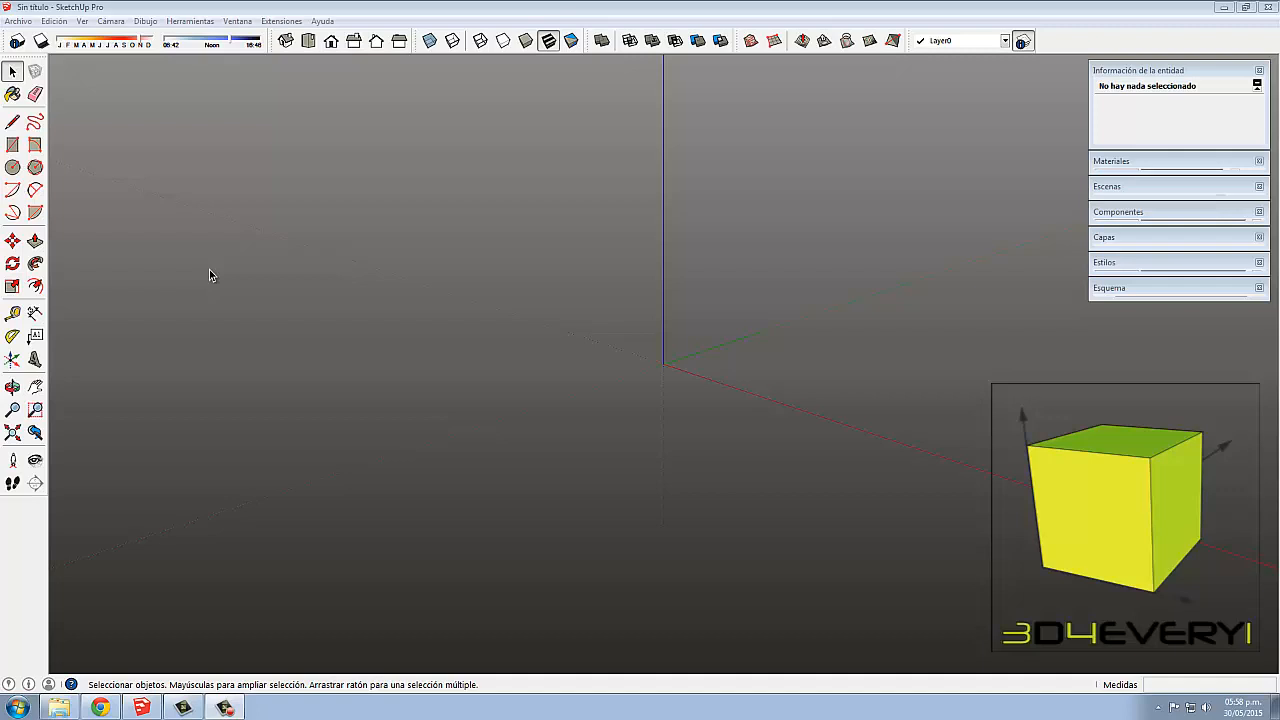
# Draw a rectangle on the ground plane just in front of the origin, across the red axis.
pyautogui.press('r')
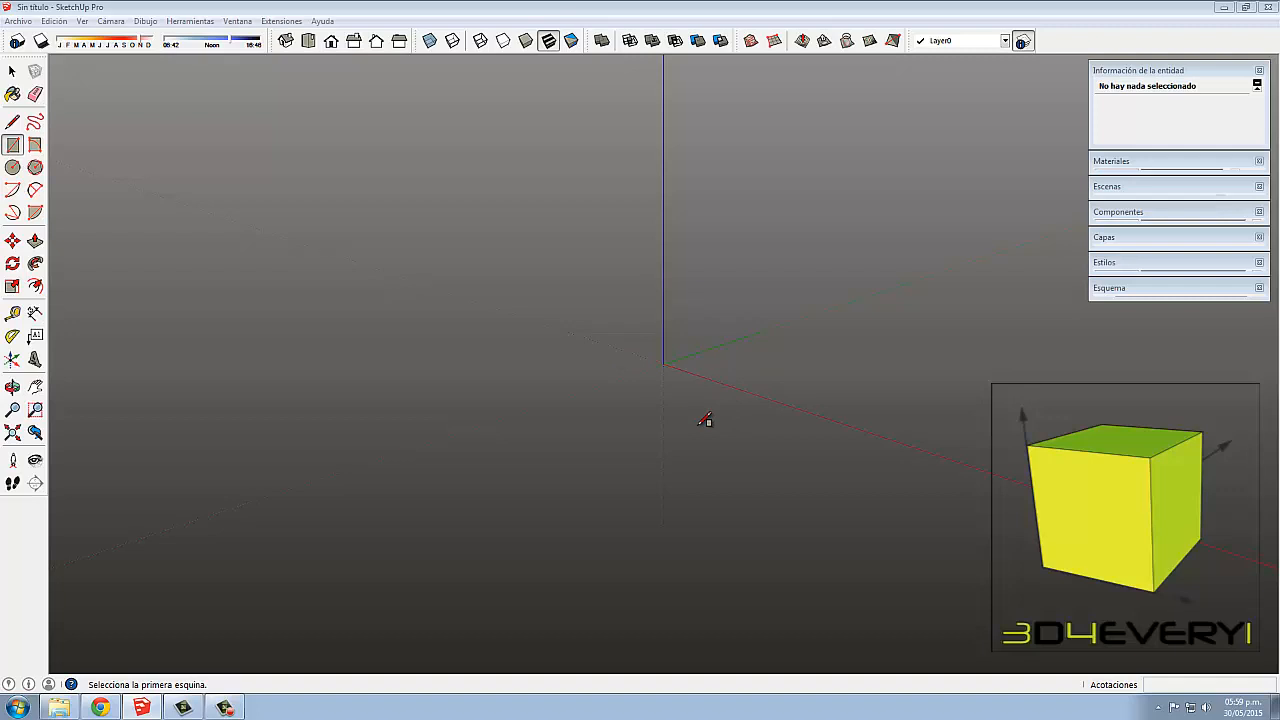
pyautogui.click(616, 414)
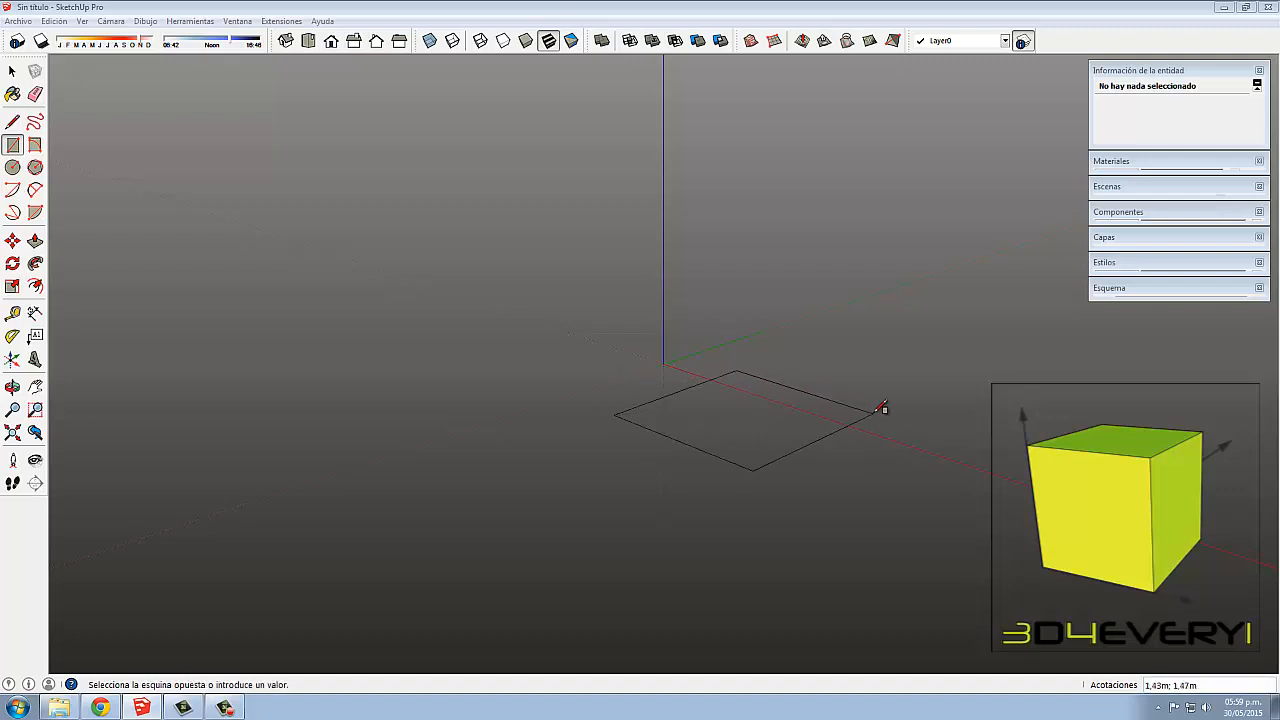
pyautogui.click(847, 404)
pyautogui.moveTo(709, 520); pyautogui.dragTo(640, 520, button='middle')
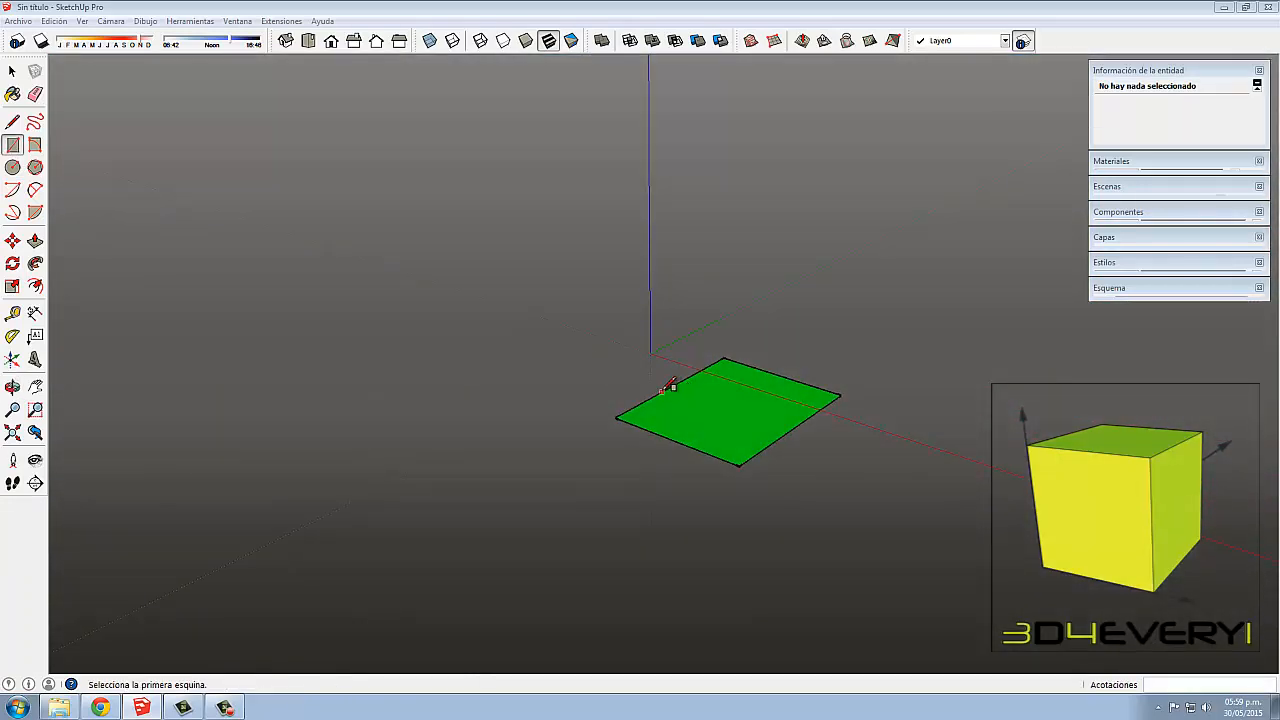
# Draw three more rectangles on the ground plane, spread around the origin beside and behind the first one.
pyautogui.click(757, 305)
pyautogui.click(900, 276)
pyautogui.click(412, 381)
pyautogui.click(598, 346)
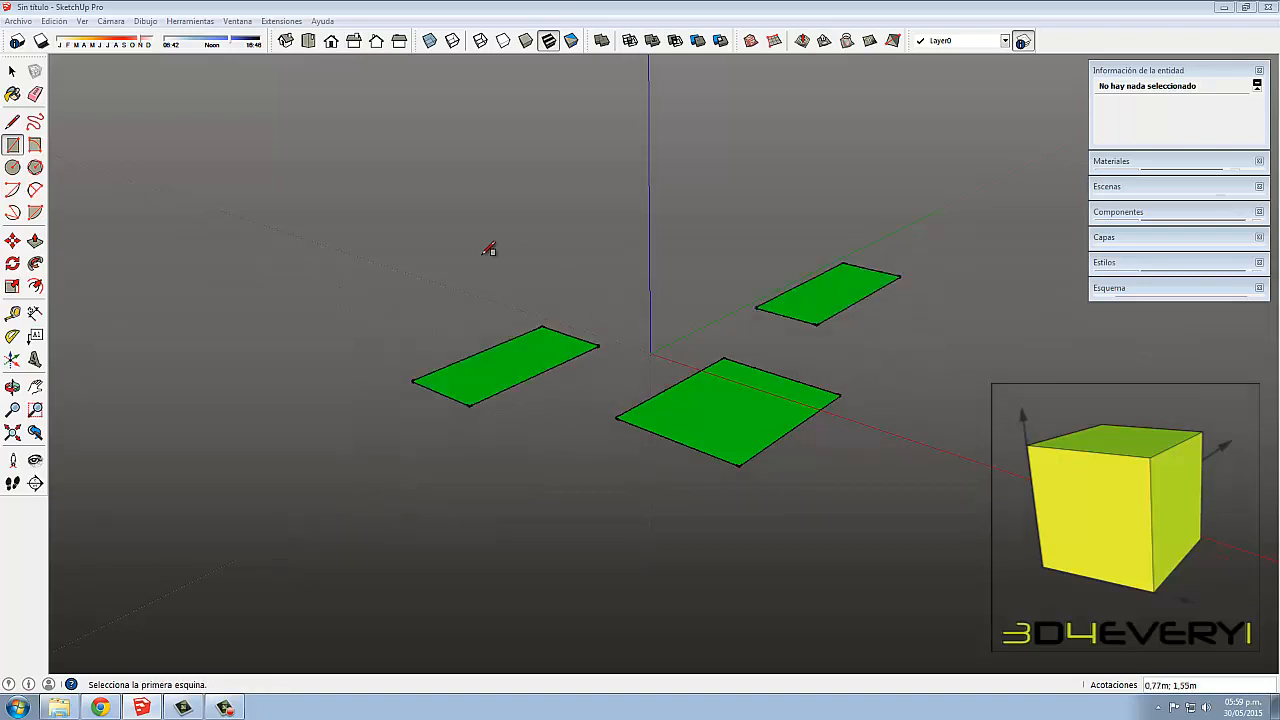
pyautogui.click(444, 252)
pyautogui.click(706, 212)
# Draw two vertical rectangles parallel to the red and blue axes, about 1.54 by 1.13 m and 0.90 by 1.14 m.
pyautogui.moveTo(563, 560); pyautogui.dragTo(673, 414, button='middle')
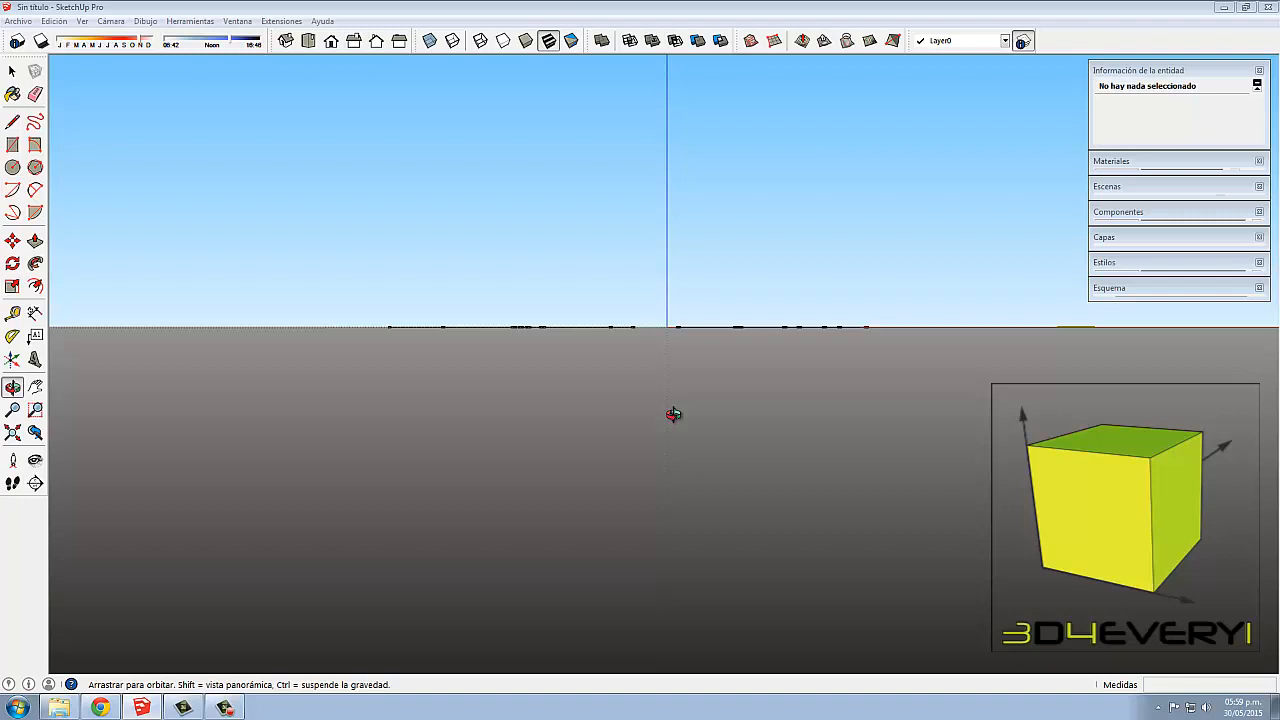
pyautogui.moveTo(673, 414); pyautogui.dragTo(658, 474, button='middle')
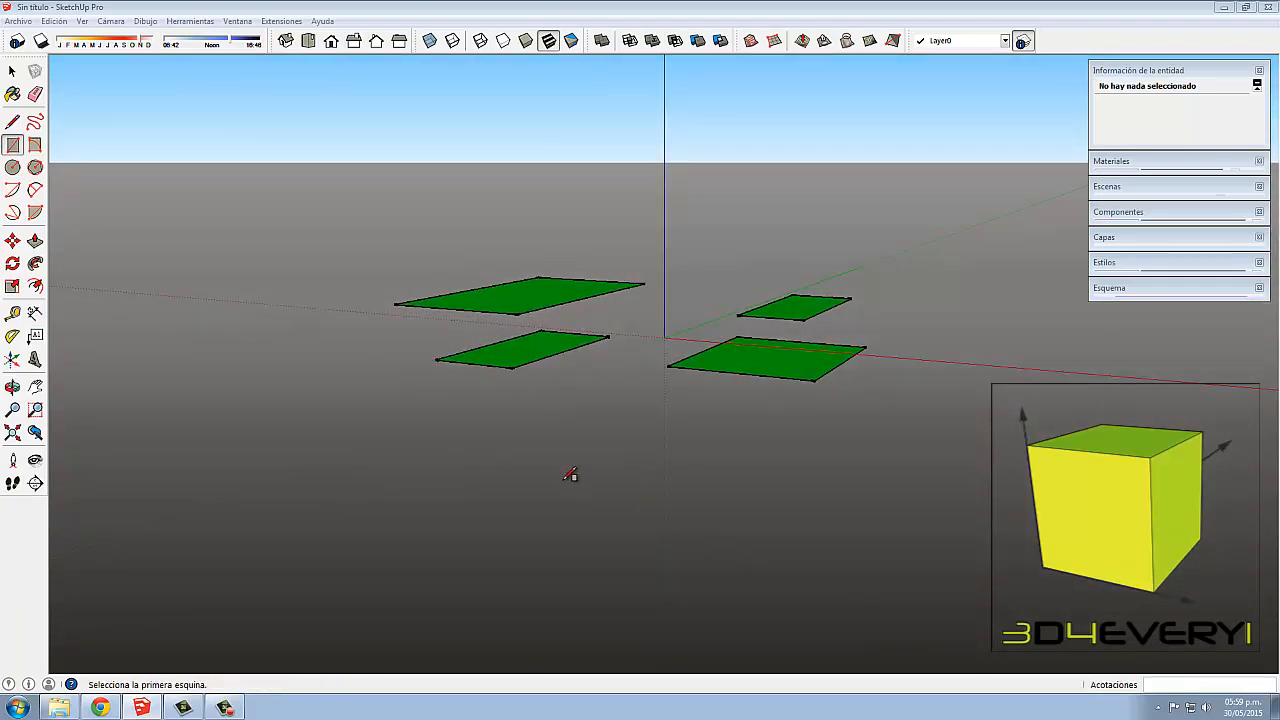
pyautogui.moveTo(549, 504); pyautogui.dragTo(660, 497, button='middle')
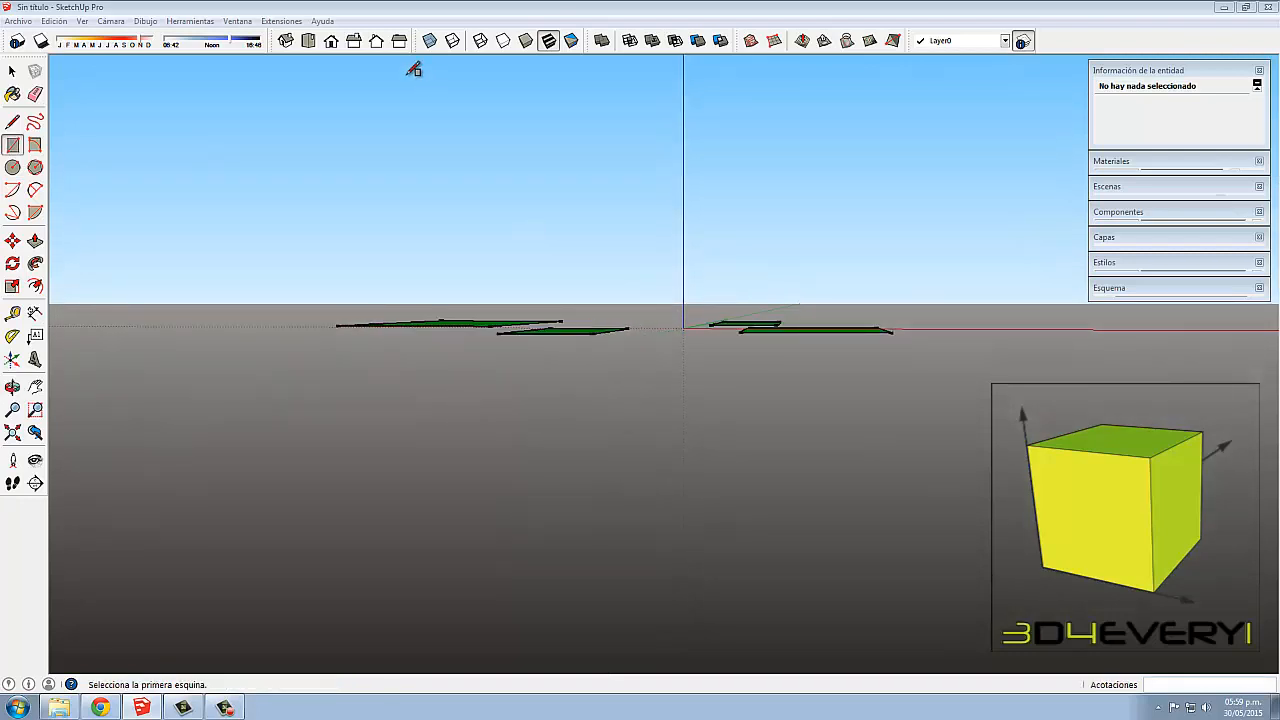
pyautogui.click(379, 88)
pyautogui.click(537, 209)
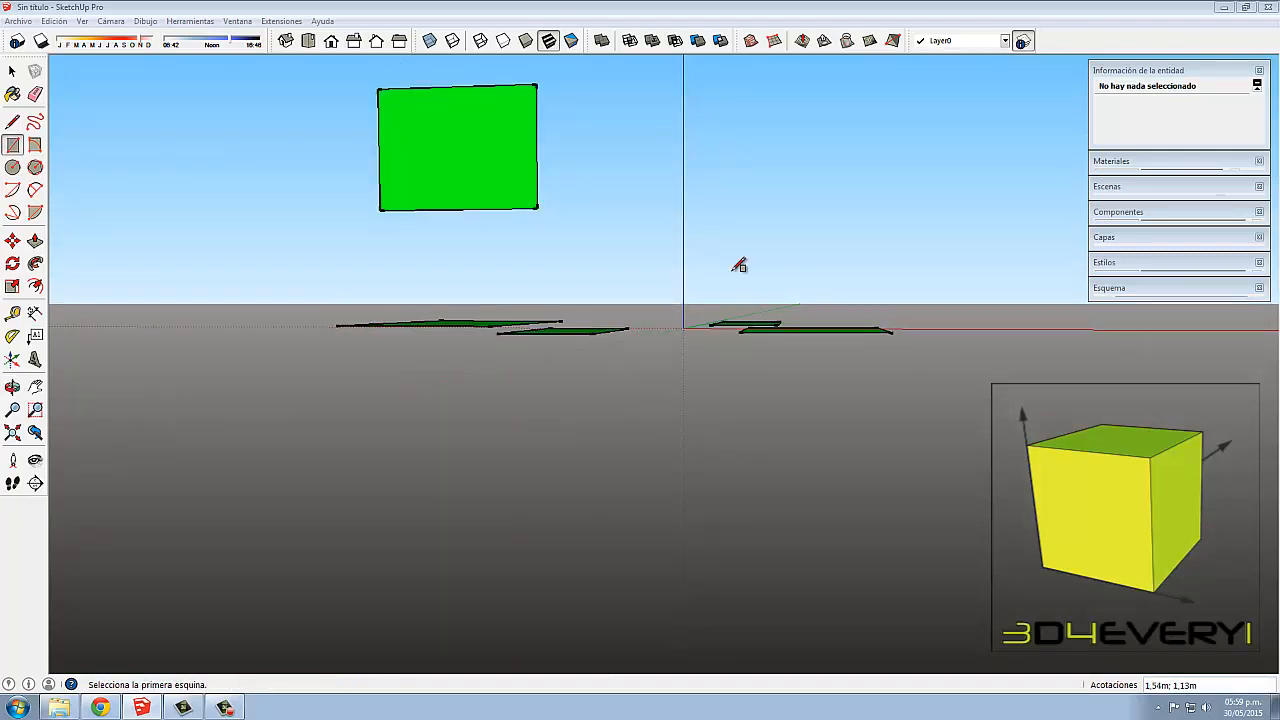
pyautogui.click(812, 108)
pyautogui.click(900, 238)
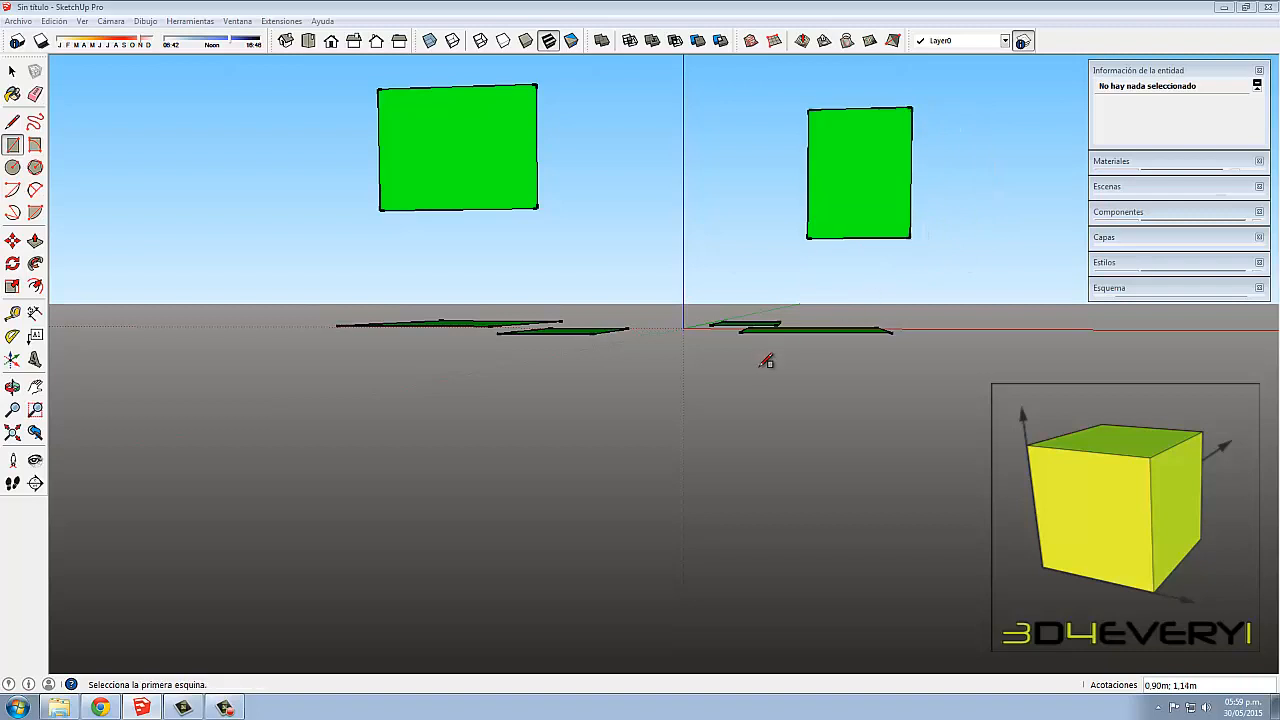
# Draw two vertical rectangles above the ground parallel to the green and blue axes, one on each side of the blue axis.
pyautogui.moveTo(949, 395)
pyautogui.mouseDown(button='middle')
pyautogui.moveTo(457, 491)
pyautogui.moveTo(478, 491)
pyautogui.mouseUp(button='middle')
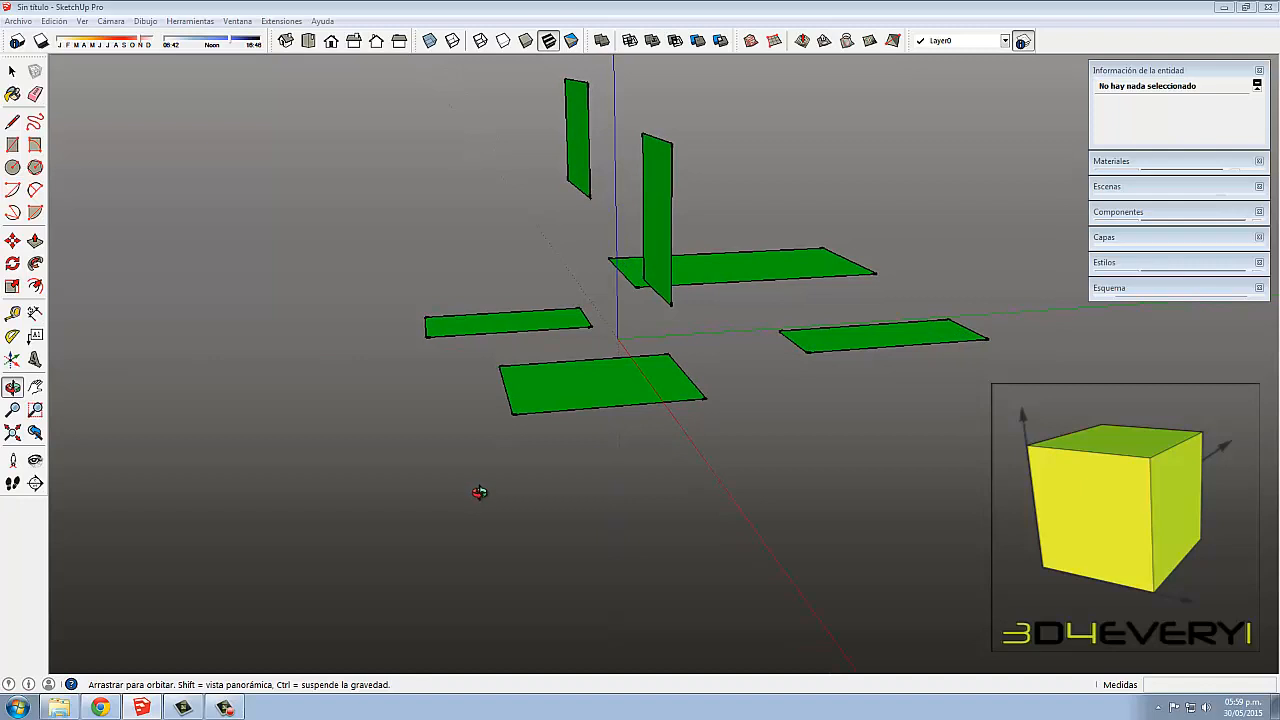
pyautogui.moveTo(479, 492); pyautogui.dragTo(480, 491, button='middle')
pyautogui.moveTo(815, 505); pyautogui.dragTo(975, 385, button='middle')
pyautogui.click(797, 125)
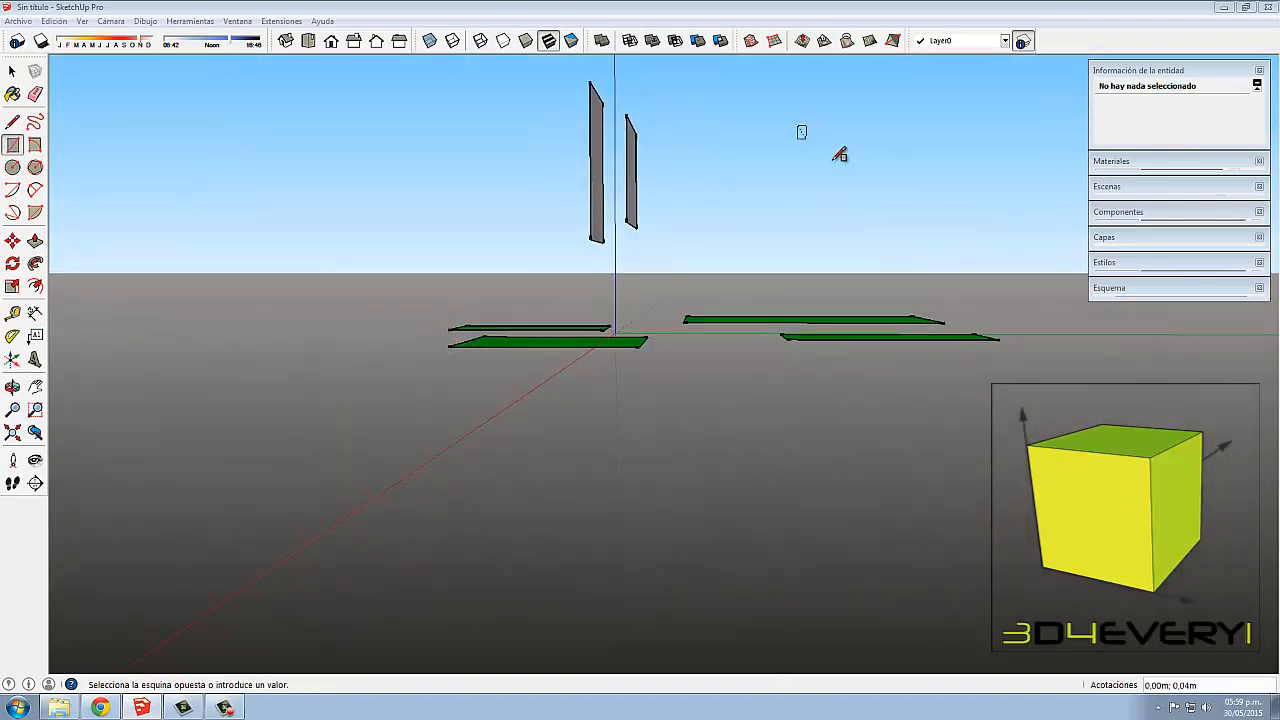
pyautogui.click(960, 257)
pyautogui.click(217, 107)
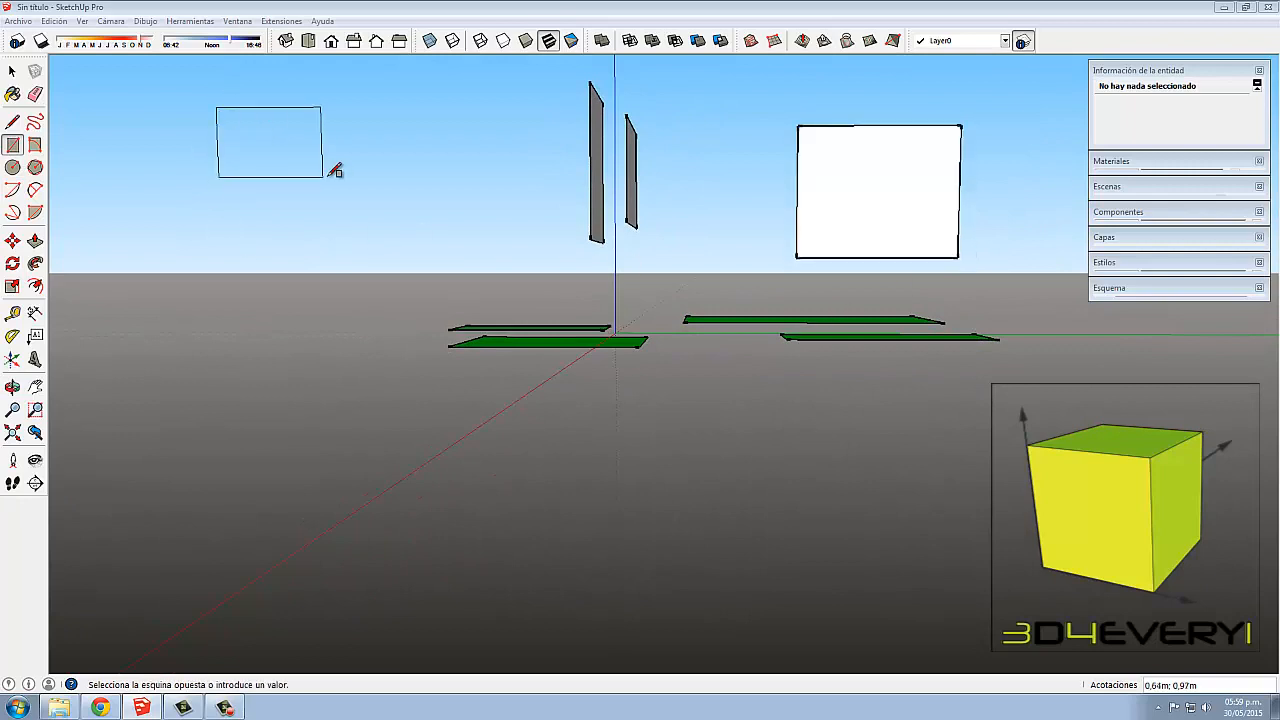
pyautogui.click(362, 205)
# Add a vertical rectangle of about 1.05 by 0.99 m above the ground and two more on the same plane direction lower down.
pyautogui.moveTo(405, 390); pyautogui.dragTo(529, 280, button='middle')
pyautogui.click(453, 131)
pyautogui.click(561, 245)
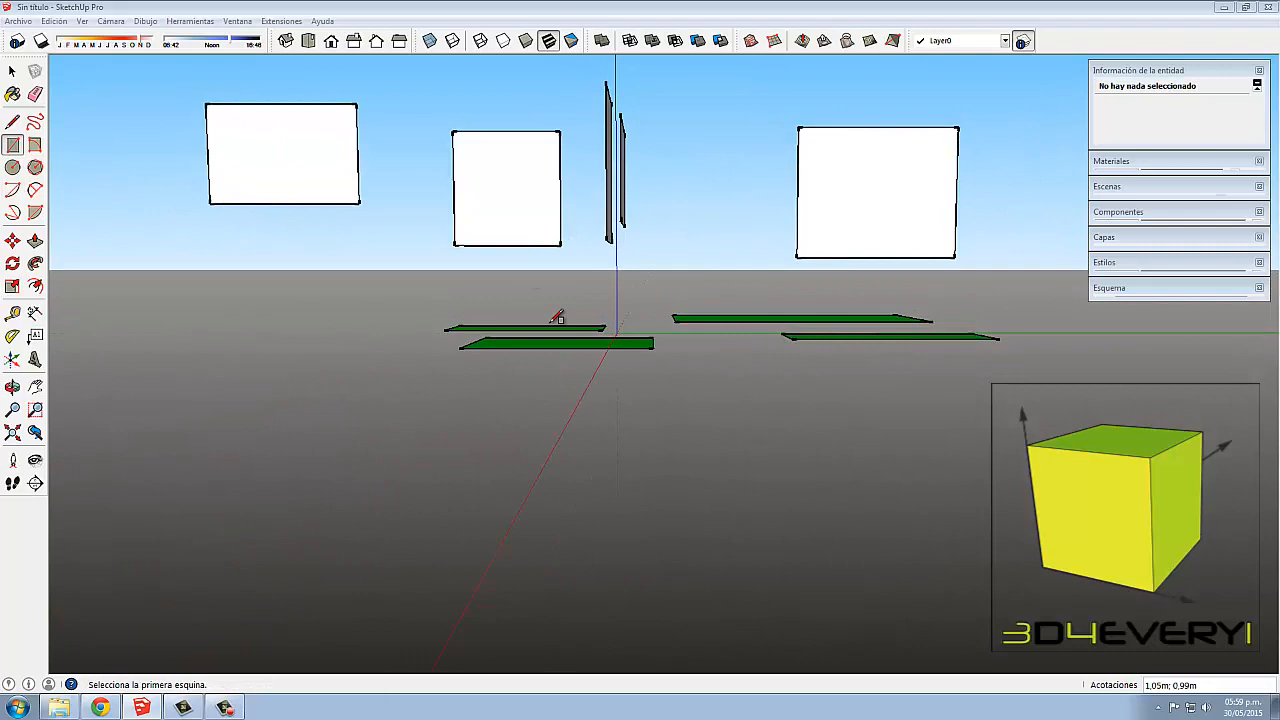
pyautogui.click(324, 342)
pyautogui.click(449, 453)
pyautogui.click(684, 371)
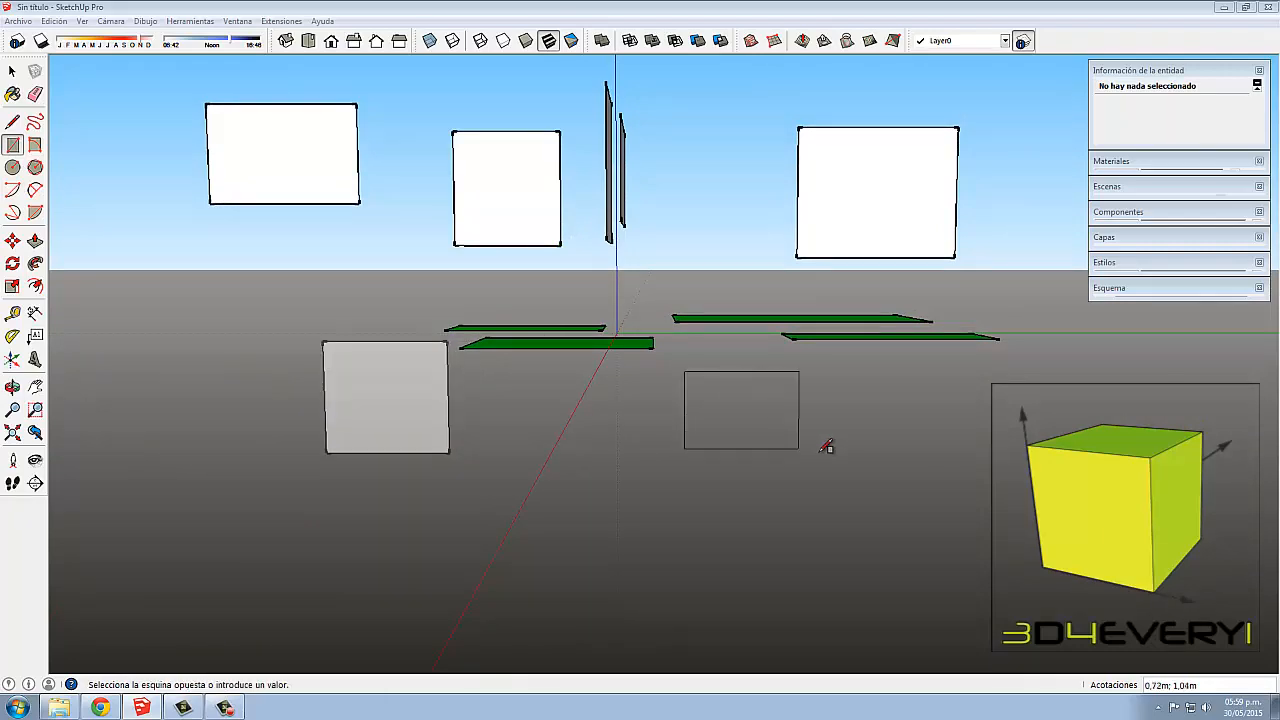
pyautogui.click(896, 490)
# Draw another vertical rectangle near the blue axis and a horizontal rectangle high above the ground plane.
pyautogui.moveTo(534, 457); pyautogui.dragTo(921, 522, button='middle')
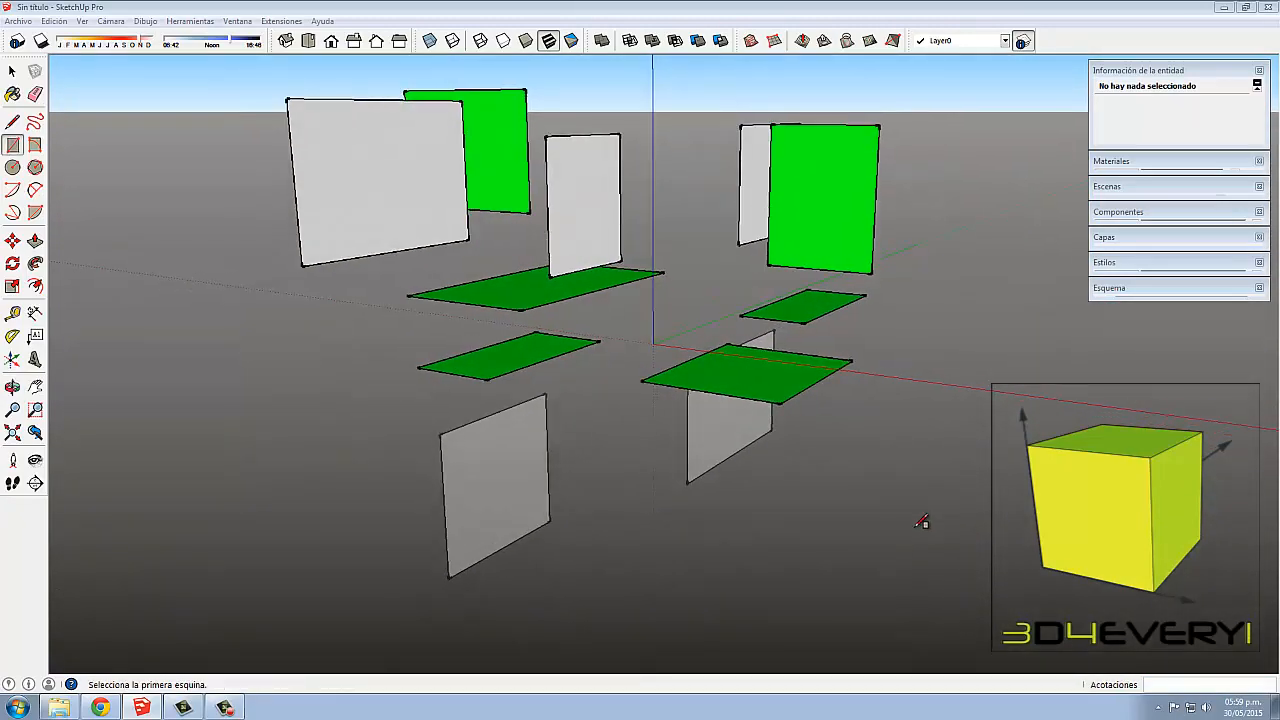
pyautogui.moveTo(770, 534)
pyautogui.mouseDown(button='middle')
pyautogui.moveTo(917, 526)
pyautogui.moveTo(831, 537)
pyautogui.moveTo(894, 546)
pyautogui.moveTo(848, 550)
pyautogui.mouseUp(button='middle')
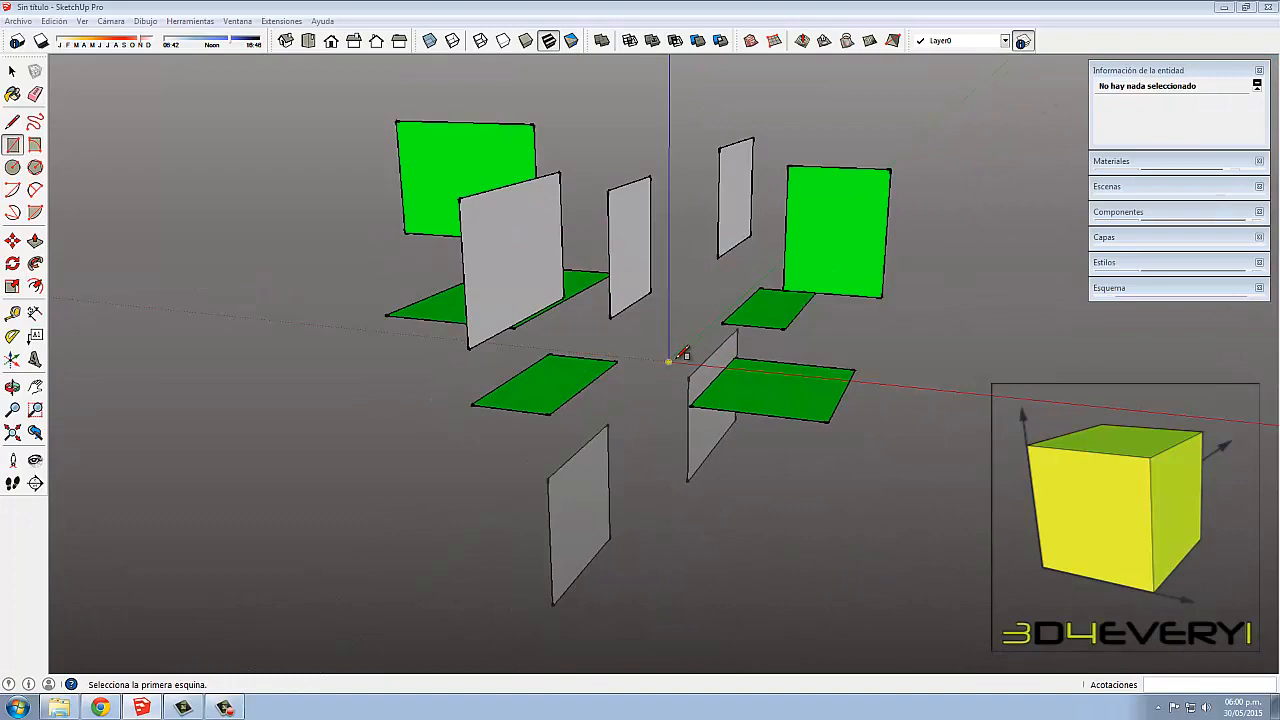
pyautogui.moveTo(1036, 605); pyautogui.dragTo(803, 563, button='middle')
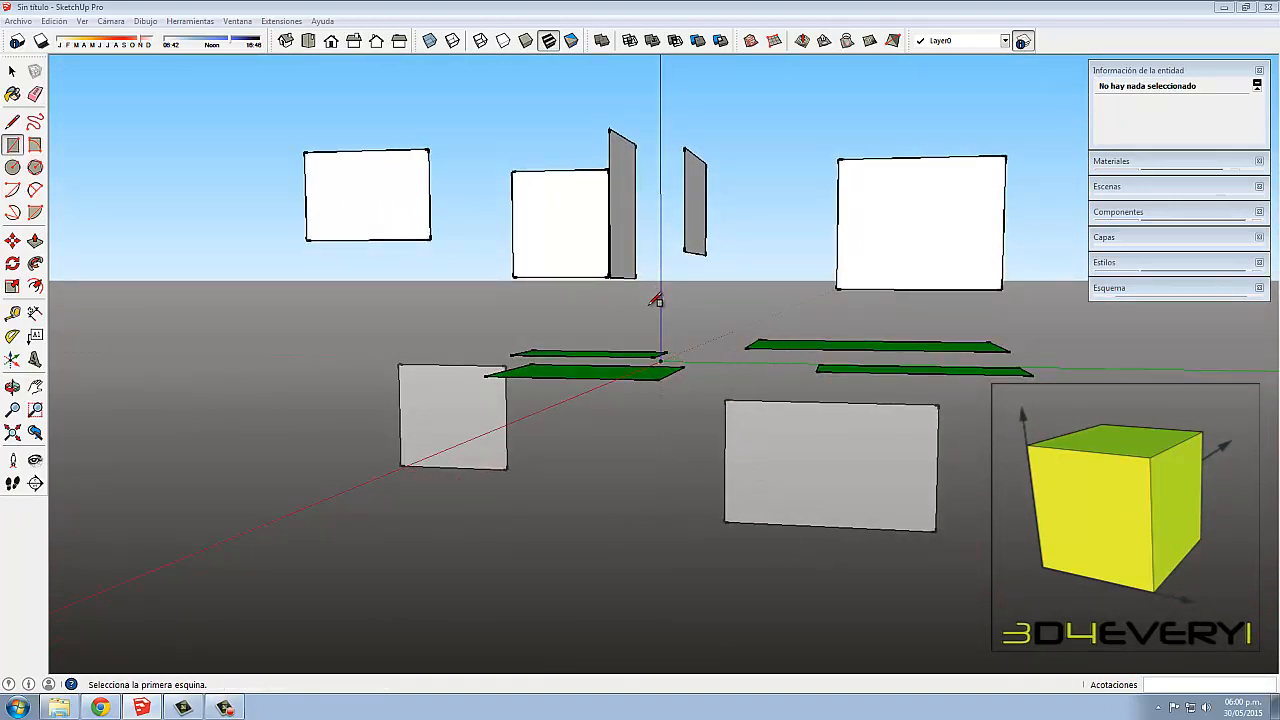
pyautogui.click(718, 93)
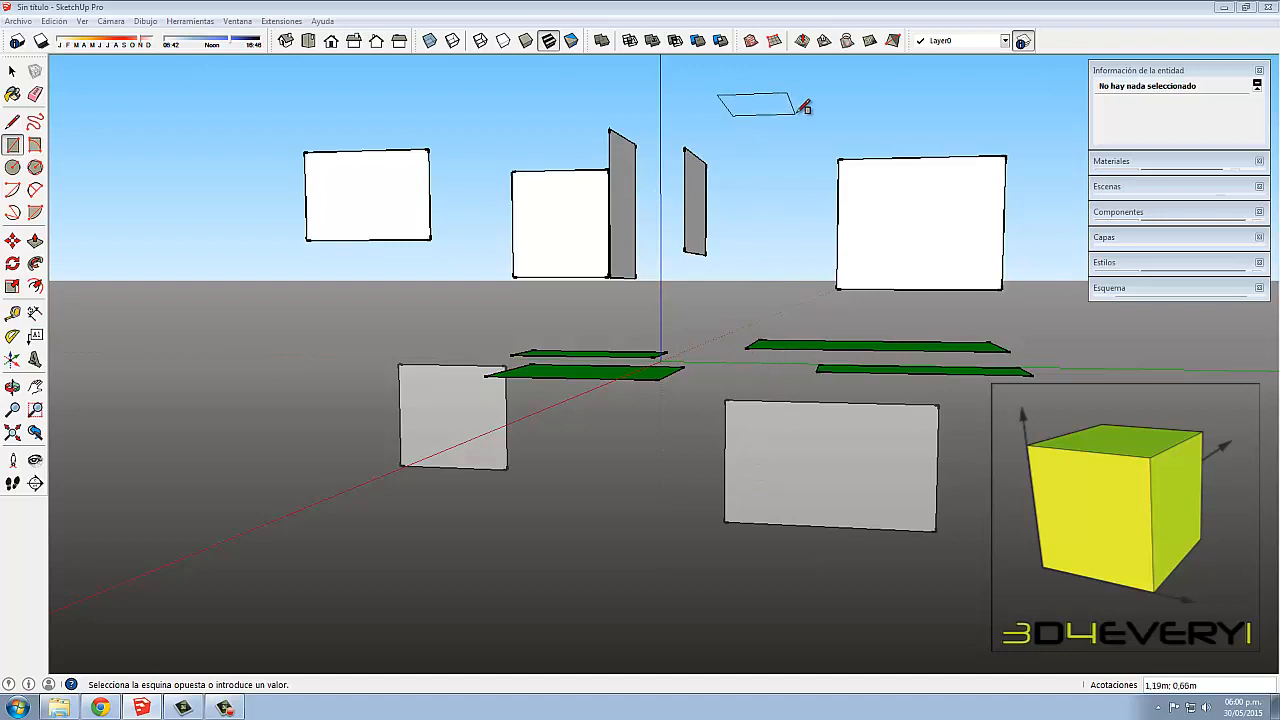
pyautogui.click(806, 219)
pyautogui.moveTo(806, 219); pyautogui.dragTo(689, 303, button='middle')
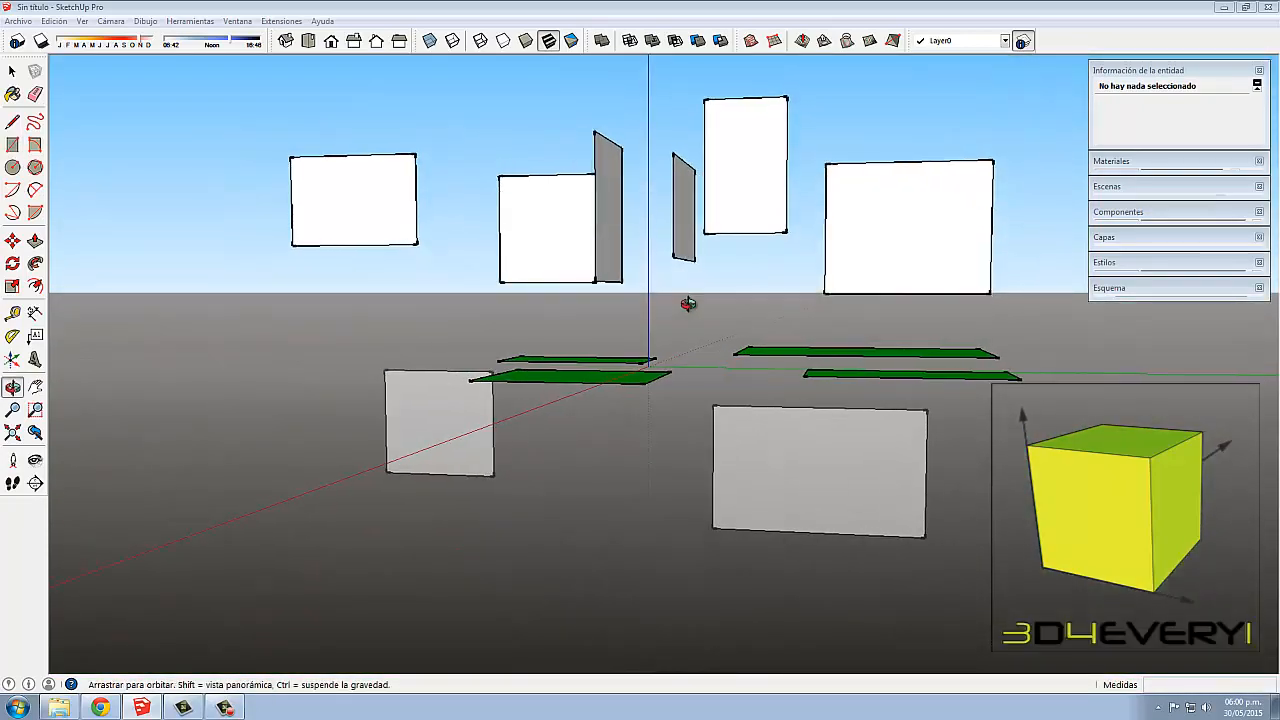
pyautogui.click(475, 87)
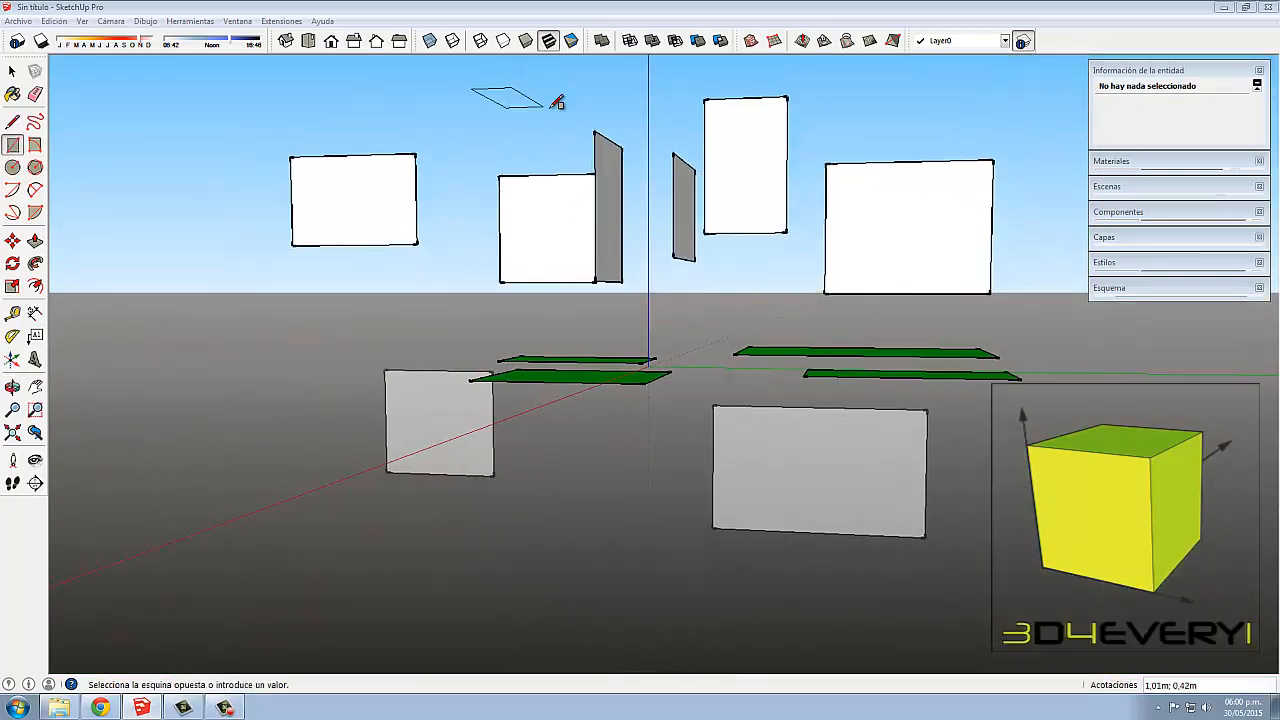
pyautogui.click(607, 107)
# Examine the rectangles from several sides and from below to compare their orientation with the three axes.
pyautogui.moveTo(630, 285); pyautogui.dragTo(975, 377, button='middle')
pyautogui.moveTo(491, 357); pyautogui.dragTo(645, 397, button='middle')
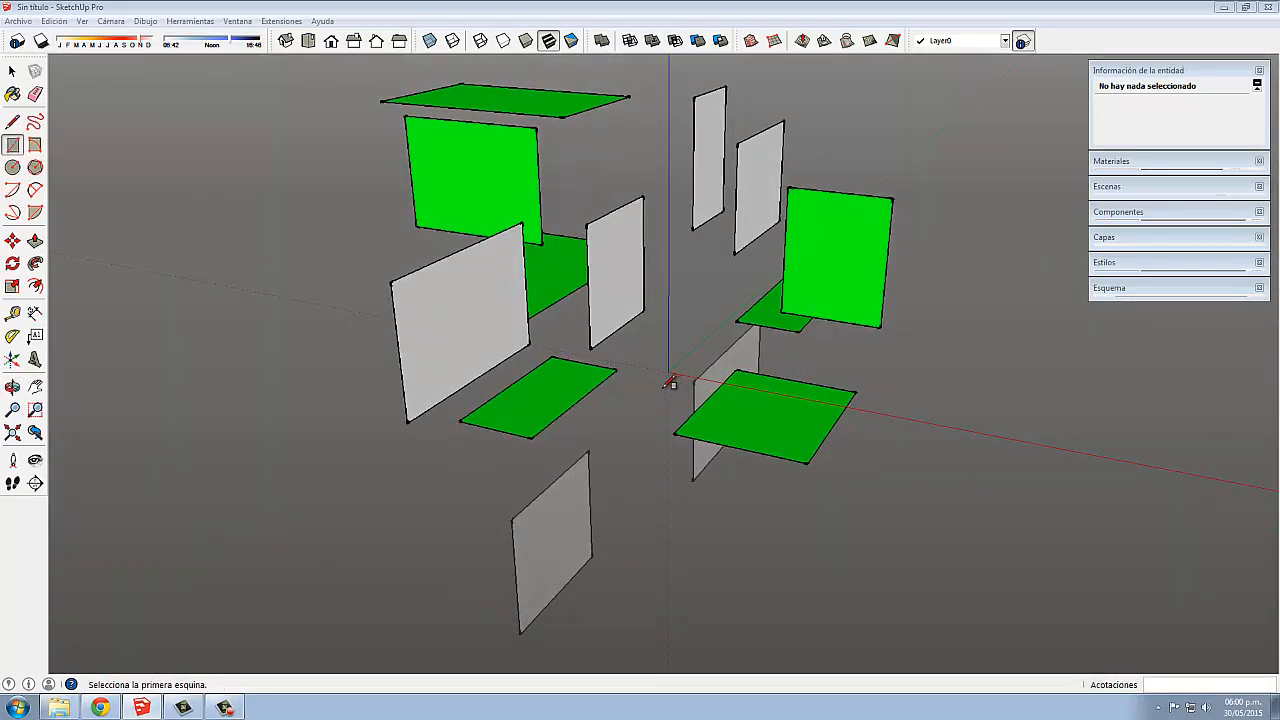
pyautogui.moveTo(666, 426); pyautogui.dragTo(214, 374, button='middle')
pyautogui.scroll(-3, 430, 383)
pyautogui.moveTo(566, 397); pyautogui.dragTo(796, 387, button='middle')
pyautogui.scroll(-3, 492, 373)
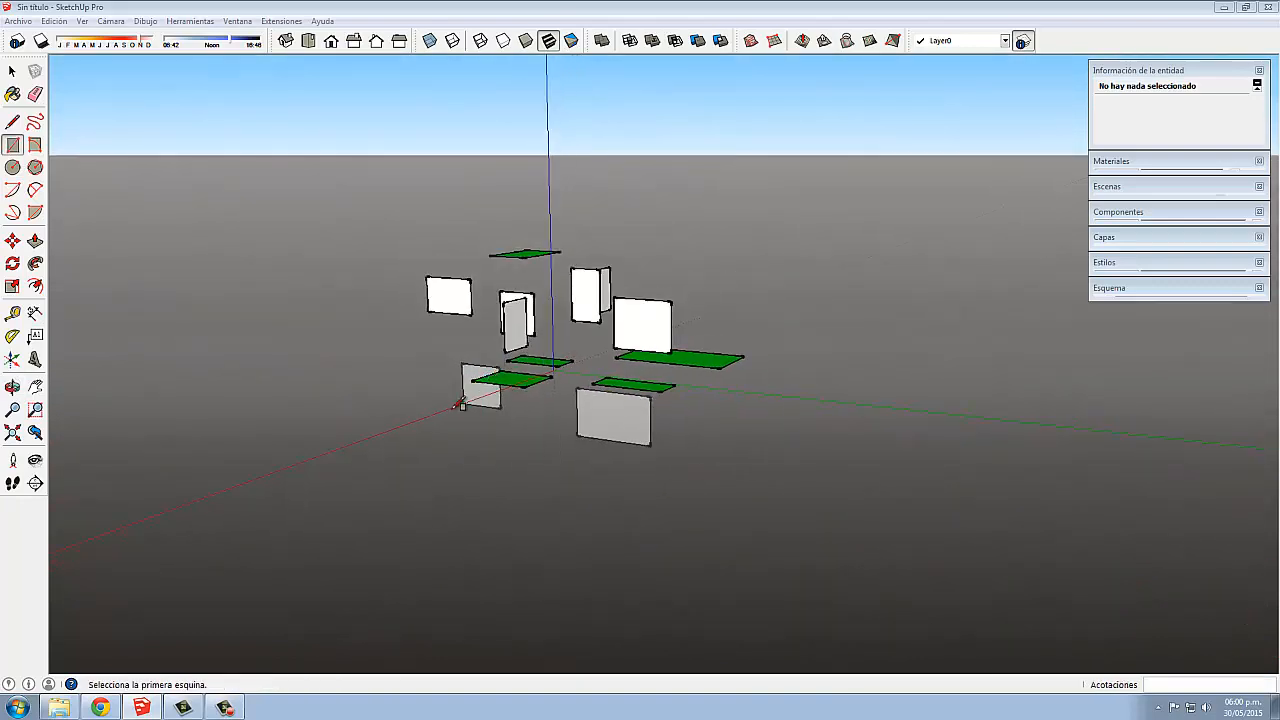
pyautogui.moveTo(458, 403); pyautogui.dragTo(517, 438, button='middle')
pyautogui.scroll(3, 429, 394)
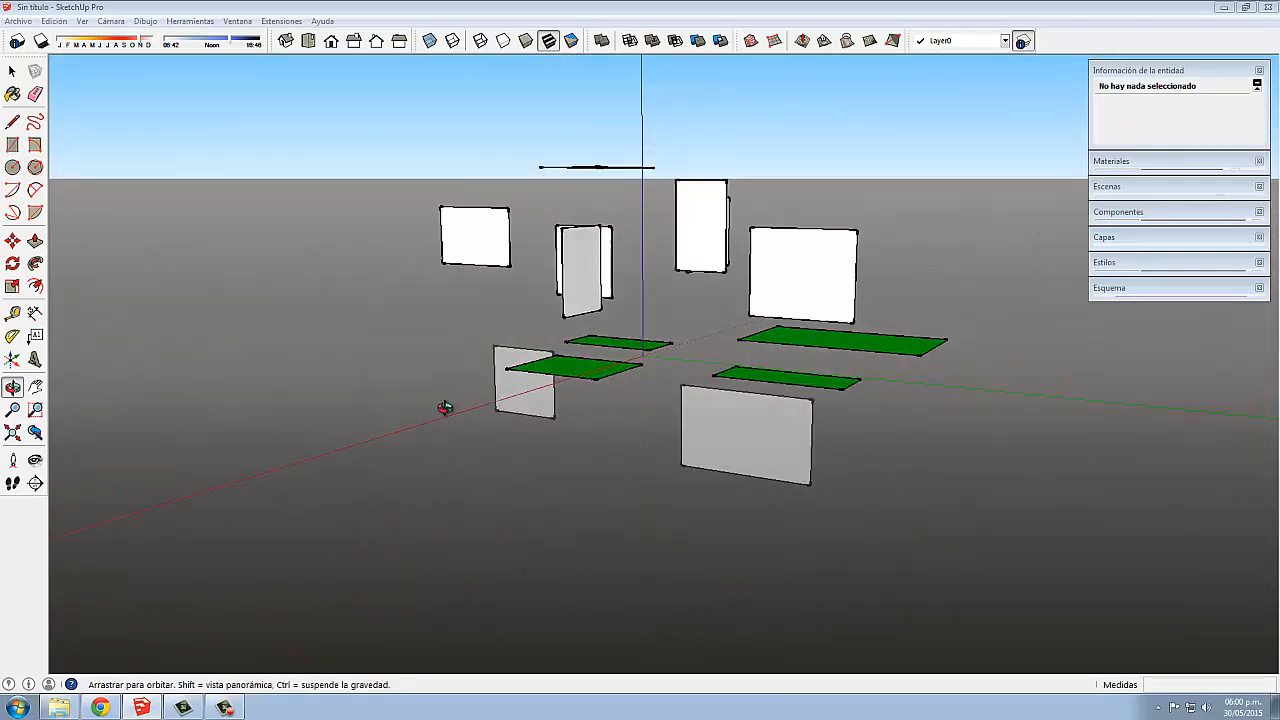
pyautogui.moveTo(445, 407); pyautogui.dragTo(456, 402, button='middle')
pyautogui.press('r')
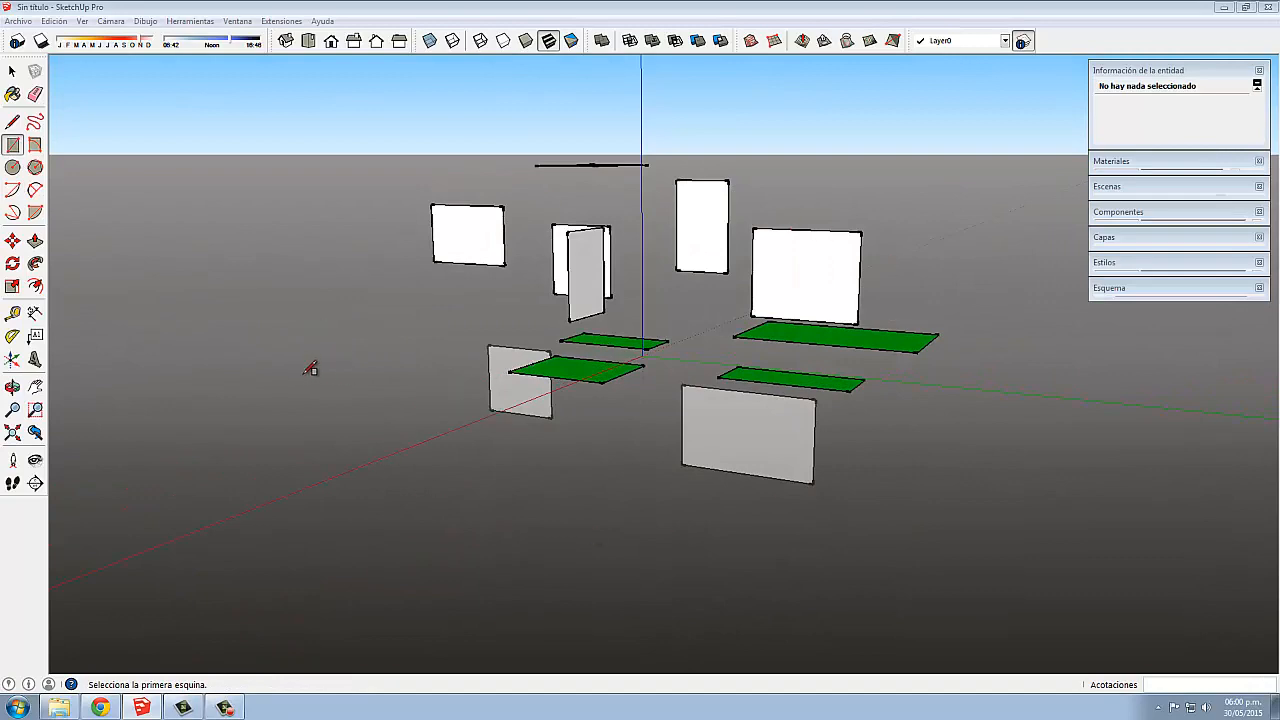
pyautogui.moveTo(310, 369); pyautogui.dragTo(349, 349, button='middle')
pyautogui.moveTo(580, 457)
pyautogui.mouseDown(button='middle')
pyautogui.moveTo(248, 463)
pyautogui.moveTo(603, 374)
pyautogui.moveTo(611, 337)
pyautogui.moveTo(629, 360)
pyautogui.moveTo(667, 310)
pyautogui.moveTo(509, 340)
pyautogui.moveTo(543, 320)
pyautogui.moveTo(503, 321)
pyautogui.moveTo(640, 345)
pyautogui.mouseUp(button='middle')
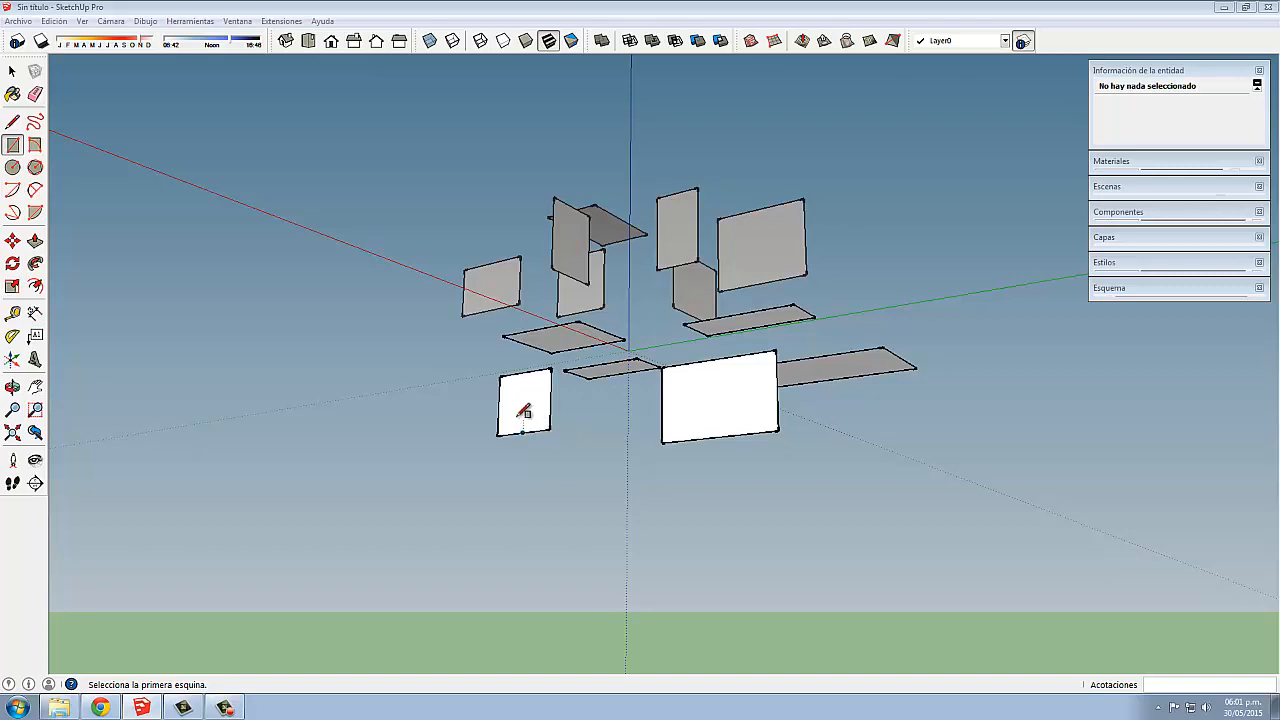
pyautogui.moveTo(566, 403); pyautogui.dragTo(654, 586, button='middle')
pyautogui.scroll(-2, 583, 387)
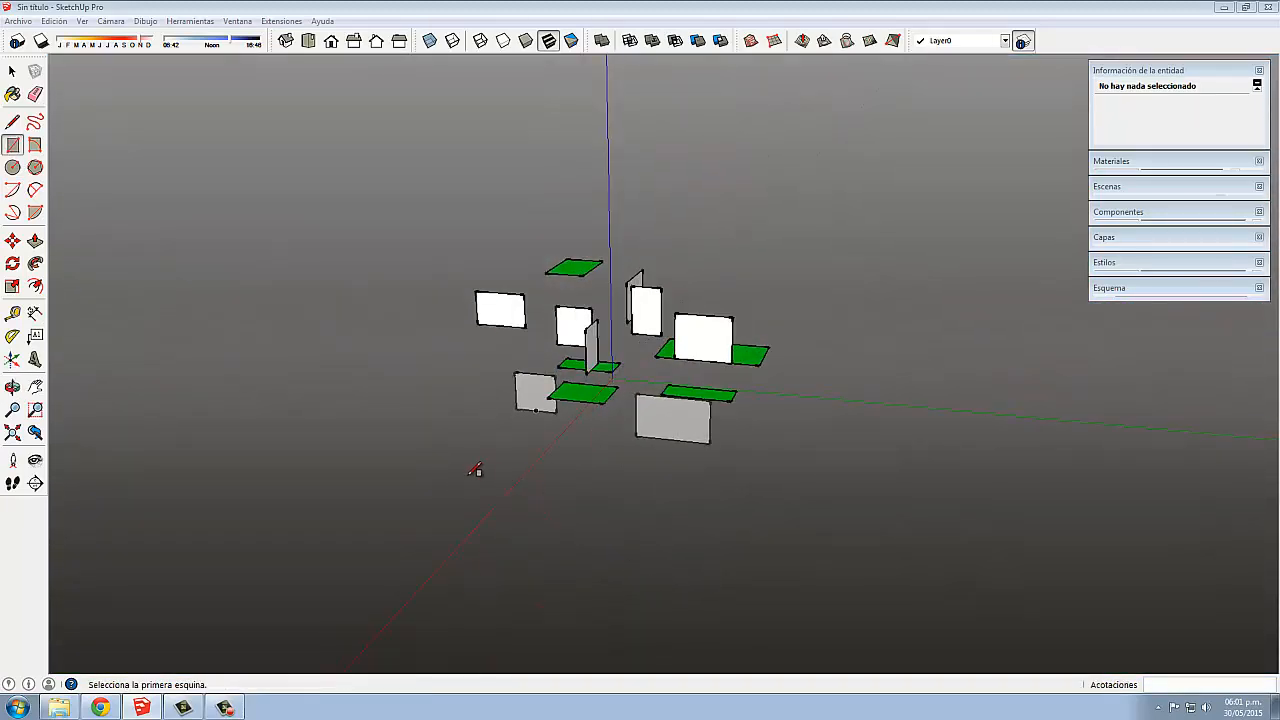
# Select all the practice rectangles and delete them to empty the model.
pyautogui.press('space')
pyautogui.moveTo(398, 206); pyautogui.dragTo(831, 524)
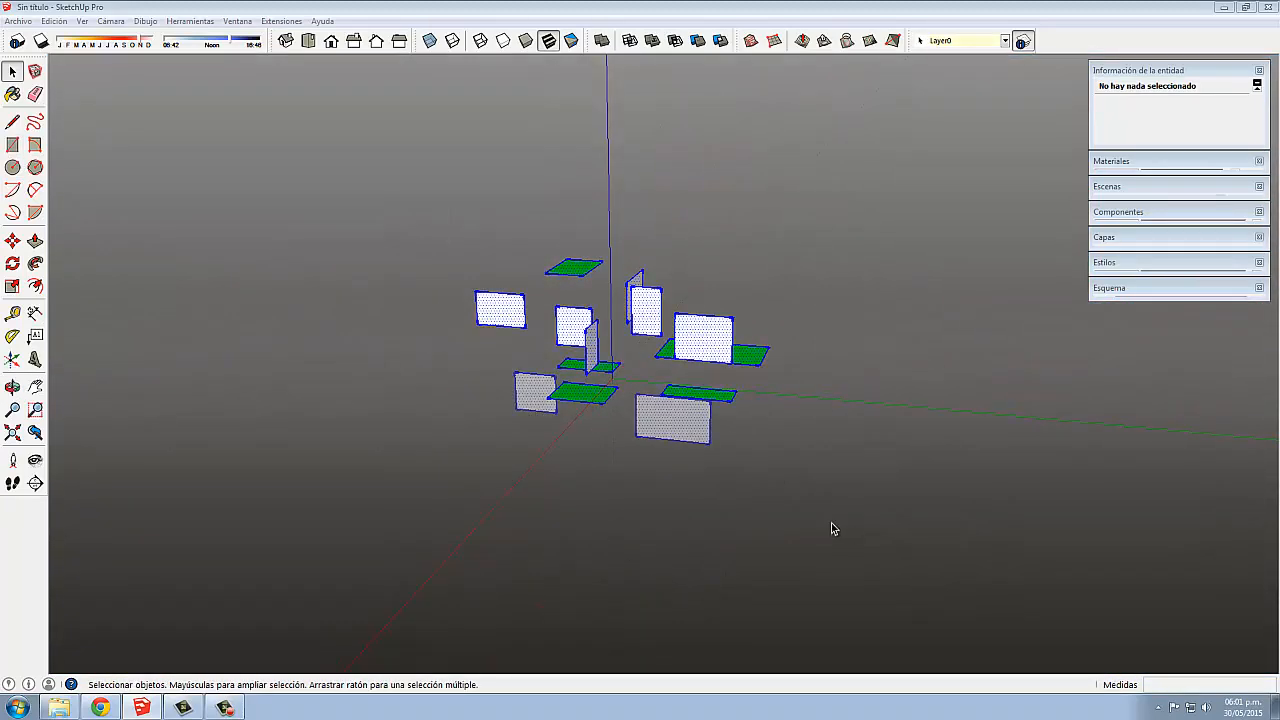
pyautogui.press('Delete')
pyautogui.moveTo(597, 560)
pyautogui.mouseDown(button='middle')
pyautogui.moveTo(663, 491)
pyautogui.moveTo(591, 549)
pyautogui.mouseUp(button='middle')
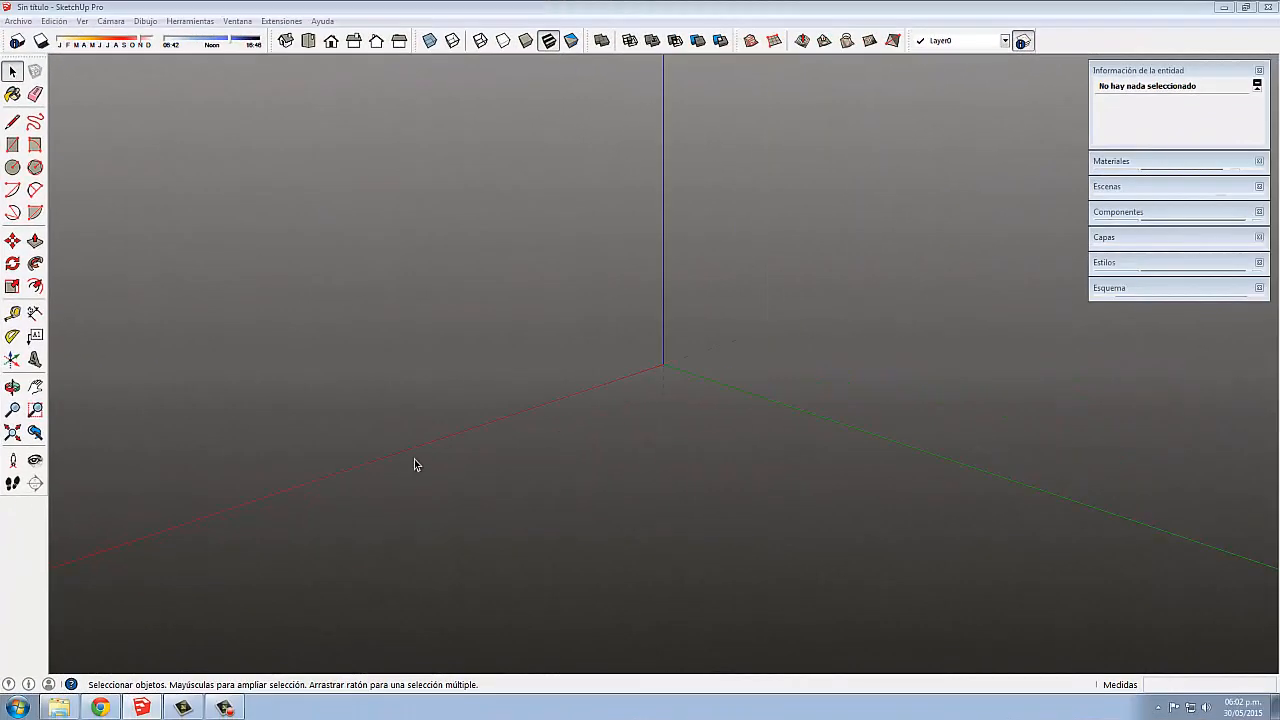
# Draw a rectangle on the ground plane beside the red axis, close to the origin.
pyautogui.click(12, 145)
pyautogui.click(445, 366)
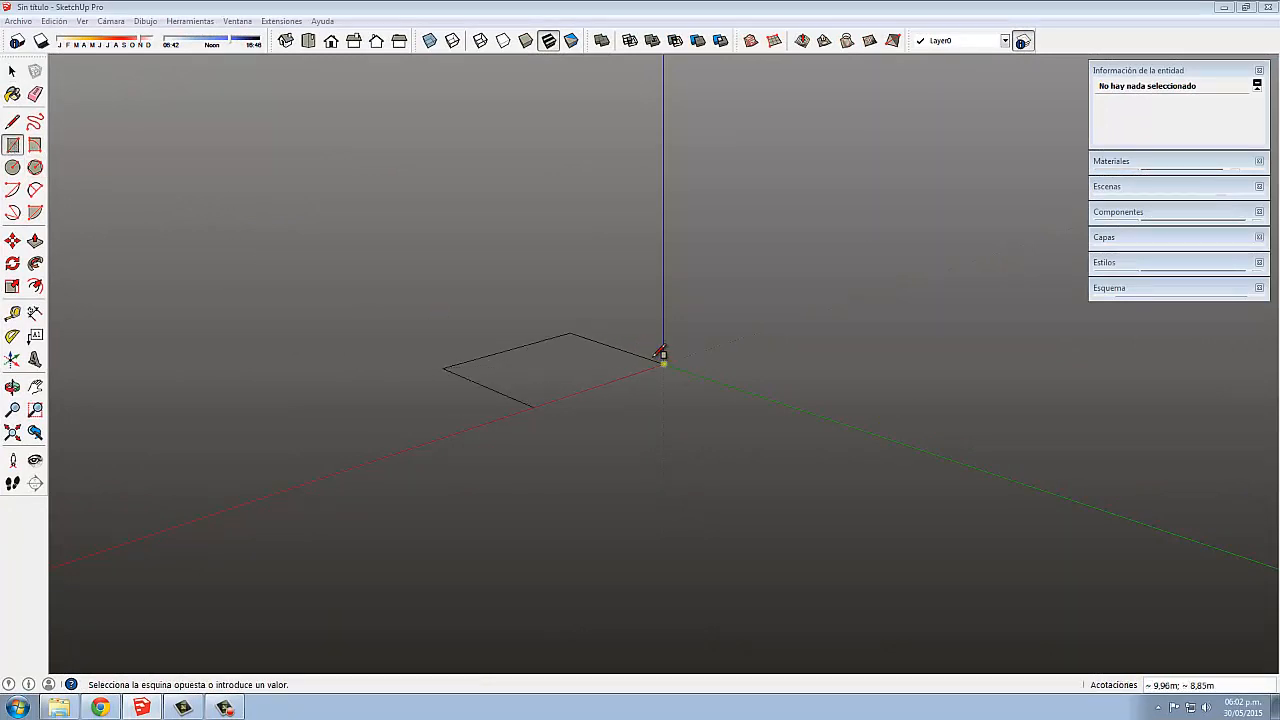
pyautogui.click(628, 357)
pyautogui.moveTo(571, 394); pyautogui.dragTo(534, 363, button='middle')
pyautogui.scroll(2, 532, 366)
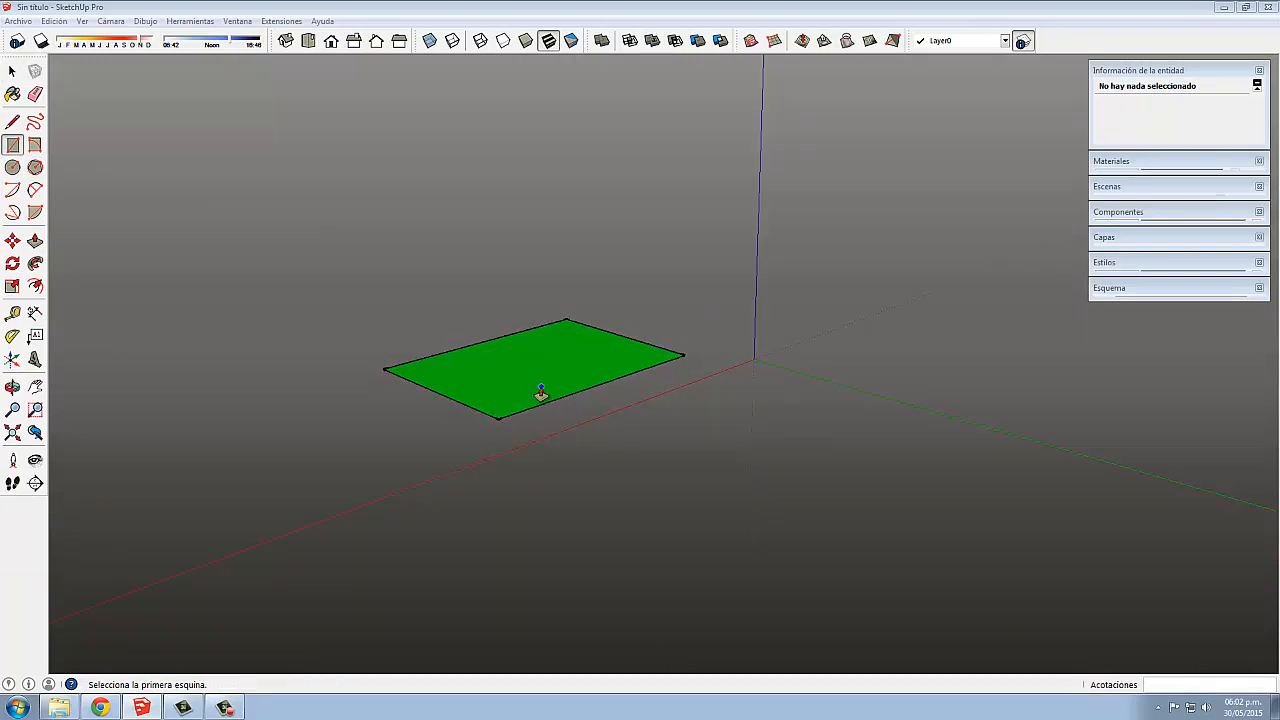
# Push/Pull the ground rectangle upward into a box.
pyautogui.press('p')
pyautogui.click(526, 357)
pyautogui.click(552, 188)
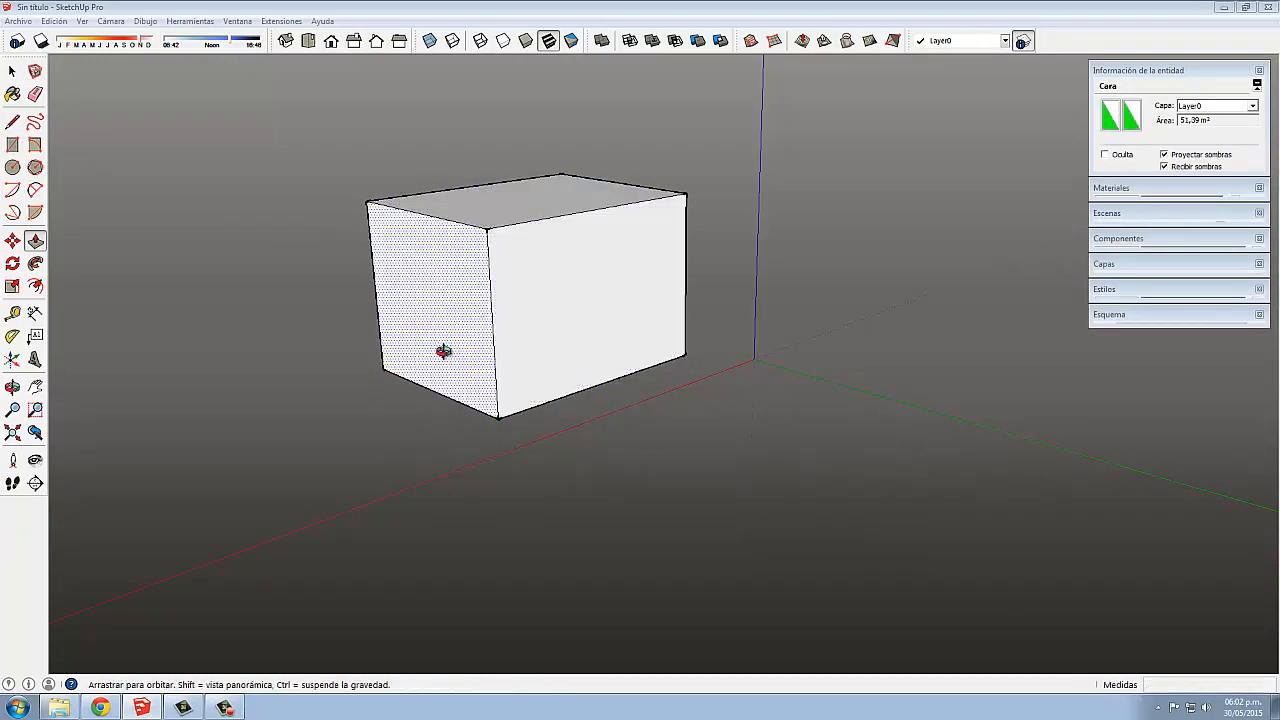
# Move the lower outer corner of the box's end face outward about 0.16 m so the face folds along its diagonal.
pyautogui.moveTo(443, 351); pyautogui.dragTo(432, 381, button='middle')
pyautogui.press('space')
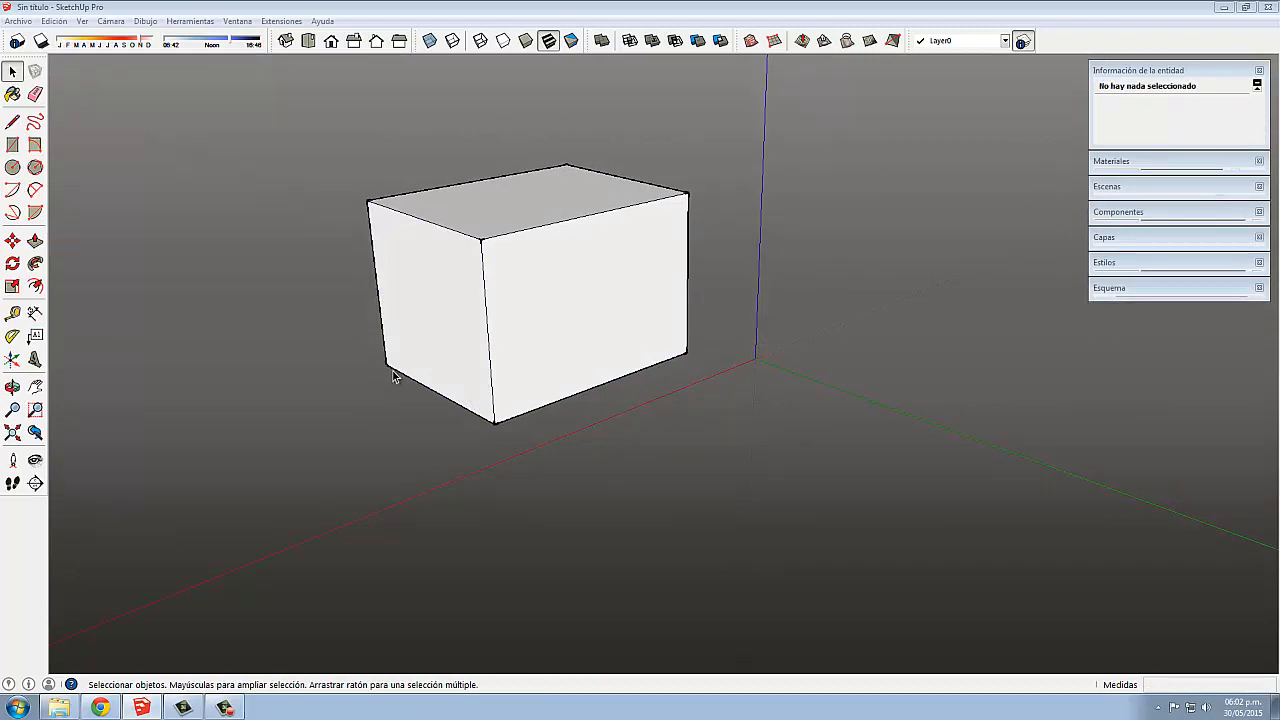
pyautogui.press('m')
pyautogui.click(385, 366)
pyautogui.click(384, 368)
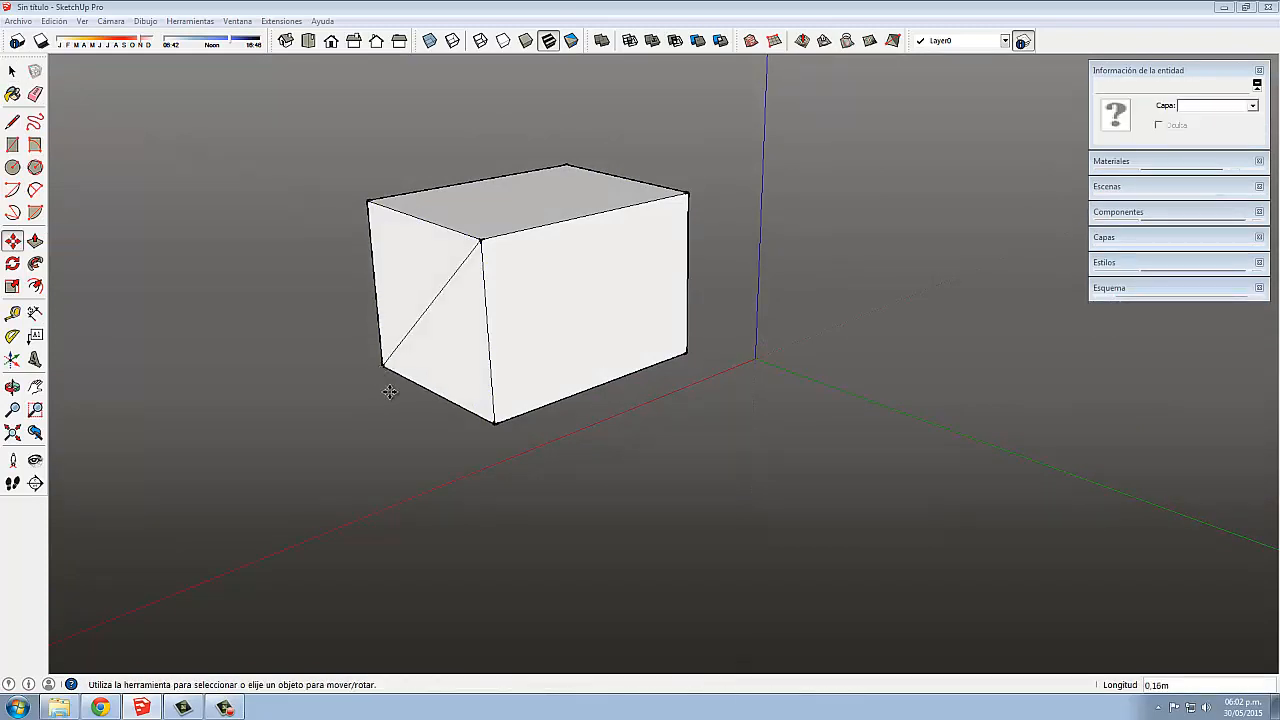
pyautogui.moveTo(432, 390); pyautogui.dragTo(514, 400, button='middle')
pyautogui.scroll(-3, 431, 337)
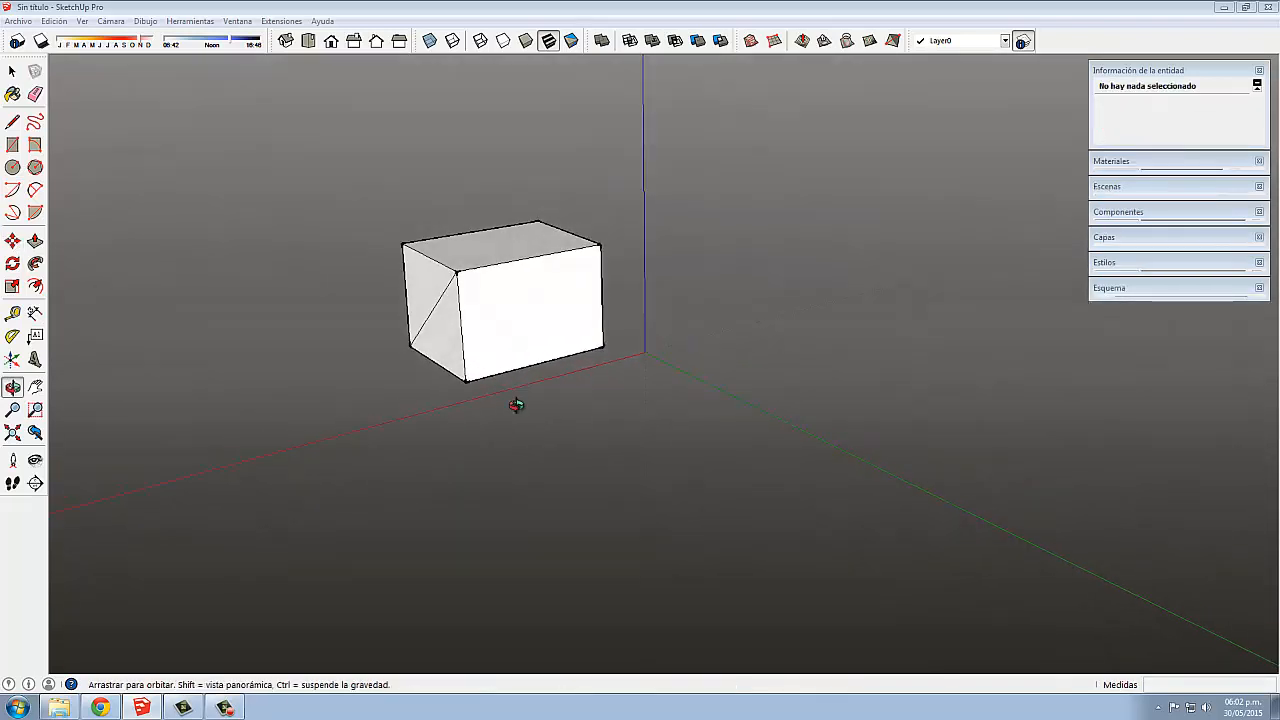
pyautogui.scroll(3, 419, 288)
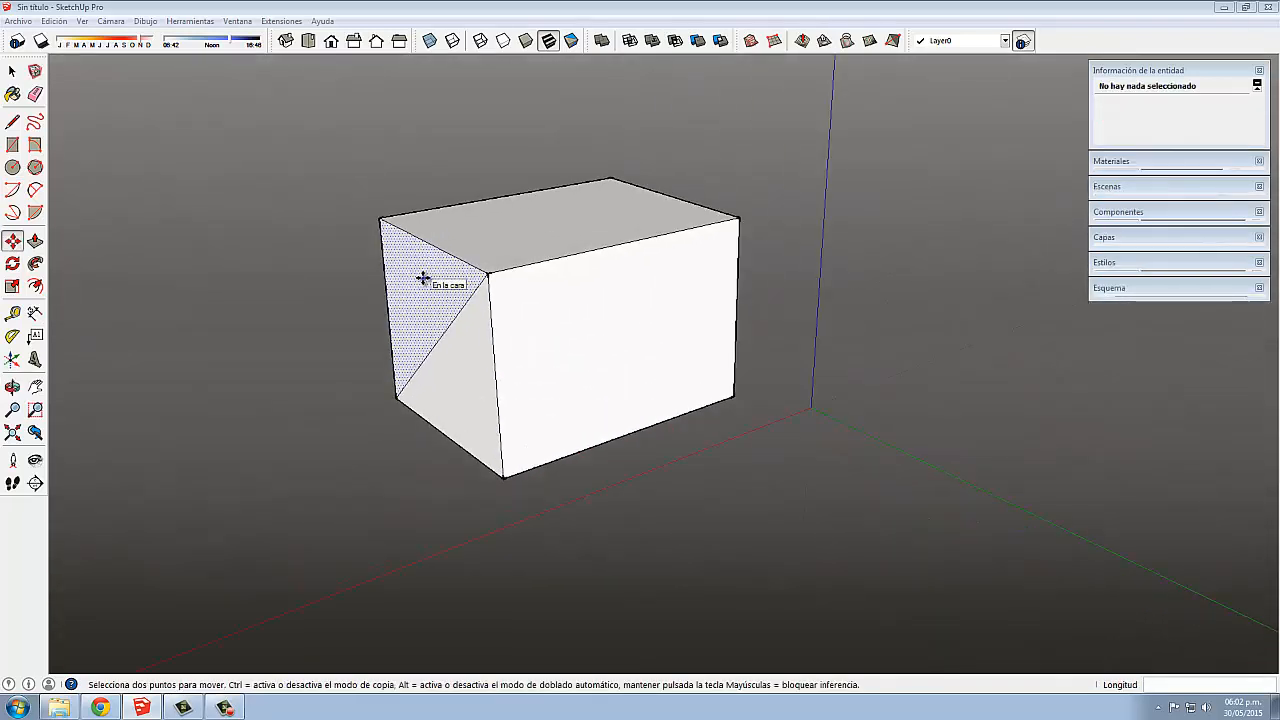
# Erase the diagonal edge of the box's folded end face and retrace the end's upper edge from corner to corner.
pyautogui.press('e')
pyautogui.click(443, 334)
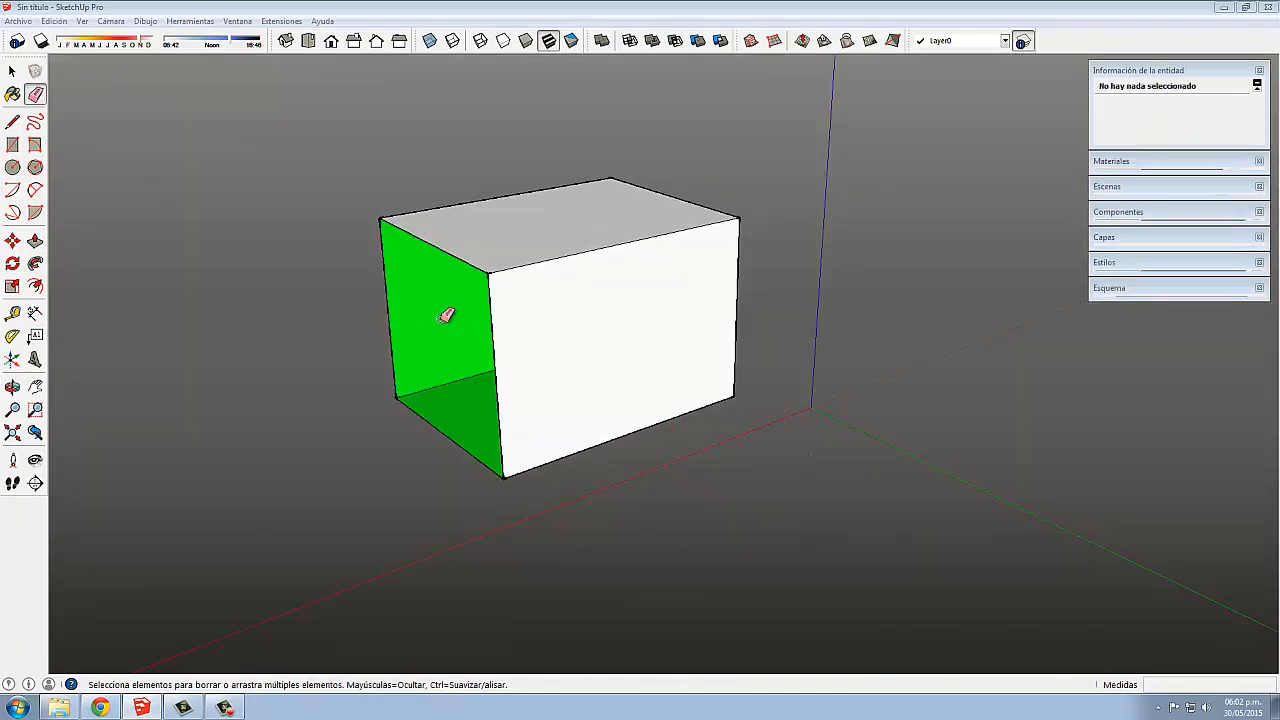
pyautogui.press('l')
pyautogui.click(381, 218)
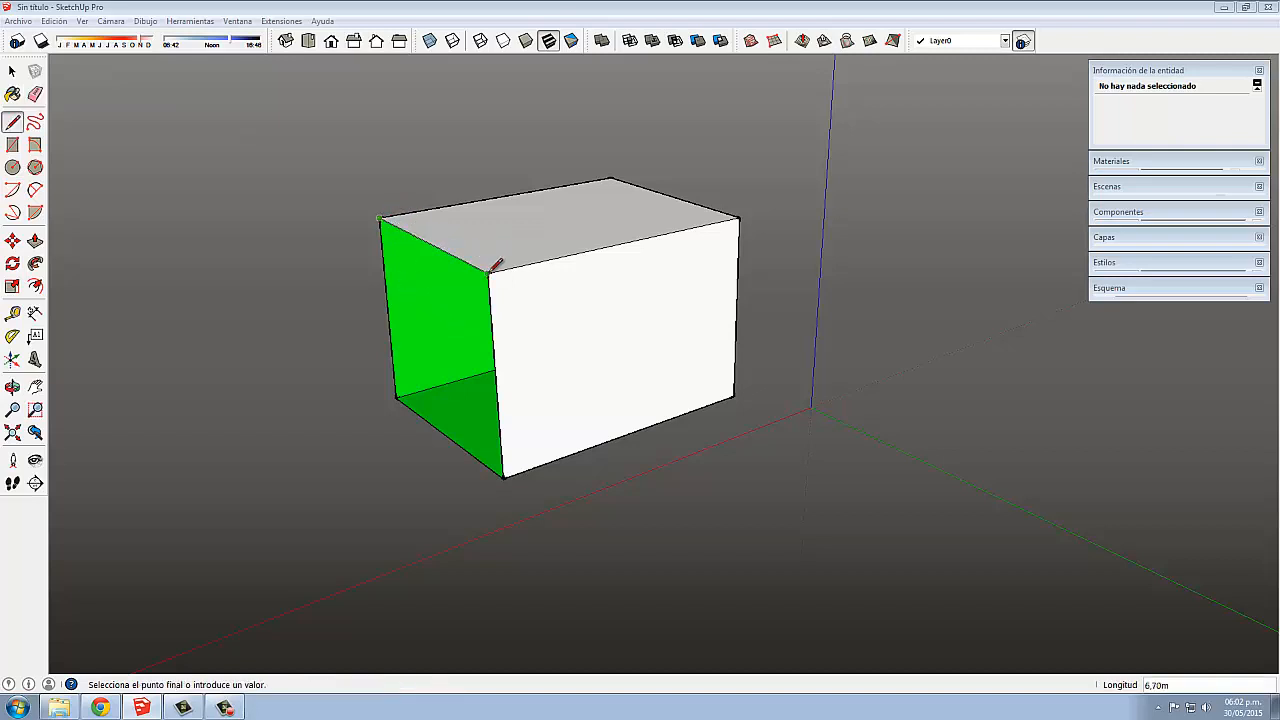
pyautogui.click(489, 271)
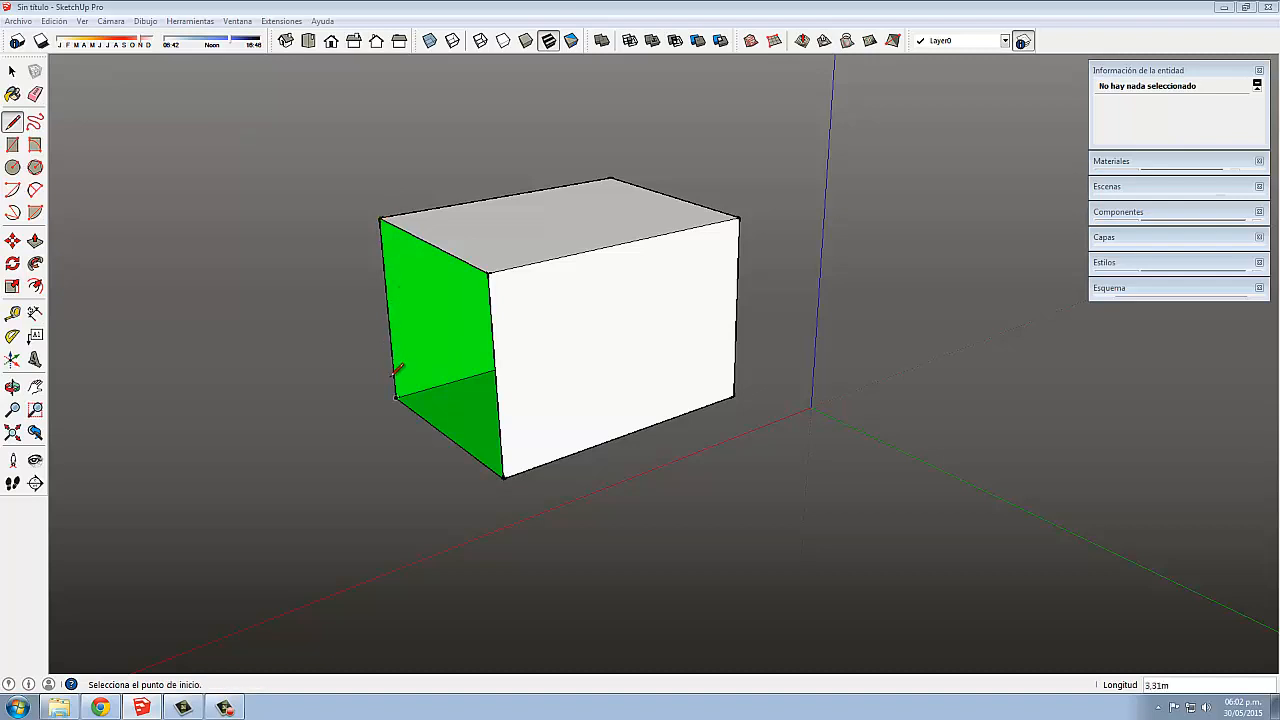
pyautogui.moveTo(375, 378)
pyautogui.mouseDown(button='middle')
pyautogui.moveTo(357, 380)
pyautogui.moveTo(392, 383)
pyautogui.mouseUp(button='middle')
pyautogui.press('space')
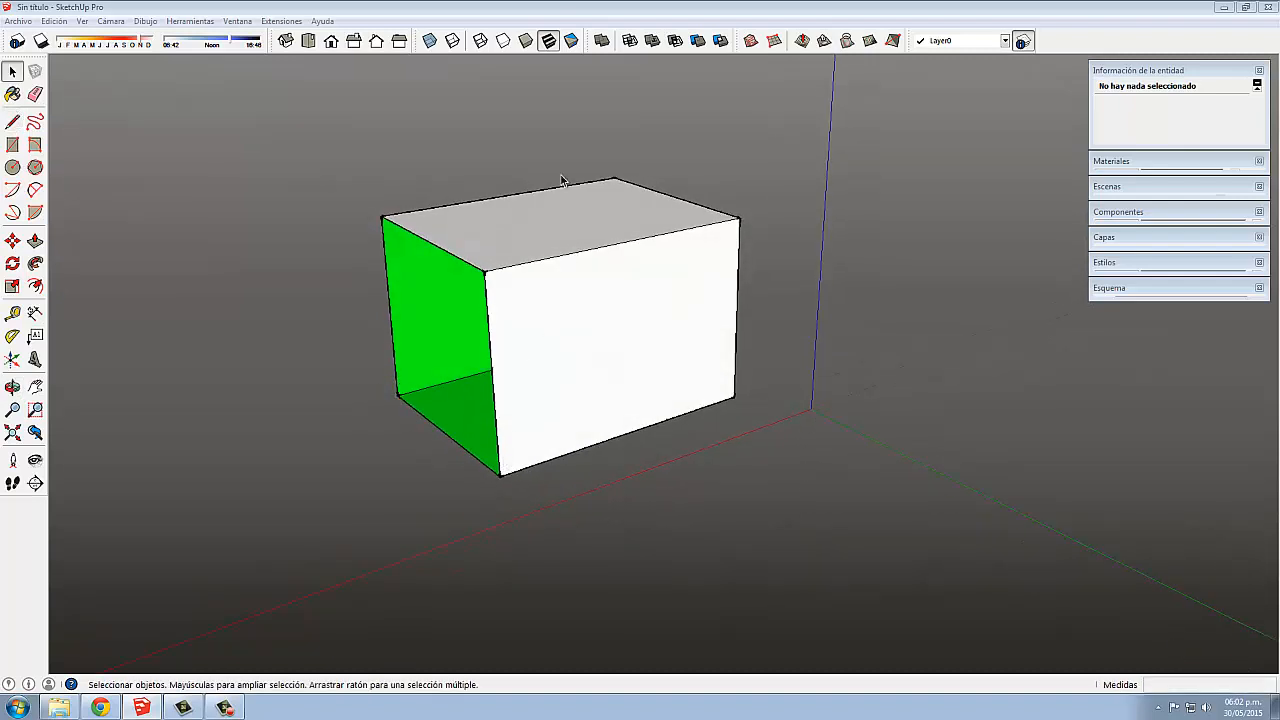
# Copy the box's intact opposite end face about 8.58 m onto the open end, matching it at the upper corner.
pyautogui.moveTo(478, 397); pyautogui.dragTo(277, 420, button='middle')
pyautogui.click(733, 290)
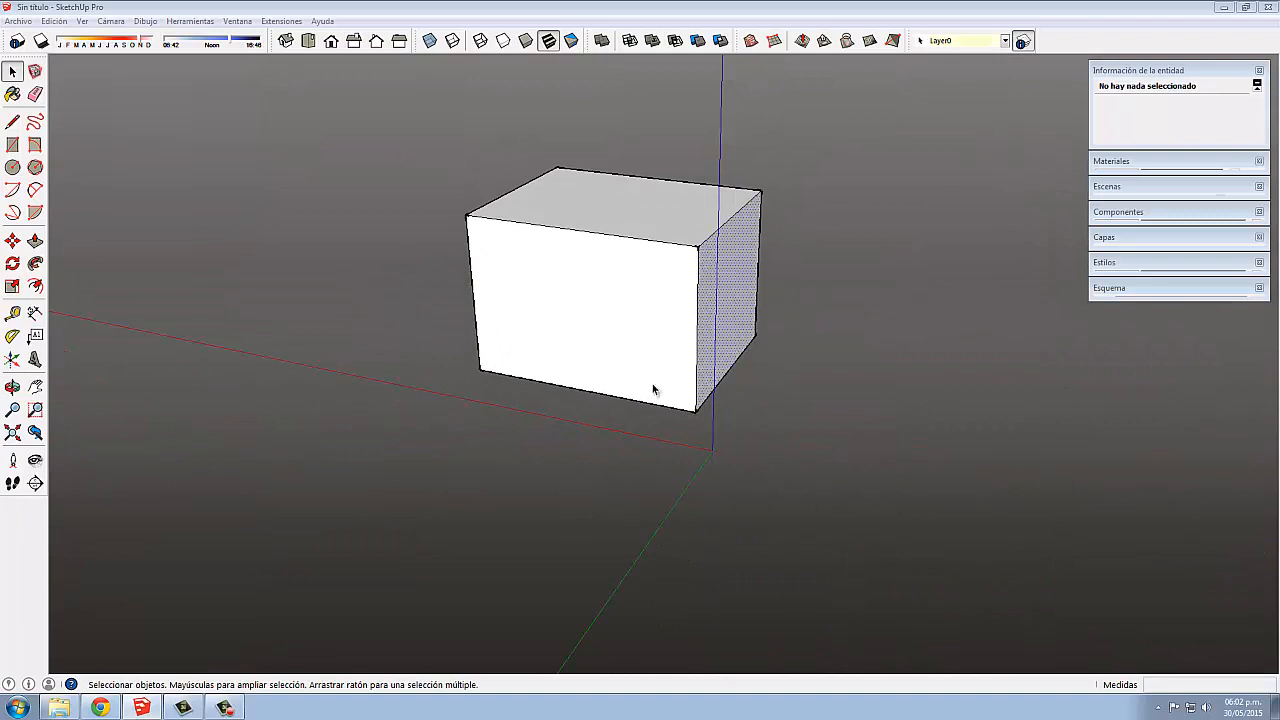
pyautogui.press('m')
pyautogui.press('ctrl')
pyautogui.click(703, 248)
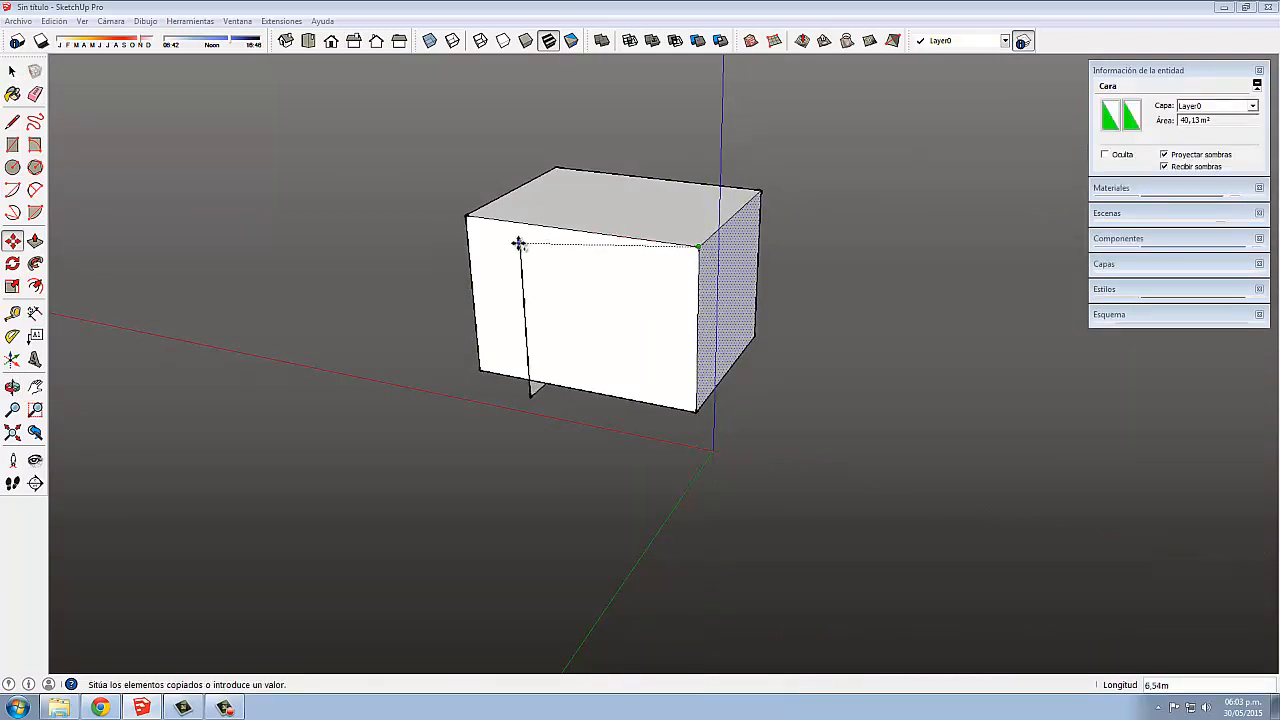
pyautogui.moveTo(517, 243); pyautogui.dragTo(697, 271, button='middle')
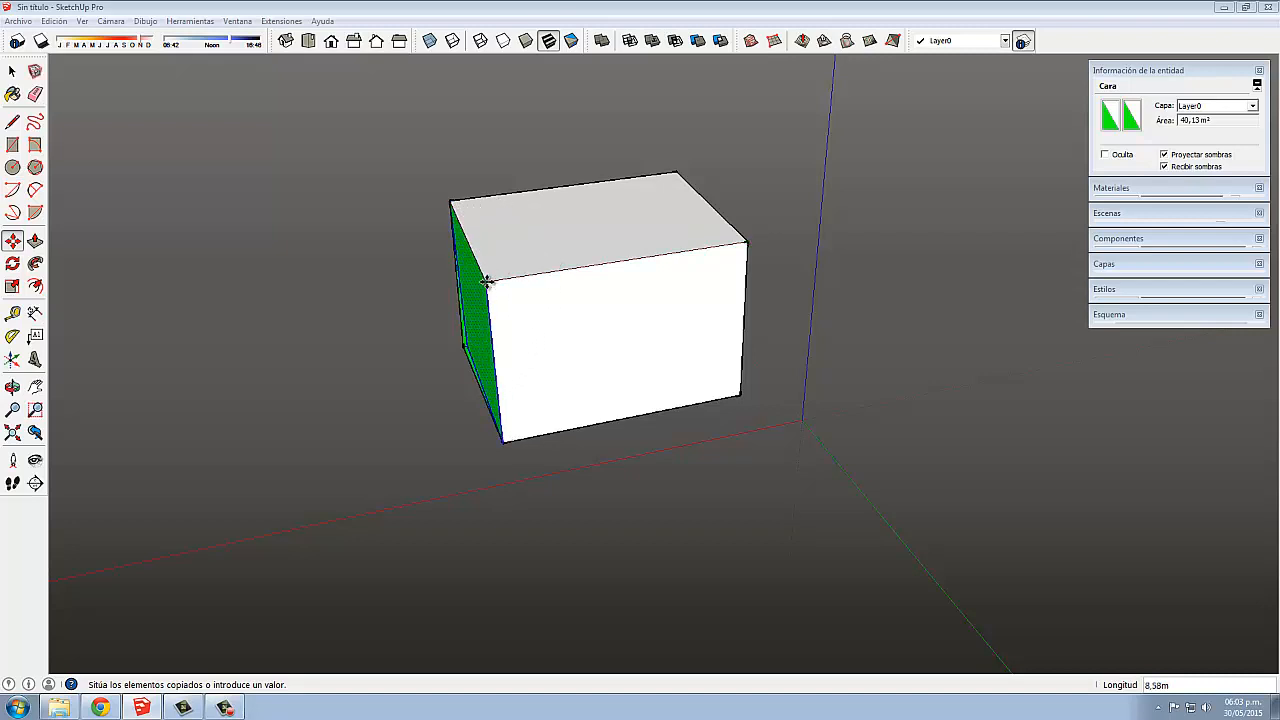
pyautogui.click(487, 282)
pyautogui.moveTo(552, 391); pyautogui.dragTo(743, 414, button='middle')
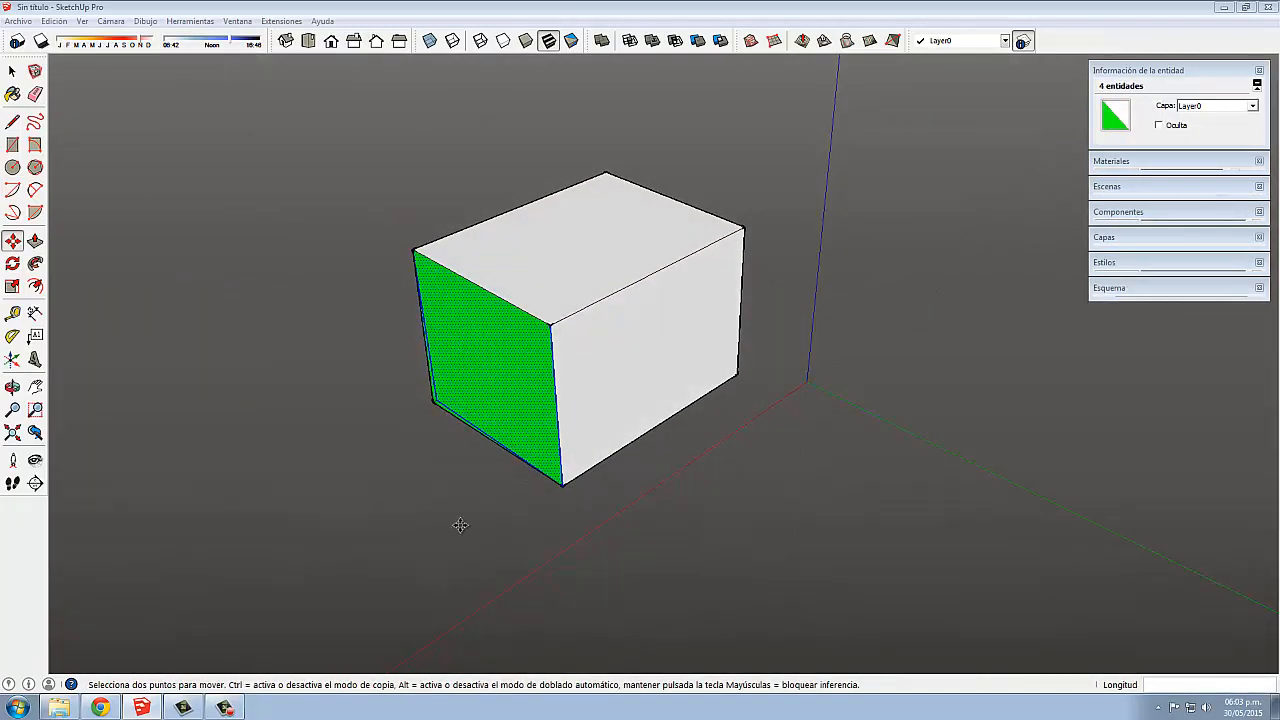
pyautogui.scroll(5, 460, 525)
pyautogui.press('space')
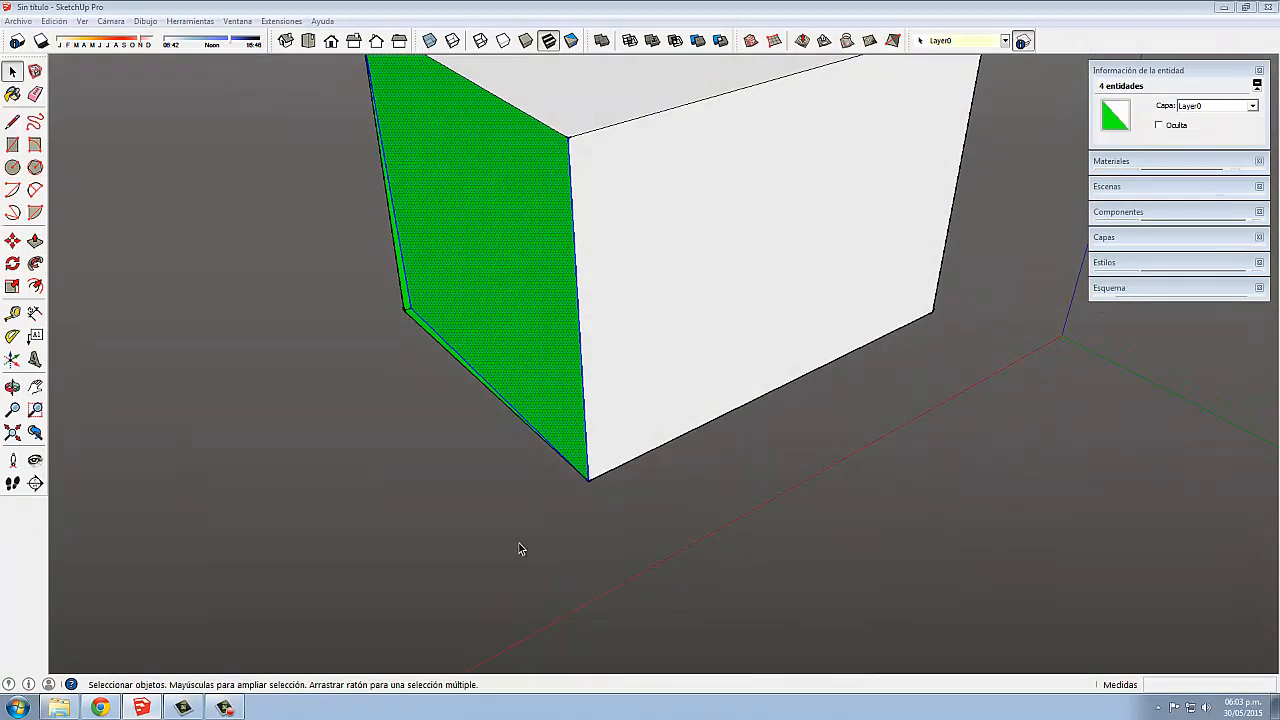
pyautogui.click(463, 532)
# Erase the leftover offset edges at the lower outer corner of the copied end face.
pyautogui.scroll(-4, 463, 532)
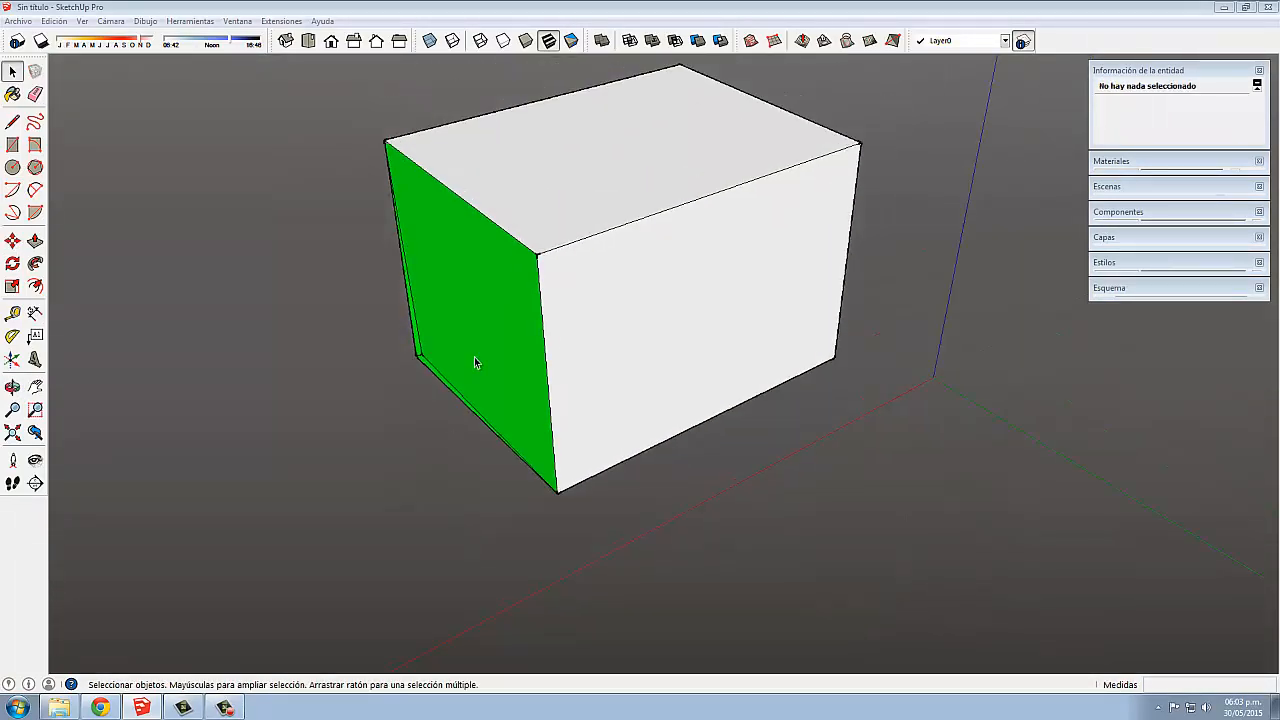
pyautogui.click(418, 358)
pyautogui.scroll(4, 404, 344)
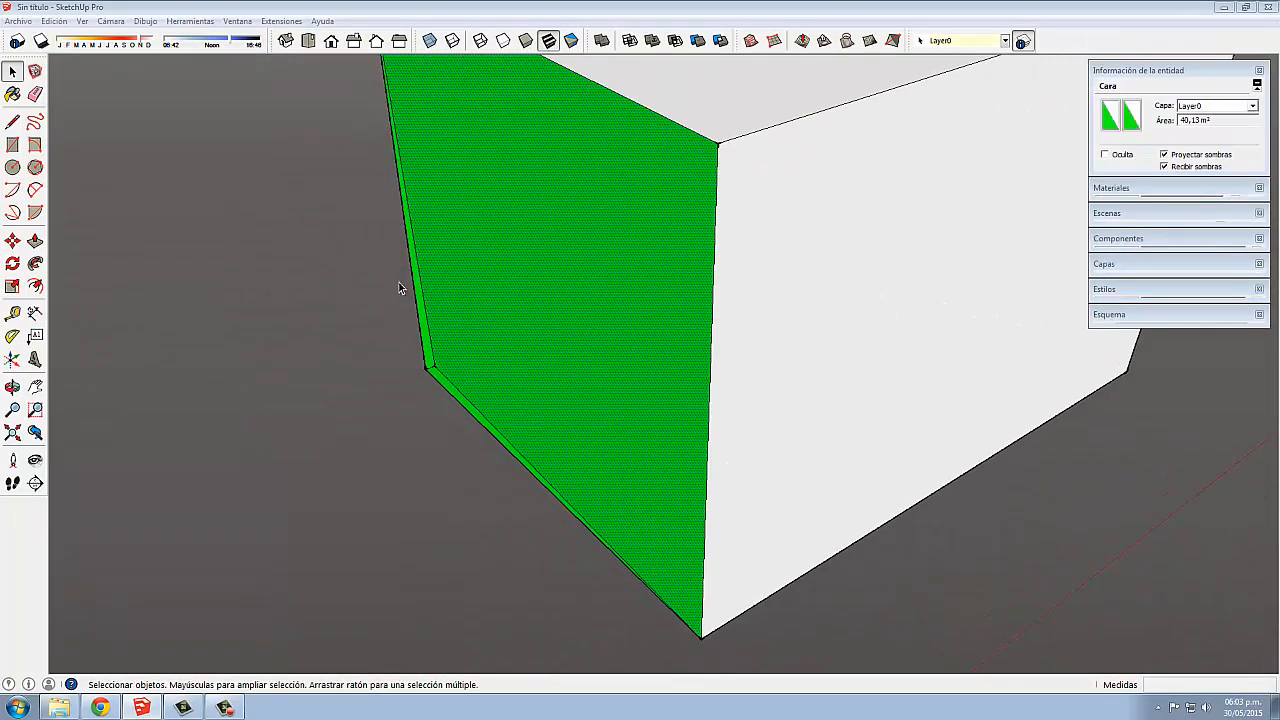
pyautogui.scroll(-2, 394, 290)
pyautogui.moveTo(435, 416)
pyautogui.mouseDown(button='middle')
pyautogui.moveTo(346, 406)
pyautogui.moveTo(354, 414)
pyautogui.mouseUp(button='middle')
pyautogui.press('e')
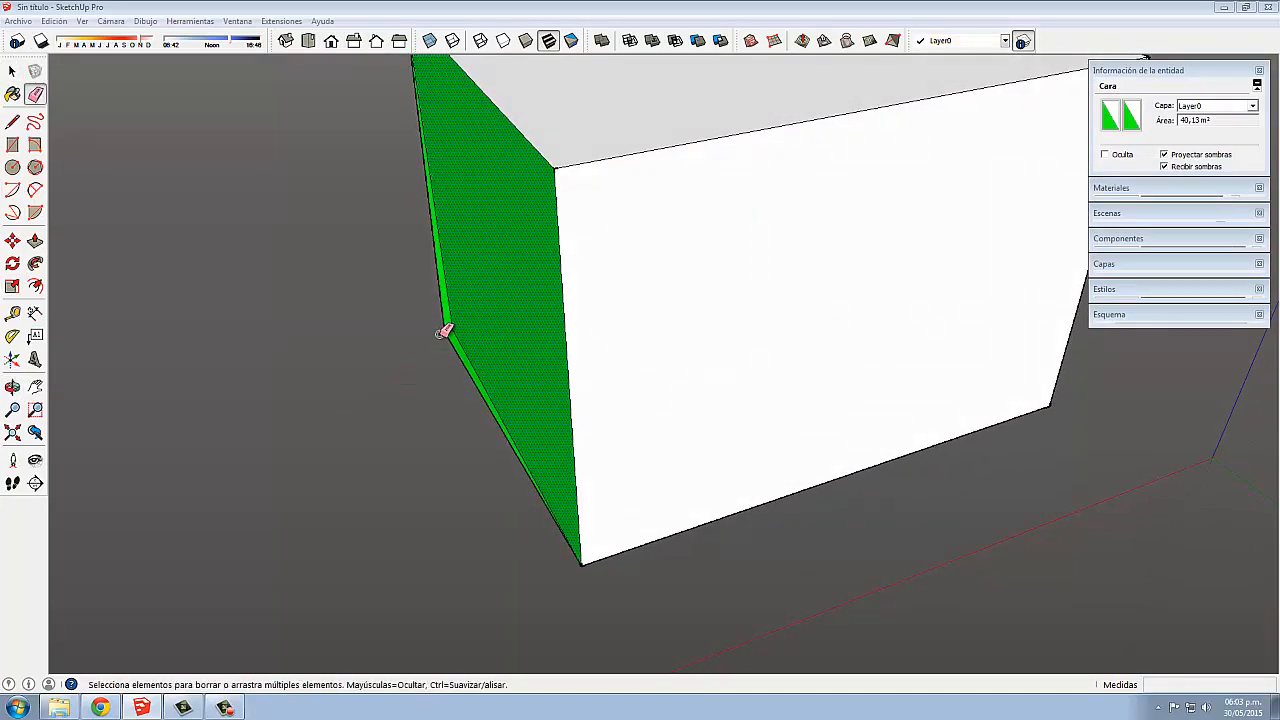
pyautogui.click(440, 333)
pyautogui.moveTo(450, 325)
pyautogui.mouseDown(button='middle')
pyautogui.moveTo(443, 314)
pyautogui.moveTo(423, 343)
pyautogui.moveTo(534, 366)
pyautogui.moveTo(699, 342)
pyautogui.moveTo(466, 340)
pyautogui.moveTo(471, 323)
pyautogui.mouseUp(button='middle')
pyautogui.scroll(5, 440, 334)
pyautogui.scroll(-6, 445, 334)
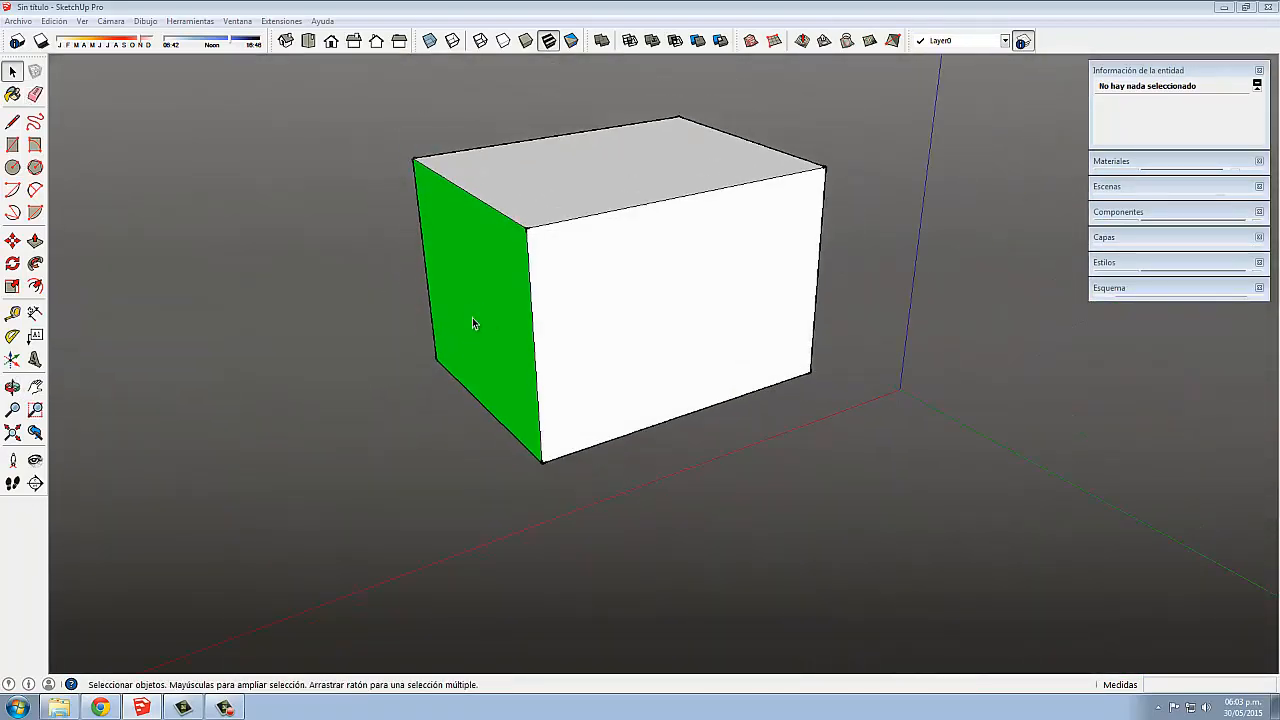
# Reverse the copied green end face so its front side points outward.
pyautogui.rightClick(476, 308)
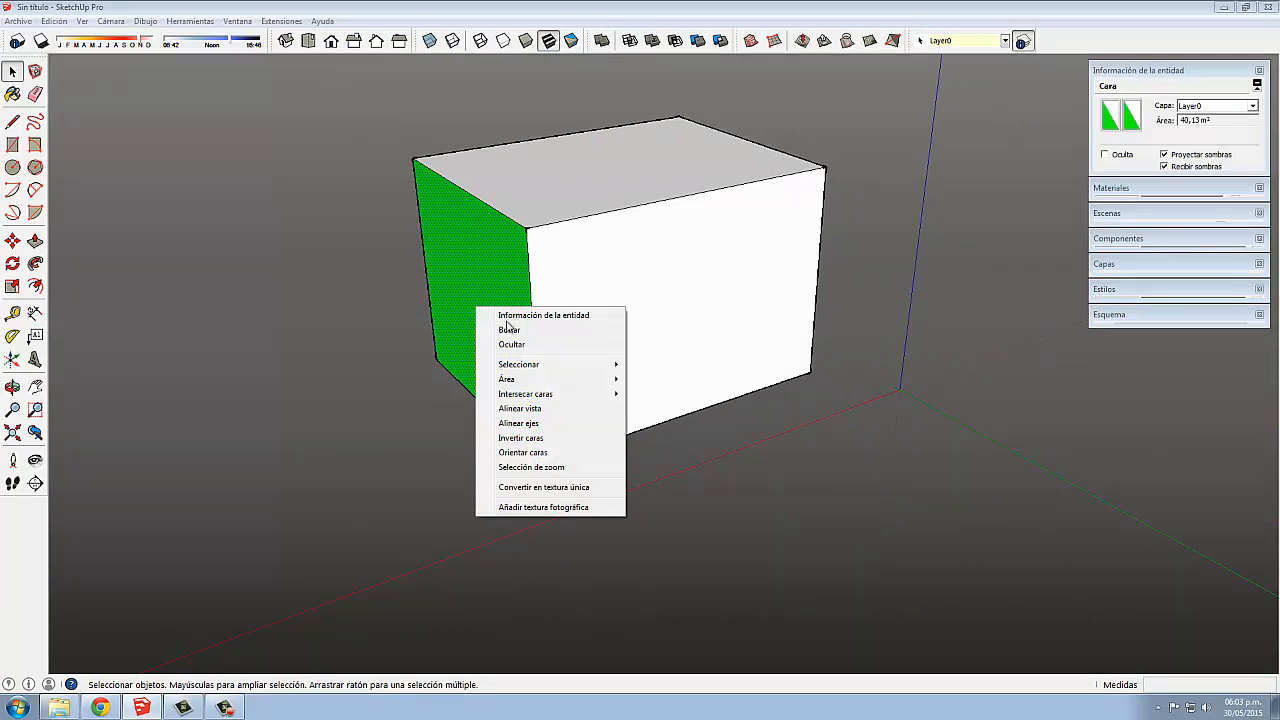
pyautogui.click(502, 438)
pyautogui.moveTo(497, 374)
pyautogui.mouseDown(button='middle')
pyautogui.moveTo(629, 369)
pyautogui.moveTo(540, 346)
pyautogui.moveTo(451, 374)
pyautogui.moveTo(497, 349)
pyautogui.mouseUp(button='middle')
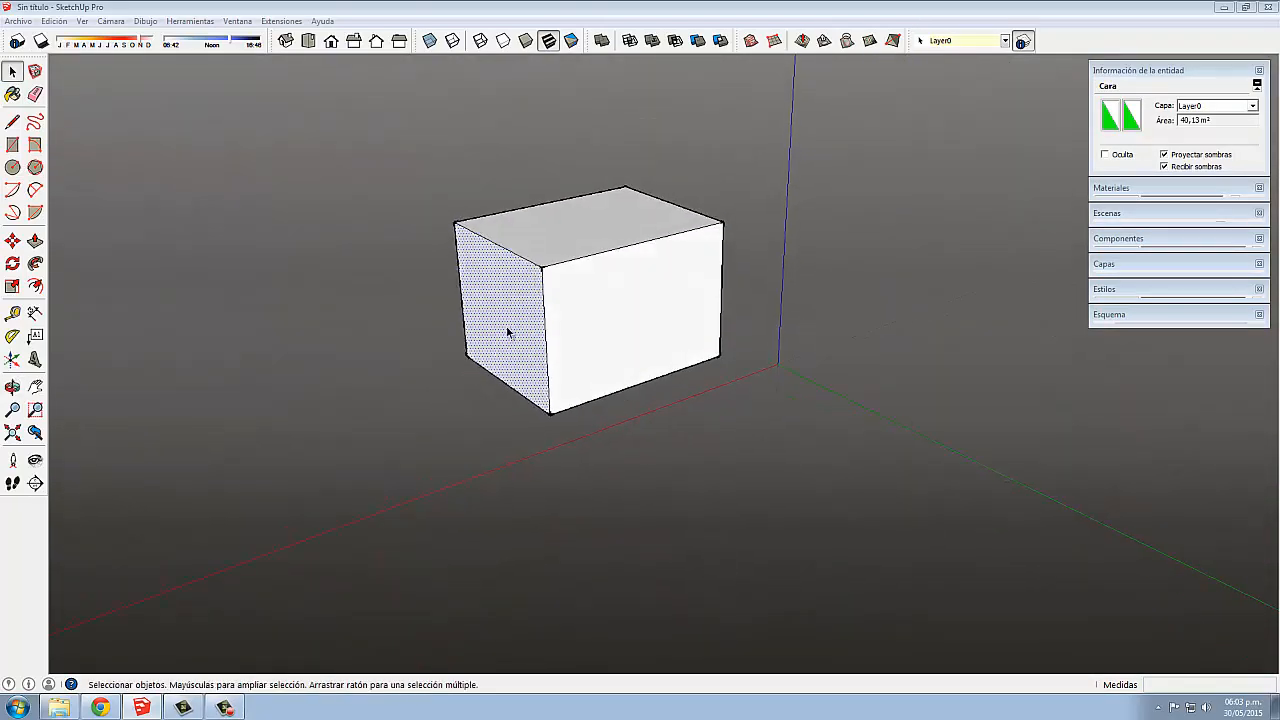
# Push/Pull the box's repaired end face outward about 1.53 m.
pyautogui.press('p')
pyautogui.moveTo(506, 334); pyautogui.dragTo(471, 340)
pyautogui.click(471, 340)
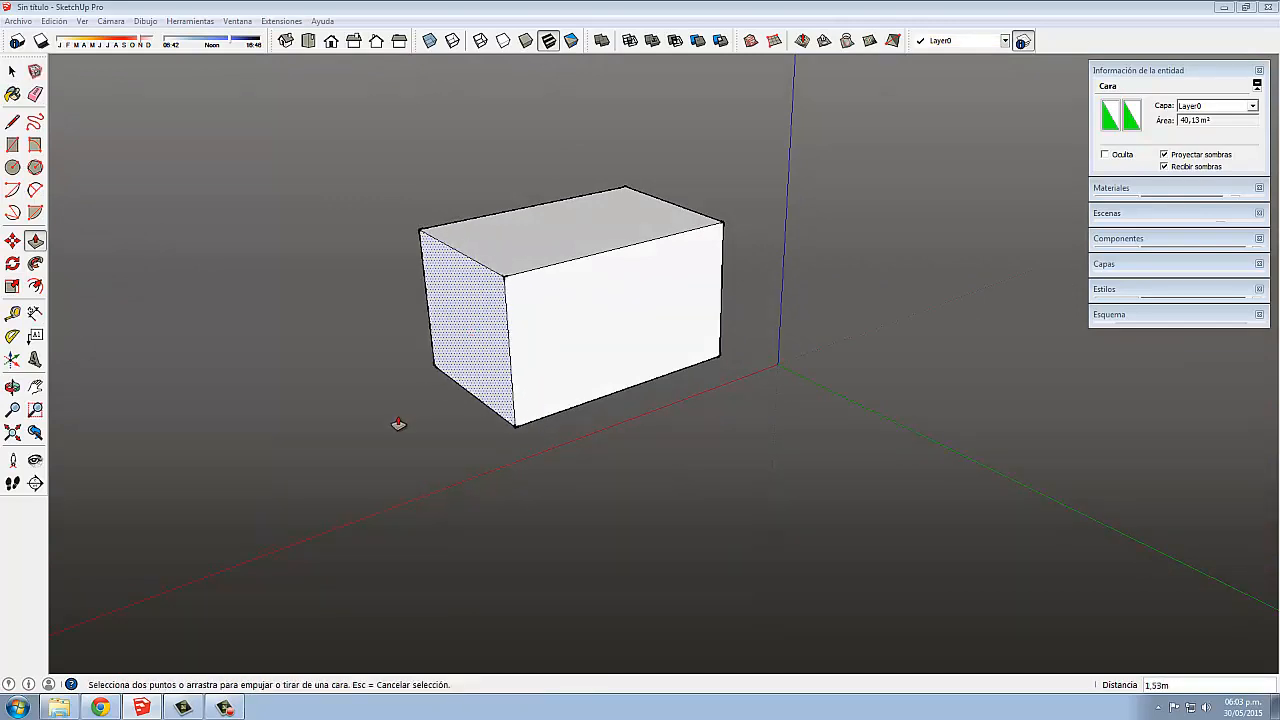
pyautogui.moveTo(410, 428)
pyautogui.mouseDown(button='middle')
pyautogui.moveTo(466, 429)
pyautogui.moveTo(437, 434)
pyautogui.mouseUp(button='middle')
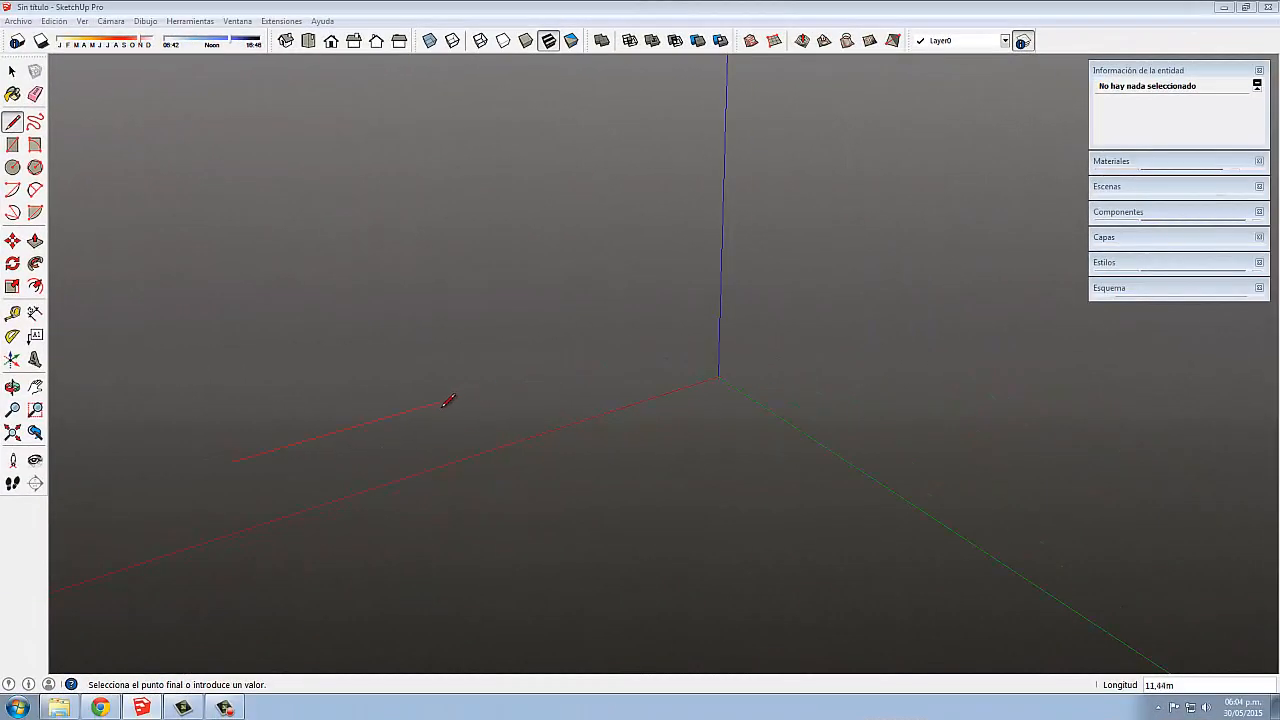
# Draw a straight line about 51.9 m long beside the red axis.
pyautogui.click(936, 257)
pyautogui.press('Escape')
pyautogui.moveTo(595, 366)
pyautogui.mouseDown(button='middle')
pyautogui.moveTo(551, 414)
pyautogui.moveTo(597, 417)
pyautogui.moveTo(500, 433)
pyautogui.mouseUp(button='middle')
pyautogui.press('space')
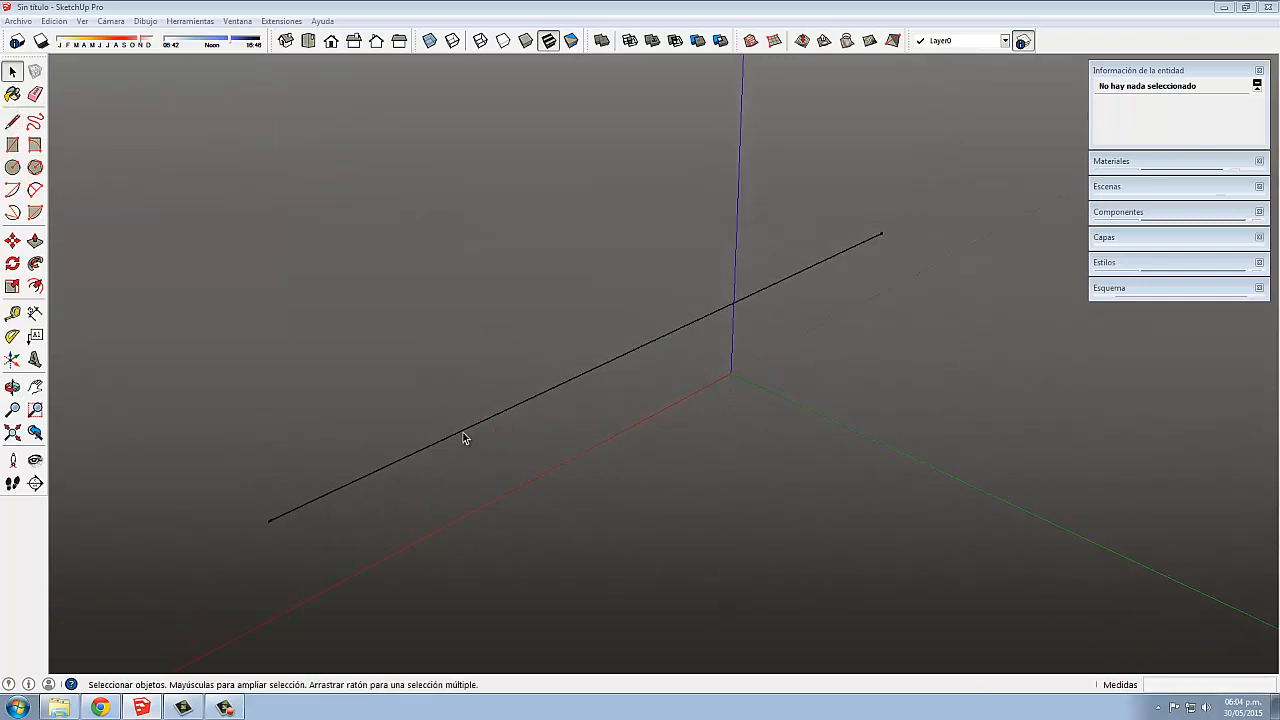
# Copy the long line sideways about 1.70 m toward the red axis to make a parallel pair.
pyautogui.click(462, 443)
pyautogui.press('m')
pyautogui.click(434, 449)
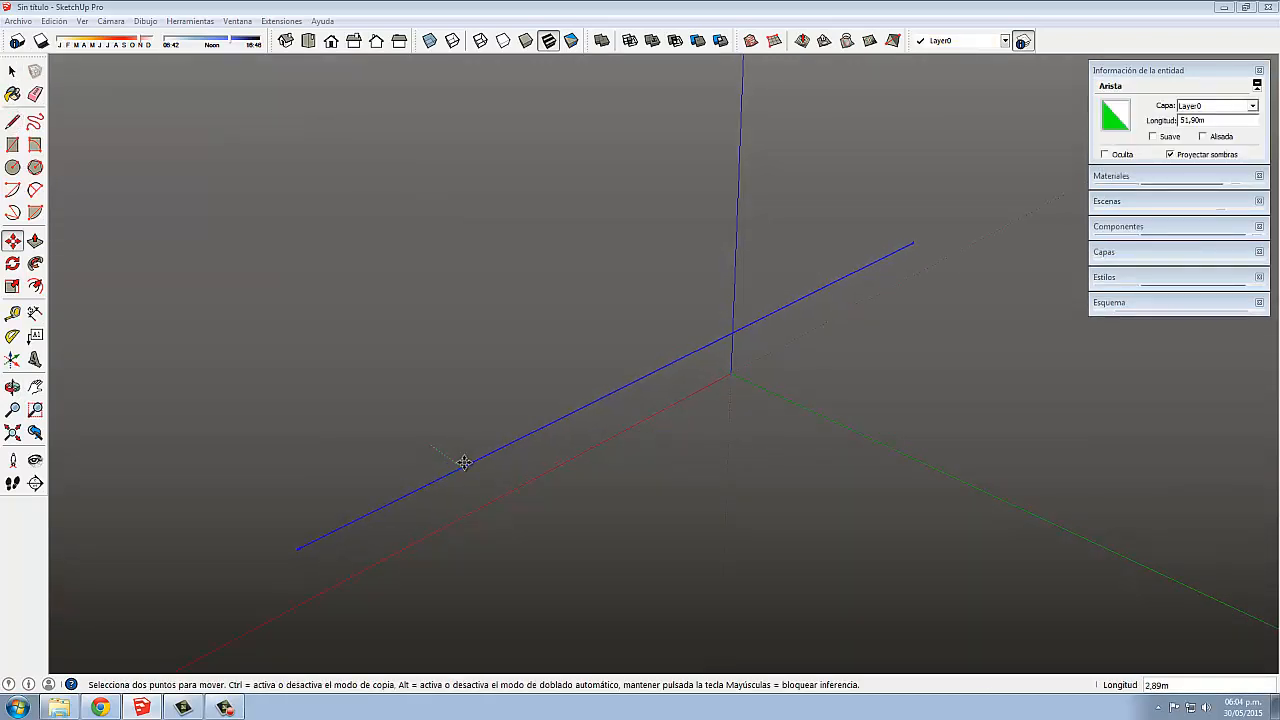
pyautogui.press('ctrl')
pyautogui.click(452, 458)
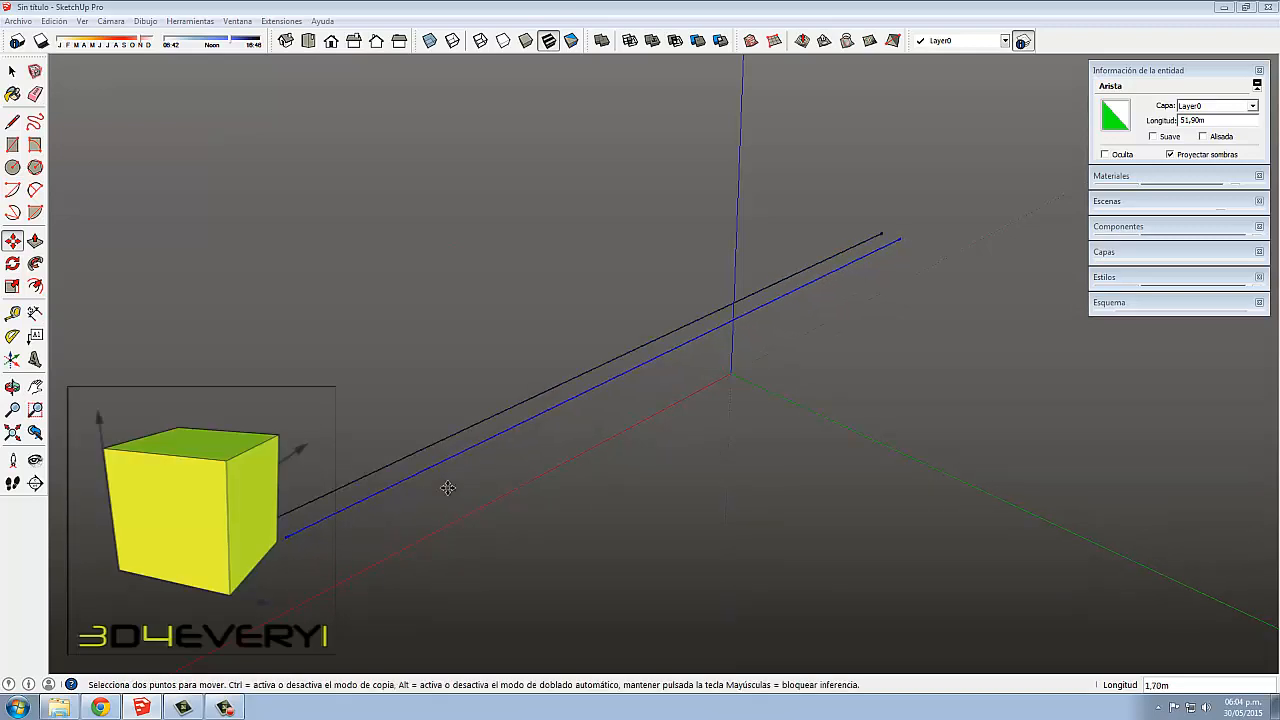
# Join both ends of the parallel lines with short edges to close them into a narrow strip face.
pyautogui.press('l')
pyautogui.click(285, 536)
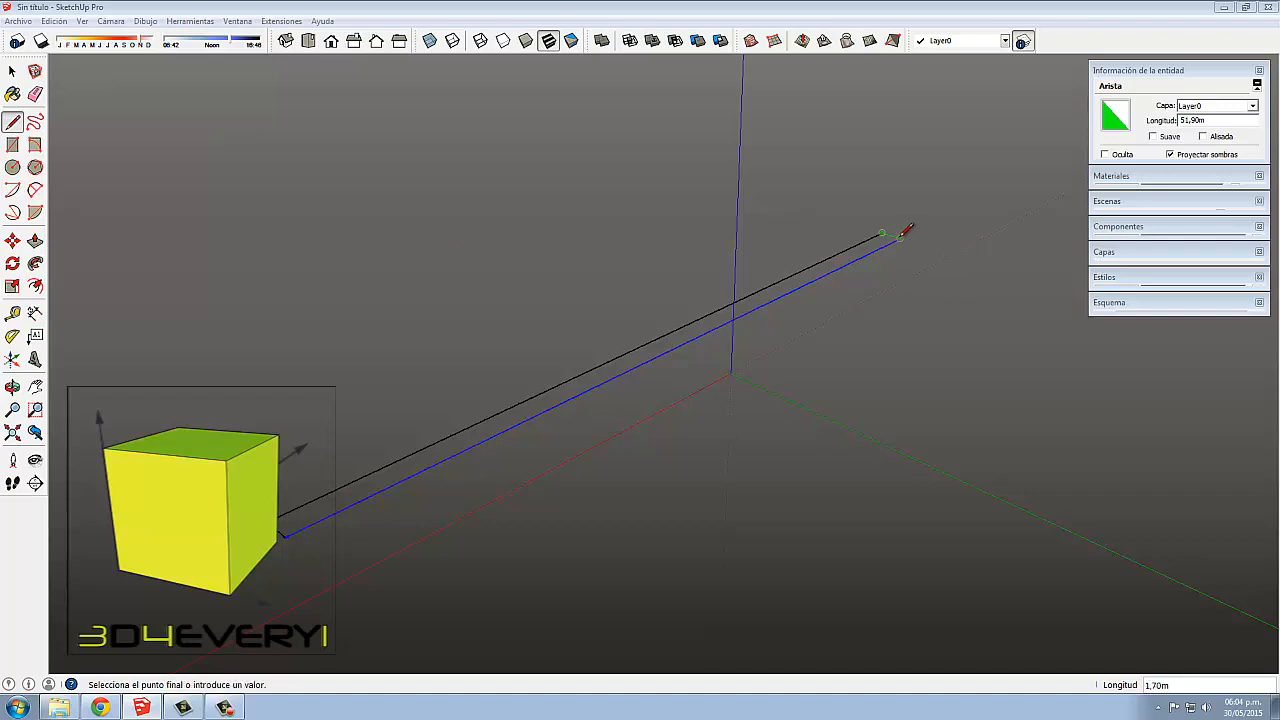
pyautogui.click(905, 230)
pyautogui.moveTo(891, 274); pyautogui.dragTo(710, 380, button='middle')
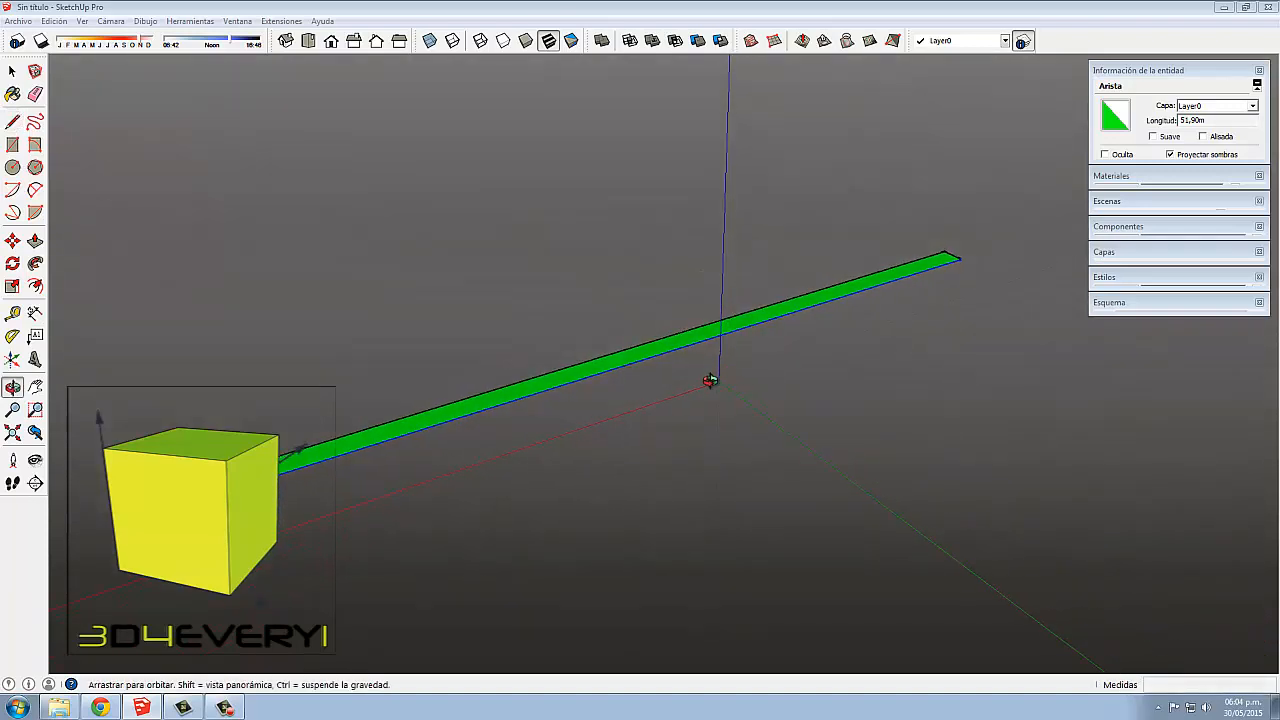
pyautogui.scroll(-3, 720, 366)
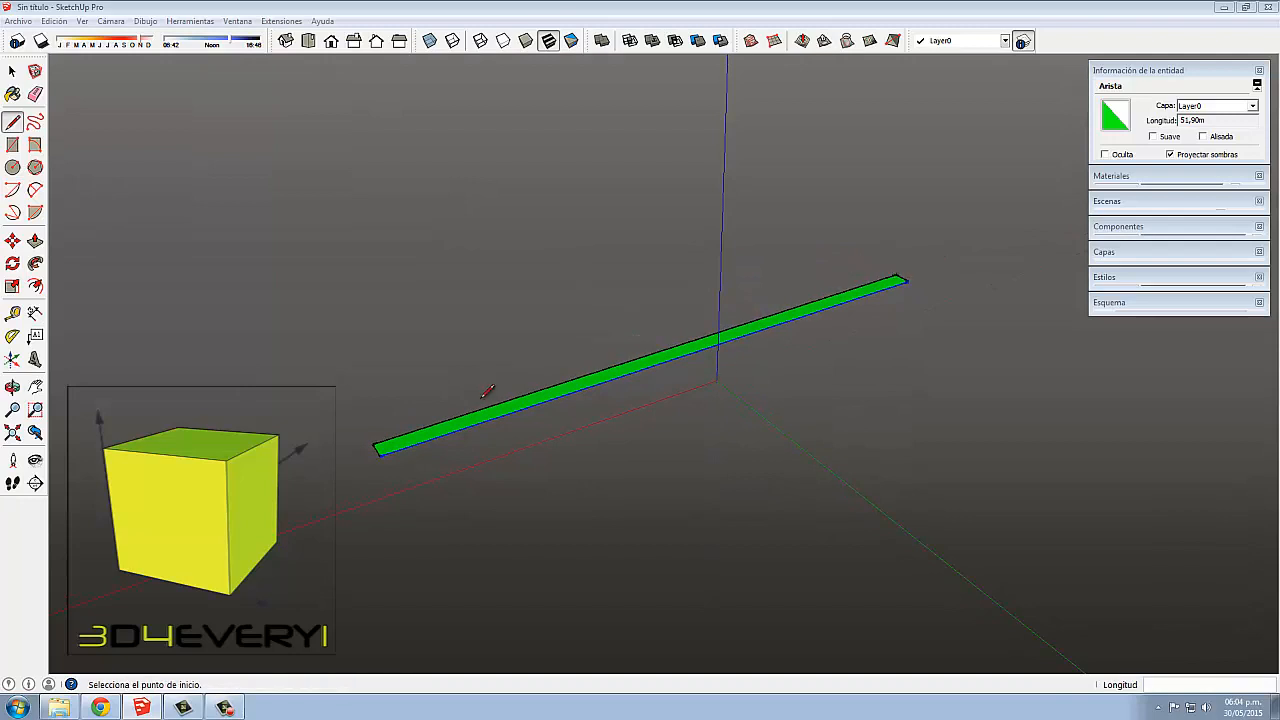
pyautogui.moveTo(617, 384)
pyautogui.mouseDown(button='middle')
pyautogui.moveTo(651, 371)
pyautogui.moveTo(629, 371)
pyautogui.mouseUp(button='middle')
pyautogui.scroll(2, 612, 368)
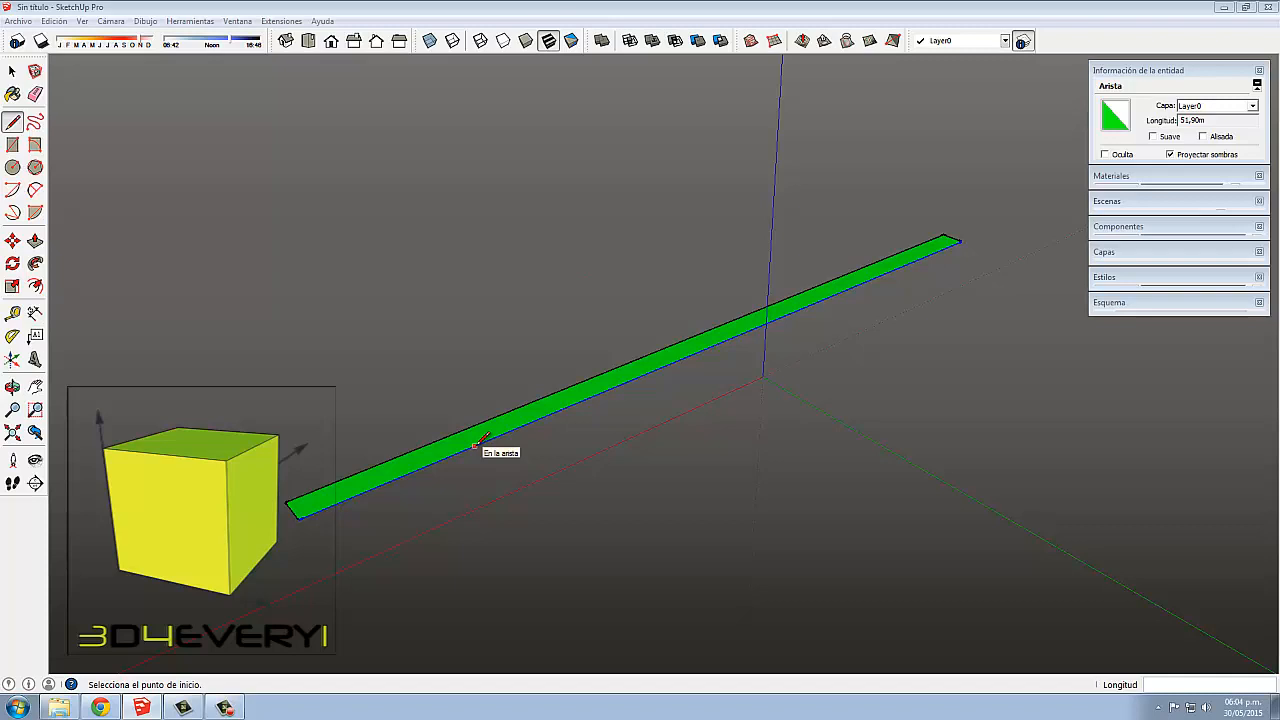
# Cut the strip's near end at a slant with a line about 2.63 m long and erase the cut-off corner and overhanging piece.
pyautogui.moveTo(493, 452); pyautogui.dragTo(410, 467, button='middle')
pyautogui.scroll(3, 287, 455)
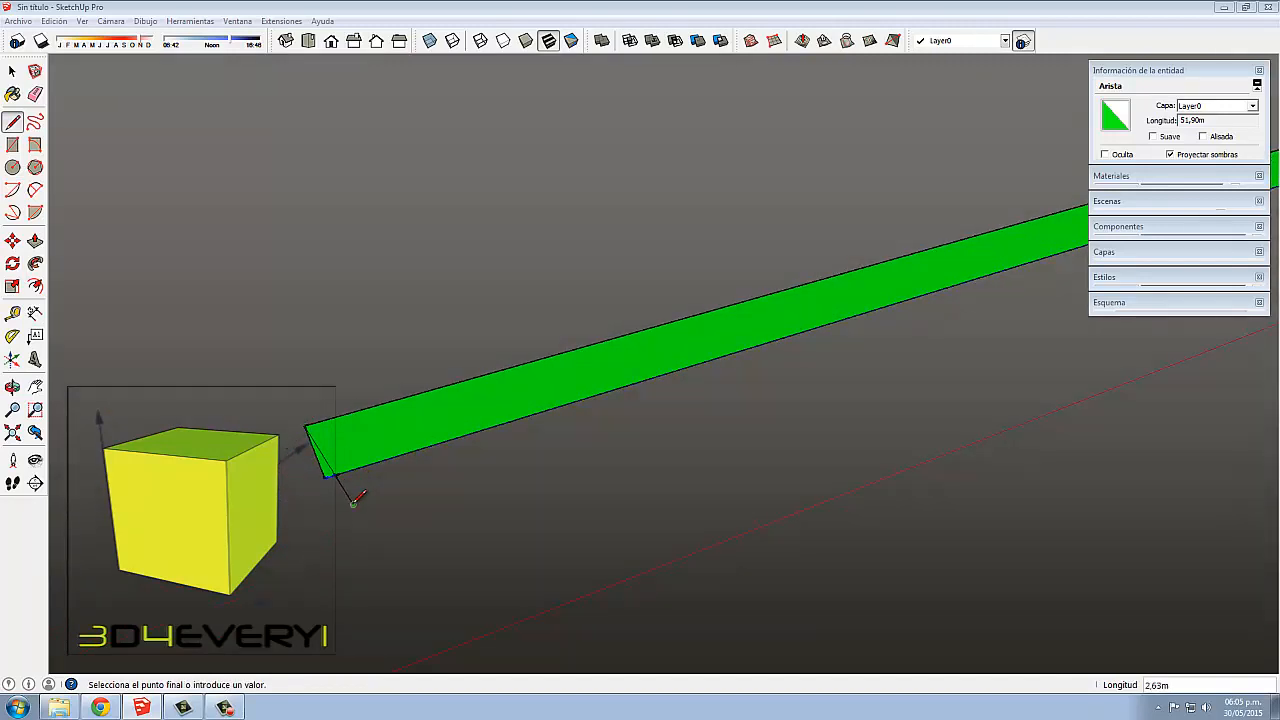
pyautogui.press('e')
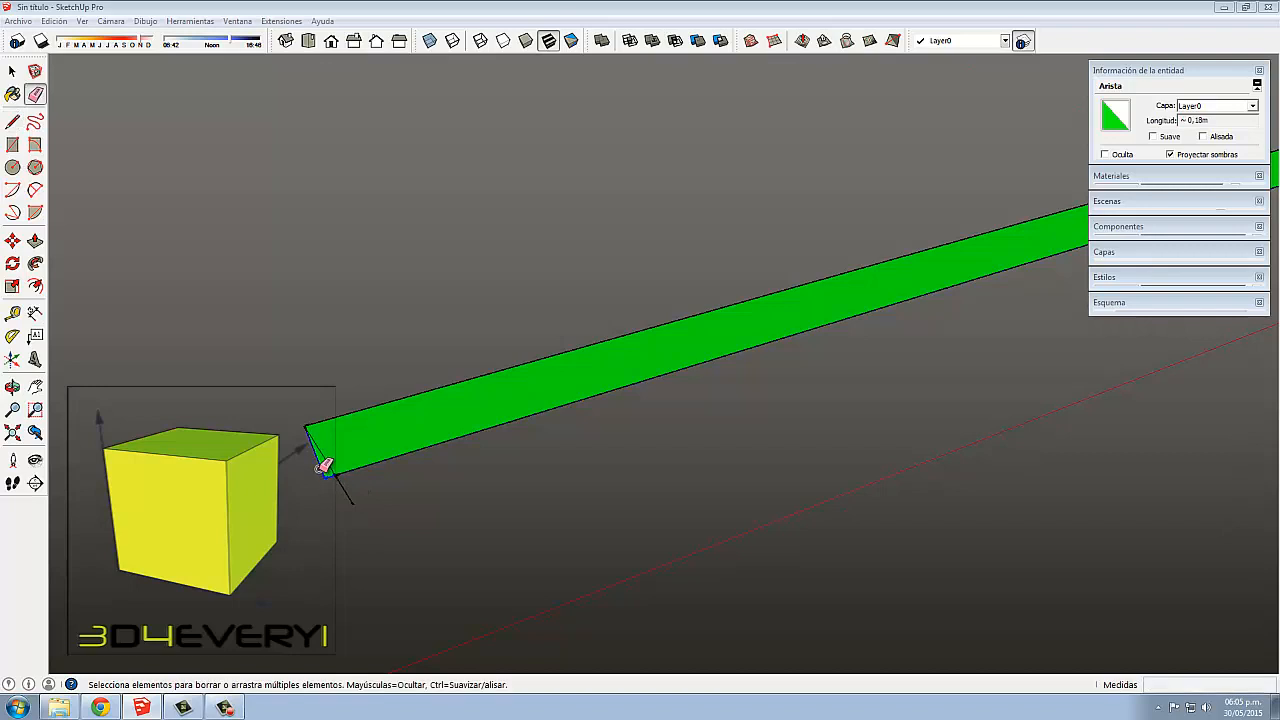
pyautogui.scroll(-2, 424, 449)
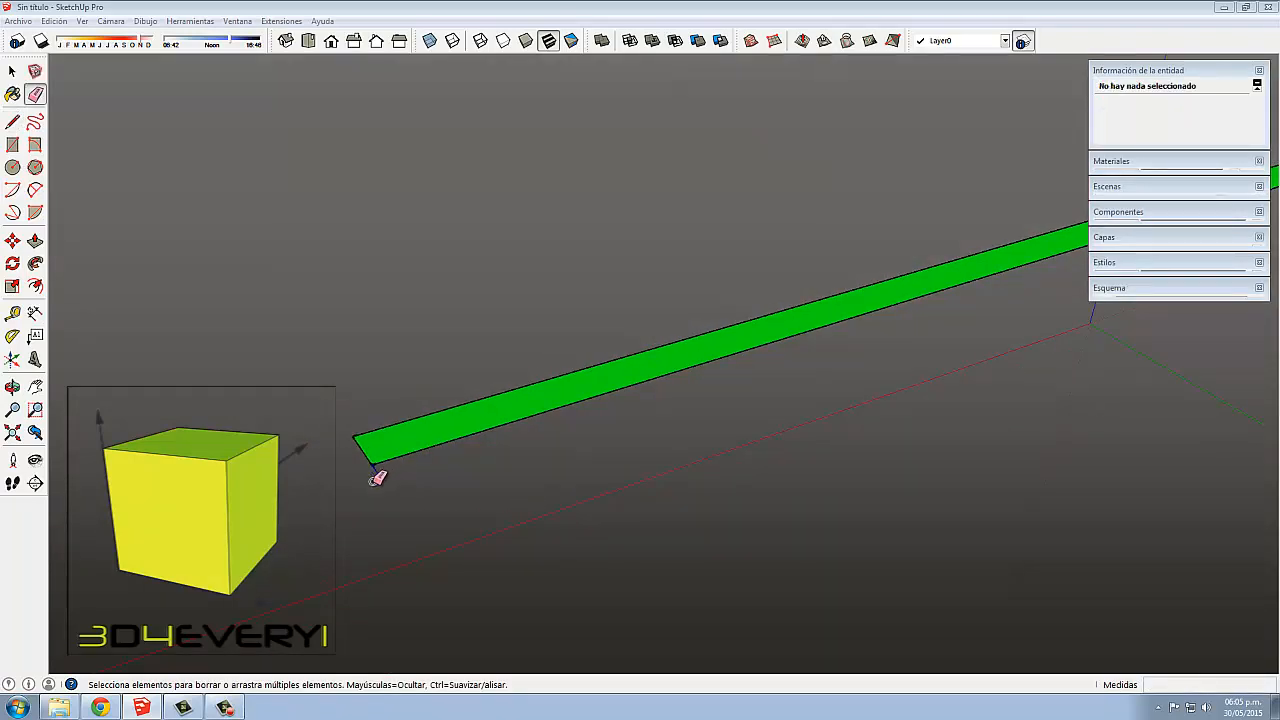
pyautogui.scroll(-2, 470, 474)
pyautogui.moveTo(486, 471)
pyautogui.mouseDown(button='middle')
pyautogui.moveTo(651, 471)
pyautogui.moveTo(595, 429)
pyautogui.mouseUp(button='middle')
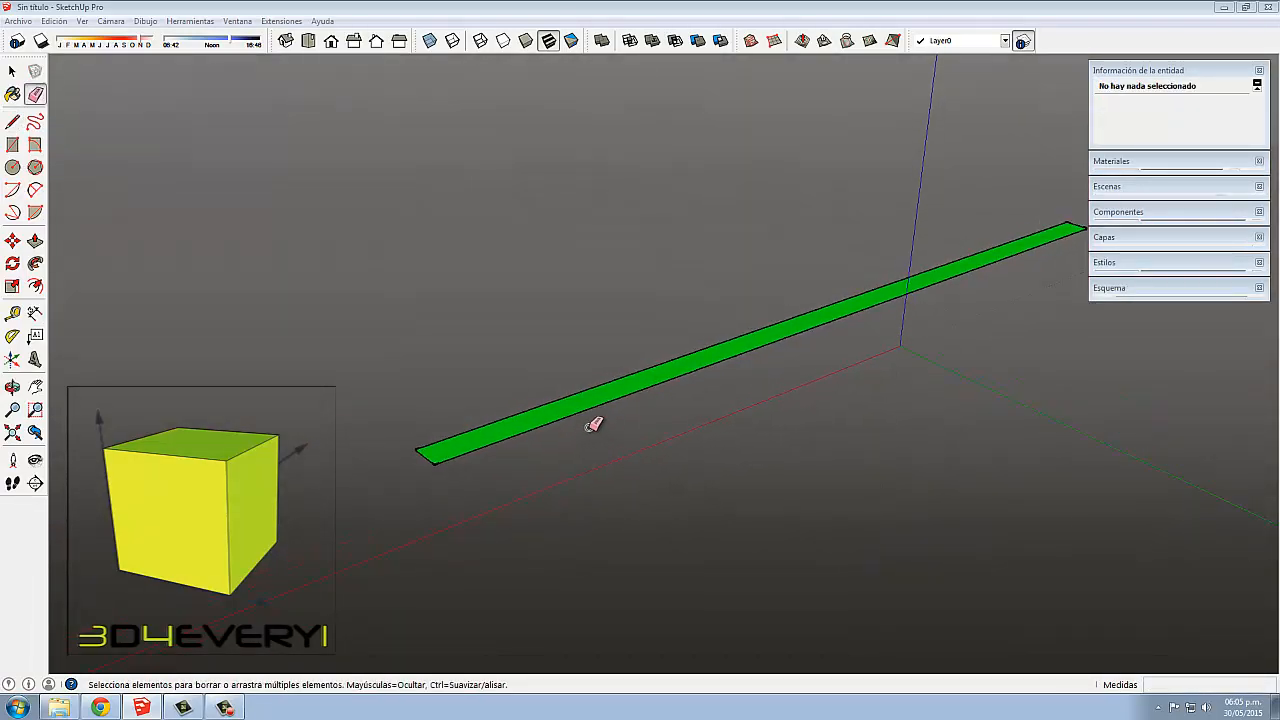
# Push/Pull the strip face upward about 11.28 m into a wall.
pyautogui.press('p')
pyautogui.click(593, 412)
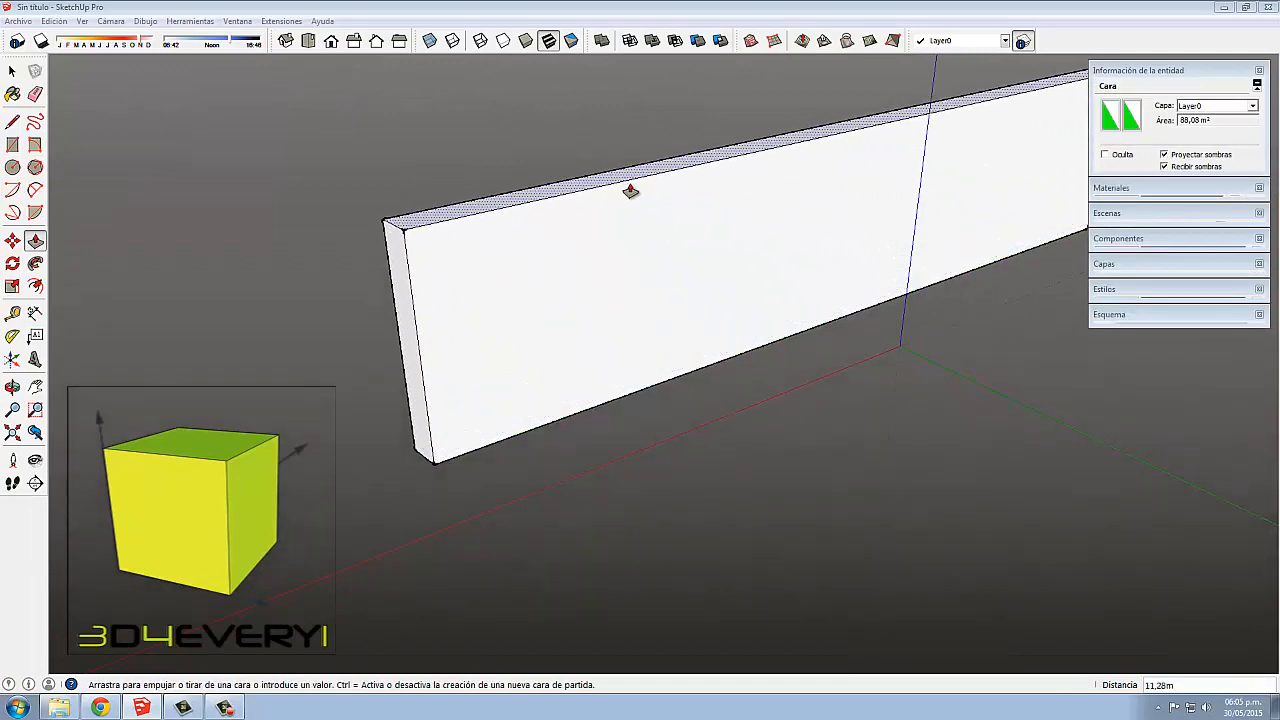
pyautogui.click(630, 191)
pyautogui.scroll(-3, 580, 430)
pyautogui.moveTo(571, 437); pyautogui.dragTo(525, 491, button='middle')
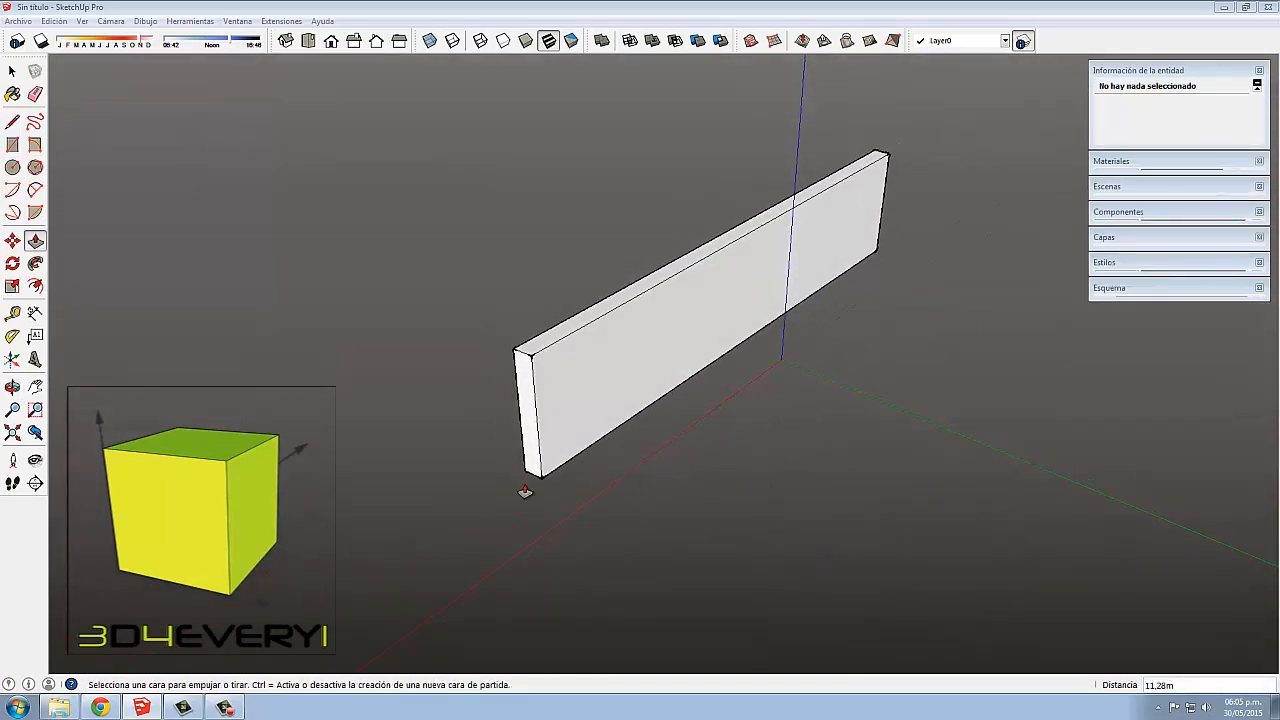
# Push/Pull the wall's slanted end face outward about 21.55 m to extend it as an angled section.
pyautogui.click(527, 434)
pyautogui.scroll(-3, 462, 471)
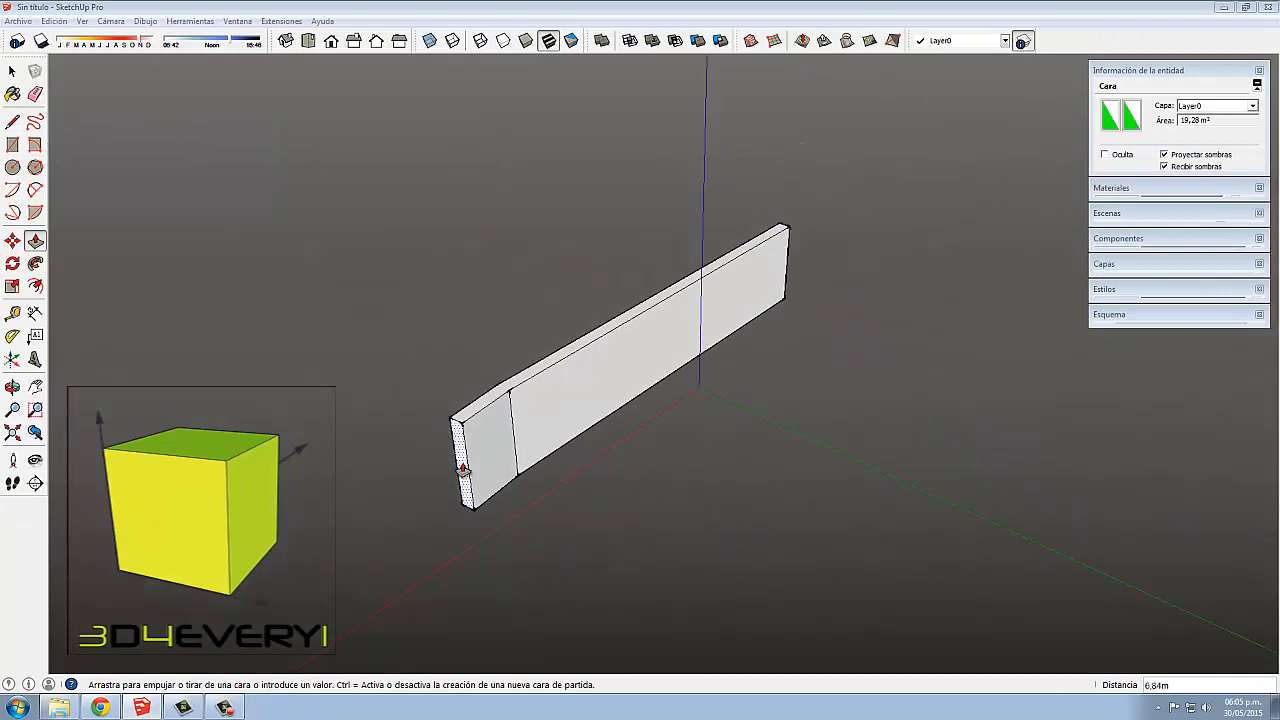
pyautogui.scroll(-1, 463, 470)
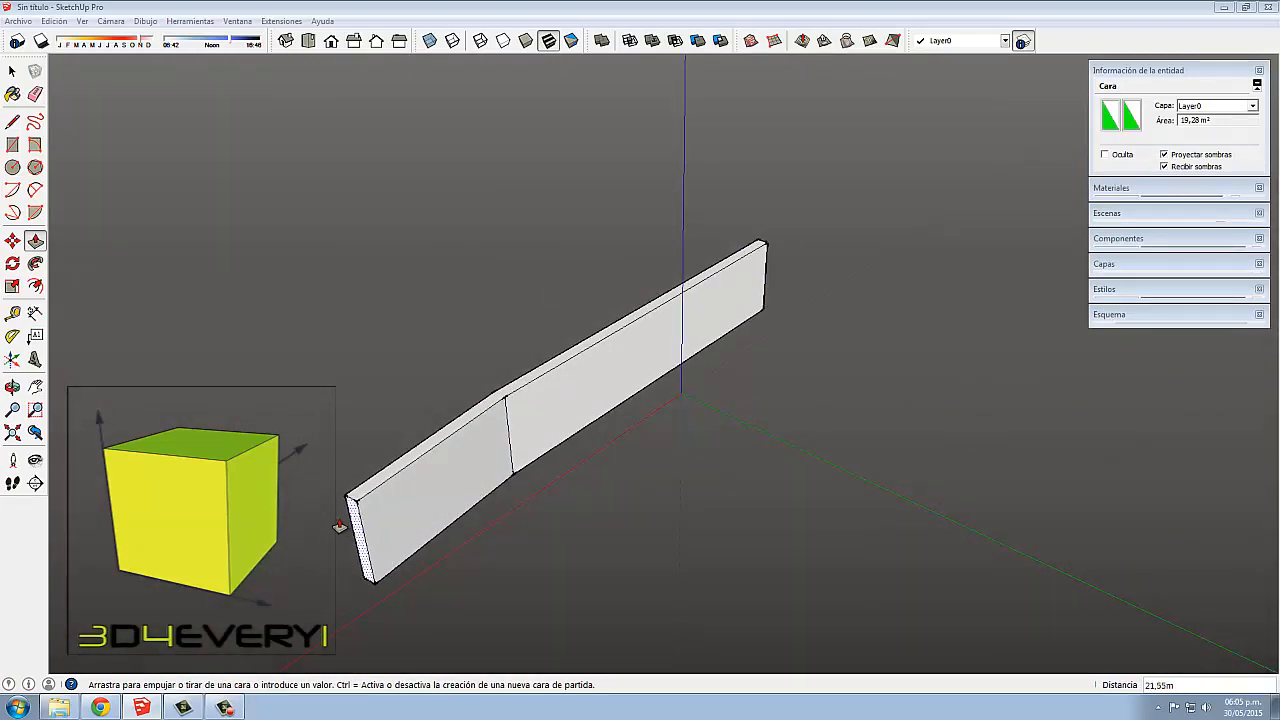
pyautogui.click(340, 527)
# Draw a line in the red axis direction from the lower end of the seam between the wall sections, entering a length of 2.70 m.
pyautogui.moveTo(554, 600); pyautogui.dragTo(851, 449, button='middle')
pyautogui.moveTo(746, 540); pyautogui.dragTo(860, 611, button='middle')
pyautogui.moveTo(688, 577); pyautogui.dragTo(723, 578, button='middle')
pyautogui.press('l')
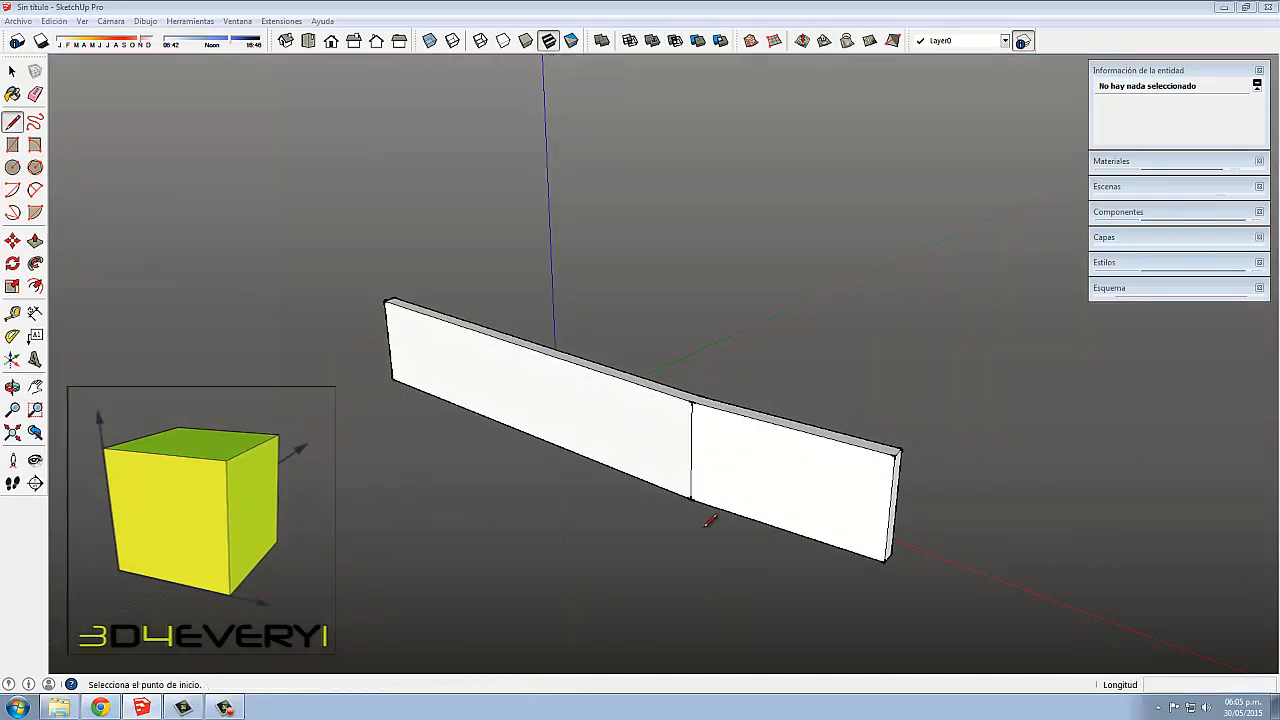
pyautogui.click(691, 498)
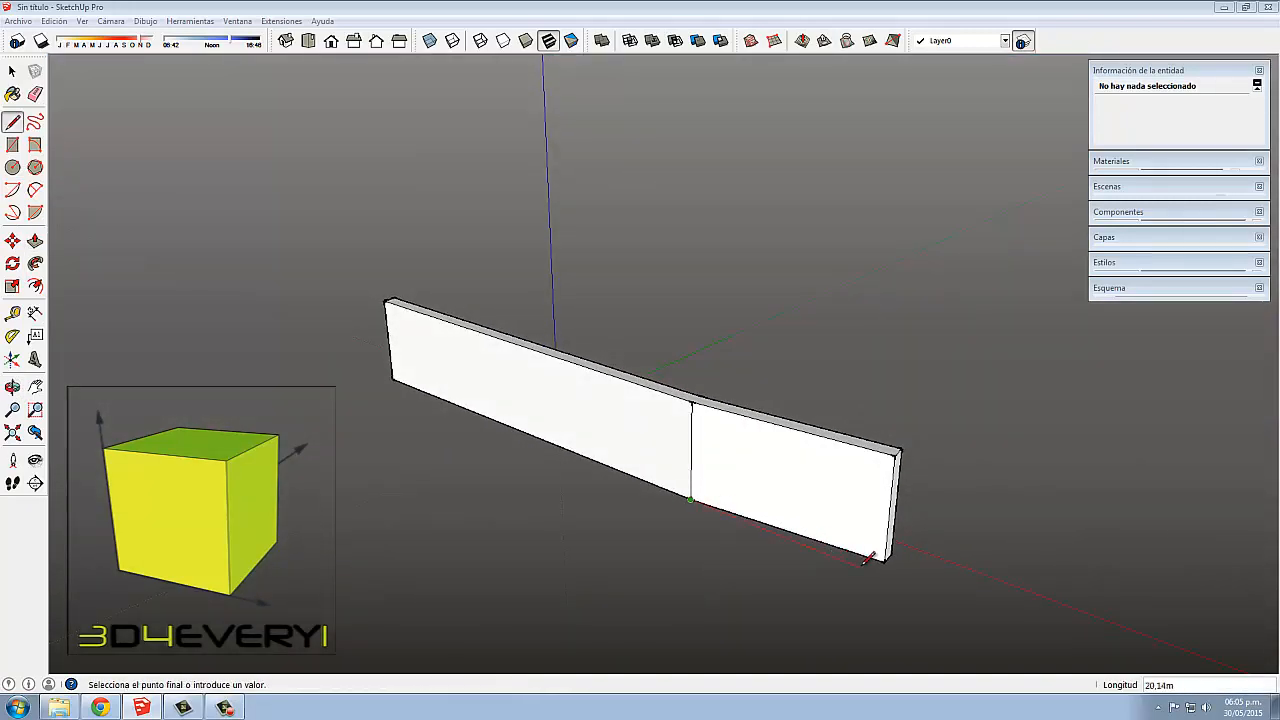
pyautogui.write('2.70')
pyautogui.press('Return')
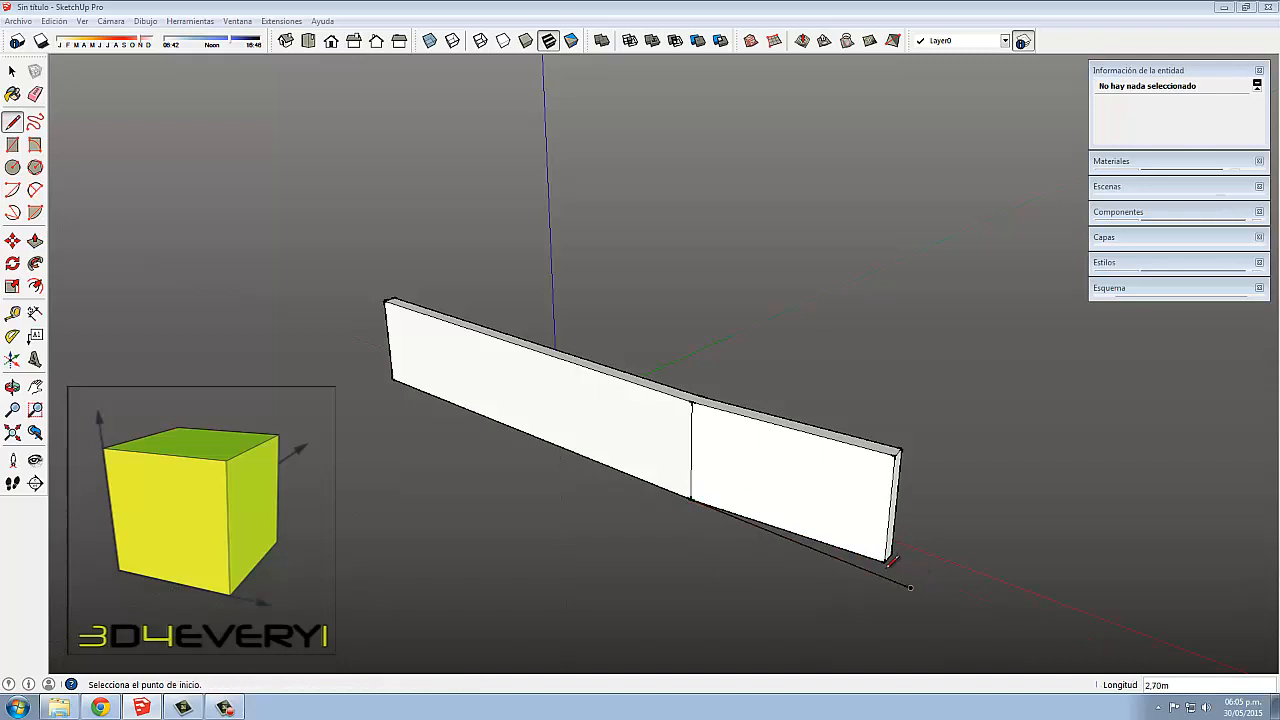
# Close the triangle beside the angled section's base with a green-direction line and Push/Pull that face up 11.28 m.
pyautogui.click(884, 561)
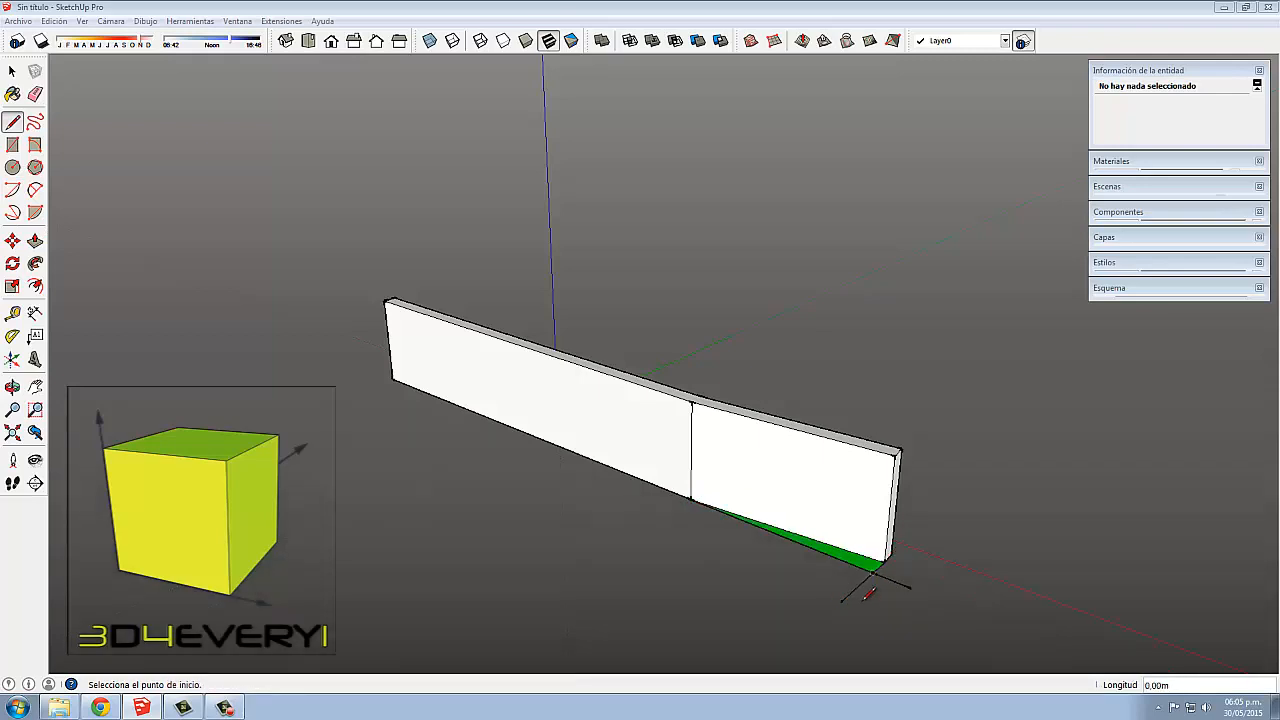
pyautogui.moveTo(868, 594); pyautogui.dragTo(736, 584, button='middle')
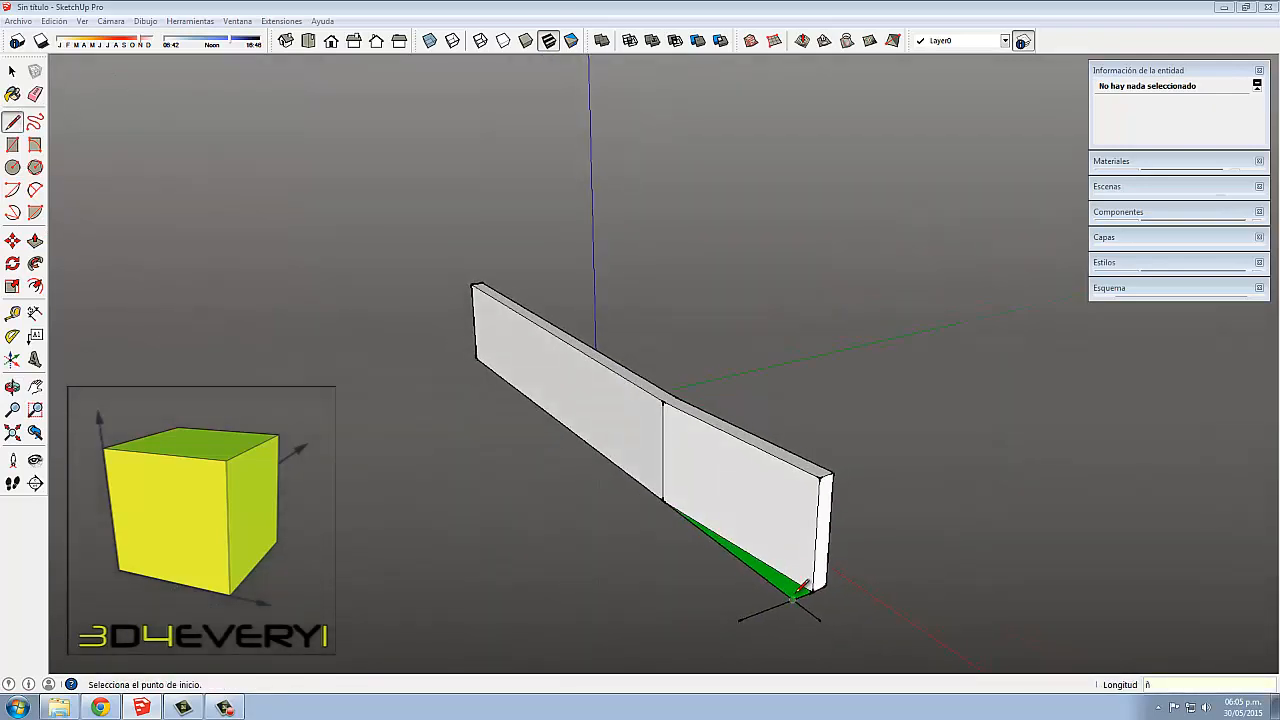
pyautogui.press('space')
pyautogui.click(795, 596)
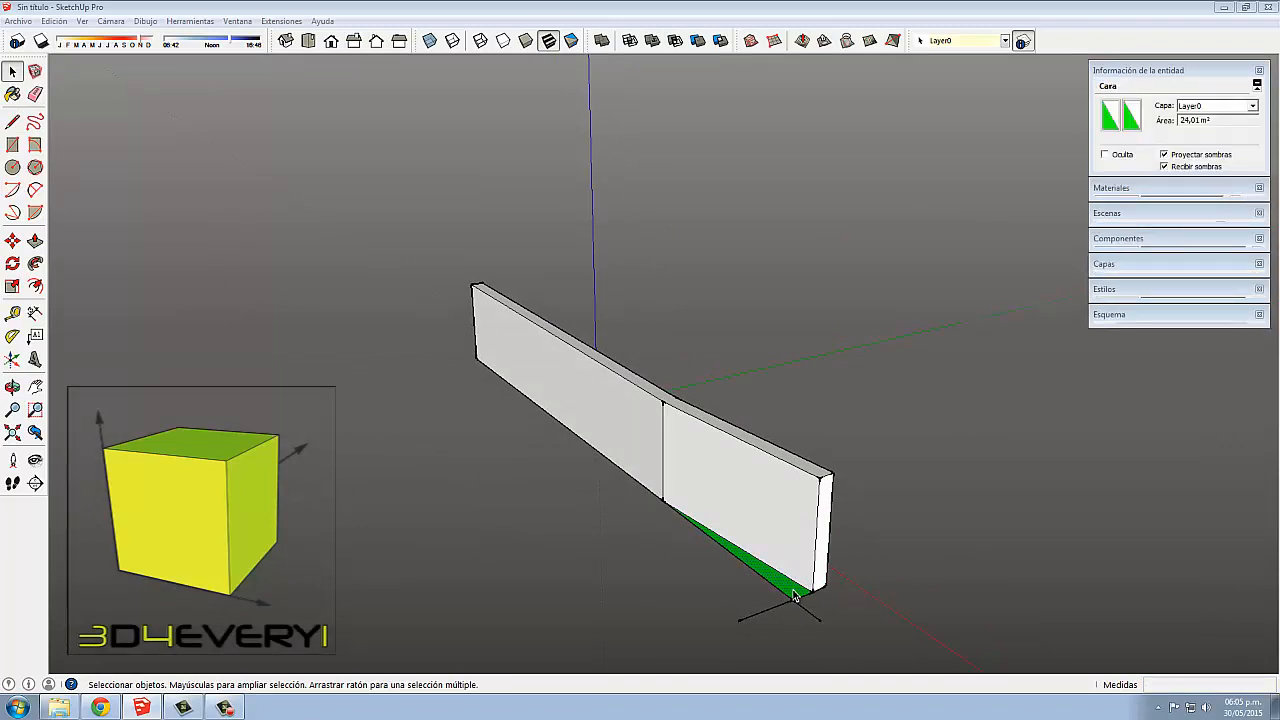
pyautogui.press('p')
pyautogui.click(757, 606)
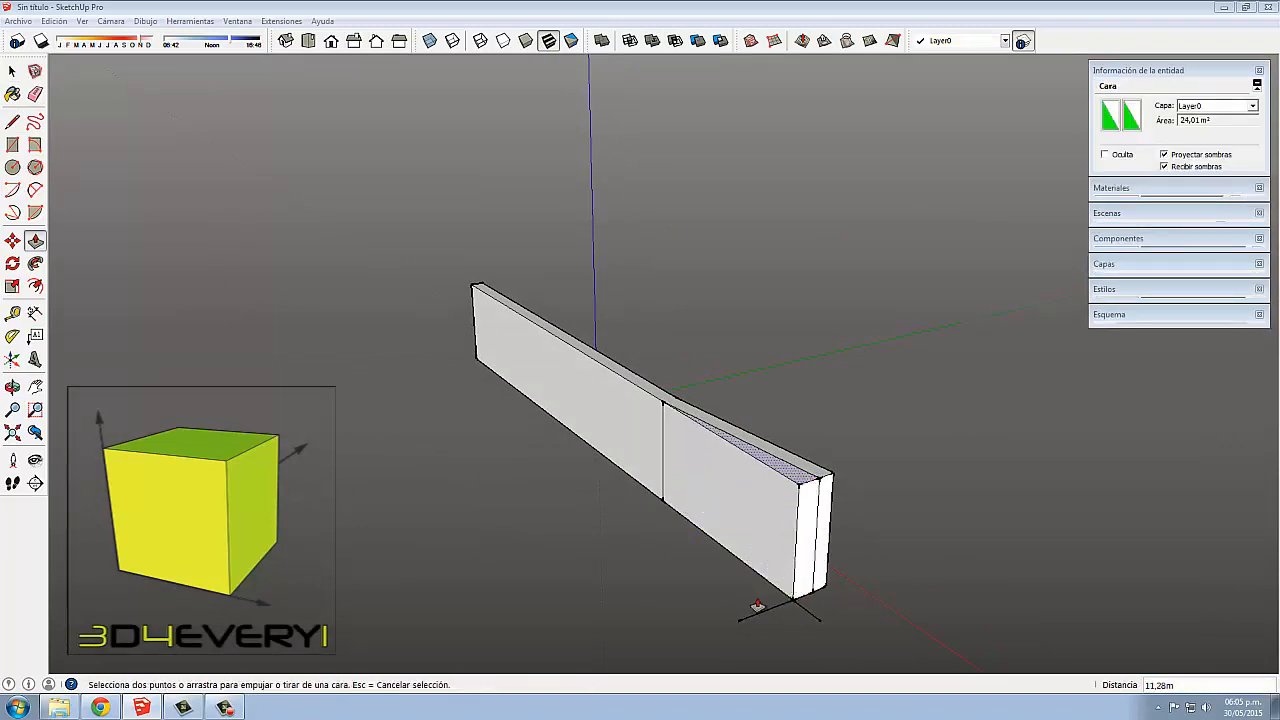
# Erase the outer edges of the original angled section's end, on the side opposite the added wedge.
pyautogui.moveTo(757, 606); pyautogui.dragTo(517, 587, button='middle')
pyautogui.moveTo(617, 611); pyautogui.dragTo(624, 616, button='middle')
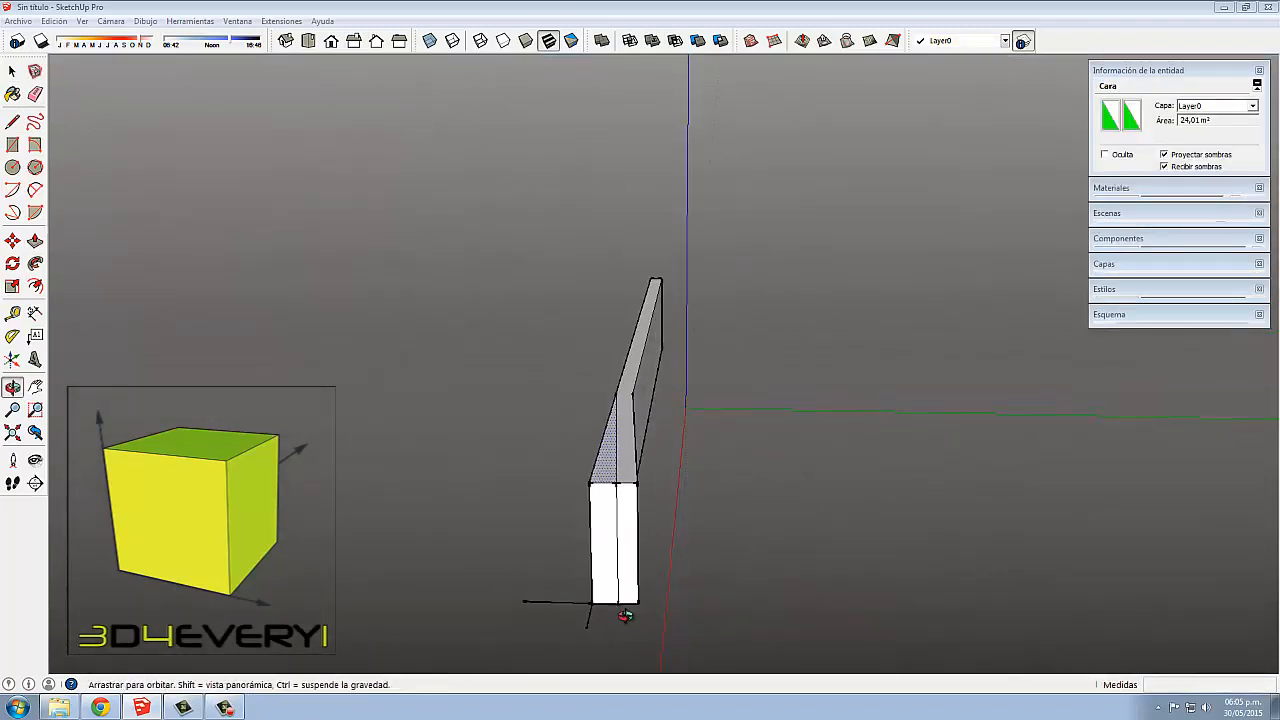
pyautogui.press('e')
pyautogui.moveTo(645, 598)
pyautogui.mouseDown()
pyautogui.moveTo(641, 614)
pyautogui.moveTo(660, 572)
pyautogui.mouseUp()
pyautogui.moveTo(660, 485)
pyautogui.mouseDown(button='middle')
pyautogui.moveTo(702, 530)
pyautogui.moveTo(691, 509)
pyautogui.moveTo(450, 533)
pyautogui.mouseUp(button='middle')
# Draw a line about 21.68 m long from the open end's lower corner to the straight section's lower corner.
pyautogui.press('l')
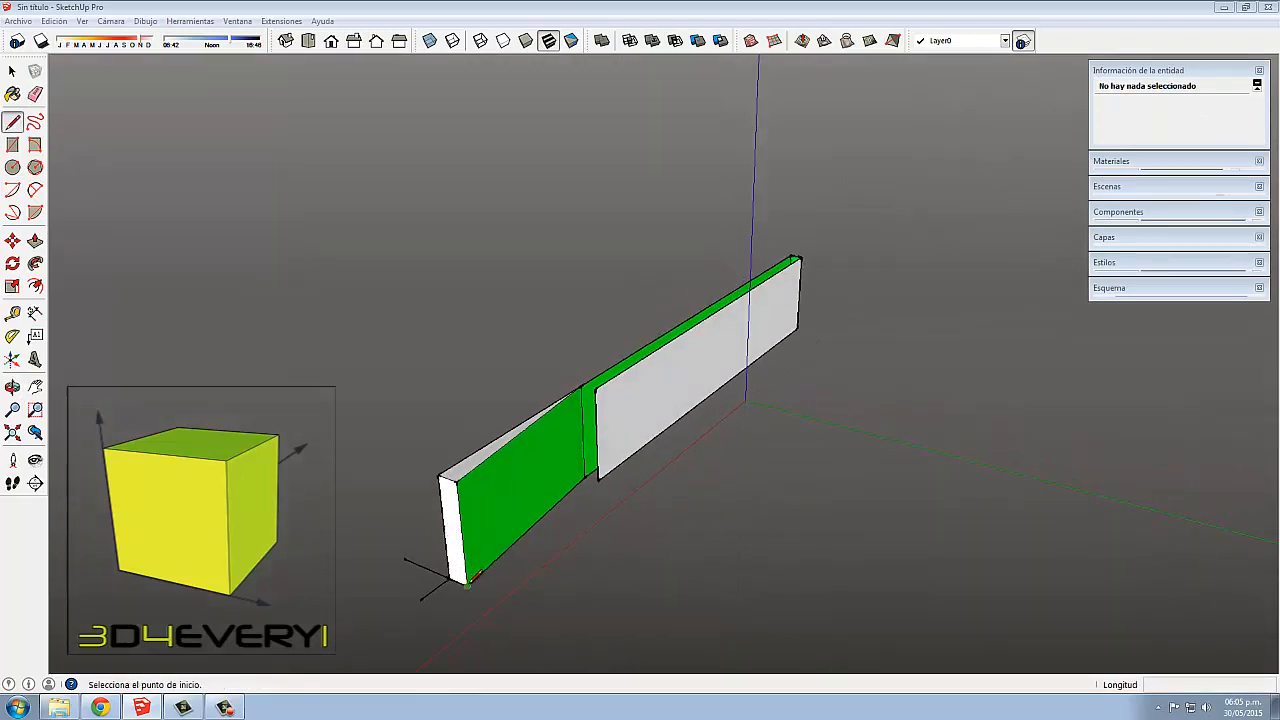
pyautogui.click(467, 581)
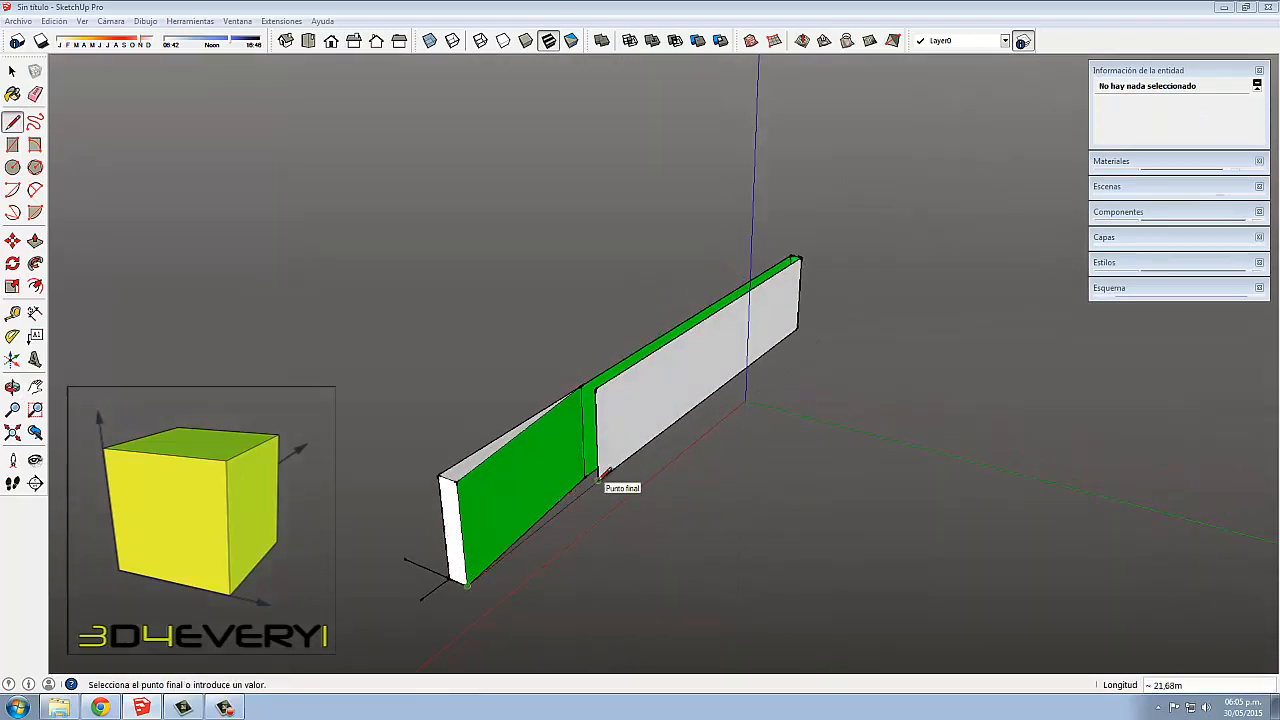
pyautogui.click(600, 474)
pyautogui.moveTo(597, 500); pyautogui.dragTo(526, 489, button='middle')
# Delete the slanted inner face inside the open section and erase its leftover edge along the top.
pyautogui.press('Delete')
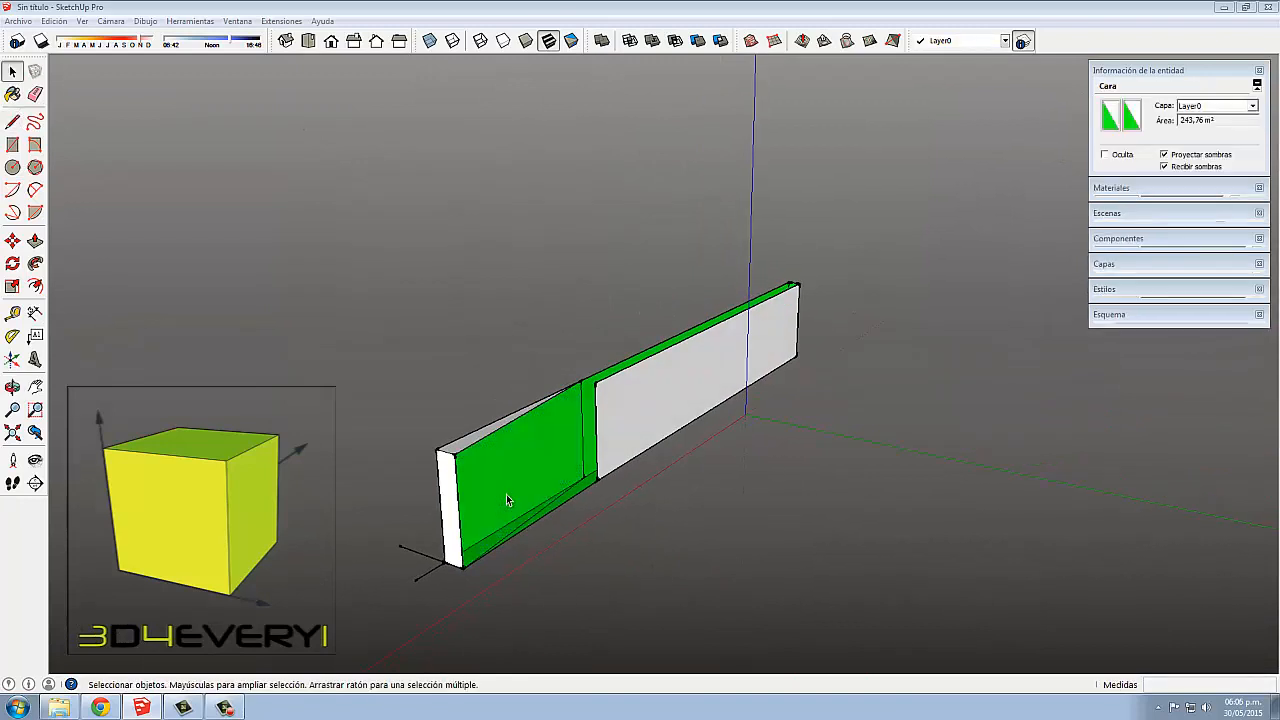
pyautogui.moveTo(547, 541); pyautogui.dragTo(527, 545, button='middle')
pyautogui.scroll(2, 531, 520)
pyautogui.press('e')
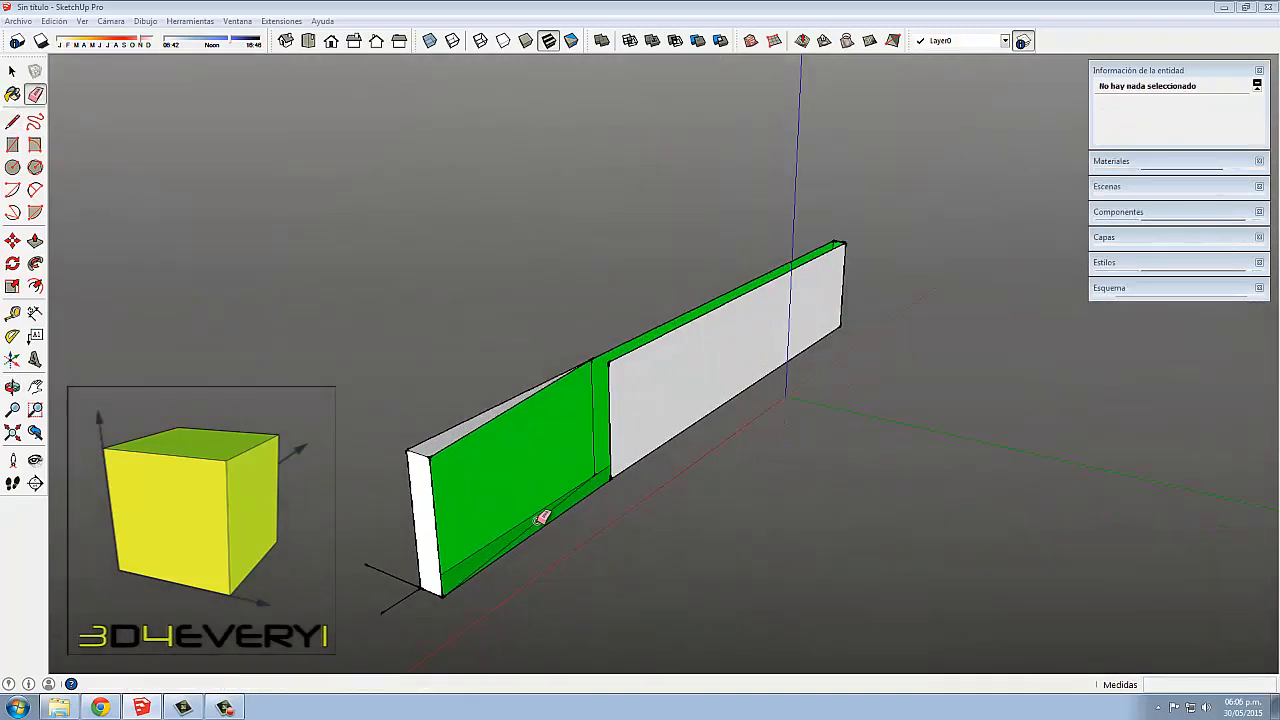
pyautogui.click(463, 443)
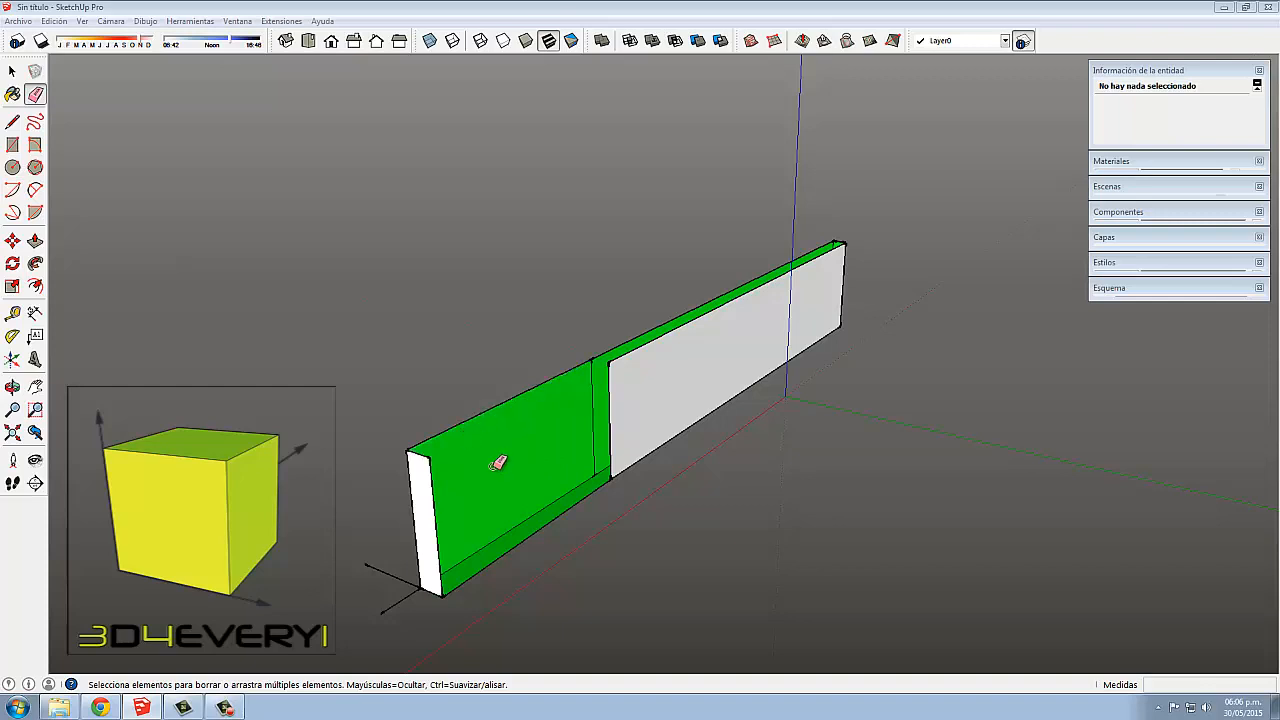
# Draw a line from the top of the seam to the end's upper corner to close the open section's faces.
pyautogui.moveTo(595, 551)
pyautogui.mouseDown(button='middle')
pyautogui.moveTo(651, 560)
pyautogui.moveTo(726, 541)
pyautogui.moveTo(796, 554)
pyautogui.moveTo(463, 586)
pyautogui.moveTo(543, 523)
pyautogui.moveTo(540, 541)
pyautogui.mouseUp(button='middle')
pyautogui.press('l')
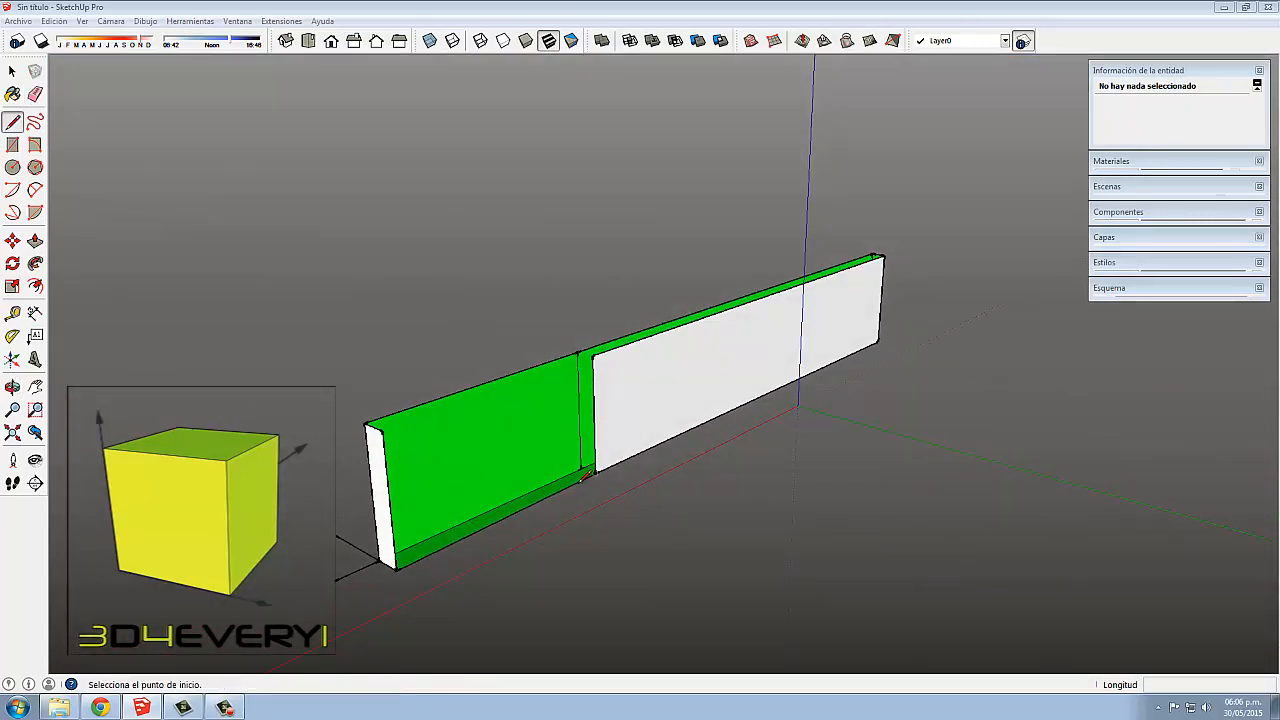
pyautogui.click(595, 471)
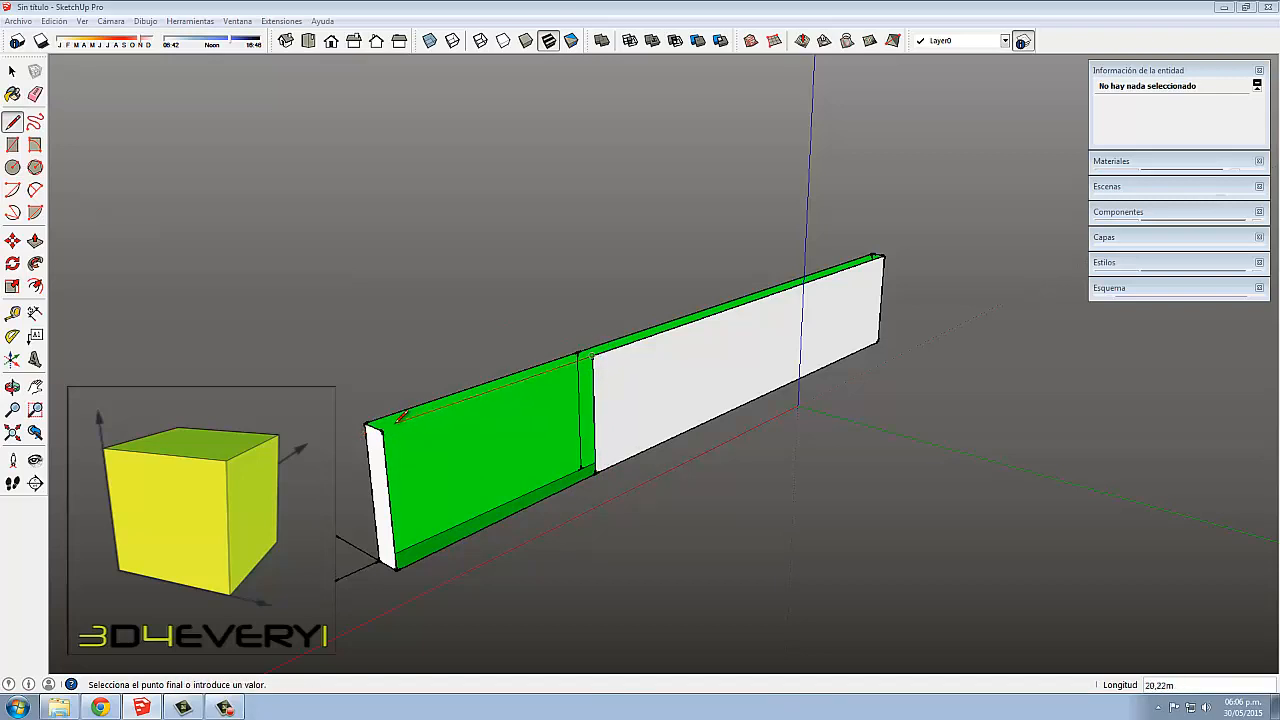
pyautogui.click(383, 431)
pyautogui.moveTo(468, 506)
pyautogui.mouseDown(button='middle')
pyautogui.moveTo(608, 531)
pyautogui.moveTo(874, 520)
pyautogui.moveTo(724, 463)
pyautogui.moveTo(786, 509)
pyautogui.moveTo(640, 457)
pyautogui.moveTo(518, 440)
pyautogui.moveTo(451, 463)
pyautogui.mouseUp(button='middle')
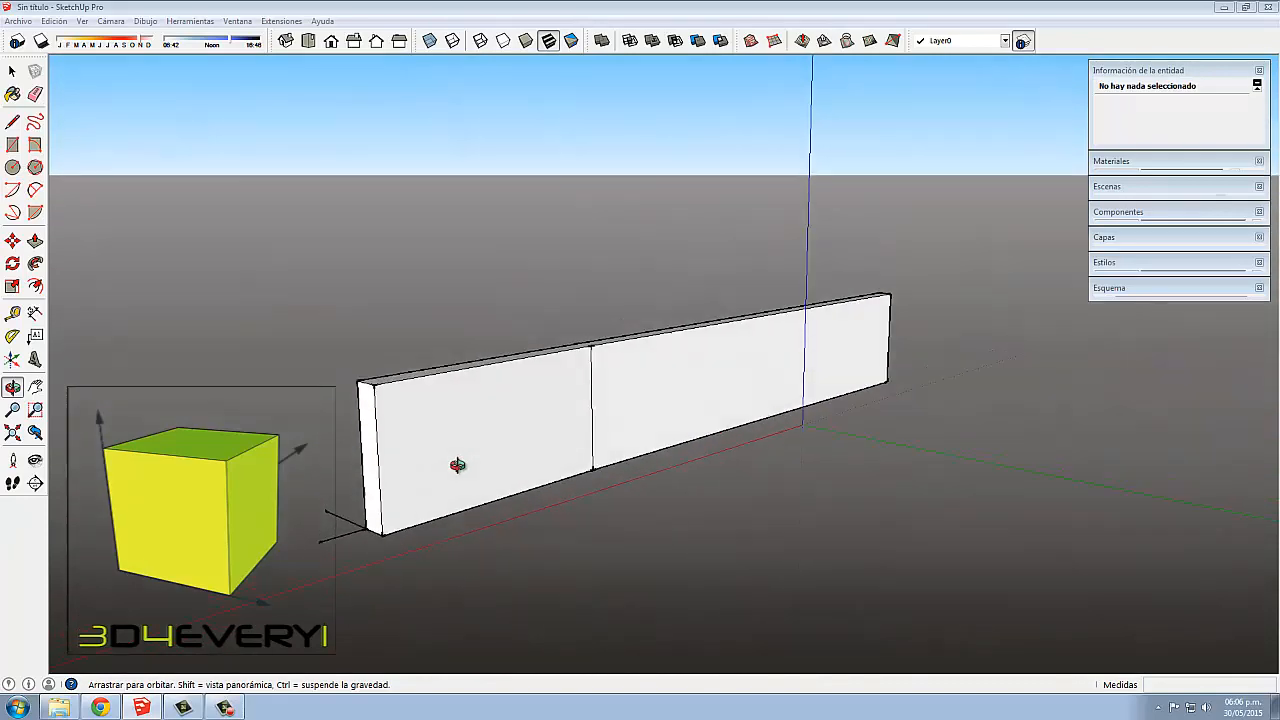
# Examine the rebuilt wall's alignment and thickness from several sides, including its end and the near section's front face.
pyautogui.press('l')
pyautogui.moveTo(531, 449)
pyautogui.mouseDown(button='middle')
pyautogui.moveTo(471, 486)
pyautogui.moveTo(517, 509)
pyautogui.moveTo(418, 427)
pyautogui.moveTo(471, 477)
pyautogui.moveTo(703, 451)
pyautogui.moveTo(763, 431)
pyautogui.moveTo(688, 412)
pyautogui.mouseUp(button='middle')
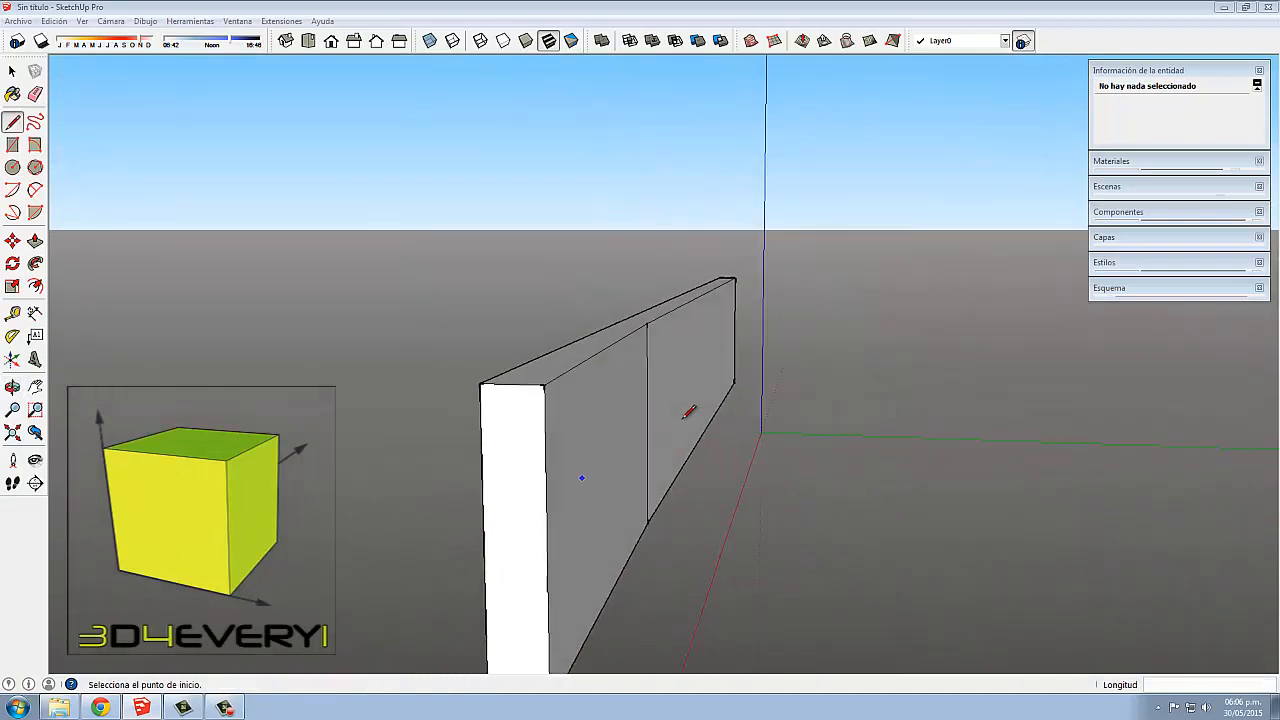
pyautogui.moveTo(598, 375)
pyautogui.mouseDown(button='middle')
pyautogui.moveTo(714, 471)
pyautogui.moveTo(671, 486)
pyautogui.moveTo(636, 376)
pyautogui.mouseUp(button='middle')
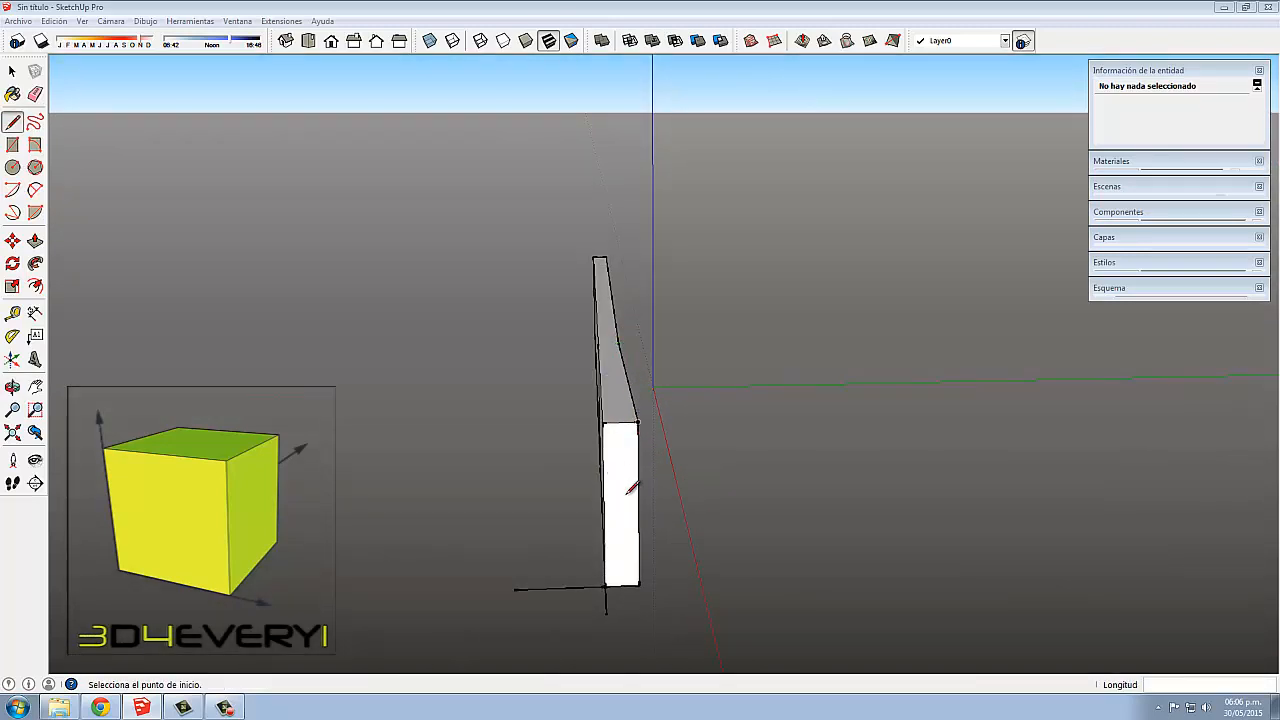
pyautogui.moveTo(630, 488)
pyautogui.mouseDown(button='middle')
pyautogui.moveTo(746, 489)
pyautogui.moveTo(554, 516)
pyautogui.mouseUp(button='middle')
pyautogui.moveTo(625, 490); pyautogui.dragTo(578, 502, button='middle')
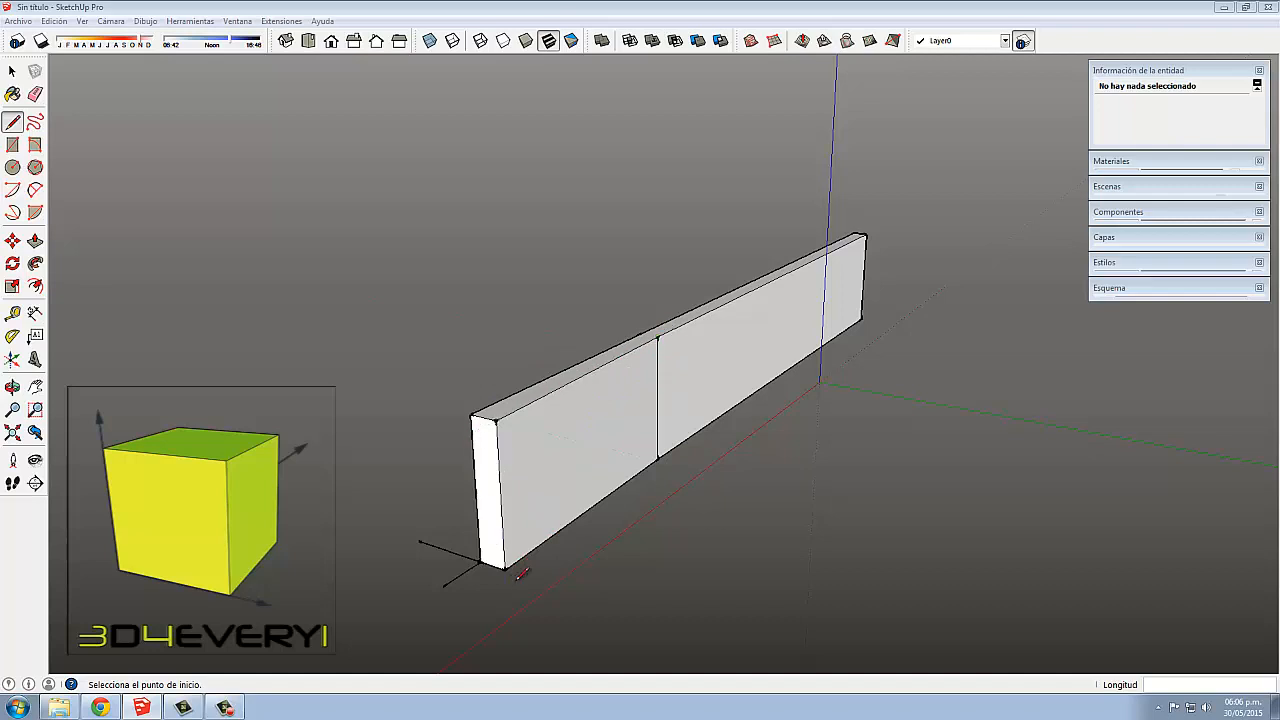
pyautogui.scroll(-2, 660, 462)
pyautogui.moveTo(660, 465); pyautogui.dragTo(545, 516, button='middle')
pyautogui.scroll(1, 474, 510)
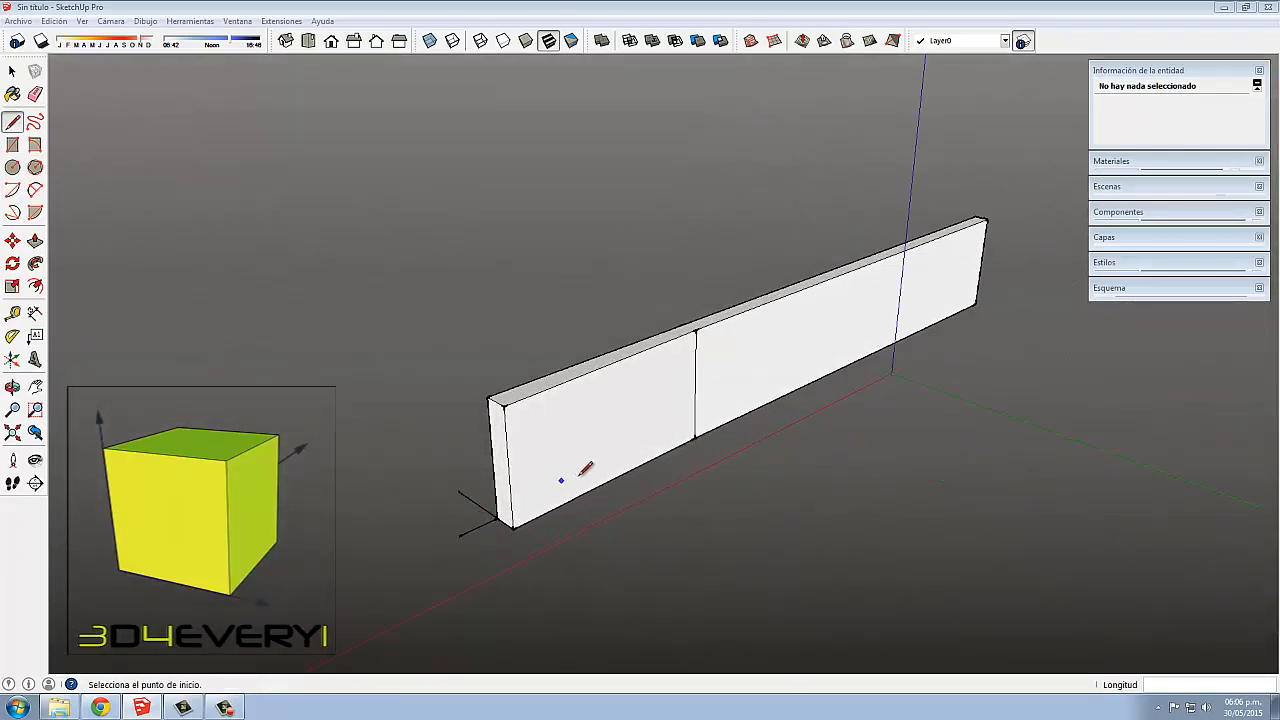
pyautogui.scroll(-2, 586, 468)
pyautogui.moveTo(586, 468); pyautogui.dragTo(743, 534, button='middle')
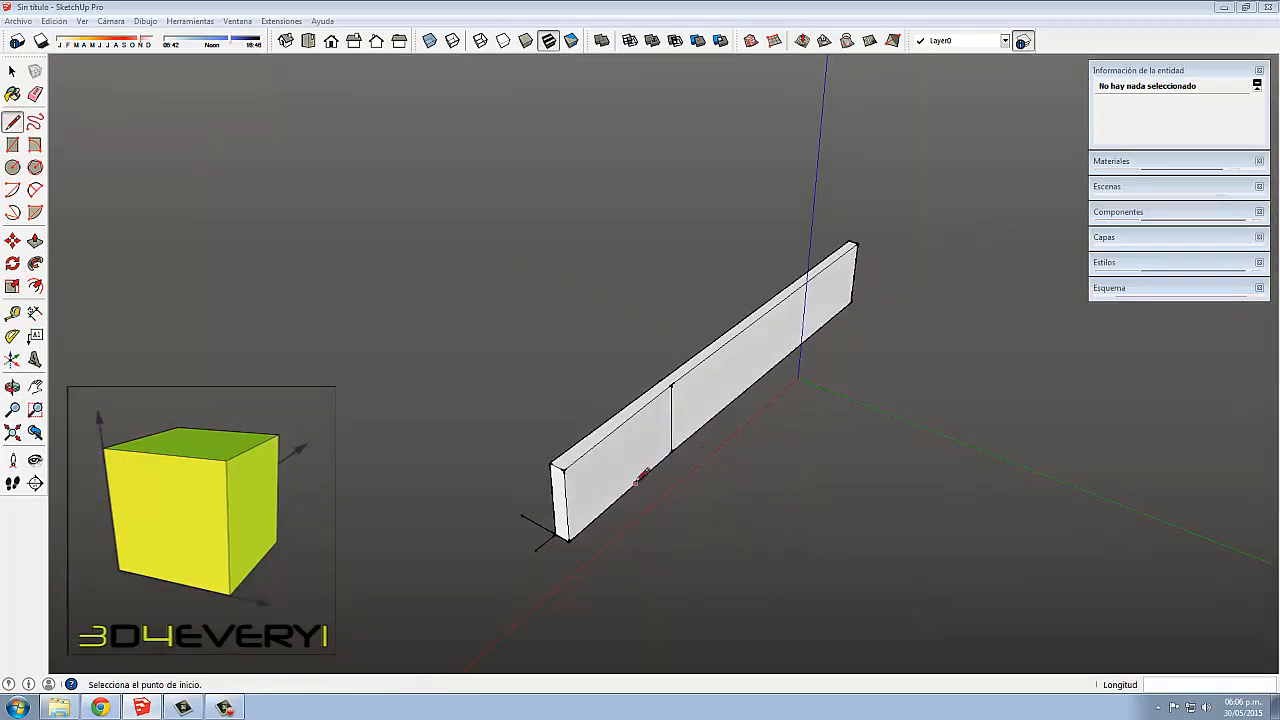
pyautogui.scroll(2, 637, 484)
pyautogui.moveTo(652, 518); pyautogui.dragTo(647, 513, button='middle')
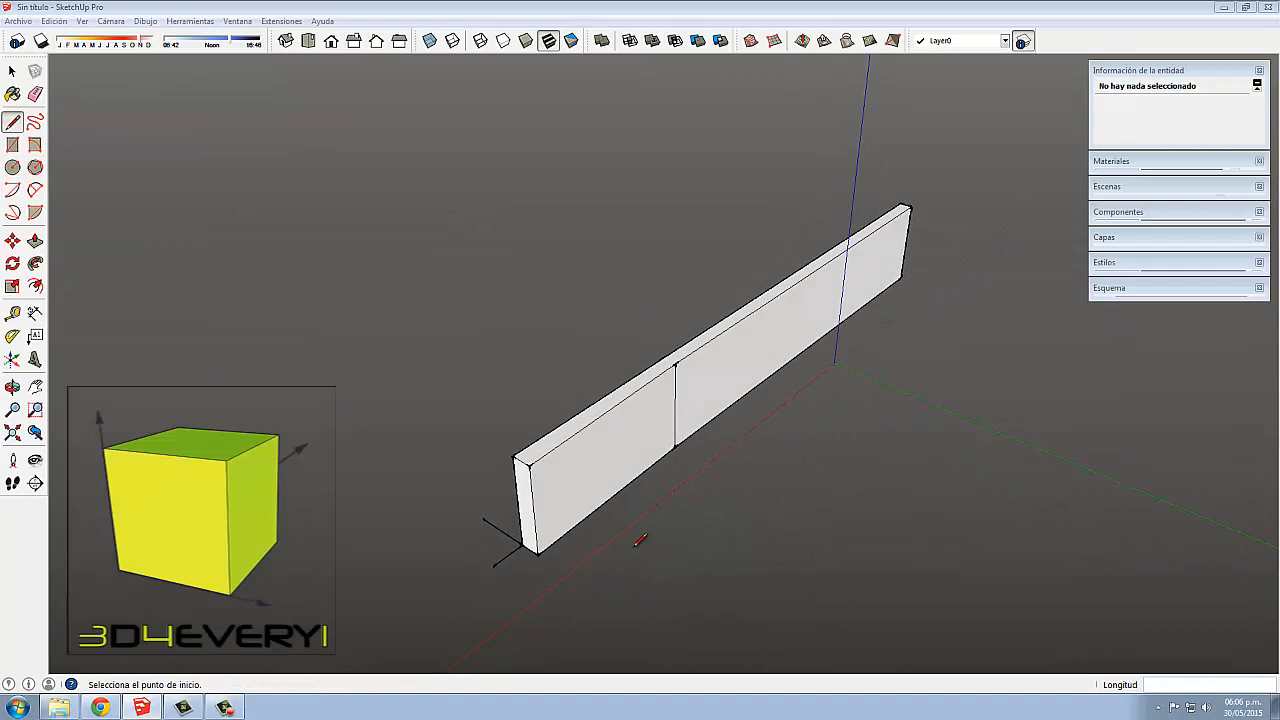
pyautogui.moveTo(558, 573); pyautogui.dragTo(566, 468, button='middle')
pyautogui.scroll(2, 566, 468)
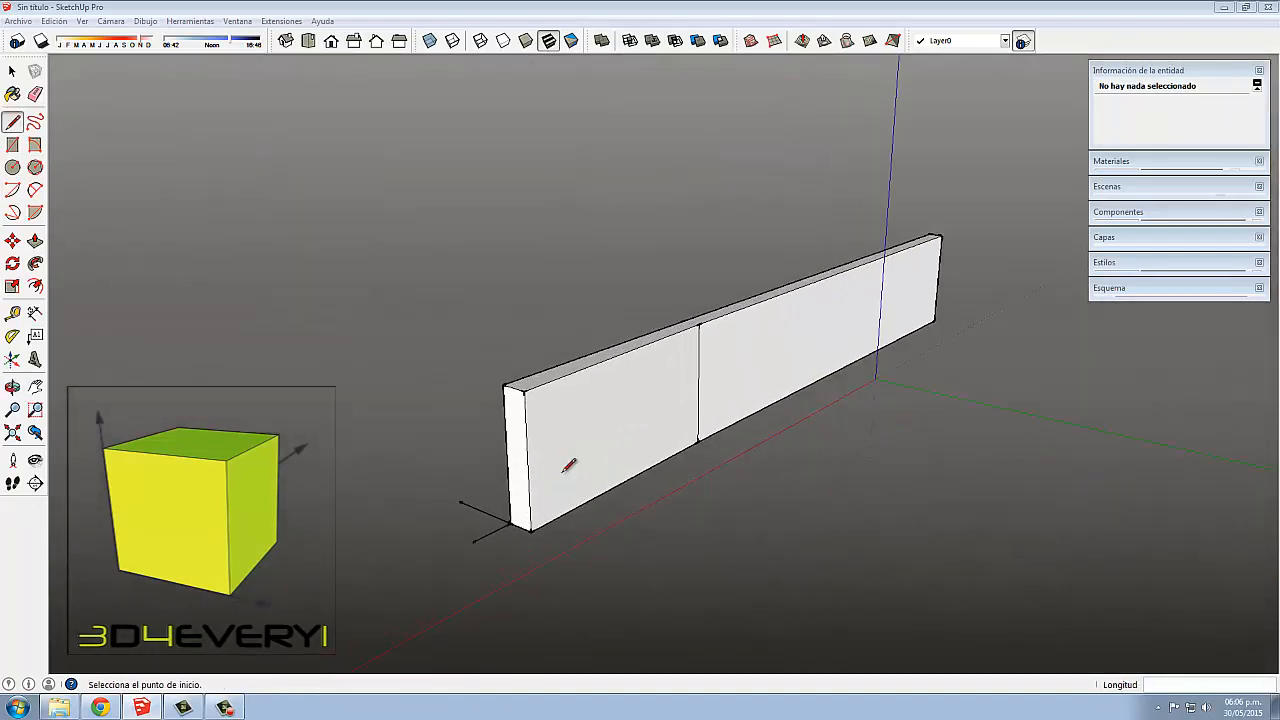
pyautogui.press('space')
pyautogui.click(567, 466)
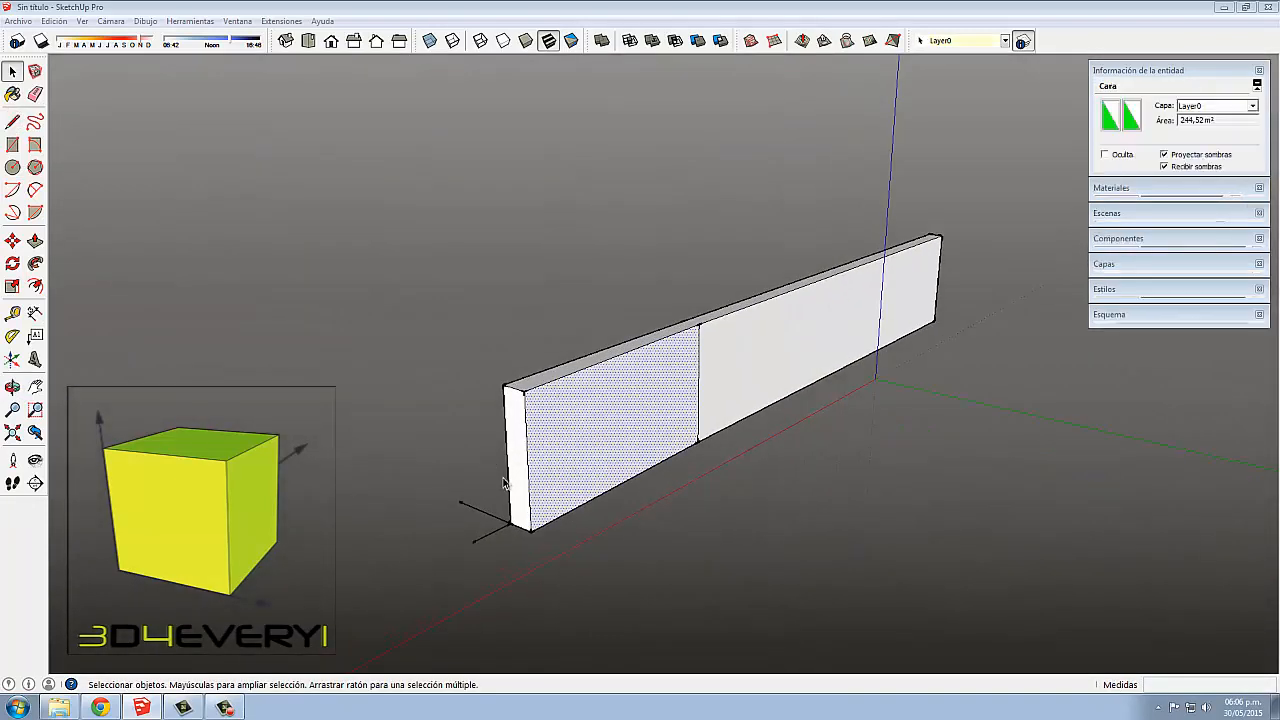
pyautogui.moveTo(637, 506); pyautogui.dragTo(543, 543, button='middle')
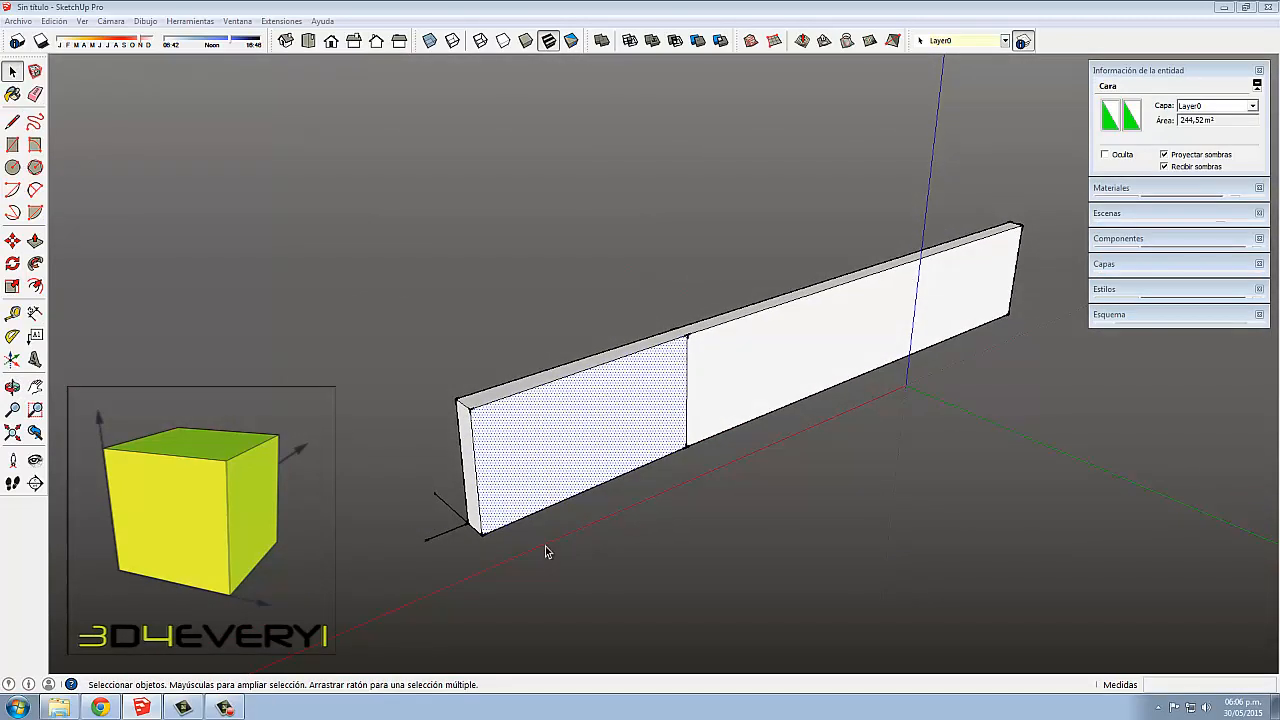
# Draw a green-direction line across the wall's top beside the seam and erase the part overhanging the front.
pyautogui.press('l')
pyautogui.click(688, 329)
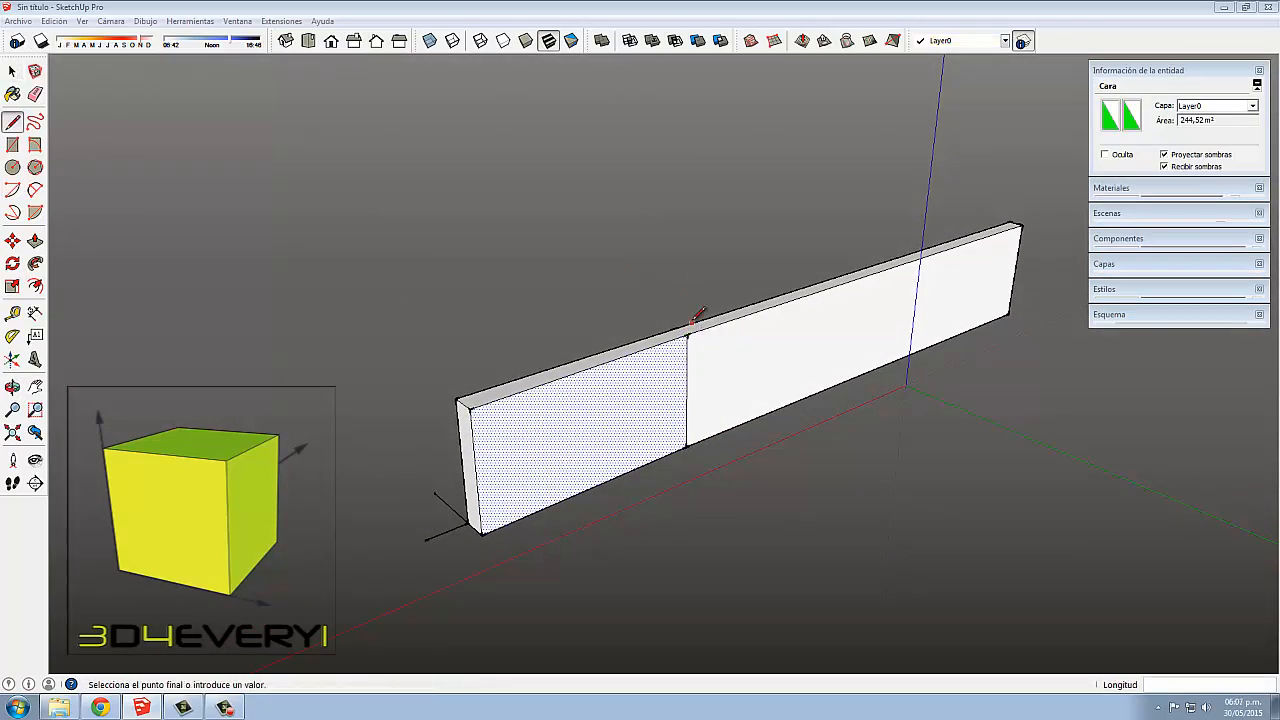
pyautogui.scroll(4, 705, 322)
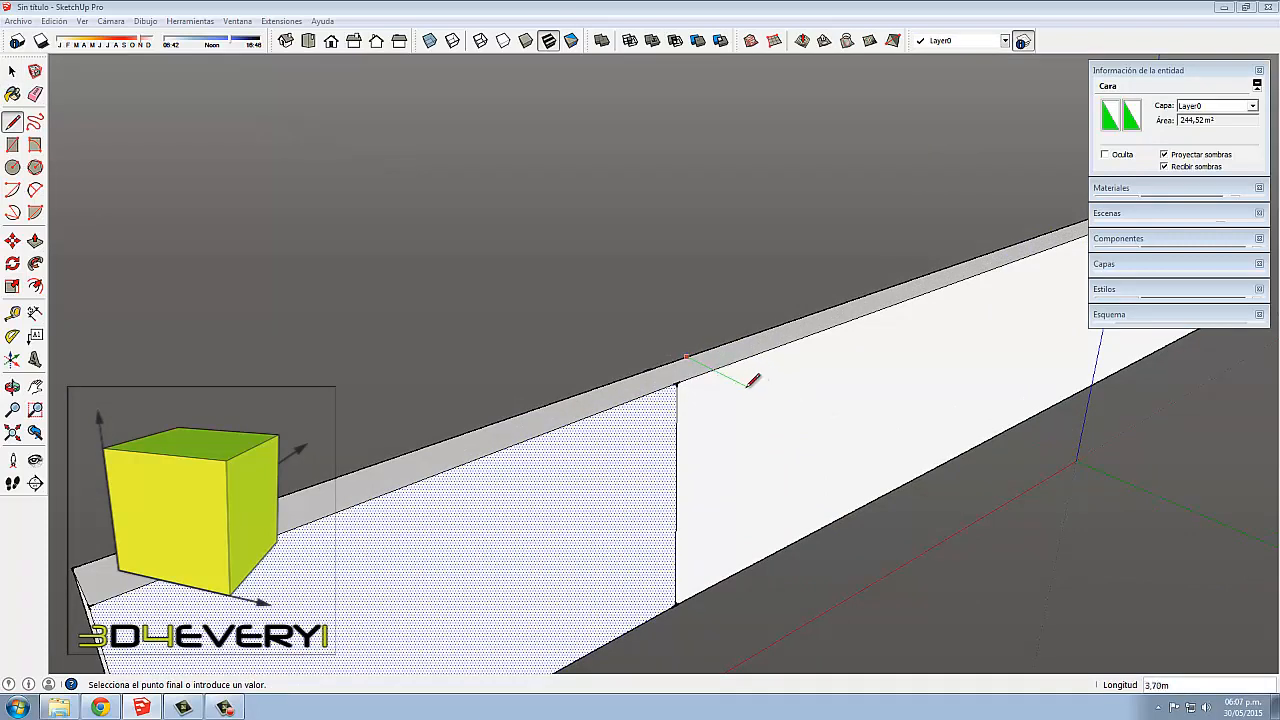
pyautogui.moveTo(723, 397); pyautogui.dragTo(701, 413, button='middle')
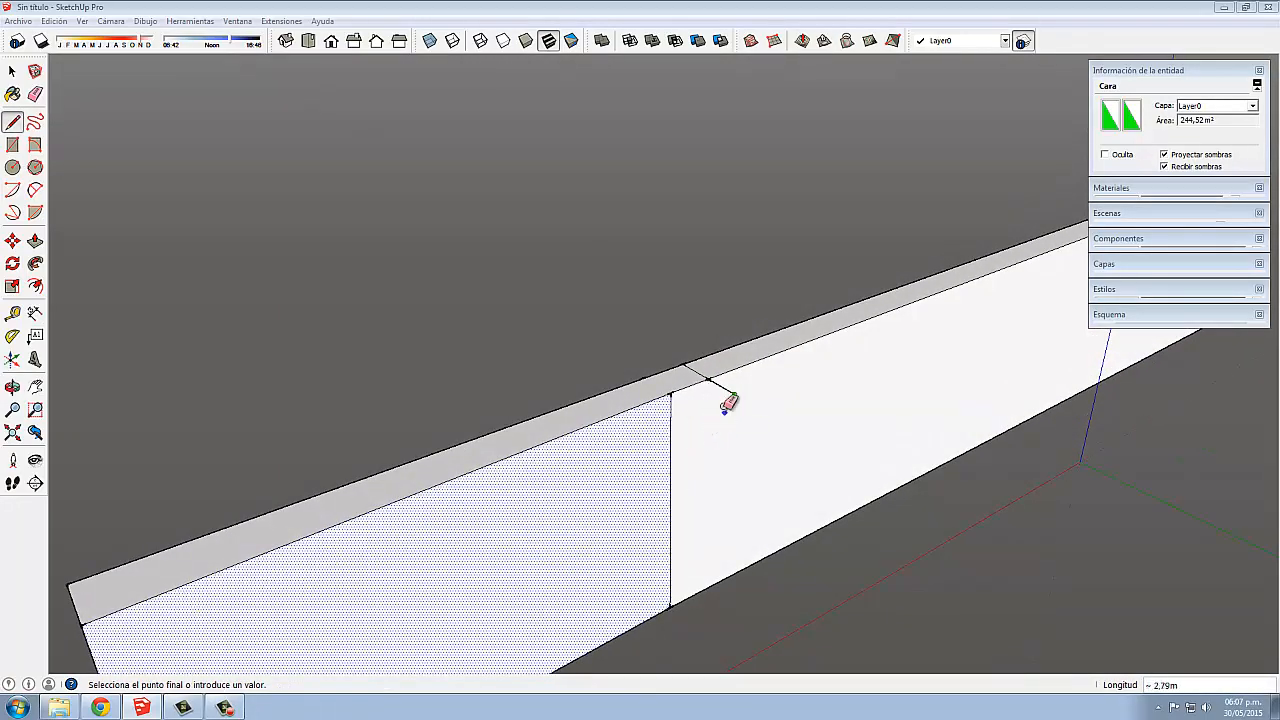
pyautogui.press('e')
pyautogui.click(734, 392)
# Push/Pull the near section's top face down 11.28 m to remove that section of the wall.
pyautogui.scroll(-3, 674, 354)
pyautogui.moveTo(666, 396); pyautogui.dragTo(617, 409, button='middle')
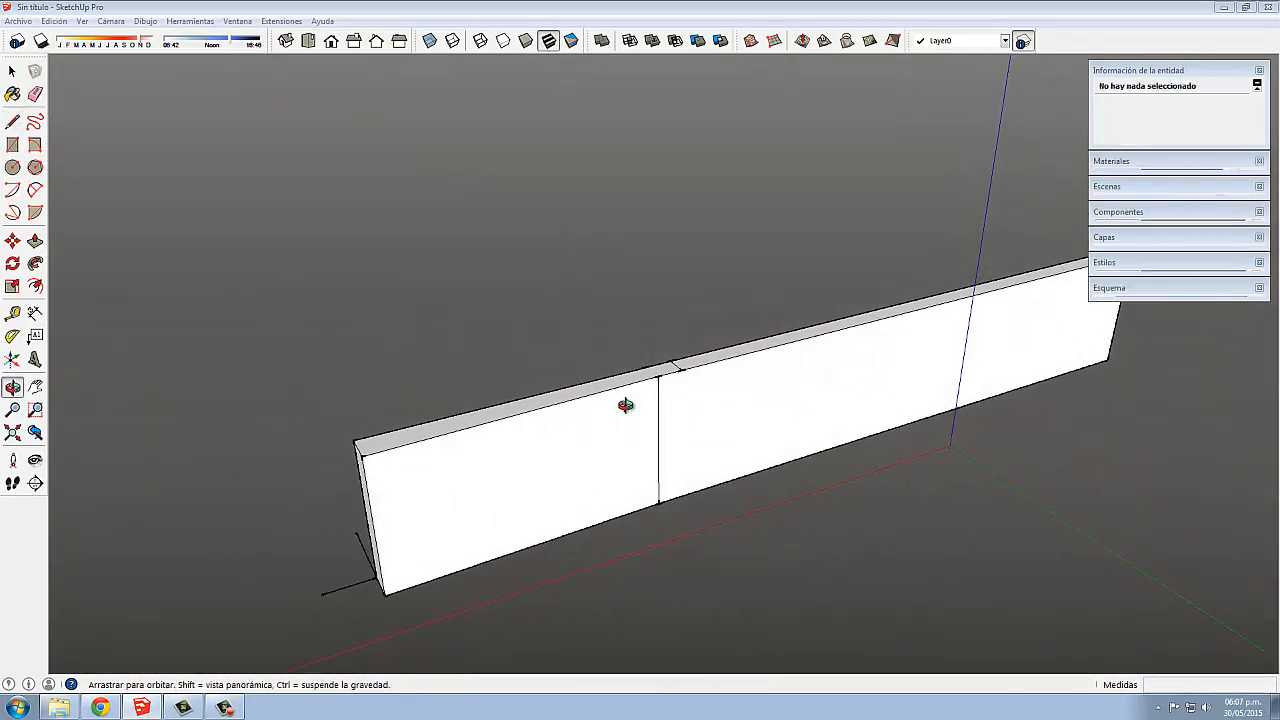
pyautogui.press('p')
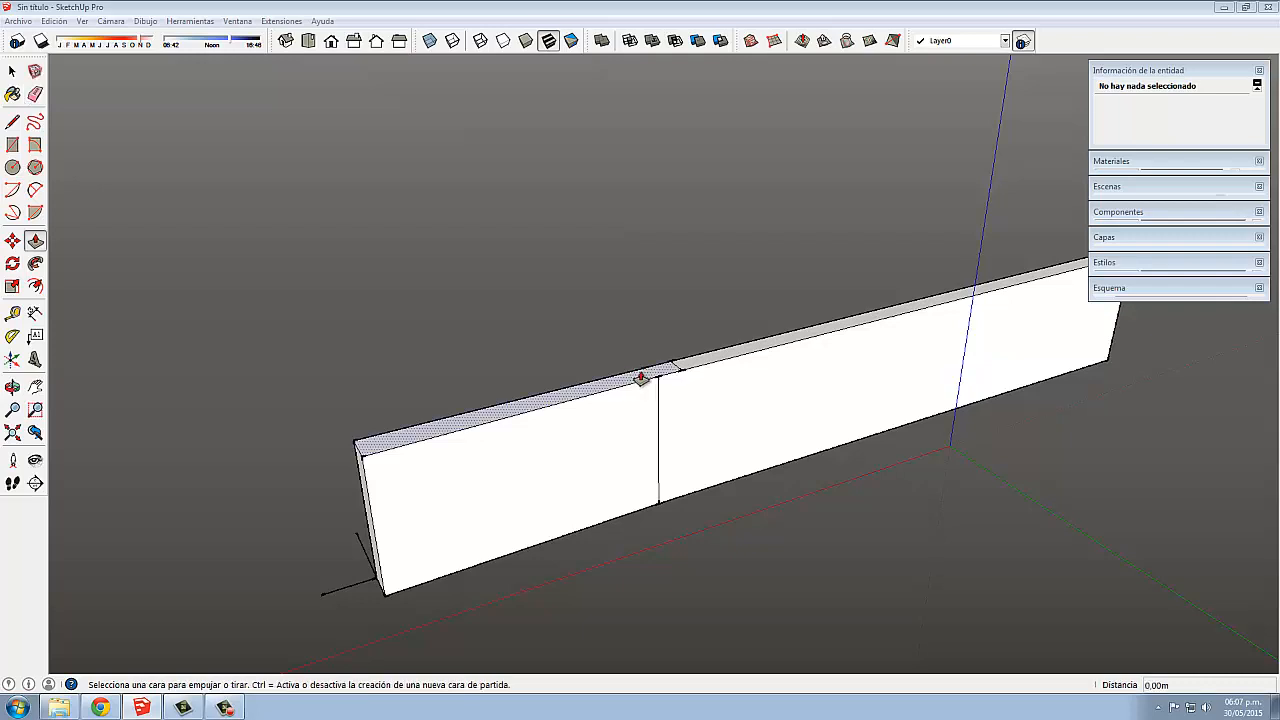
pyautogui.moveTo(643, 372); pyautogui.dragTo(649, 528)
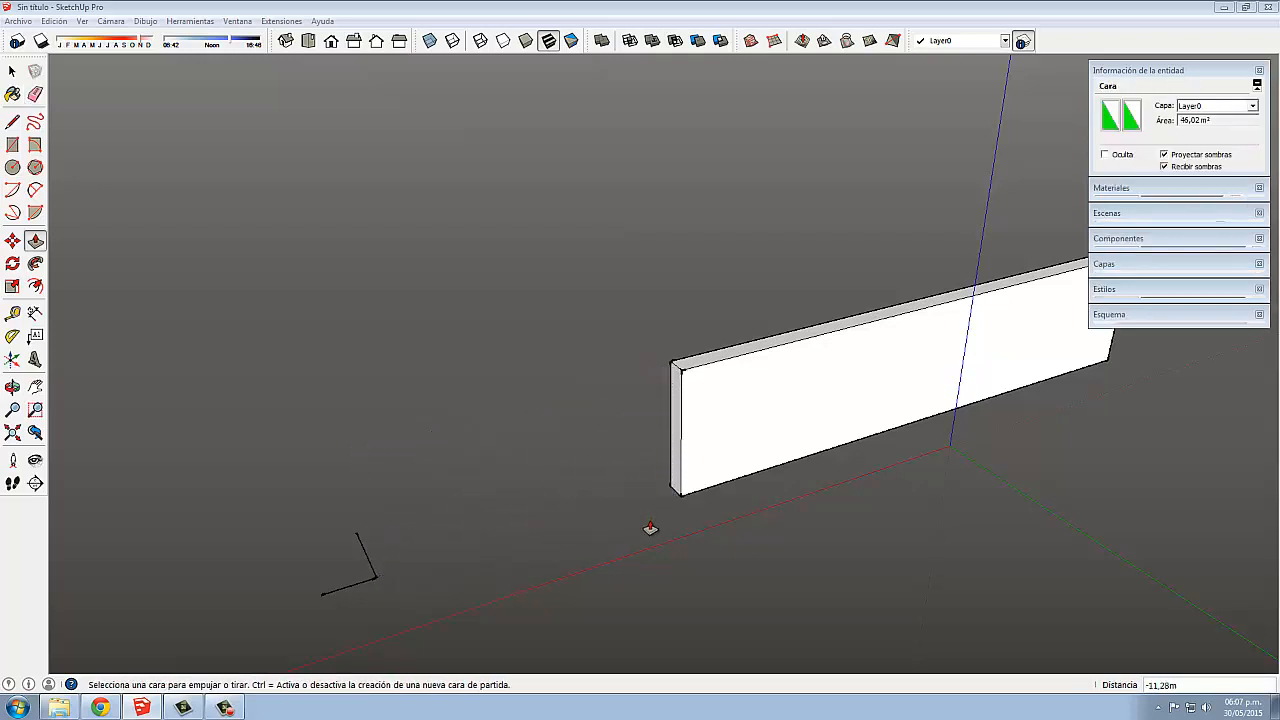
# Erase the leftover construction lines on the ground beyond the wall's new end.
pyautogui.press('e')
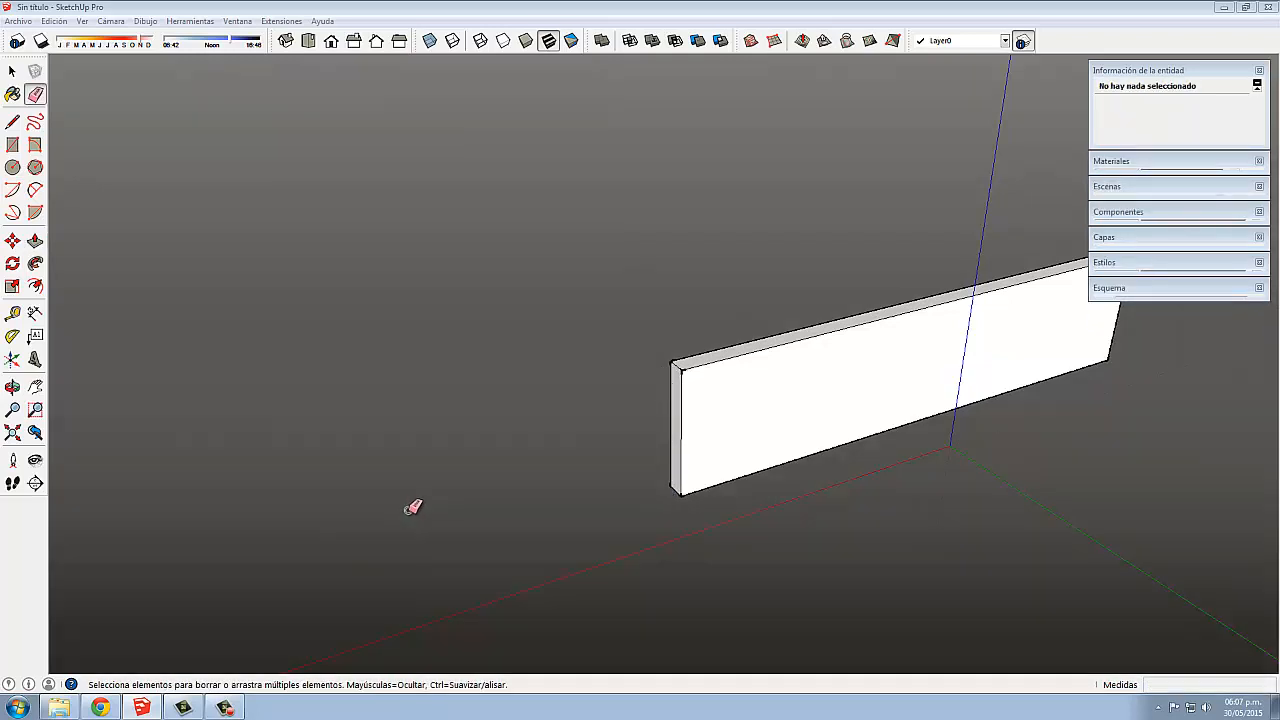
pyautogui.scroll(-3, 471, 509)
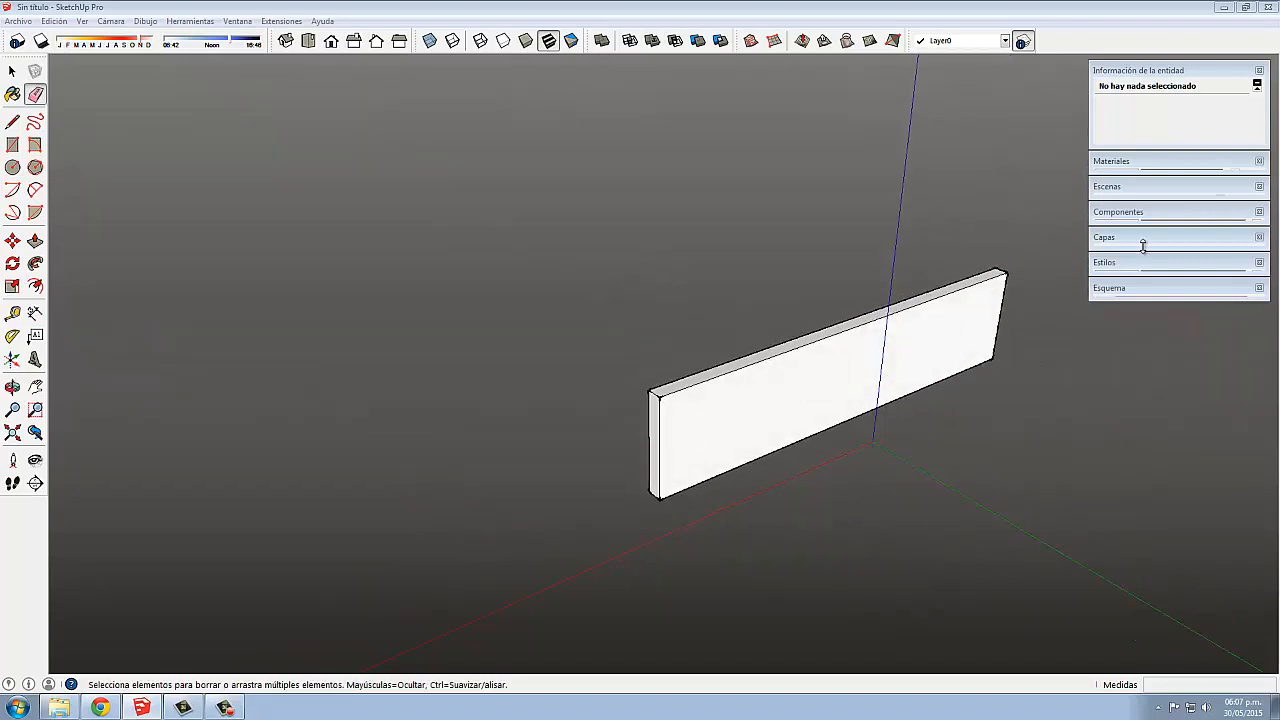
pyautogui.scroll(-1, 594, 462)
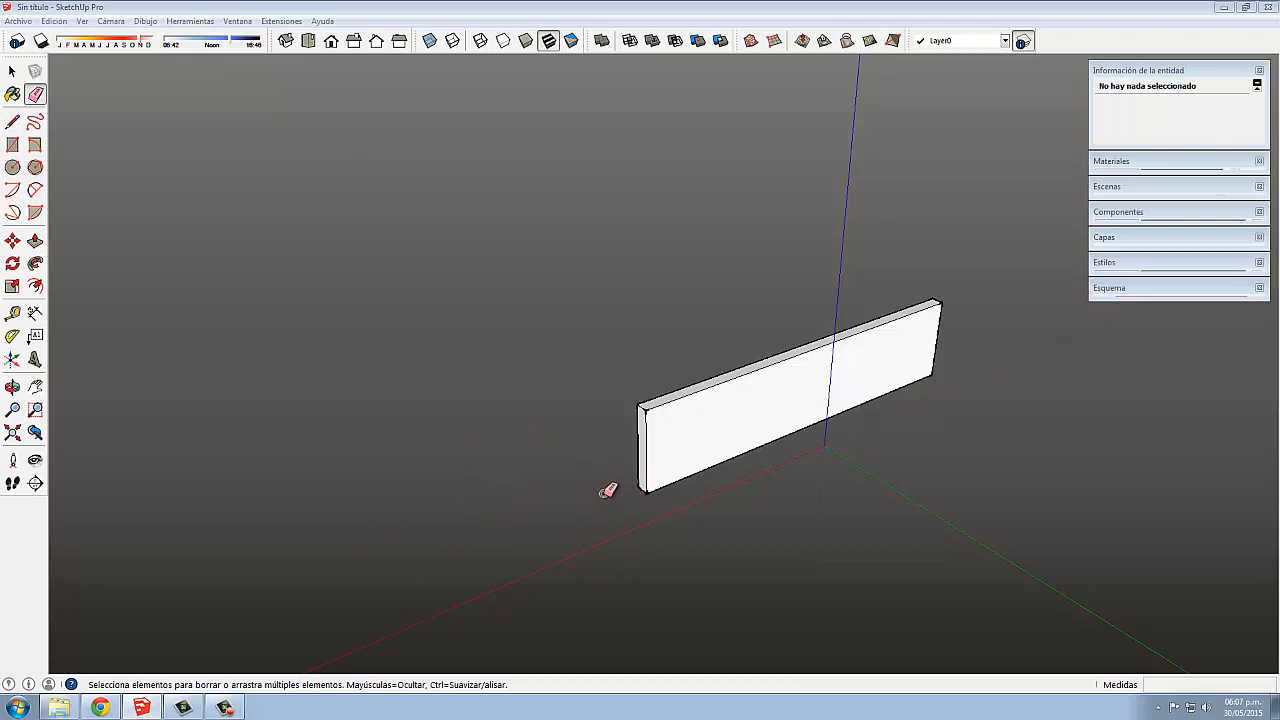
# Push/Pull the wall's squared end face outward about 31.41 m to extend the wall straight.
pyautogui.press('p')
pyautogui.click(641, 460)
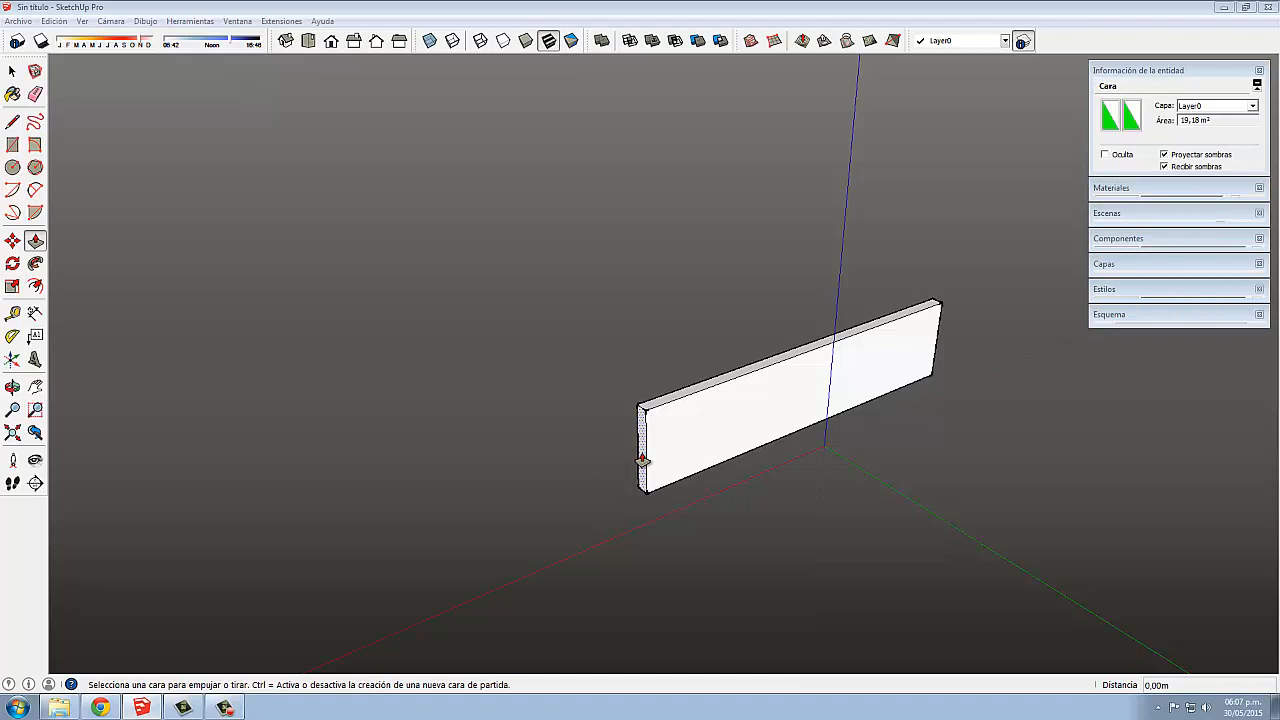
pyautogui.click(643, 460)
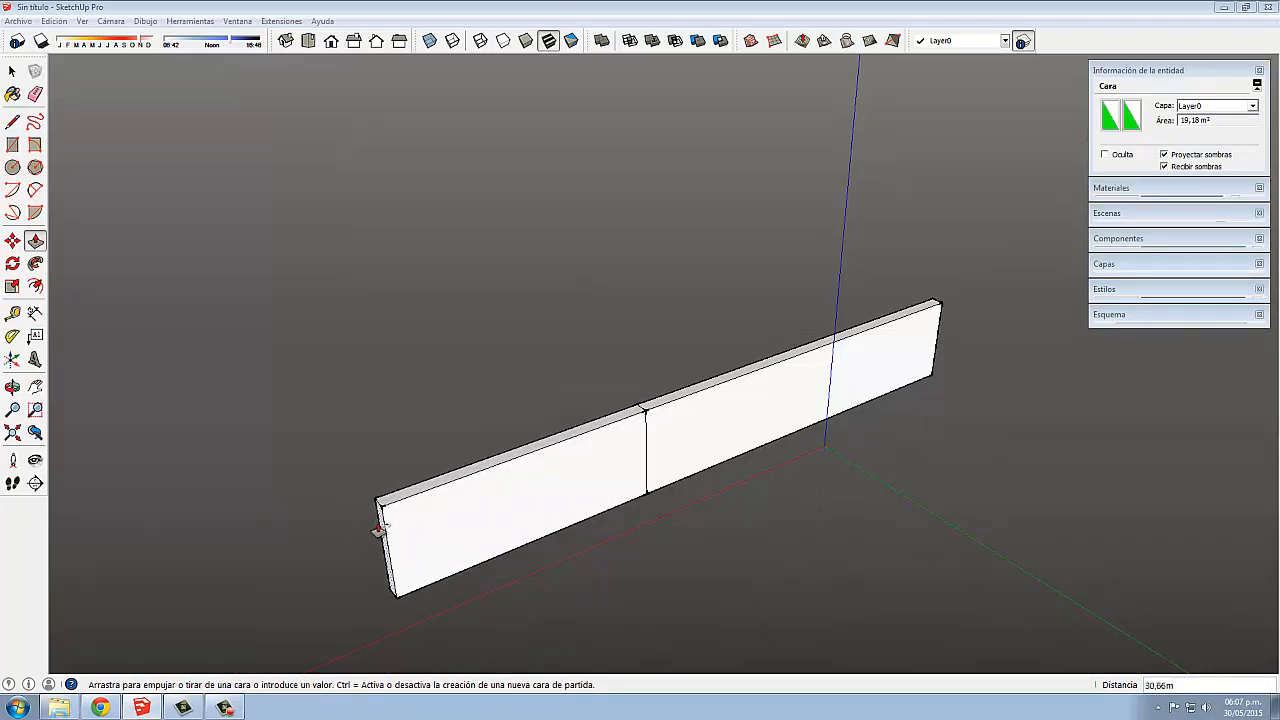
pyautogui.click(372, 522)
pyautogui.moveTo(417, 588); pyautogui.dragTo(457, 480, button='middle')
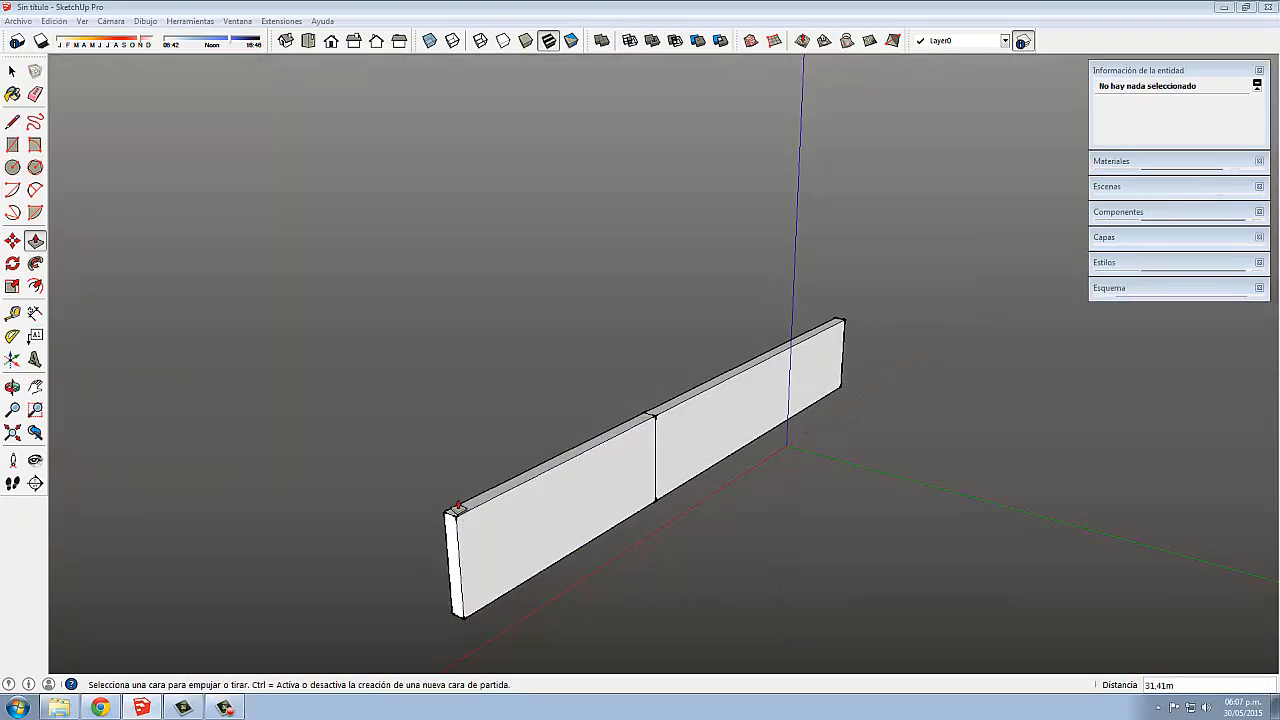
pyautogui.scroll(-2, 457, 509)
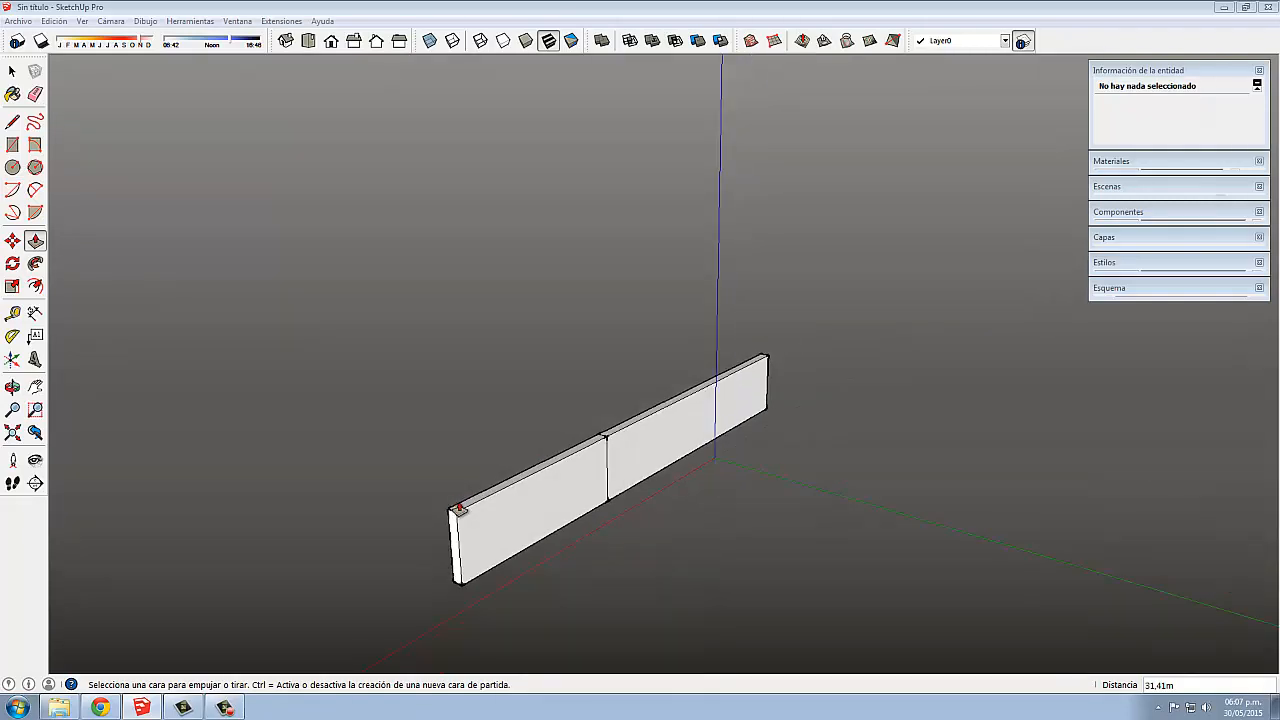
# Delete the entire wall with all its connected faces and edges.
pyautogui.moveTo(457, 509); pyautogui.dragTo(477, 560, button='middle')
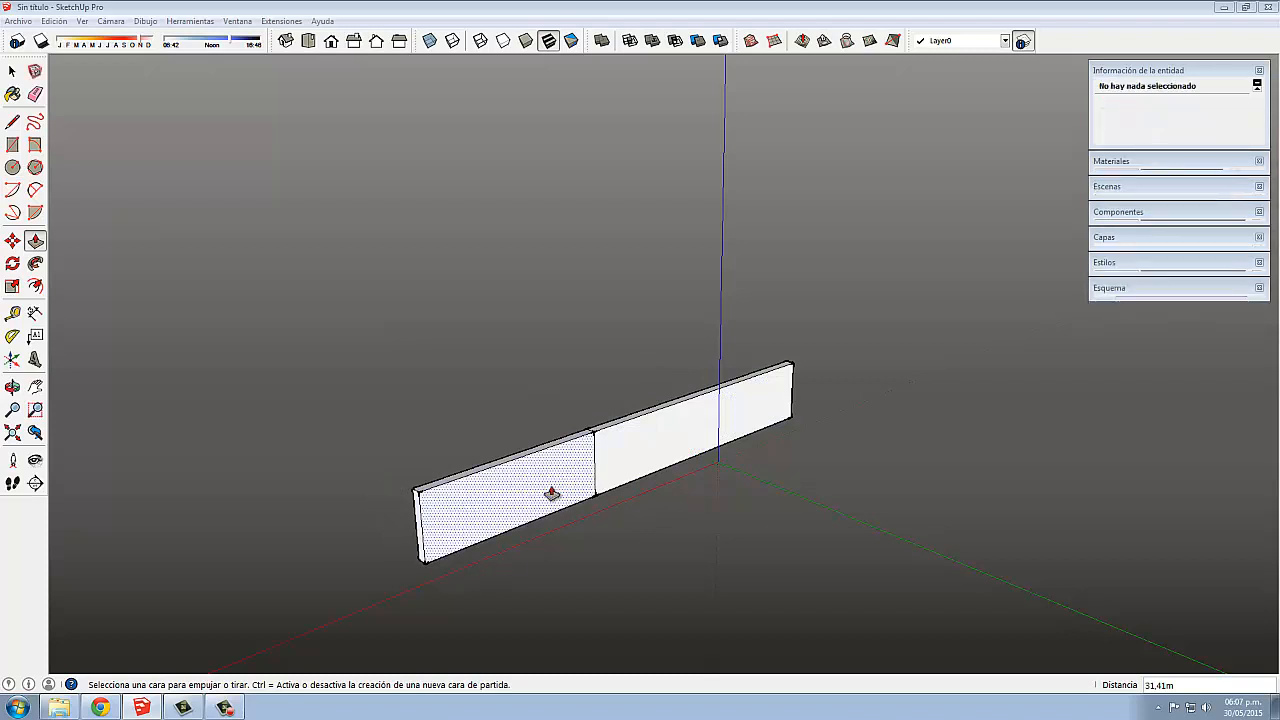
pyautogui.moveTo(563, 510); pyautogui.dragTo(528, 543, button='middle')
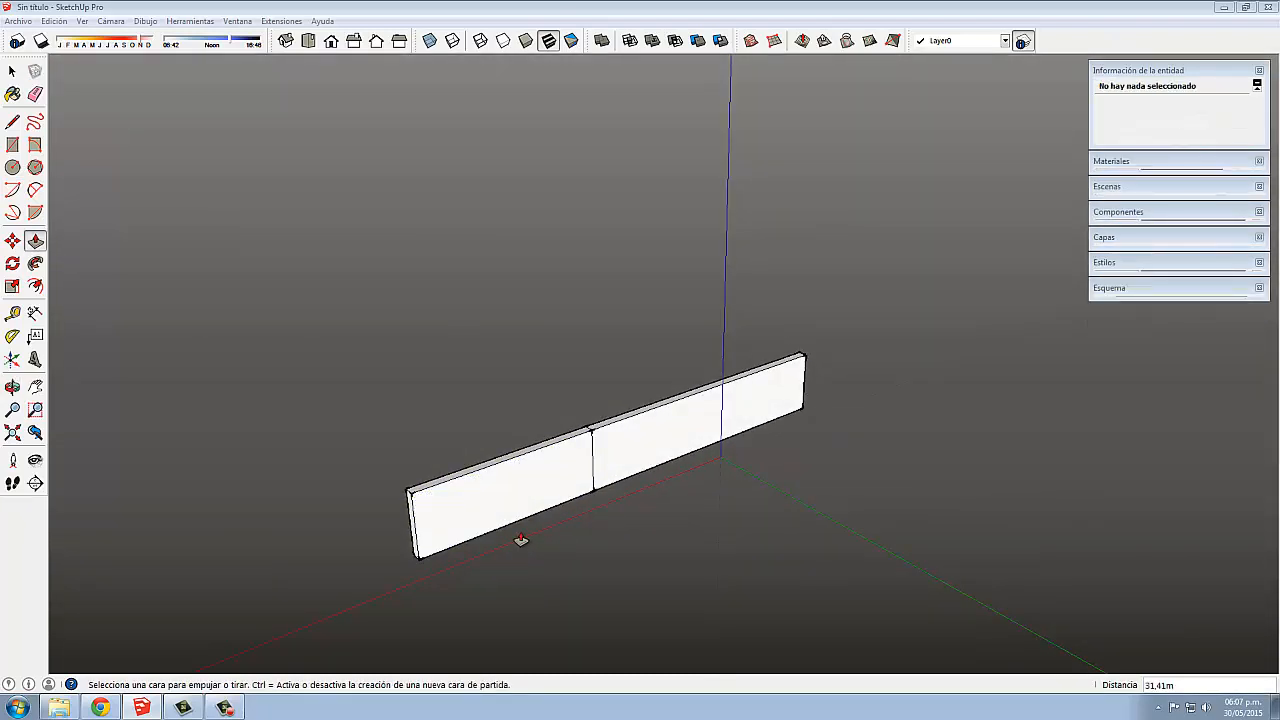
pyautogui.moveTo(520, 538); pyautogui.dragTo(531, 543, button='middle')
pyautogui.press('space')
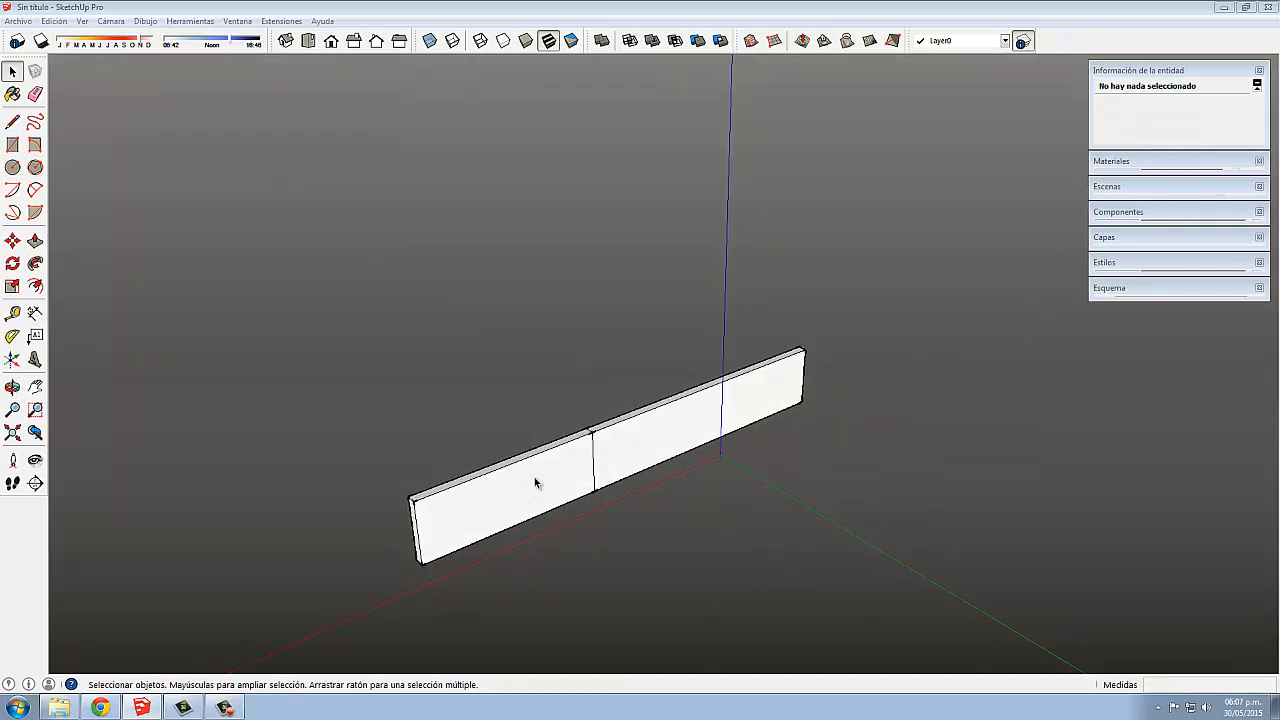
pyautogui.click(543, 476)
pyautogui.tripleClick(543, 476)
pyautogui.press('Delete')
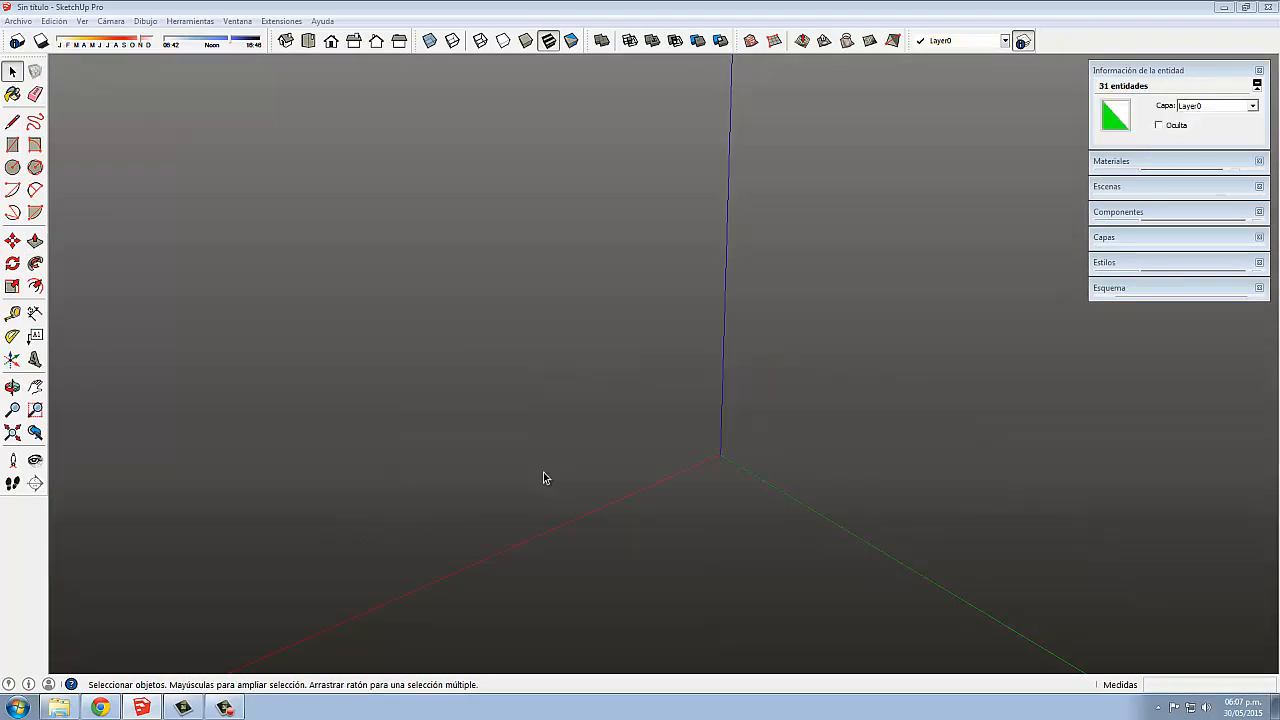
# Draw a ground rectangle about 28 by 53 m across the red axis, near the origin.
pyautogui.hotkey('shift', 'z')
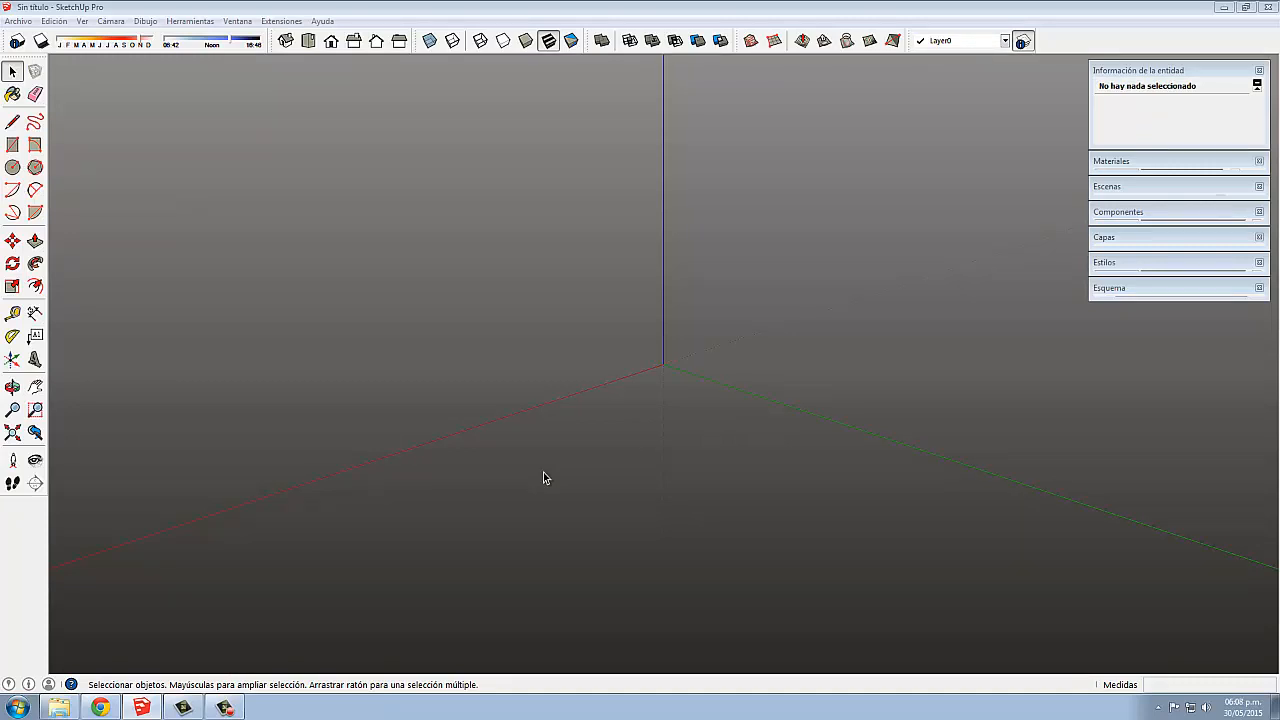
pyautogui.scroll(4, 570, 440)
pyautogui.scroll(-4, 570, 440)
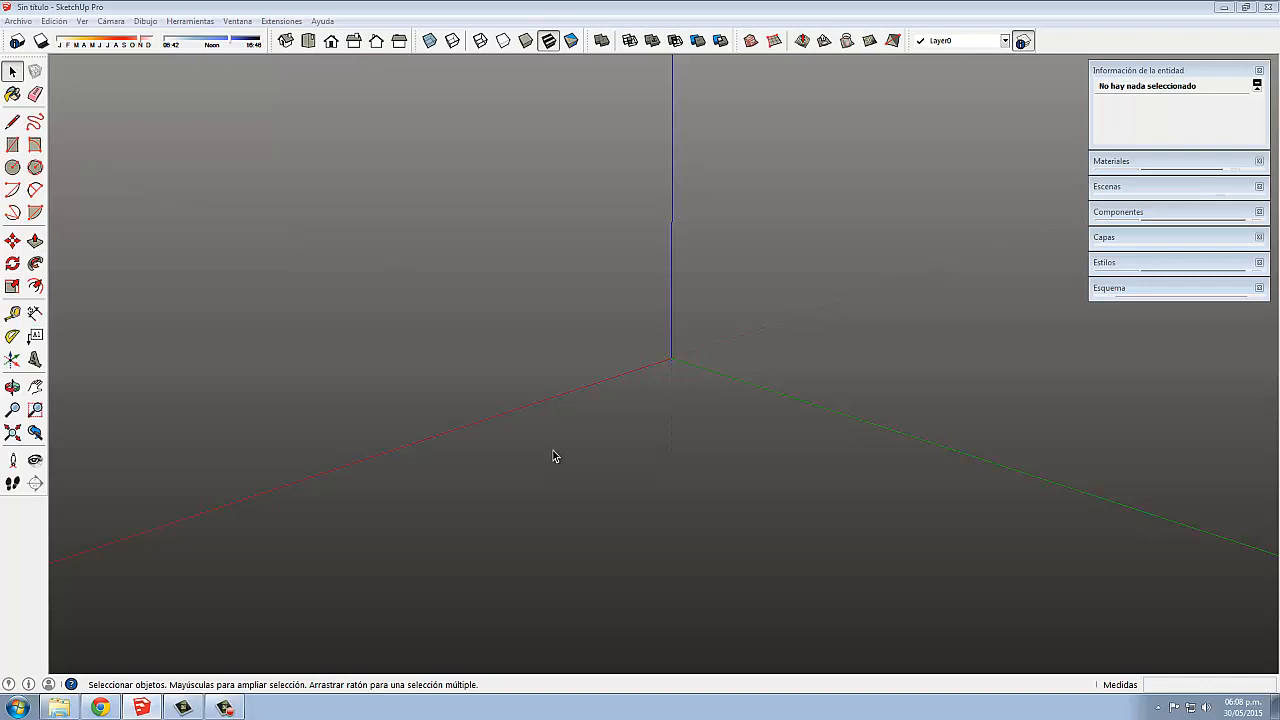
pyautogui.moveTo(553, 456); pyautogui.dragTo(616, 464, button='middle')
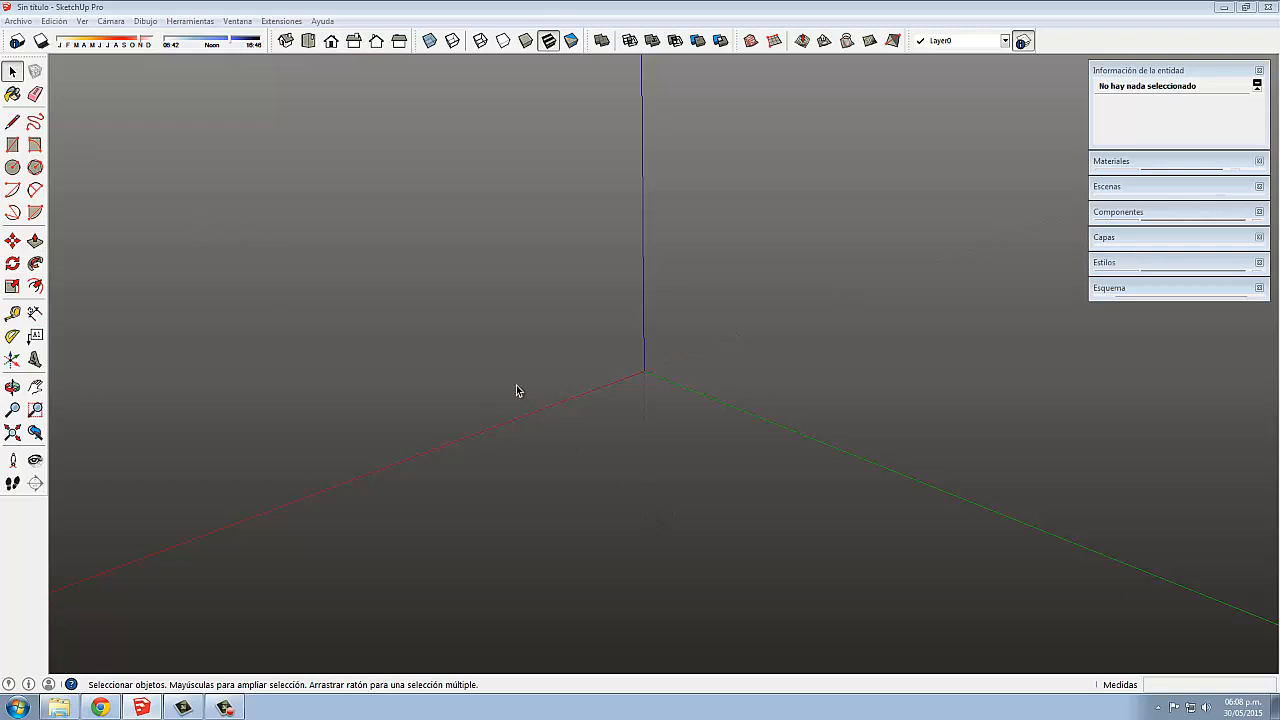
pyautogui.press('r')
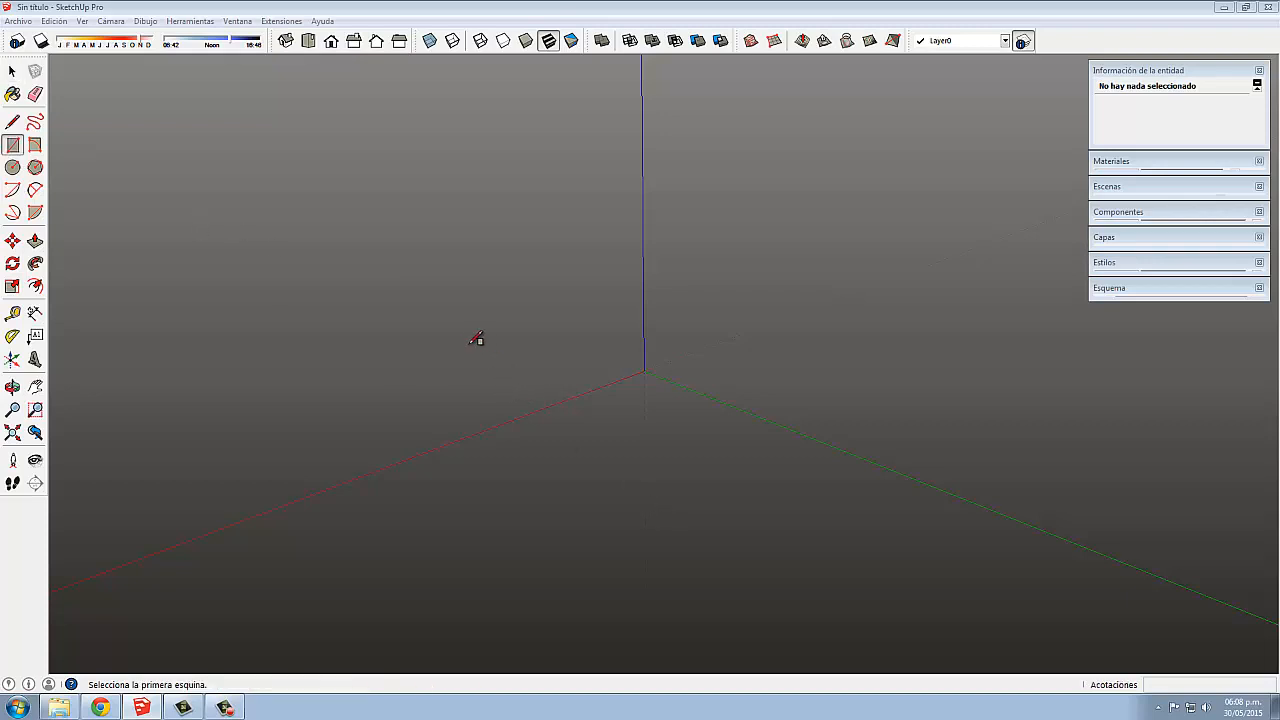
pyautogui.click(457, 348)
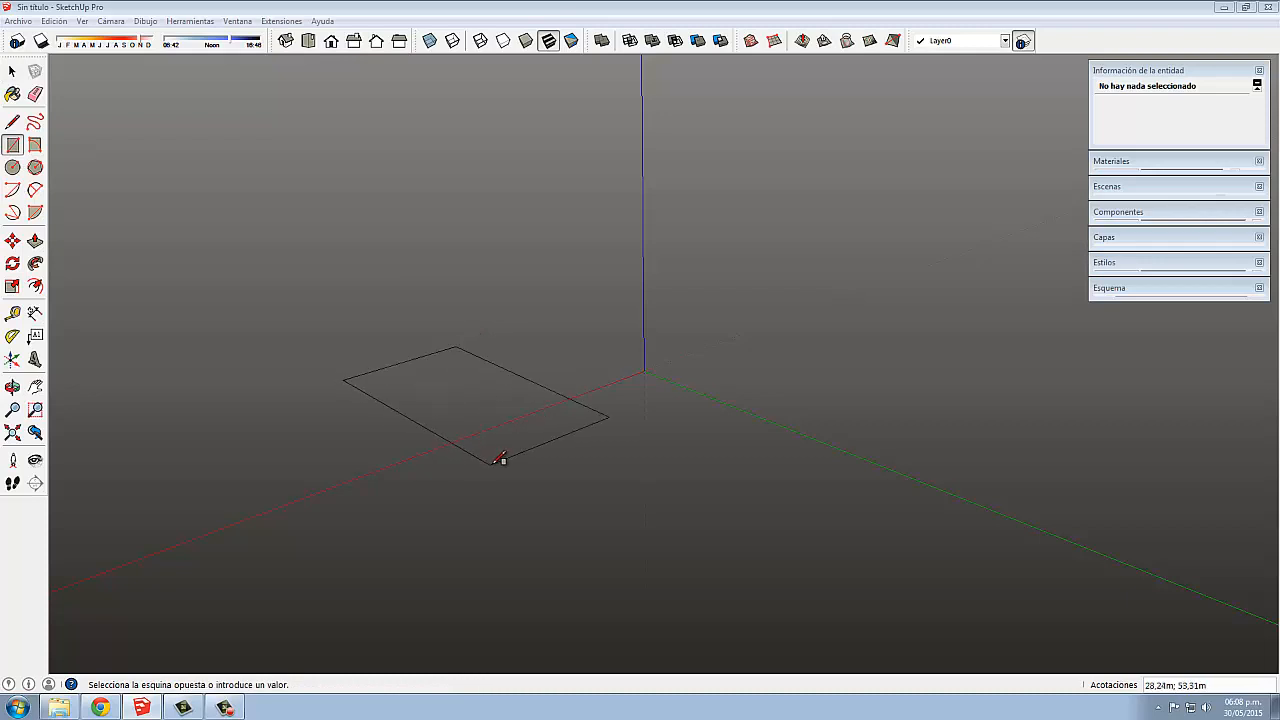
pyautogui.click(494, 460)
pyautogui.moveTo(460, 403); pyautogui.dragTo(474, 407, button='middle')
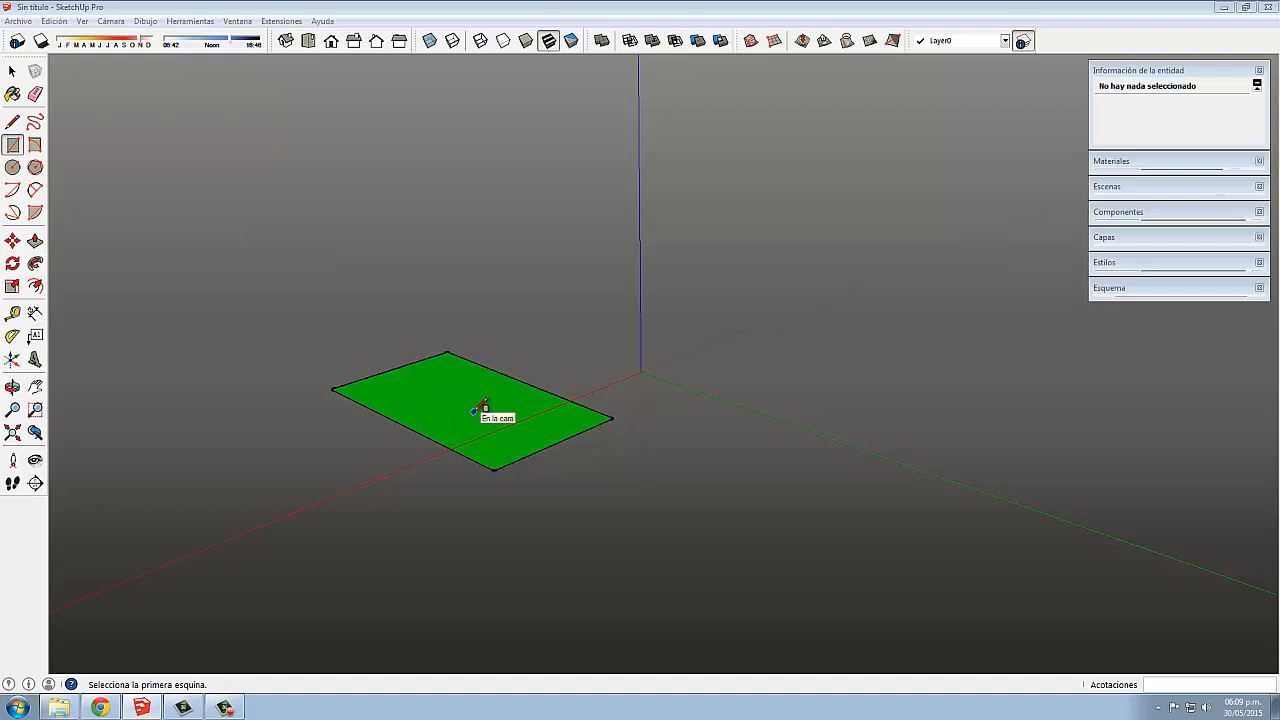
# Push/Pull the rectangle's face up about 33.32 m into a box.
pyautogui.click(35, 241)
pyautogui.click(495, 410)
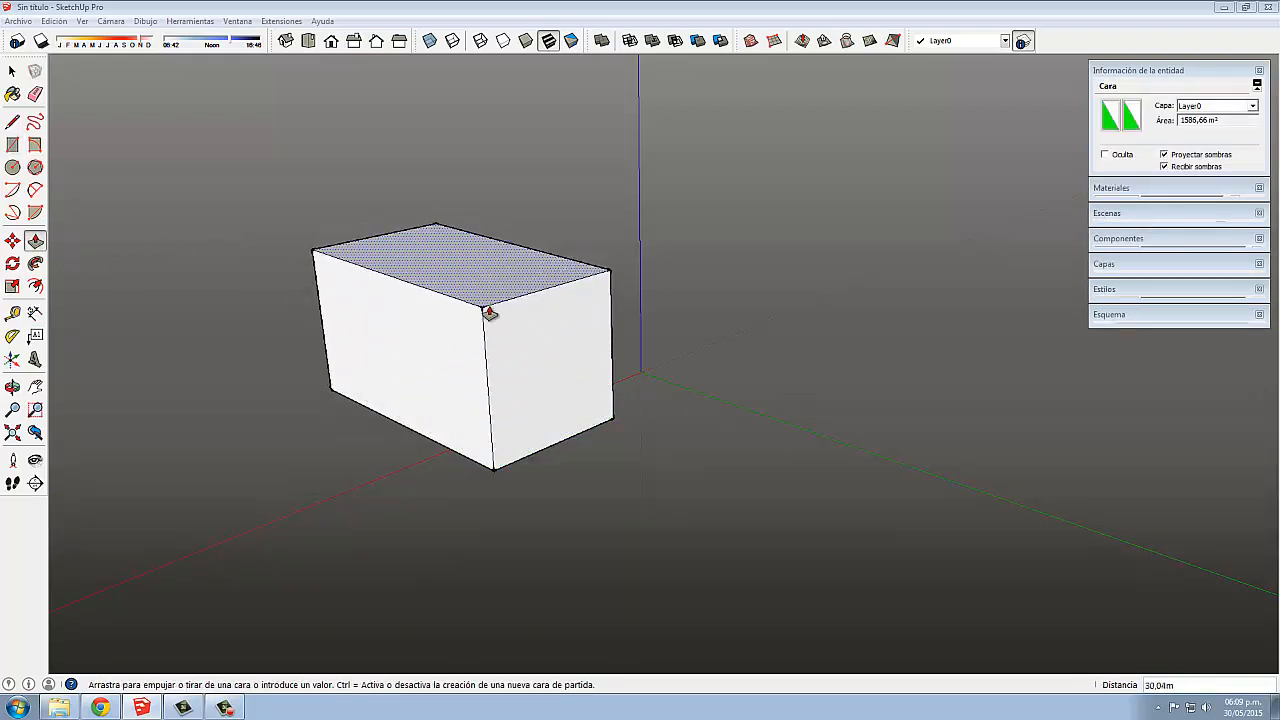
pyautogui.click(503, 257)
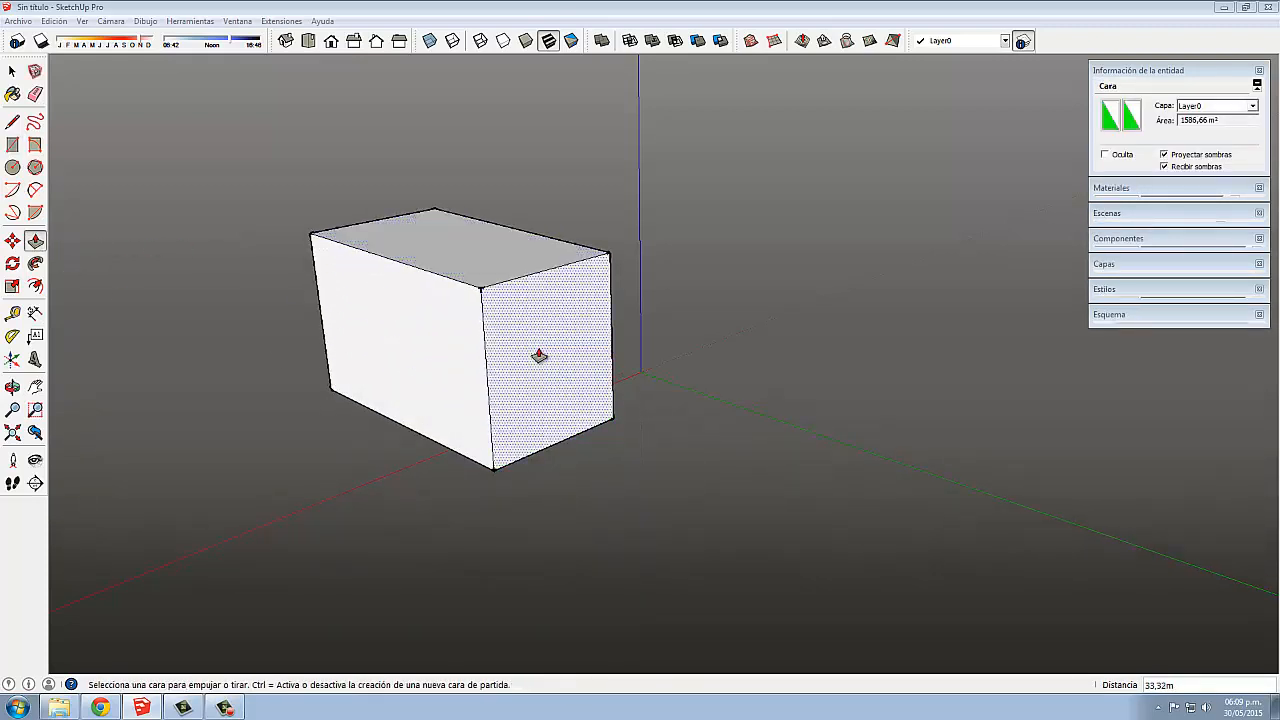
# Push/Pull the box's end face outward along the green direction and raise its top face.
pyautogui.scroll(-3, 509, 376)
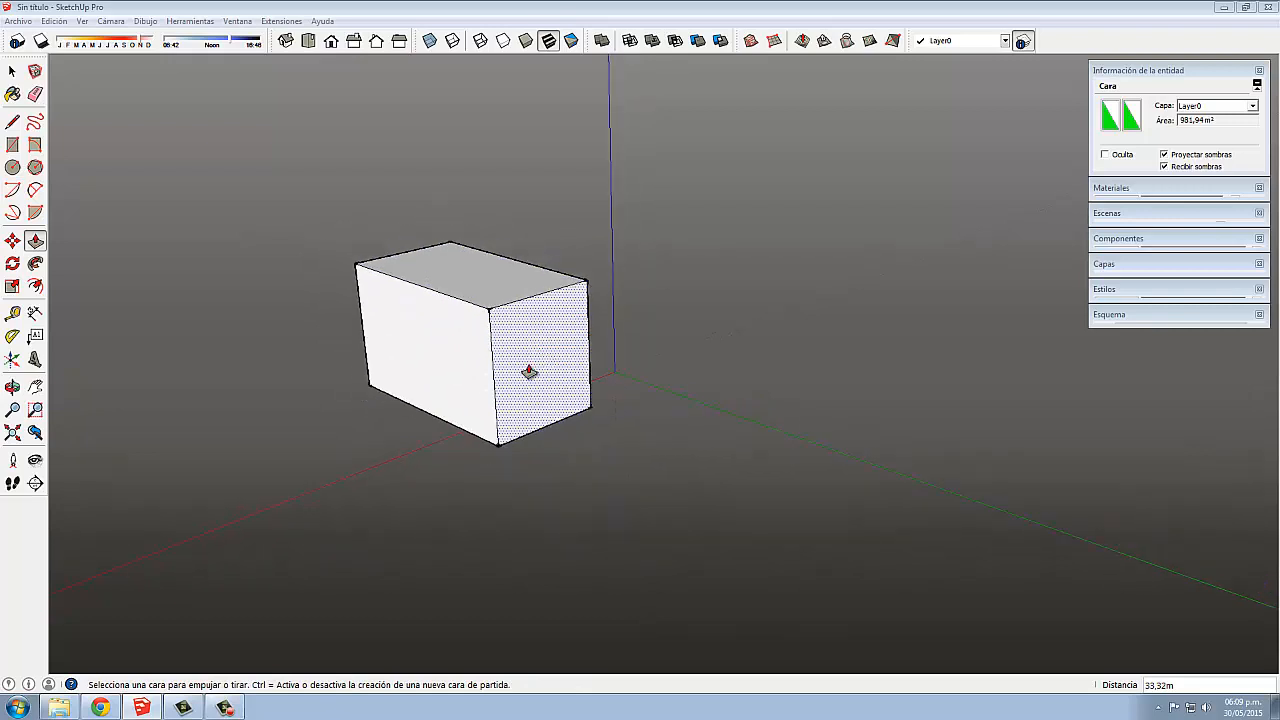
pyautogui.click(528, 371)
pyautogui.click(666, 423)
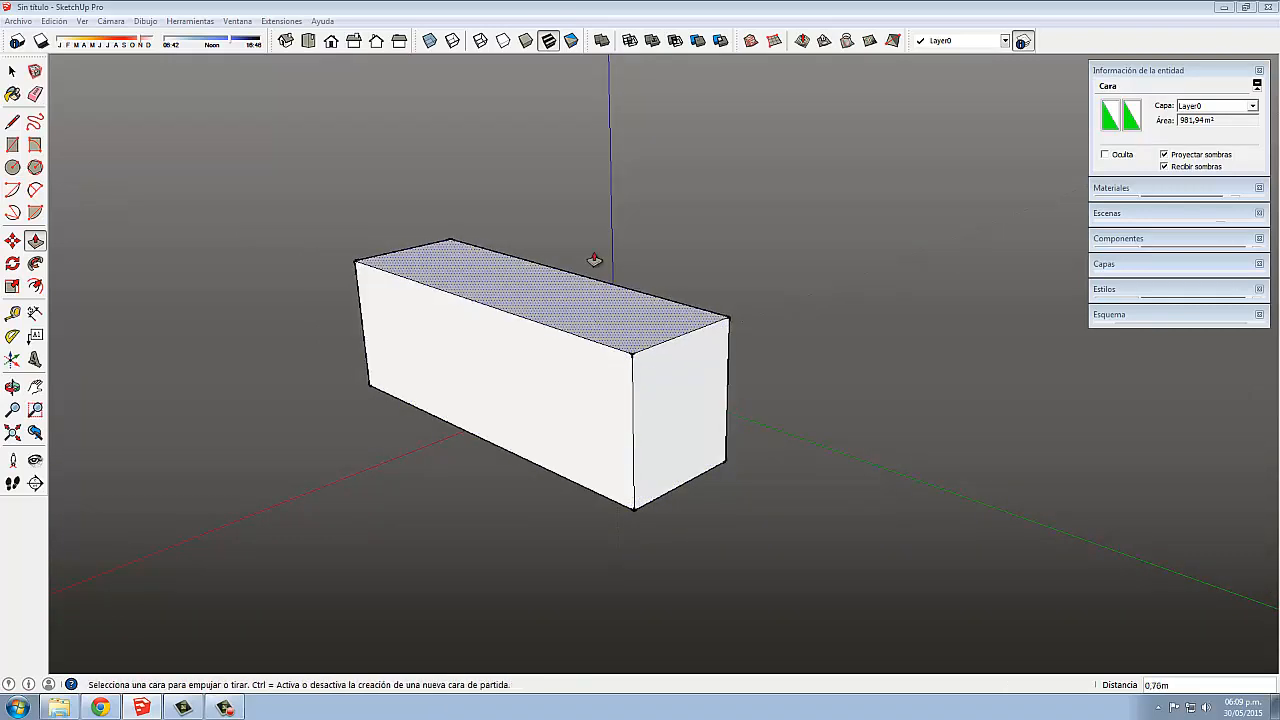
pyautogui.click(554, 310)
pyautogui.click(557, 209)
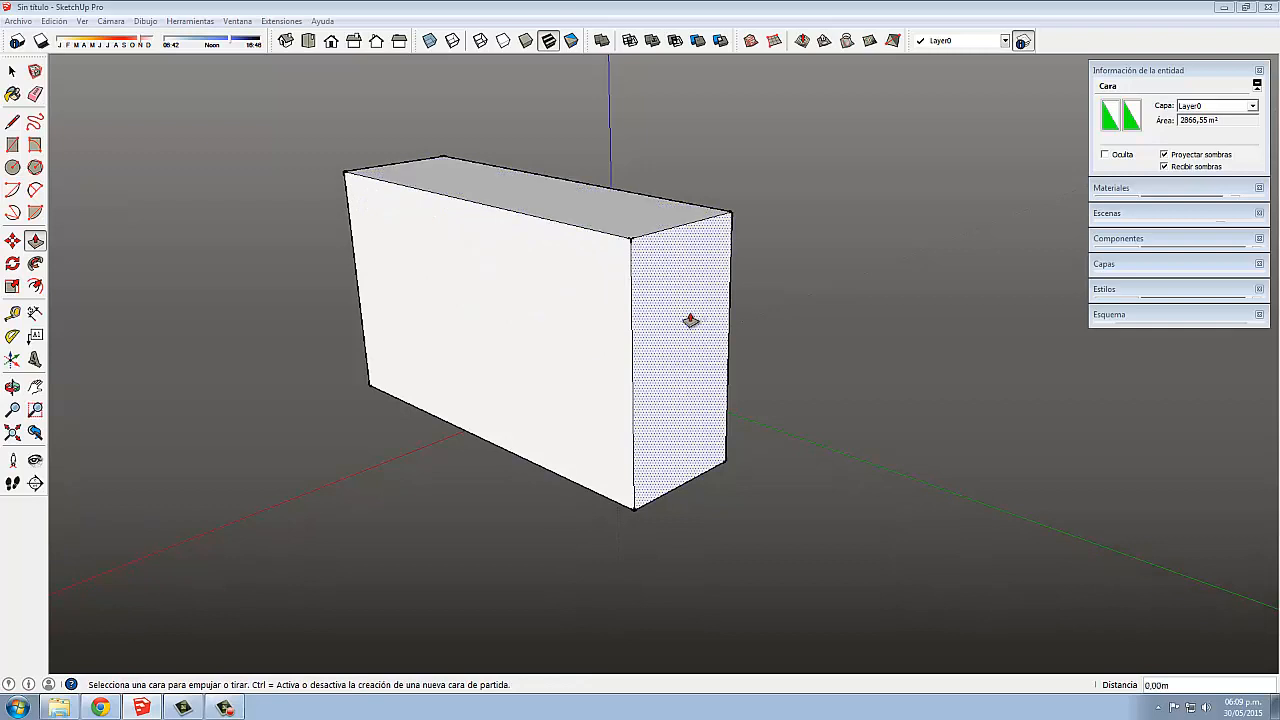
# Push/Pull the green-direction end face back inward and pull the adjacent side face outward about 25.76 m along the red direction.
pyautogui.click(691, 317)
pyautogui.click(455, 305)
pyautogui.click(440, 312)
pyautogui.click(342, 330)
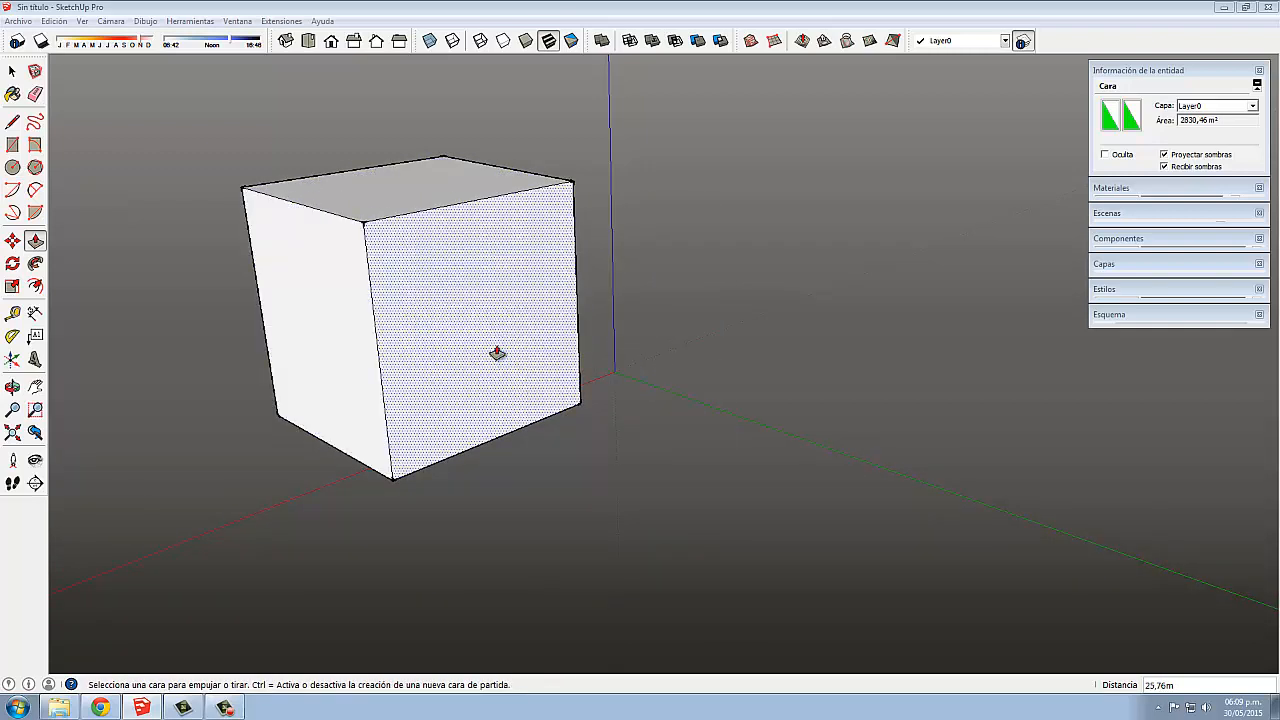
# Push/Pull the box's green-direction end face outward and back inward to shorten the box again.
pyautogui.click(510, 355)
pyautogui.click(645, 374)
pyautogui.click(595, 343)
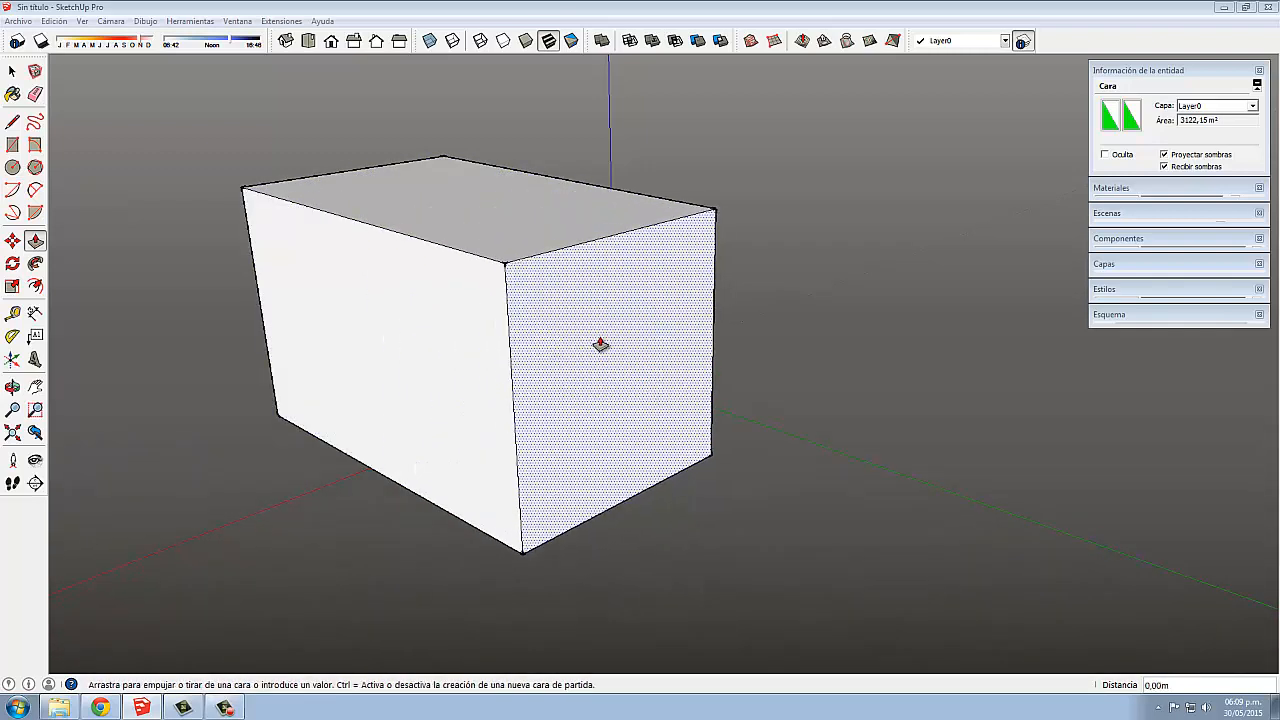
pyautogui.click(476, 286)
pyautogui.click(472, 286)
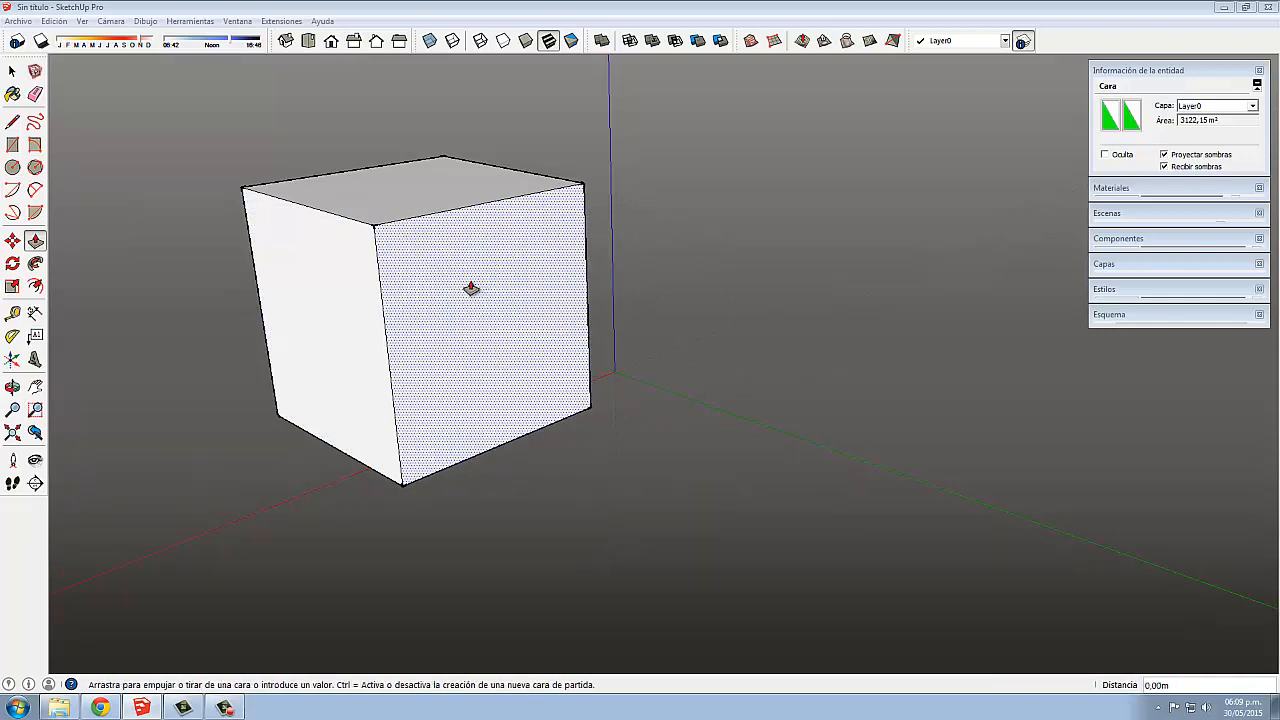
pyautogui.click(457, 261)
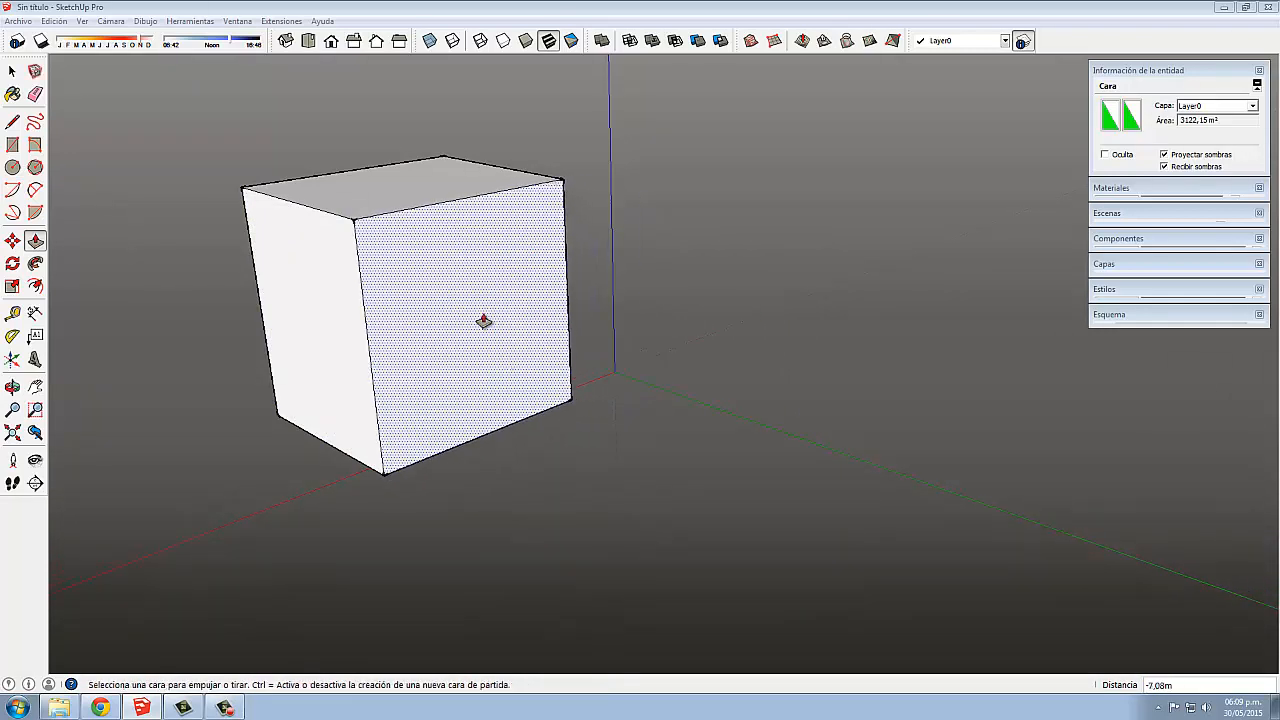
# Extend the box's end face as two new separate sections, about 22.92 m and 25.74 m long, using Push/Pull's new-face mode.
pyautogui.moveTo(451, 391); pyautogui.dragTo(682, 358, button='middle')
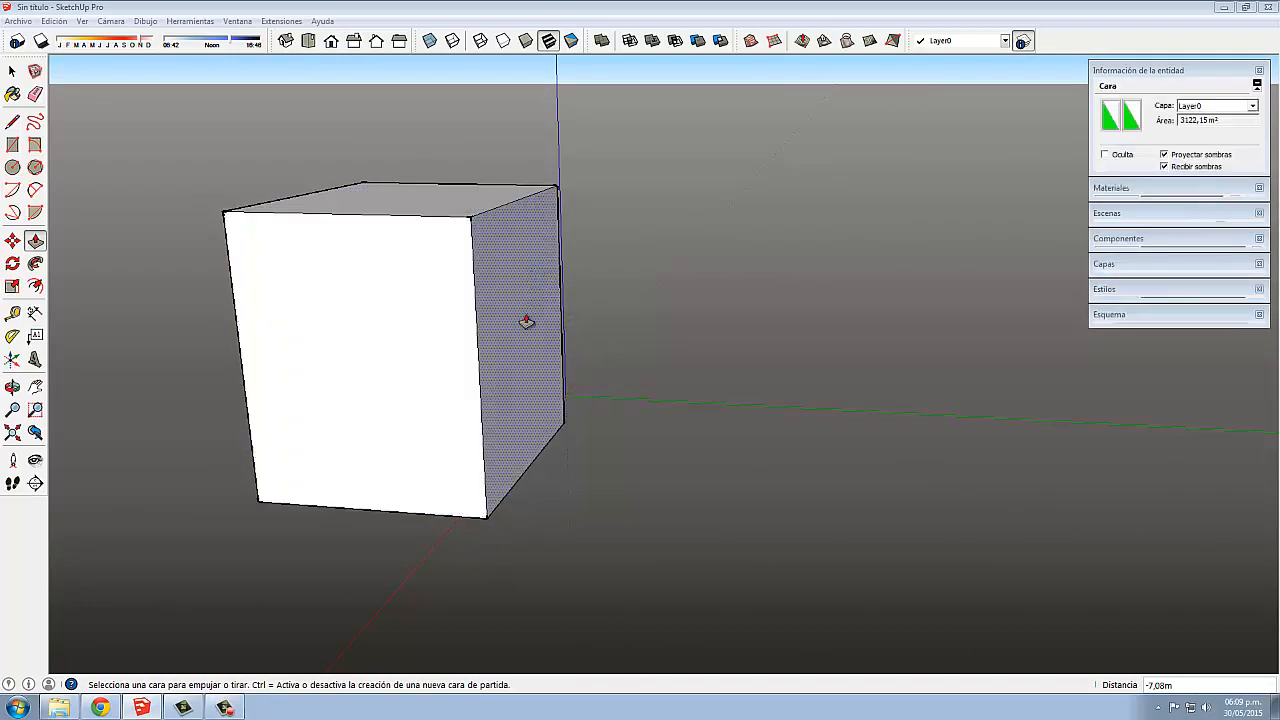
pyautogui.moveTo(520, 317); pyautogui.dragTo(633, 335)
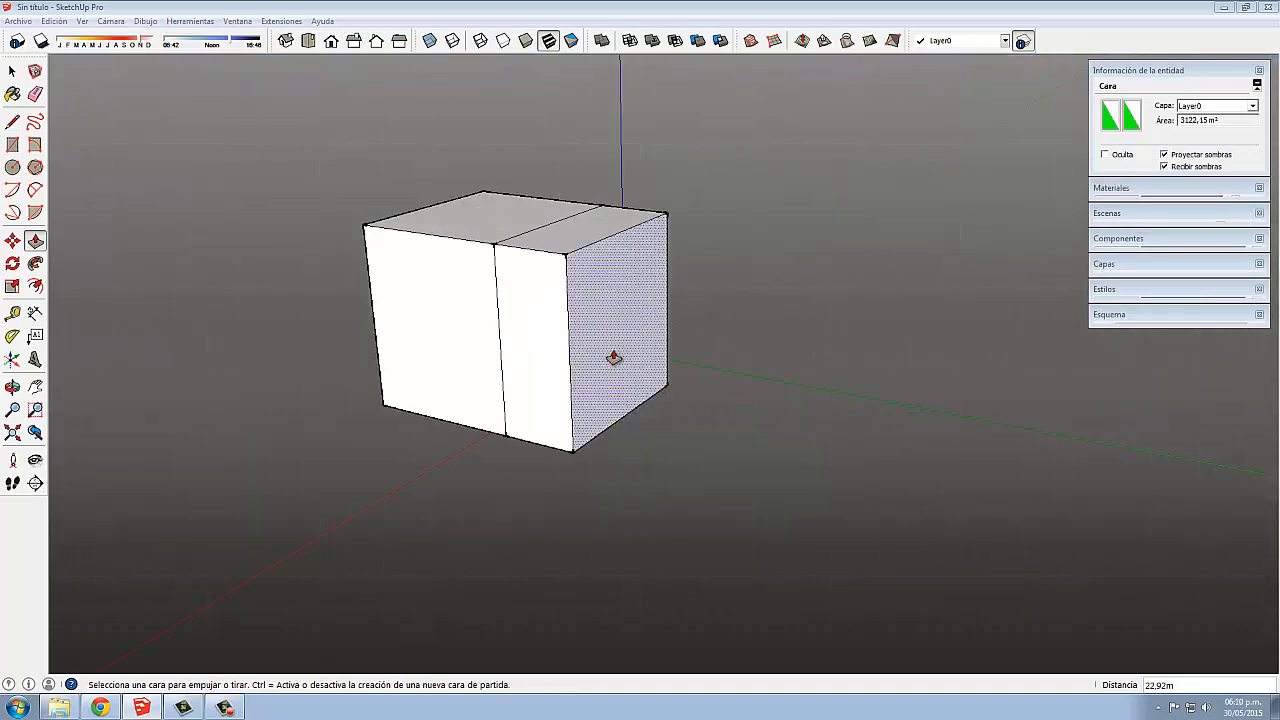
pyautogui.moveTo(614, 334); pyautogui.dragTo(648, 466)
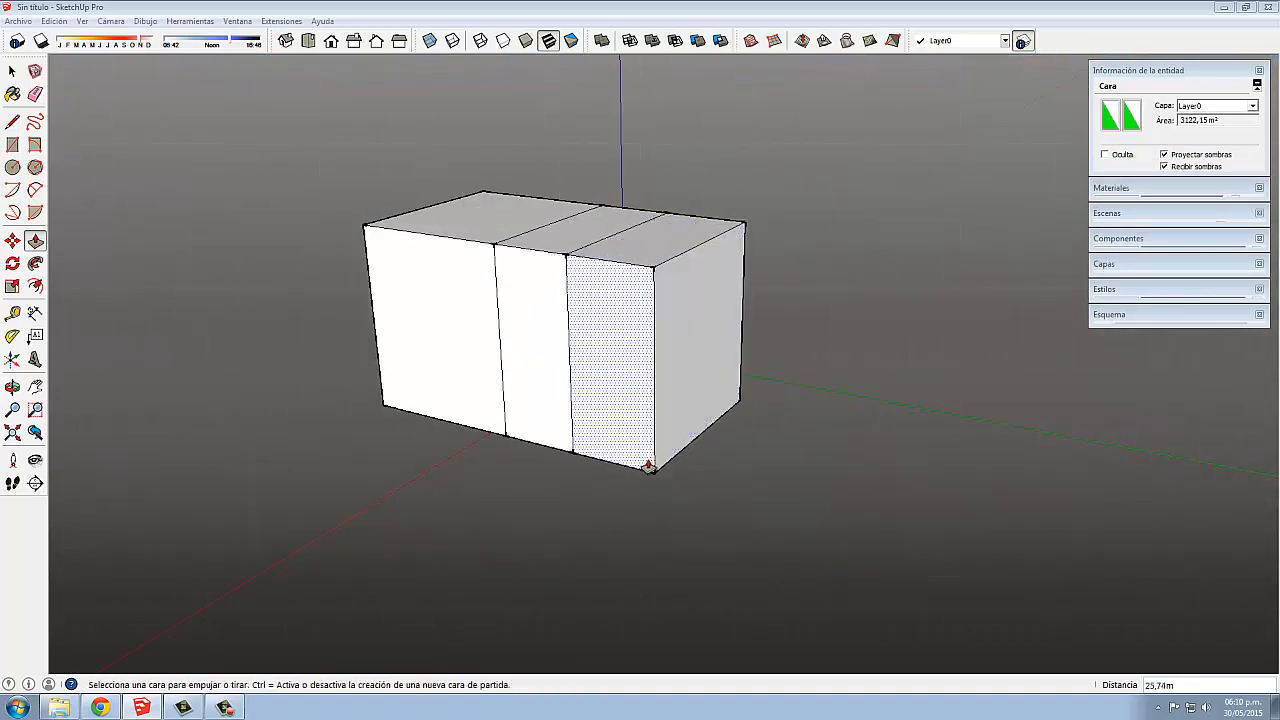
# Draw a circle of about 6.98 m radius on the side face of the outermost section.
pyautogui.moveTo(648, 466); pyautogui.dragTo(616, 477, button='middle')
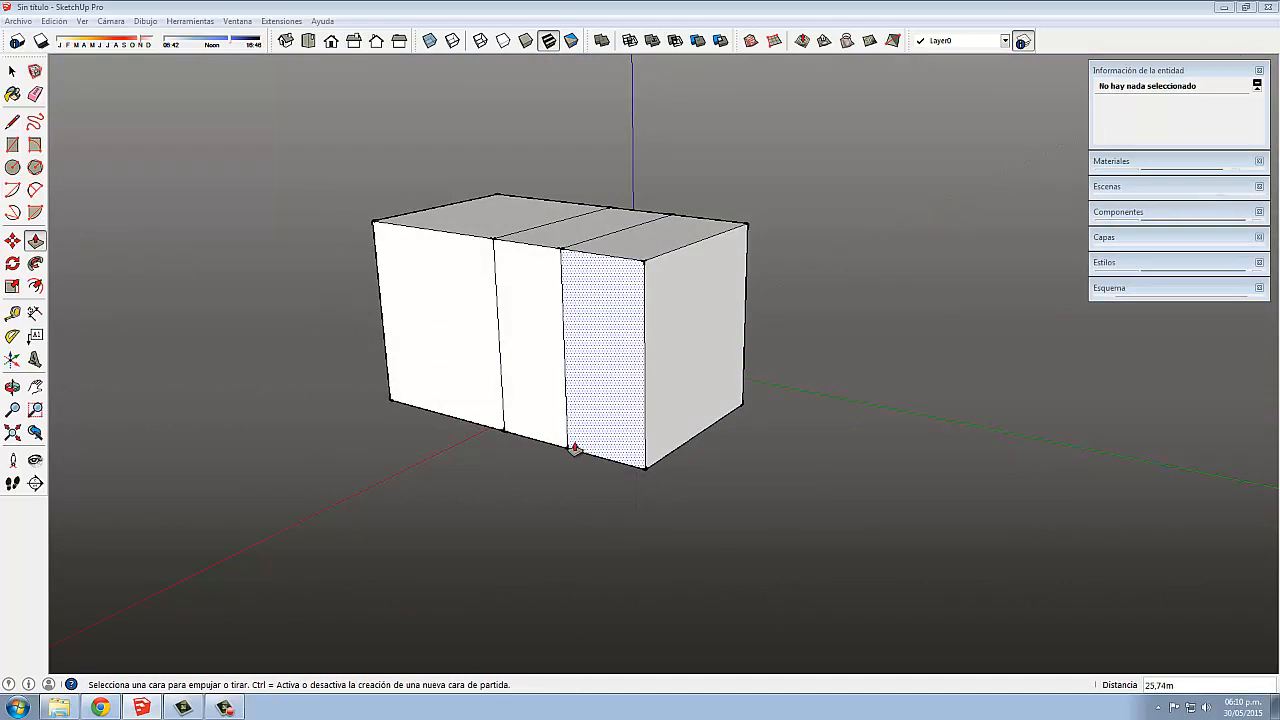
pyautogui.moveTo(571, 443); pyautogui.dragTo(605, 413, button='middle')
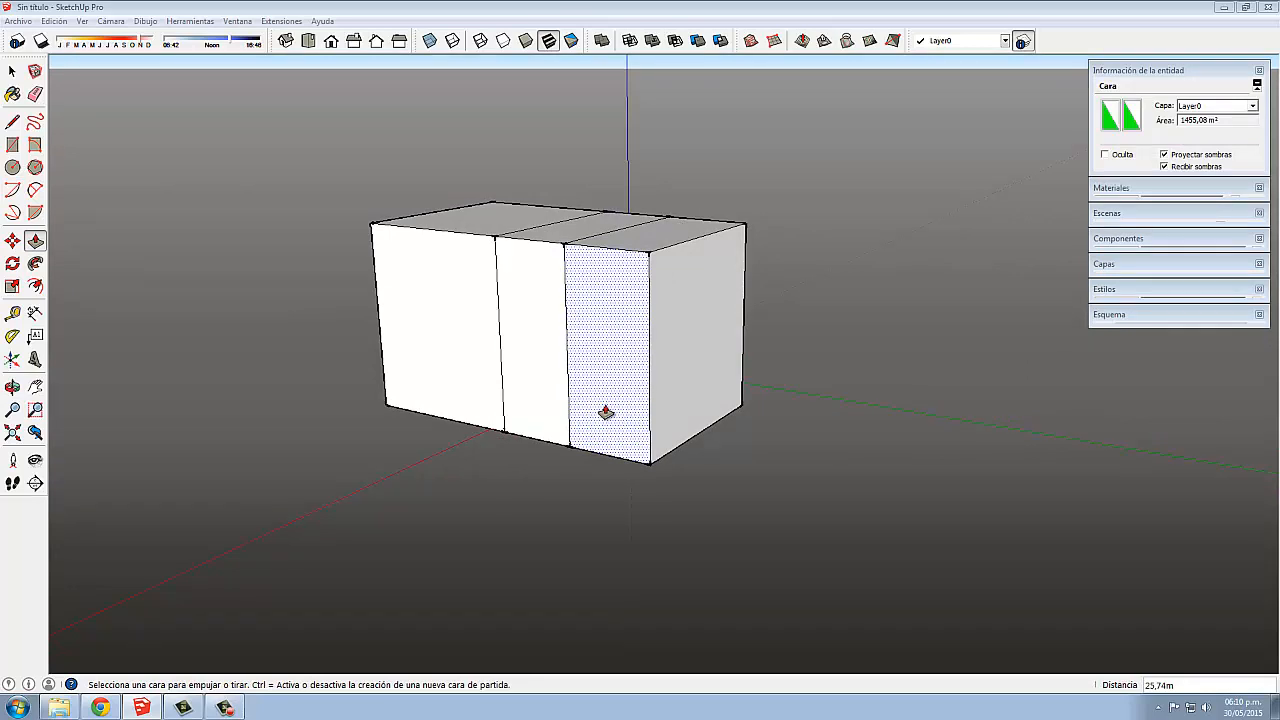
pyautogui.press('c')
pyautogui.click(605, 348)
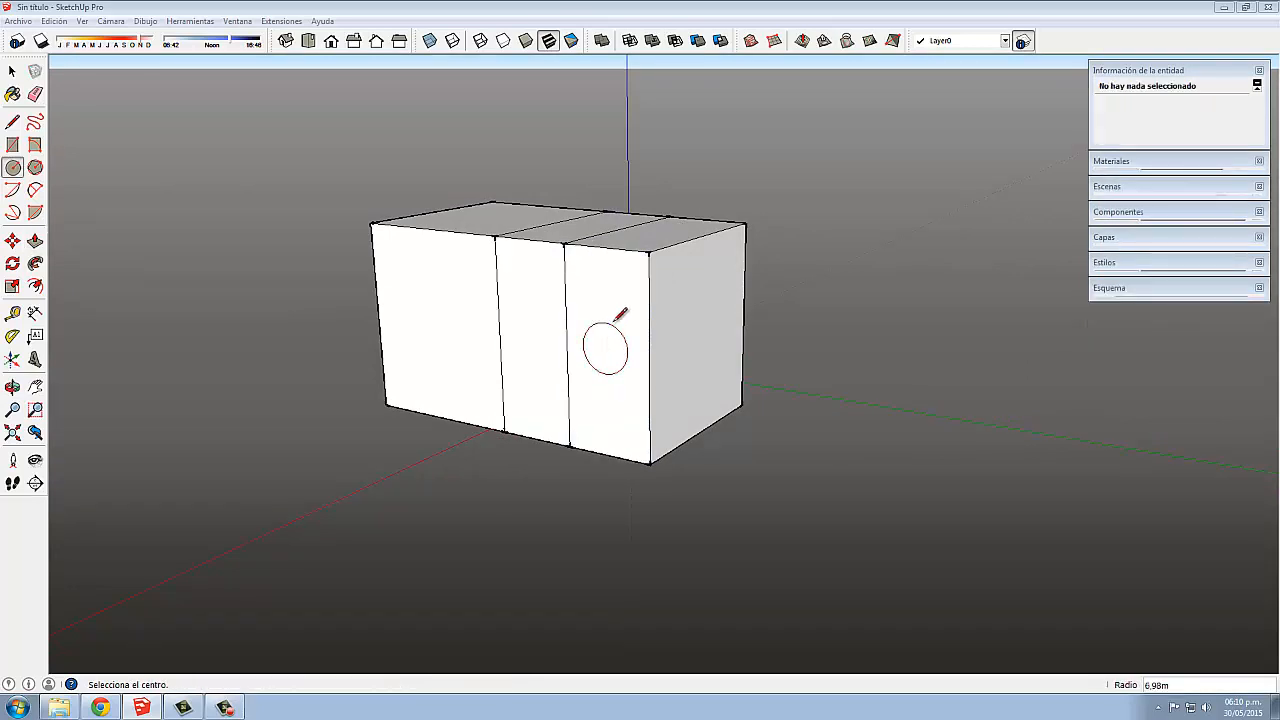
pyautogui.click(605, 323)
pyautogui.moveTo(602, 412); pyautogui.dragTo(588, 406, button='middle')
# Push/Pull the circle about 7.33 m into the box and pull it back outward about 31.29 m into a protruding cylinder.
pyautogui.press('p')
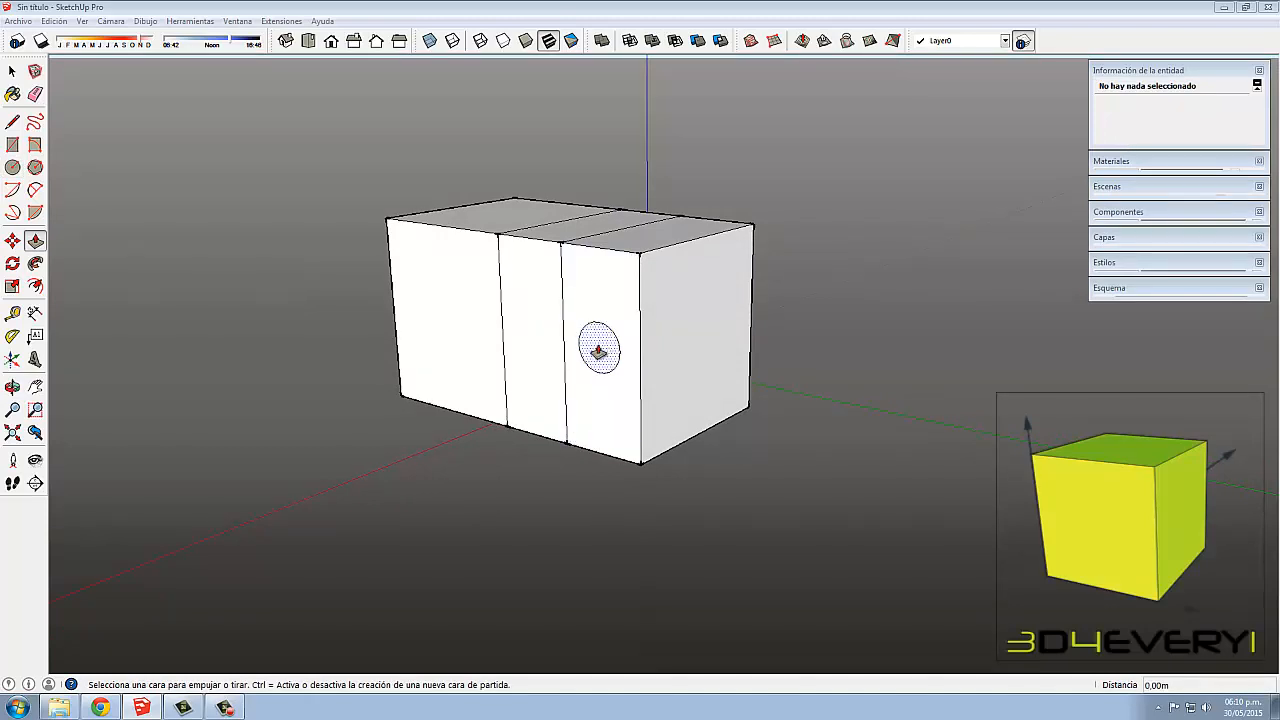
pyautogui.click(597, 355)
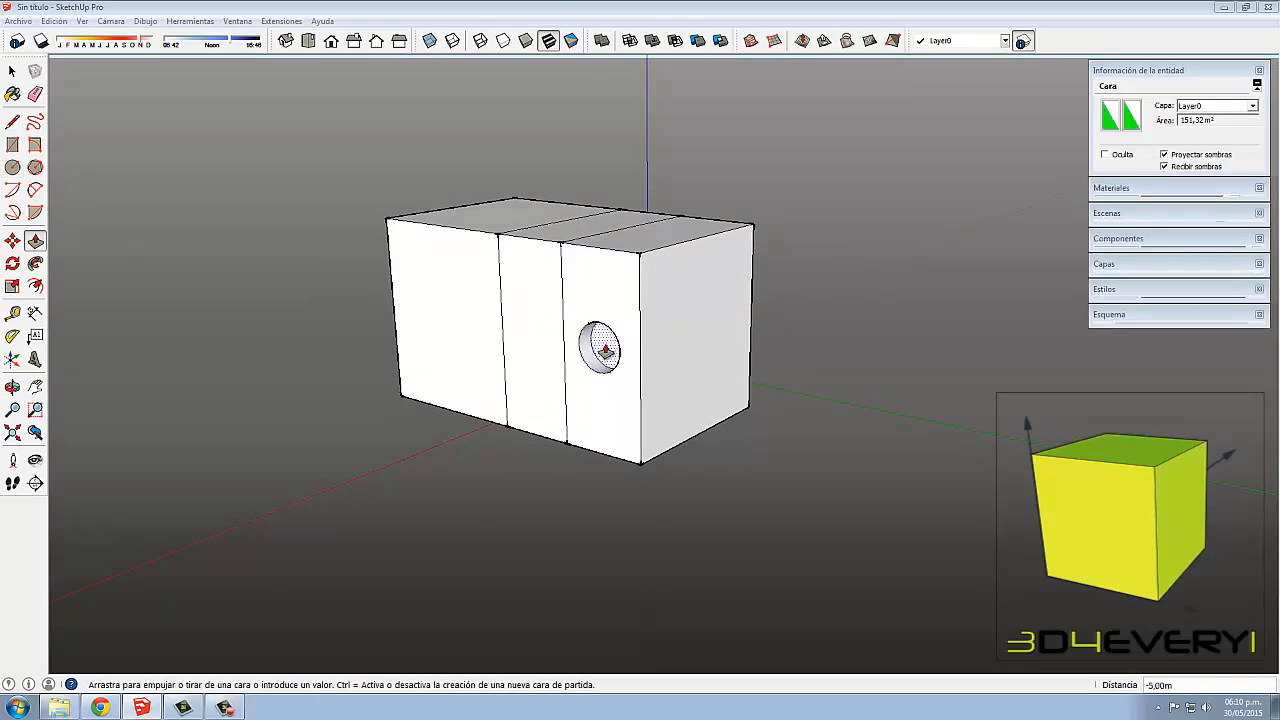
pyautogui.click(608, 346)
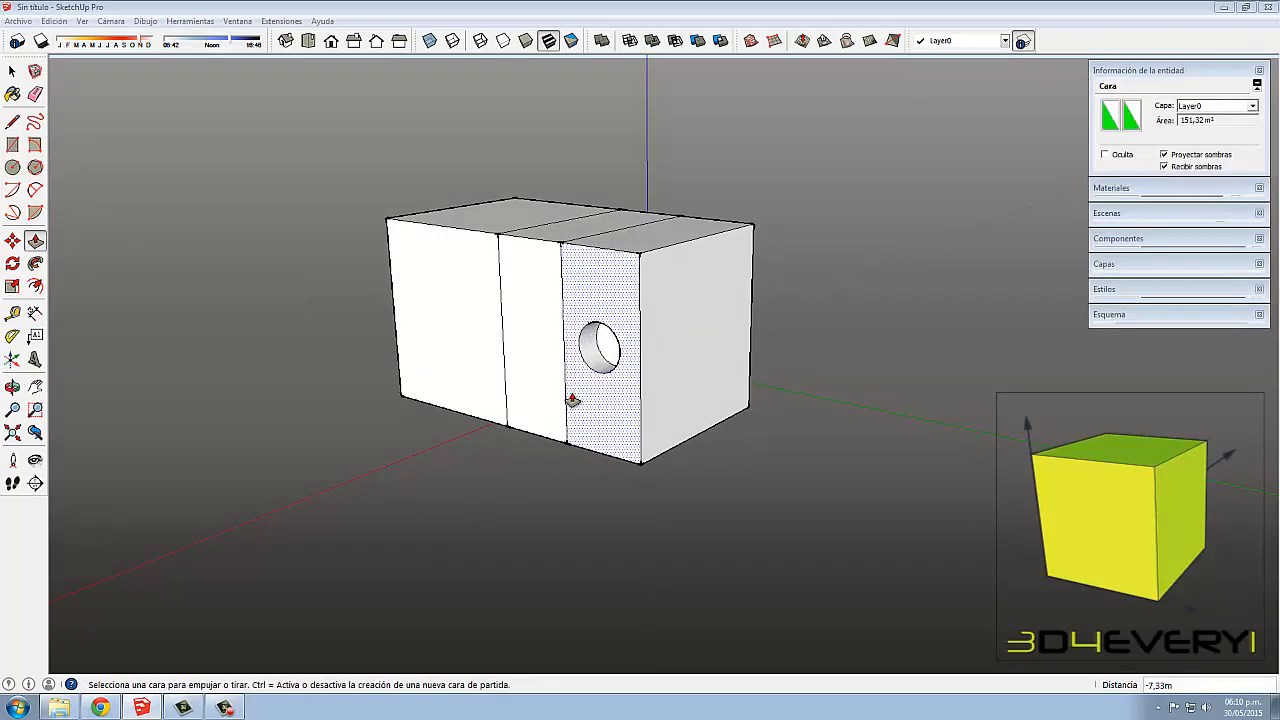
pyautogui.click(604, 346)
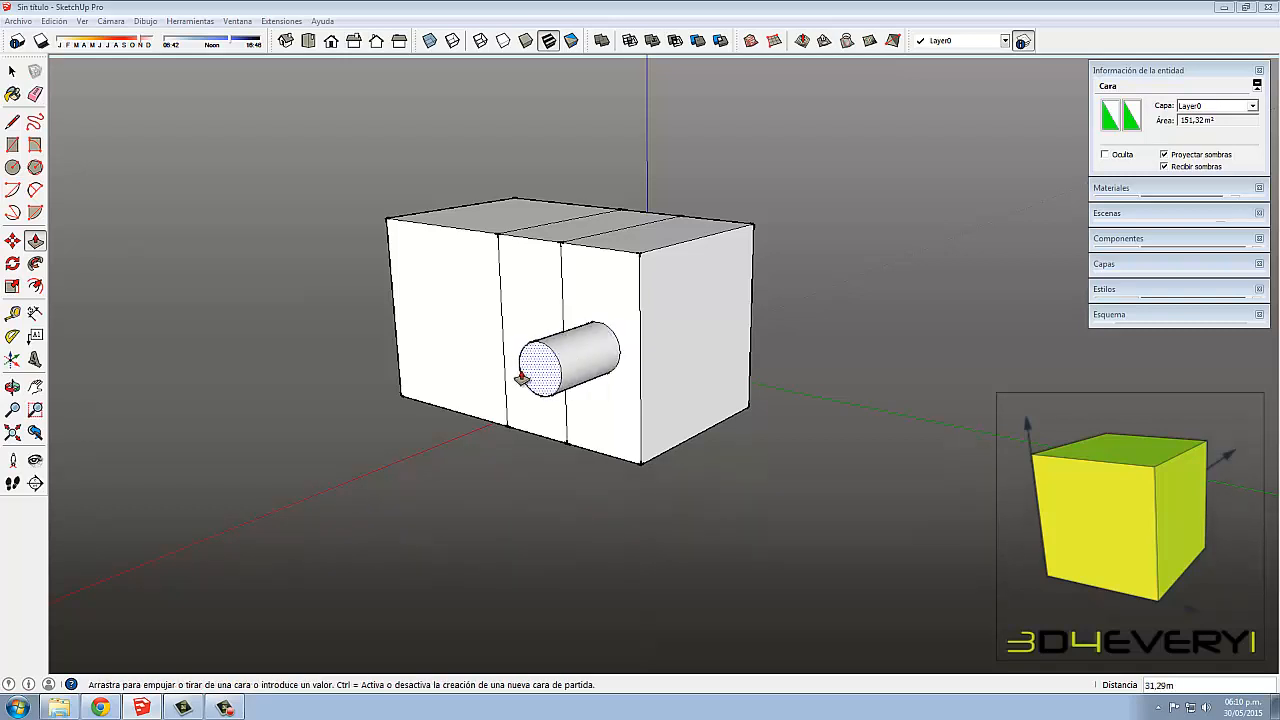
pyautogui.click(521, 378)
# Push/Pull the cylinder's end face about 100.41 m back through the box so it protrudes from the opposite side.
pyautogui.click(541, 381)
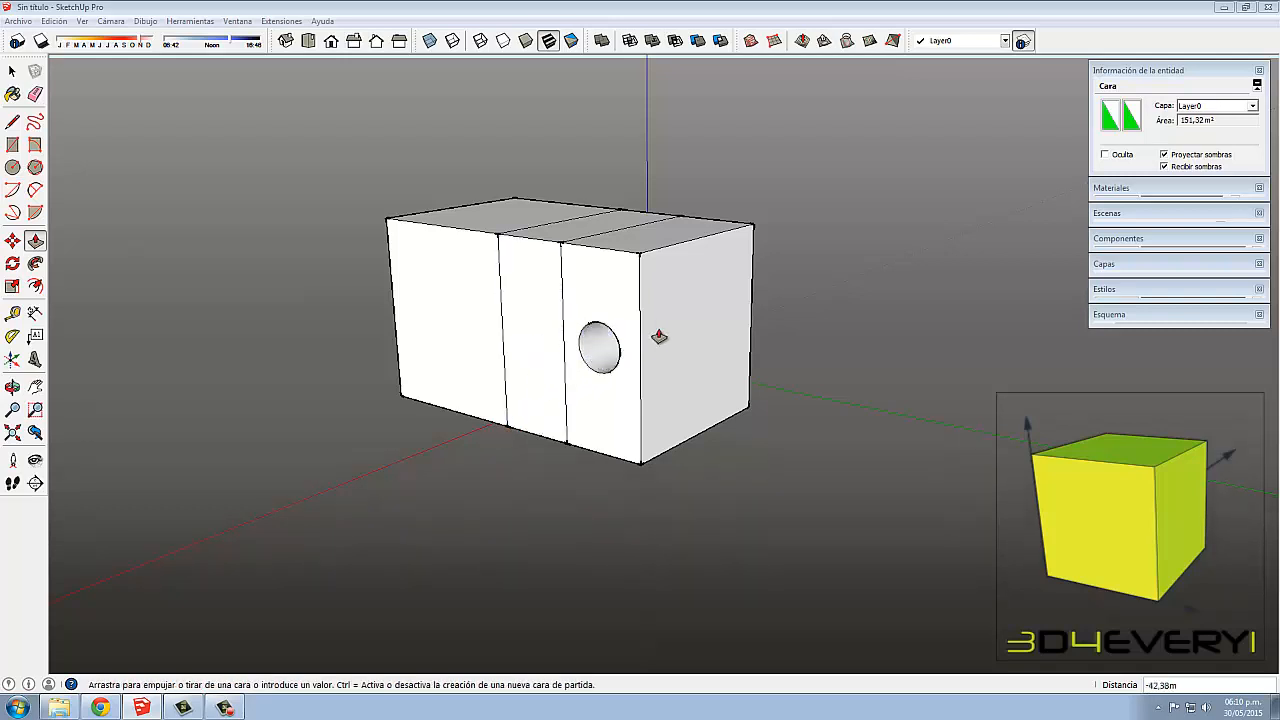
pyautogui.moveTo(814, 457); pyautogui.dragTo(389, 443, button='middle')
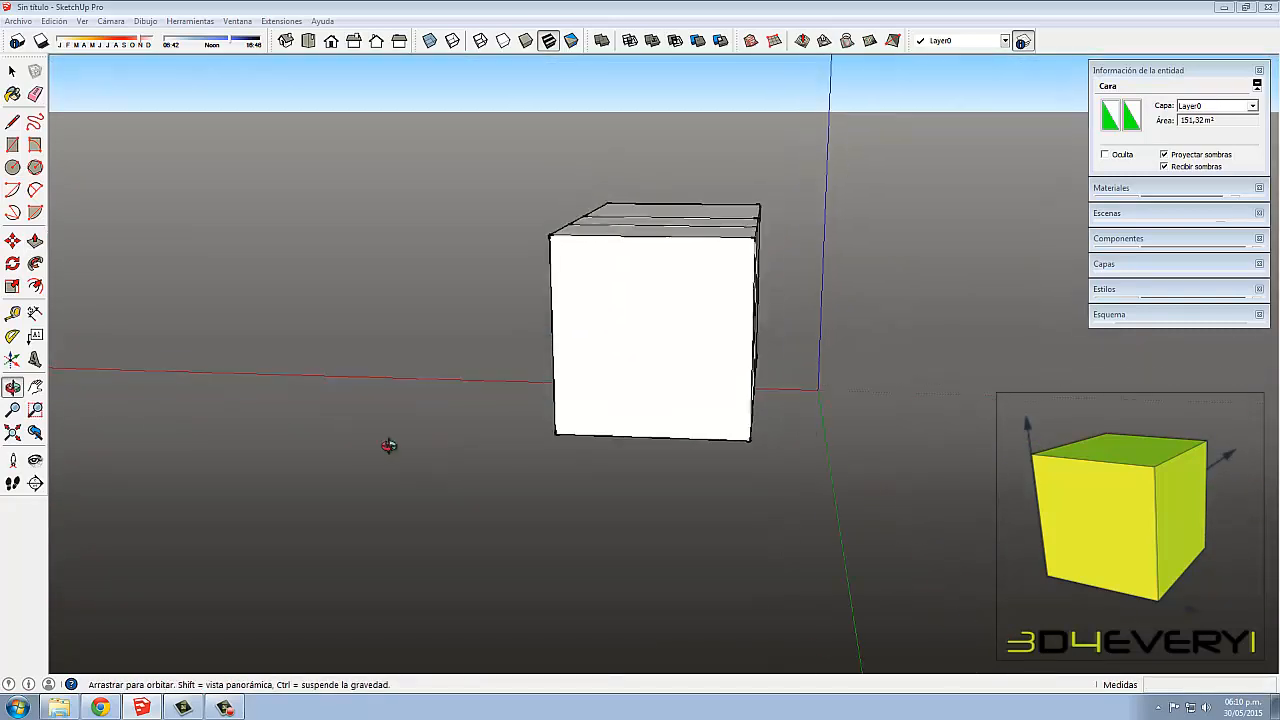
pyautogui.moveTo(745, 480); pyautogui.dragTo(724, 318, button='middle')
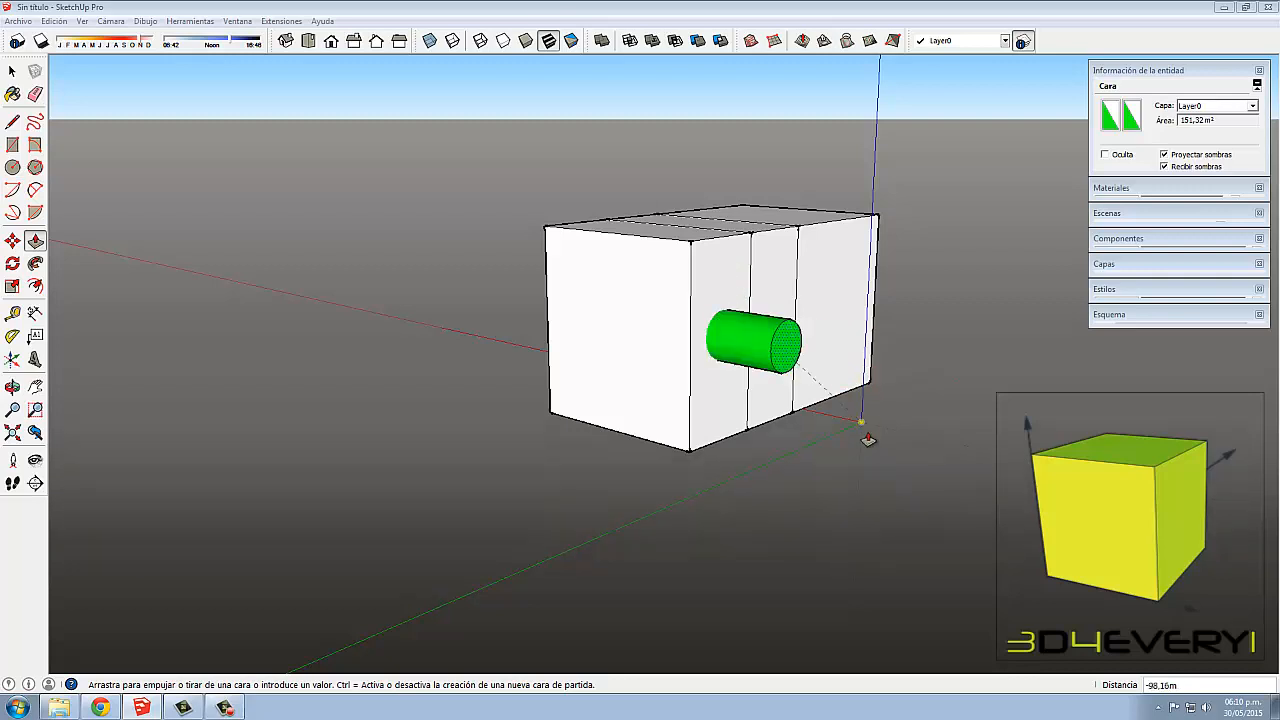
pyautogui.click(771, 449)
# Push/Pull the protruding cylinder's end face about 42.81 m back to the box's side, leaving a round hole through the outermost section.
pyautogui.moveTo(674, 472); pyautogui.dragTo(594, 476, button='middle')
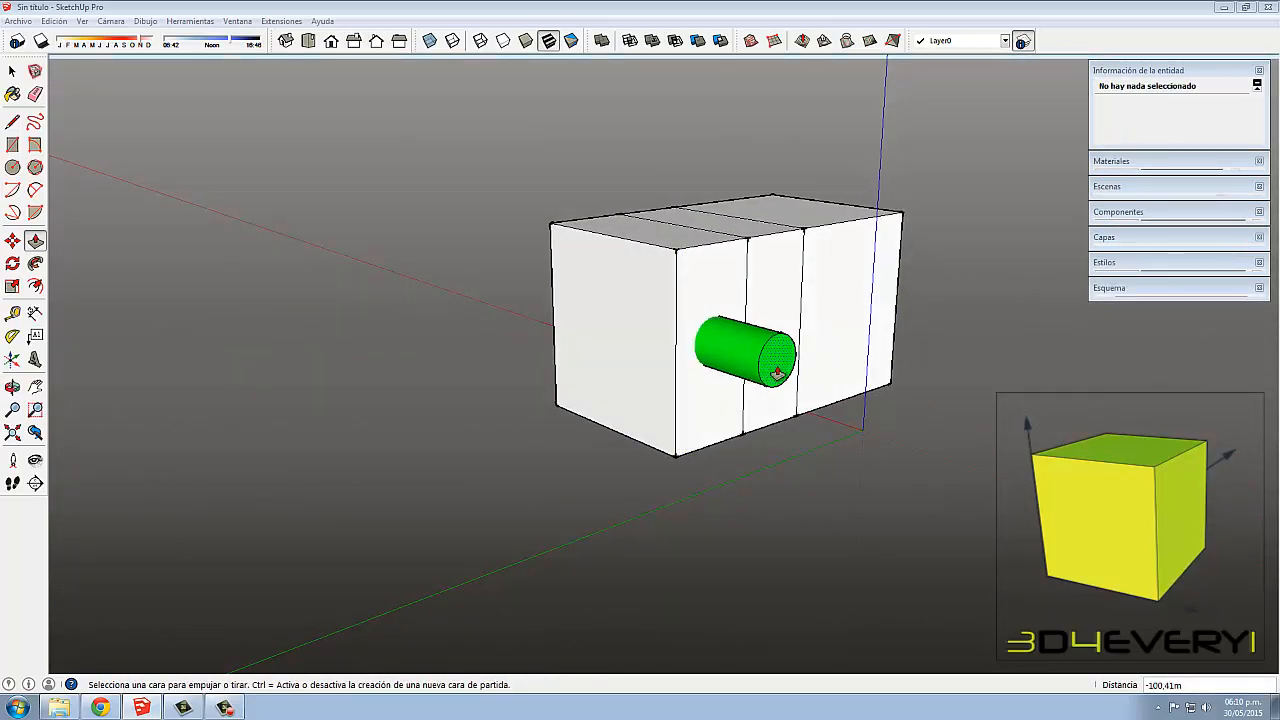
pyautogui.click(749, 340)
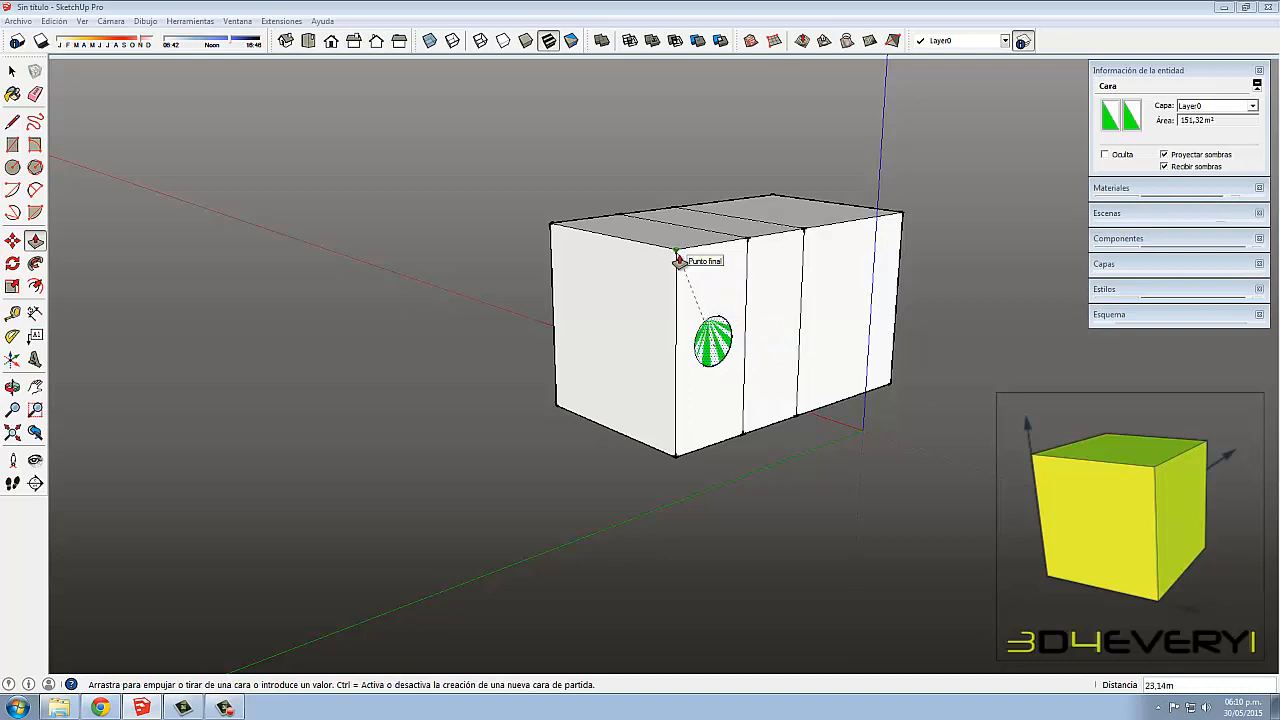
pyautogui.click(679, 261)
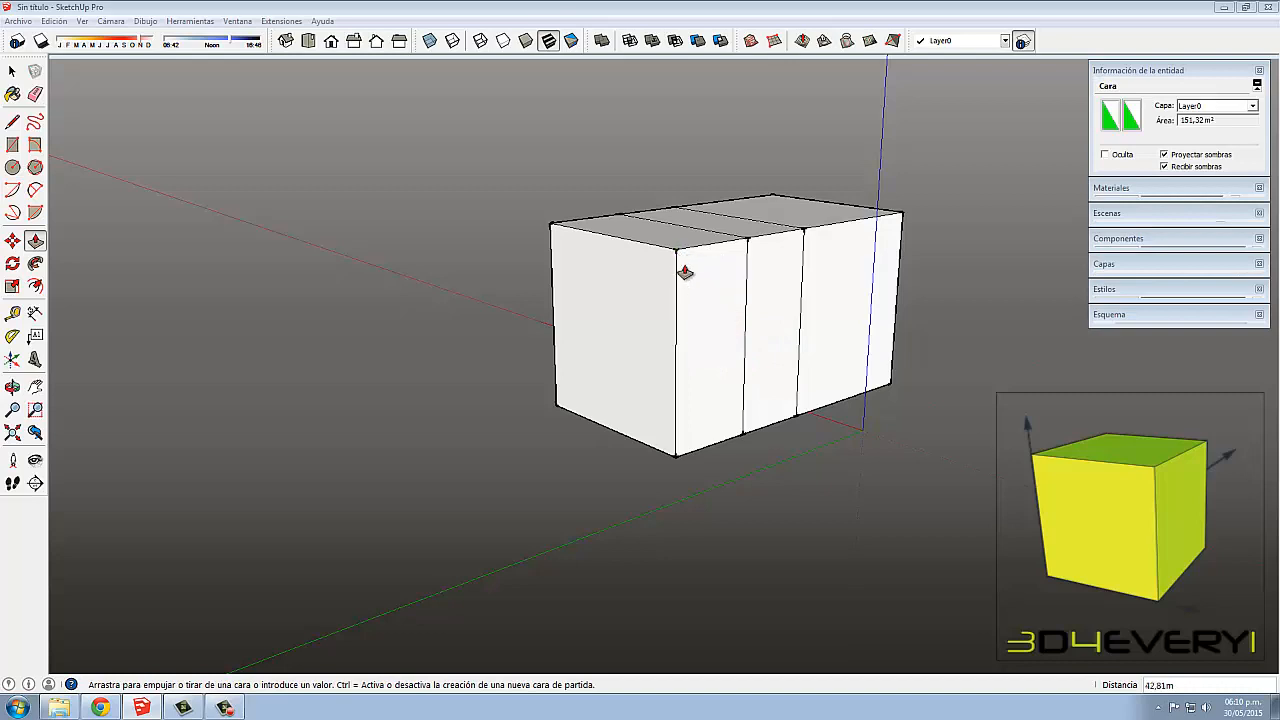
pyautogui.doubleClick(731, 303)
pyautogui.moveTo(654, 491)
pyautogui.mouseDown(button='middle')
pyautogui.moveTo(376, 423)
pyautogui.moveTo(414, 406)
pyautogui.moveTo(851, 554)
pyautogui.mouseUp(button='middle')
pyautogui.moveTo(349, 517); pyautogui.dragTo(854, 545, button='middle')
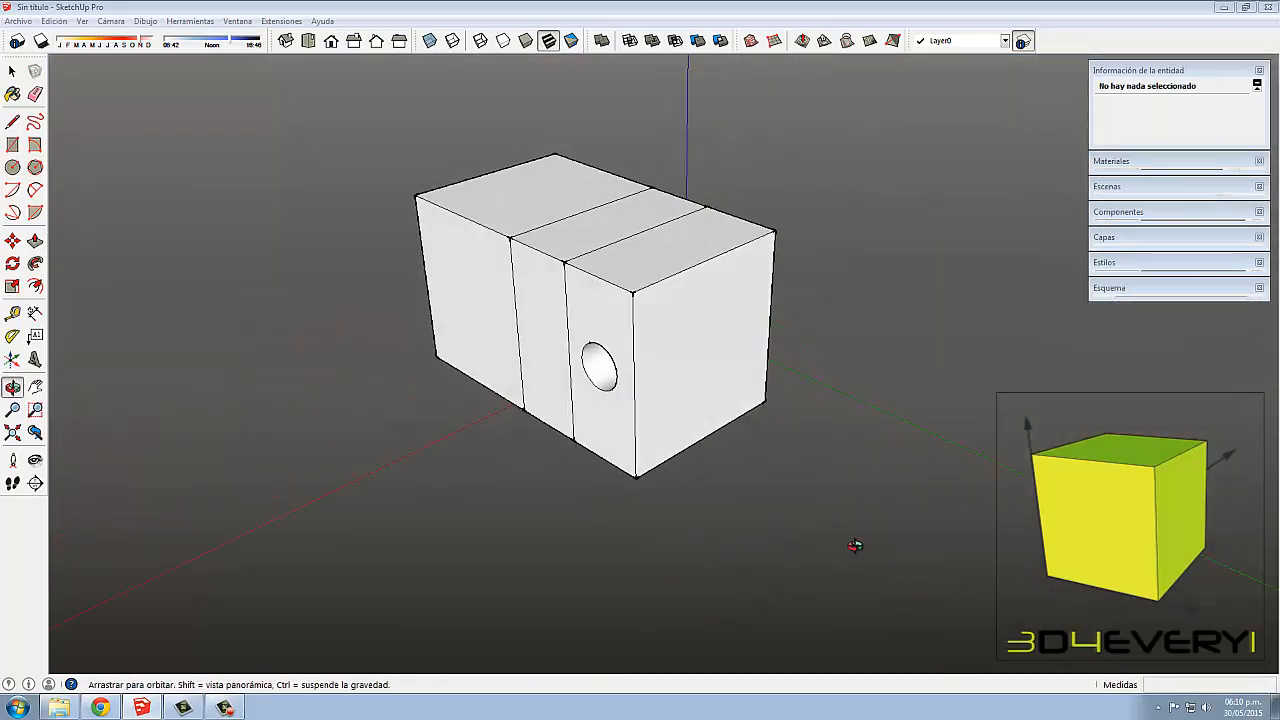
# Draw a rectangle of about 12.85 by 6.76 m on the side face of the middle section.
pyautogui.press('p')
pyautogui.press('r')
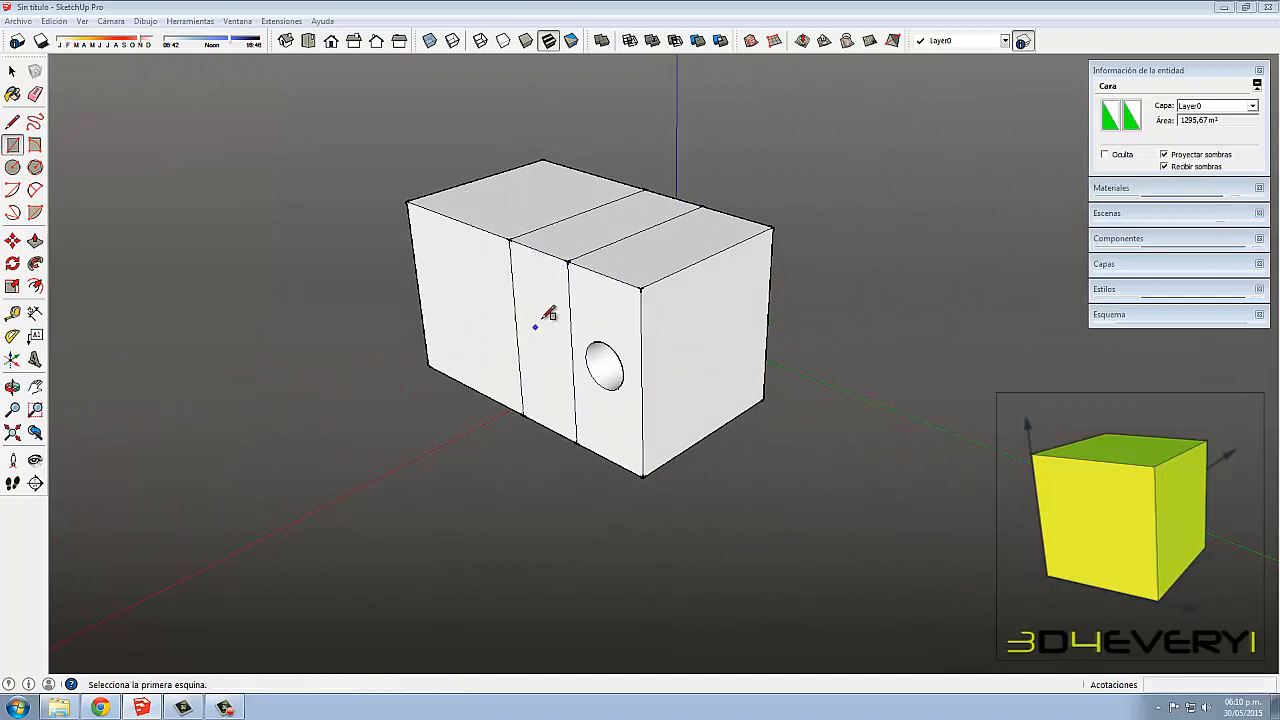
pyautogui.click(540, 312)
pyautogui.click(557, 356)
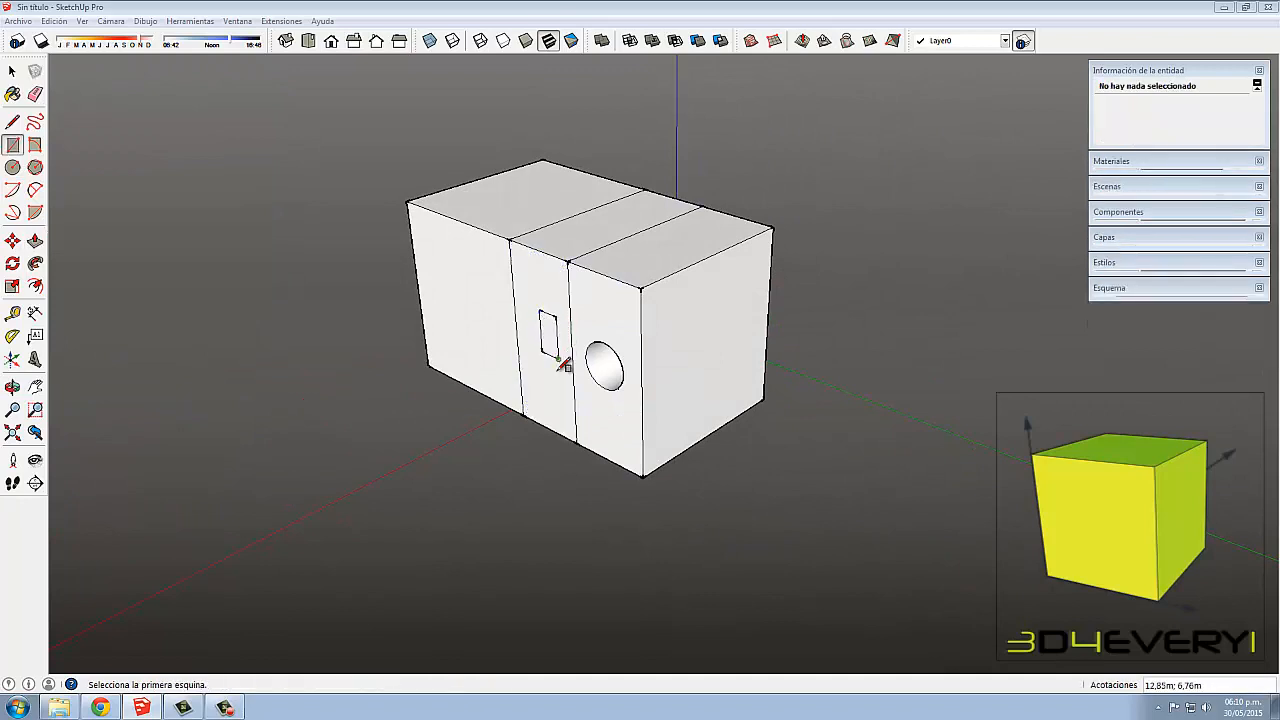
# Push/Pull the rectangle about 55.23 m through the box to cut a rectangular opening, and inspect both openings from each side.
pyautogui.press('p')
pyautogui.click(548, 335)
pyautogui.moveTo(648, 355); pyautogui.dragTo(333, 258, button='middle')
pyautogui.click(716, 255)
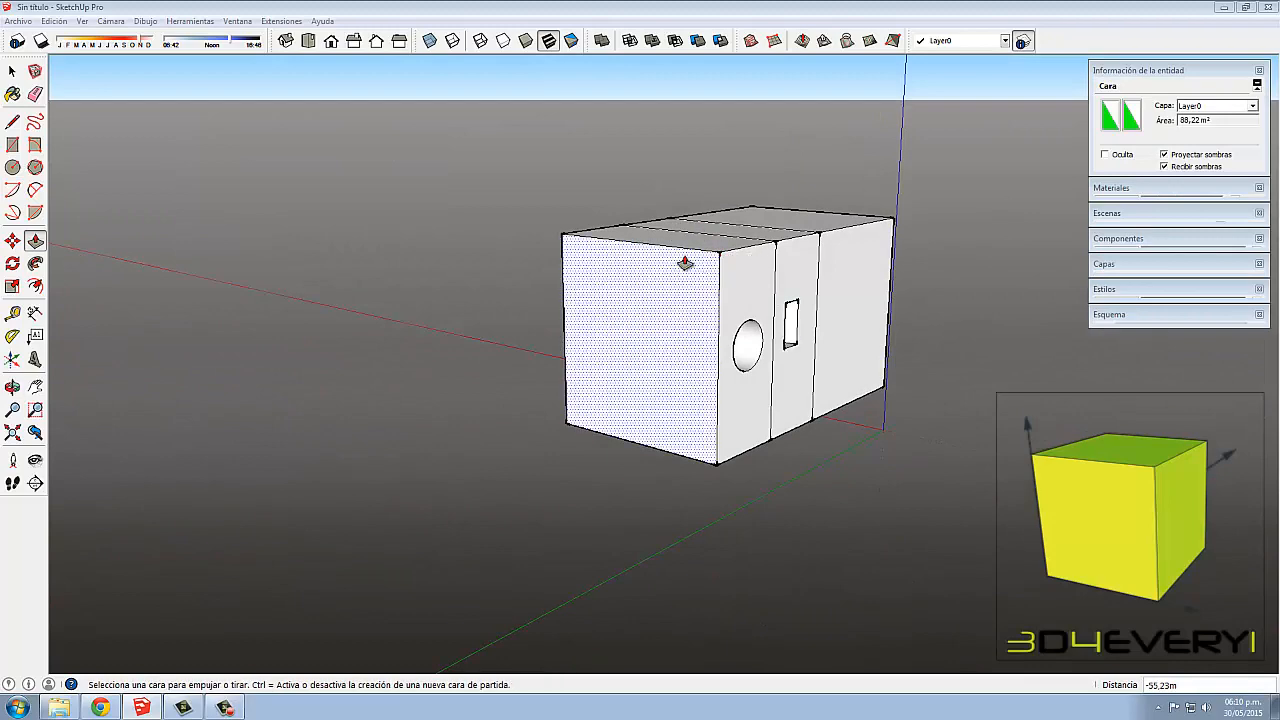
pyautogui.moveTo(775, 403); pyautogui.dragTo(663, 337, button='middle')
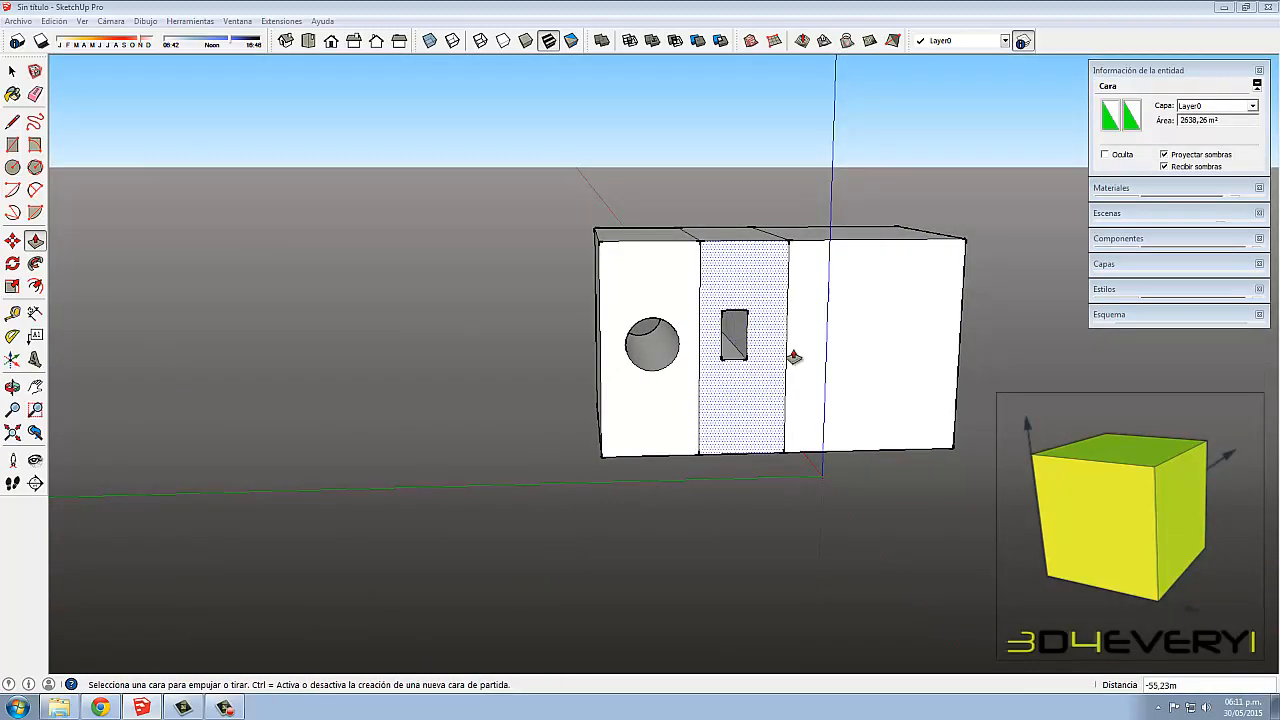
pyautogui.moveTo(791, 357); pyautogui.dragTo(566, 568, button='middle')
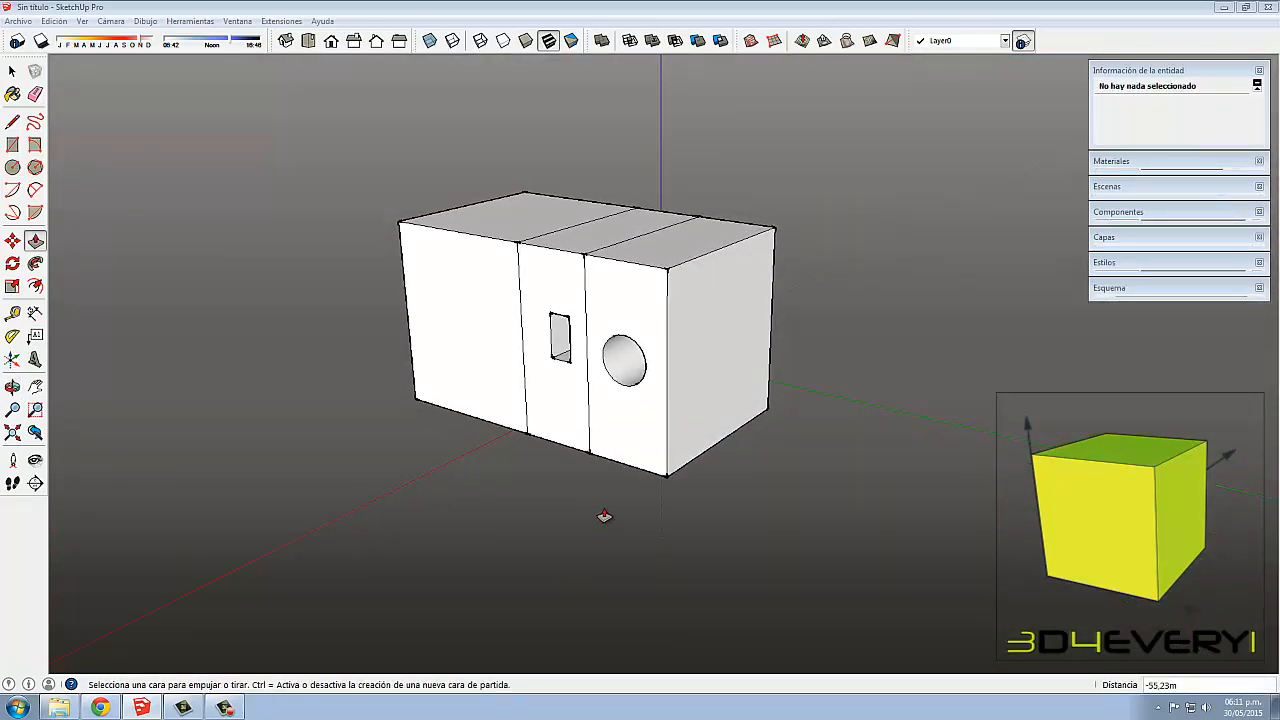
# Draw a diagonal line of about 18.2 m across the outermost section's upper corner and Push/Pull the triangle about 33.51 m inward.
pyautogui.press('l')
pyautogui.click(625, 260)
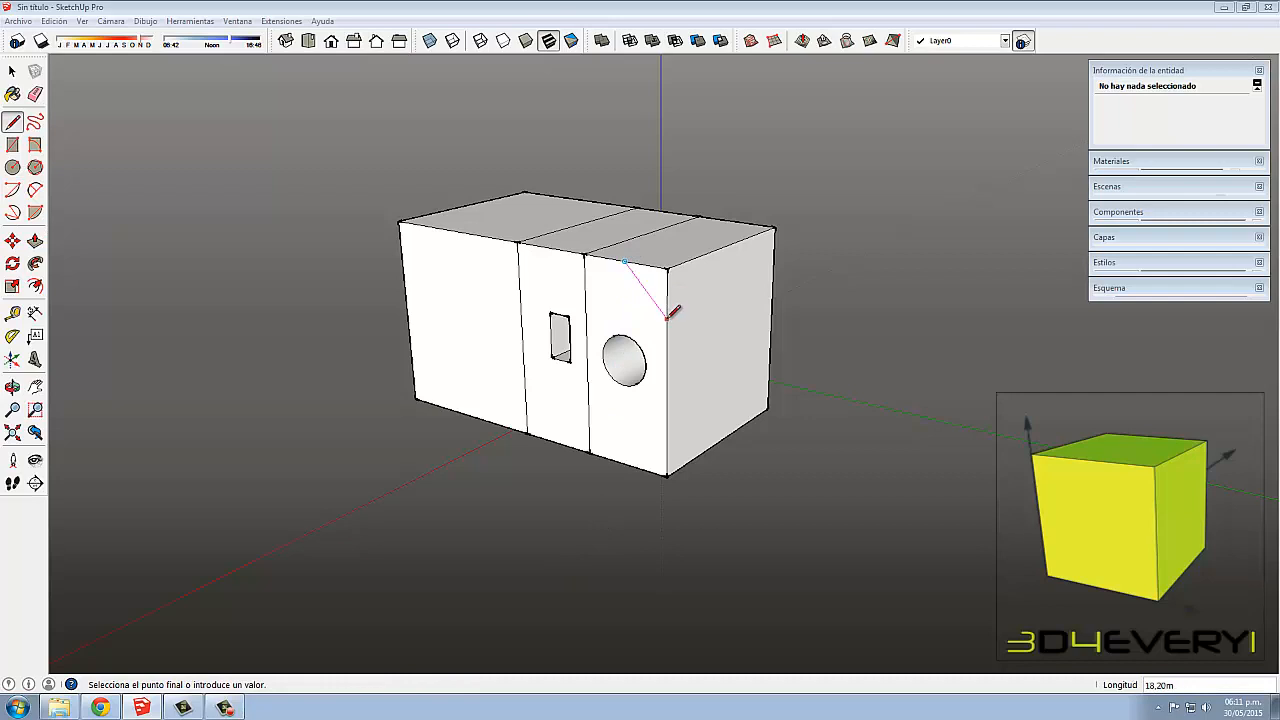
pyautogui.click(667, 320)
pyautogui.press('p')
pyautogui.click(663, 280)
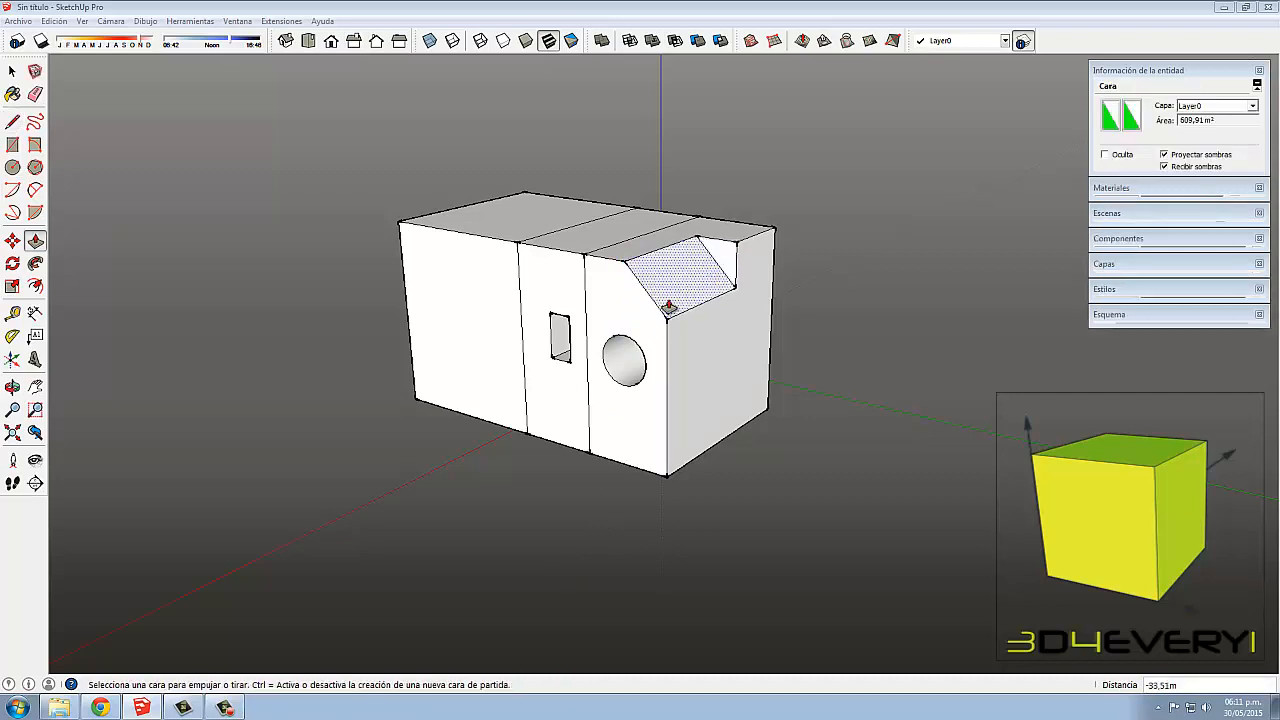
# Draw a circle on the notch's sloped face and Push/Pull it about 49.95 m outward into a slanted cylinder.
pyautogui.press('c')
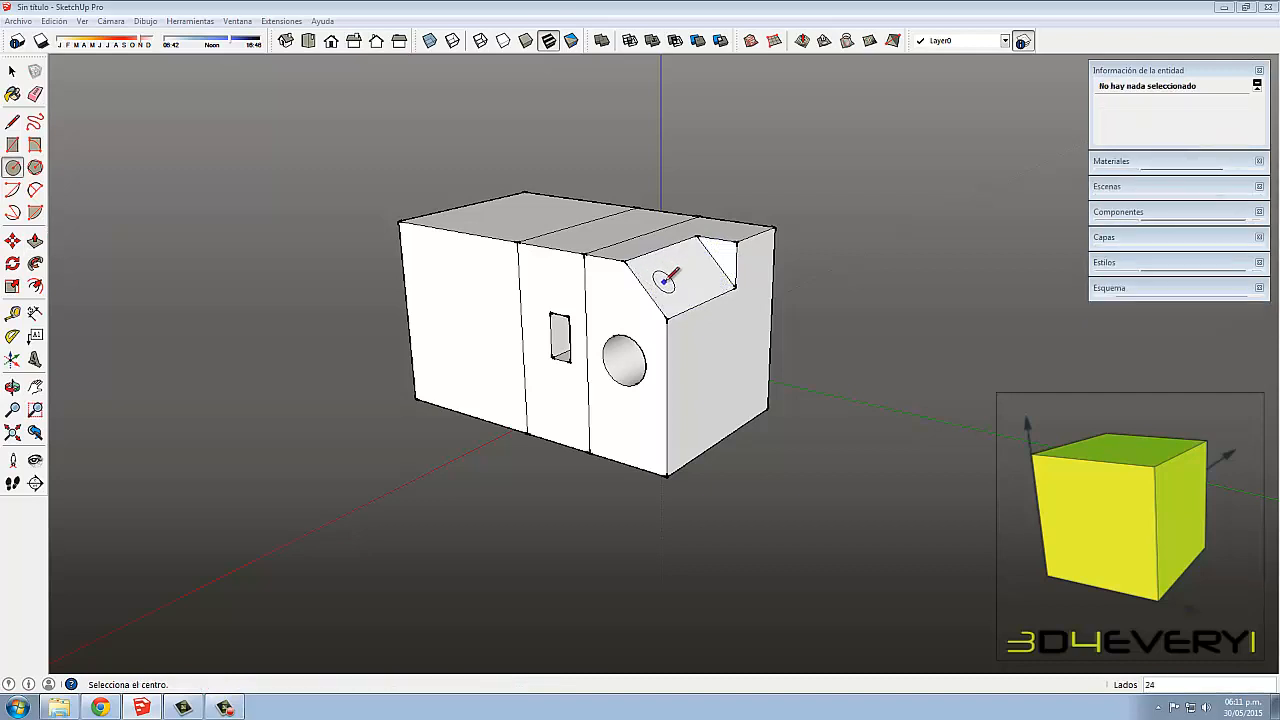
pyautogui.click(664, 282)
pyautogui.click(671, 284)
pyautogui.press('p')
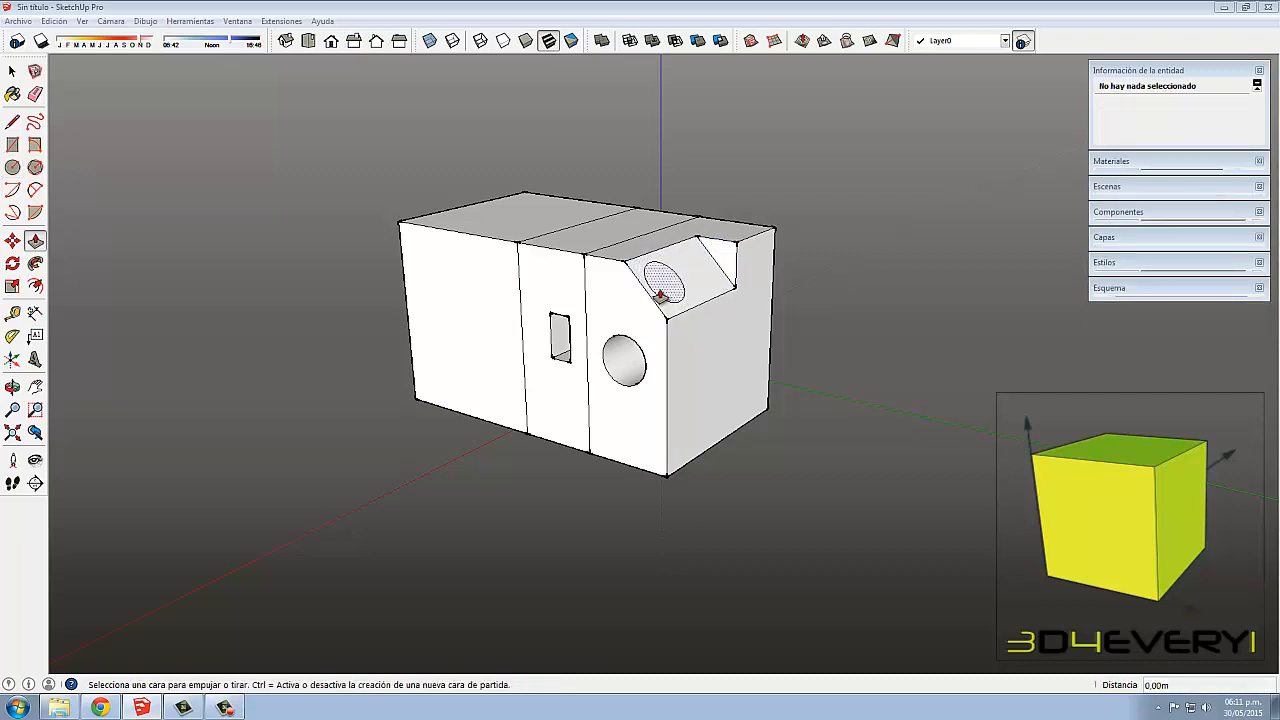
pyautogui.click(665, 282)
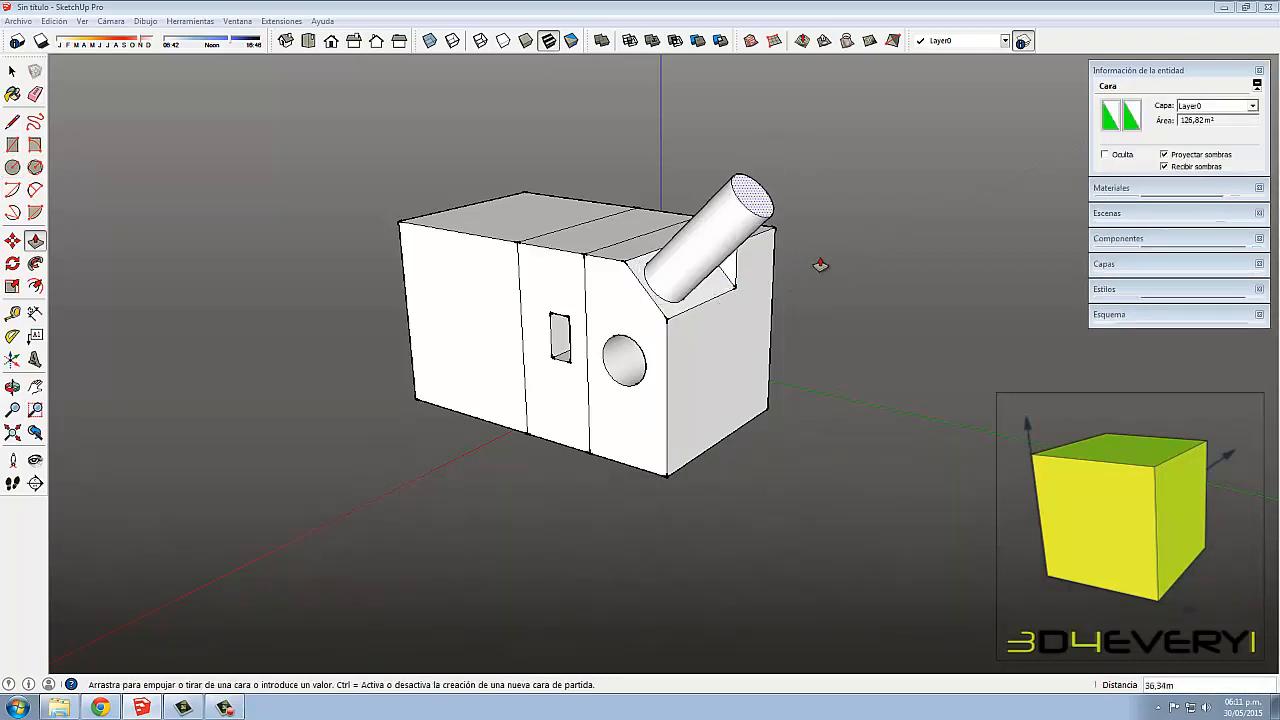
pyautogui.click(855, 240)
pyautogui.moveTo(855, 240); pyautogui.dragTo(733, 265, button='middle')
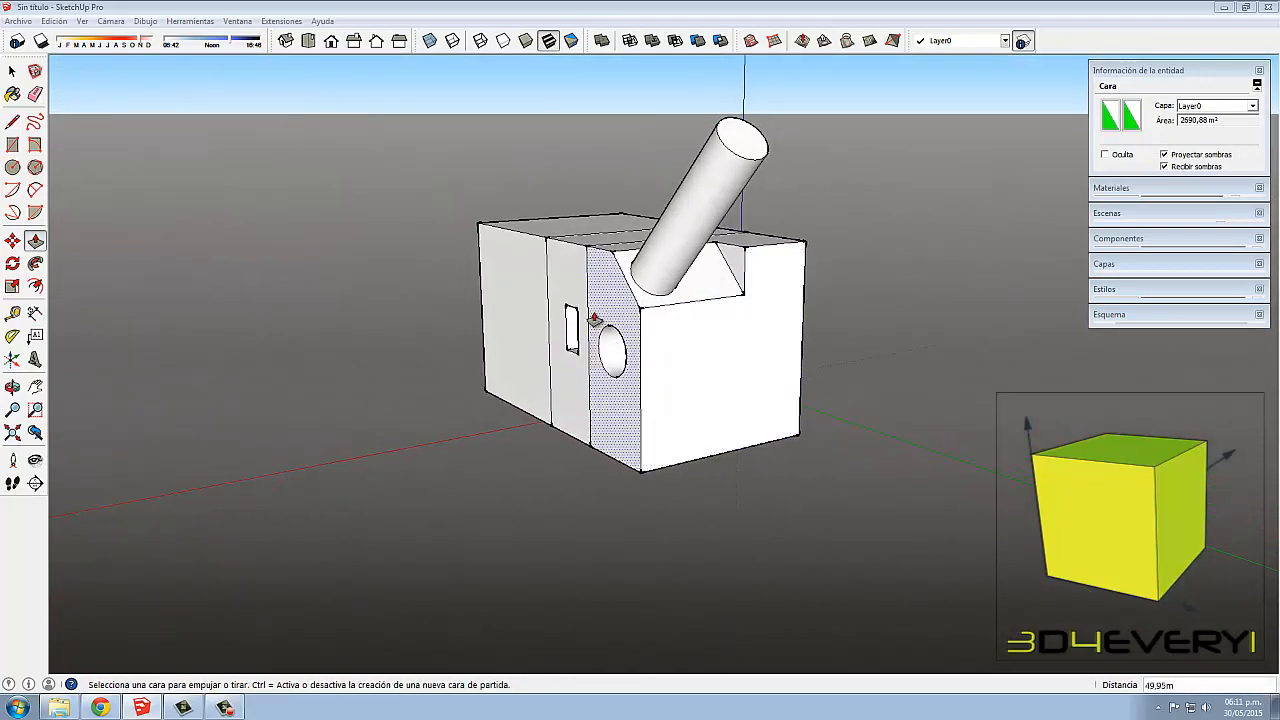
# Push/Pull the notch's triangular end face about 18.60 m forward, up to the base of the slanted cylinder.
pyautogui.click(733, 265)
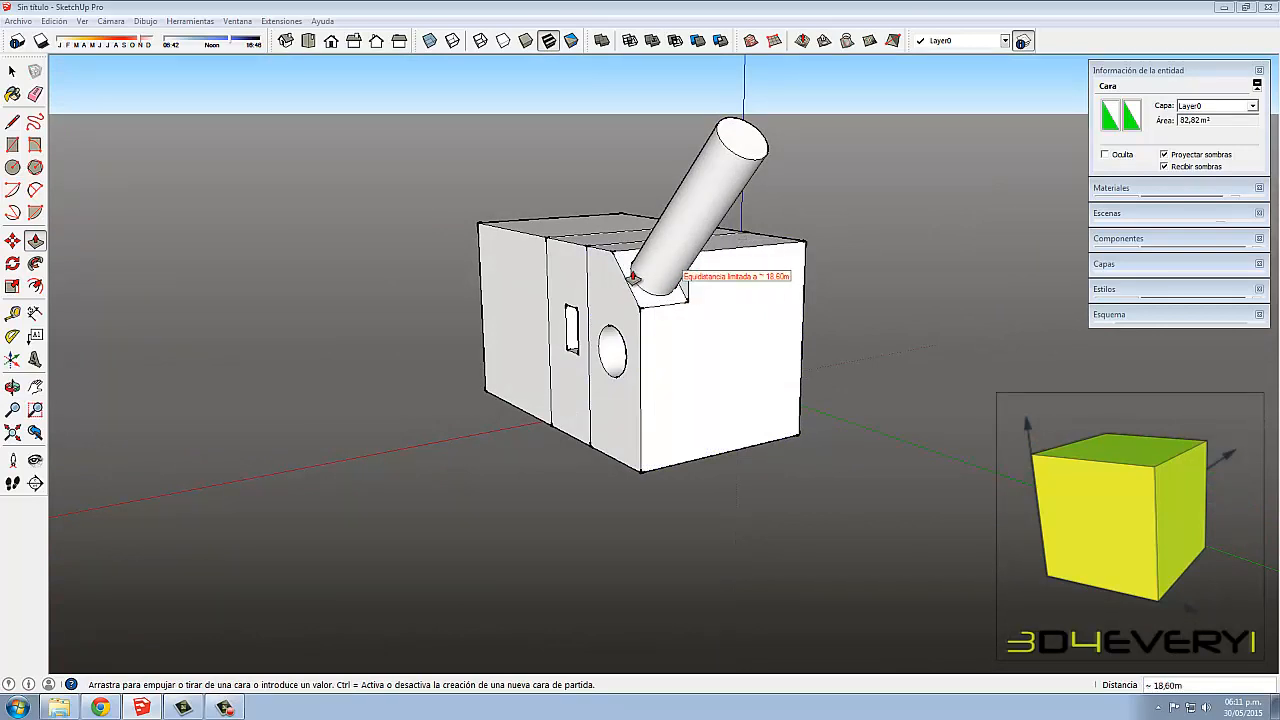
pyautogui.scroll(3, 707, 330)
pyautogui.moveTo(714, 306)
pyautogui.mouseDown(button='middle')
pyautogui.moveTo(634, 349)
pyautogui.moveTo(632, 260)
pyautogui.mouseUp(button='middle')
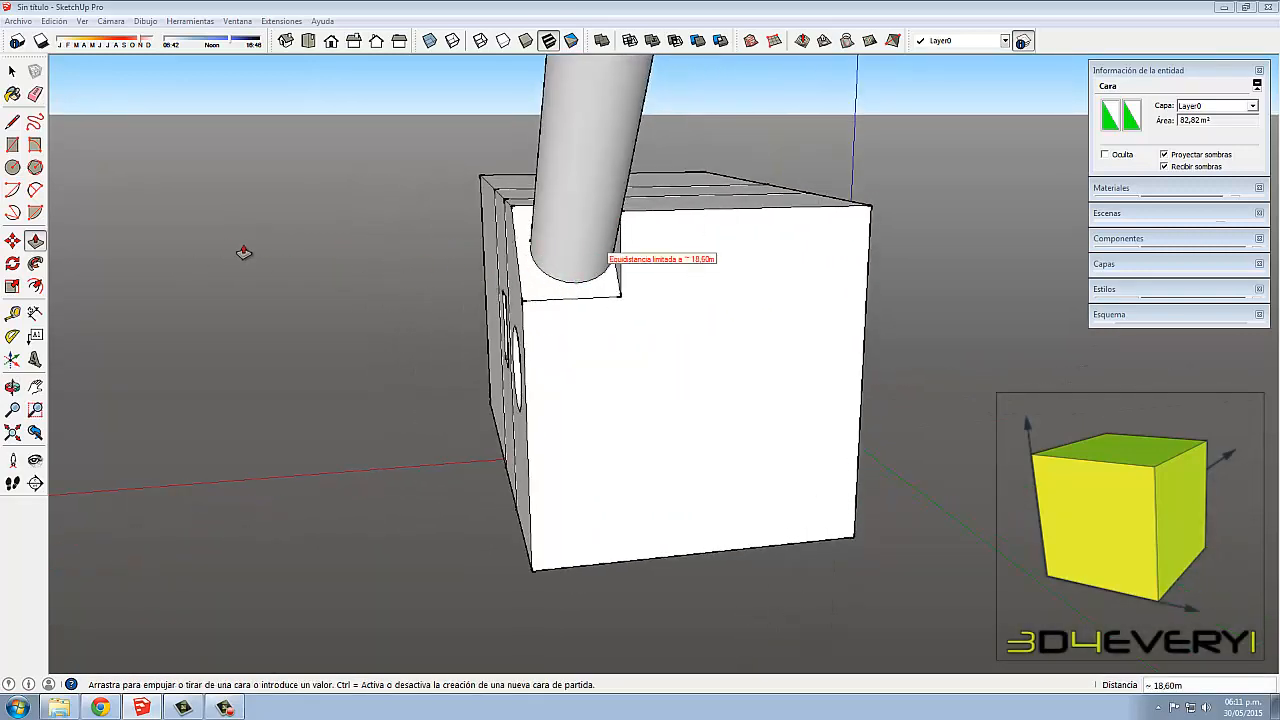
pyautogui.moveTo(668, 286); pyautogui.dragTo(734, 277, button='middle')
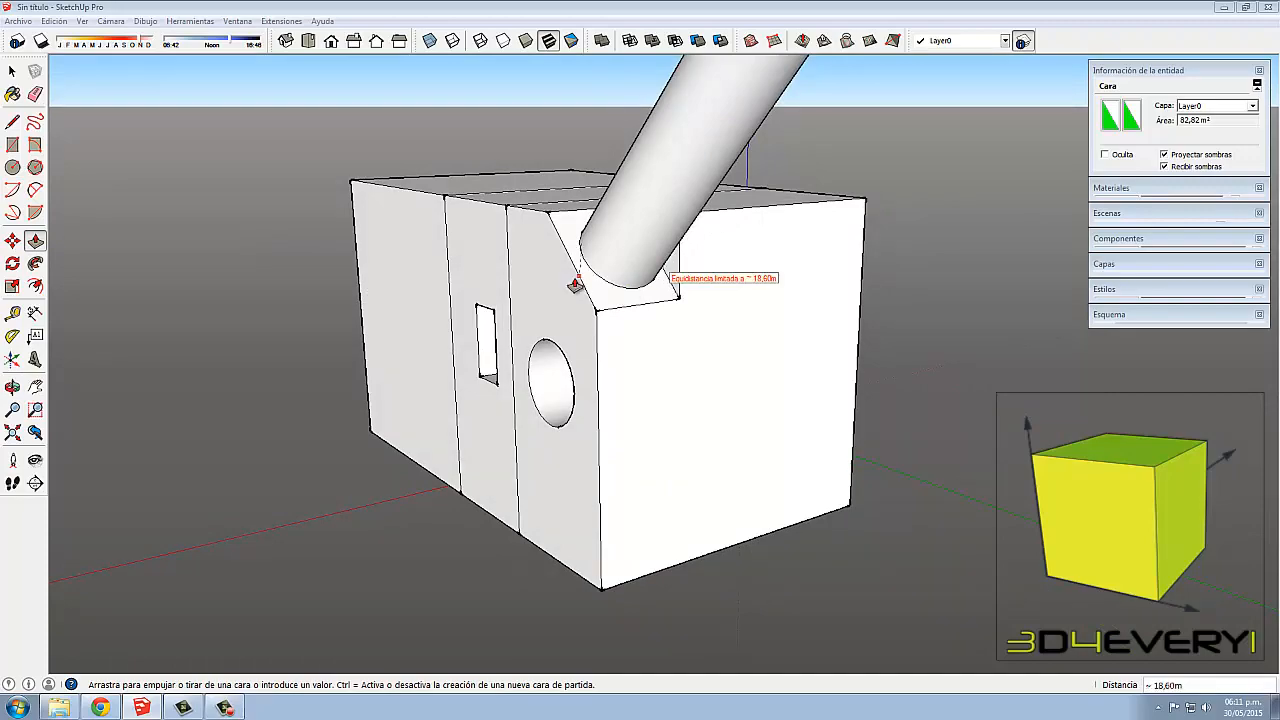
pyautogui.click(597, 320)
pyautogui.moveTo(700, 337); pyautogui.dragTo(670, 270, button='middle')
pyautogui.click(653, 261)
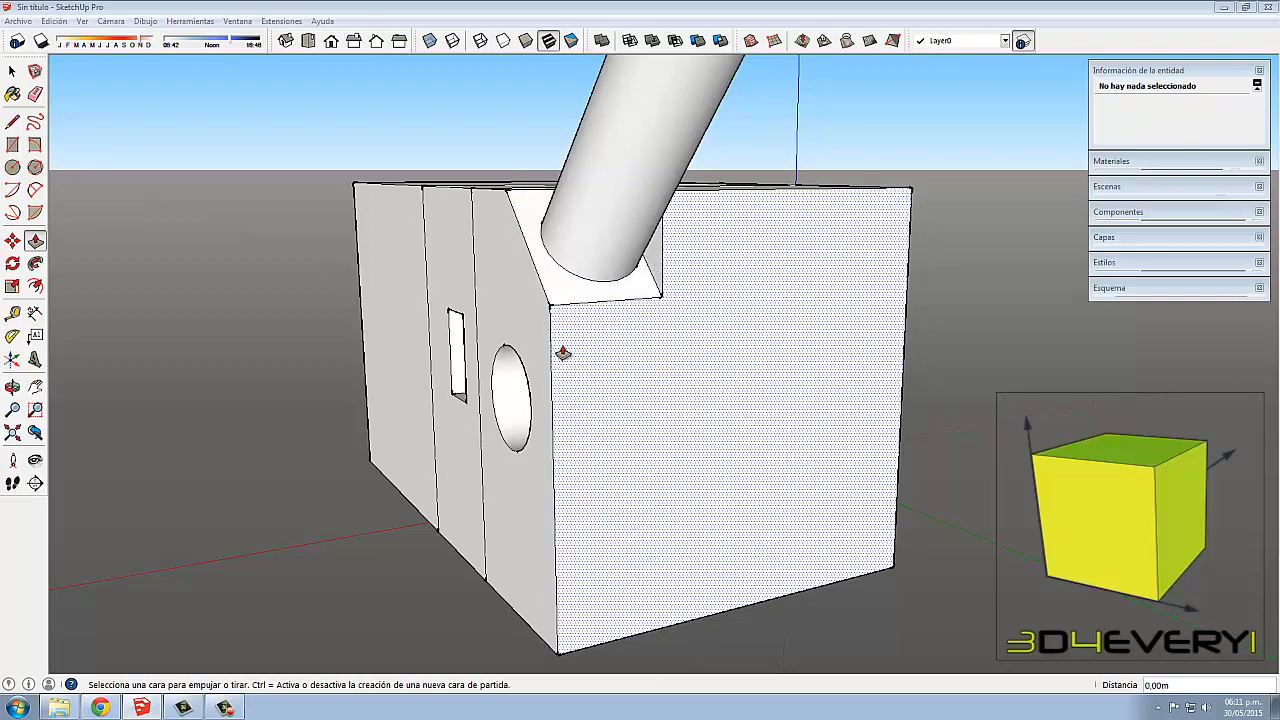
# Push/Pull the slanted cylinder's end face about 17.75 m inward and back outward about 22.80 m.
pyautogui.moveTo(563, 352); pyautogui.dragTo(884, 396, button='middle')
pyautogui.scroll(-4, 684, 326)
pyautogui.moveTo(724, 338); pyautogui.dragTo(735, 248, button='middle')
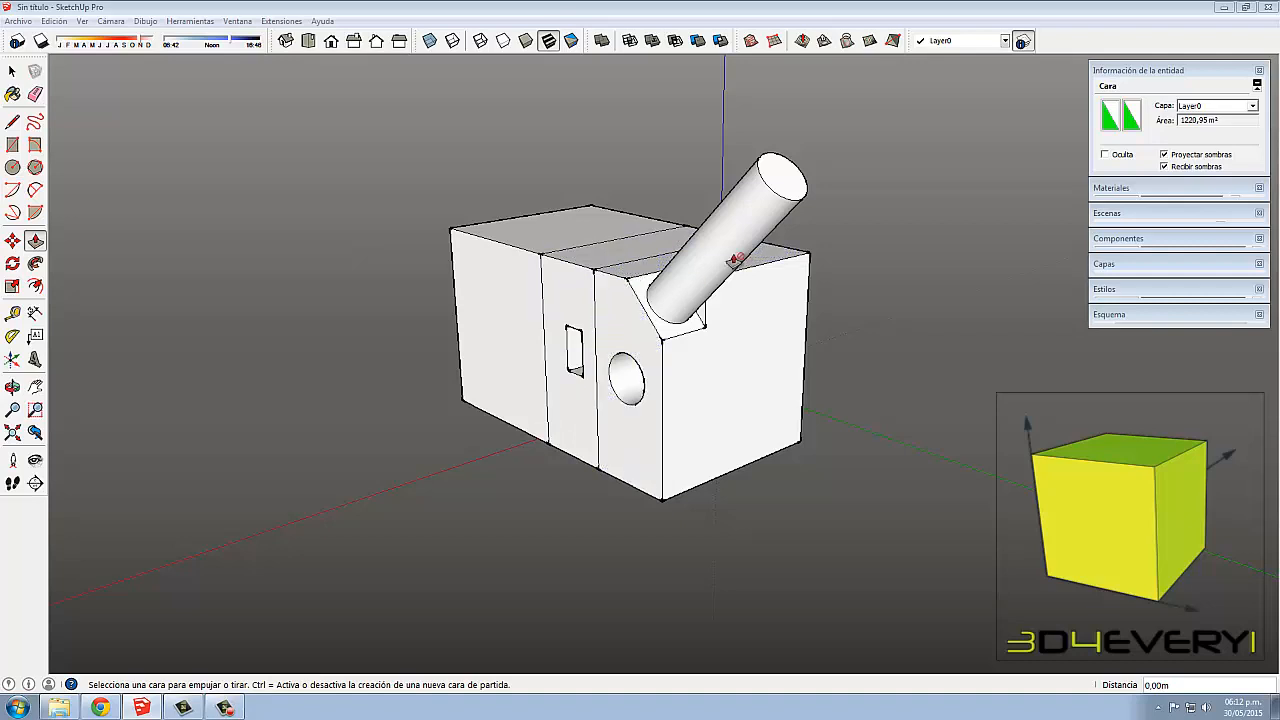
pyautogui.click(787, 183)
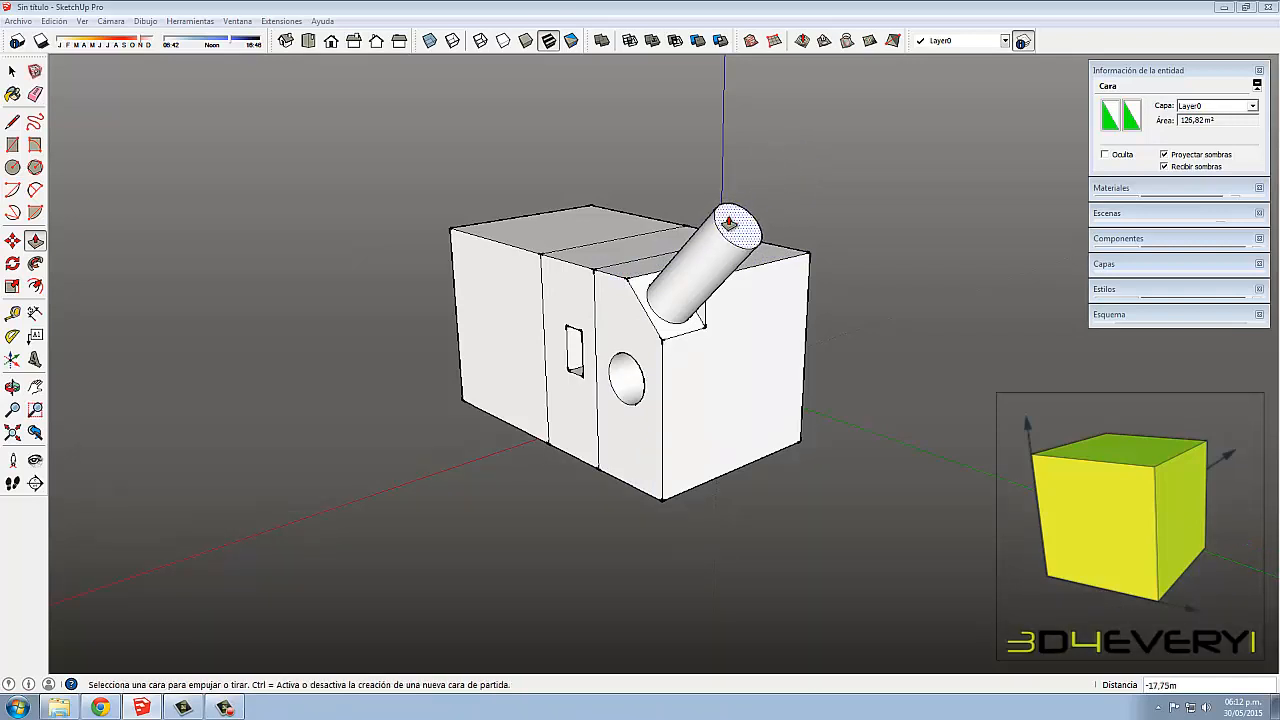
pyautogui.click(760, 245)
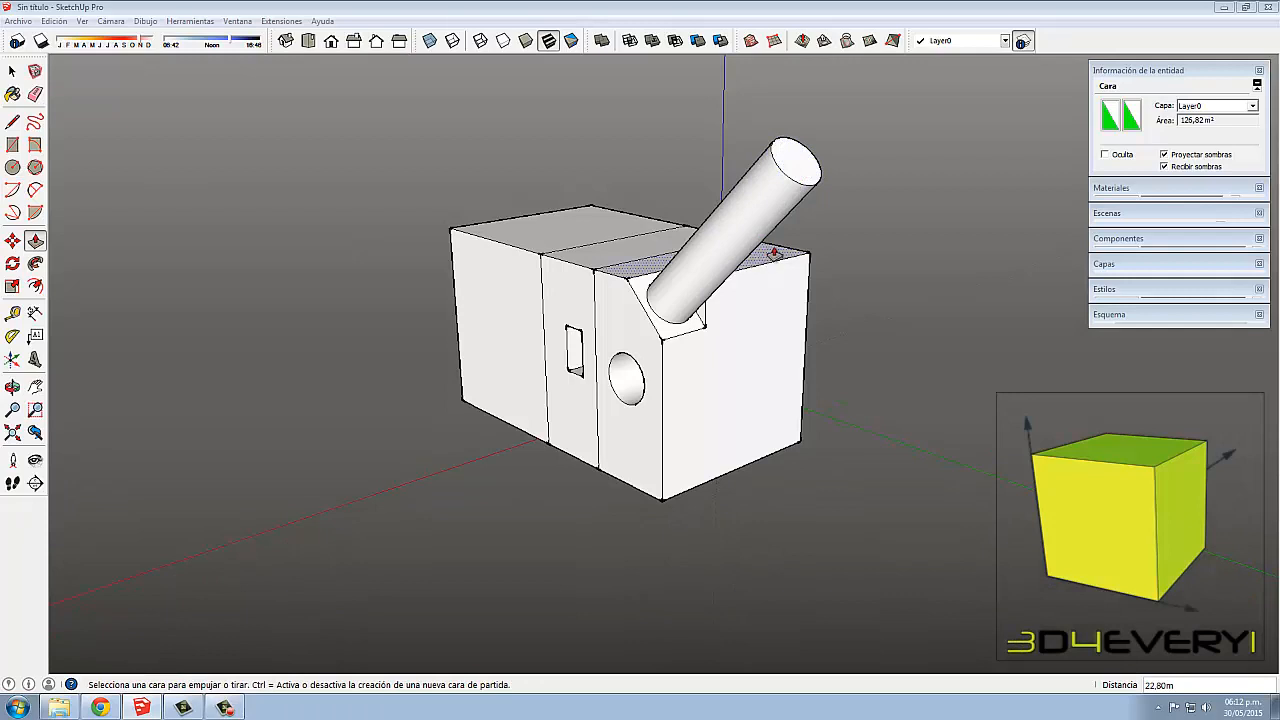
# Offset the outline of the box's notched end face about 8.84 m inward.
pyautogui.moveTo(762, 270); pyautogui.dragTo(780, 331, button='middle')
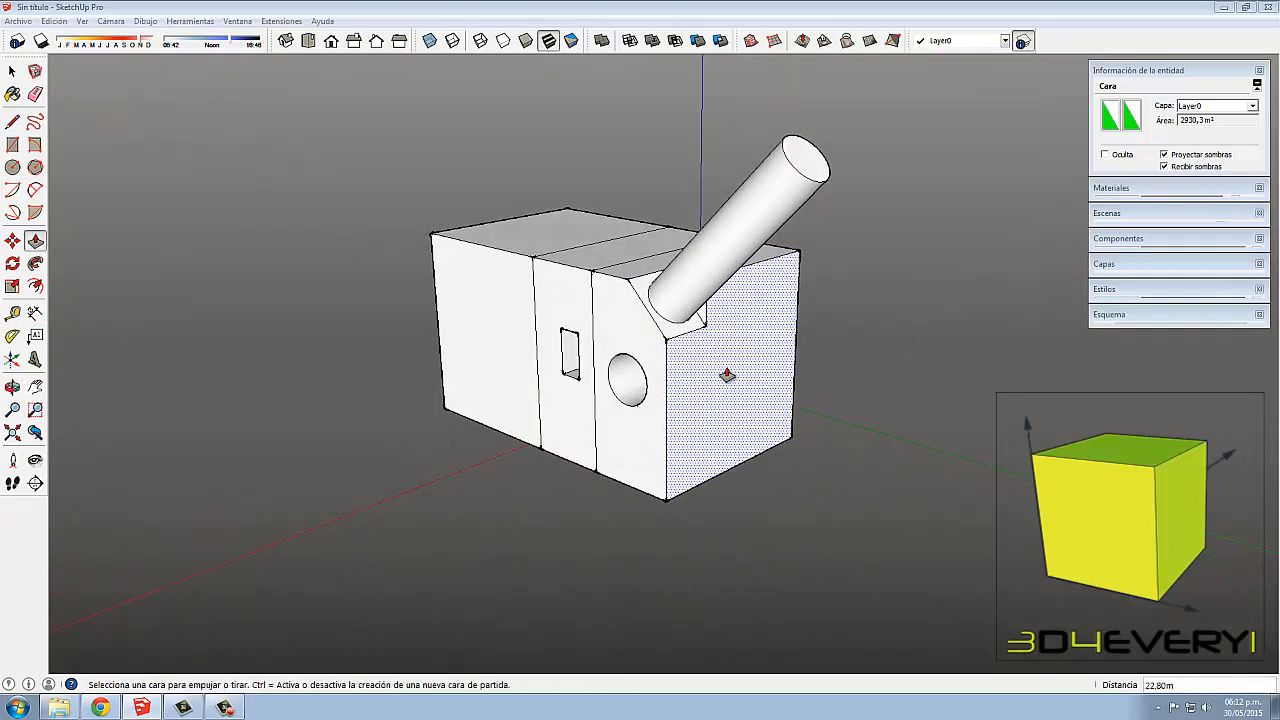
pyautogui.scroll(1, 727, 375)
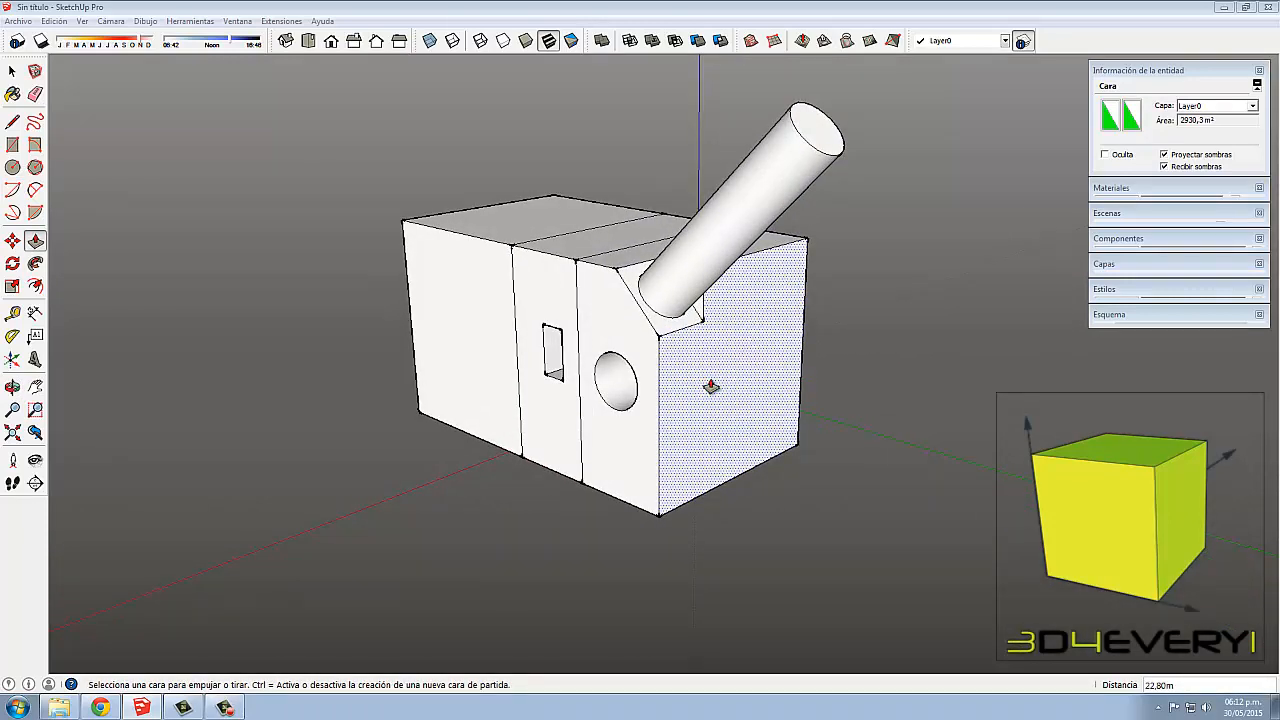
pyautogui.press('space')
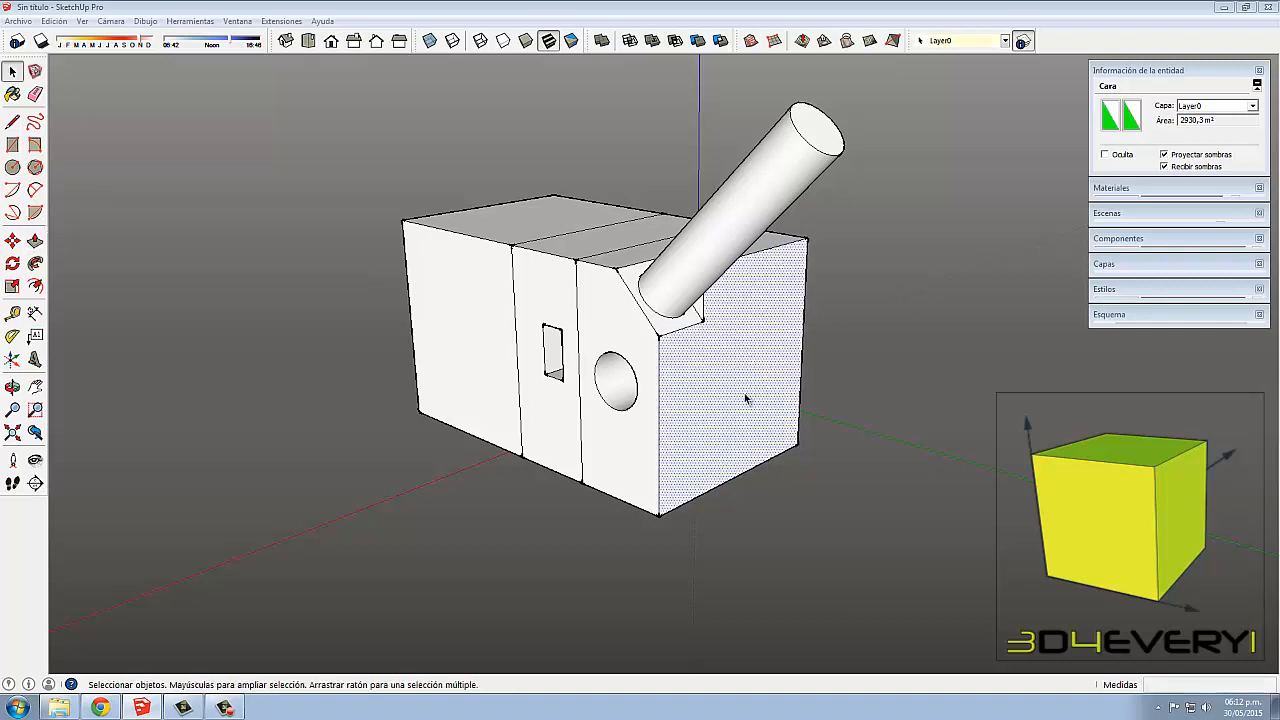
pyautogui.scroll(-1, 731, 423)
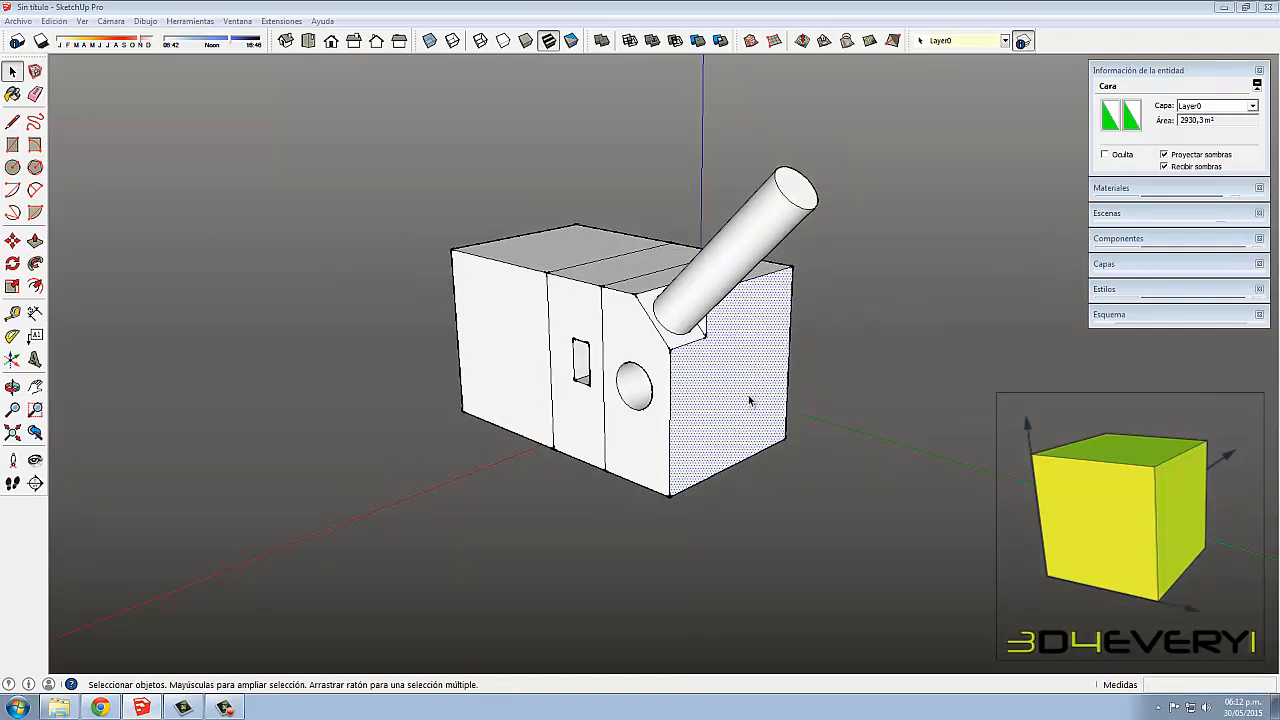
pyautogui.press('f')
pyautogui.click(766, 392)
pyautogui.click(766, 408)
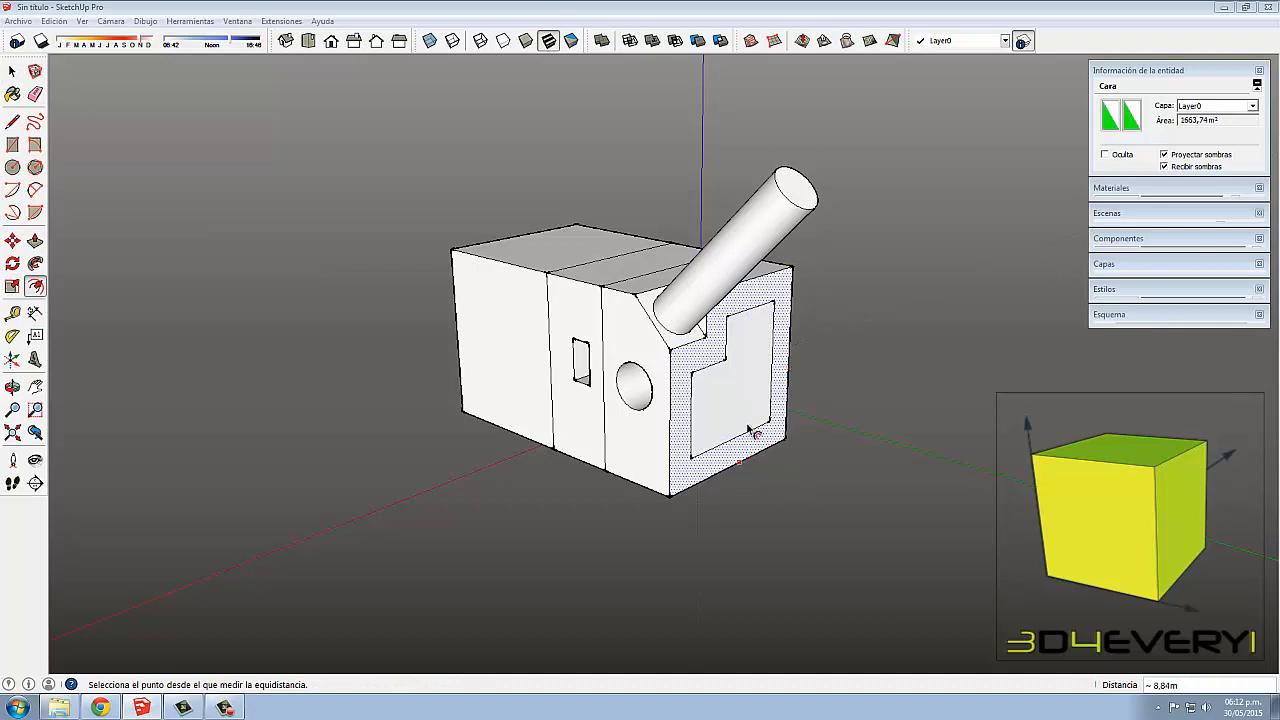
# Select the inner face of the offset outline on the box's end and start Push/Pull on it.
pyautogui.press('p')
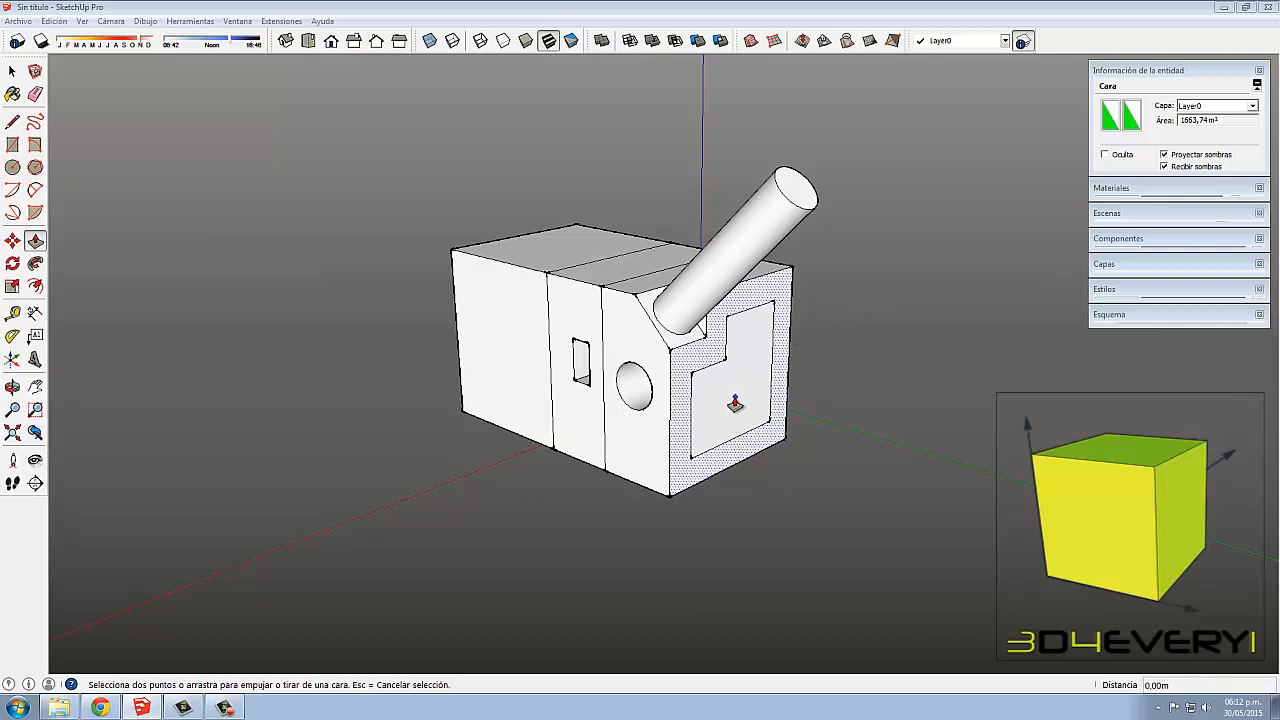
pyautogui.press('space')
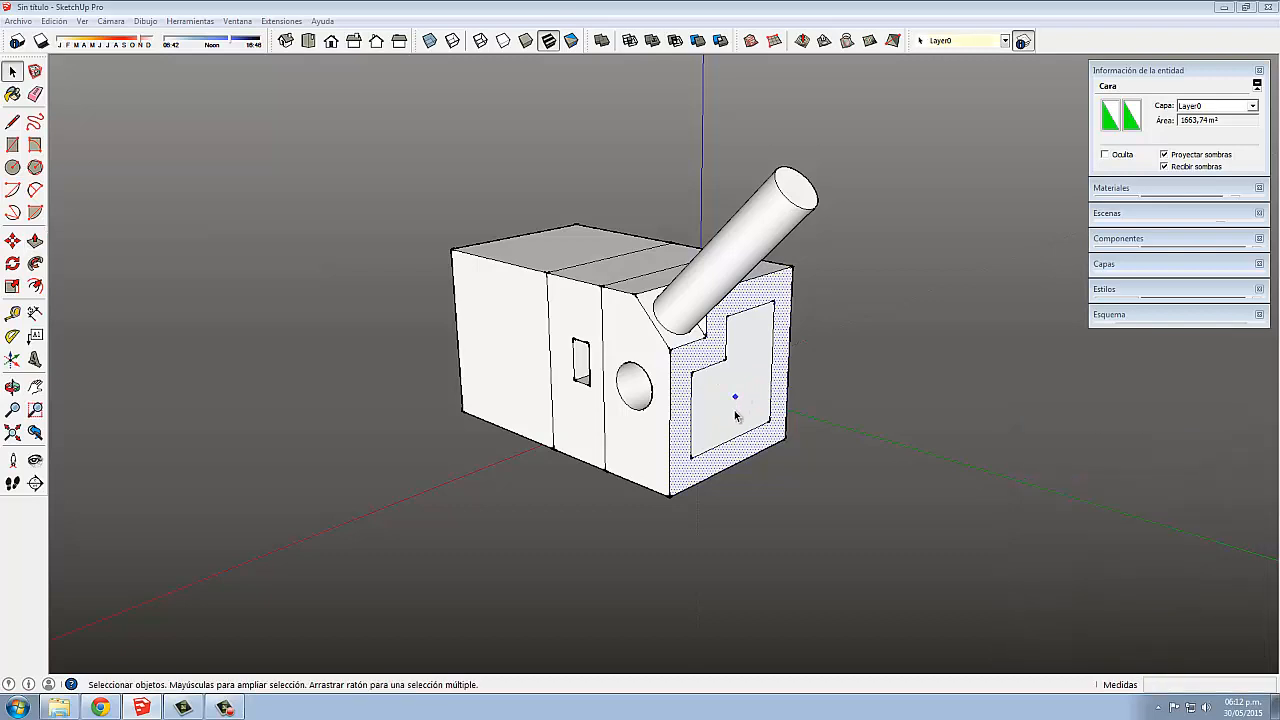
pyautogui.click(718, 433)
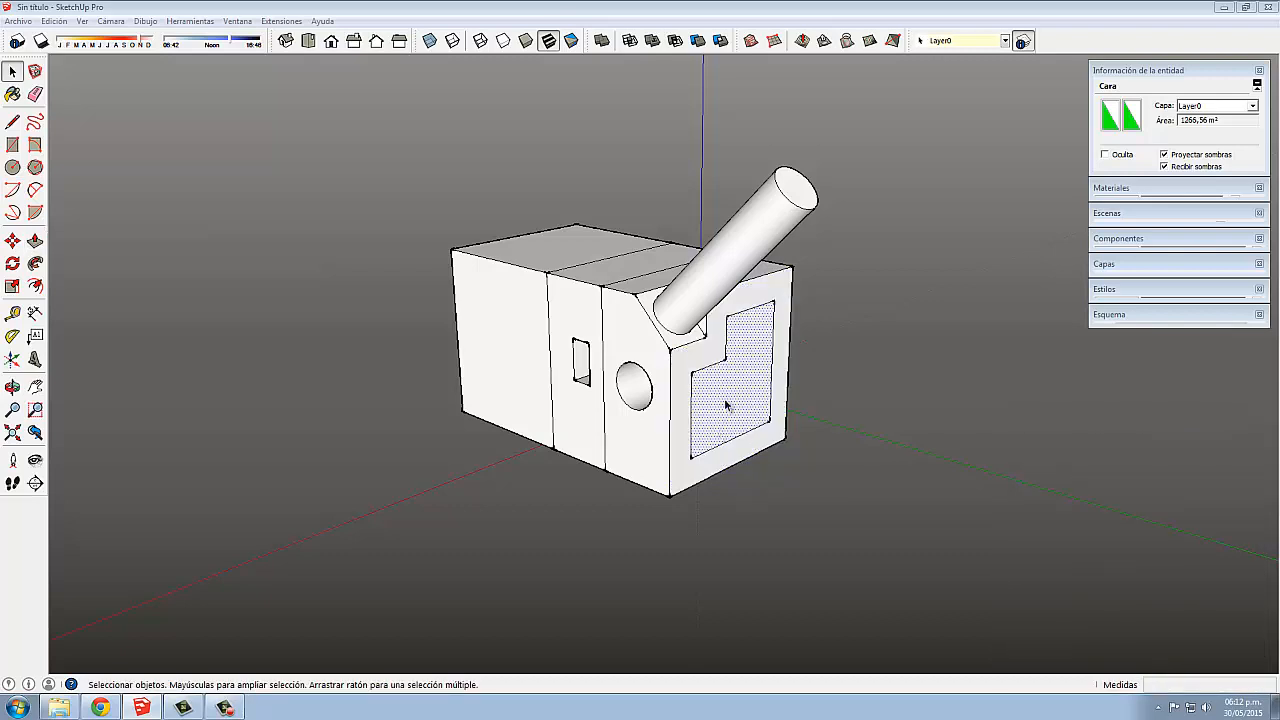
pyautogui.press('p')
pyautogui.click(724, 406)
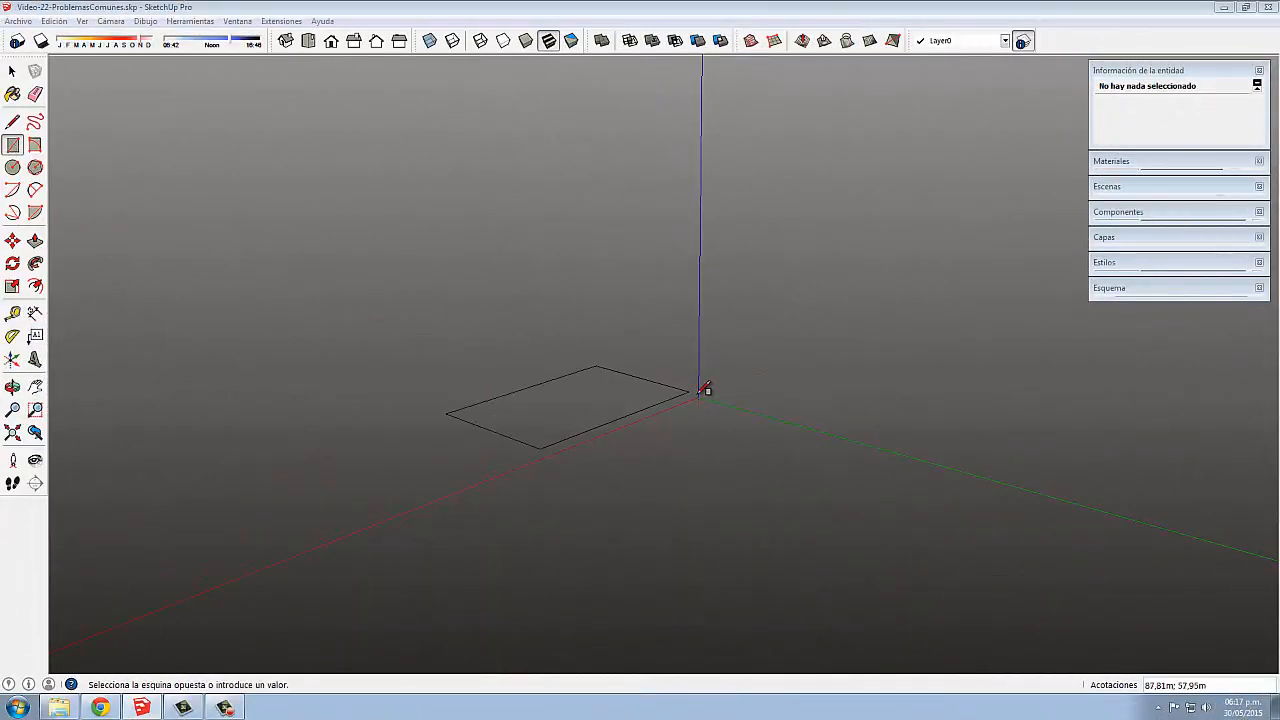
# Draw a ground rectangle of about 88.98 by 81.77 m around the origin and Push/Pull it up about 22.55 m.
pyautogui.click(735, 402)
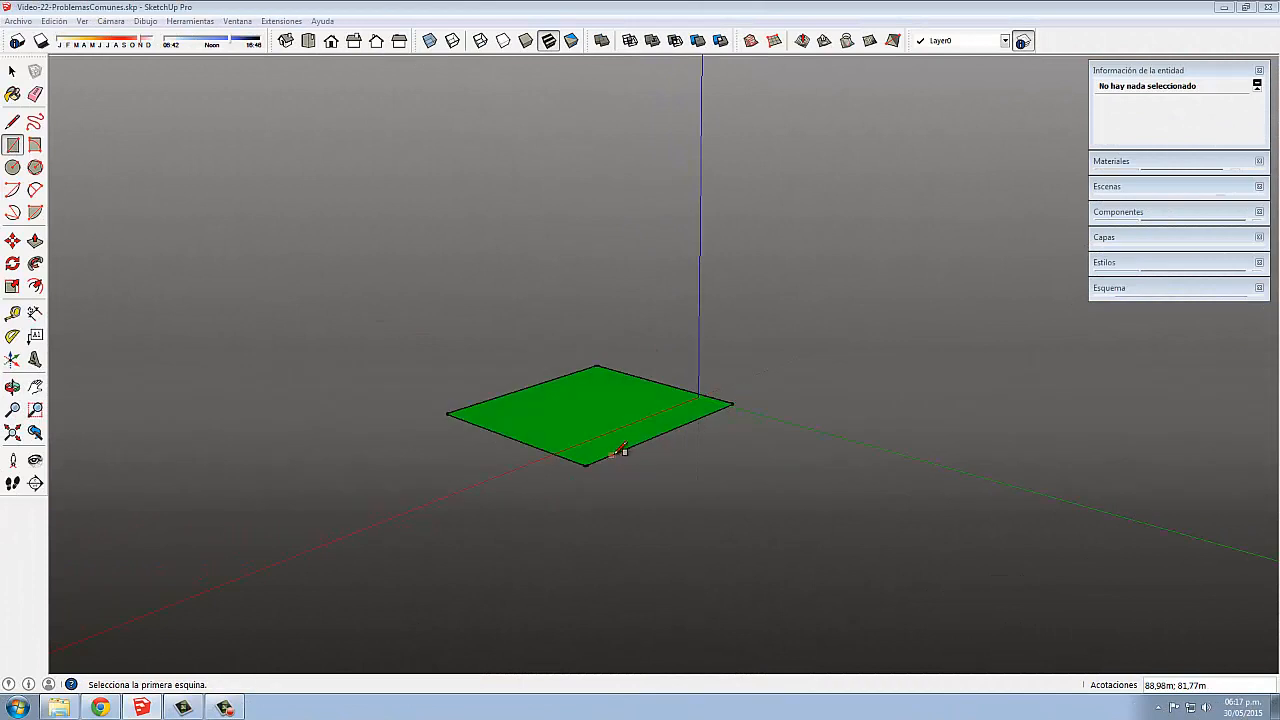
pyautogui.moveTo(612, 459); pyautogui.dragTo(603, 456, button='middle')
pyautogui.scroll(2, 604, 411)
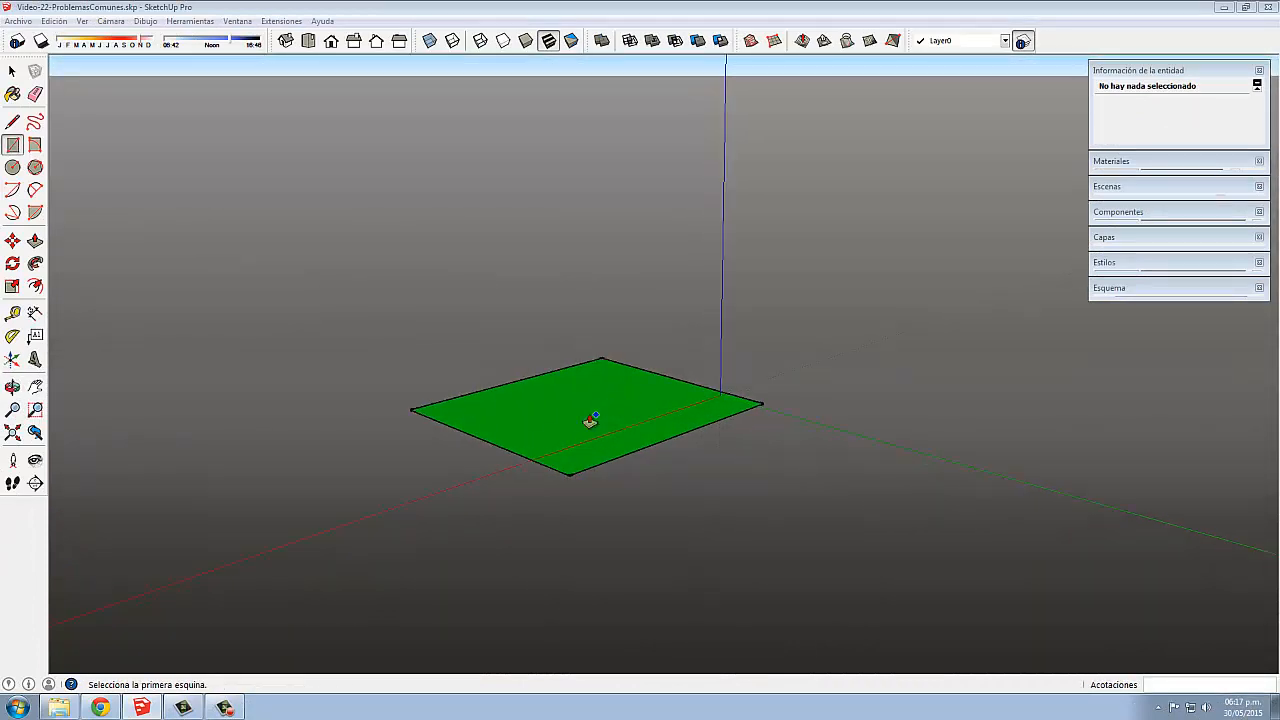
pyautogui.press('p')
pyautogui.click(590, 421)
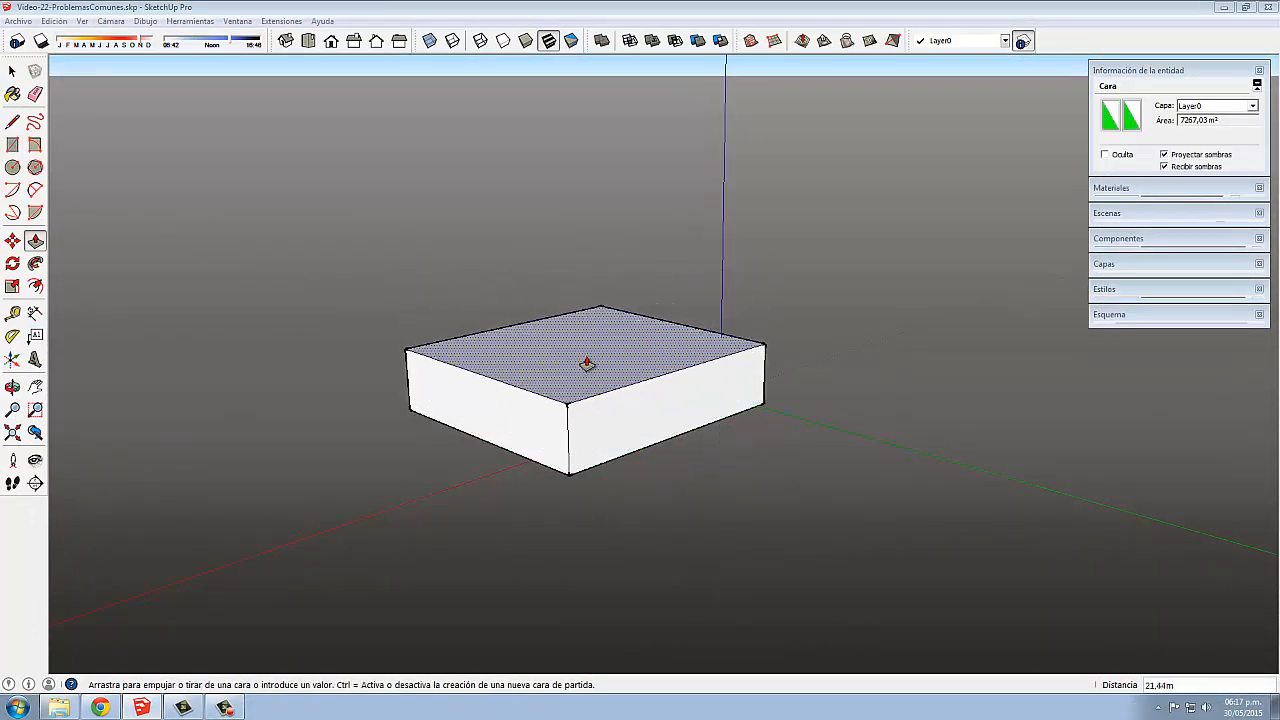
pyautogui.click(584, 364)
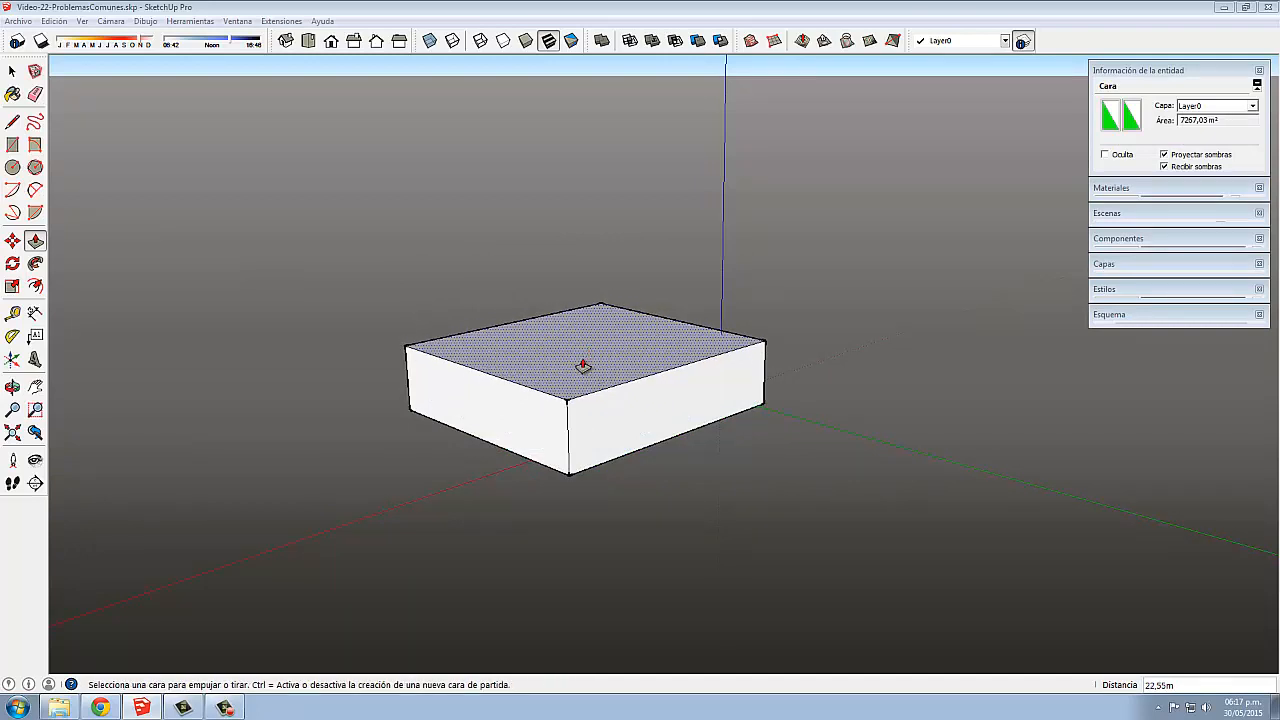
# Push/Pull the box's top face upward three times as new stacked sections, the second about 17.25 m and the third about 14.88 m high.
pyautogui.click(584, 365)
pyautogui.click(585, 335)
pyautogui.click(586, 337)
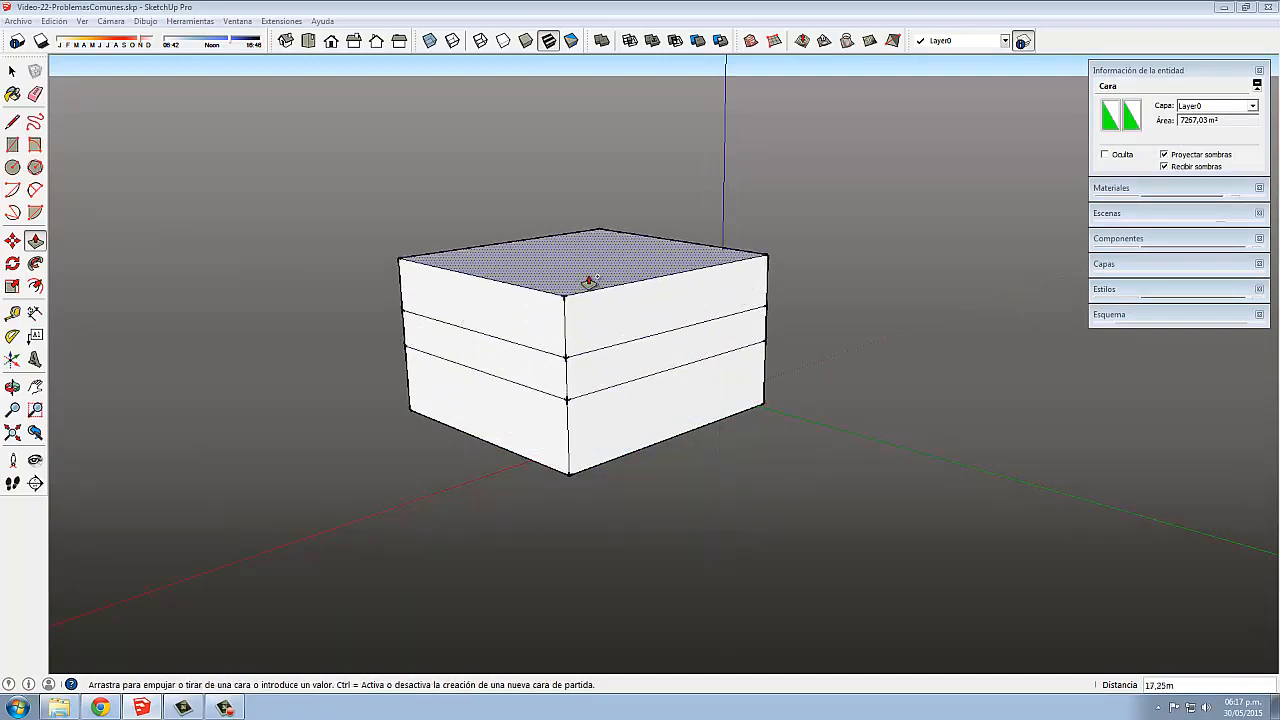
pyautogui.click(590, 282)
pyautogui.click(590, 282)
pyautogui.click(586, 229)
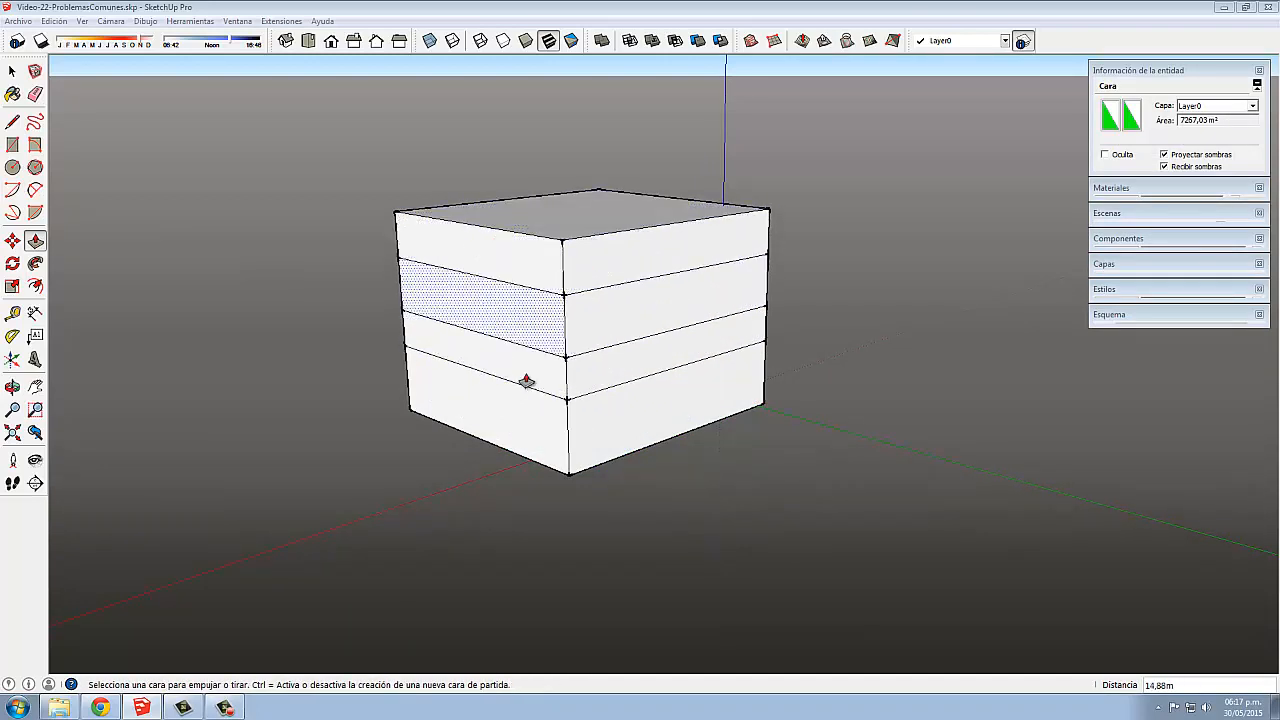
# Undo the stacked sections and the box's first extrusion, and Push/Pull the ground rectangle up about 77.29 m.
pyautogui.hotkey('ctrl', 'z')
pyautogui.hotkey('ctrl', 'z')
pyautogui.hotkey('ctrl', 'z')
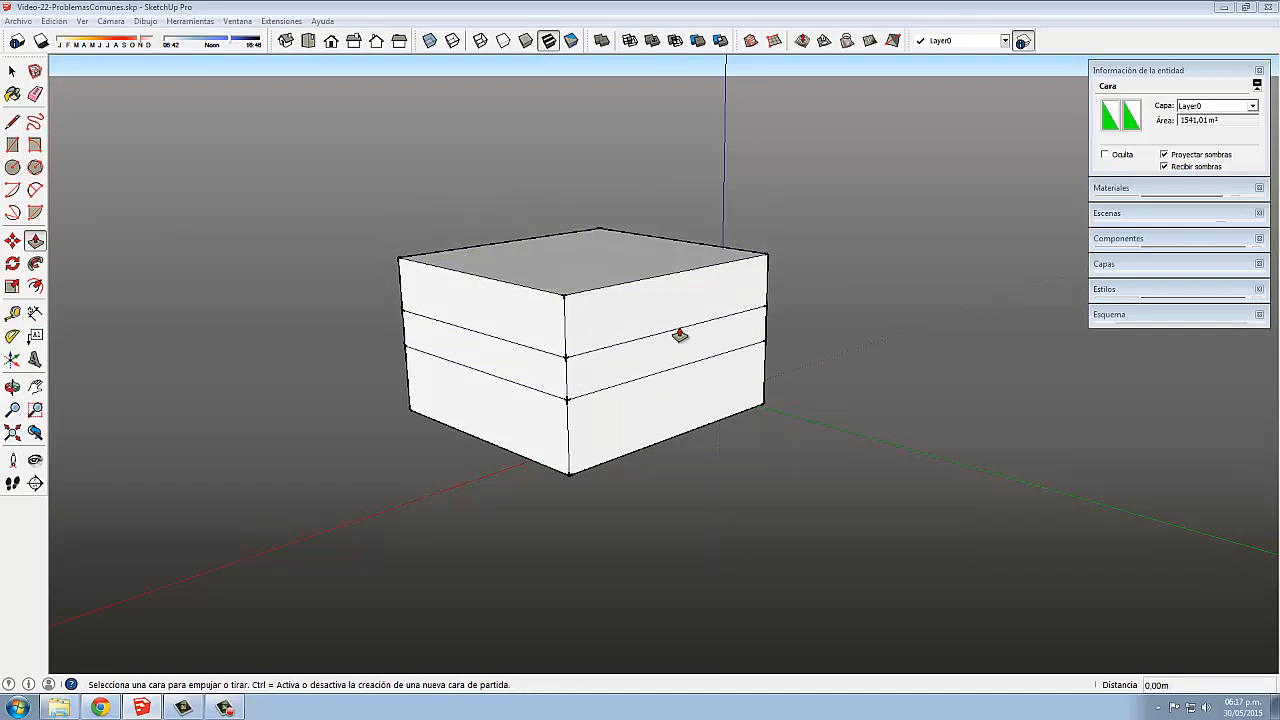
pyautogui.hotkey('ctrl', 'z')
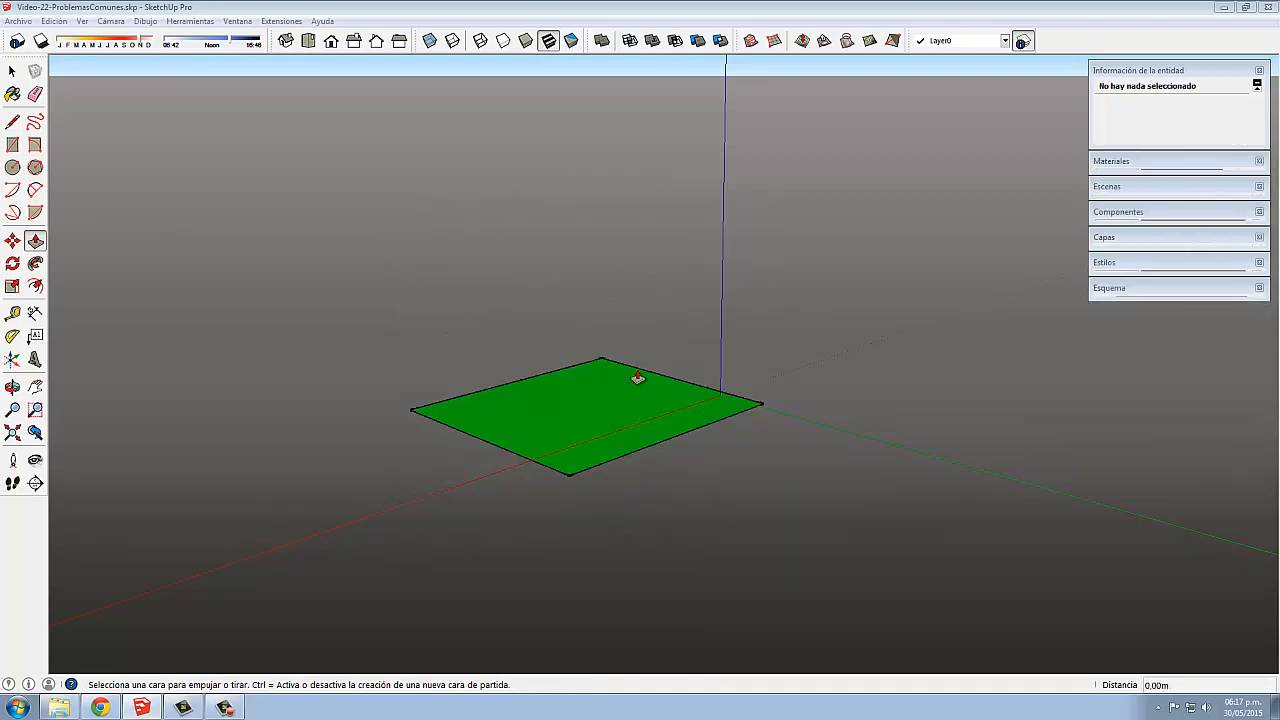
pyautogui.click(617, 421)
pyautogui.click(639, 188)
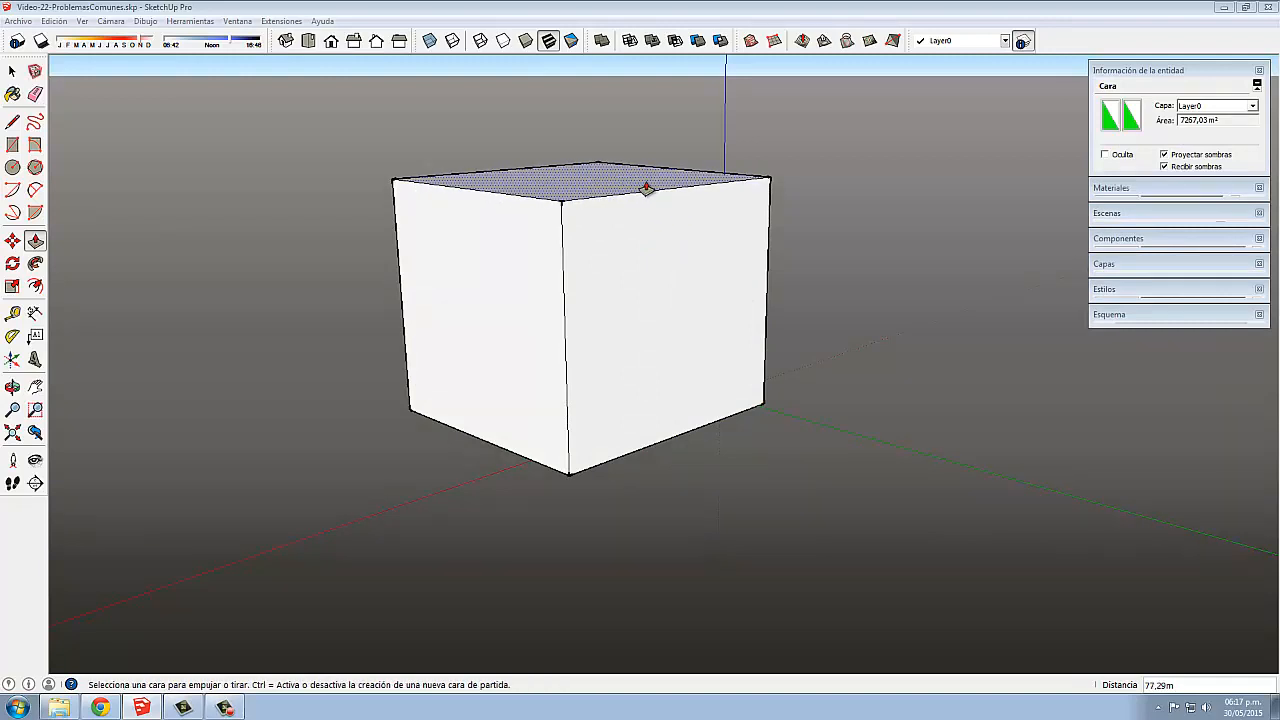
pyautogui.moveTo(838, 249); pyautogui.dragTo(860, 252, button='middle')
pyautogui.press('Escape')
pyautogui.press('p')
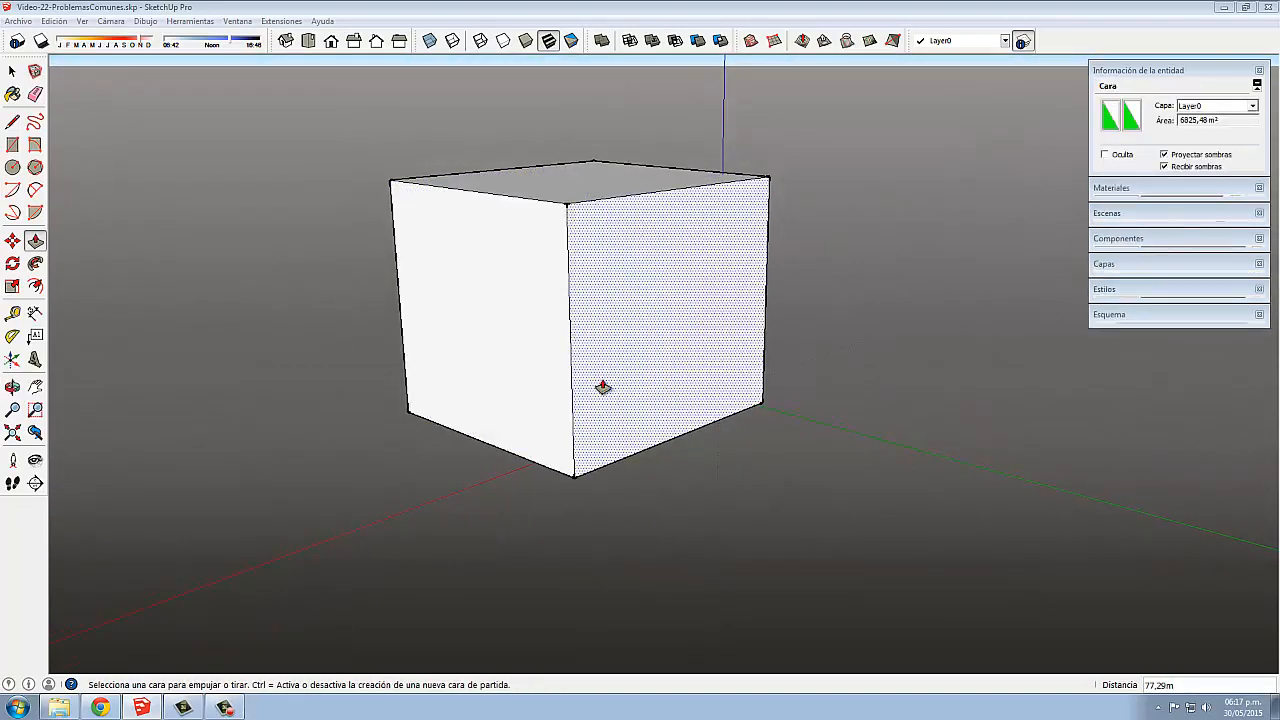
pyautogui.scroll(-1, 605, 215)
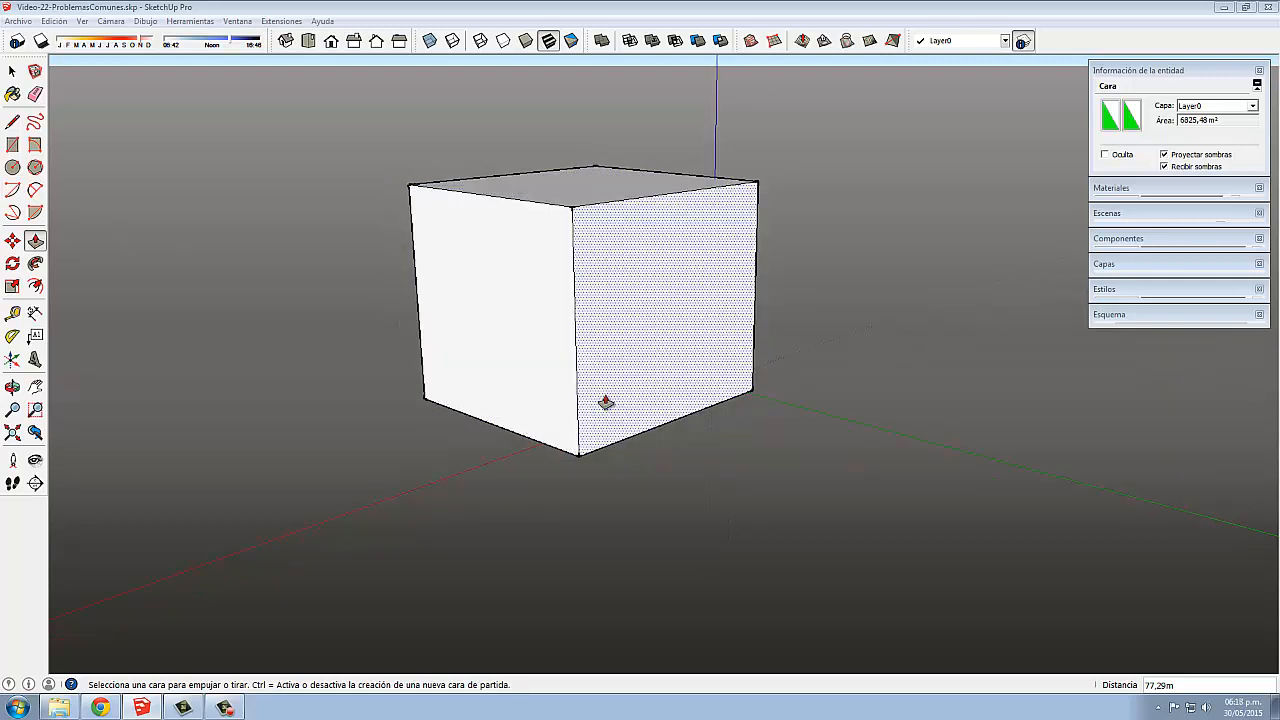
pyautogui.moveTo(643, 401); pyautogui.dragTo(615, 411, button='middle')
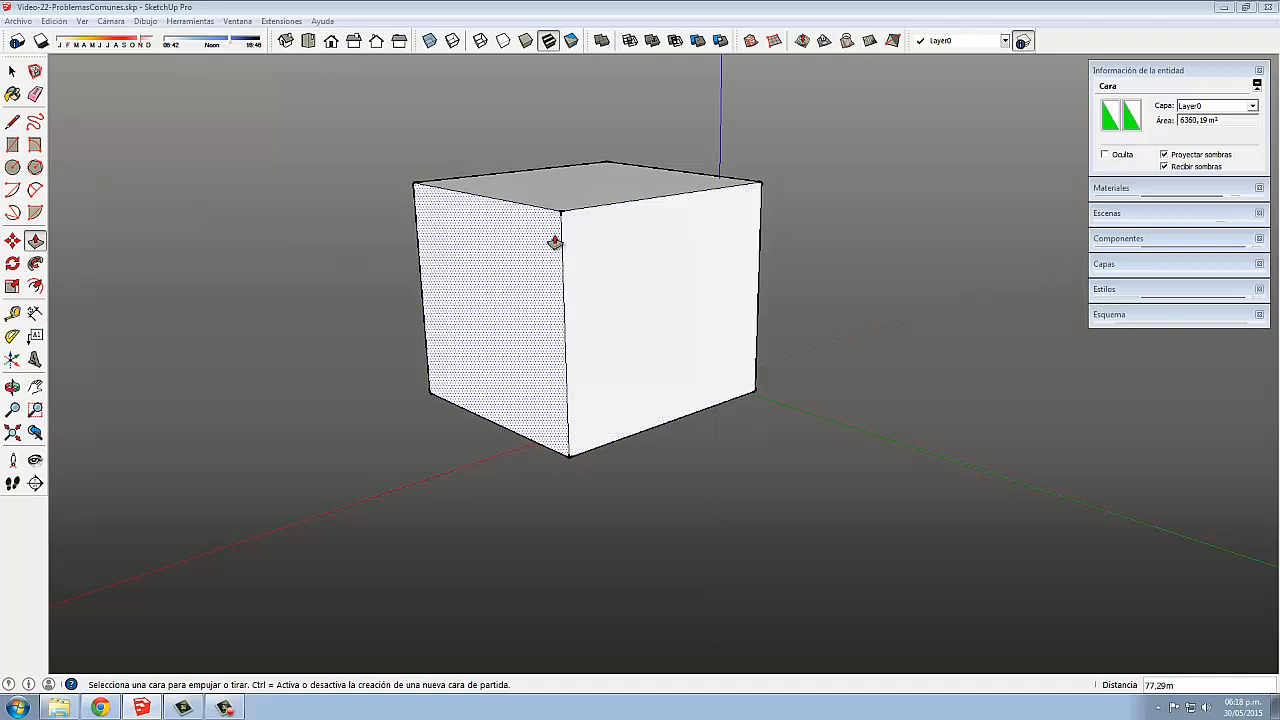
pyautogui.scroll(-2, 635, 382)
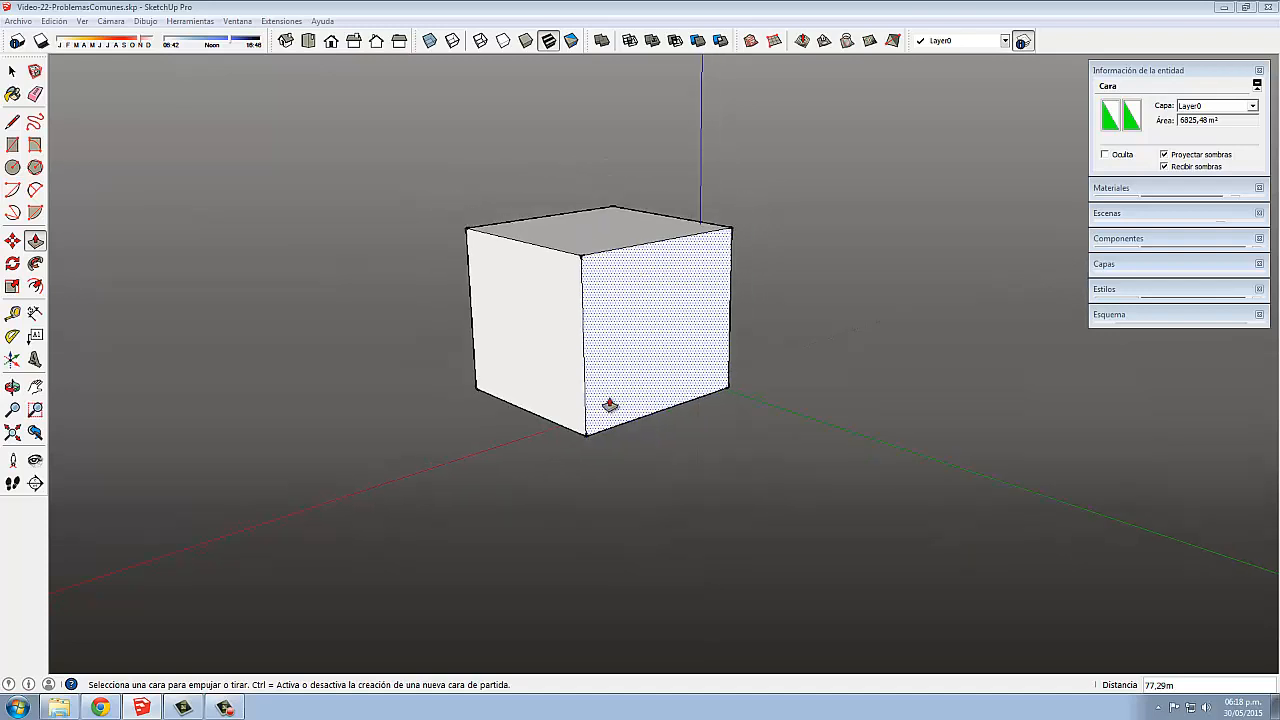
pyautogui.moveTo(609, 404); pyautogui.dragTo(632, 403, button='middle')
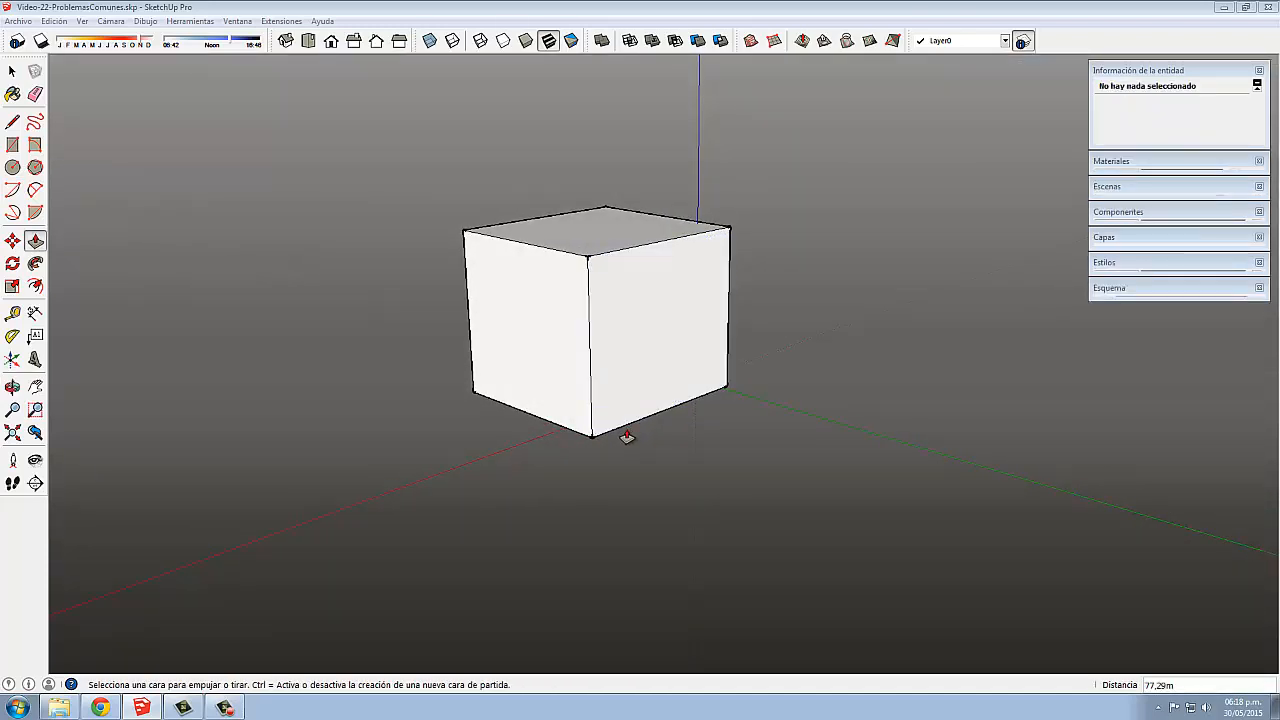
# Select the four edges around the box's top face without the face itself.
pyautogui.press('space')
pyautogui.moveTo(386, 212); pyautogui.dragTo(855, 280)
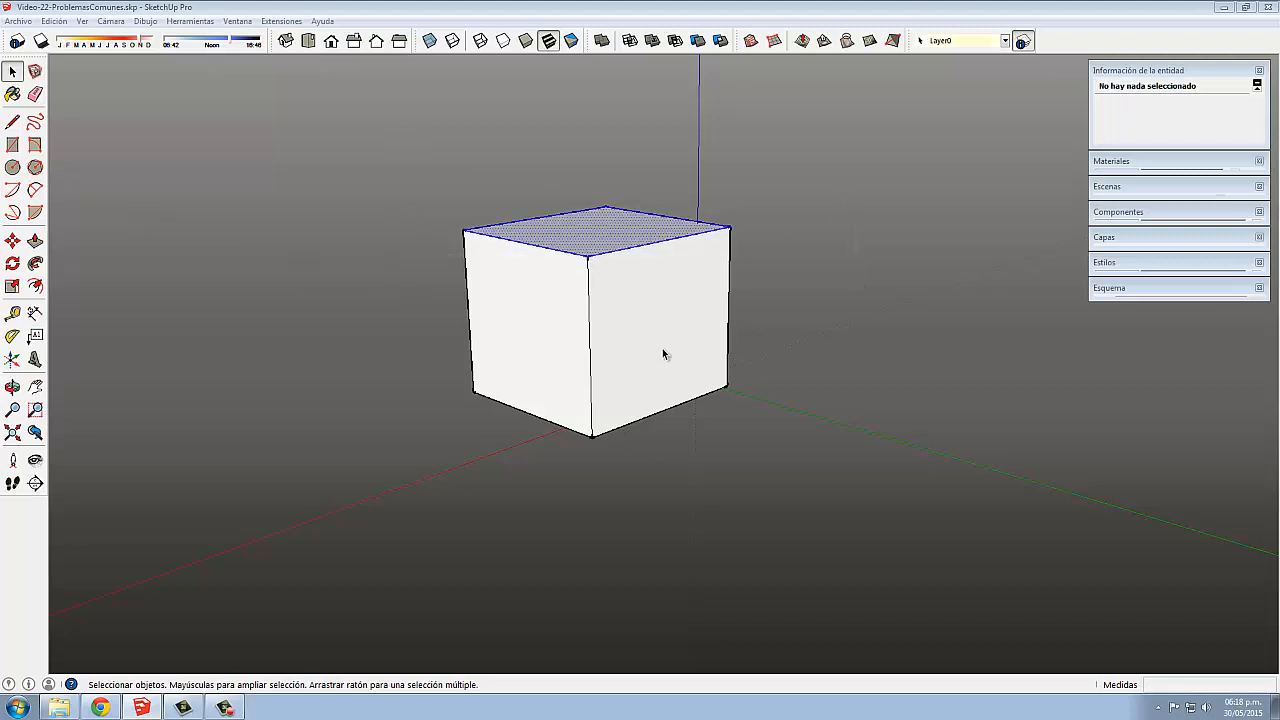
pyautogui.moveTo(662, 353)
pyautogui.mouseDown(button='middle')
pyautogui.moveTo(706, 317)
pyautogui.moveTo(677, 347)
pyautogui.mouseUp(button='middle')
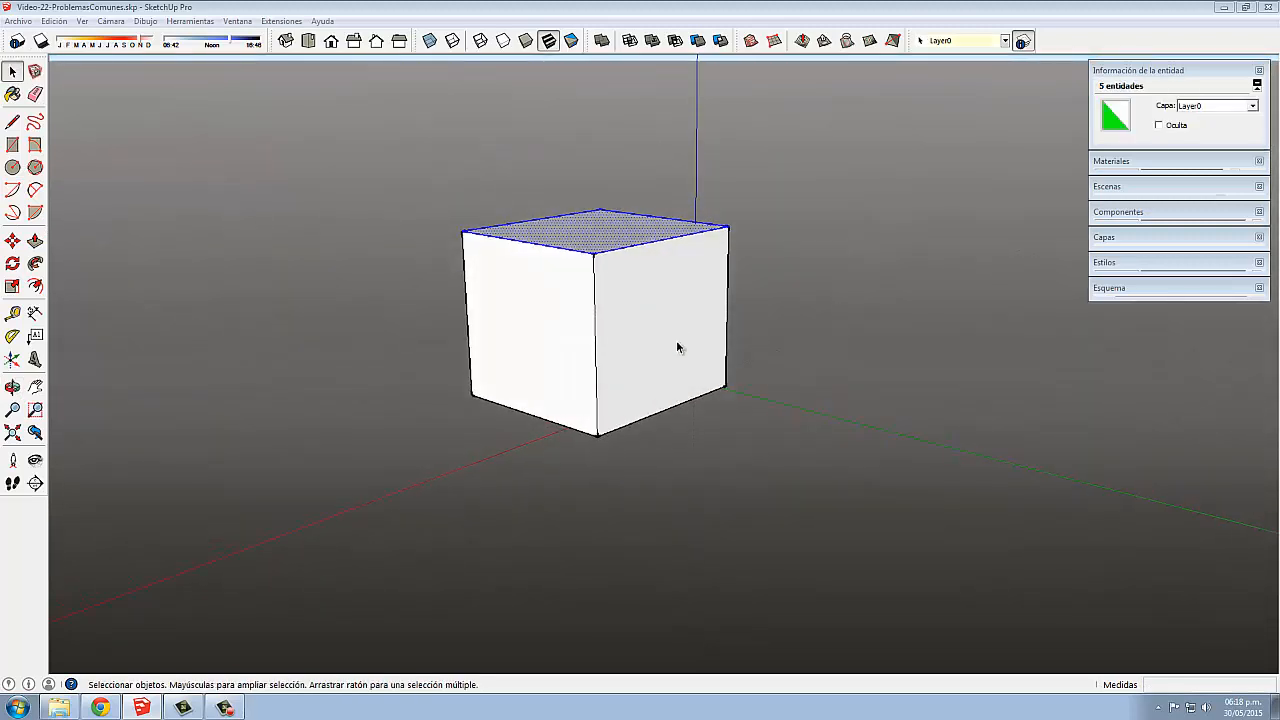
pyautogui.keyDown('shift'); pyautogui.click(594, 232); pyautogui.keyUp('shift')
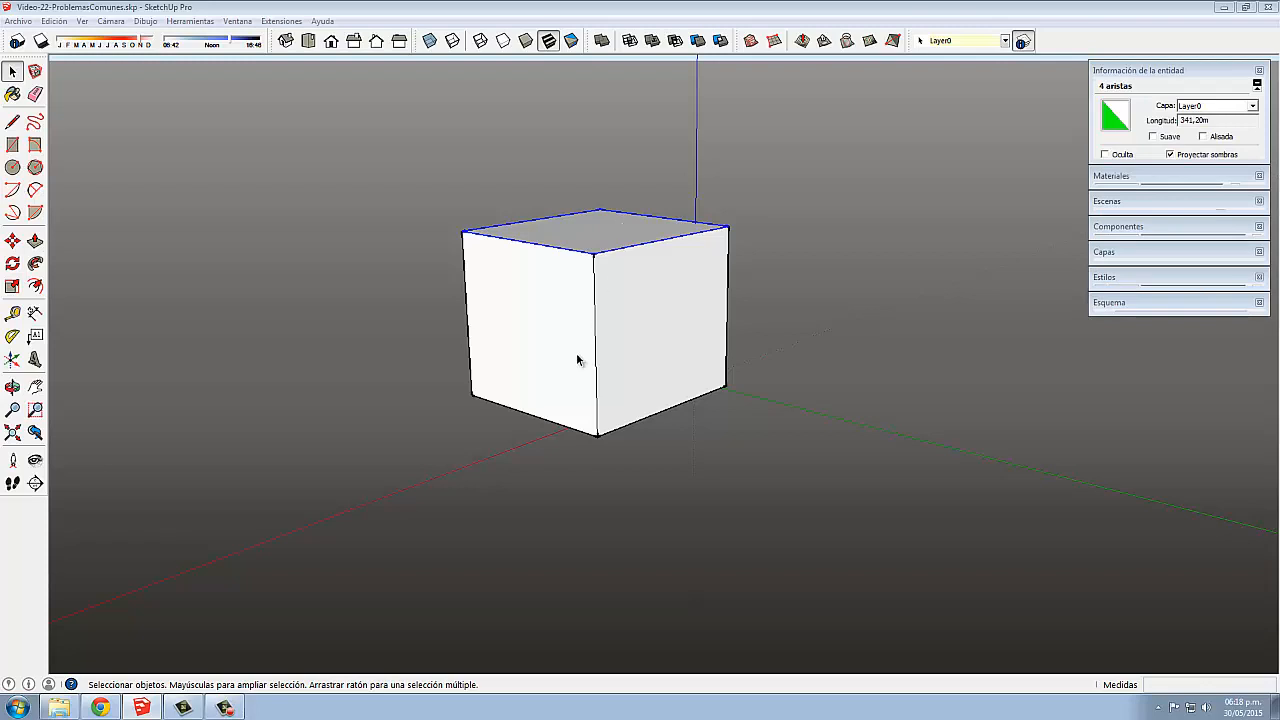
# Copy the selected top edges about 14 m down the corner edge and repeat the copy with 3x.
pyautogui.press('m')
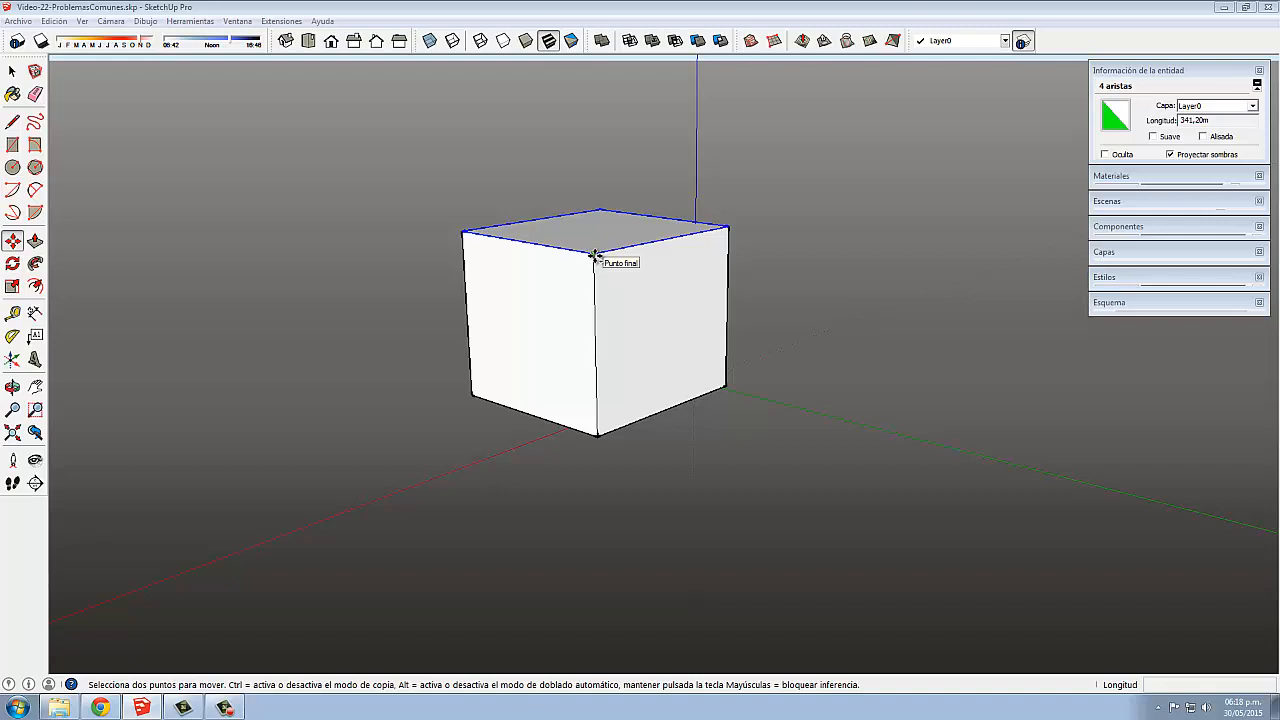
pyautogui.keyDown('ctrl'); pyautogui.click(594, 256); pyautogui.keyUp('ctrl')
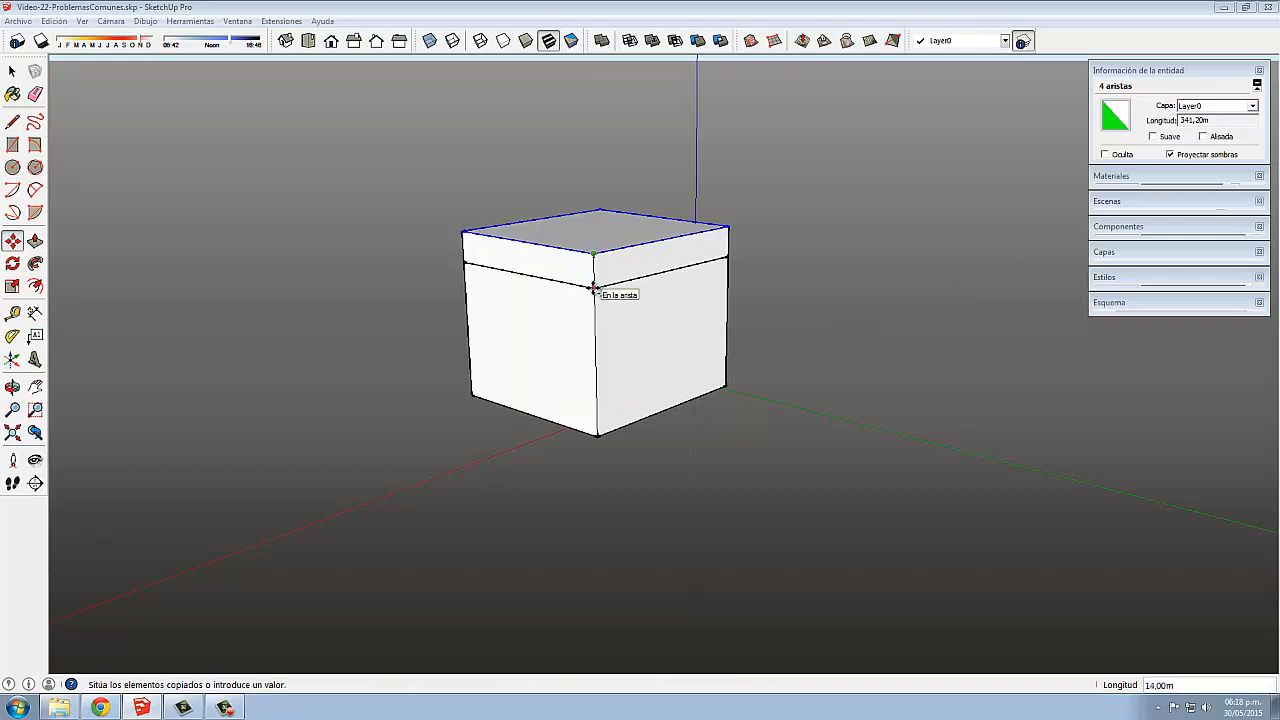
pyautogui.click(594, 288)
pyautogui.write('3x')
pyautogui.press('Return')
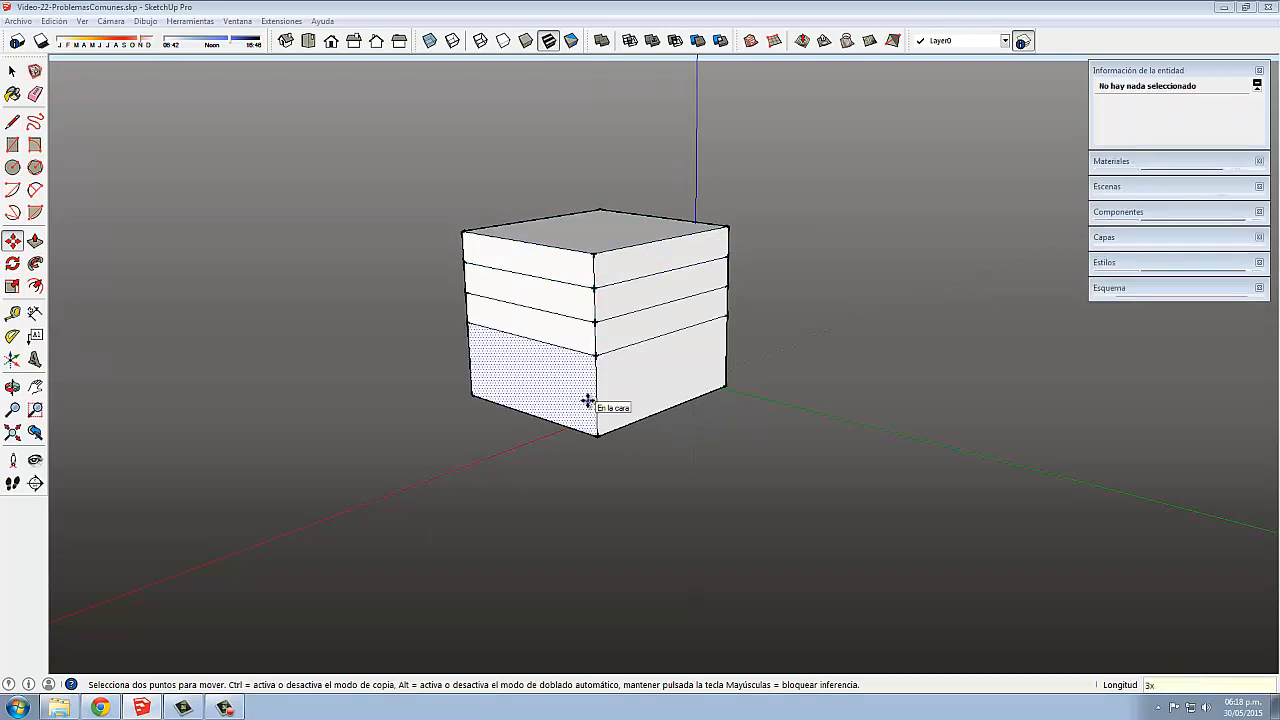
# Change the array of edge copies to 5x and undo the copies.
pyautogui.write('5x')
pyautogui.press('Return')
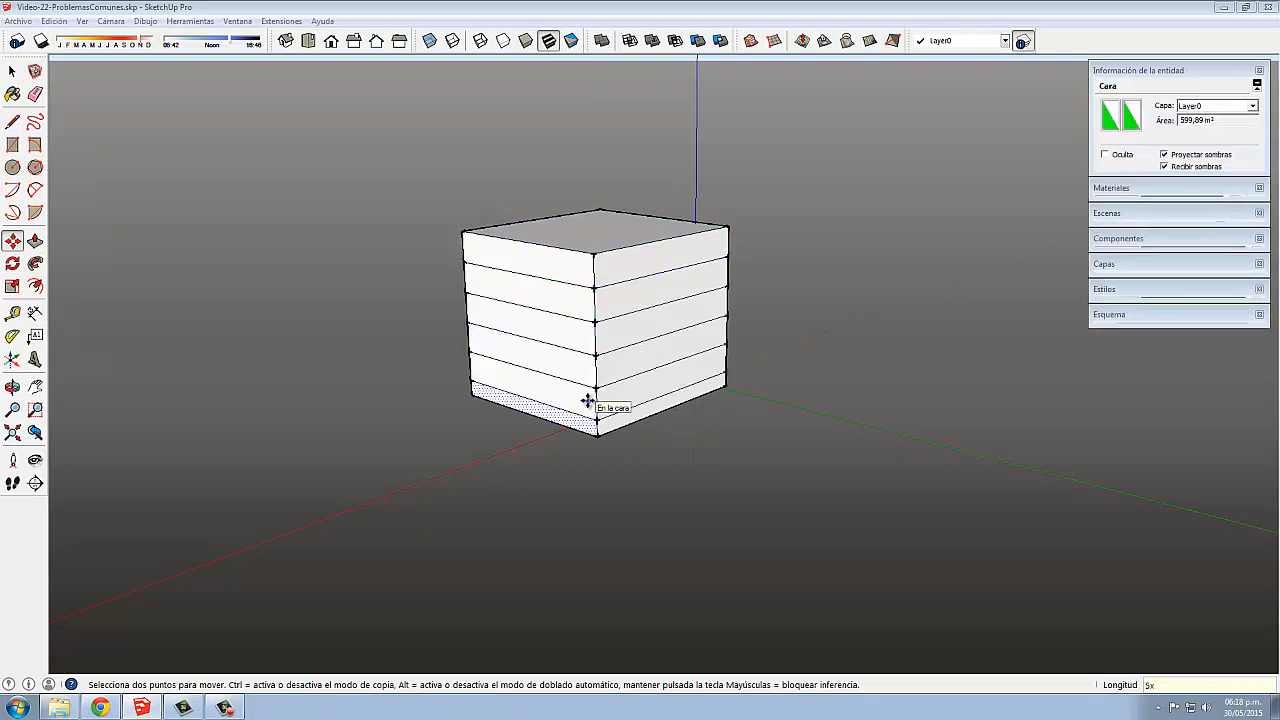
pyautogui.hotkey('ctrl', 'z')
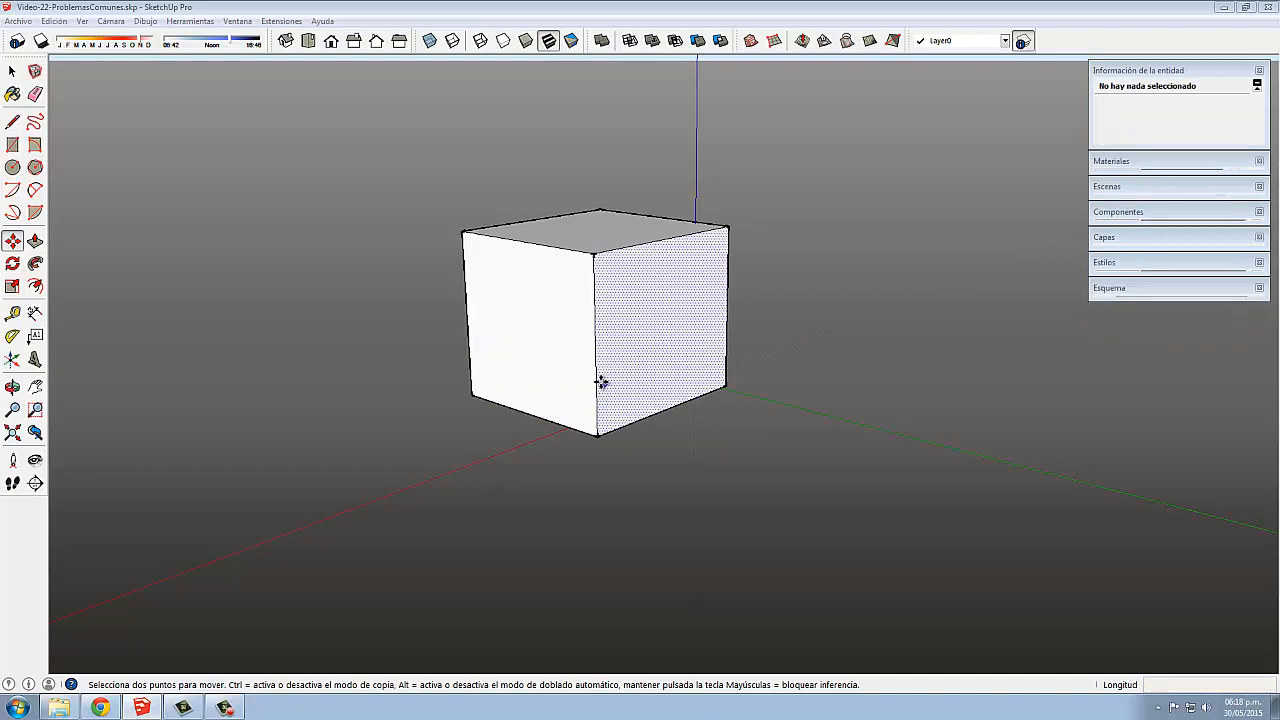
# Copy the box's four top edges, excluding the face, from the front top corner down to the bottom corner.
pyautogui.press('space')
pyautogui.moveTo(430, 160); pyautogui.dragTo(800, 278)
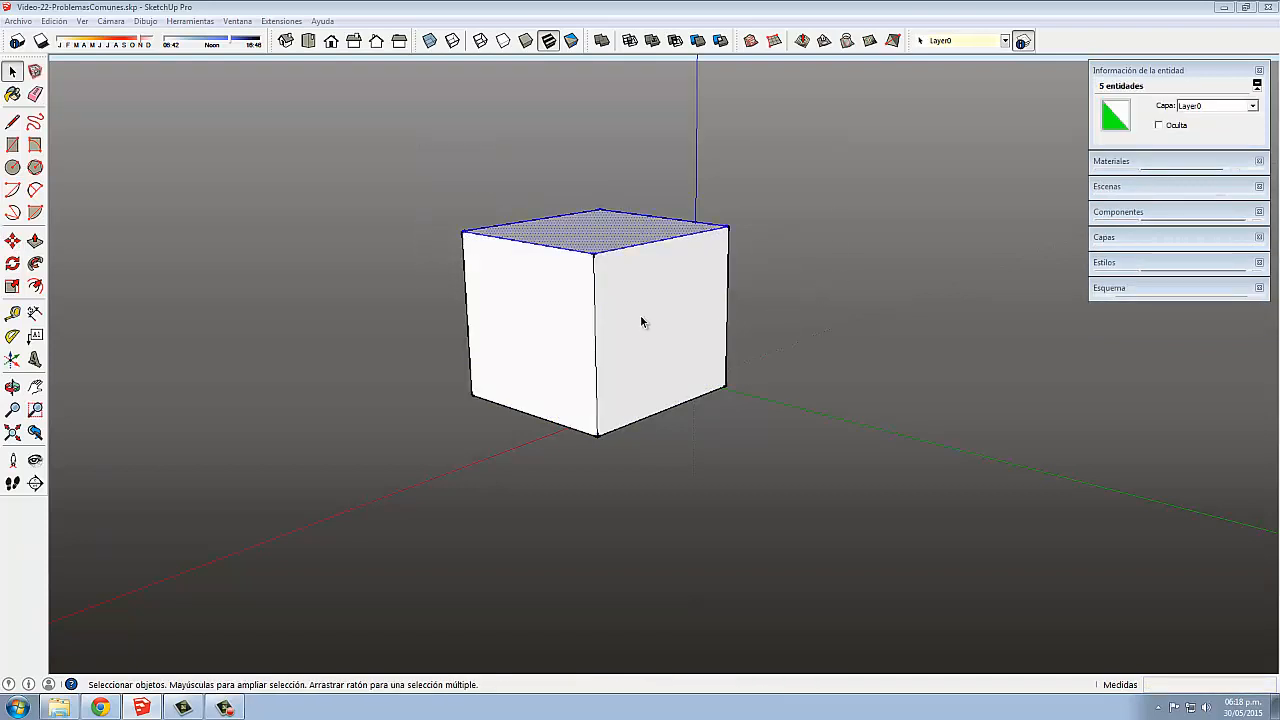
pyautogui.keyDown('shift'); pyautogui.click(610, 228); pyautogui.keyUp('shift')
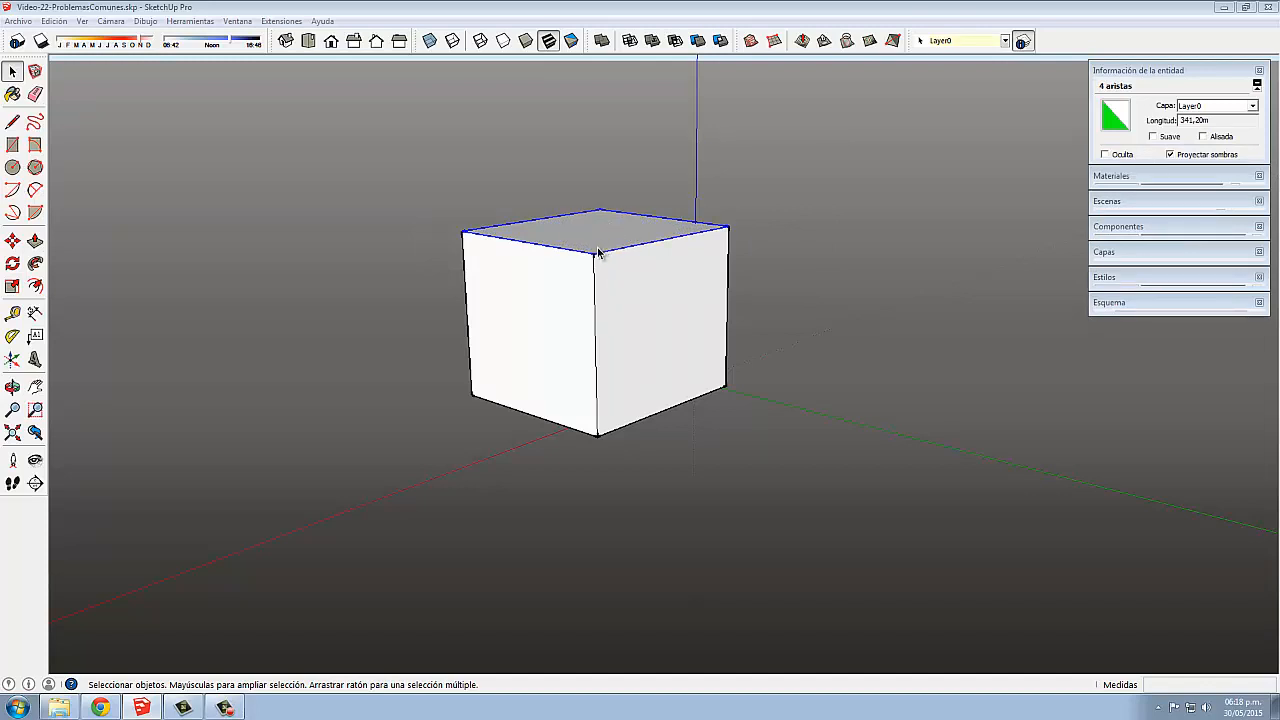
pyautogui.press('m')
pyautogui.press('ctrl')
pyautogui.click(594, 253)
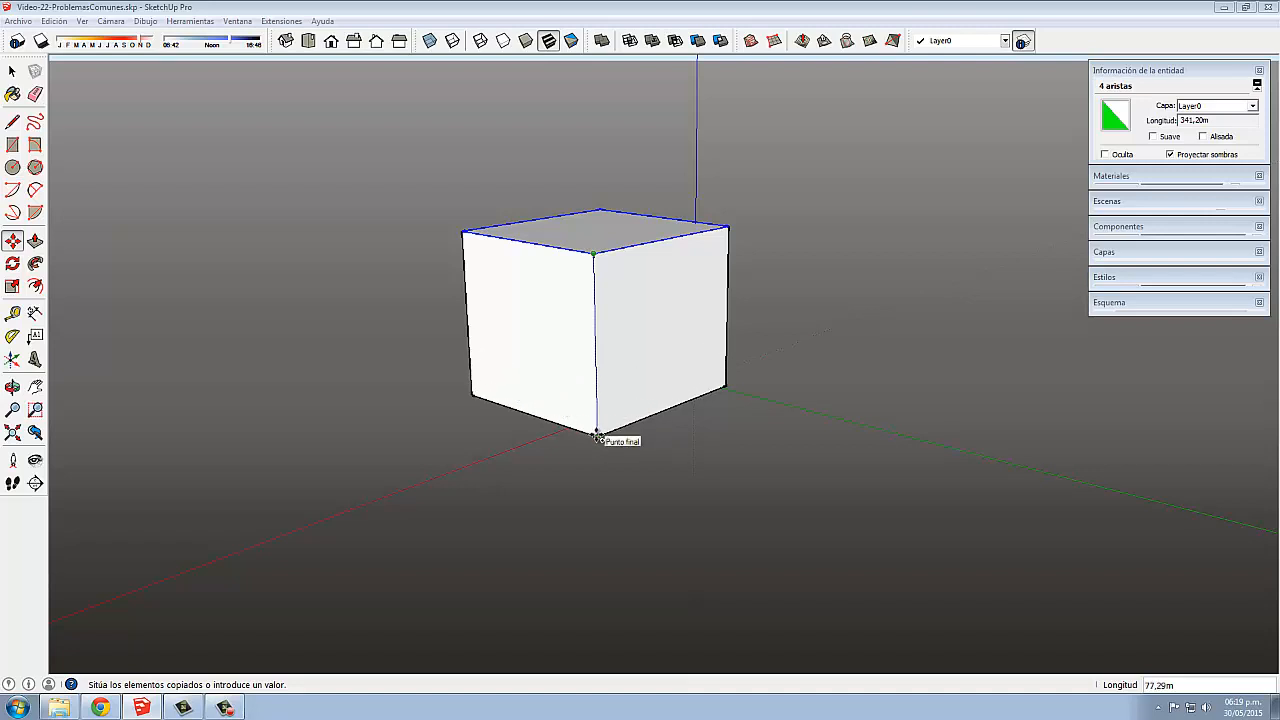
pyautogui.click(597, 437)
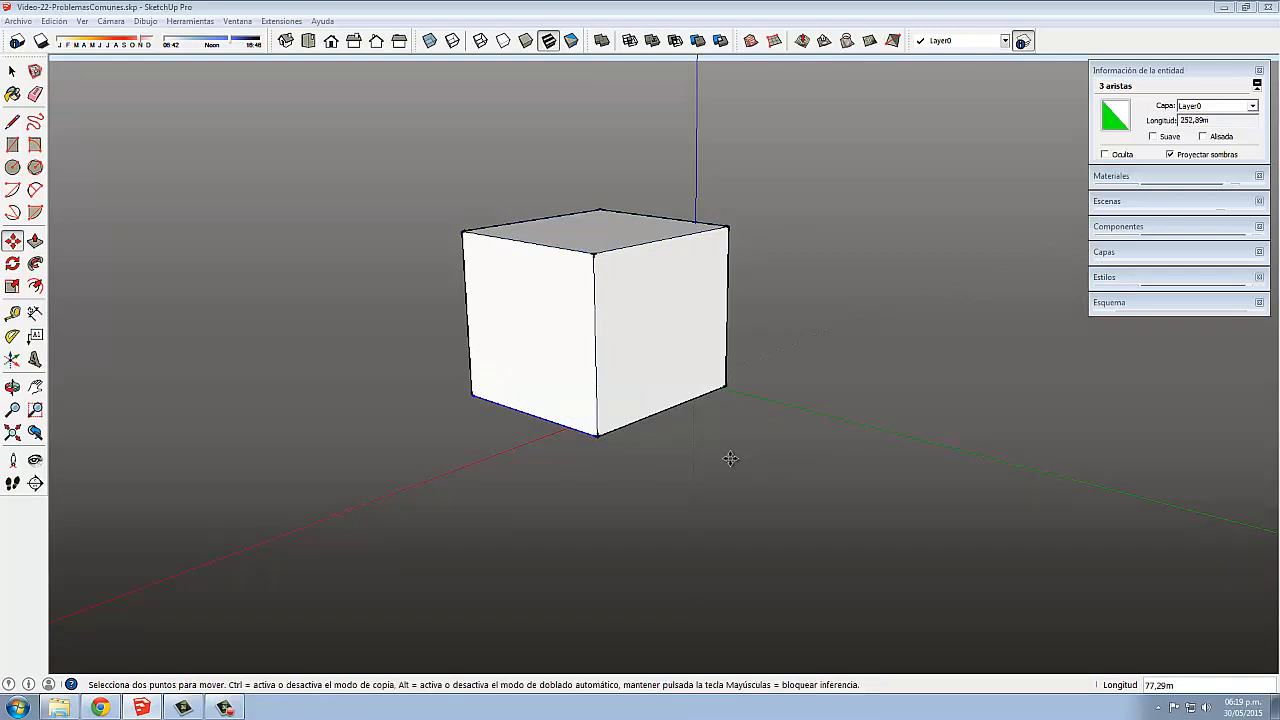
# Divide the copy distance of the top edges into five equal levels with /5 and undo the division.
pyautogui.write('/5')
pyautogui.press('Return')
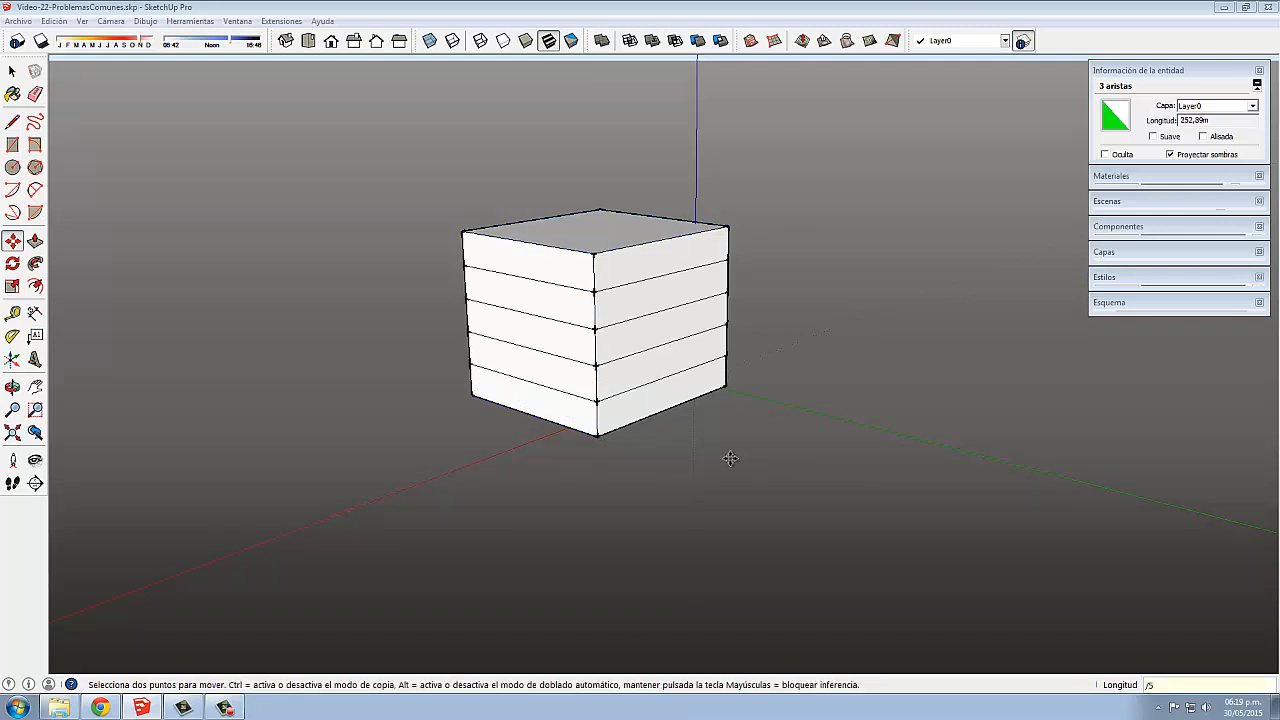
pyautogui.hotkey('ctrl', 't')
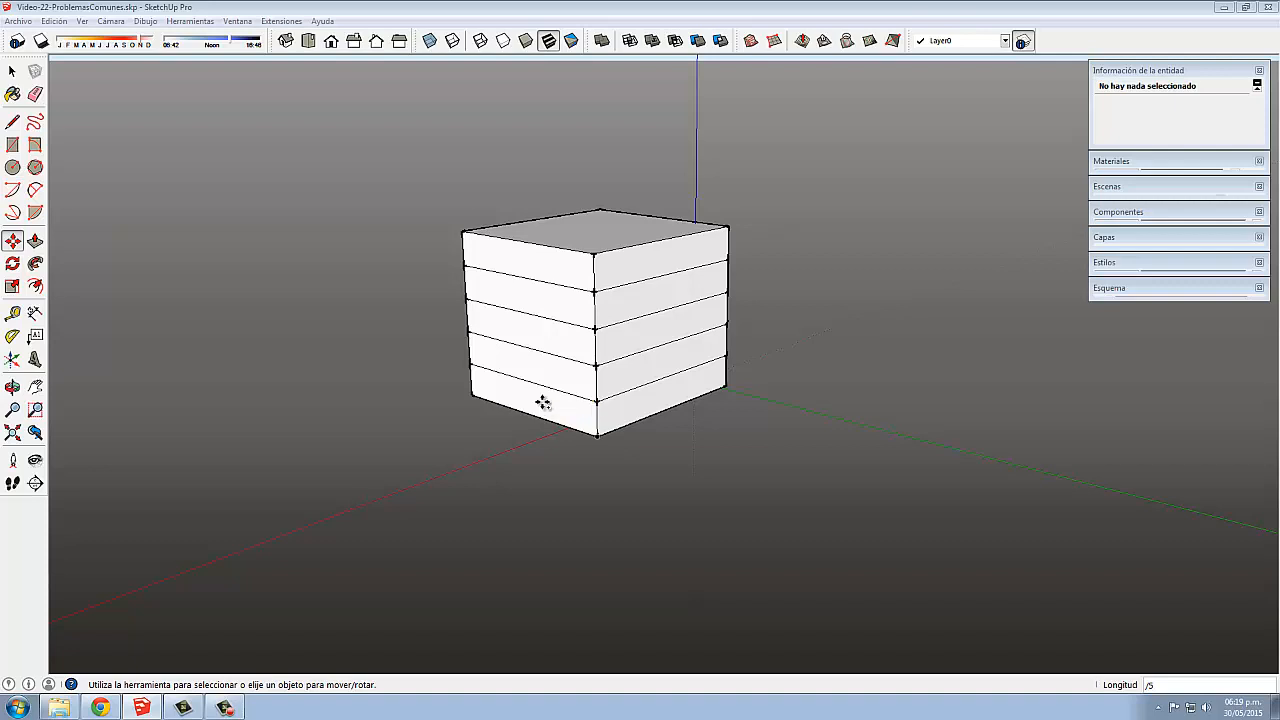
pyautogui.hotkey('ctrl', 'z')
# Copy the front face's outer vertical edge along its bottom edge to the opposite corner.
pyautogui.moveTo(571, 386); pyautogui.dragTo(642, 397, button='middle')
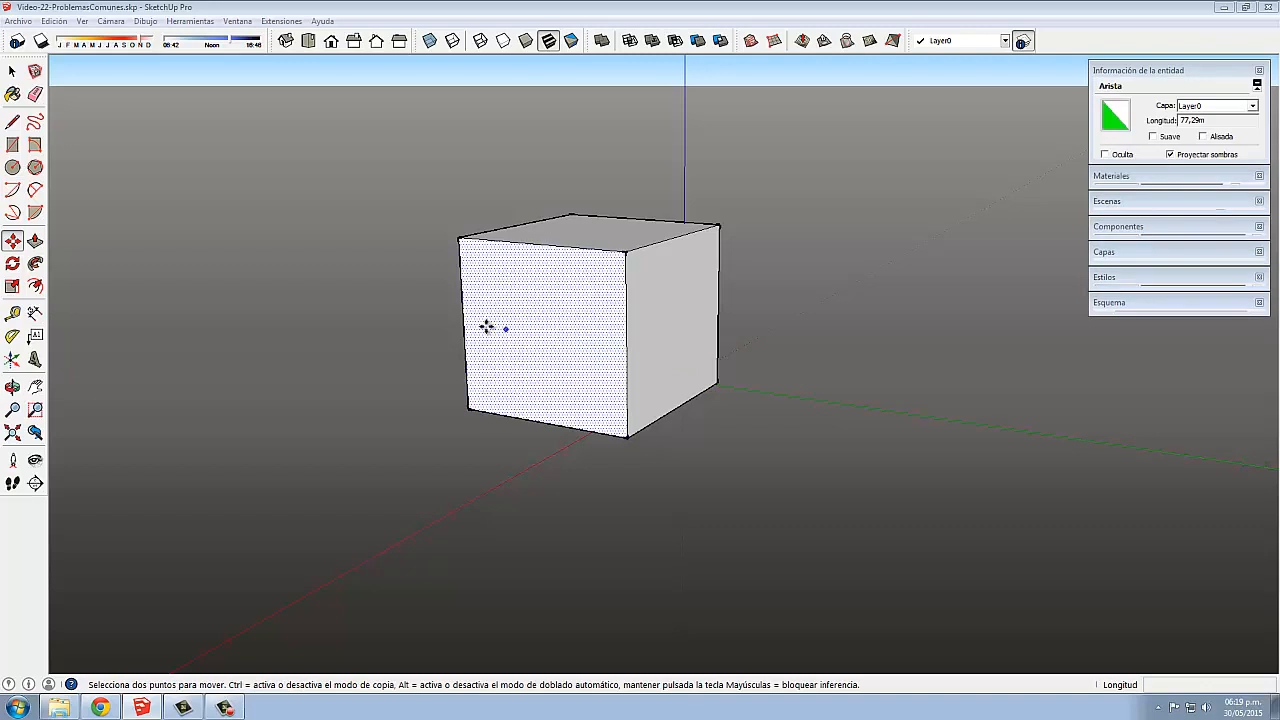
pyautogui.moveTo(597, 417); pyautogui.dragTo(557, 401, button='middle')
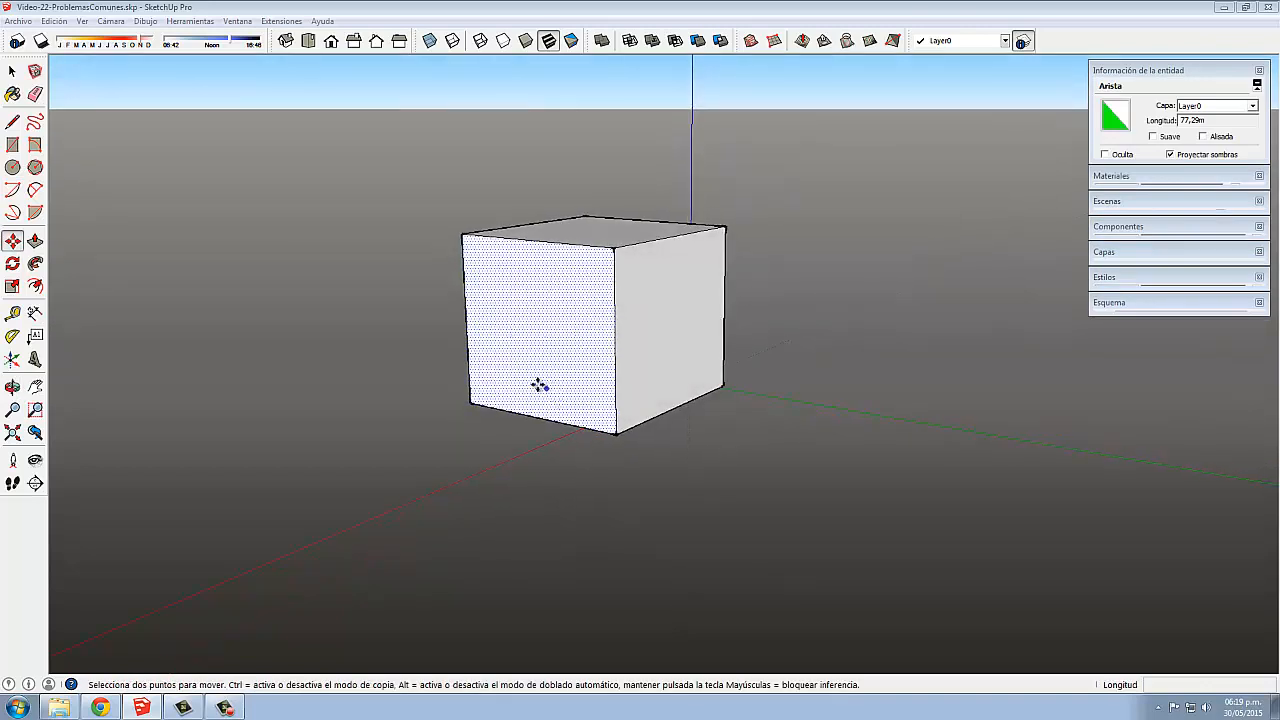
pyautogui.press('space')
pyautogui.click(471, 370)
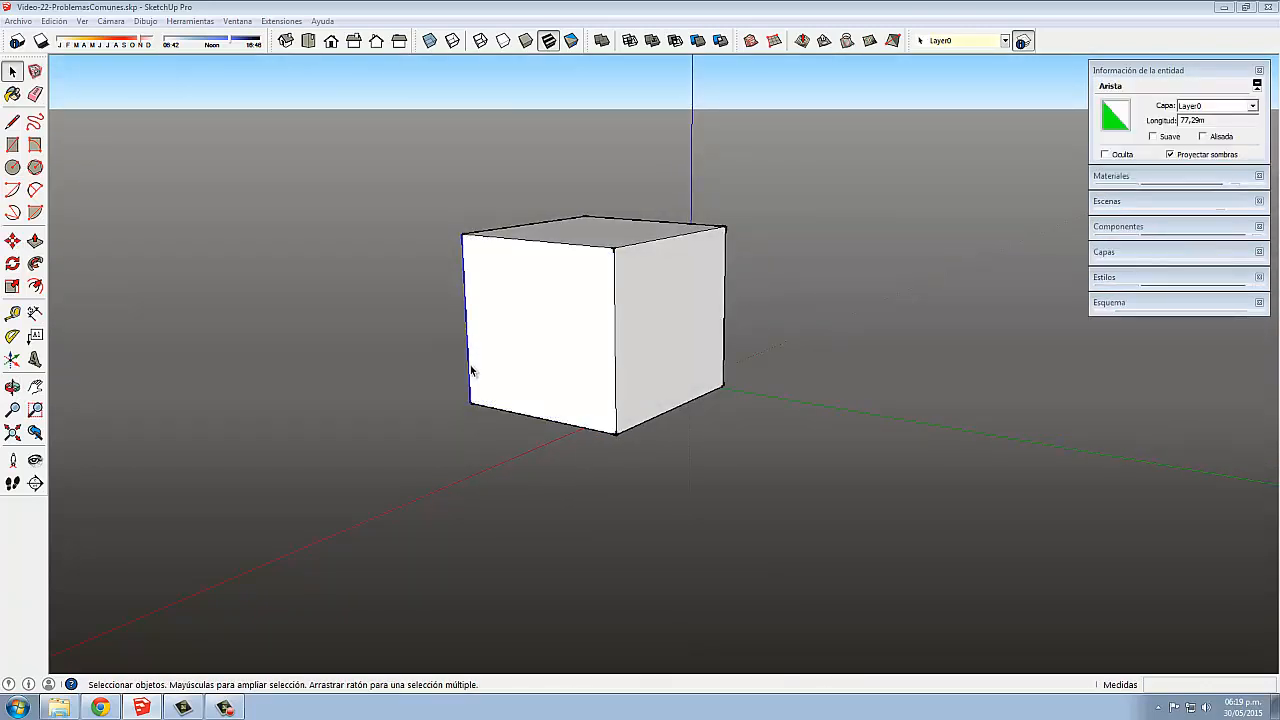
pyautogui.press('m')
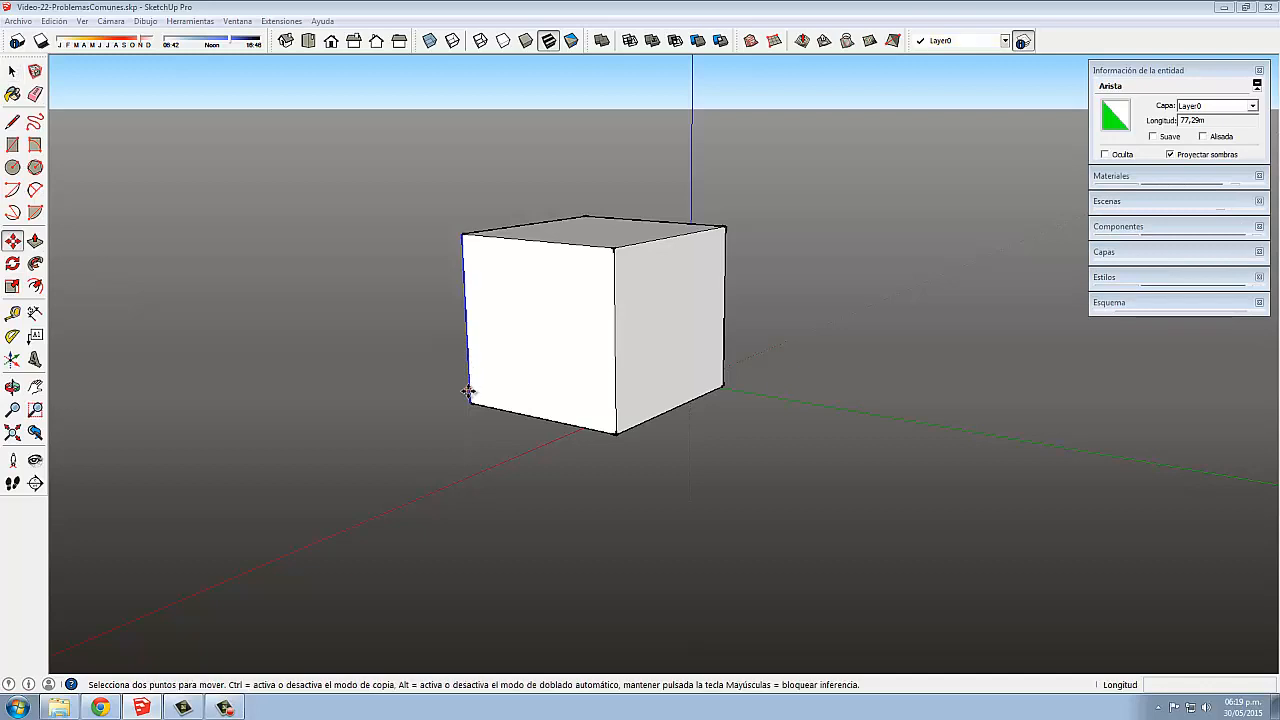
pyautogui.press('ctrl')
pyautogui.click(471, 405)
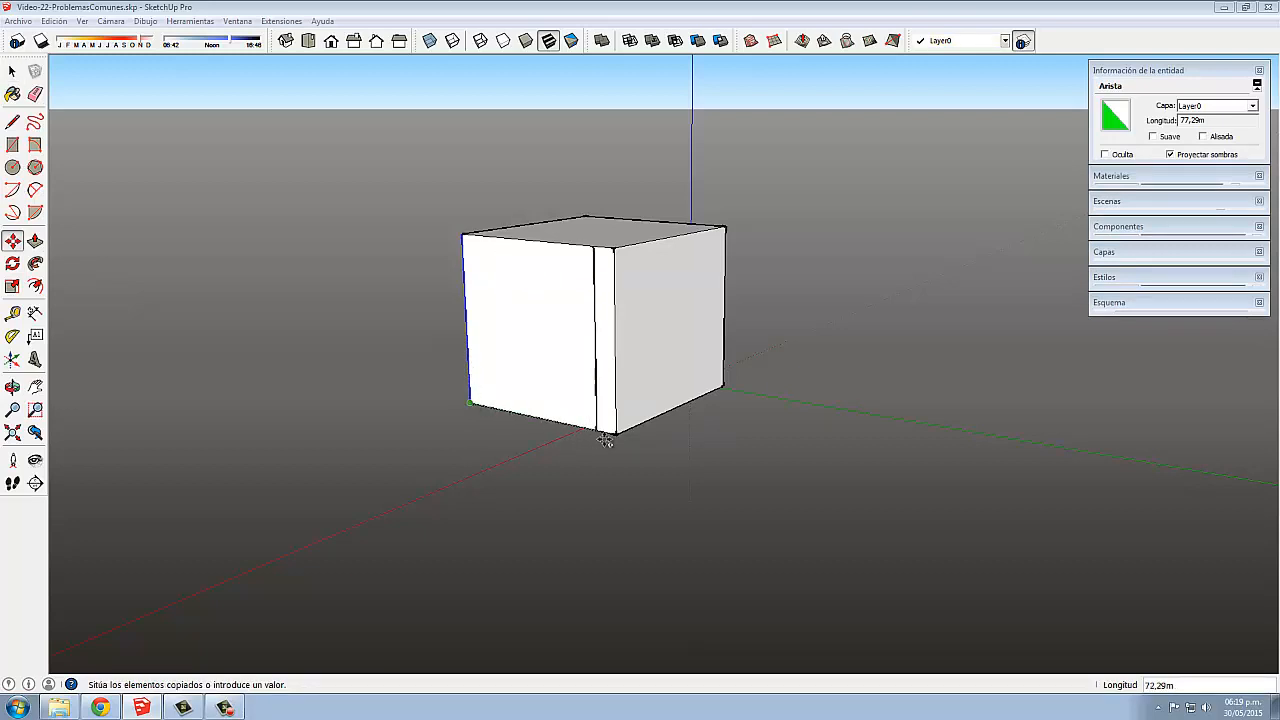
pyautogui.click(617, 432)
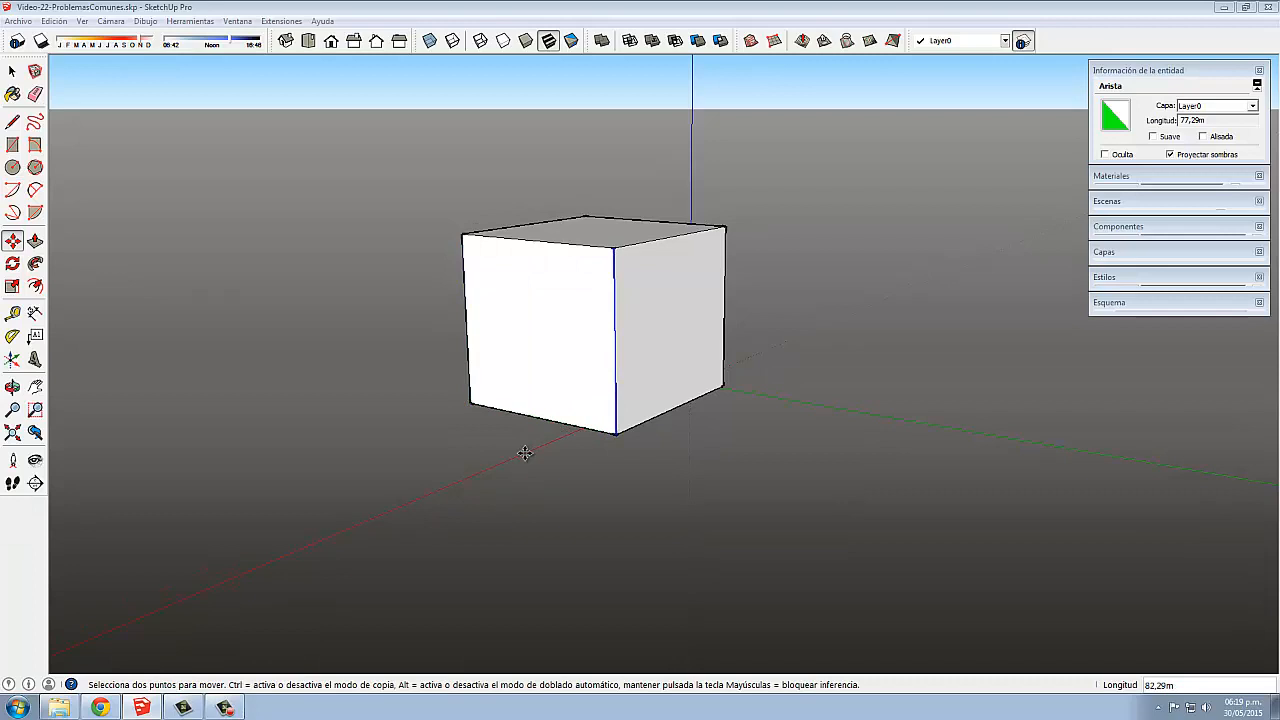
# Divide the front face into ten equal vertical strips with /10 and undo the division.
pyautogui.write('/10')
pyautogui.press('Return')
pyautogui.press('Escape')
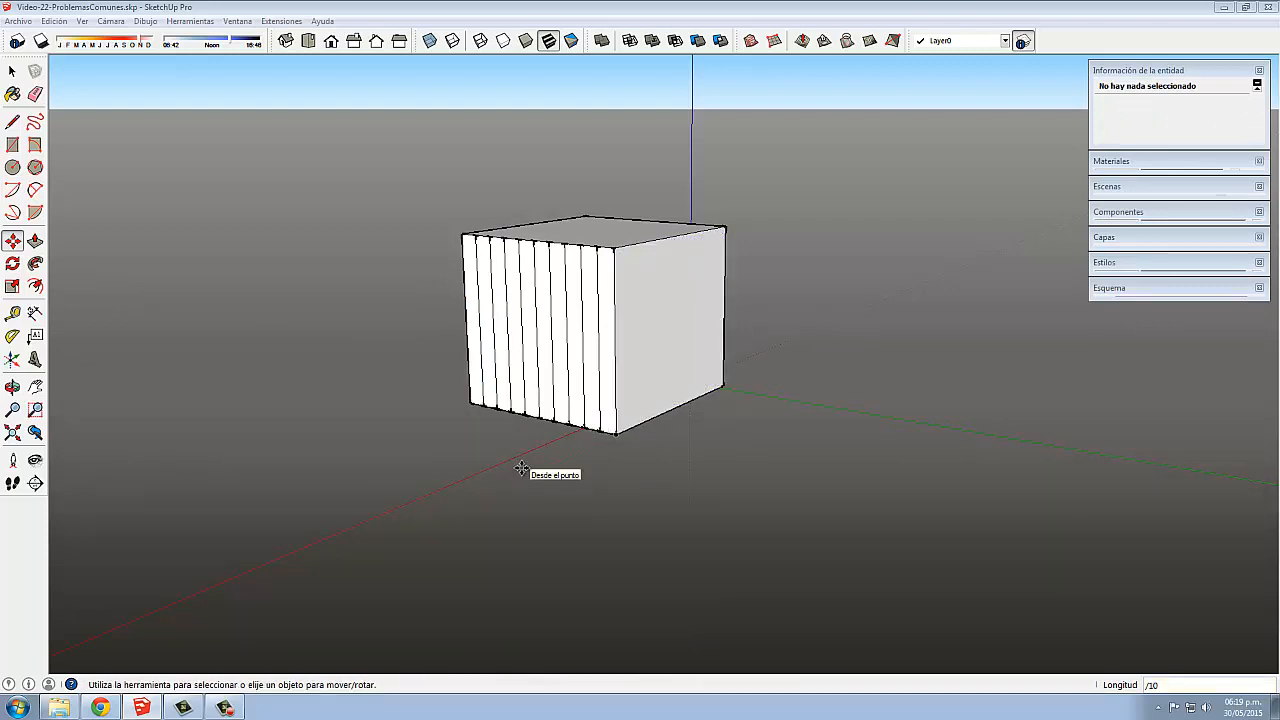
pyautogui.hotkey('ctrl', 'z')
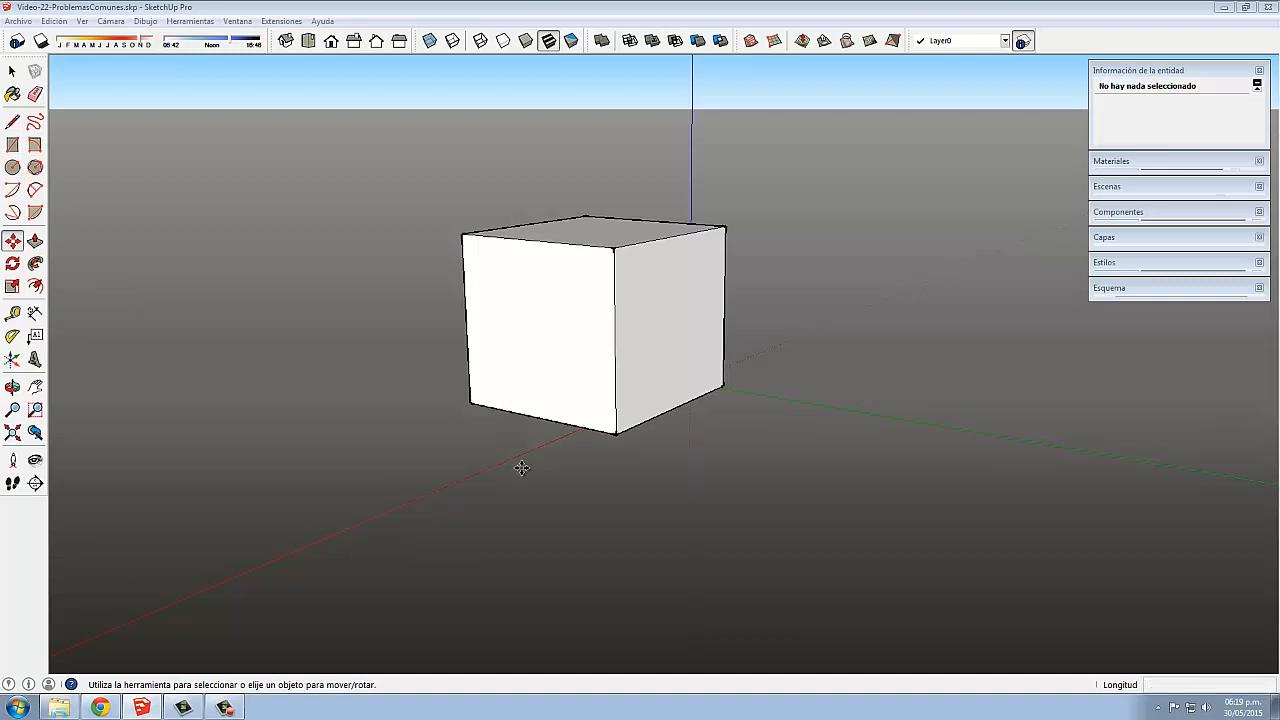
# Try to offset the whole outline of the box's front face inward by about 24 m.
pyautogui.moveTo(538, 443); pyautogui.dragTo(617, 447, button='middle')
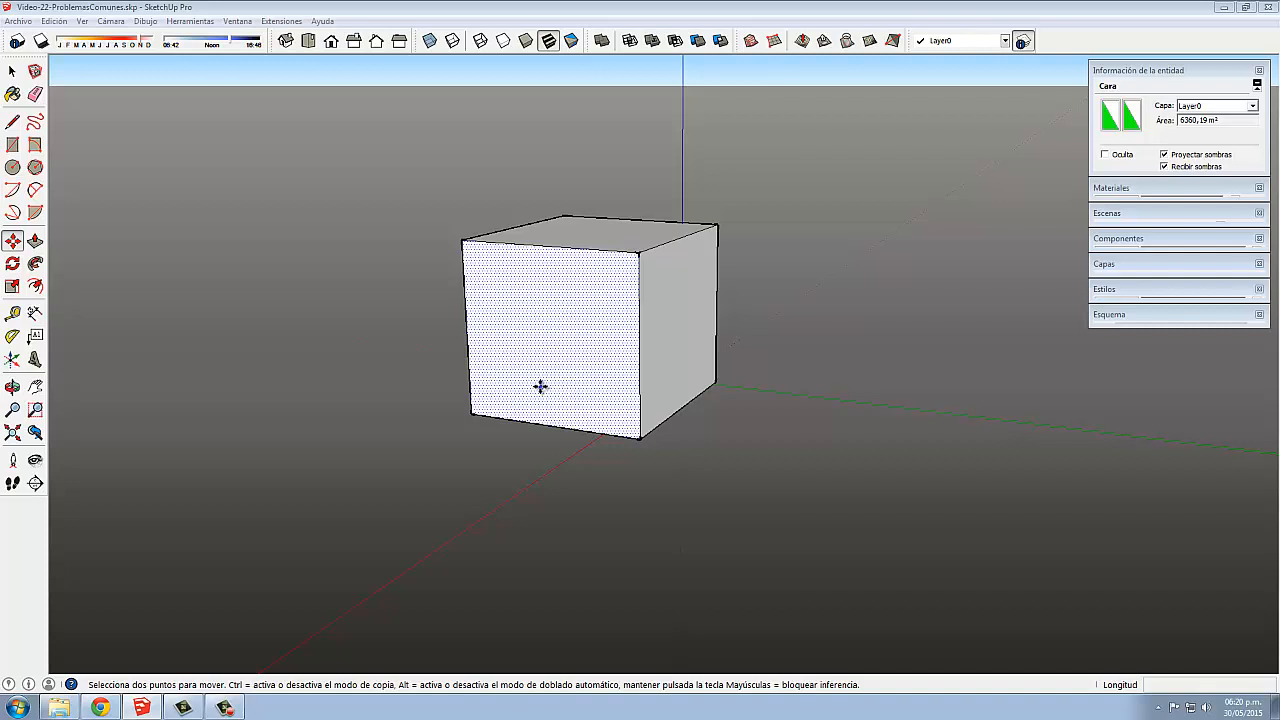
pyautogui.press('f')
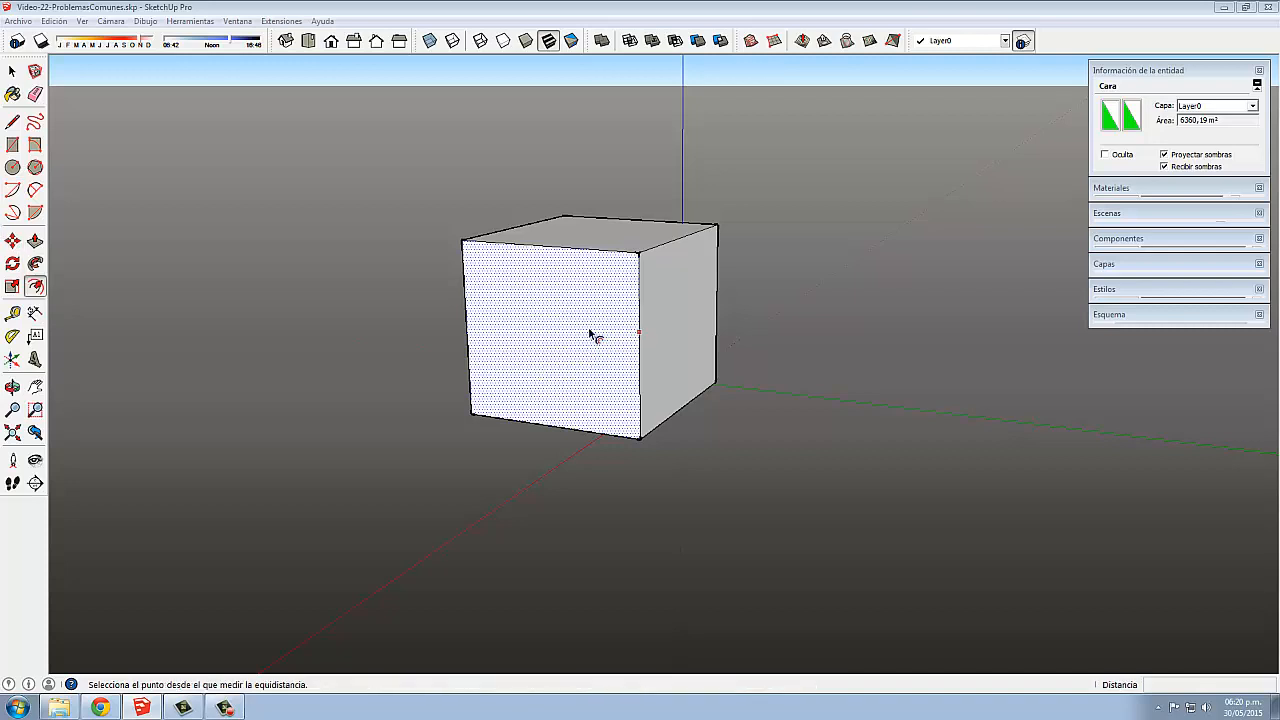
pyautogui.click(593, 333)
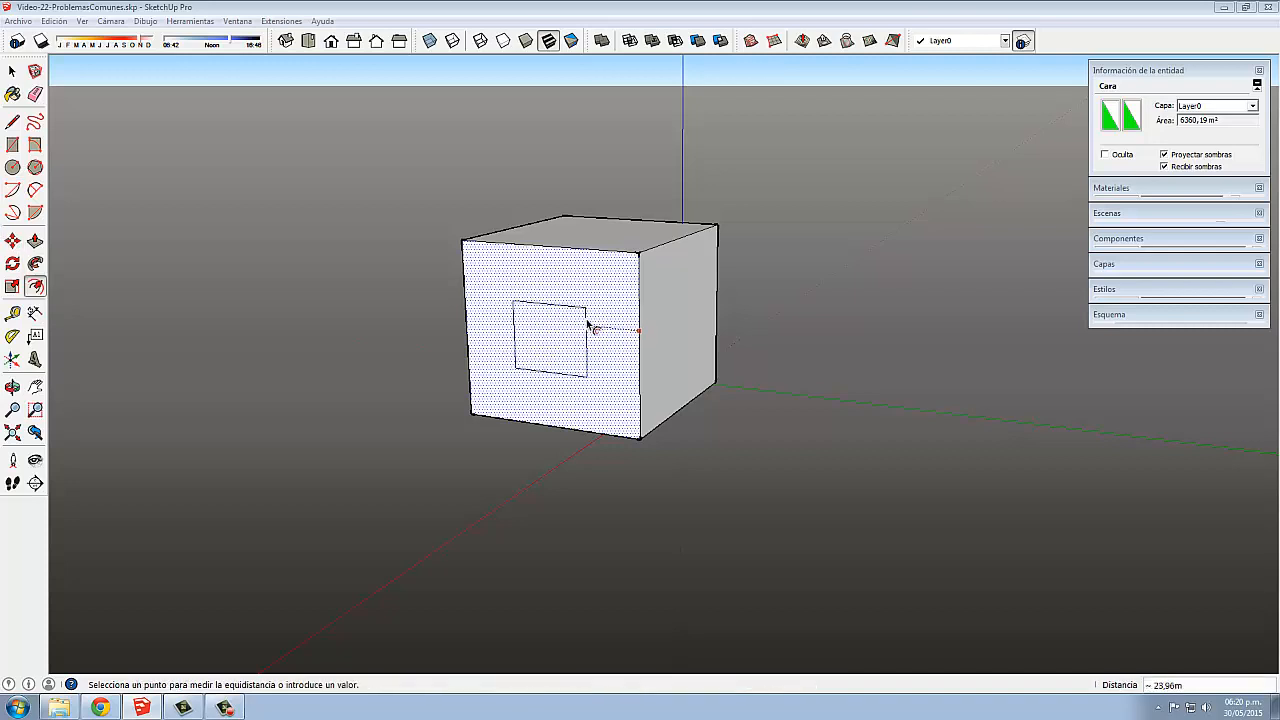
pyautogui.press('Escape')
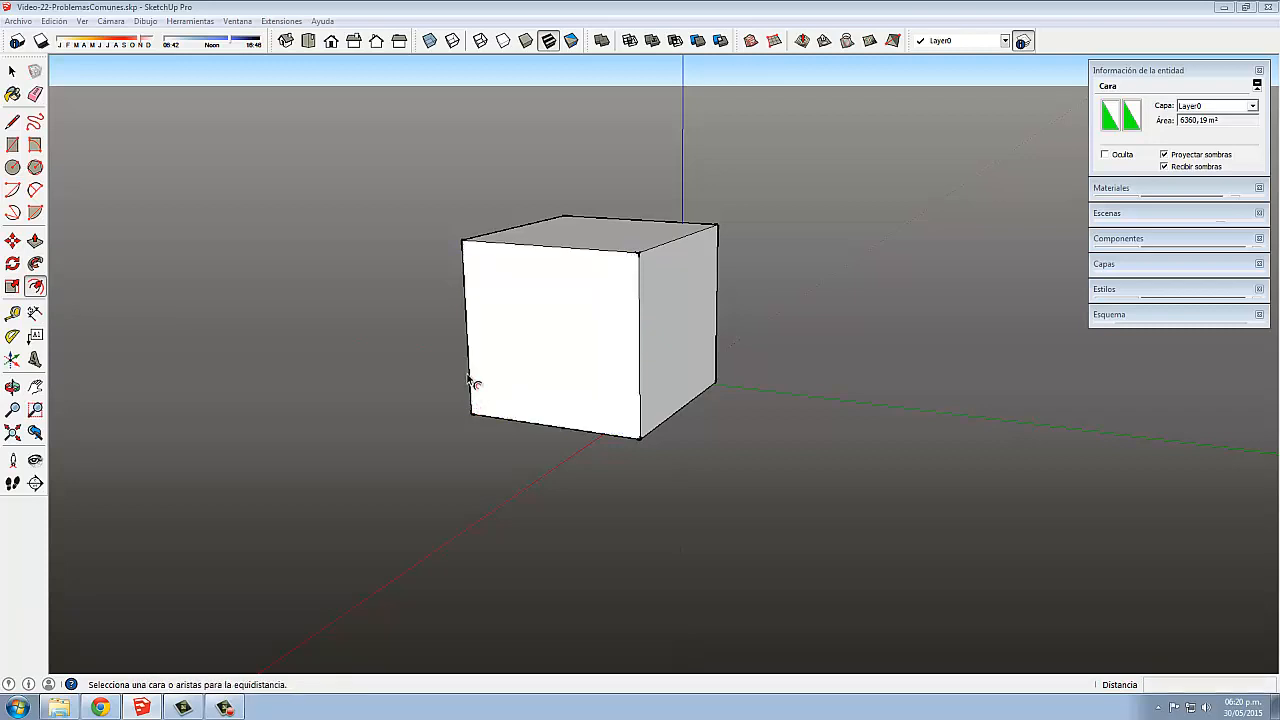
# Select the front face's two vertical edges and top edge one by one, and clear the selection.
pyautogui.press('space')
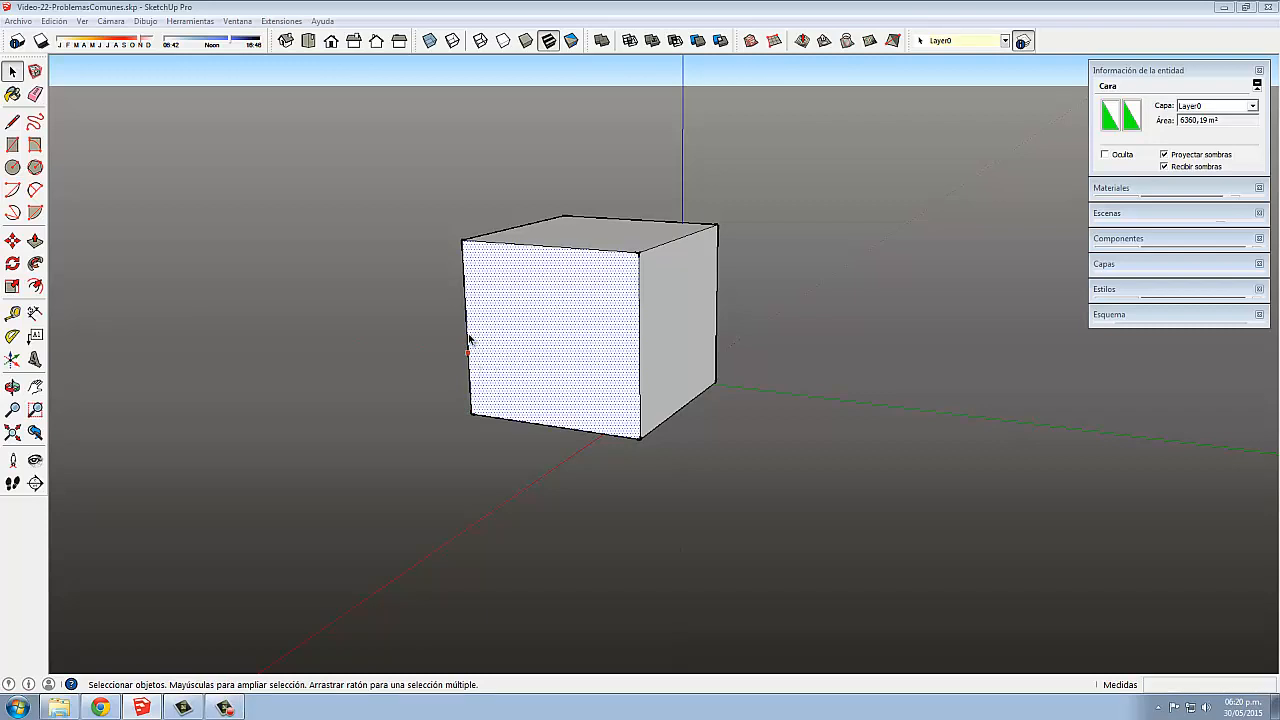
pyautogui.click(468, 342)
pyautogui.keyDown('shift'); pyautogui.click(541, 248); pyautogui.keyUp('shift')
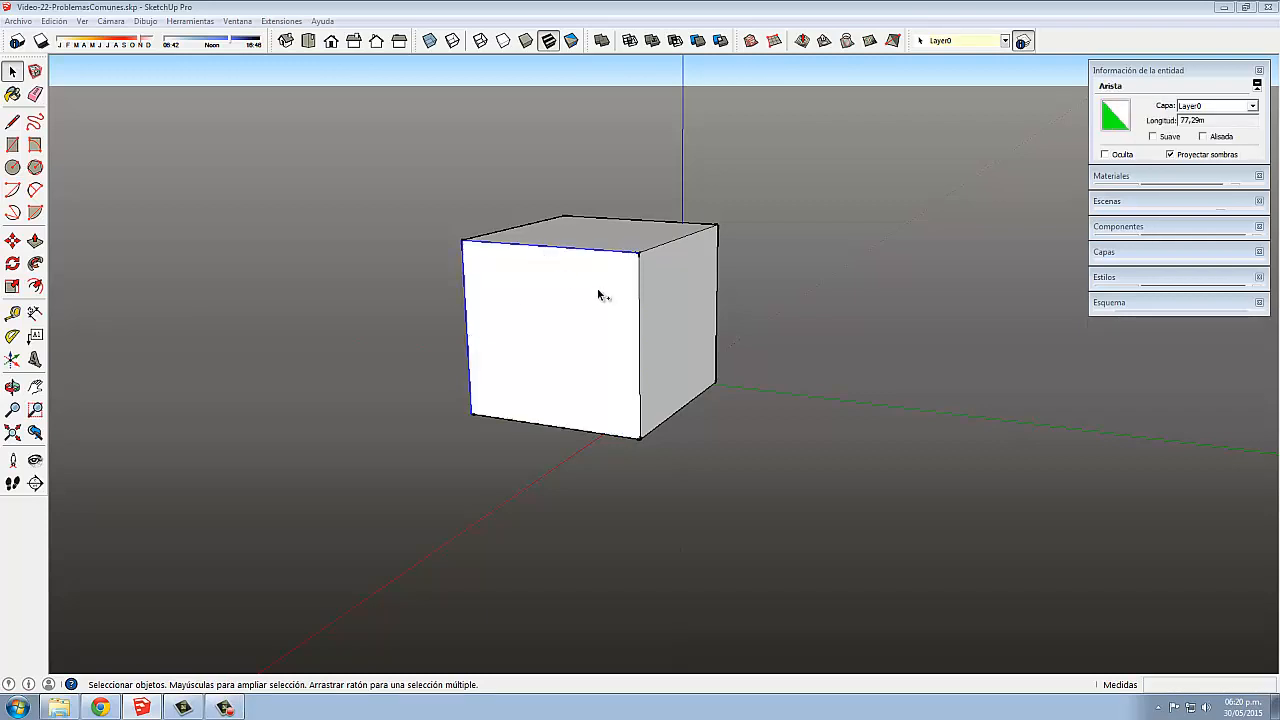
pyautogui.keyDown('shift'); pyautogui.click(640, 310); pyautogui.keyUp('shift')
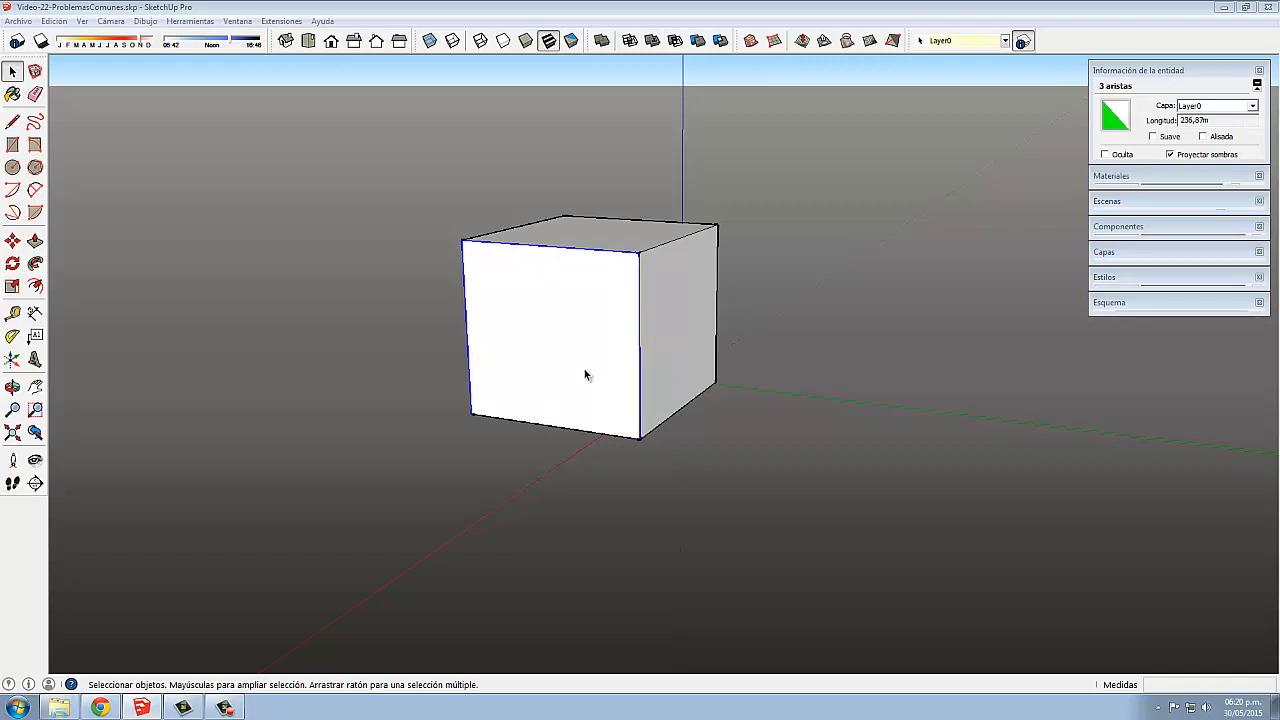
pyautogui.click(360, 377)
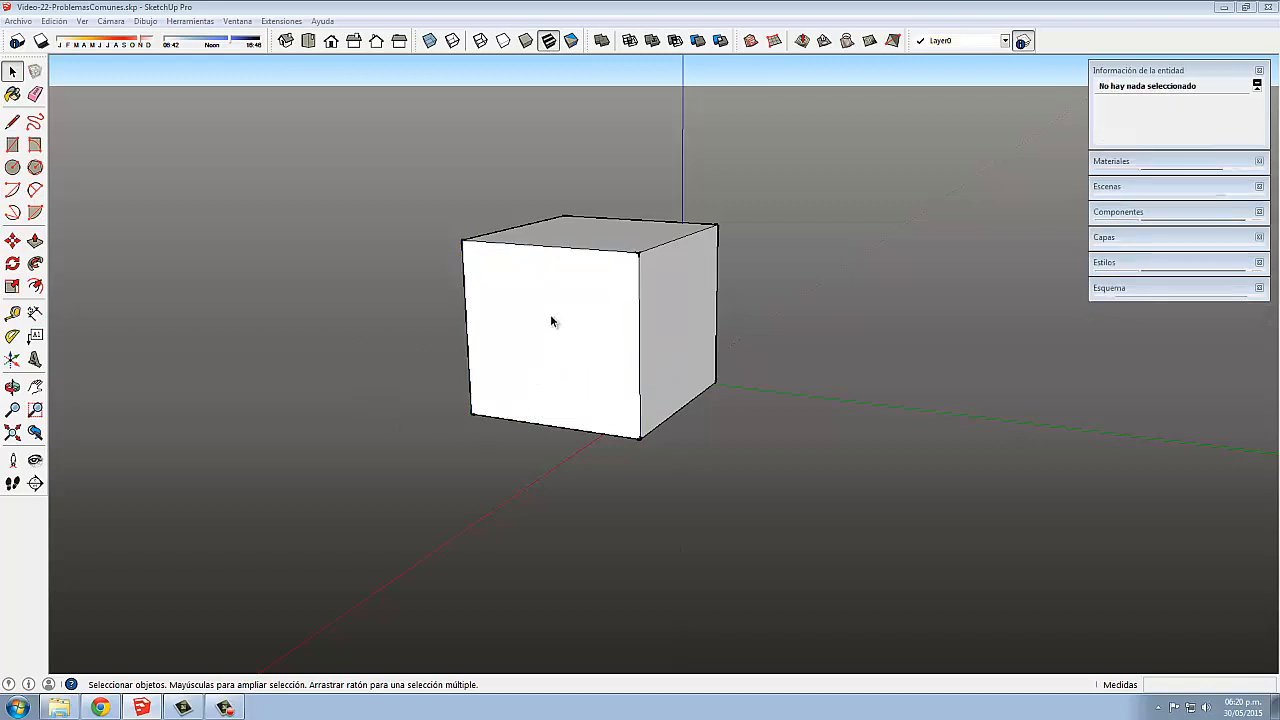
# Offset the front face's vertical and top edges inward about 31.58 m, excluding the face and its bottom edge, to outline a door.
pyautogui.doubleClick(551, 321)
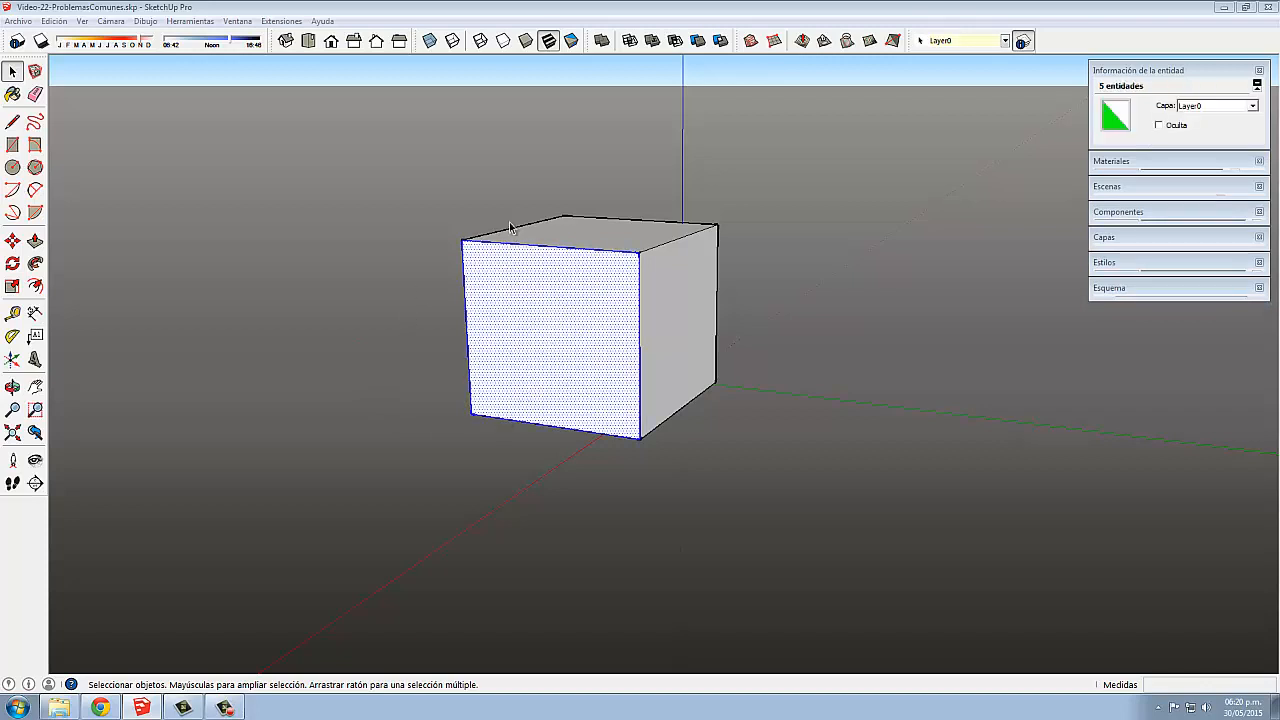
pyautogui.keyDown('shift'); pyautogui.click(556, 360); pyautogui.keyUp('shift')
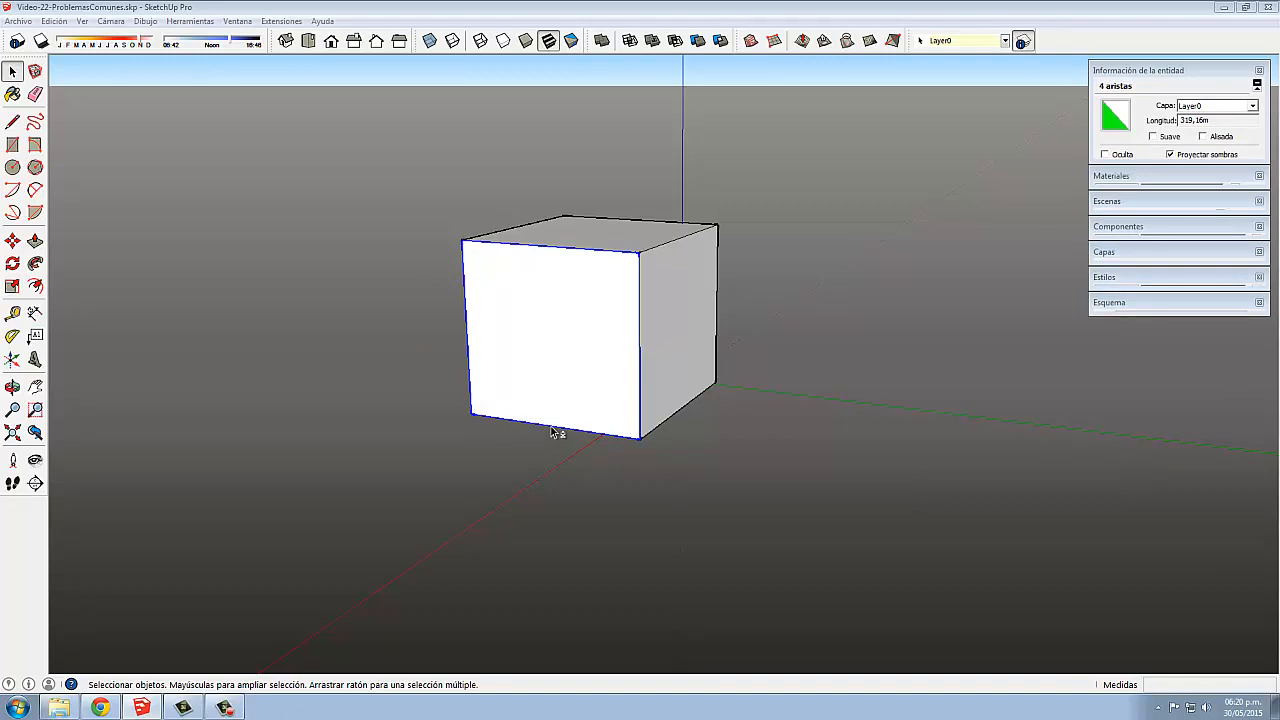
pyautogui.keyDown('shift'); pyautogui.click(553, 432); pyautogui.keyUp('shift')
pyautogui.press('f')
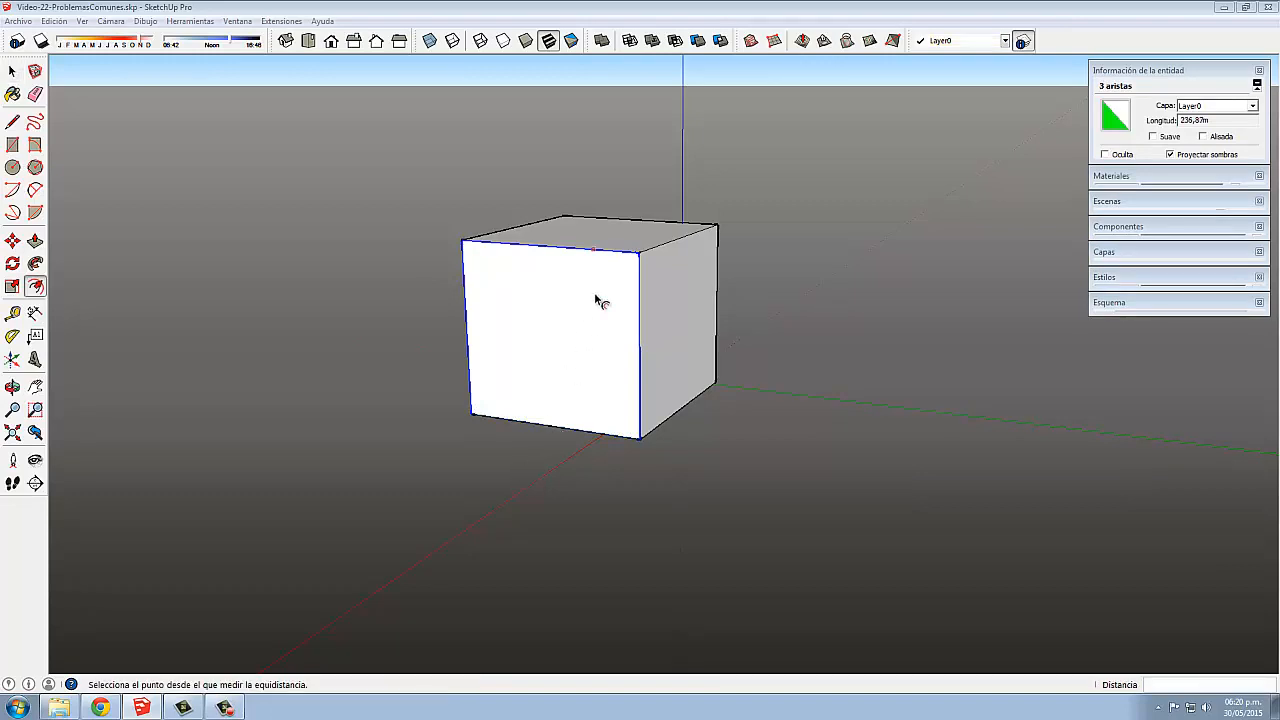
pyautogui.click(598, 298)
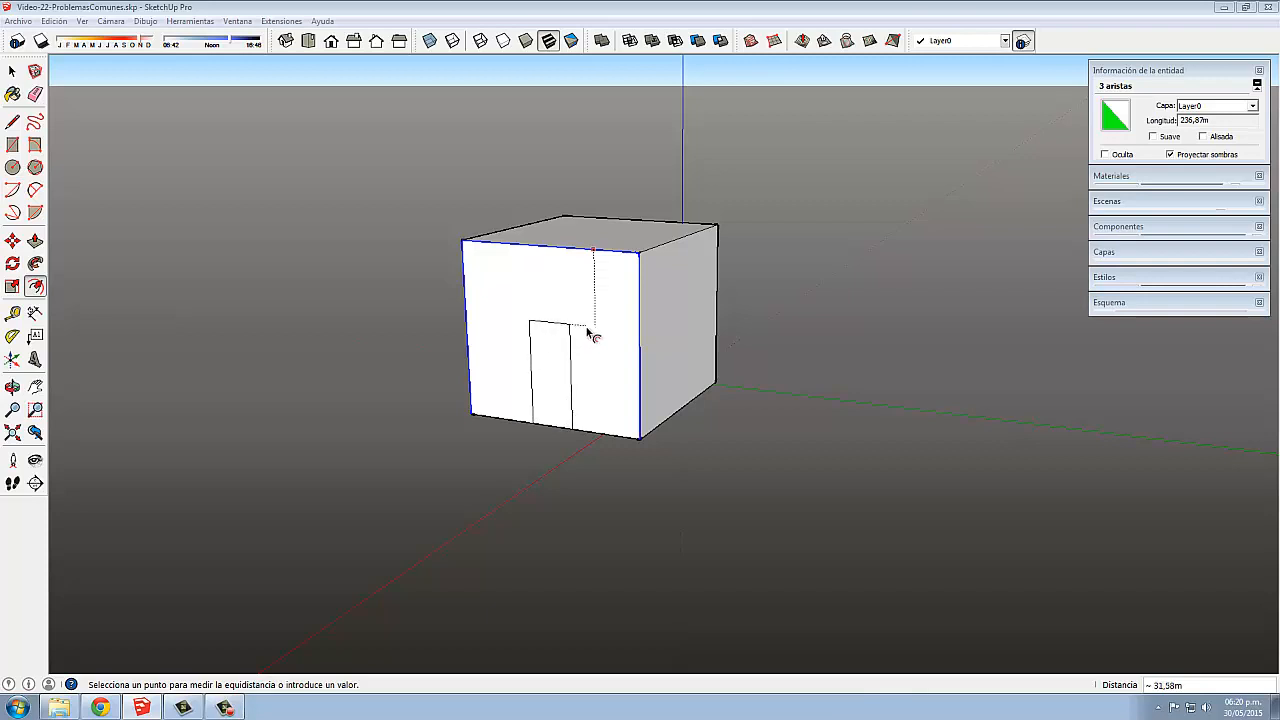
pyautogui.press('Escape')
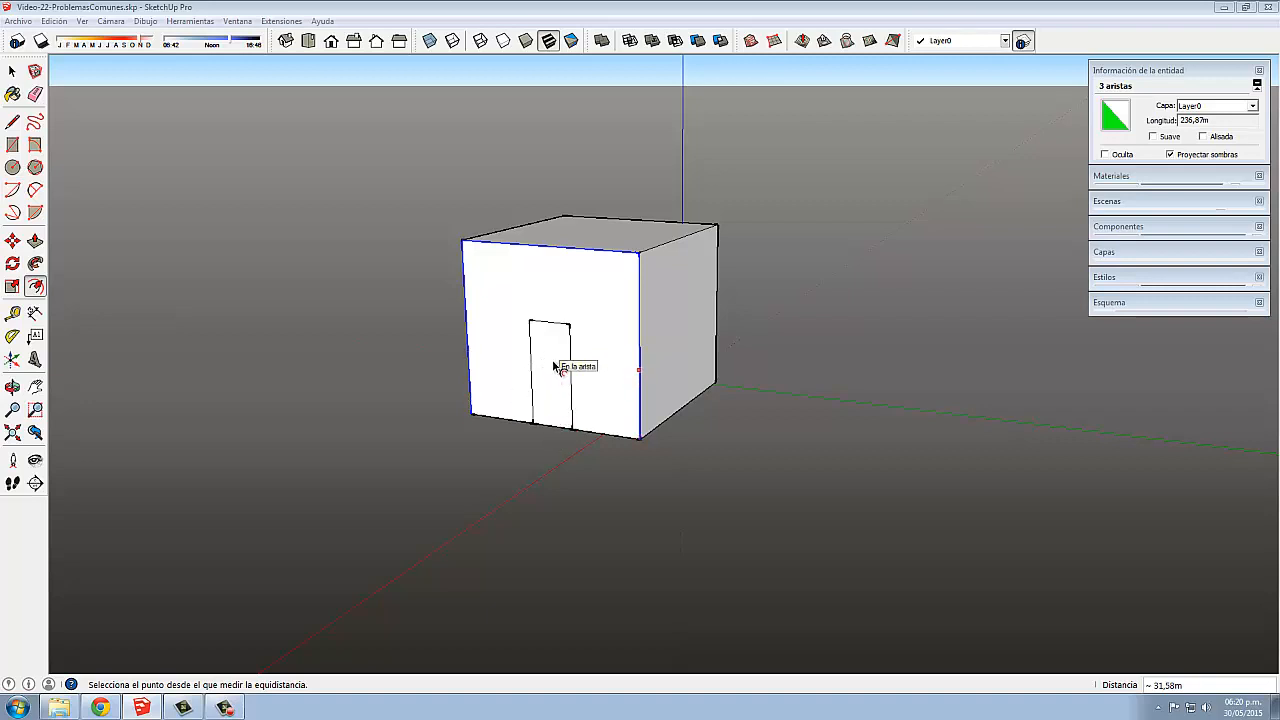
# Move the door outline with its face about 25.64 m along the front face's bottom edge towards the outer left edge.
pyautogui.press('space')
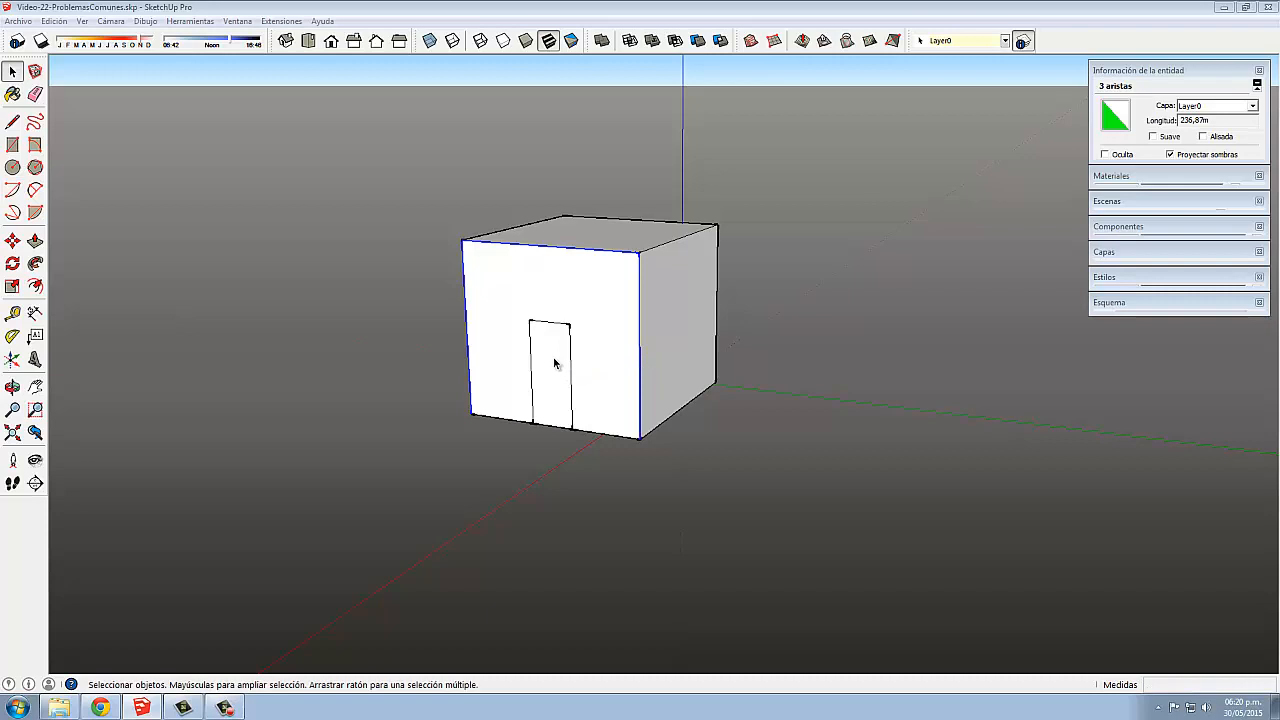
pyautogui.doubleClick(554, 364)
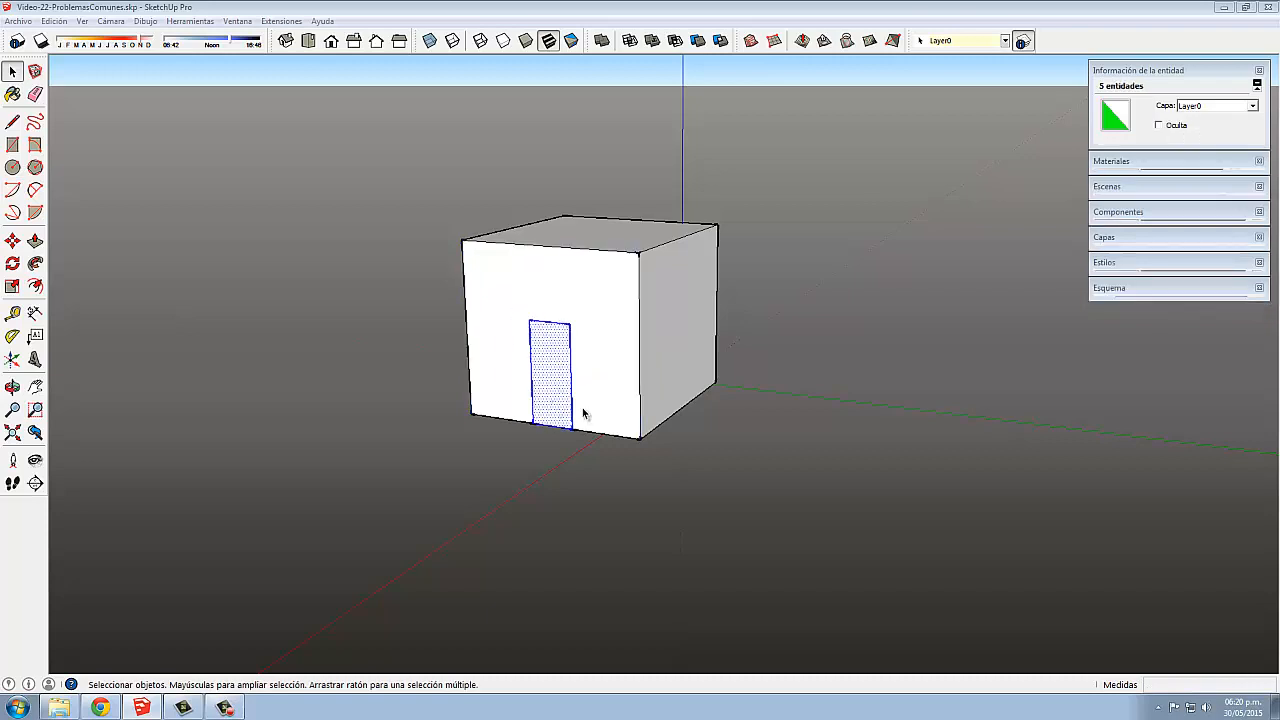
pyautogui.press('m')
pyautogui.click(583, 474)
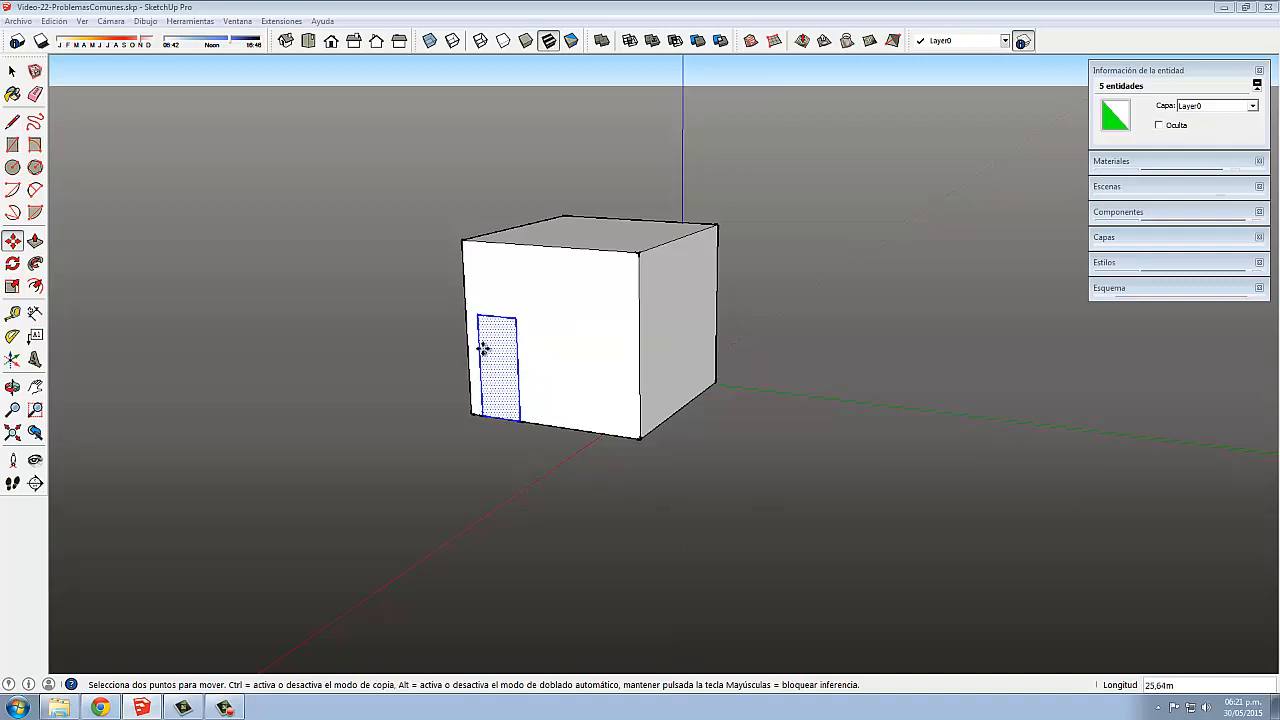
pyautogui.press('a')
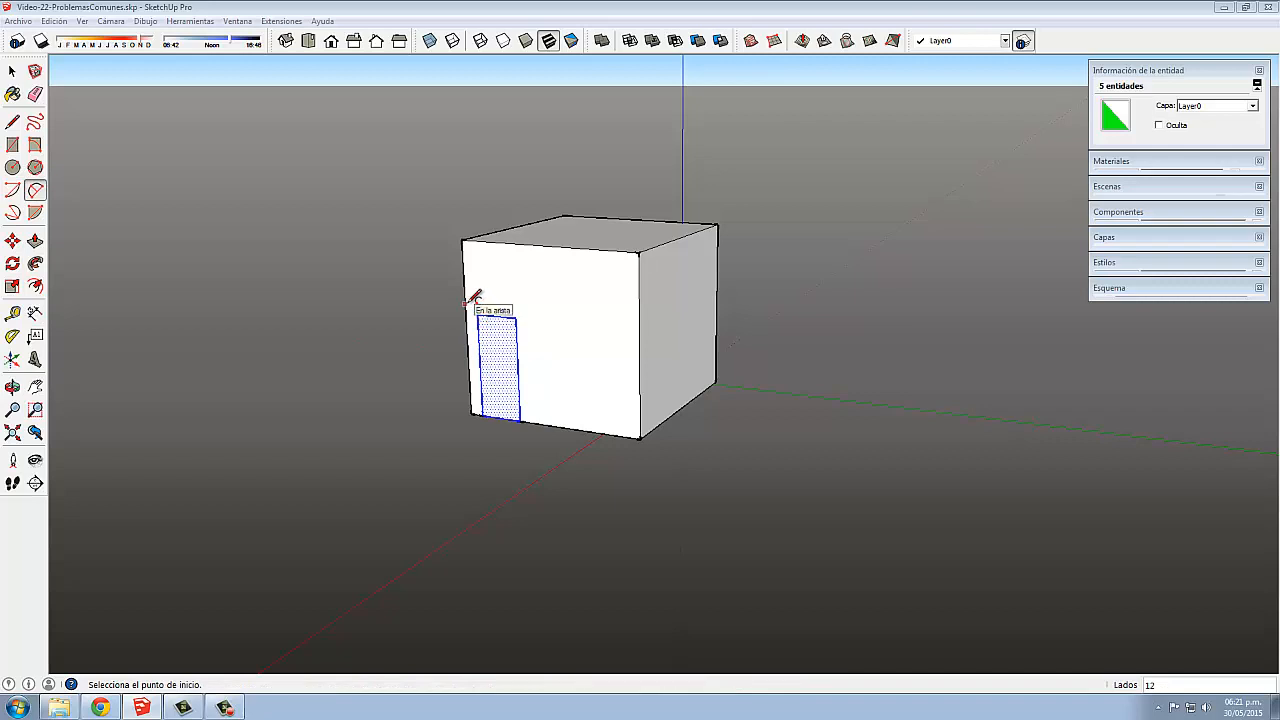
# Select the front face's vertical and top edges together, adding and removing the front and side faces from the selection.
pyautogui.press('space')
pyautogui.click(465, 310)
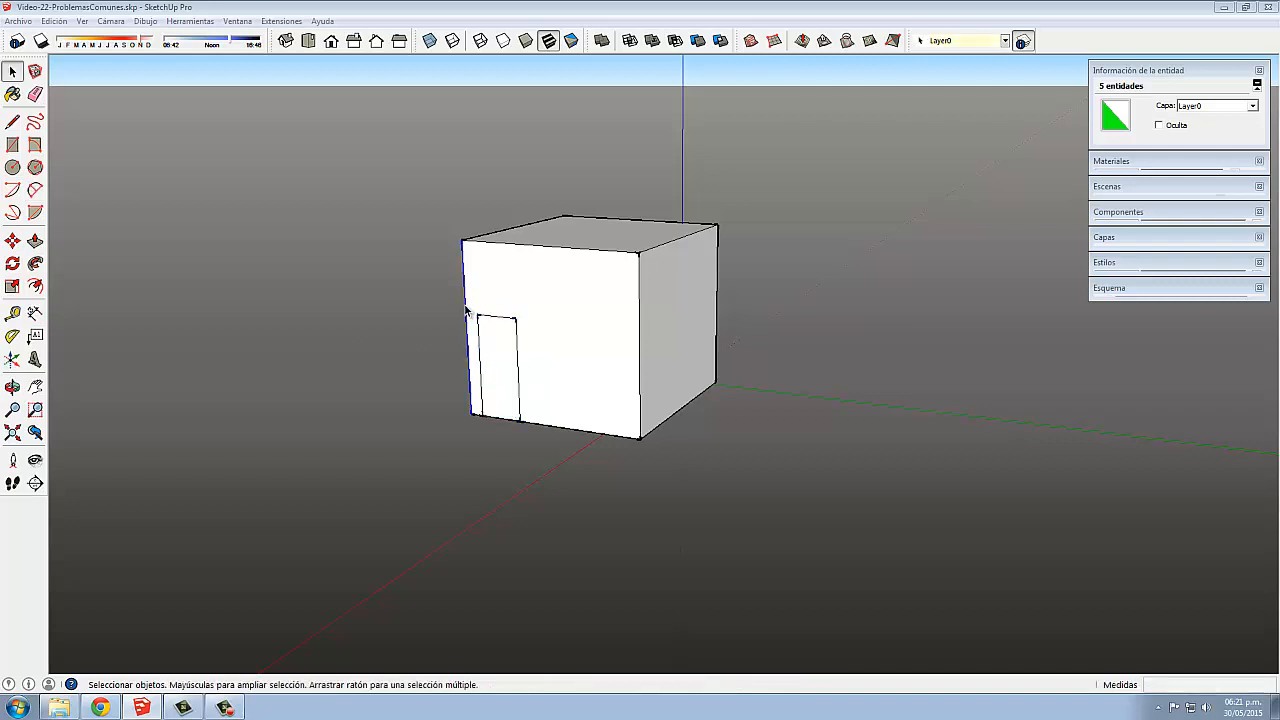
pyautogui.click(530, 250)
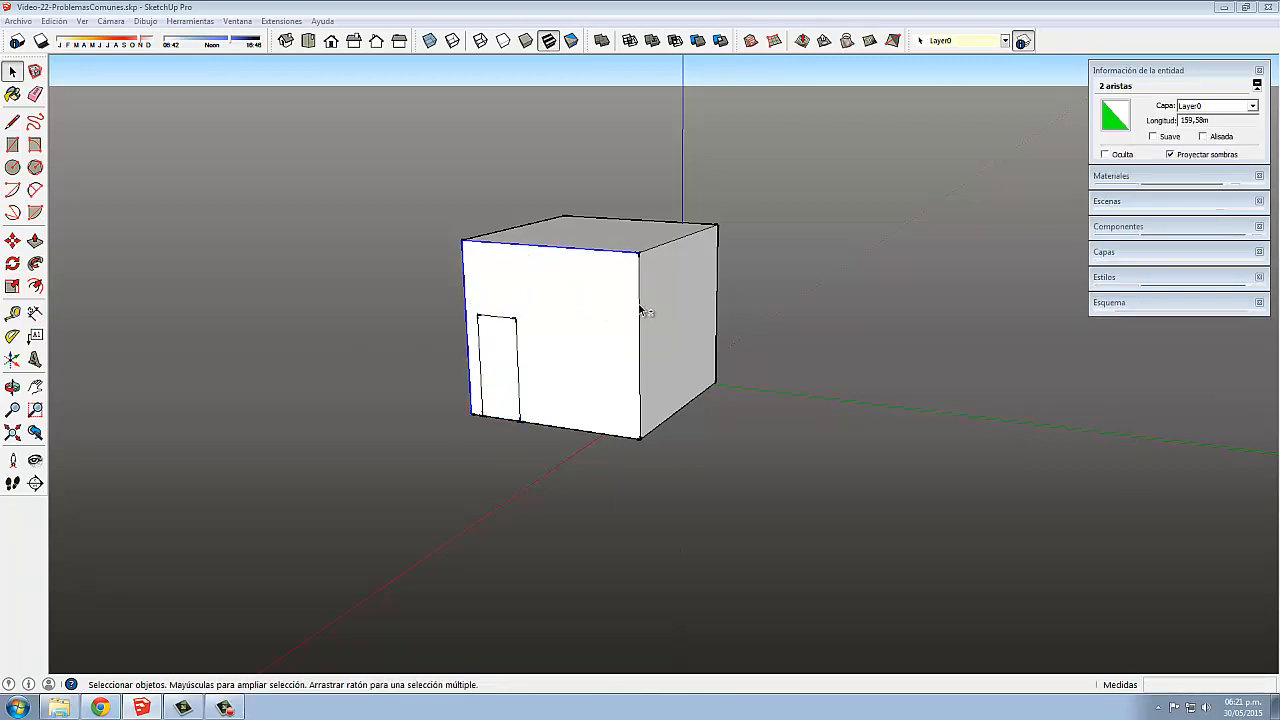
pyautogui.keyDown('shift'); pyautogui.click(639, 308); pyautogui.keyUp('shift')
pyautogui.keyDown('shift'); pyautogui.click(657, 311); pyautogui.keyUp('shift')
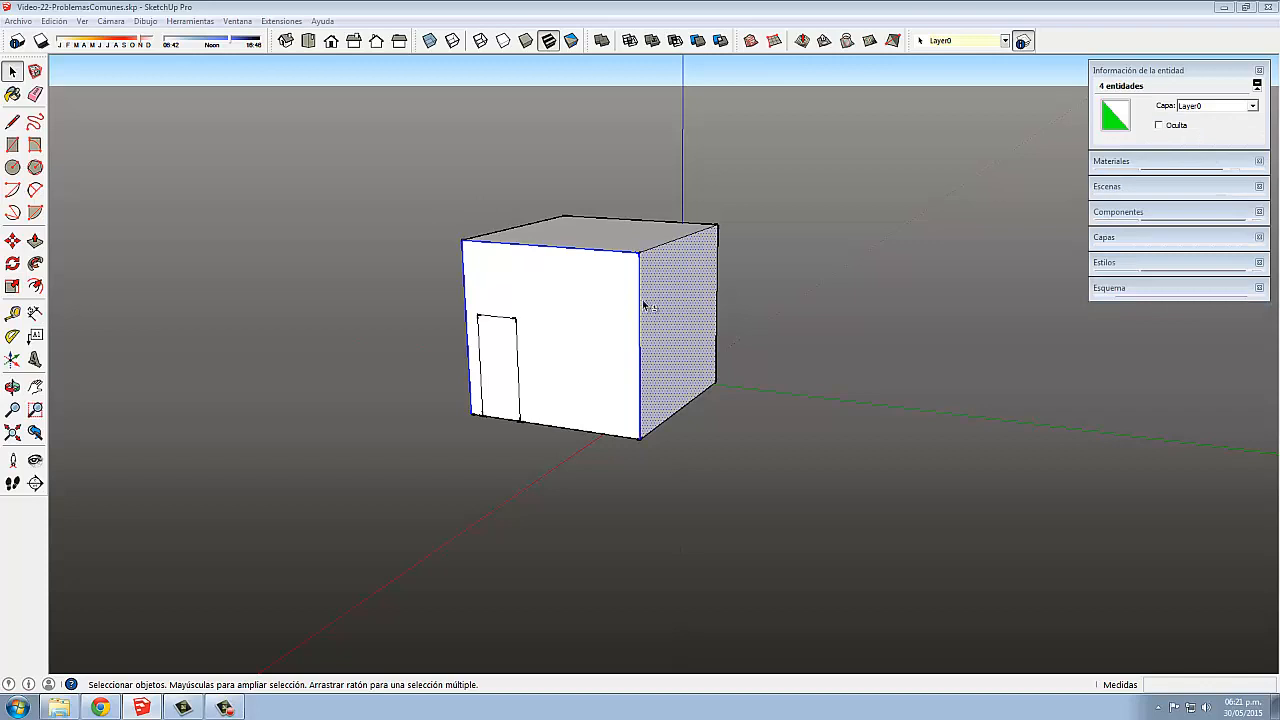
pyautogui.keyDown('shift'); pyautogui.click(618, 292); pyautogui.keyUp('shift')
pyautogui.keyDown('shift'); pyautogui.click(665, 302); pyautogui.keyUp('shift')
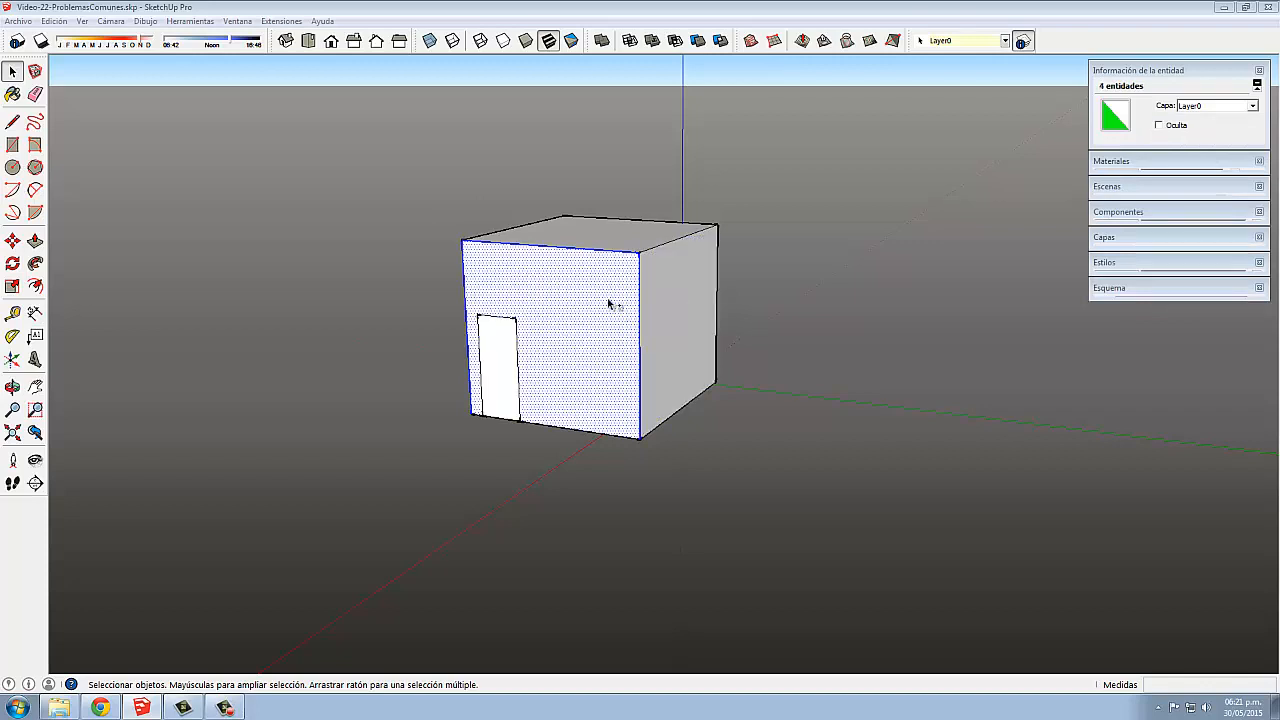
pyautogui.keyDown('shift'); pyautogui.click(608, 303); pyautogui.keyUp('shift')
pyautogui.keyDown('shift'); pyautogui.click(686, 294); pyautogui.keyUp('shift')
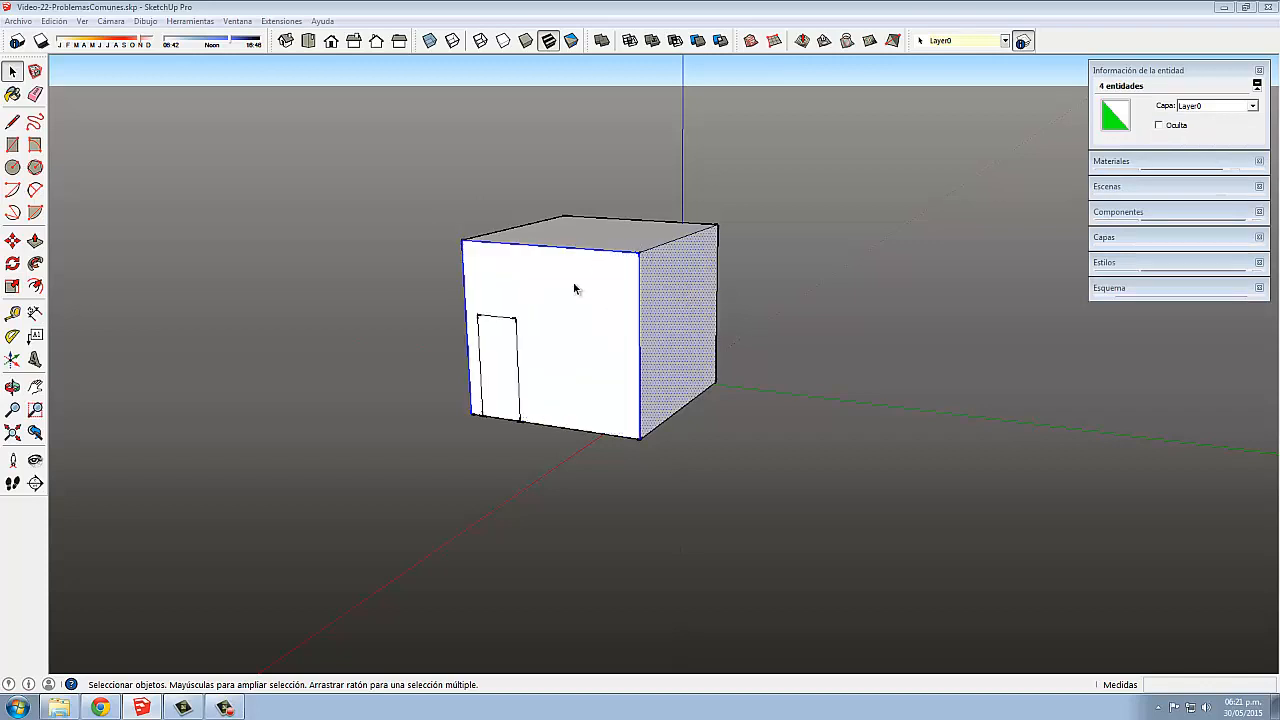
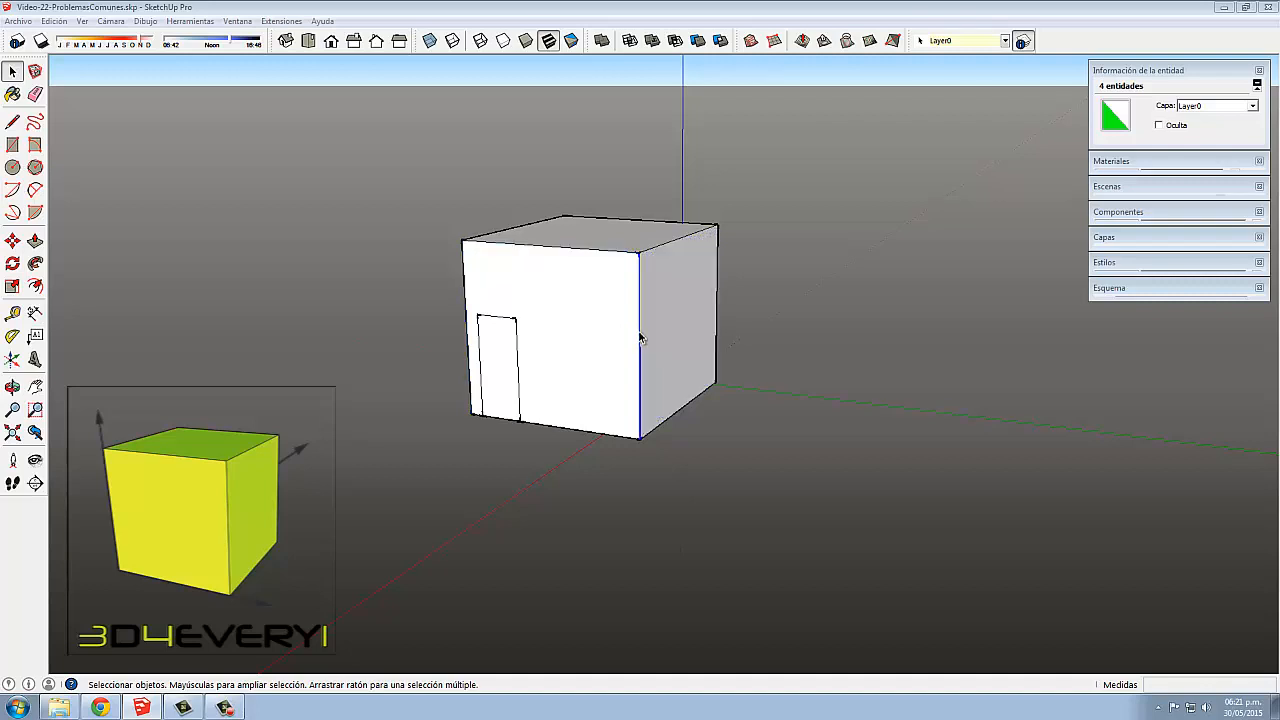
# Select the box's visible side face, switch the display to wireframe, and select the front face's top edge.
pyautogui.click(645, 337)
pyautogui.click(660, 336)
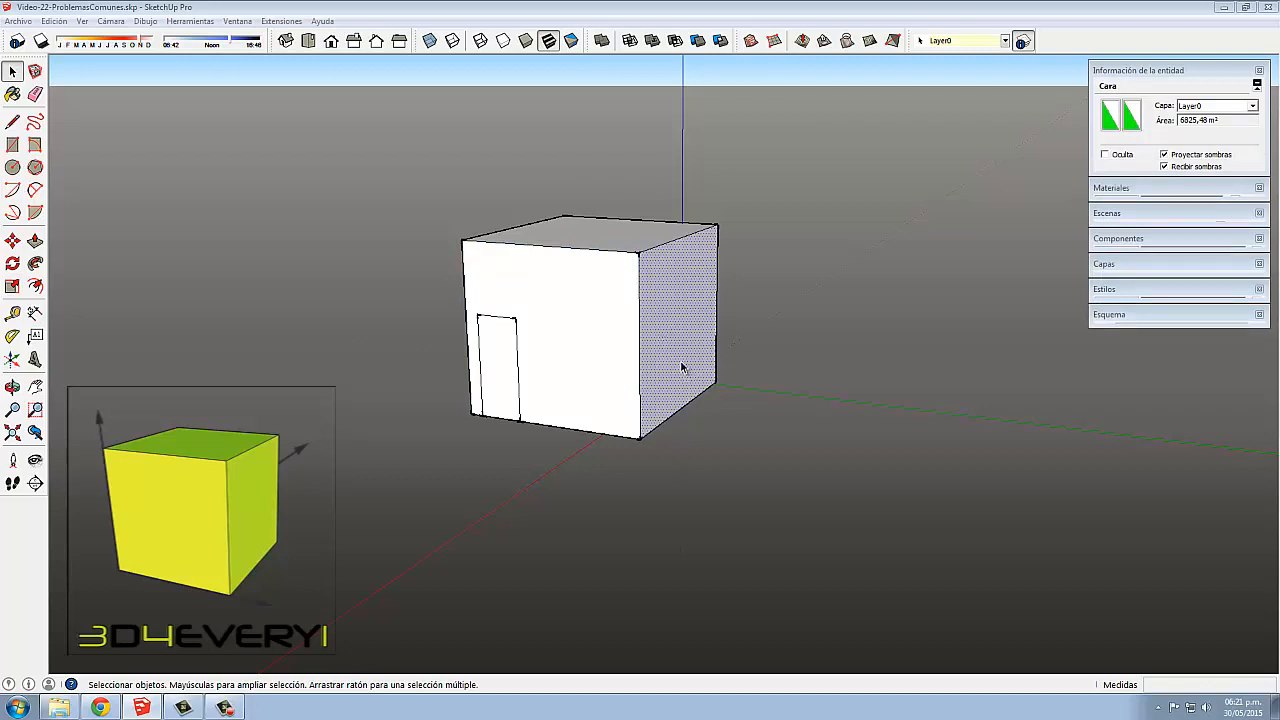
pyautogui.click(480, 41)
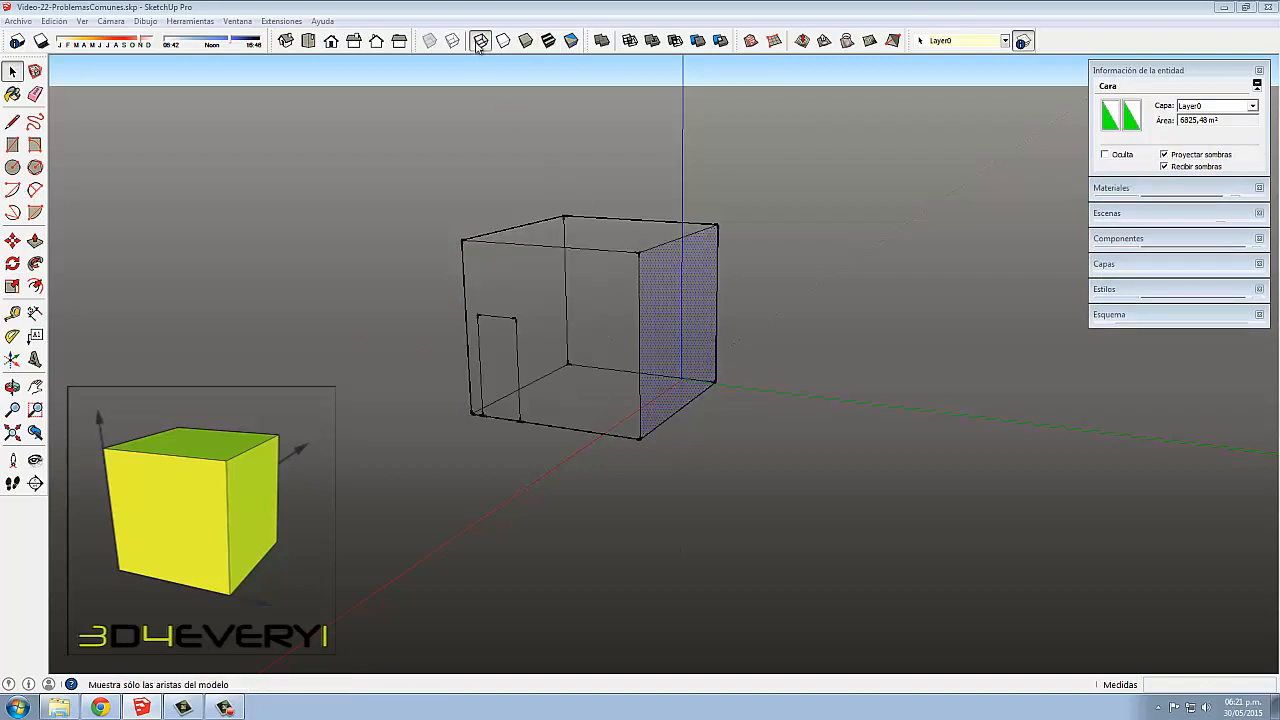
pyautogui.click(592, 305)
pyautogui.click(592, 249)
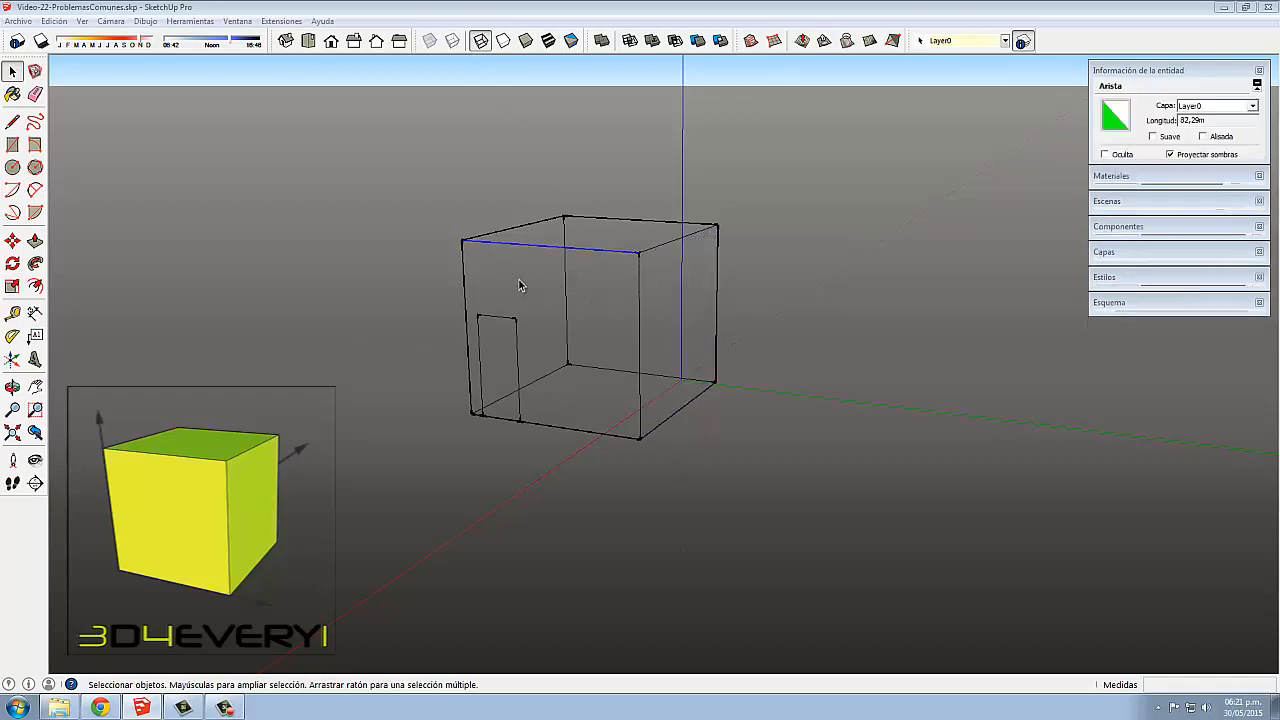
pyautogui.keyDown('shift'); pyautogui.click(464, 275); pyautogui.keyUp('shift')
pyautogui.keyDown('shift'); pyautogui.click(639, 322); pyautogui.keyUp('shift')
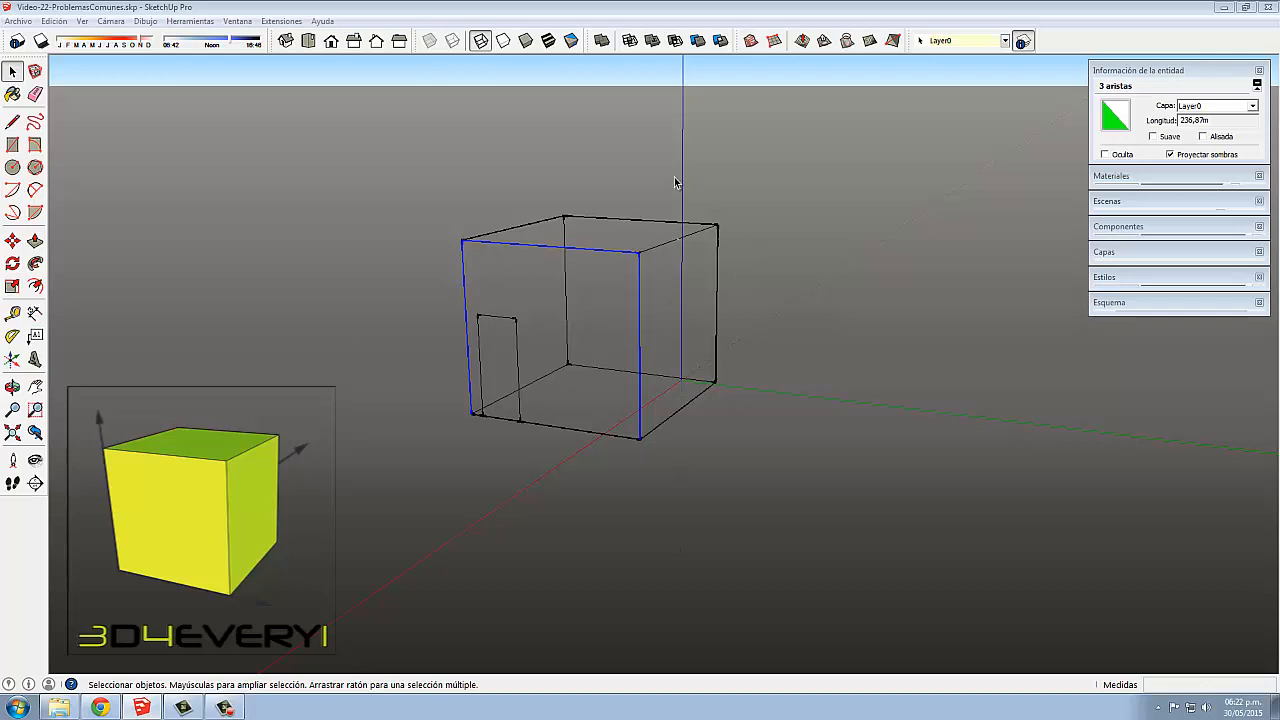
pyautogui.moveTo(675, 180); pyautogui.dragTo(669, 194)
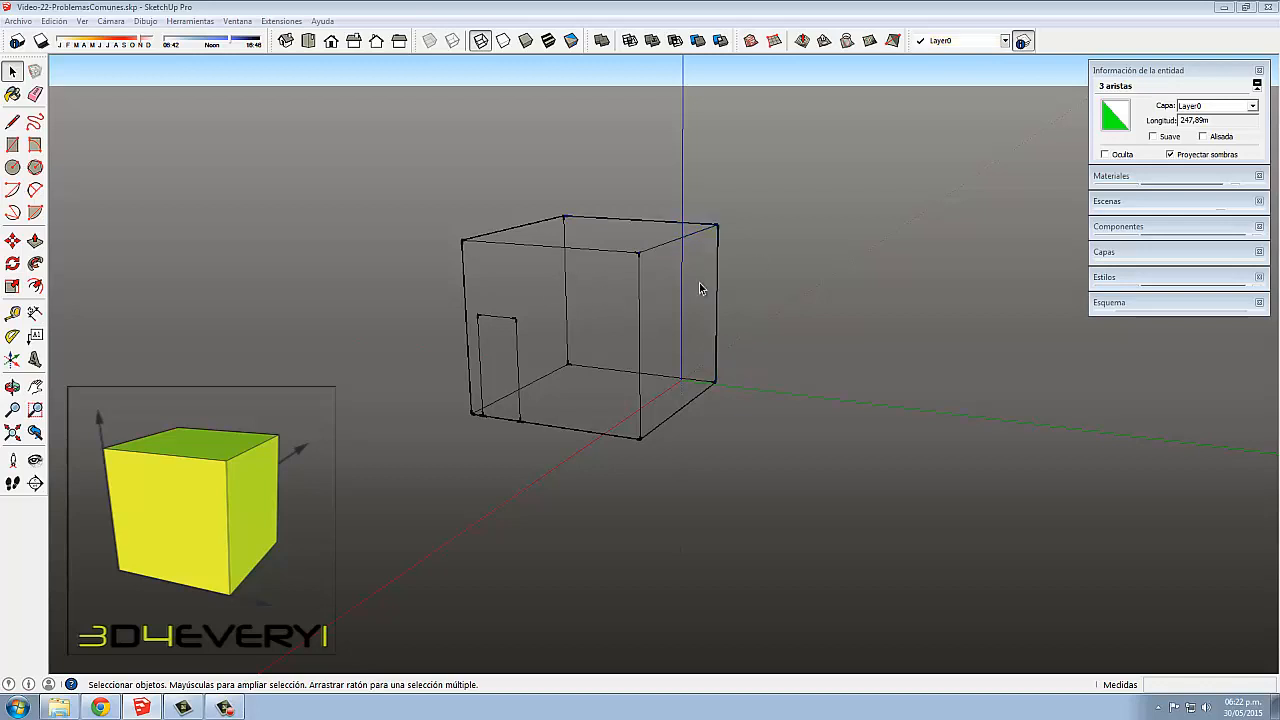
# Copy the box's four top edges about 6.22 m straight down and repeat the copy as a 3x array.
pyautogui.moveTo(425, 165); pyautogui.dragTo(782, 276)
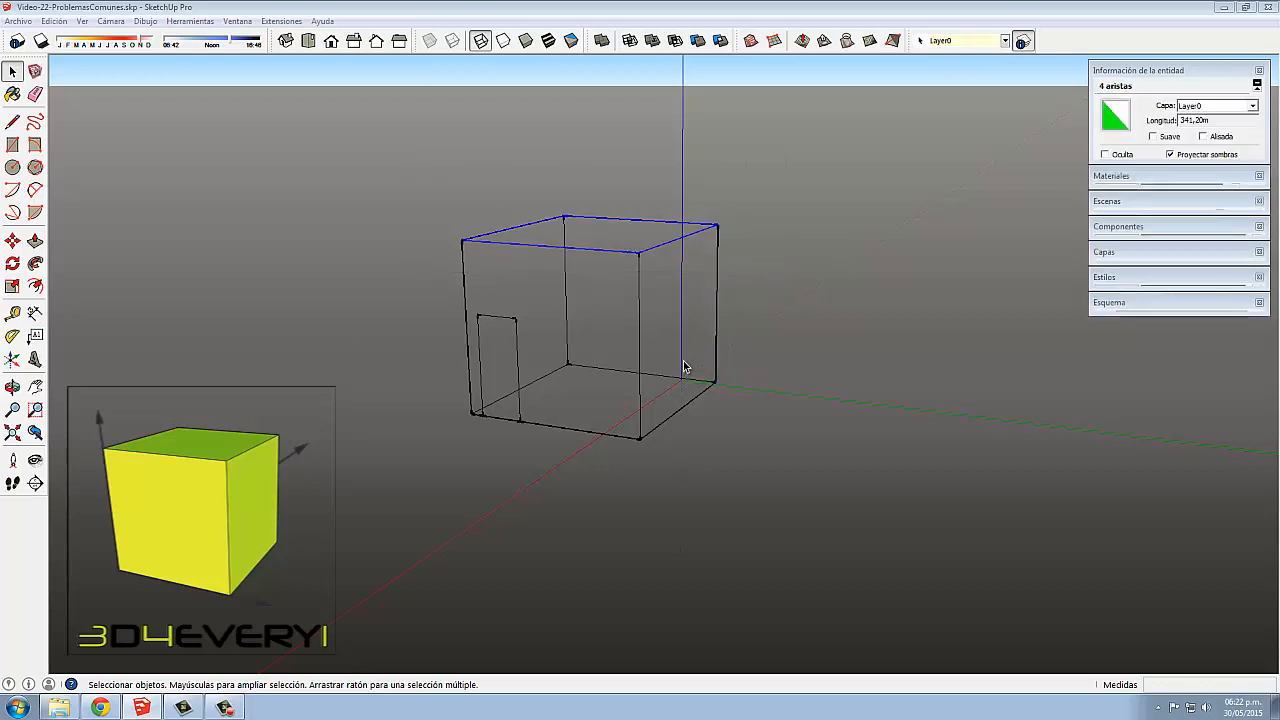
pyautogui.press('m')
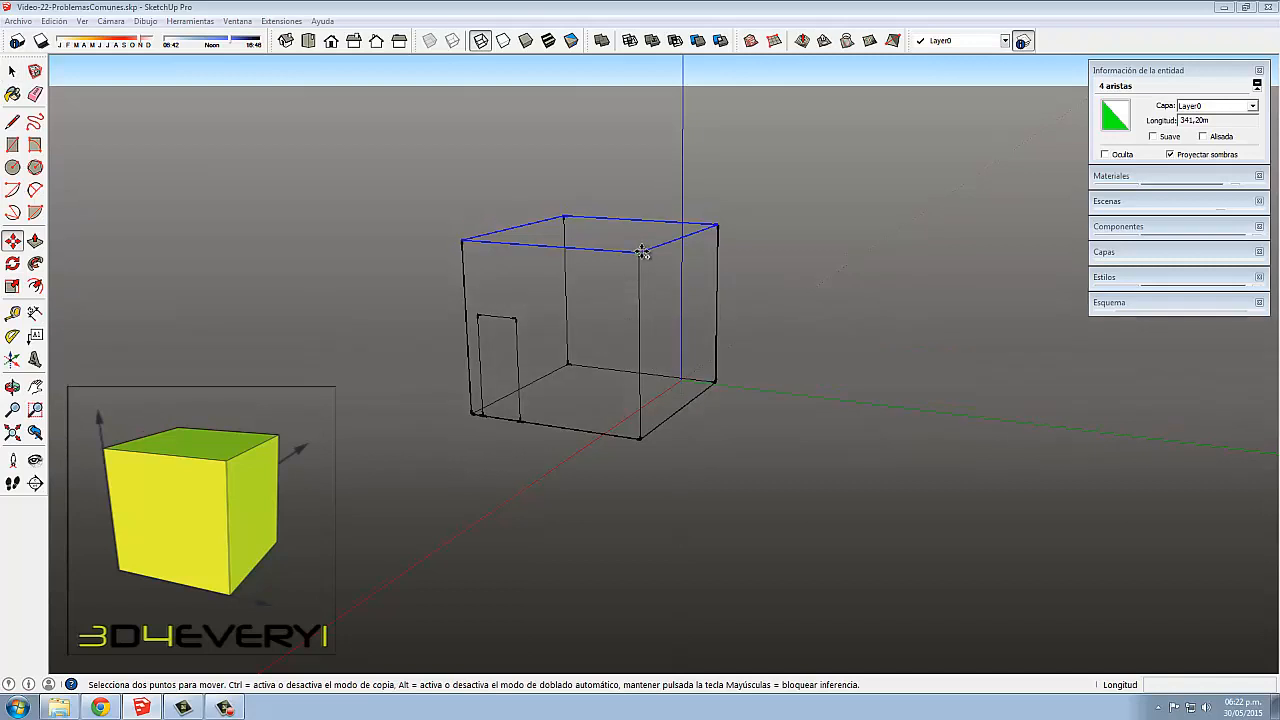
pyautogui.press('ctrl')
pyautogui.click(638, 252)
pyautogui.click(639, 270)
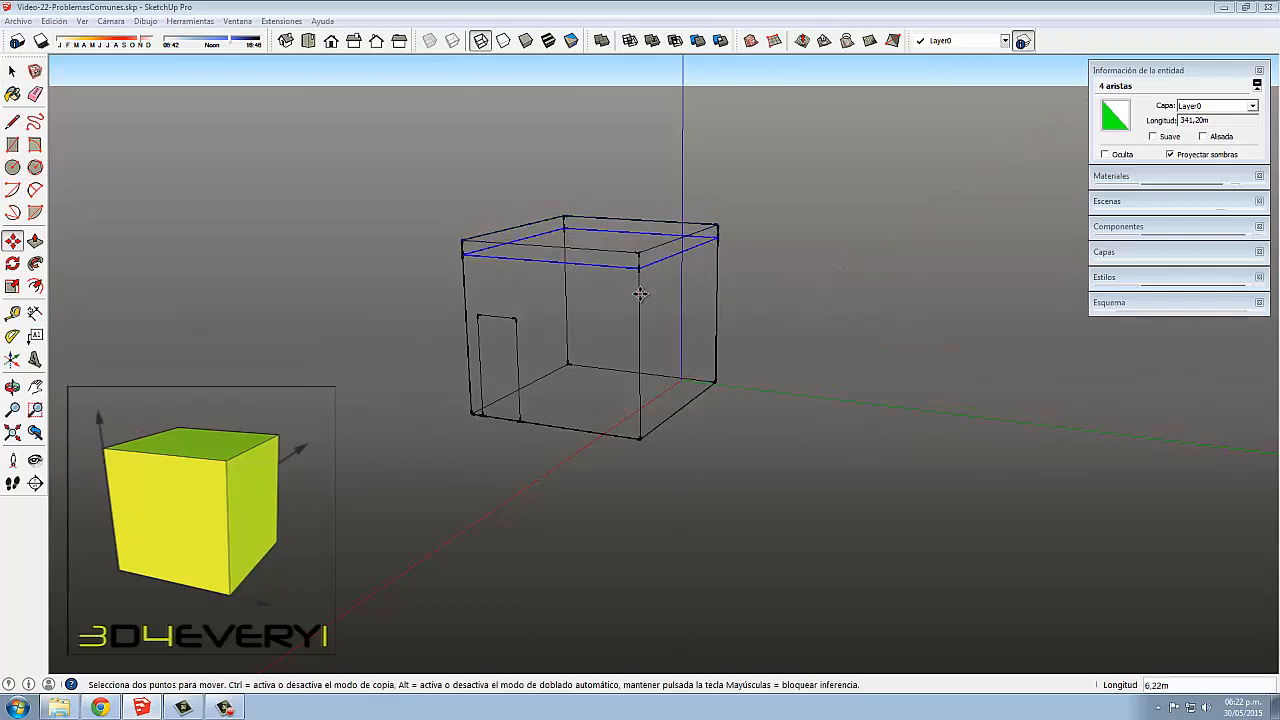
pyautogui.press('Return')
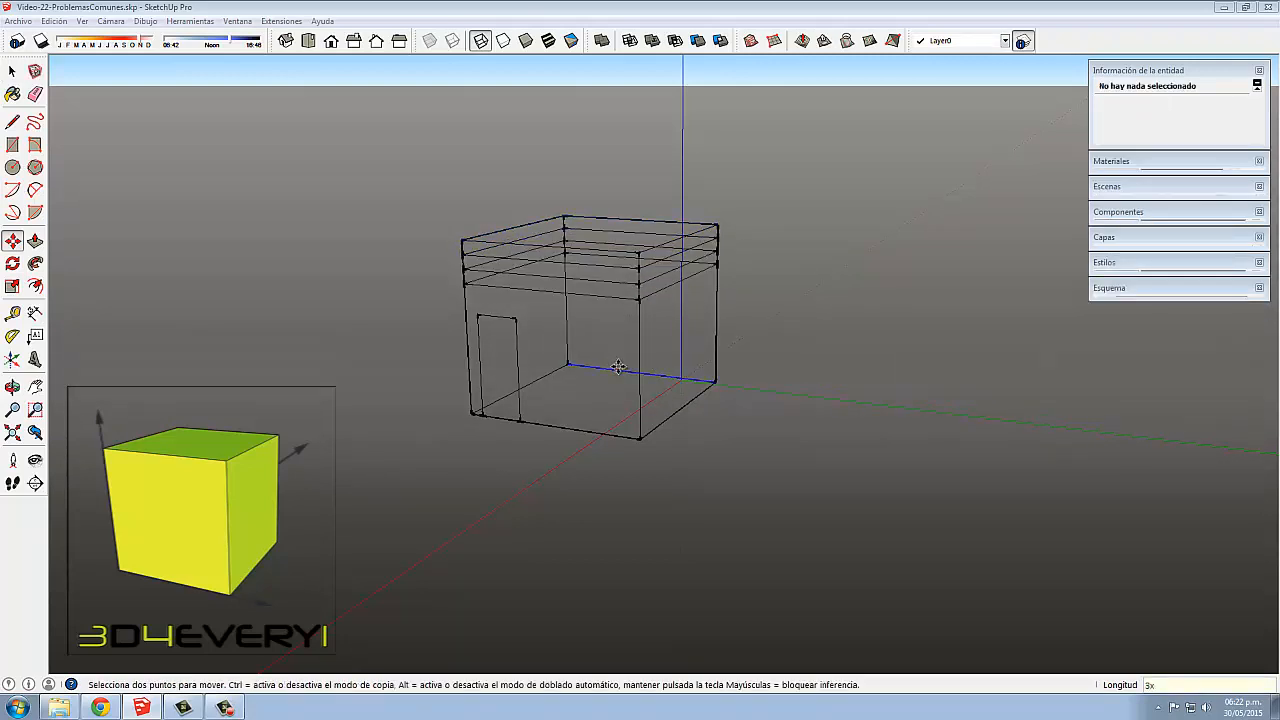
# Switch the face style from wireframe to shaded with textures and view the banded box from several angles.
pyautogui.click(548, 40)
pyautogui.moveTo(552, 352); pyautogui.dragTo(723, 343, button='middle')
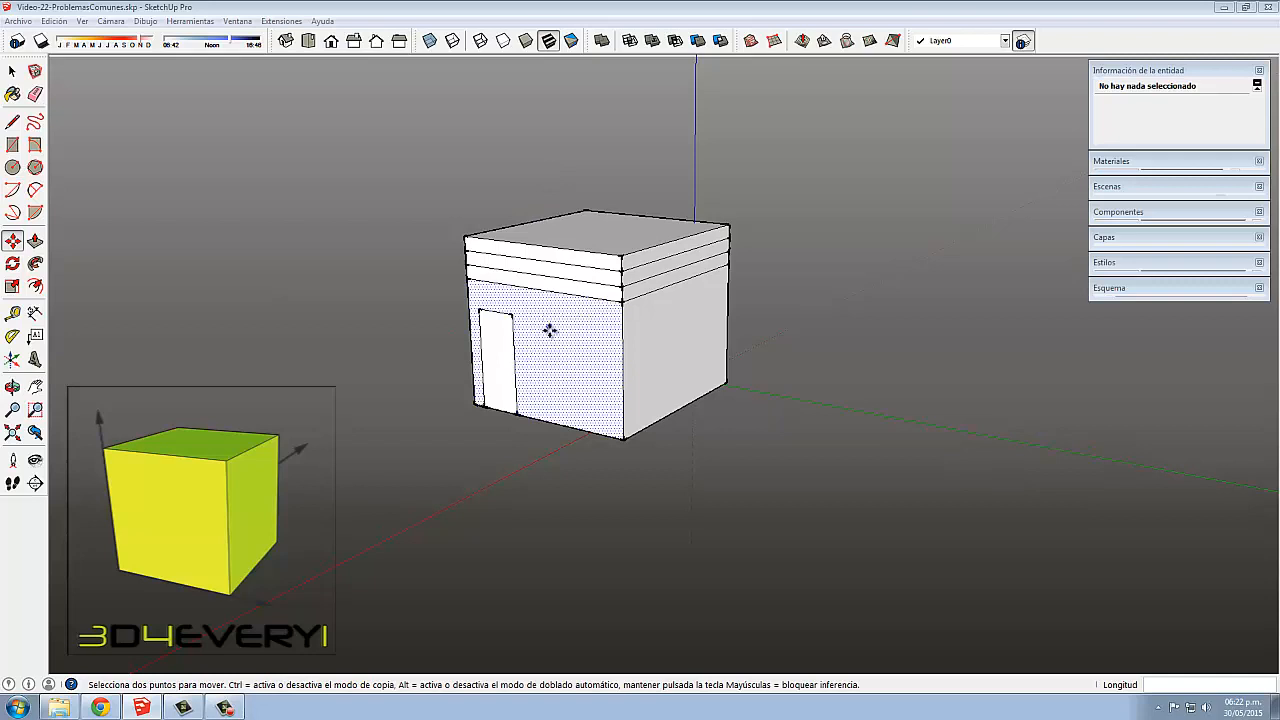
pyautogui.moveTo(549, 329); pyautogui.dragTo(571, 314, button='middle')
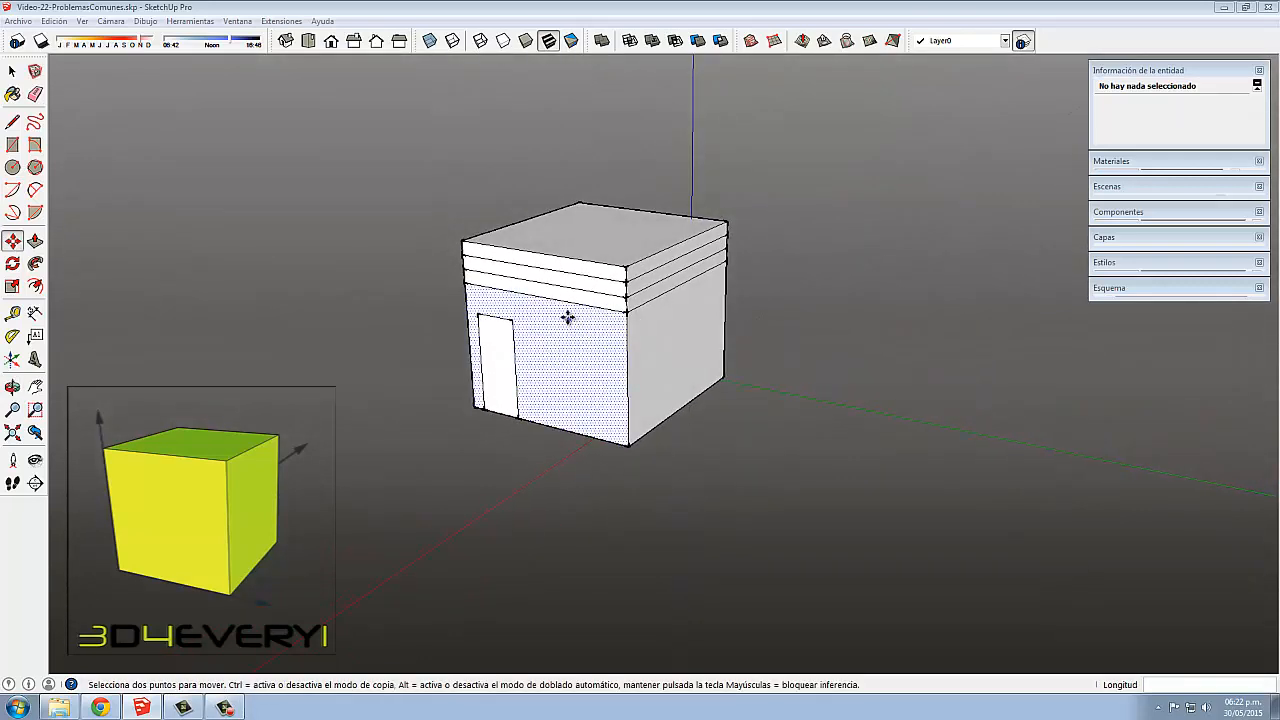
pyautogui.scroll(2, 575, 312)
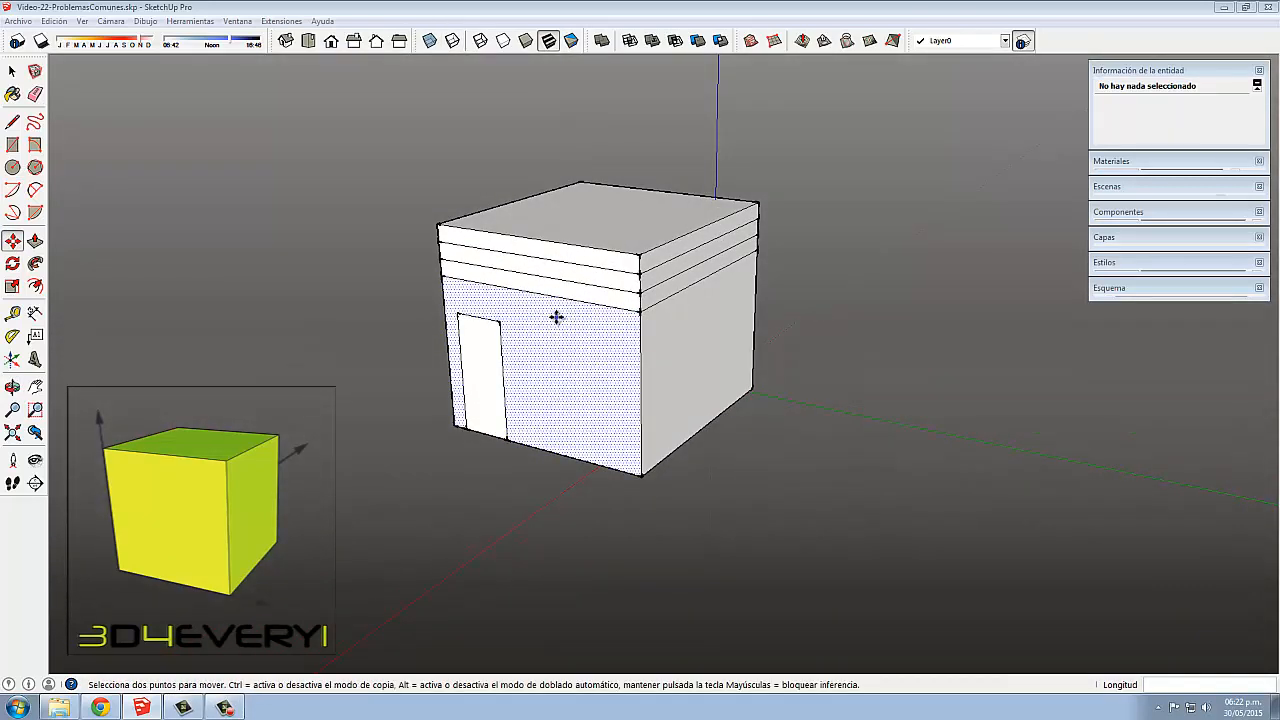
pyautogui.moveTo(593, 343); pyautogui.dragTo(566, 297, button='middle')
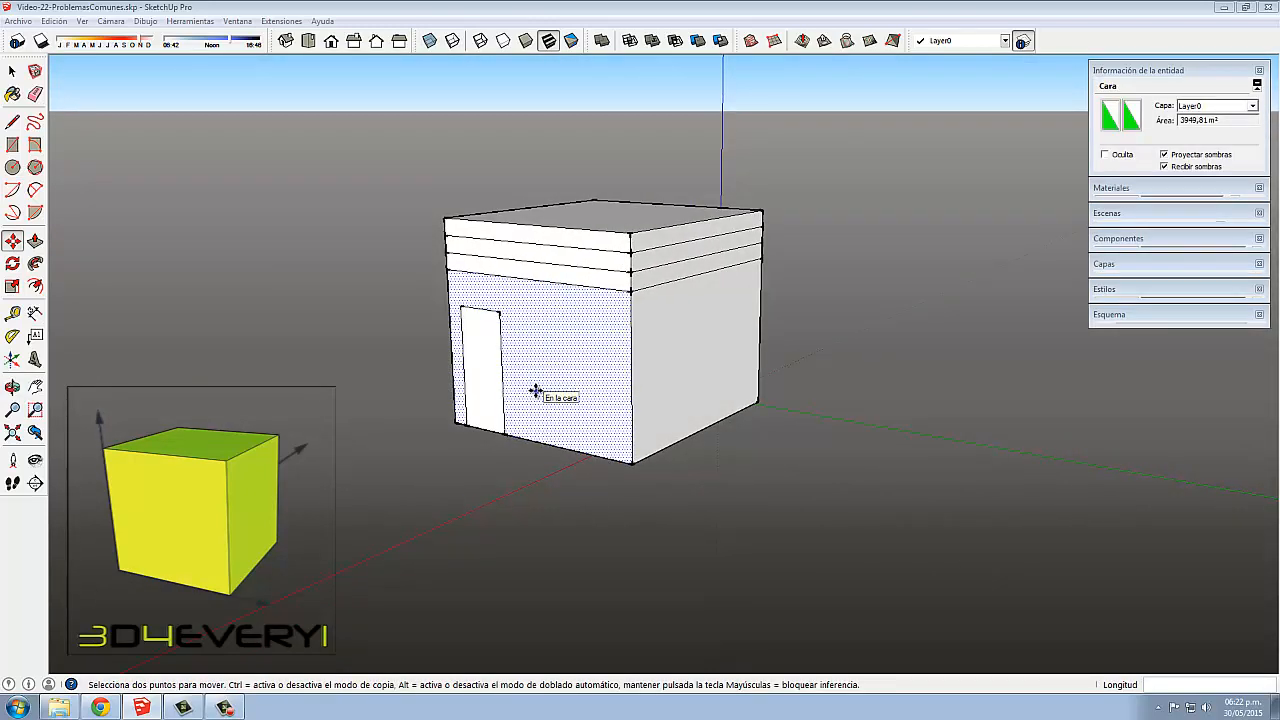
pyautogui.moveTo(534, 390); pyautogui.dragTo(571, 449, button='middle')
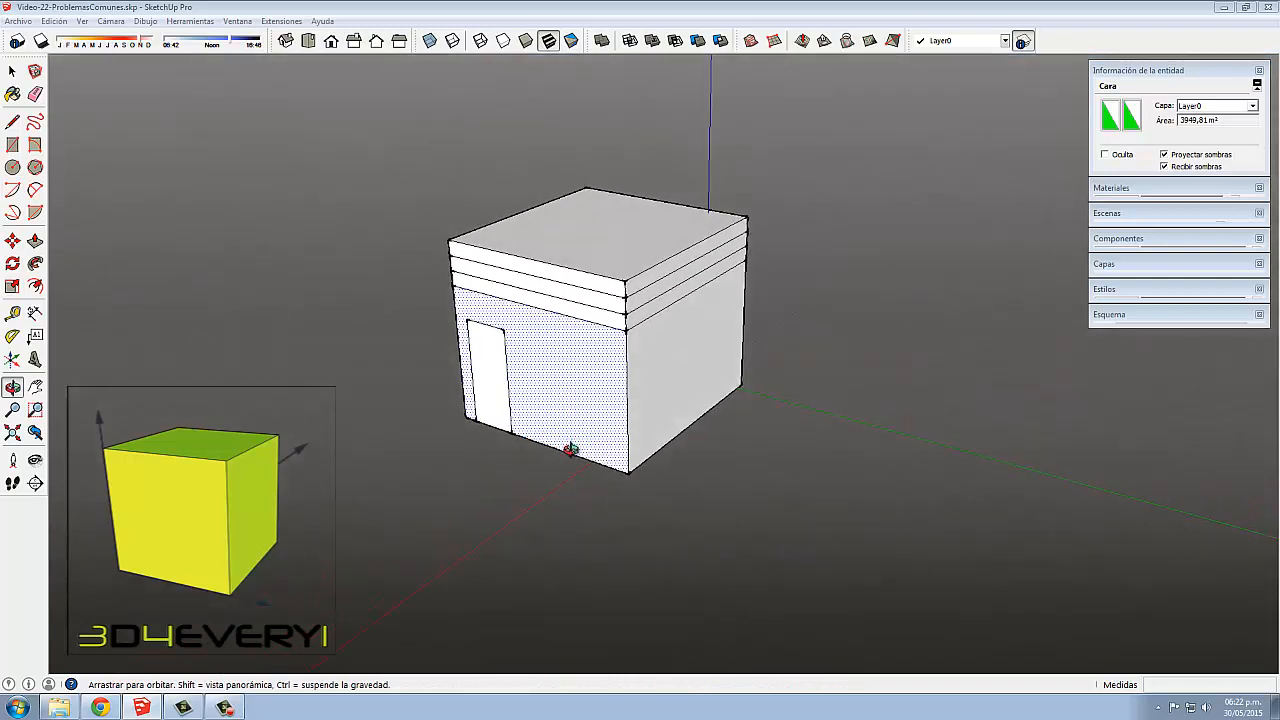
# Draw a circle with a radius of about 13.82 m on the box's top face.
pyautogui.press('c')
pyautogui.click(601, 230)
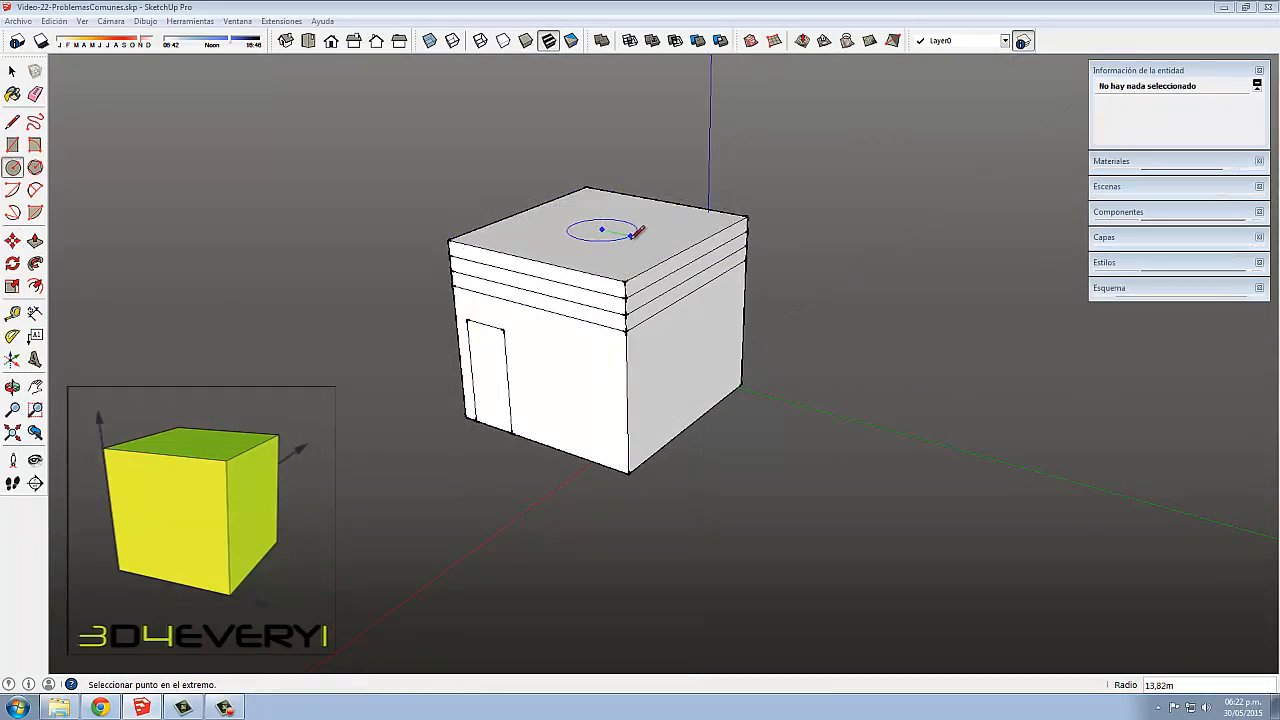
pyautogui.click(636, 232)
# Push/Pull the roof circle upward about 62.29 m into a cylinder.
pyautogui.moveTo(608, 257); pyautogui.dragTo(589, 271, button='middle')
pyautogui.press('p')
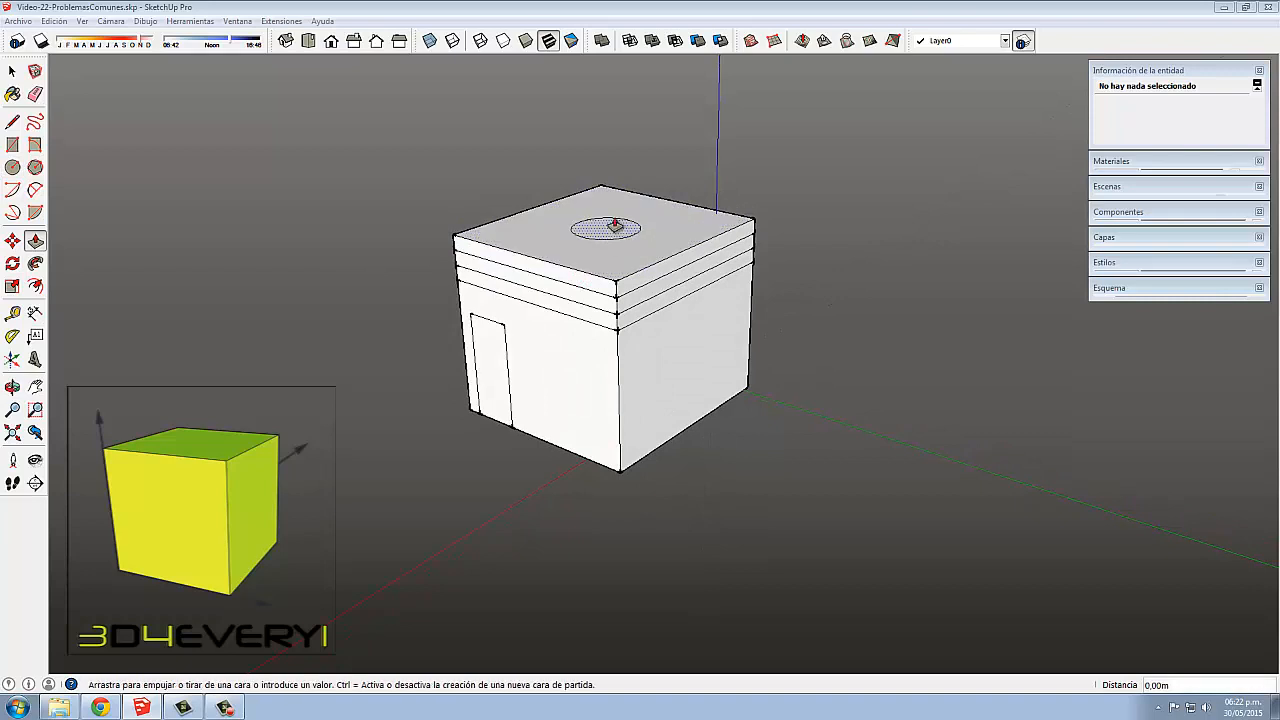
pyautogui.moveTo(616, 226); pyautogui.dragTo(612, 80)
pyautogui.scroll(-3, 640, 360)
pyautogui.moveTo(623, 400)
pyautogui.mouseDown(button='middle')
pyautogui.moveTo(625, 420)
pyautogui.moveTo(622, 400)
pyautogui.mouseUp(button='middle')
pyautogui.scroll(3, 615, 255)
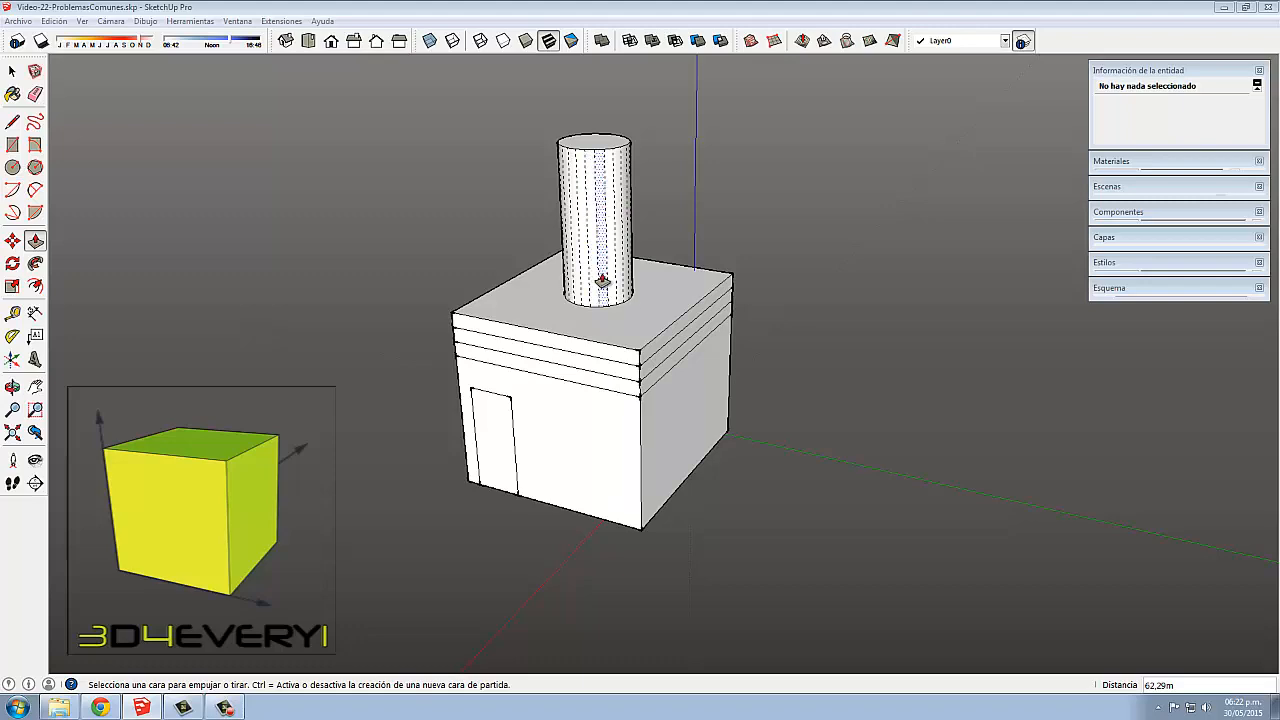
# Examine the cylinder's round top and its dashed side segments up close.
pyautogui.scroll(5, 580, 216)
pyautogui.scroll(3, 589, 218)
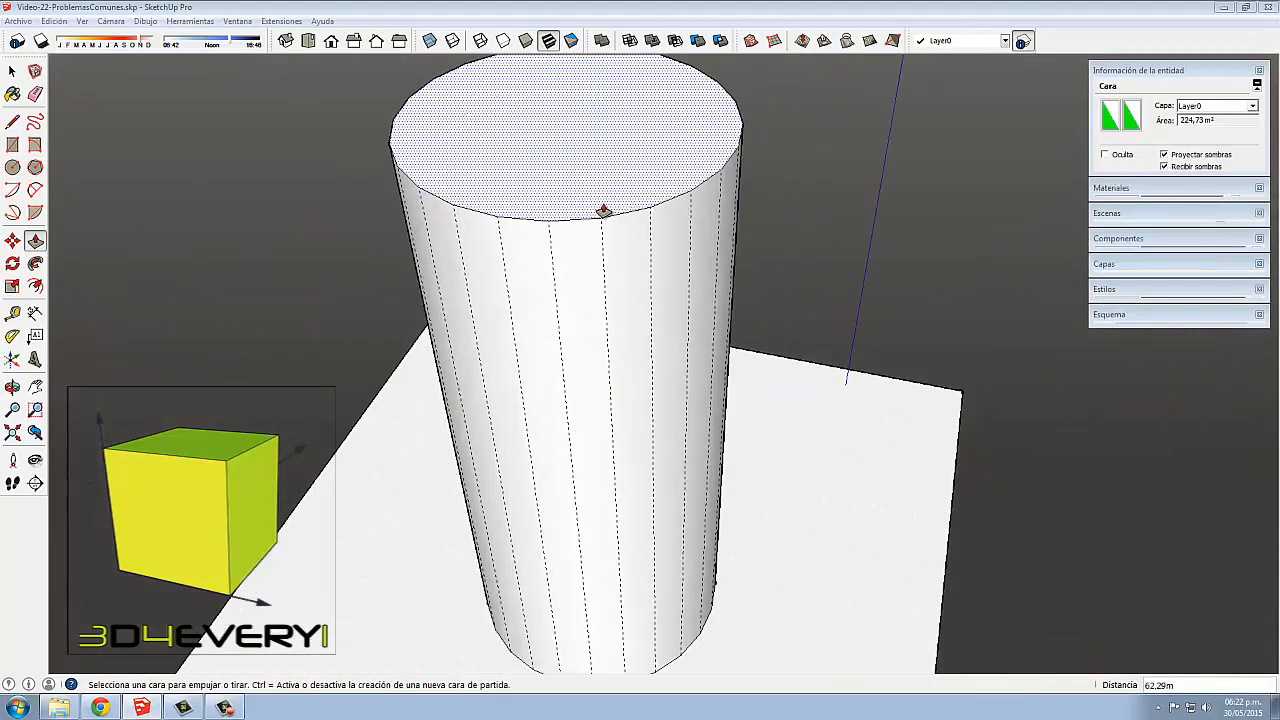
pyautogui.moveTo(600, 206); pyautogui.dragTo(615, 401, button='middle')
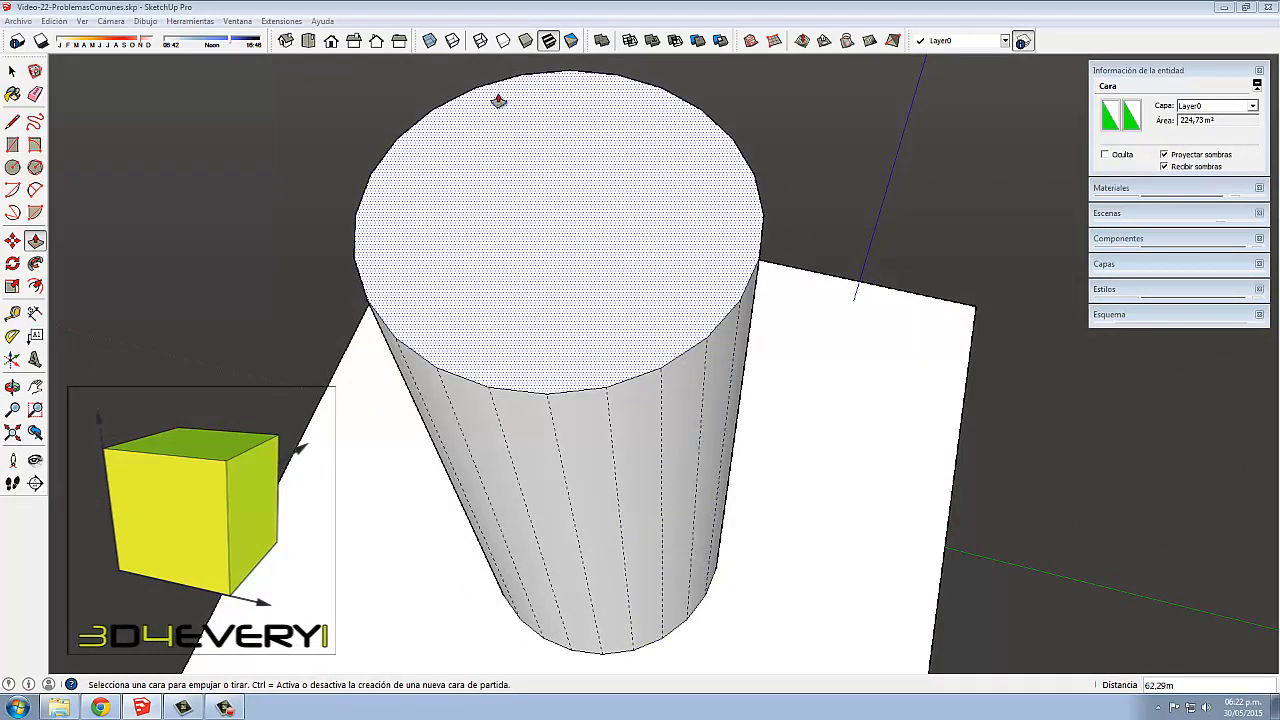
pyautogui.scroll(-2, 503, 366)
pyautogui.moveTo(503, 366); pyautogui.dragTo(543, 329, button='middle')
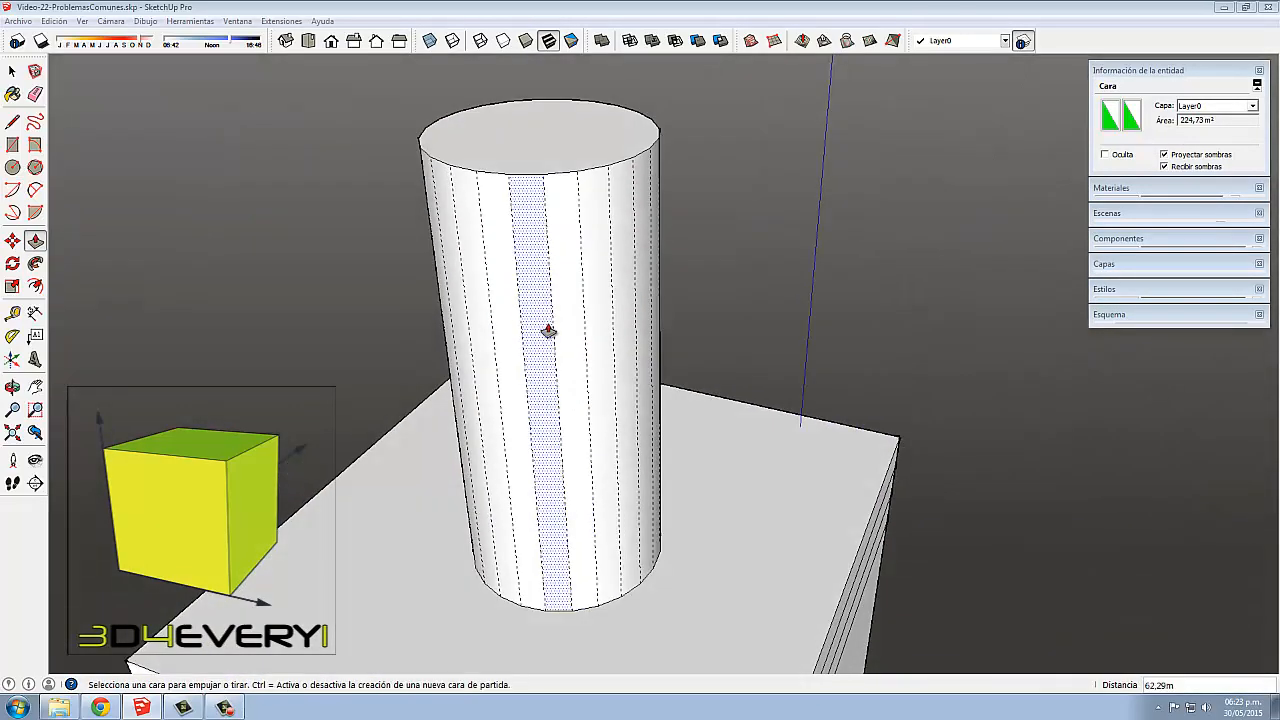
pyautogui.scroll(-2, 543, 329)
pyautogui.moveTo(583, 463); pyautogui.dragTo(583, 391, button='middle')
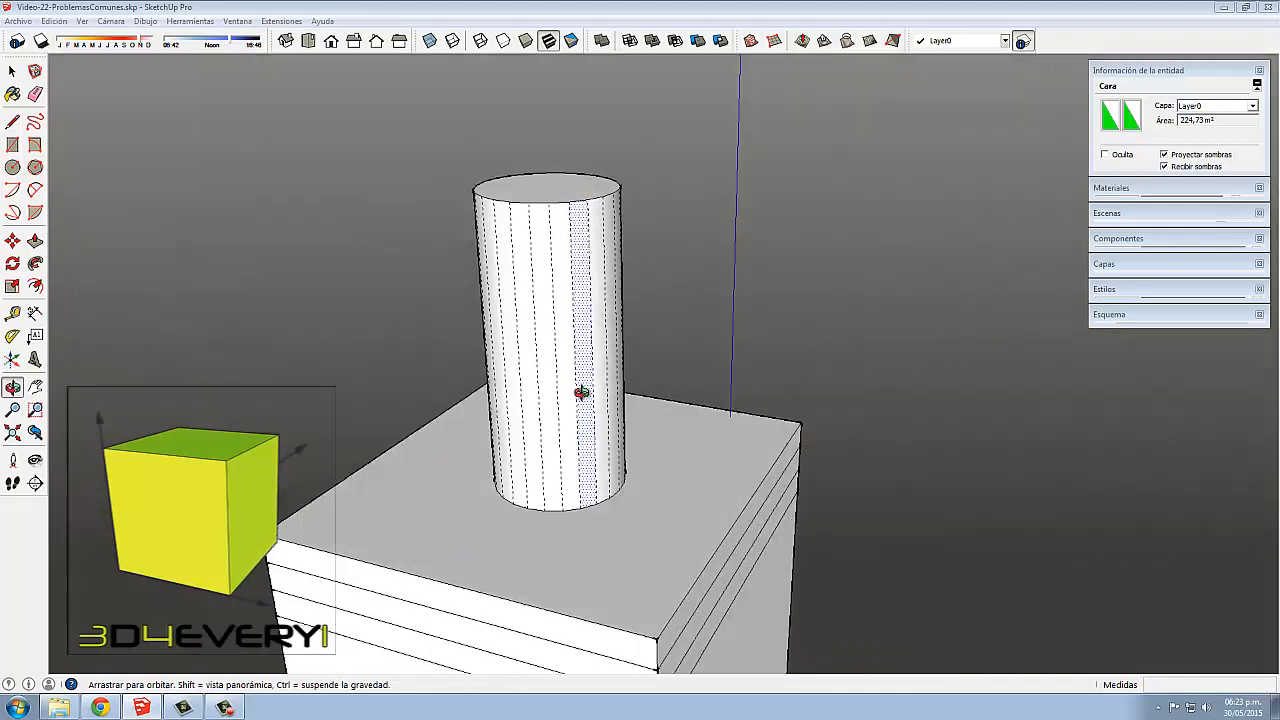
# Turn off the hidden geometry display and check Push/Pull over the cylinder's smooth side.
pyautogui.click(84, 21)
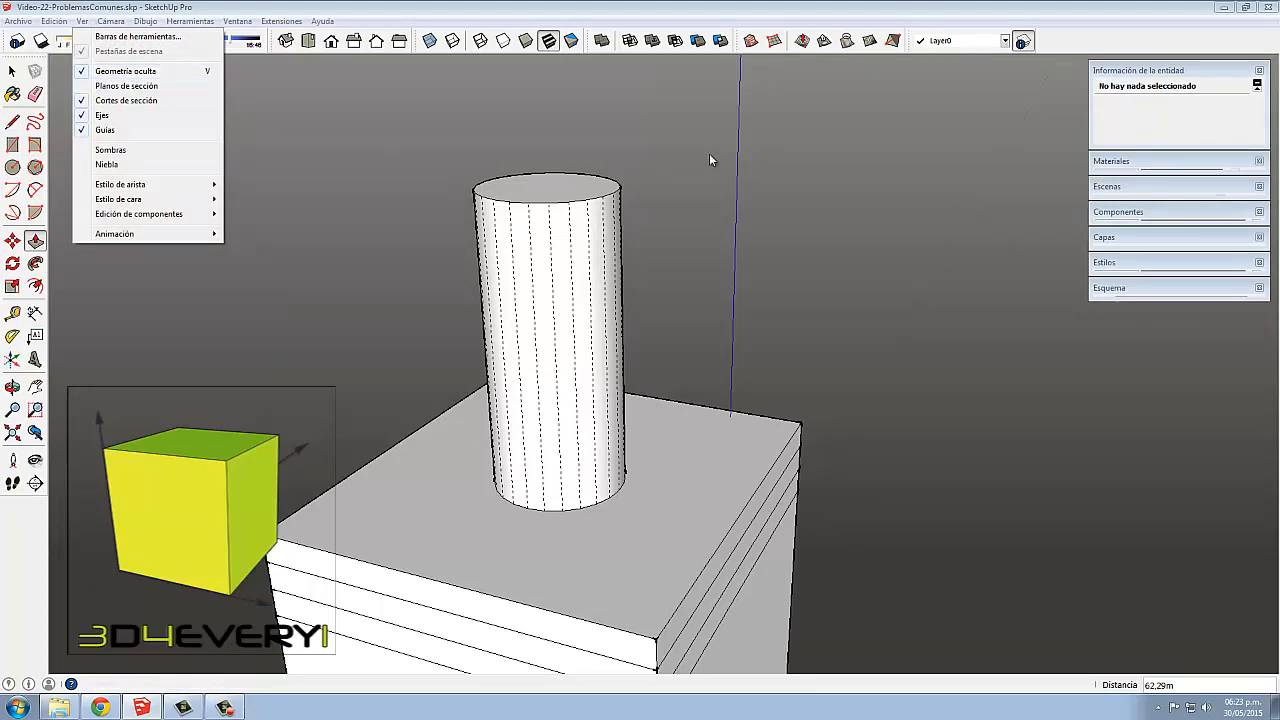
pyautogui.press('Escape')
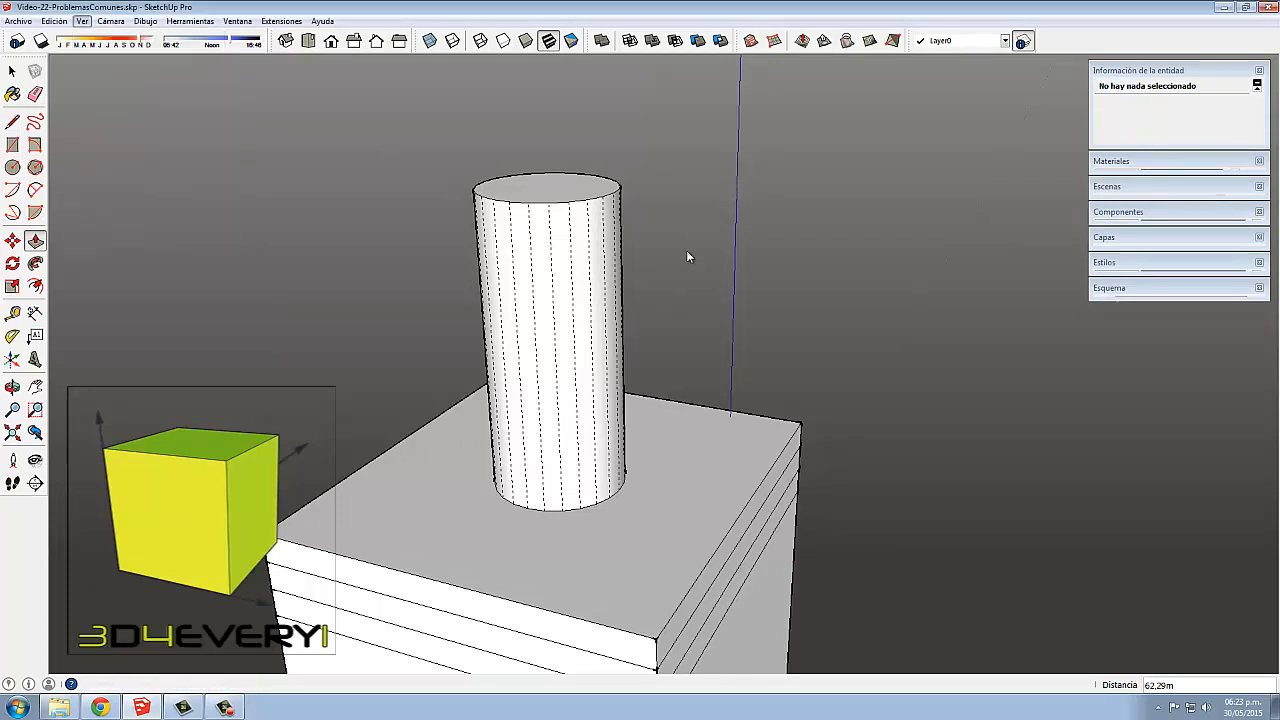
pyautogui.scroll(-4, 680, 218)
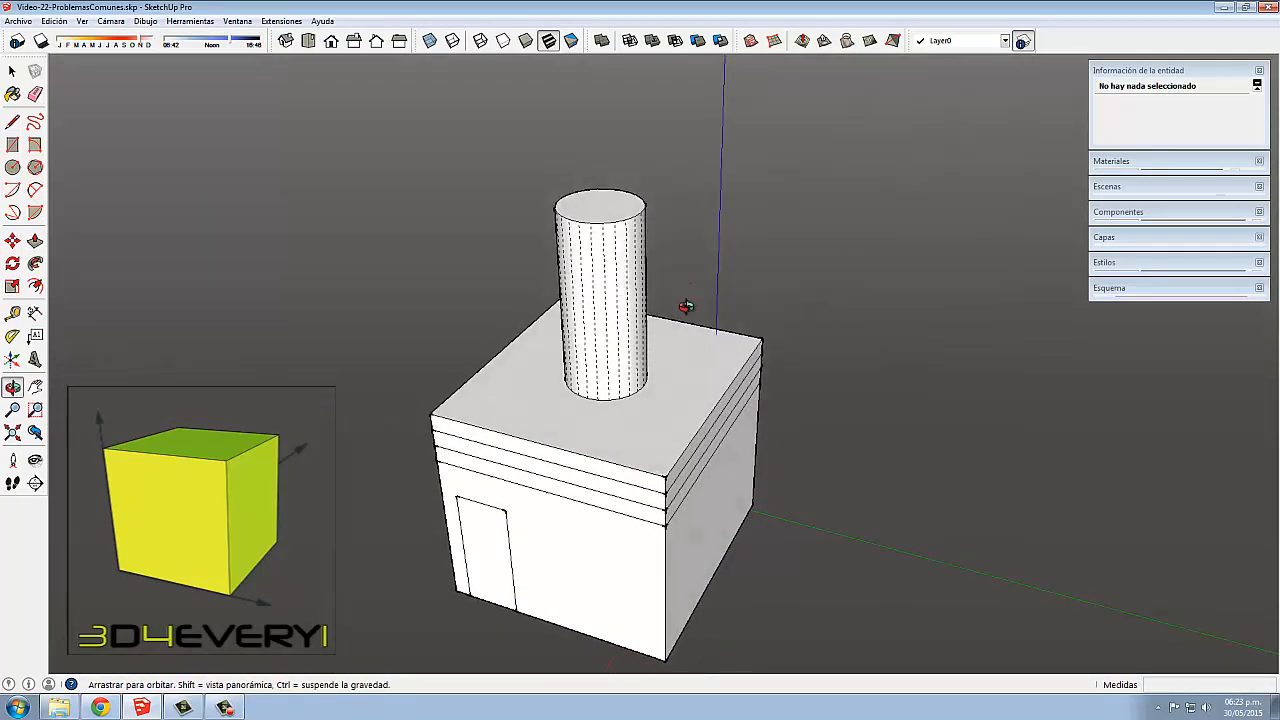
pyautogui.hotkey('alt', 'h')
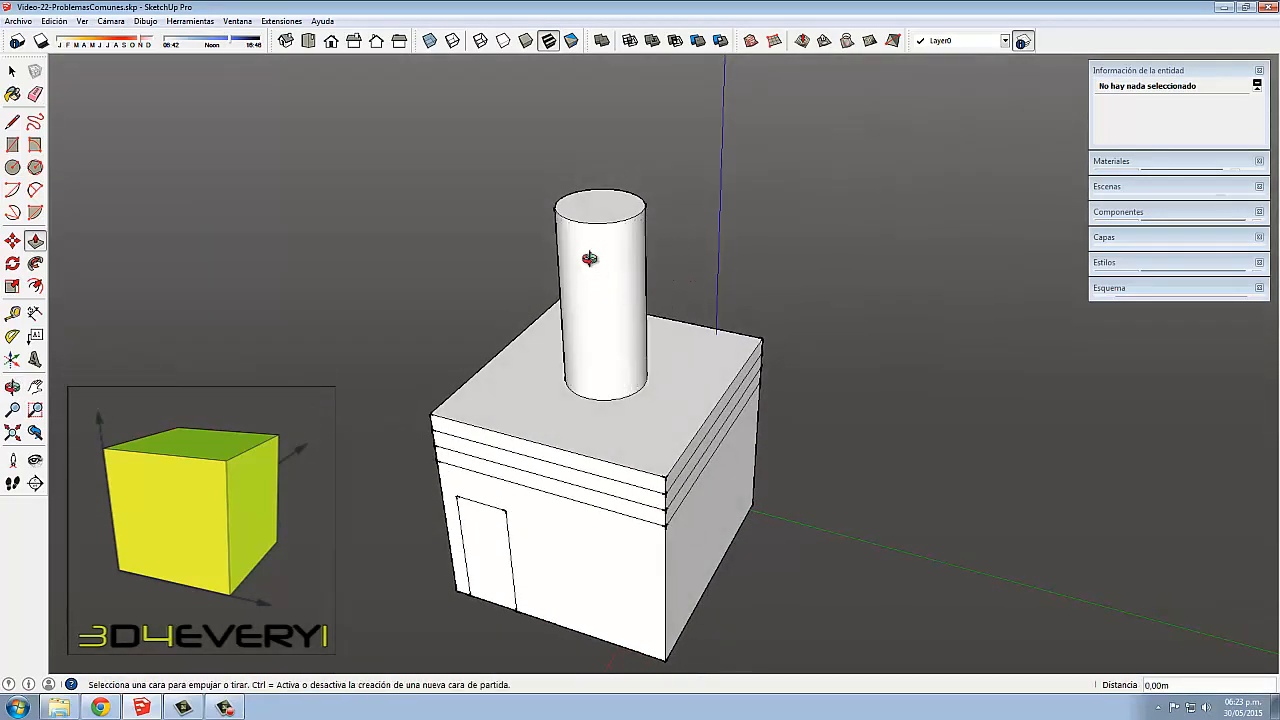
pyautogui.moveTo(591, 259); pyautogui.dragTo(606, 274, button='middle')
pyautogui.scroll(3, 598, 280)
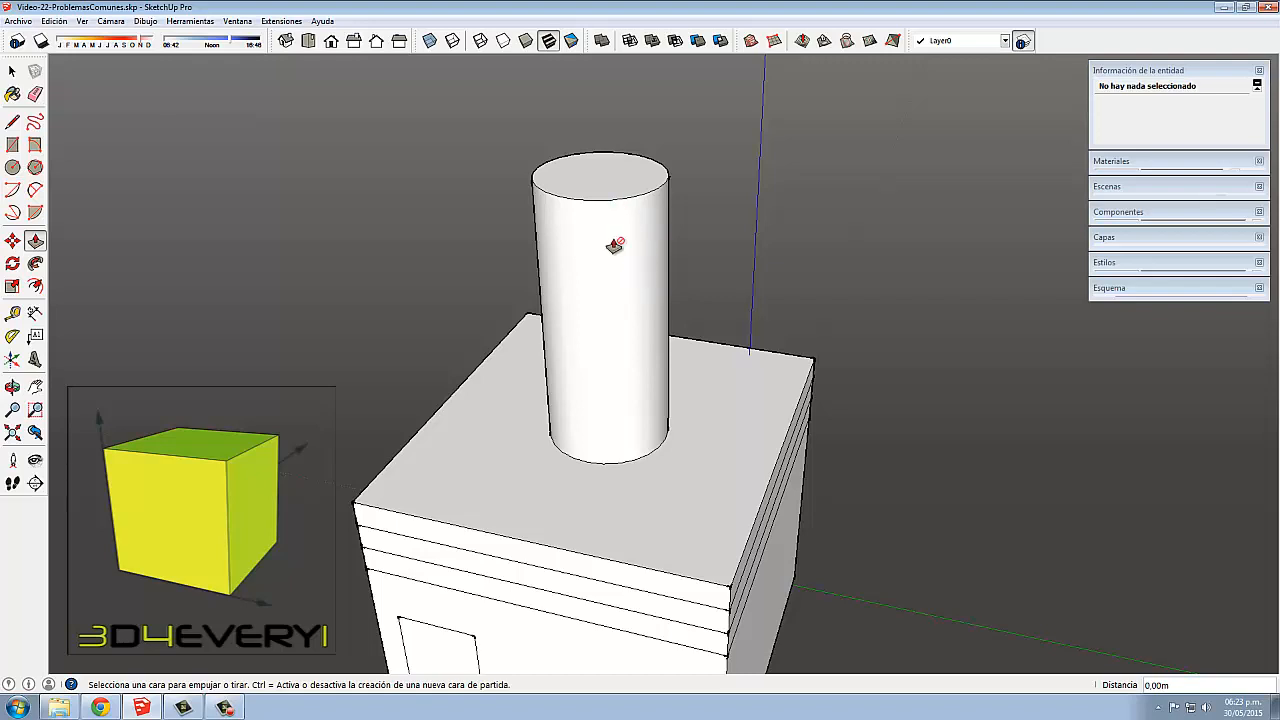
pyautogui.scroll(-3, 644, 280)
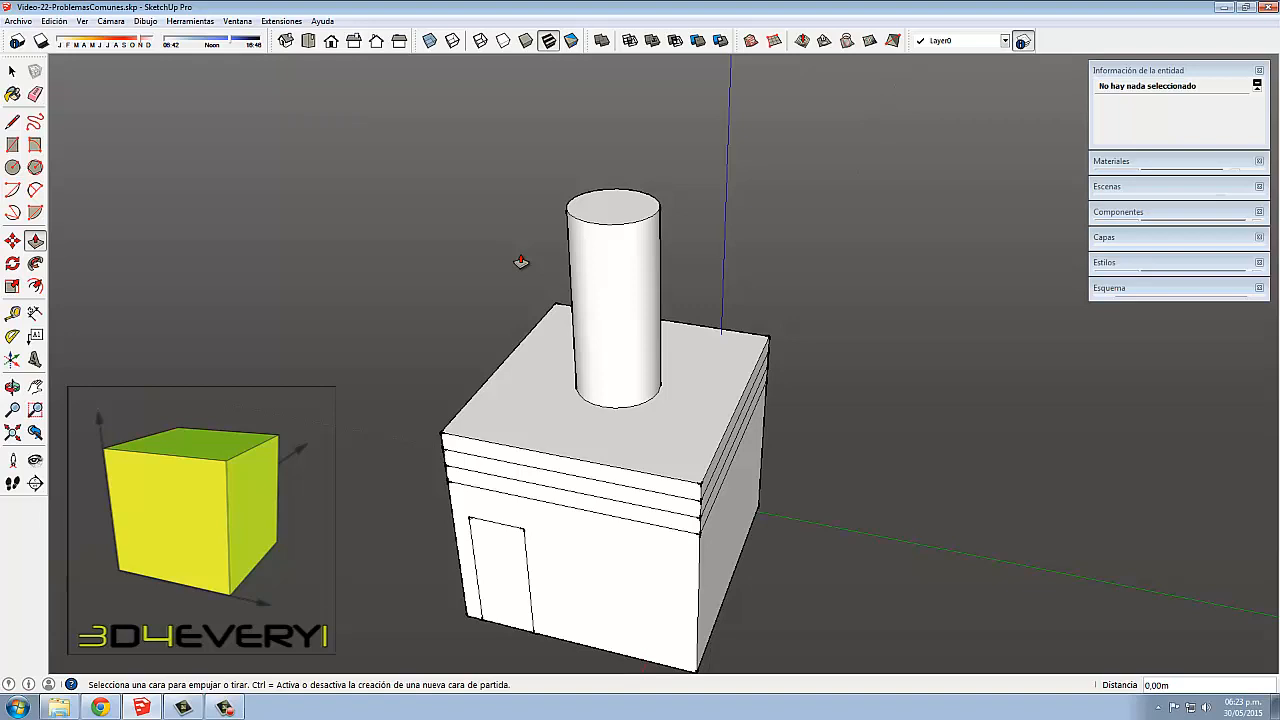
# Show the hidden geometry and Push/Pull one side strip of the cylinder outward about 19.91 m.
pyautogui.click(630, 263)
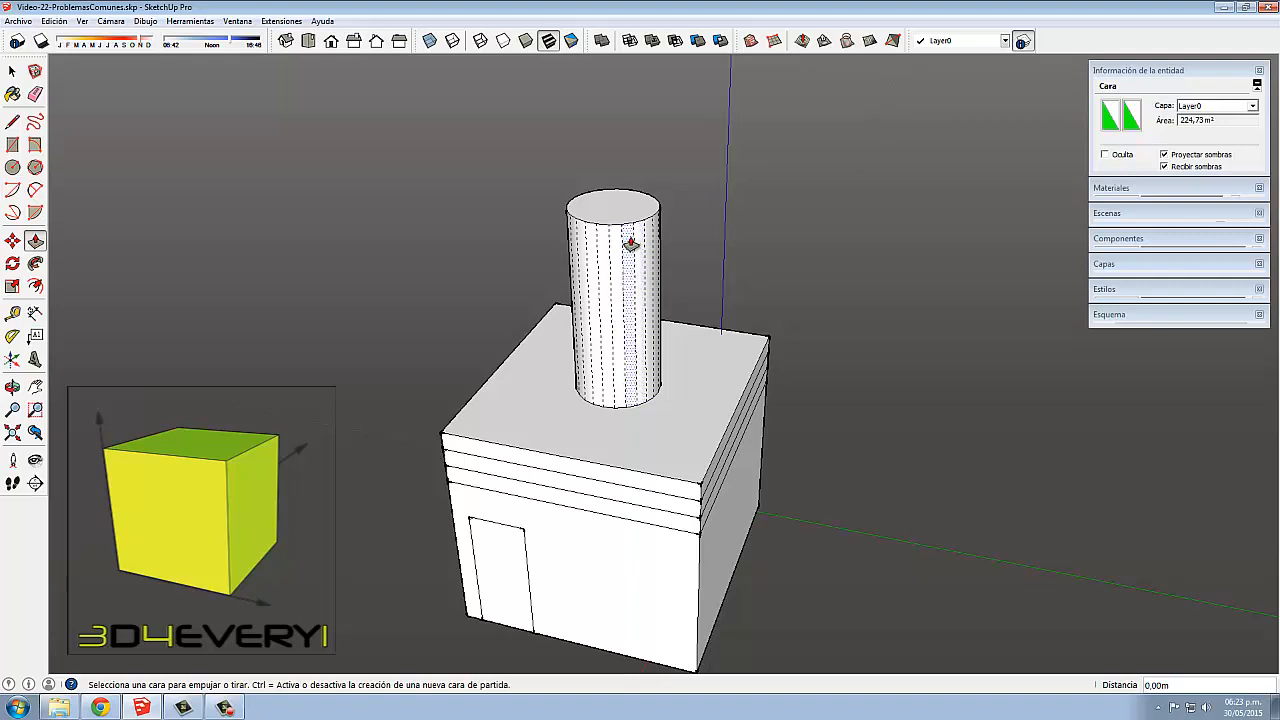
pyautogui.click(631, 243)
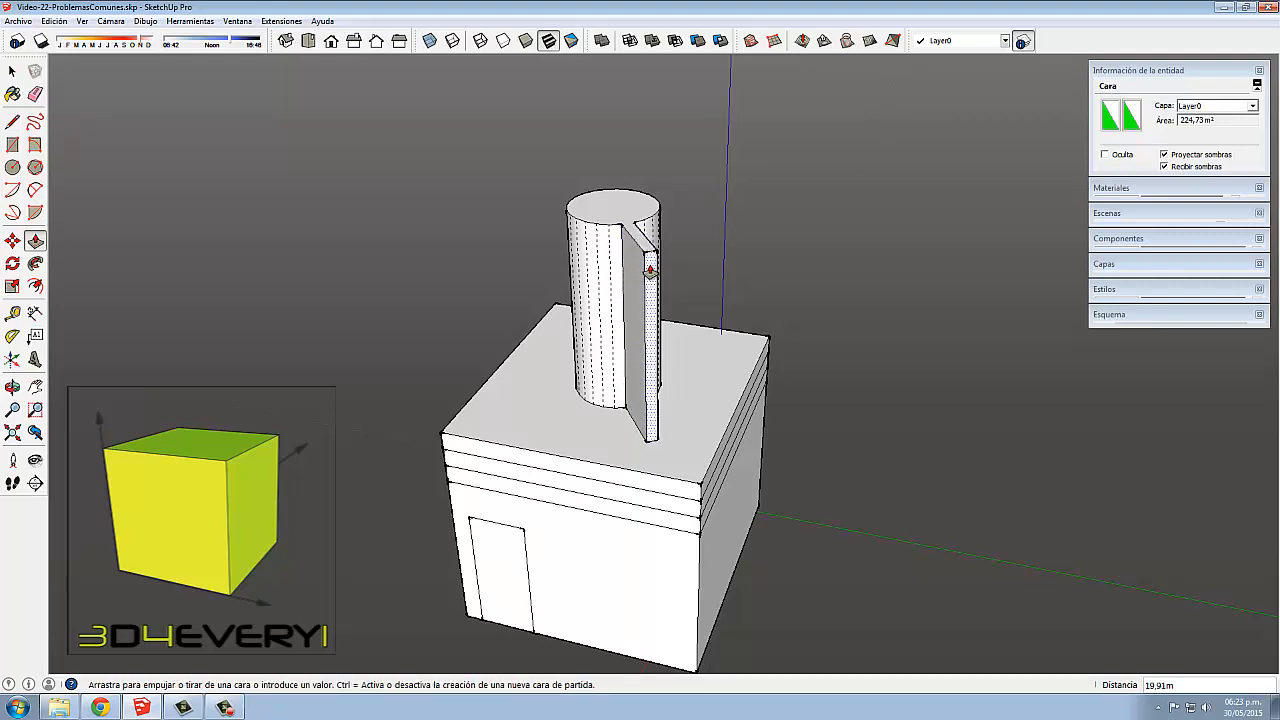
pyautogui.click(650, 270)
pyautogui.moveTo(811, 363); pyautogui.dragTo(629, 323, button='middle')
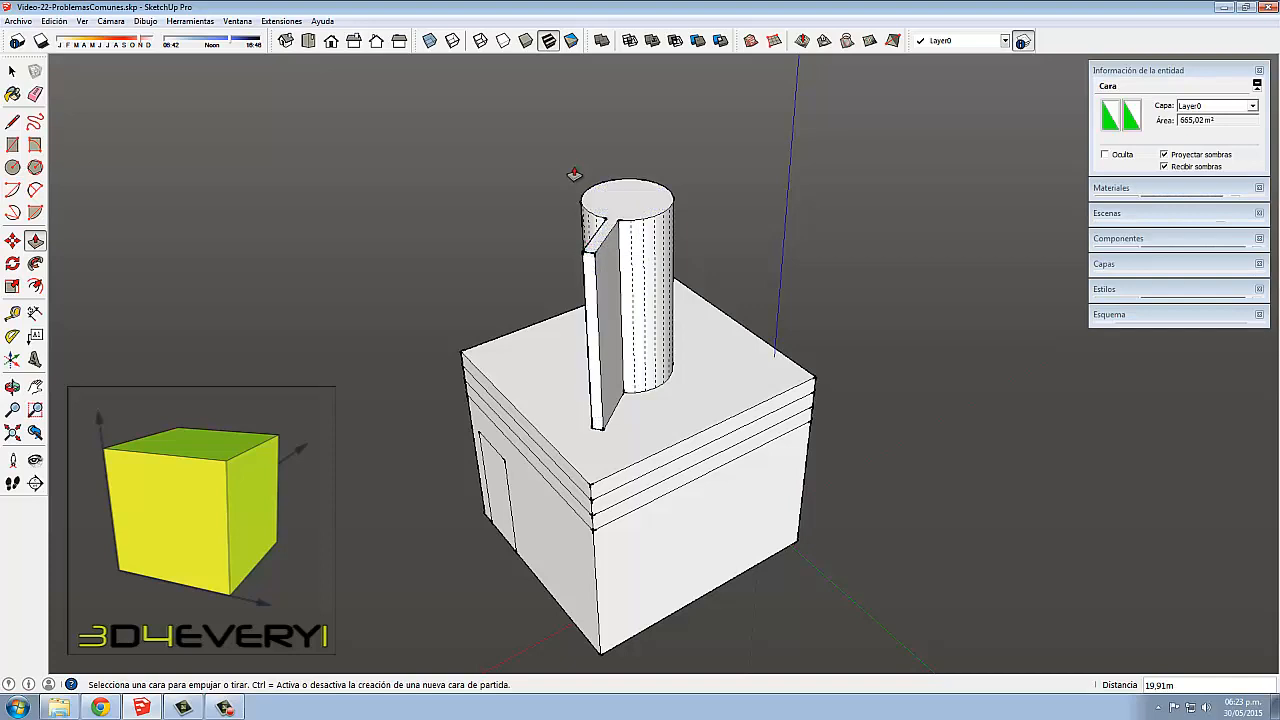
# Repeat the same outward Push/Pull on further alternate side strips around the cylinder to form radial fins.
pyautogui.doubleClick(643, 252)
pyautogui.moveTo(668, 380); pyautogui.dragTo(582, 350, button='middle')
pyautogui.click(655, 254)
pyautogui.click(655, 254)
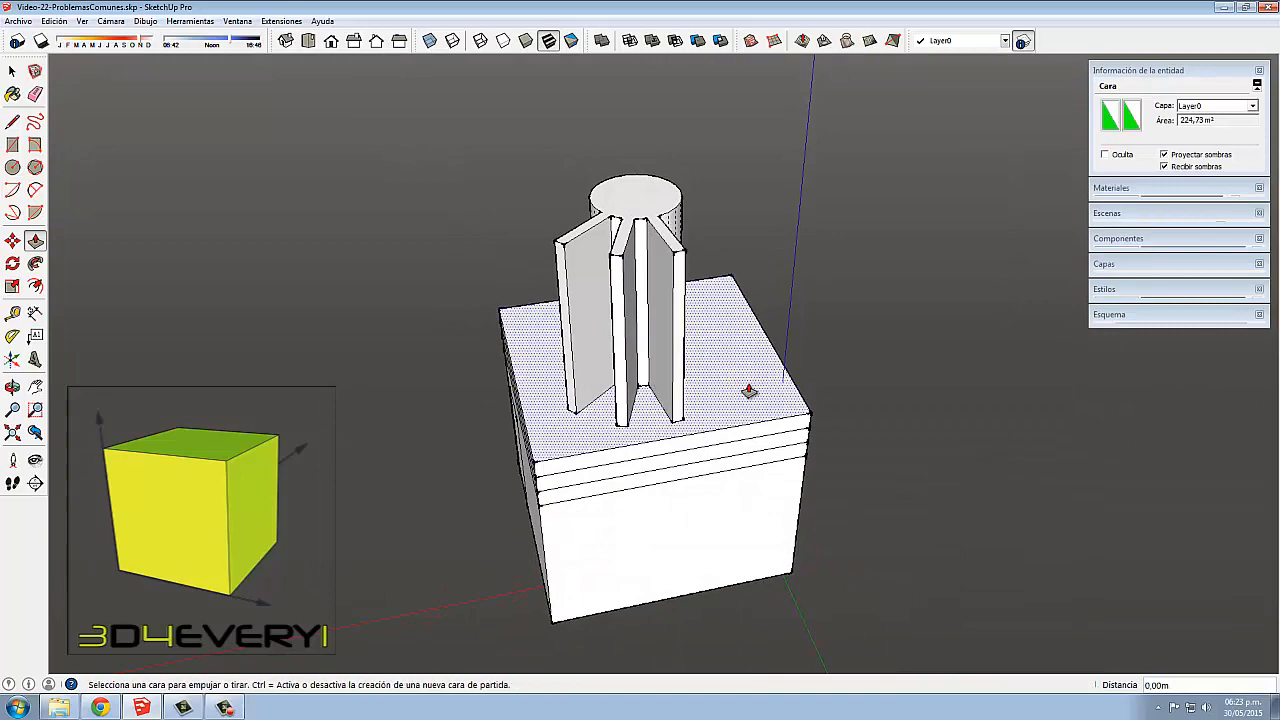
pyautogui.moveTo(749, 391); pyautogui.dragTo(704, 298, button='middle')
pyautogui.doubleClick(673, 261)
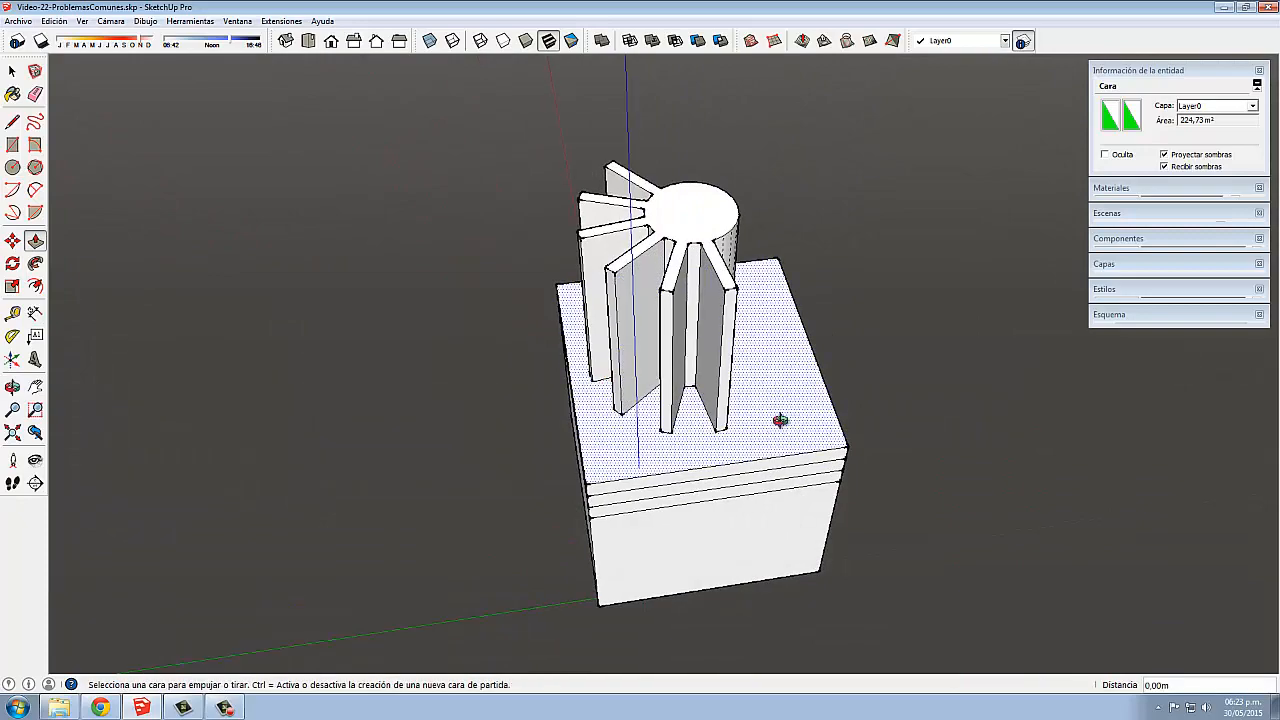
pyautogui.moveTo(780, 423)
pyautogui.mouseDown(button='middle')
pyautogui.moveTo(524, 393)
pyautogui.moveTo(443, 434)
pyautogui.moveTo(817, 426)
pyautogui.moveTo(843, 380)
pyautogui.moveTo(630, 390)
pyautogui.mouseUp(button='middle')
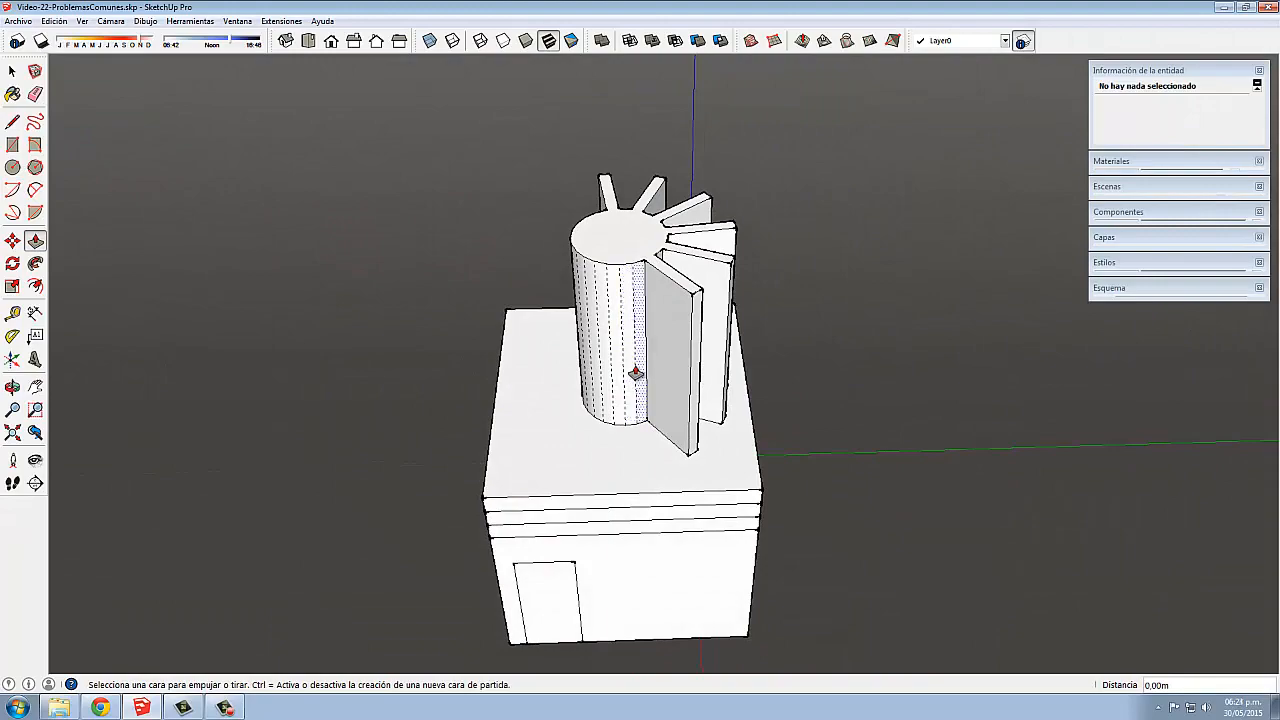
pyautogui.click(636, 373)
# Turn off the hidden geometry display and return to the box's door wall.
pyautogui.moveTo(529, 417)
pyautogui.mouseDown(button='middle')
pyautogui.moveTo(509, 403)
pyautogui.moveTo(1000, 320)
pyautogui.moveTo(888, 320)
pyautogui.moveTo(503, 271)
pyautogui.moveTo(589, 463)
pyautogui.moveTo(900, 337)
pyautogui.moveTo(463, 280)
pyautogui.moveTo(582, 295)
pyautogui.moveTo(663, 406)
pyautogui.moveTo(837, 323)
pyautogui.moveTo(516, 470)
pyautogui.moveTo(526, 432)
pyautogui.mouseUp(button='middle')
pyautogui.press('p')
pyautogui.scroll(3, 597, 446)
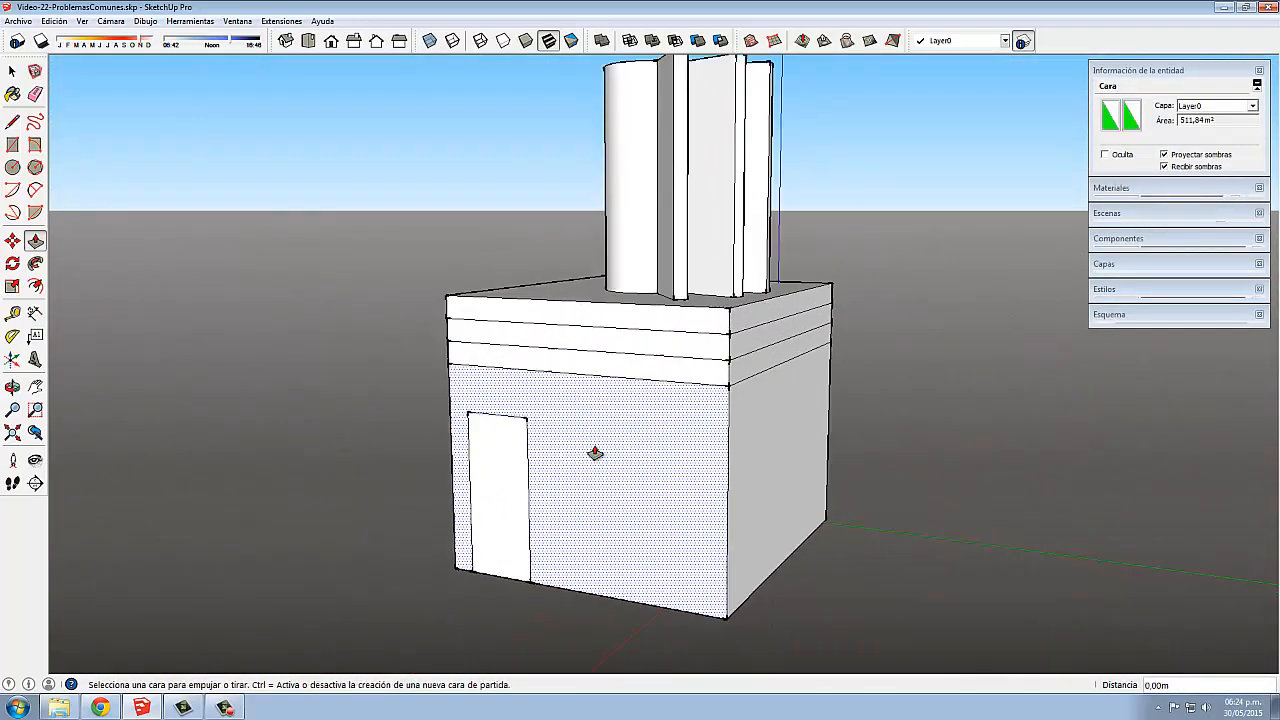
# Push/Pull the top band of the door wall outward about 3.89 m and repeat it on the band below.
pyautogui.moveTo(602, 456); pyautogui.dragTo(543, 363, button='middle')
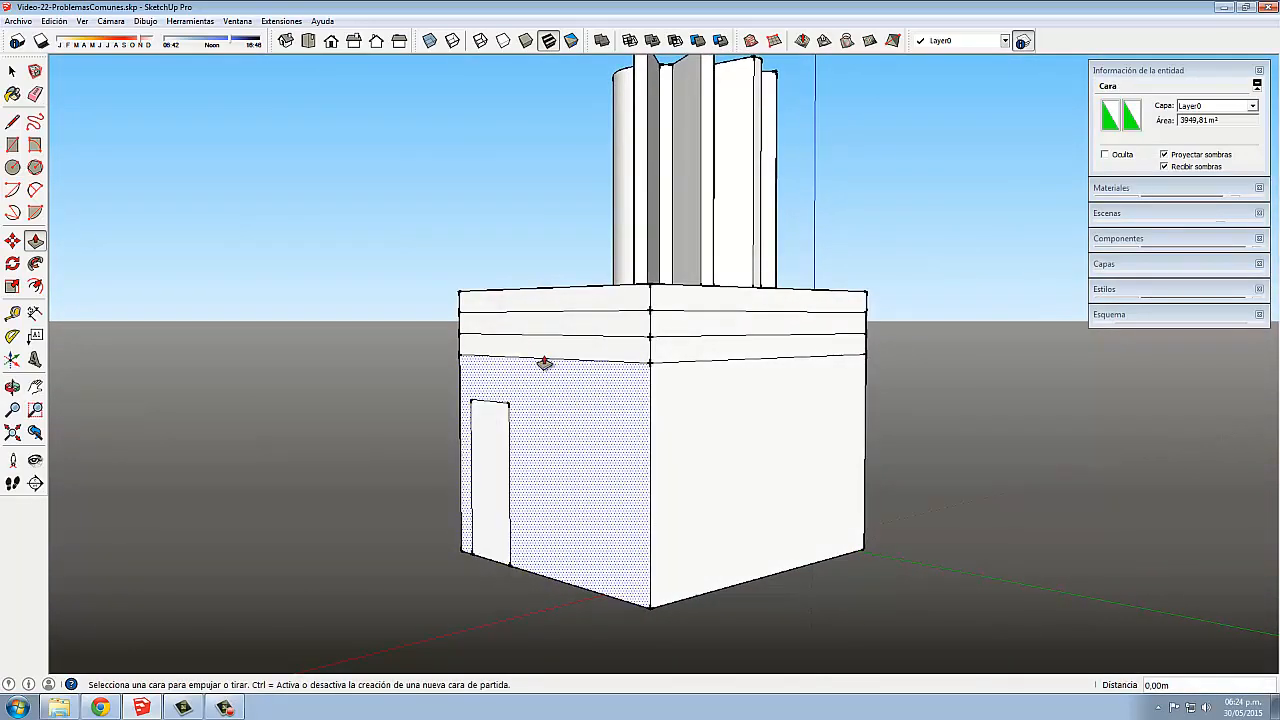
pyautogui.click(572, 308)
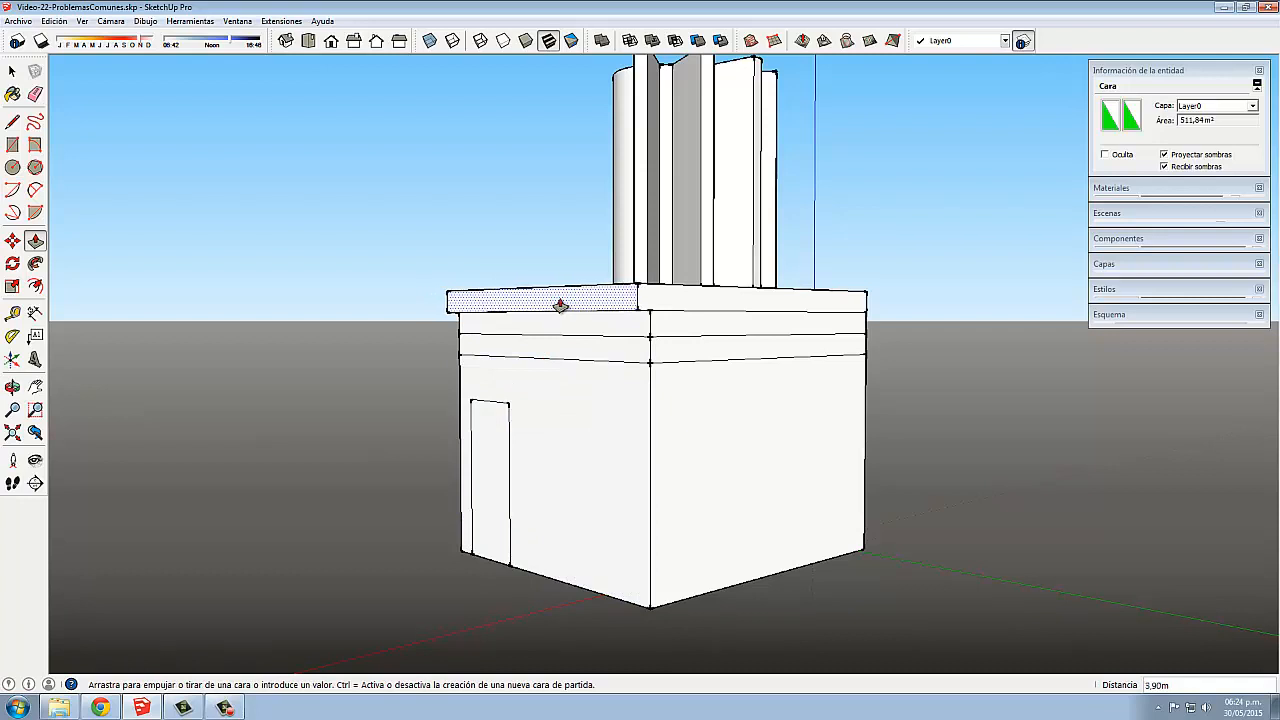
pyautogui.click(558, 305)
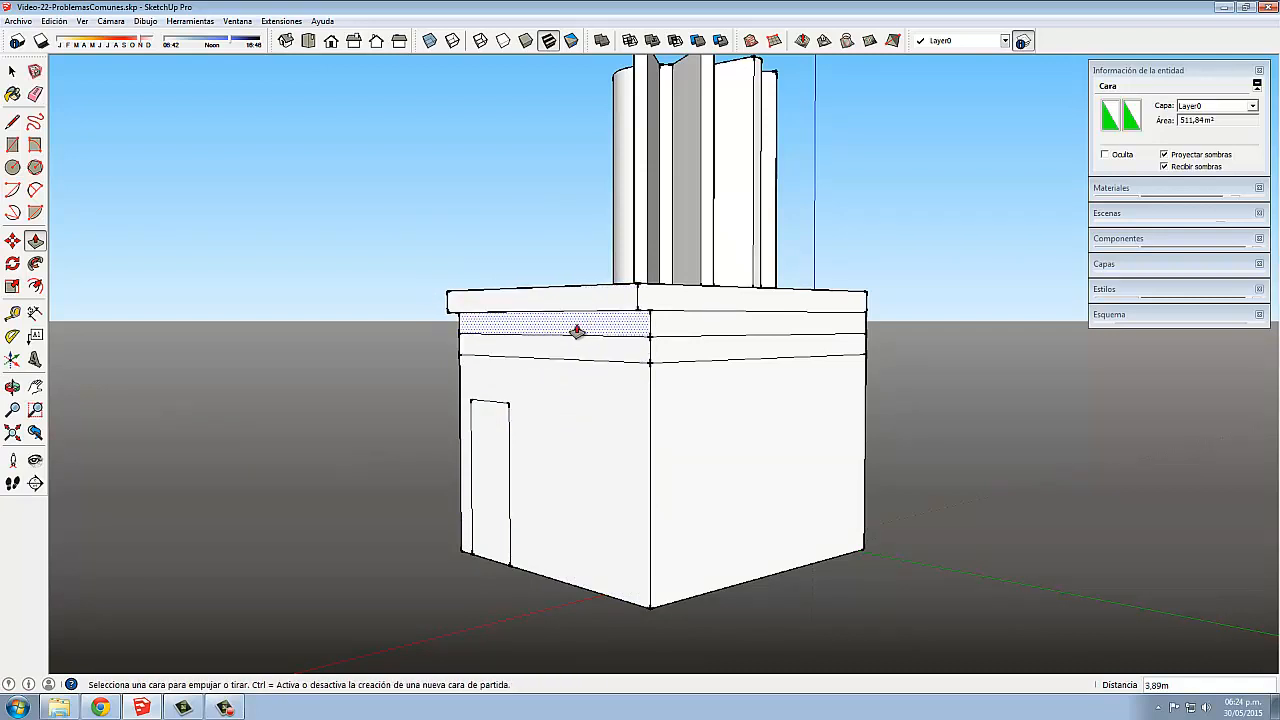
pyautogui.doubleClick(576, 331)
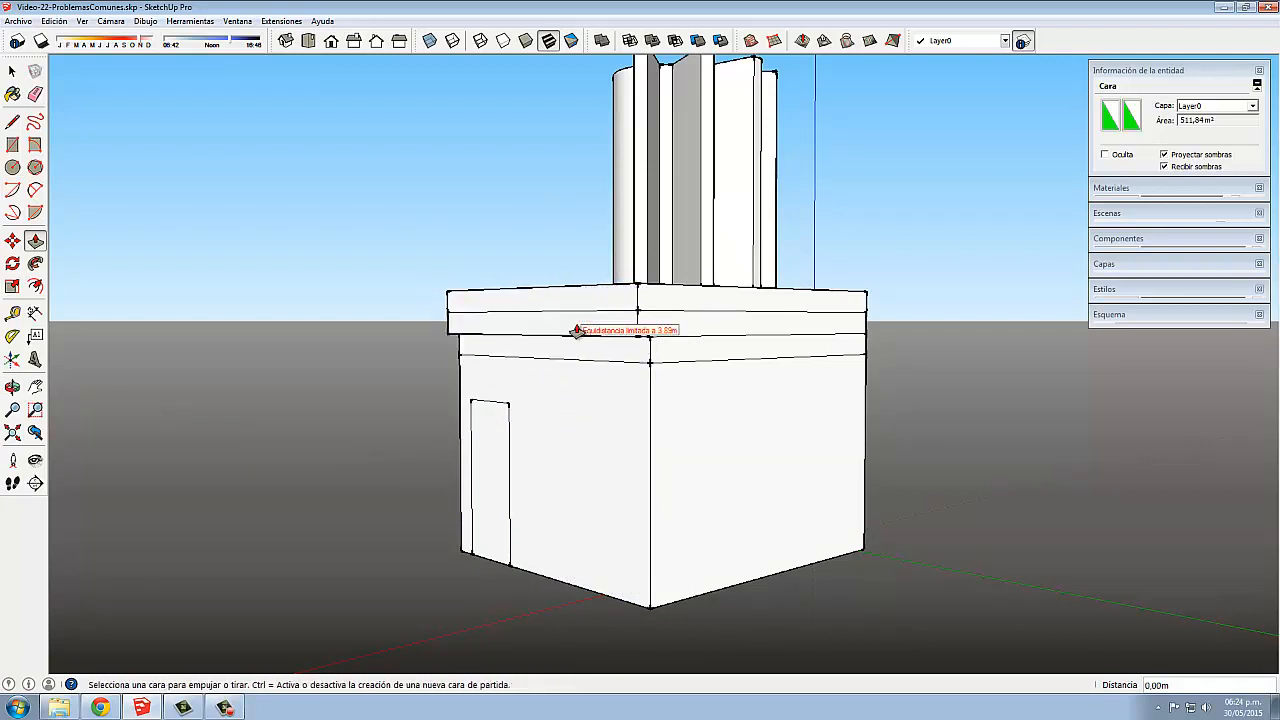
# Try to Push/Pull the wall face around the door outward about 2.31 m, and undo it.
pyautogui.moveTo(628, 400); pyautogui.dragTo(521, 408, button='middle')
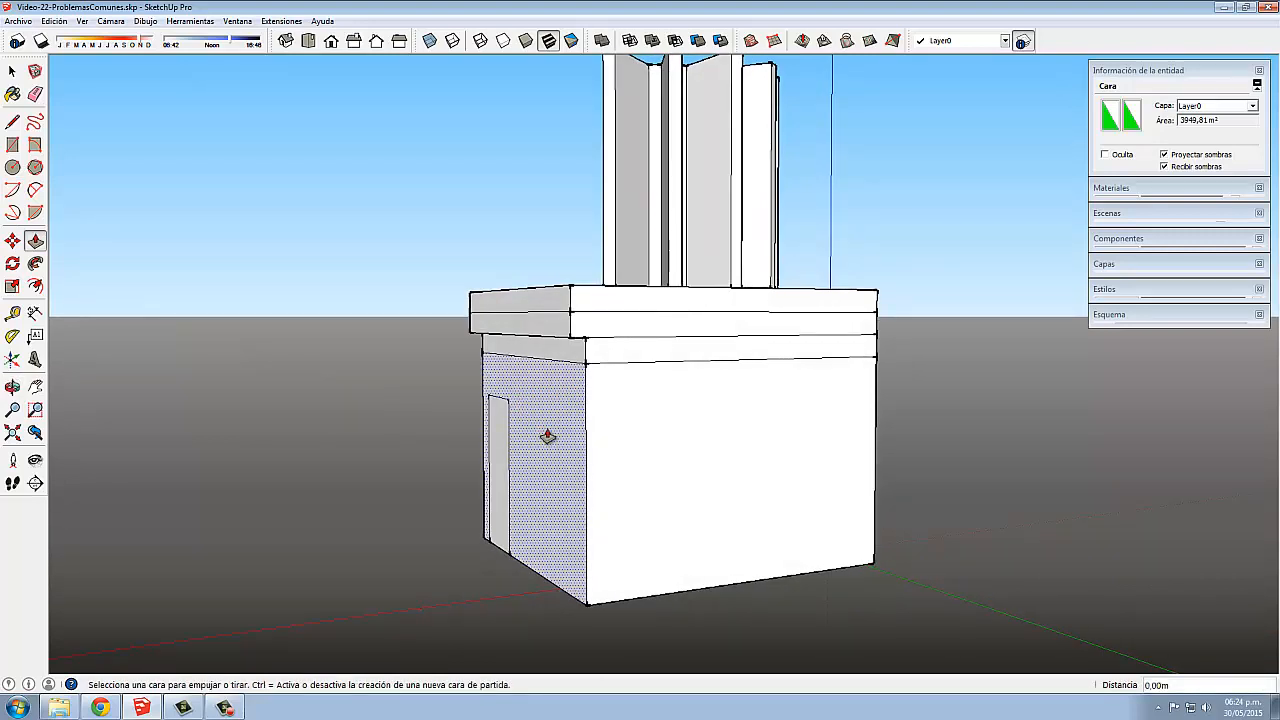
pyautogui.click(535, 444)
pyautogui.click(534, 485)
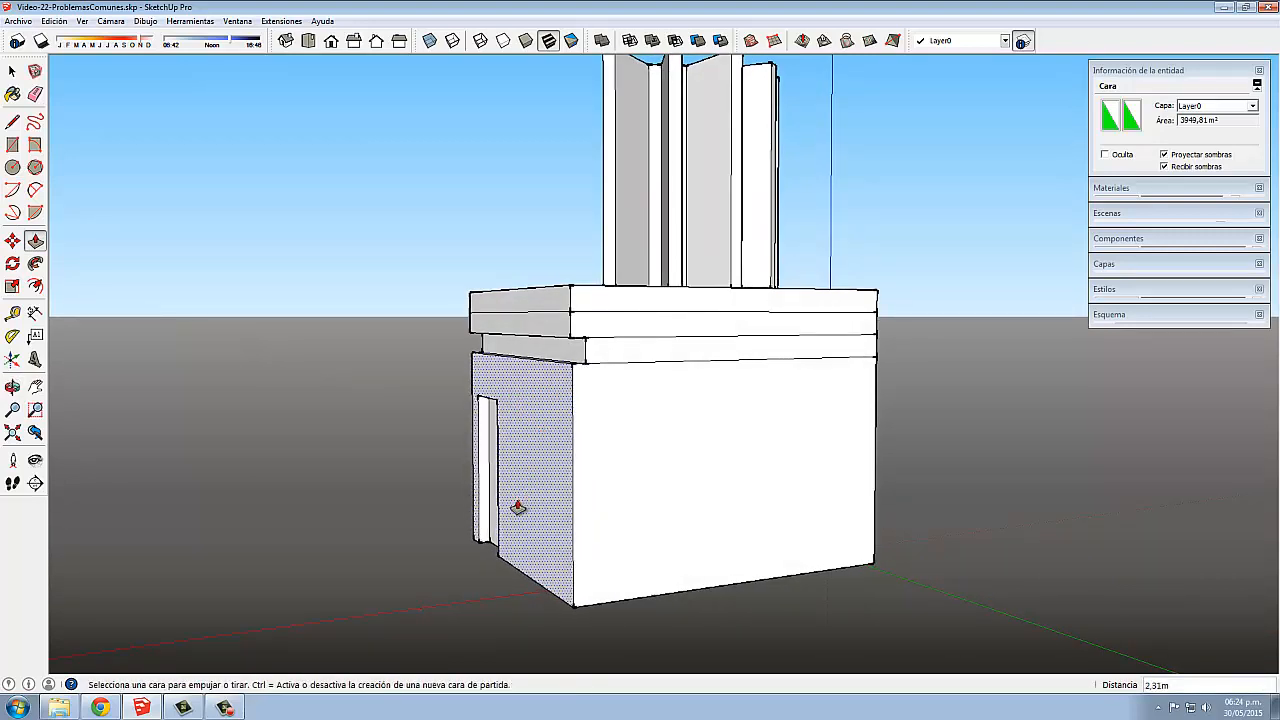
pyautogui.hotkey('ctrl', 'z')
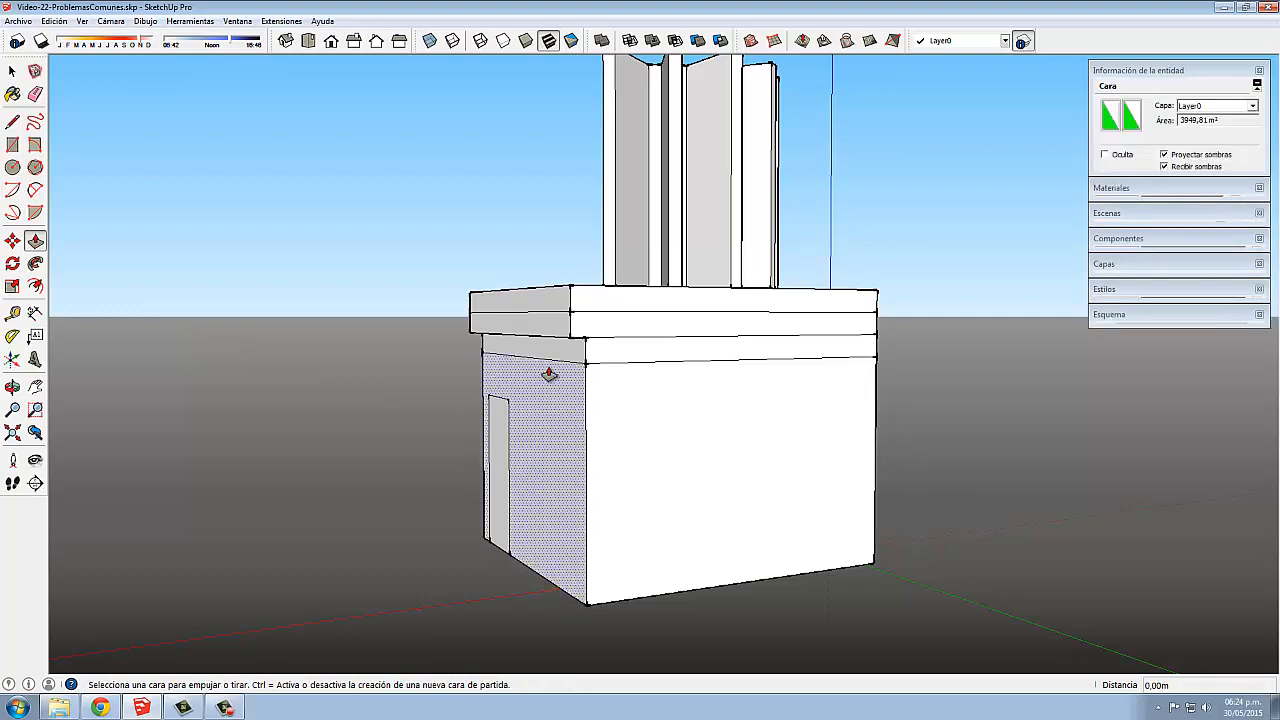
# Push/Pull the third band of the door wall outward 3.89 m, flush with the bands above, and repeat it on the door.
pyautogui.scroll(2, 549, 374)
pyautogui.scroll(1, 549, 374)
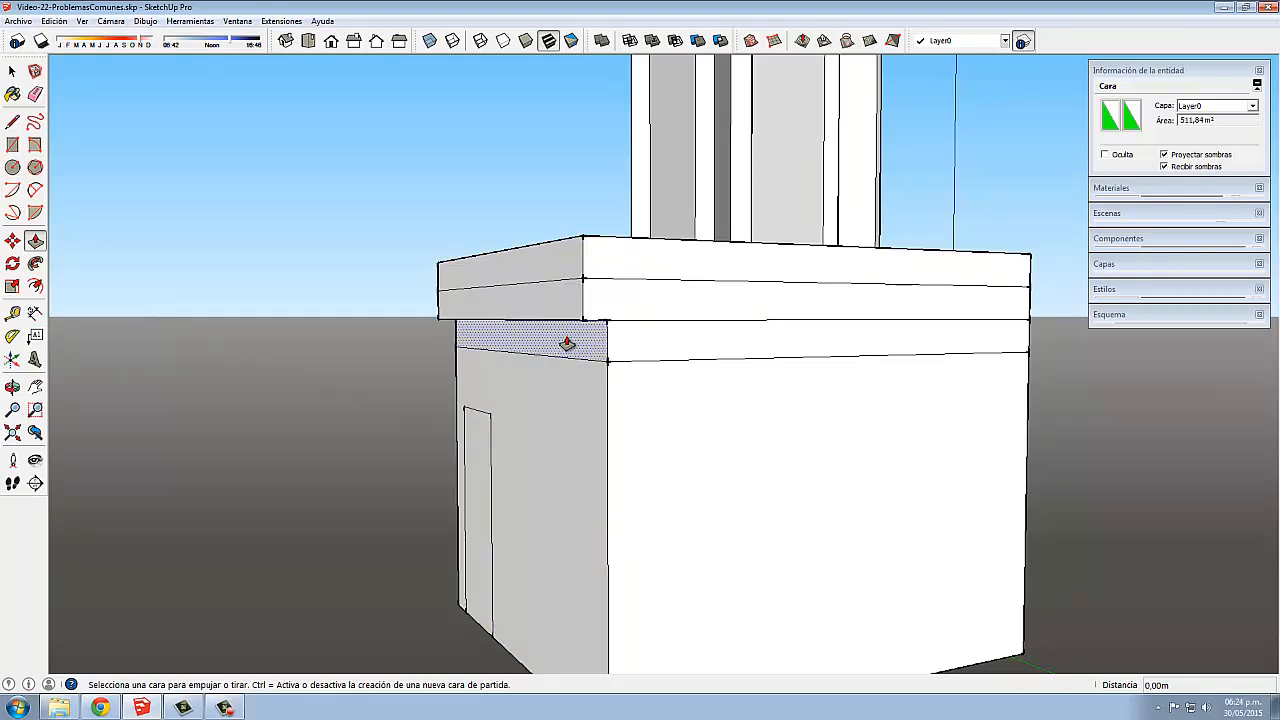
pyautogui.click(567, 343)
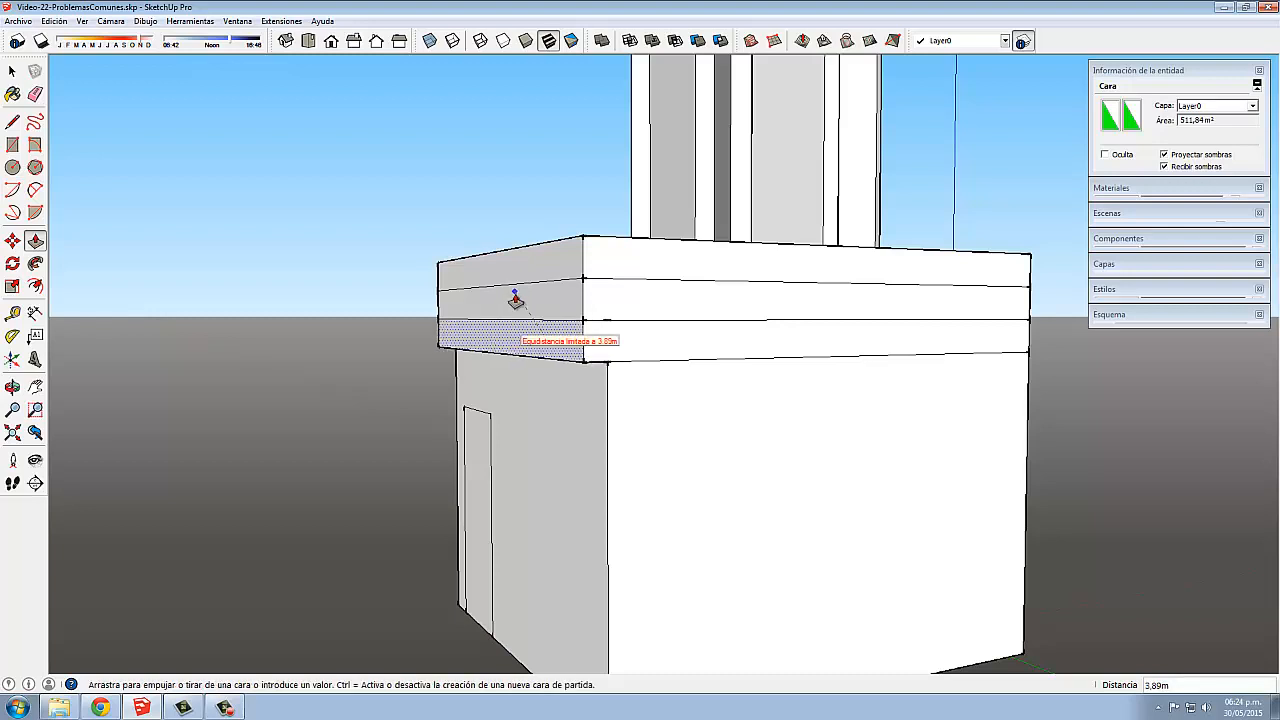
pyautogui.click(580, 287)
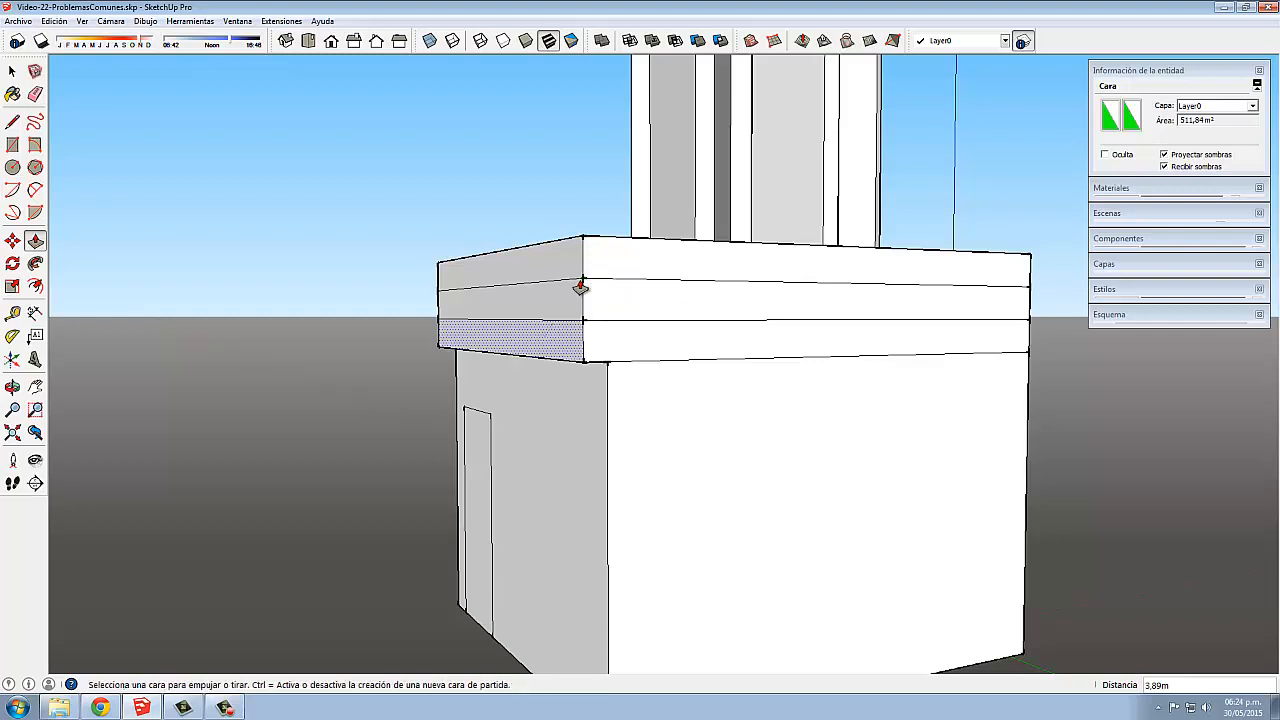
pyautogui.click(482, 472)
pyautogui.click(480, 470)
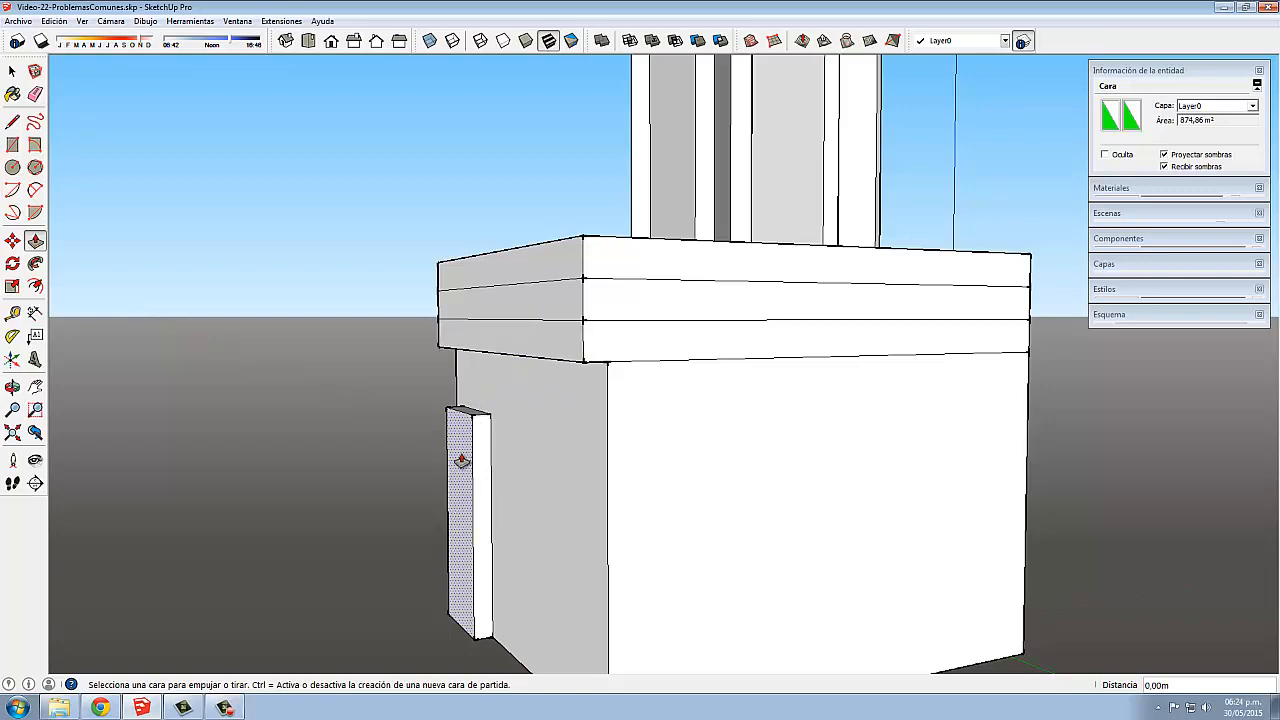
# Select the whole model, including the banded box and the finned cylinder, and delete it.
pyautogui.moveTo(571, 451); pyautogui.dragTo(805, 455, button='middle')
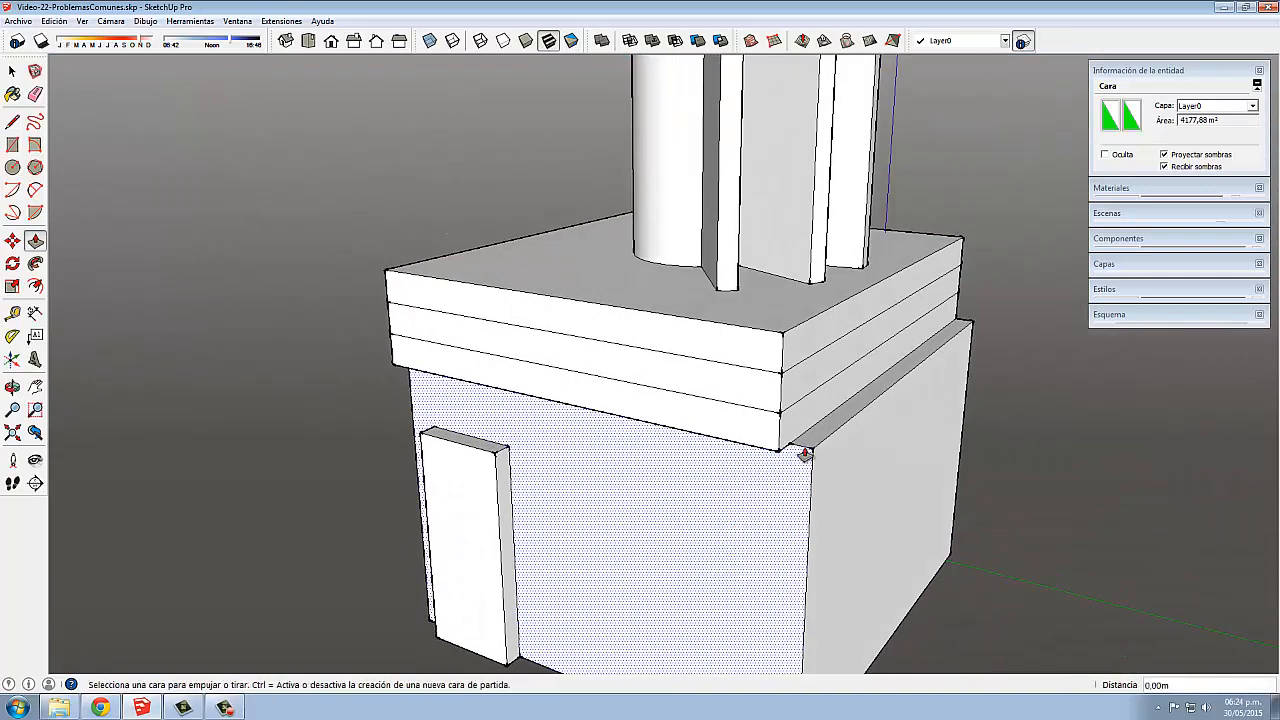
pyautogui.moveTo(737, 537); pyautogui.dragTo(563, 491, button='middle')
pyautogui.scroll(-4, 500, 454)
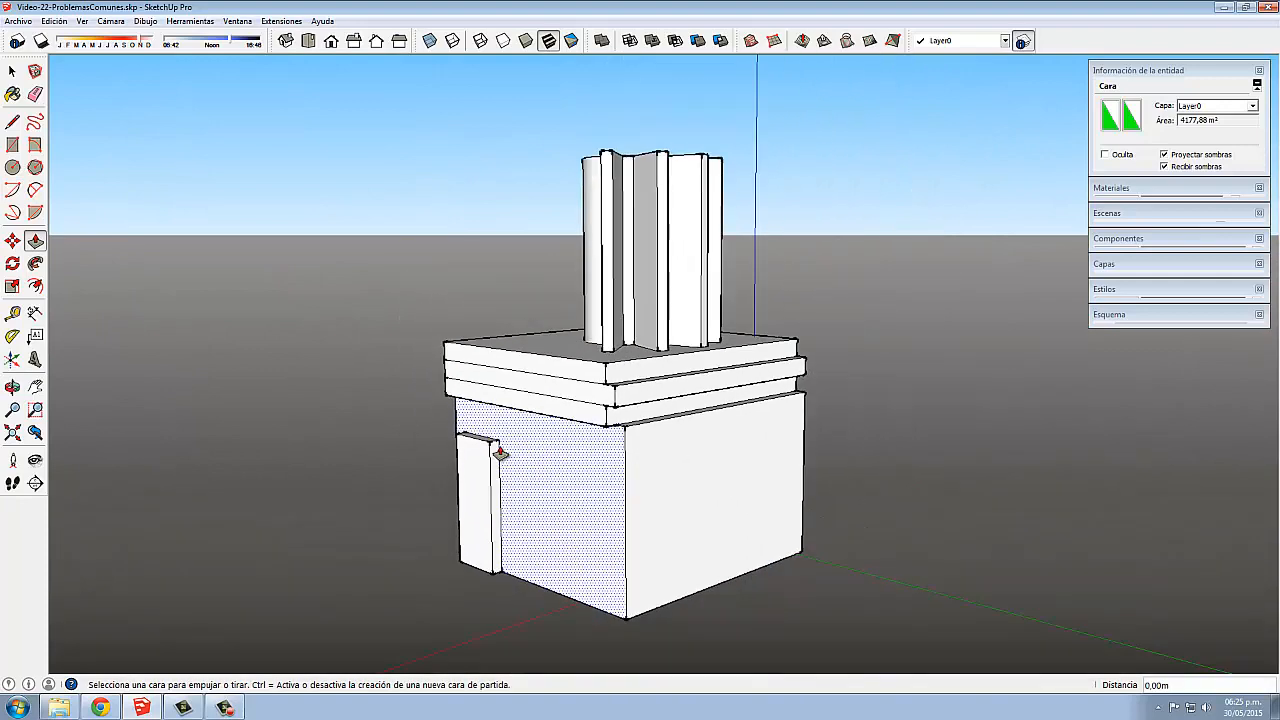
pyautogui.scroll(-2, 500, 454)
pyautogui.moveTo(508, 531); pyautogui.dragTo(586, 608, button='middle')
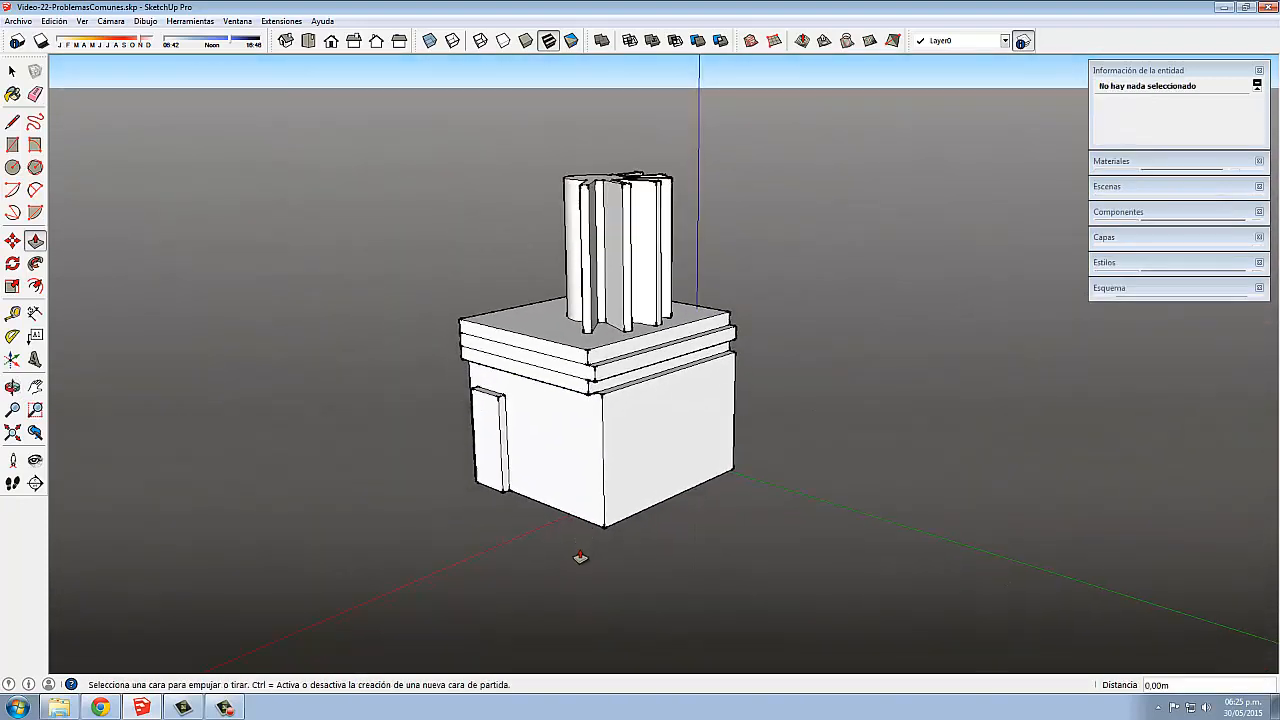
pyautogui.moveTo(580, 557); pyautogui.dragTo(580, 557, button='middle')
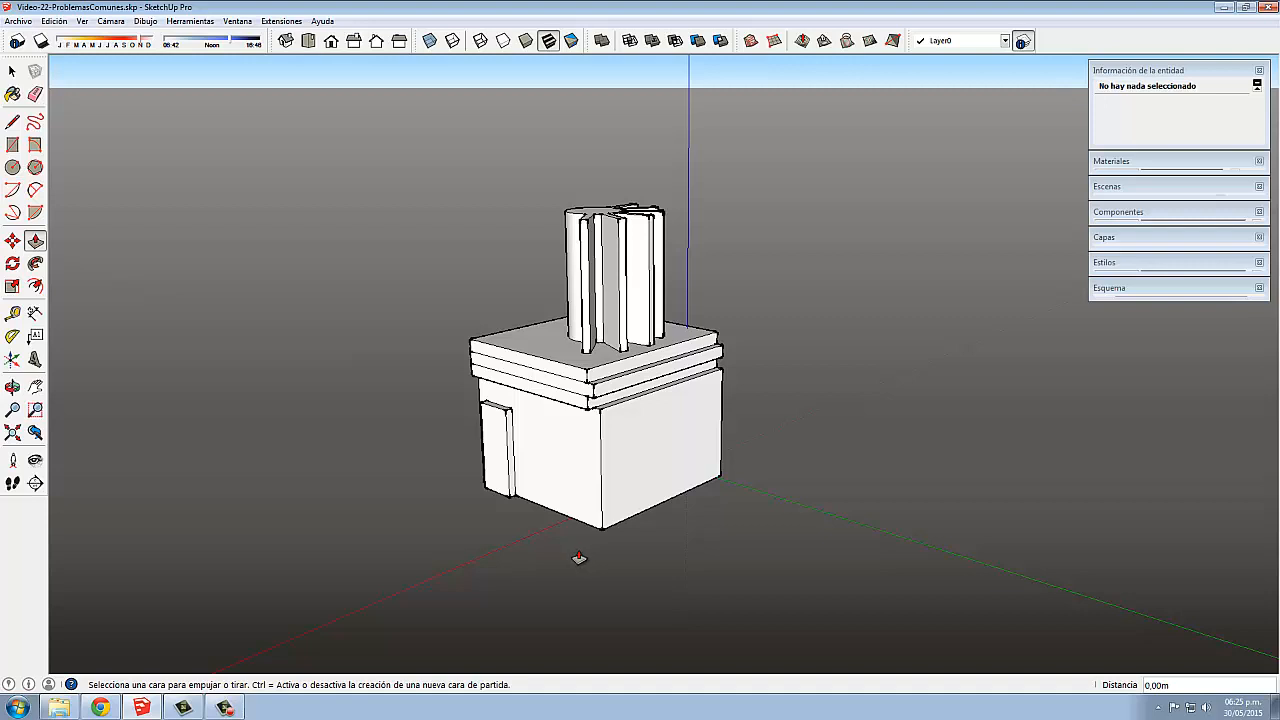
pyautogui.press('space')
pyautogui.moveTo(386, 298); pyautogui.dragTo(774, 578)
pyautogui.press('Delete')
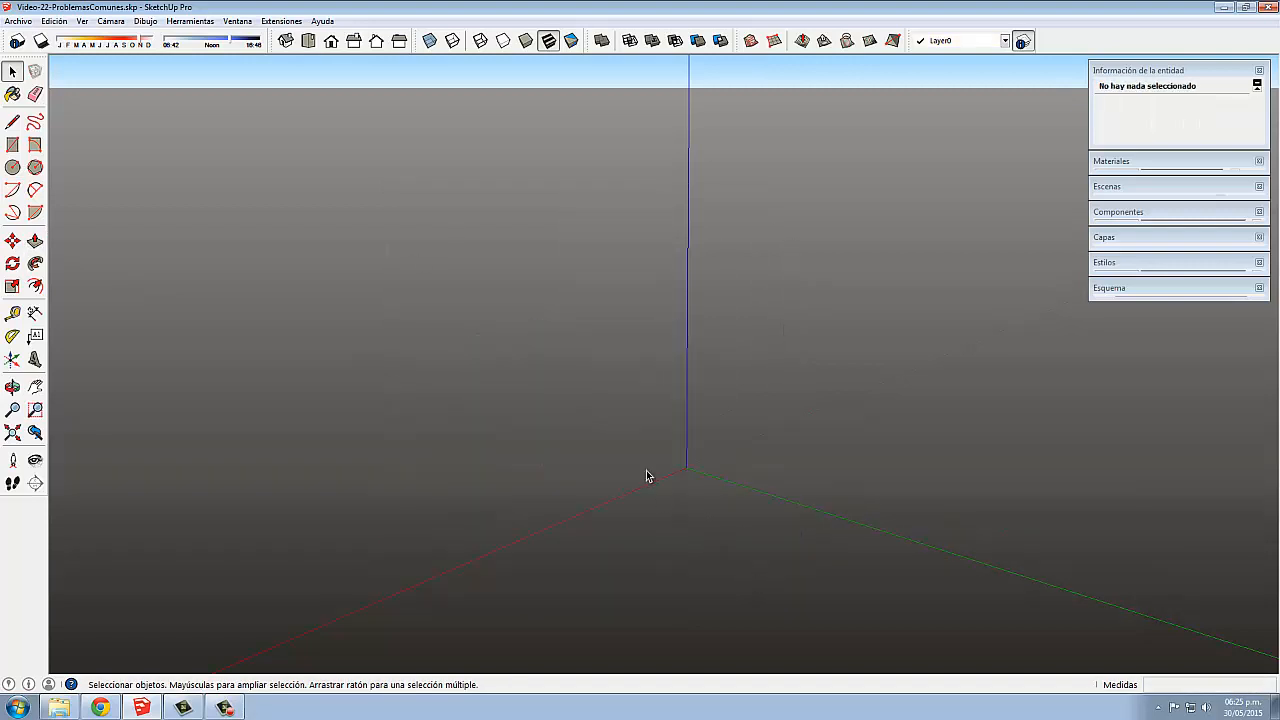
# Draw a rectangle on the ground around the origin and Push/Pull it up about 91.76 m into a box.
pyautogui.press('r')
pyautogui.click(481, 481)
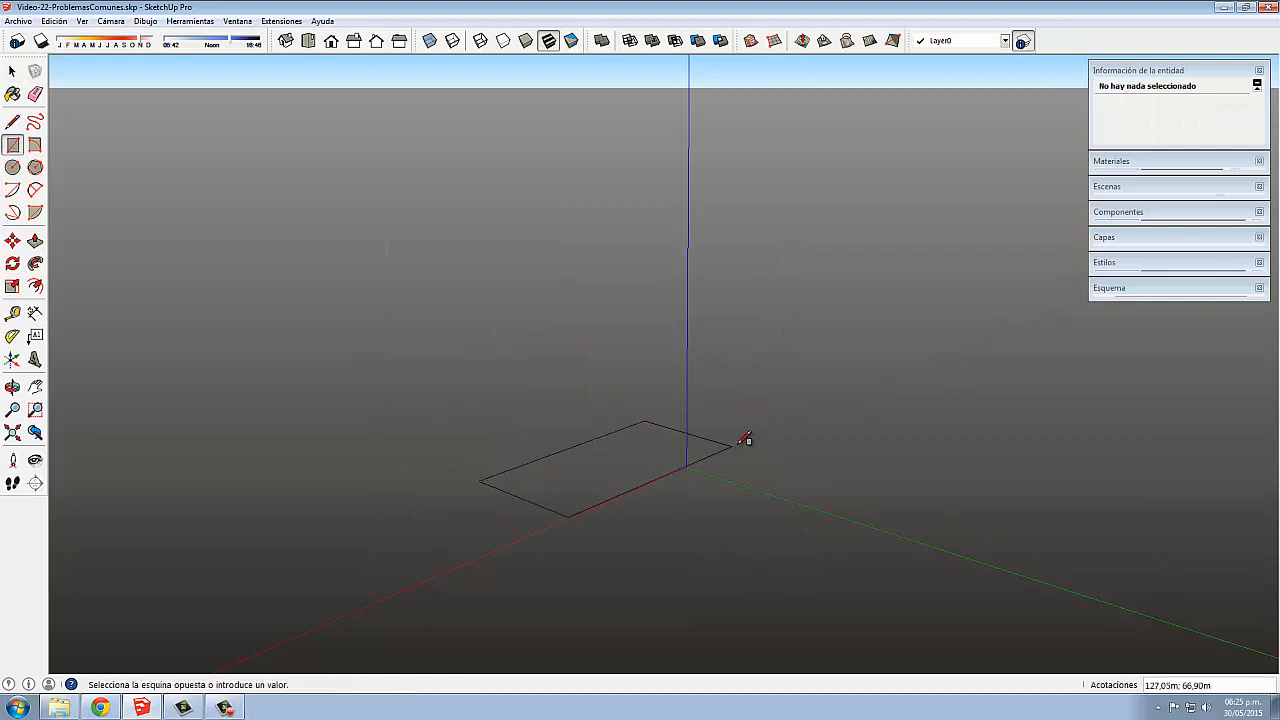
pyautogui.click(771, 456)
pyautogui.press('p')
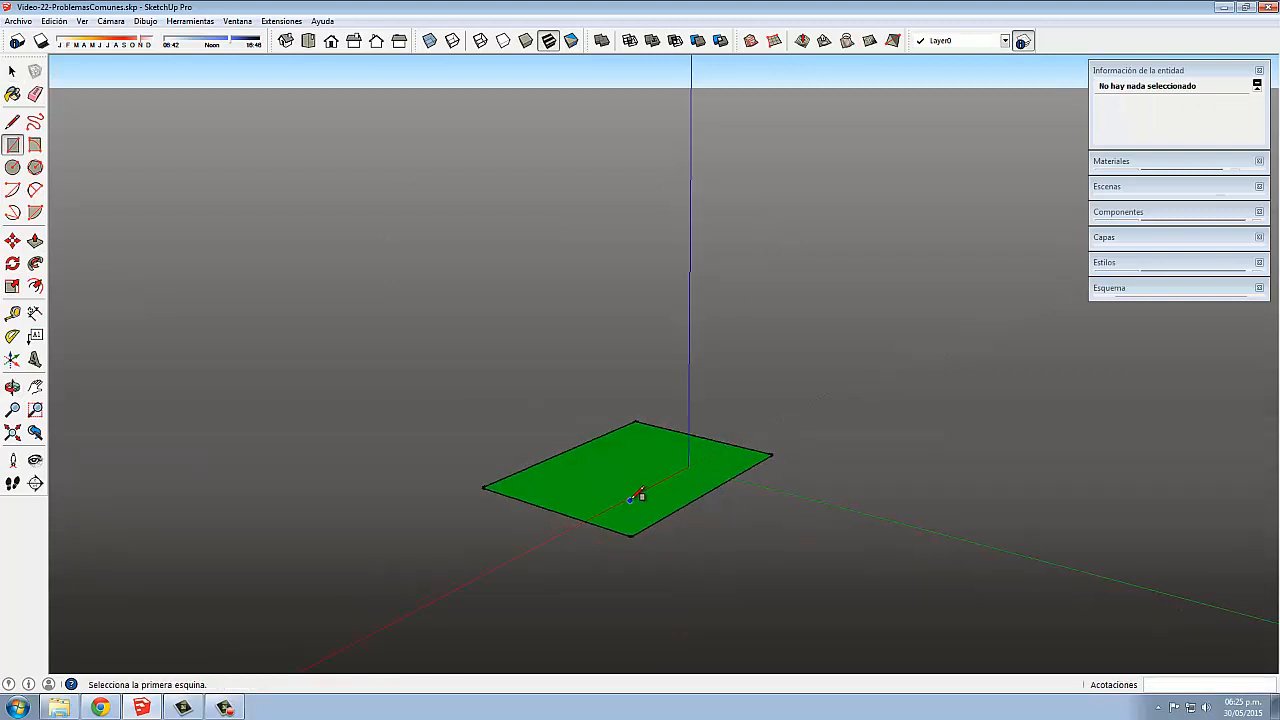
pyautogui.moveTo(625, 505); pyautogui.dragTo(632, 368)
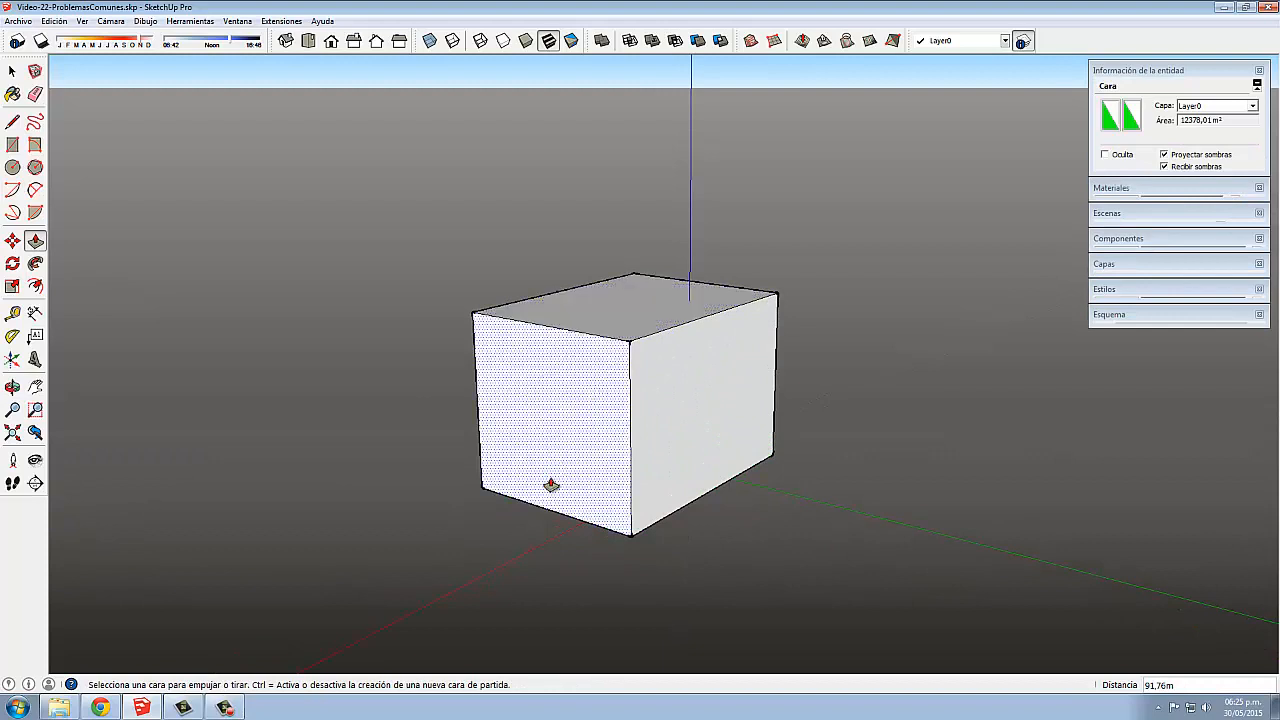
pyautogui.moveTo(543, 486); pyautogui.dragTo(588, 482, button='middle')
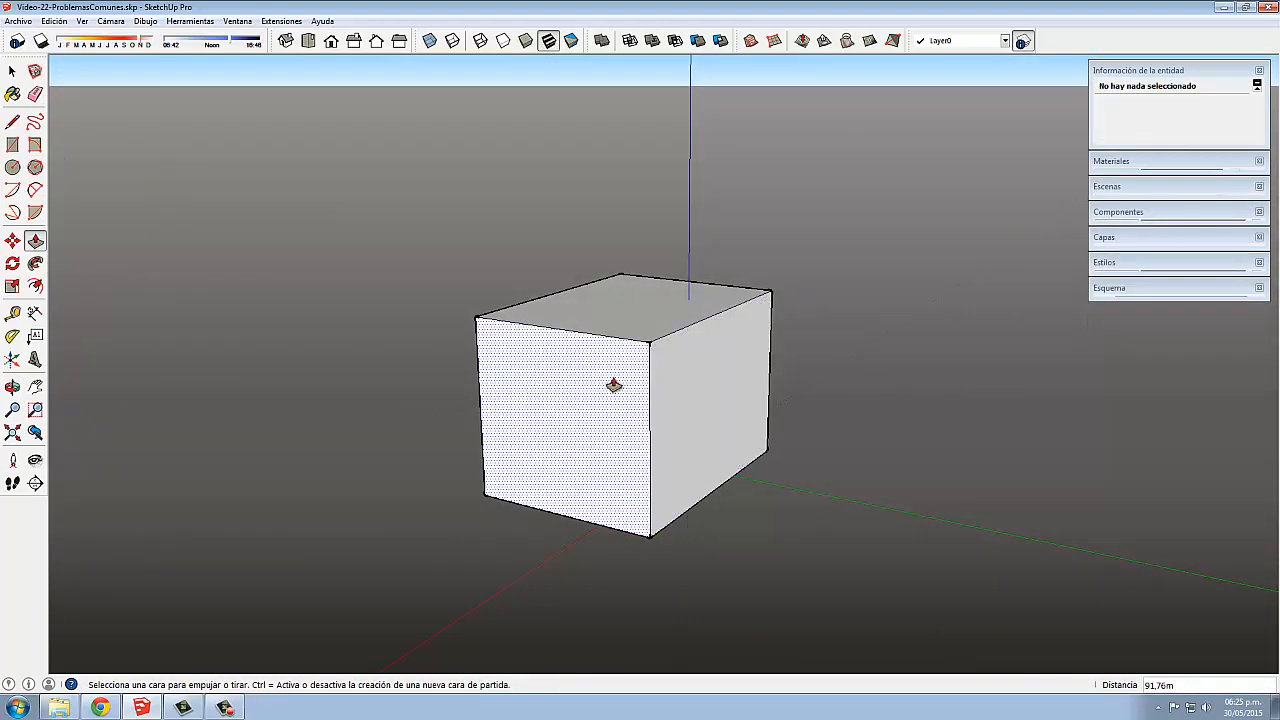
# Draw a tangent arc of about 38.56 m radius across the front face's upper corner, from the top edge to the side edge.
pyautogui.press('a')
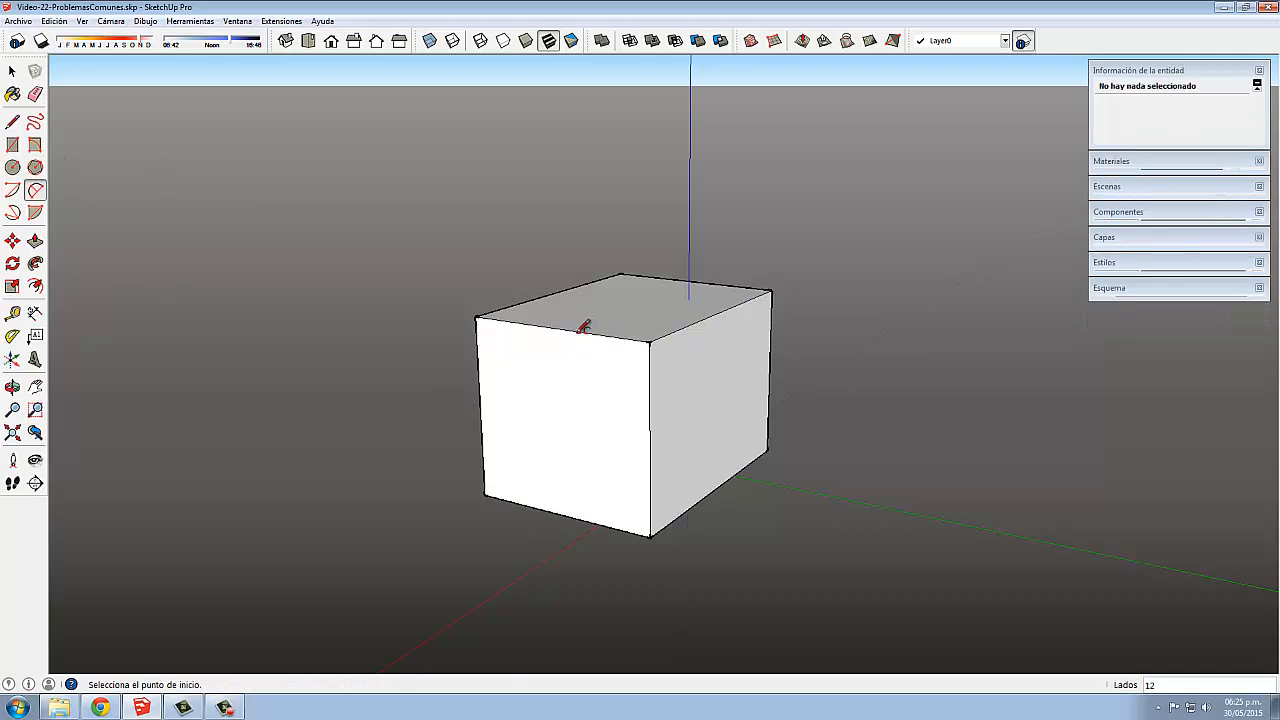
pyautogui.click(576, 331)
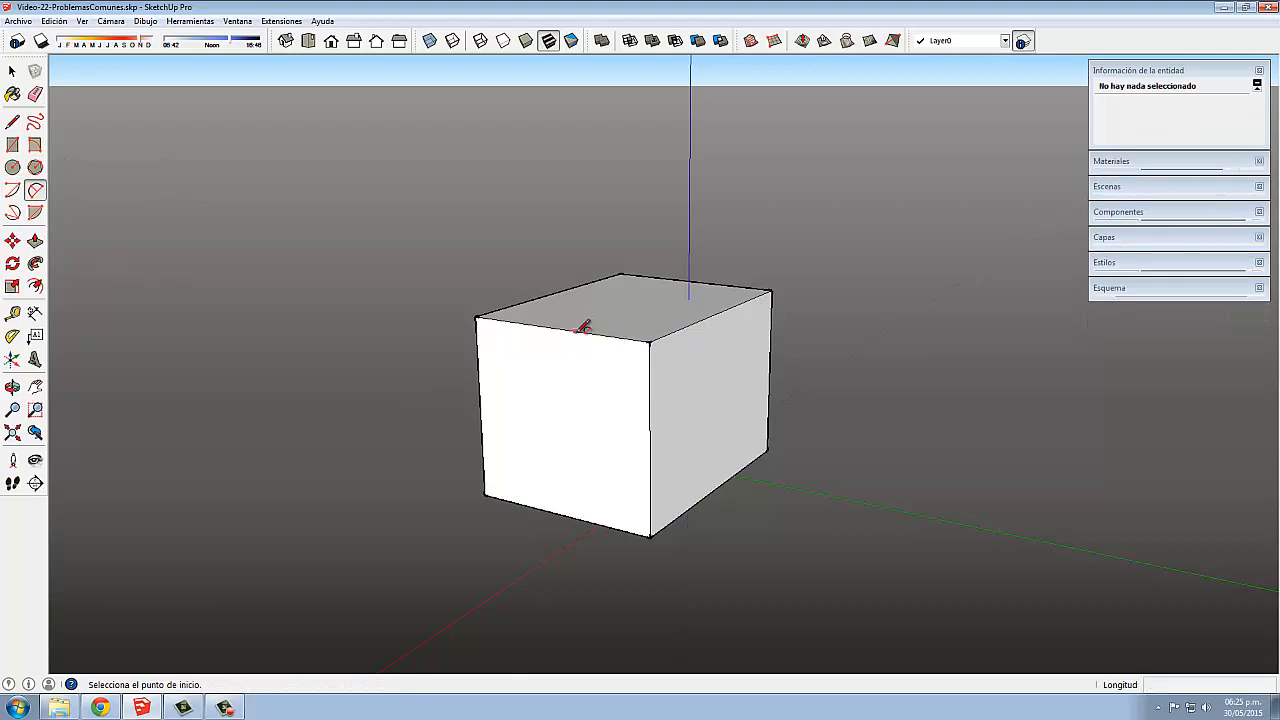
pyautogui.click(649, 425)
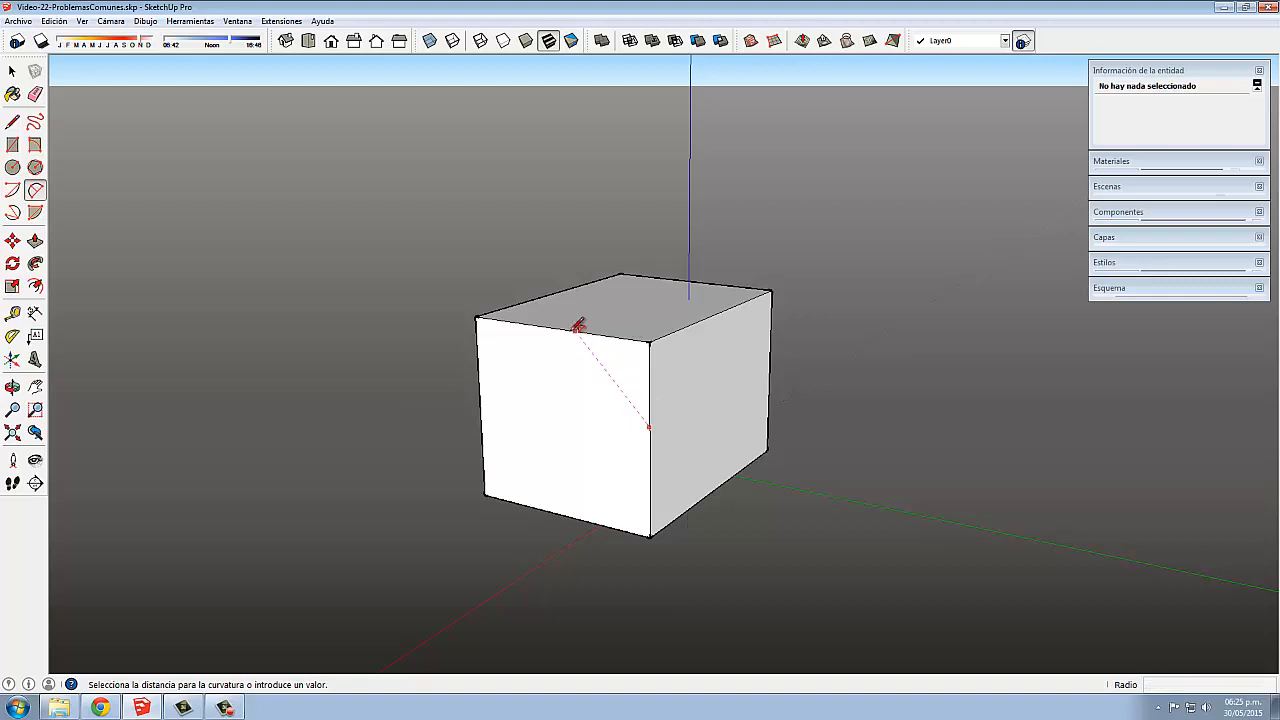
pyautogui.click(660, 387)
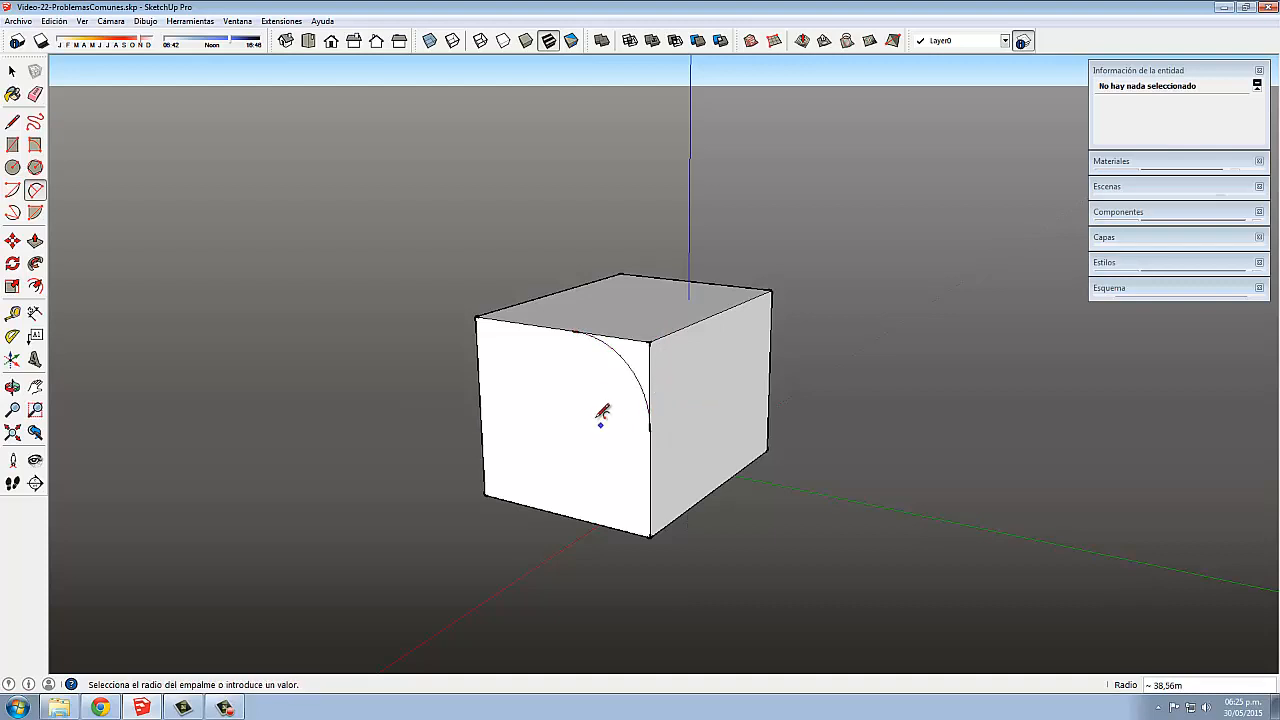
pyautogui.moveTo(603, 417); pyautogui.dragTo(560, 417, button='middle')
# Push/Pull the corner piece outside the arc back 128.15 m through the box to round off its upper edge.
pyautogui.press('p')
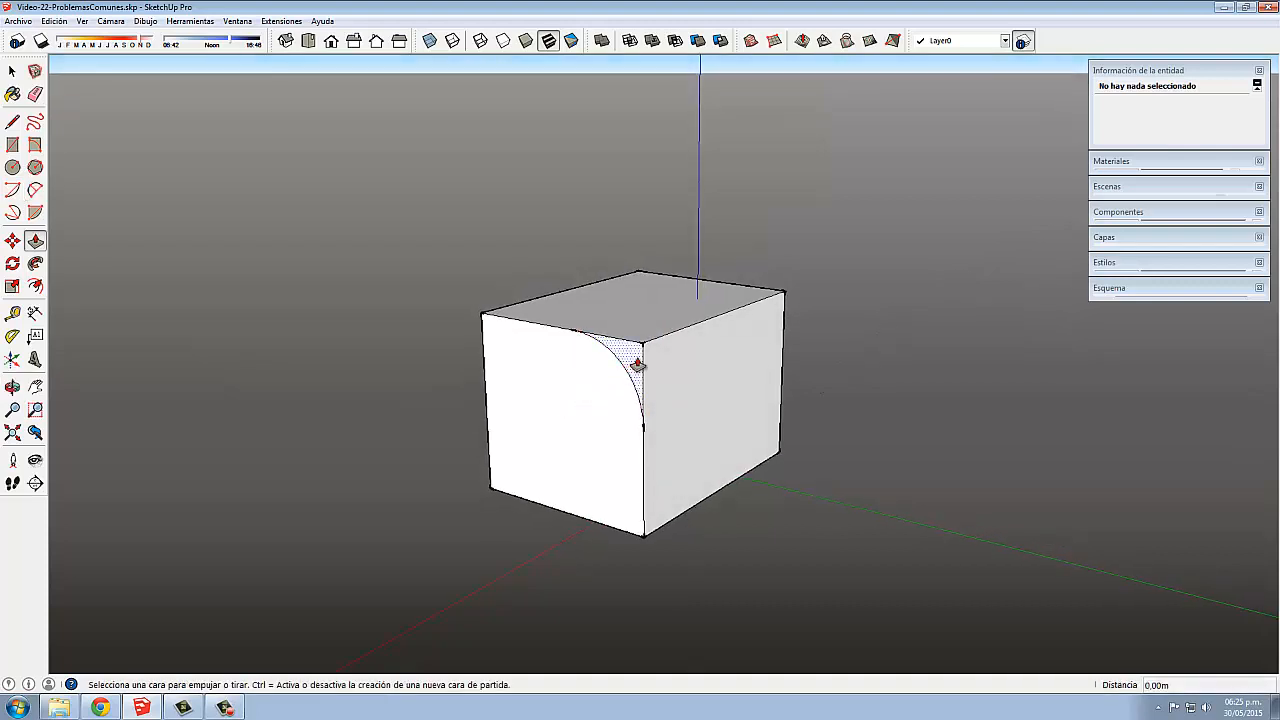
pyautogui.click(632, 366)
pyautogui.click(768, 300)
pyautogui.moveTo(748, 336); pyautogui.dragTo(708, 360, button='middle')
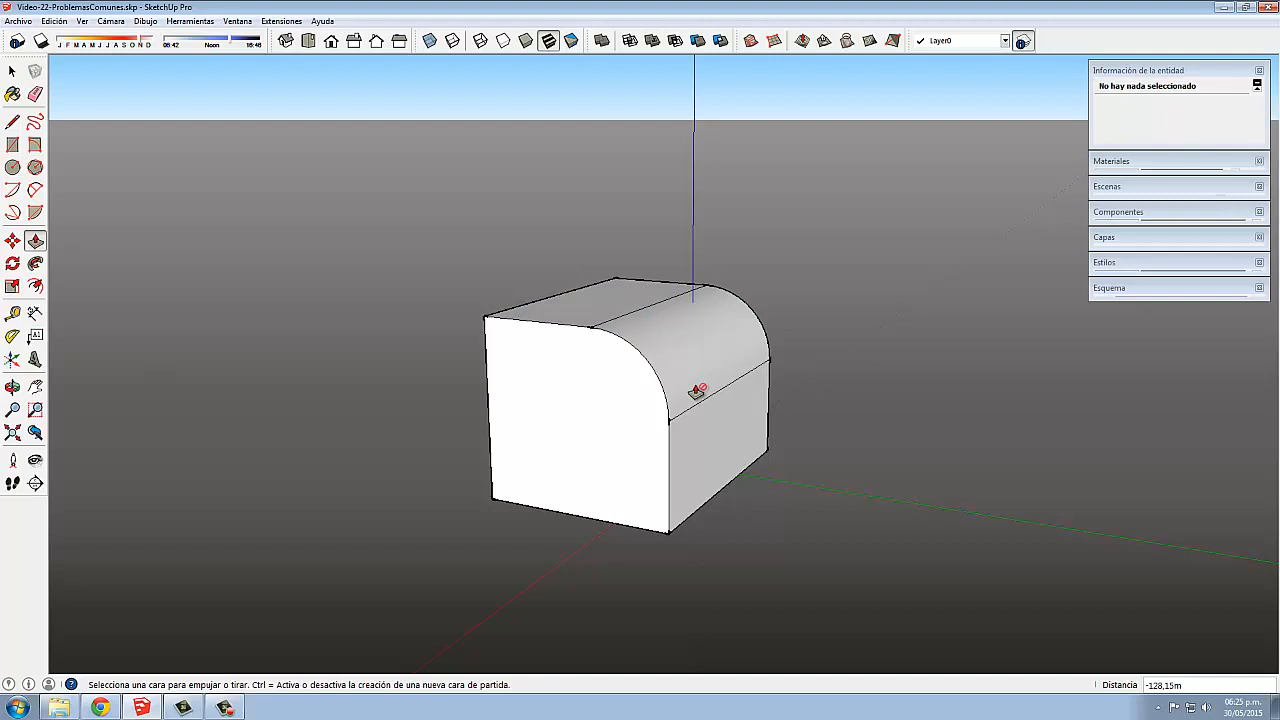
# Show the hidden geometry and Push/Pull the lowest strip of the rounded surface outward.
pyautogui.scroll(1, 697, 391)
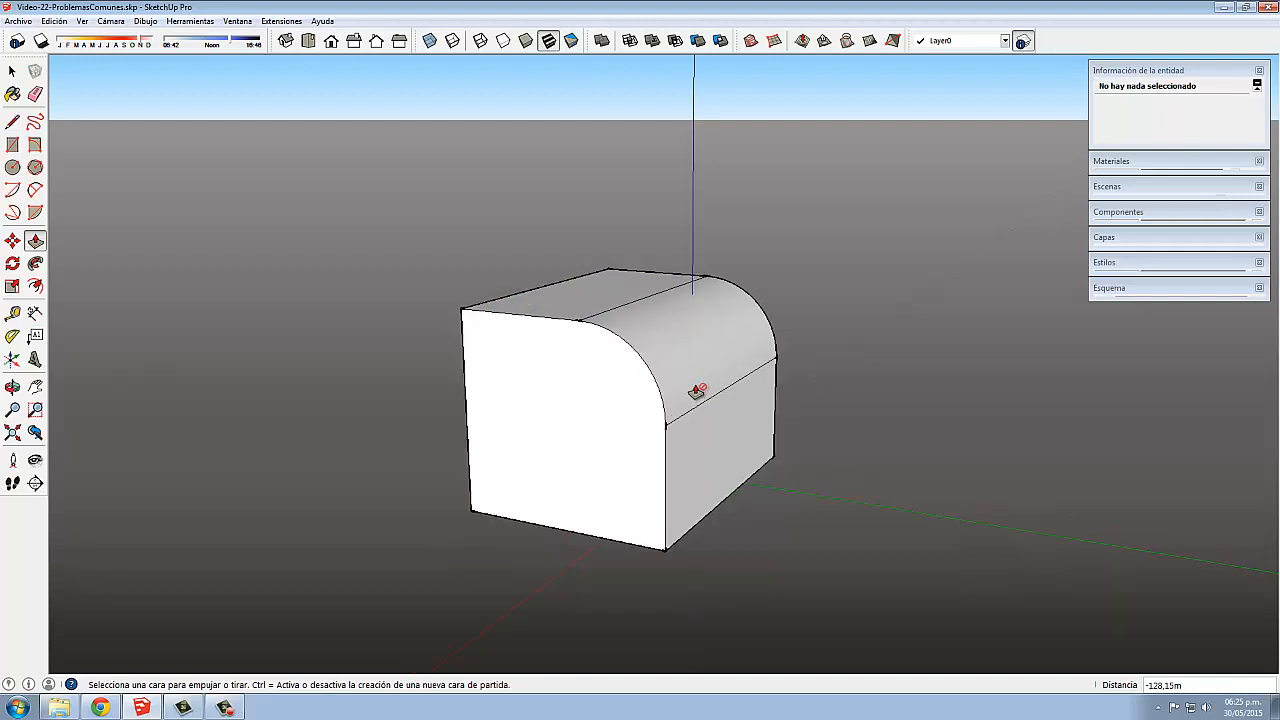
pyautogui.scroll(3, 615, 393)
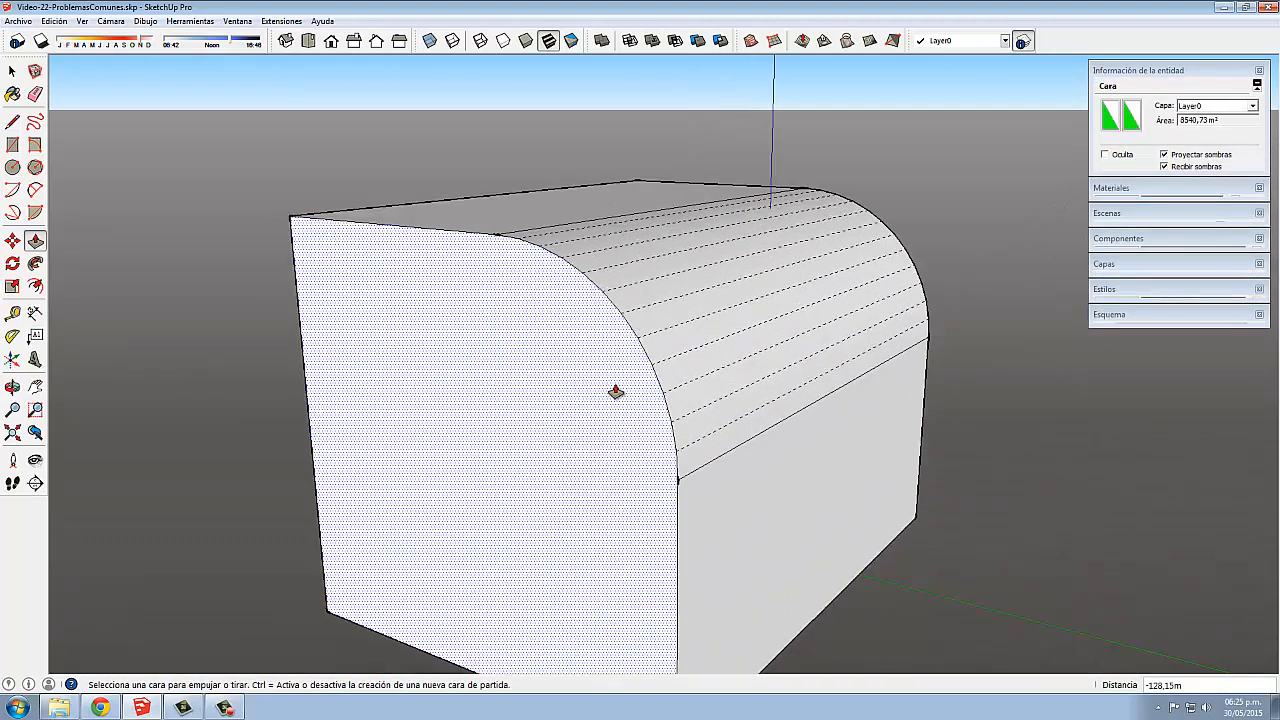
pyautogui.scroll(2, 615, 391)
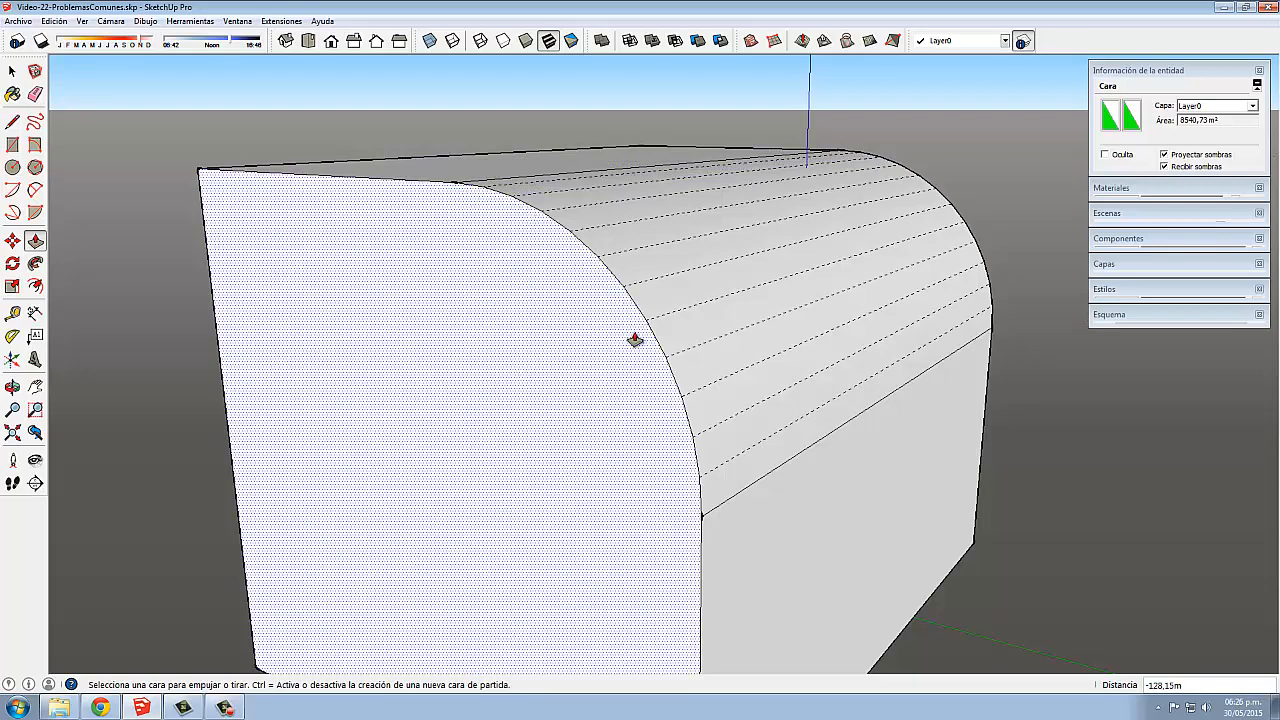
pyautogui.scroll(-3, 635, 340)
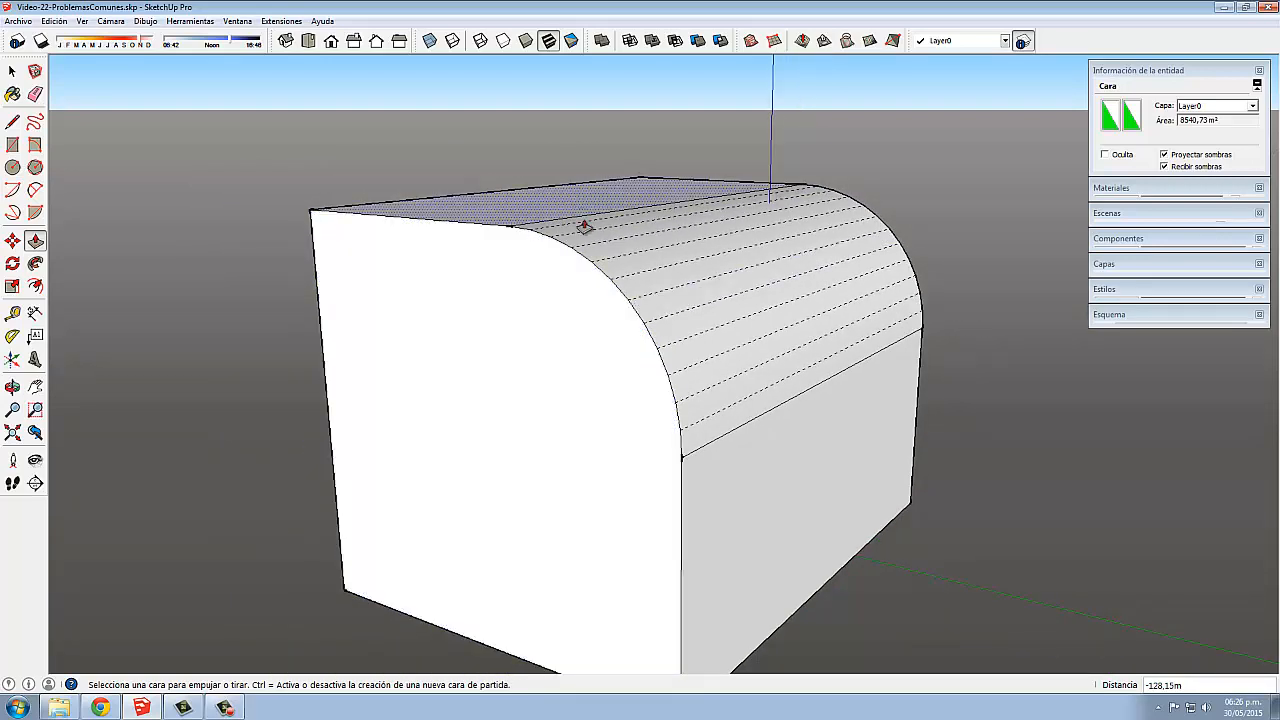
pyautogui.moveTo(691, 358); pyautogui.dragTo(750, 350, button='middle')
pyautogui.click(821, 378)
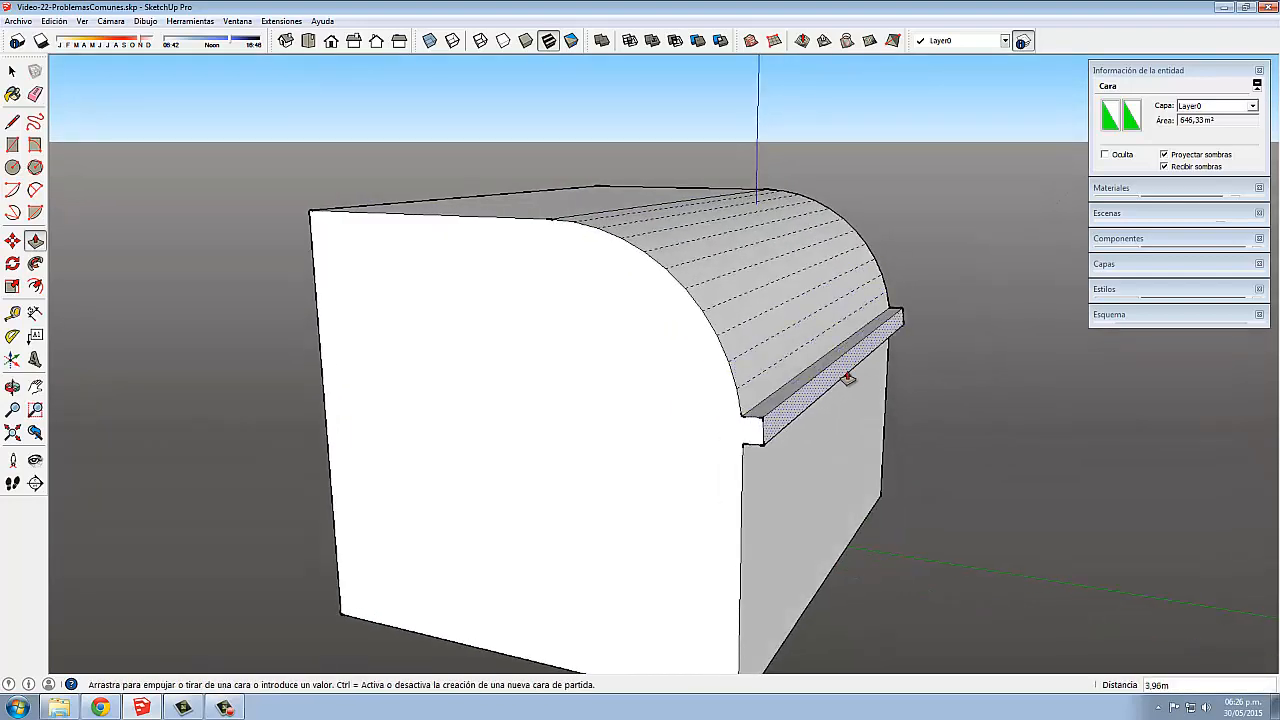
pyautogui.click(877, 381)
# Repeat the same outward Push/Pull on alternate strips up the rounded surface to form fins.
pyautogui.doubleClick(803, 337)
pyautogui.click(768, 304)
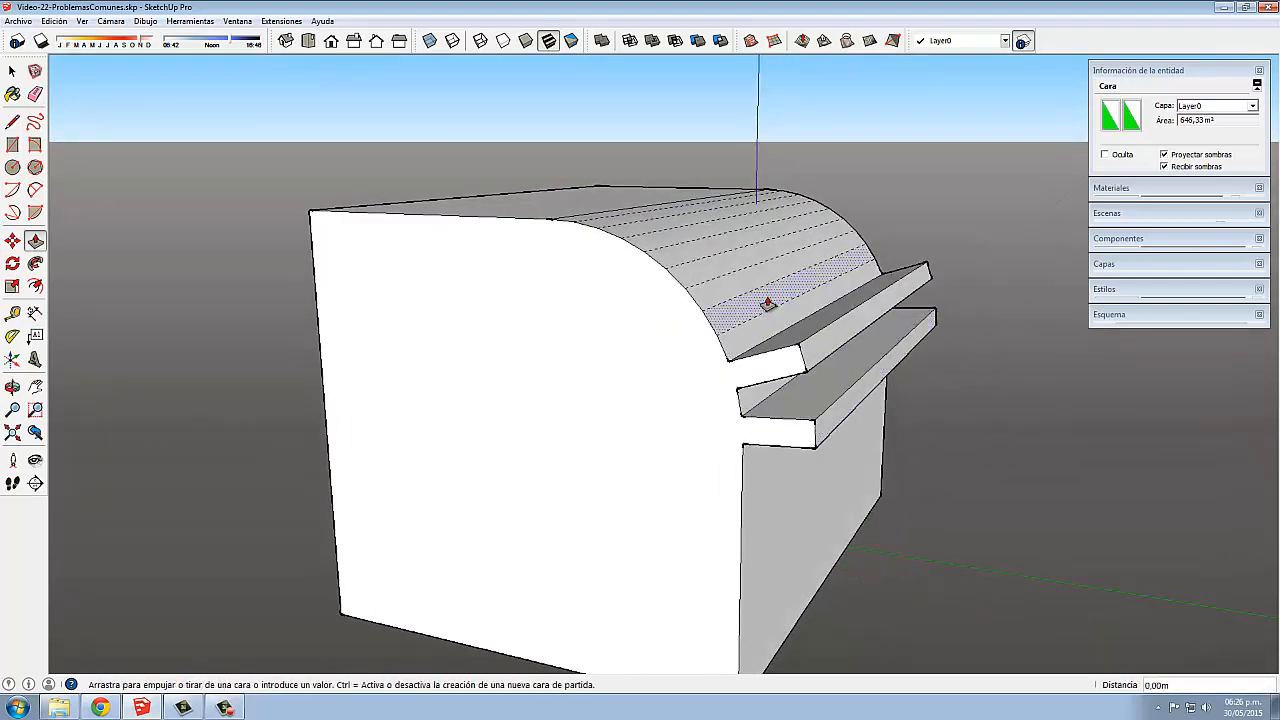
pyautogui.click(768, 304)
pyautogui.doubleClick(731, 266)
pyautogui.doubleClick(697, 255)
pyautogui.doubleClick(663, 243)
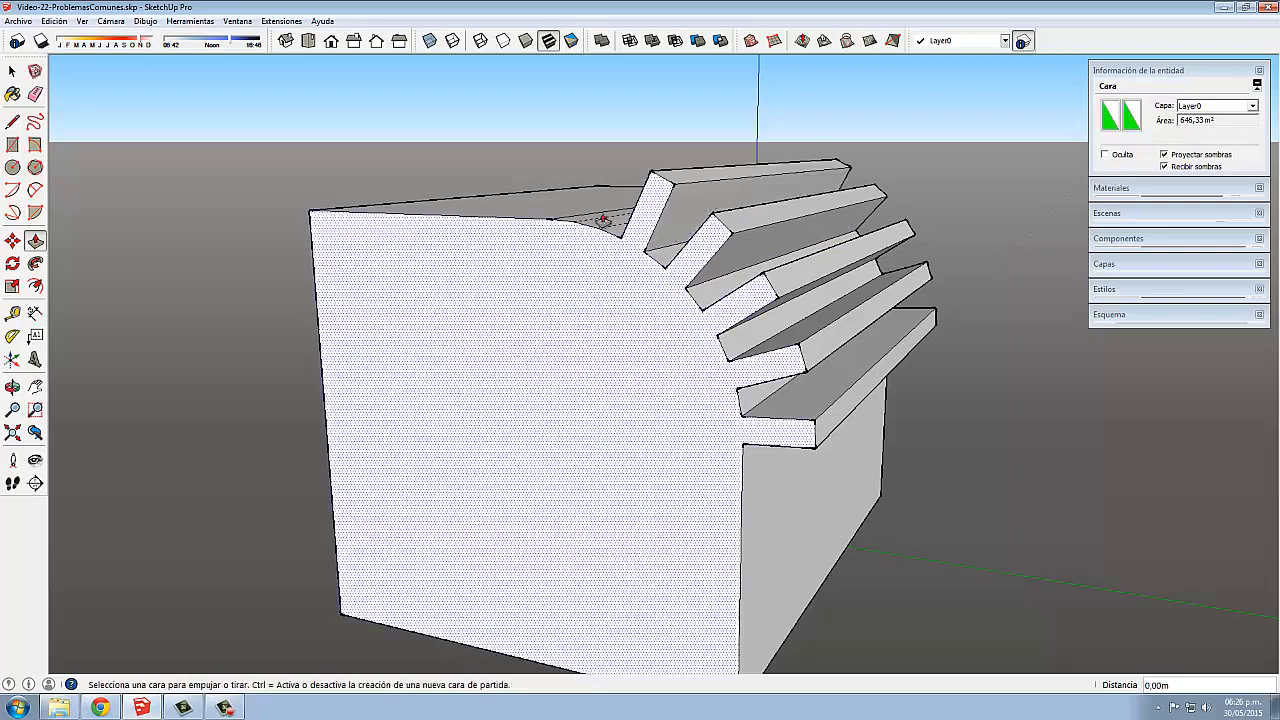
pyautogui.doubleClick(604, 219)
# Undo the Push/Pulls on the rounded surface's strips and turn off the hidden geometry display.
pyautogui.moveTo(571, 386); pyautogui.dragTo(577, 462, button='middle')
pyautogui.hotkey('ctrl', 'z')
pyautogui.hotkey('ctrl', 'z')
pyautogui.hotkey('ctrl', 'z')
pyautogui.hotkey('ctrl', 'z')
pyautogui.hotkey('ctrl', 'z')
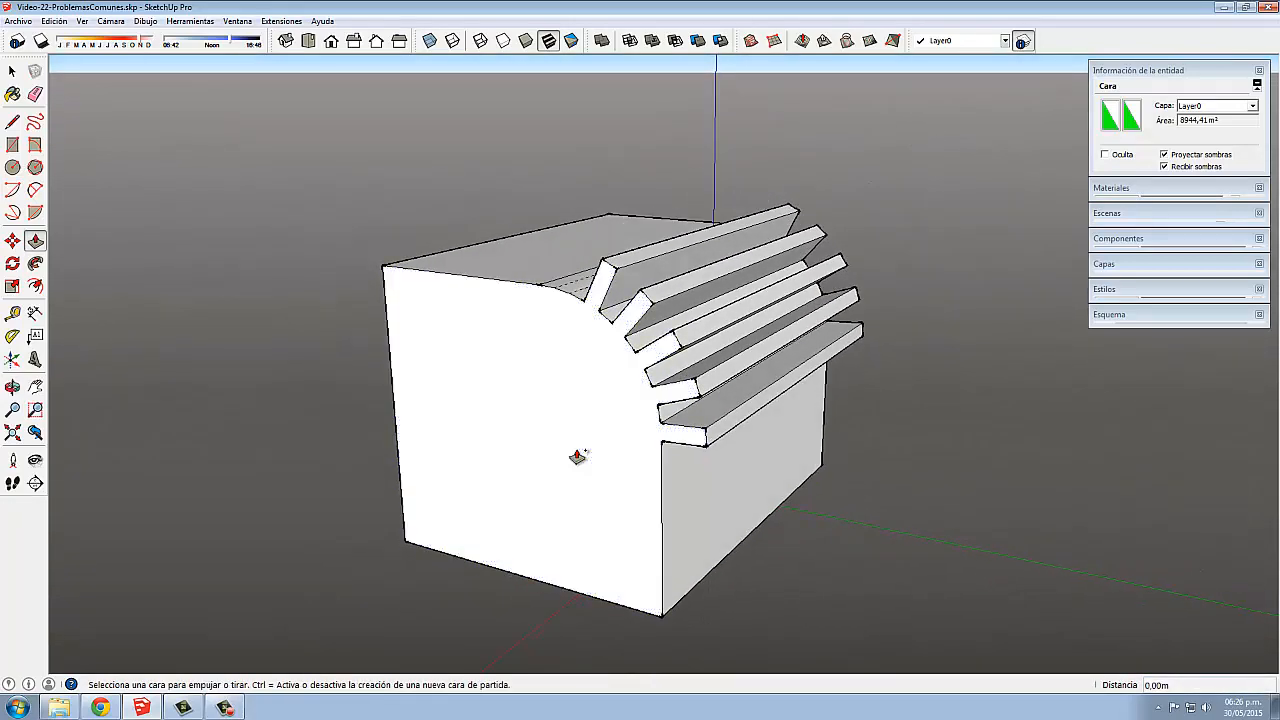
pyautogui.hotkey('ctrl', 'z')
pyautogui.hotkey('ctrl', 'z')
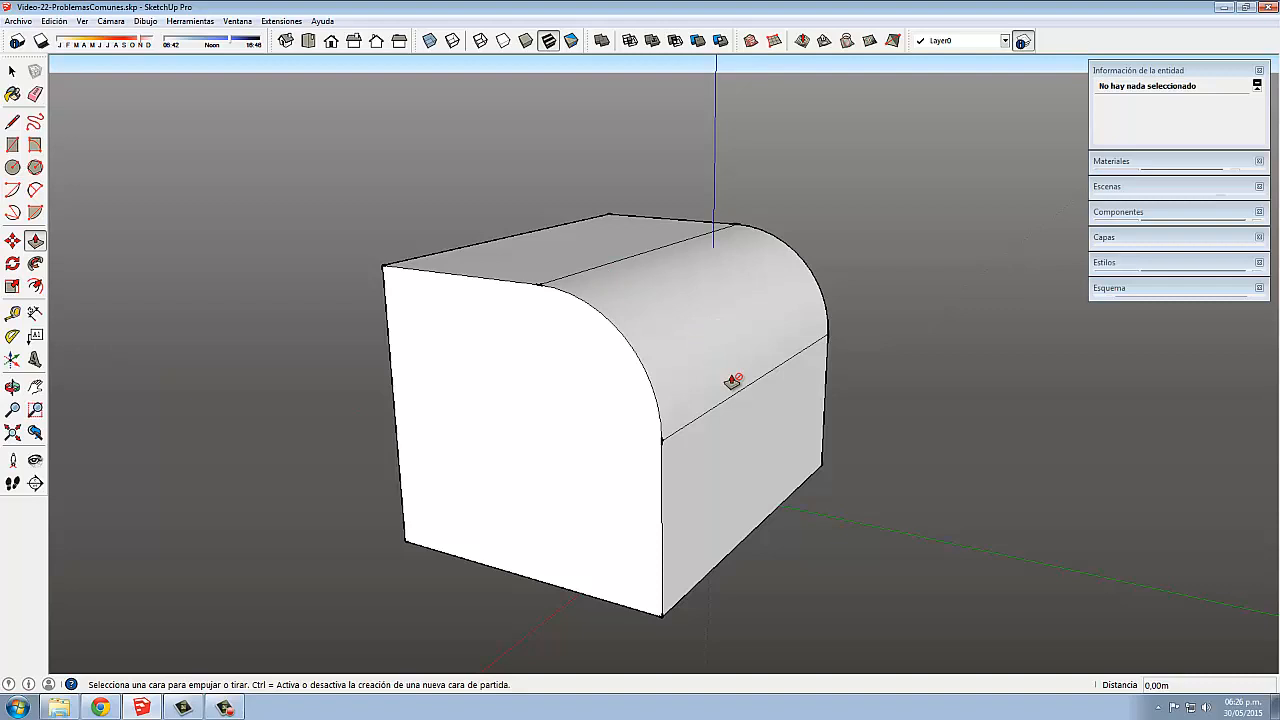
# Select the whole rounded surface, and show the hidden geometry to select just one of its strips.
pyautogui.press('space')
pyautogui.click(726, 347)
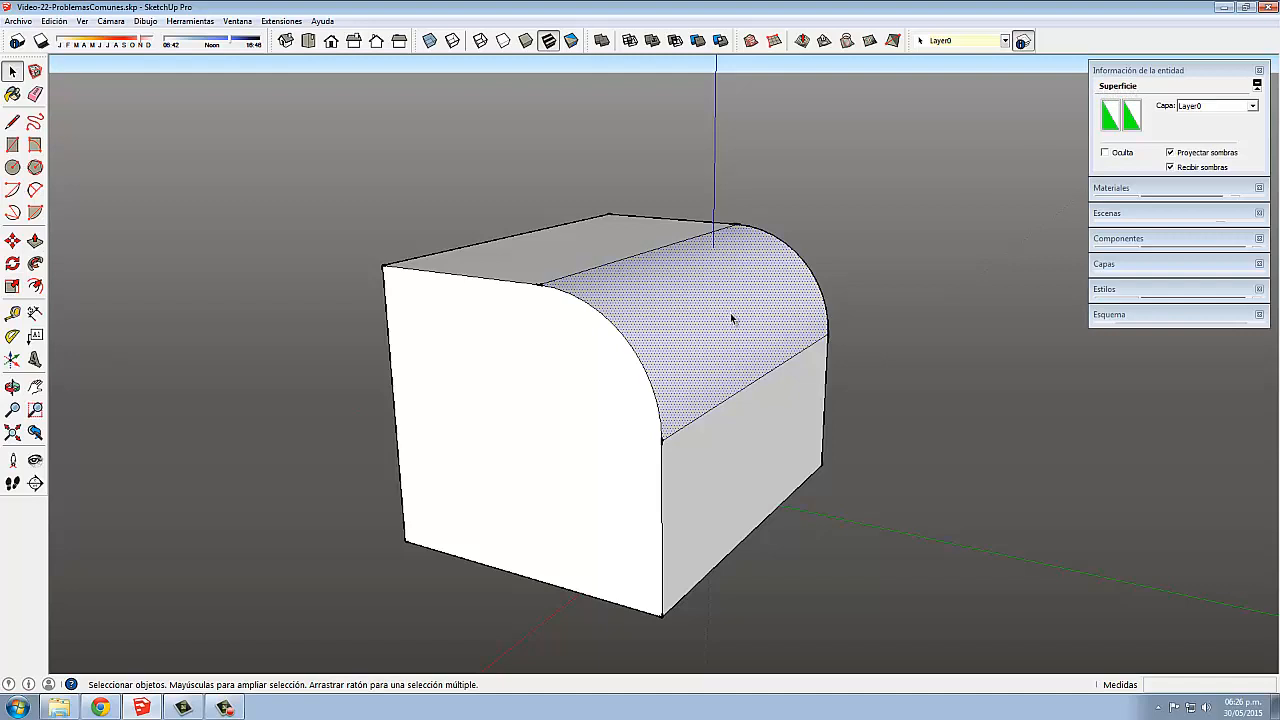
pyautogui.hotkey('alt', 'h')
pyautogui.click(726, 311)
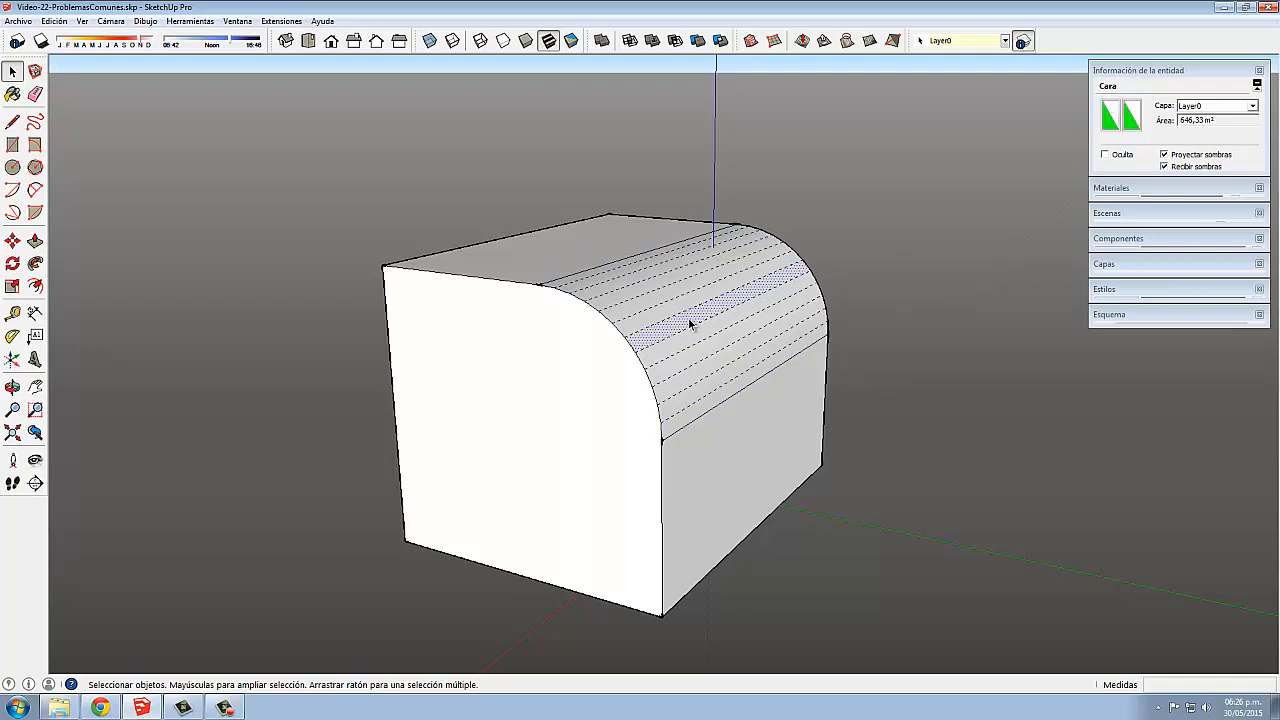
# Turn off the hidden geometry display and select the entire rounded surface as one.
pyautogui.hotkey('alt', 'h')
pyautogui.click(755, 318)
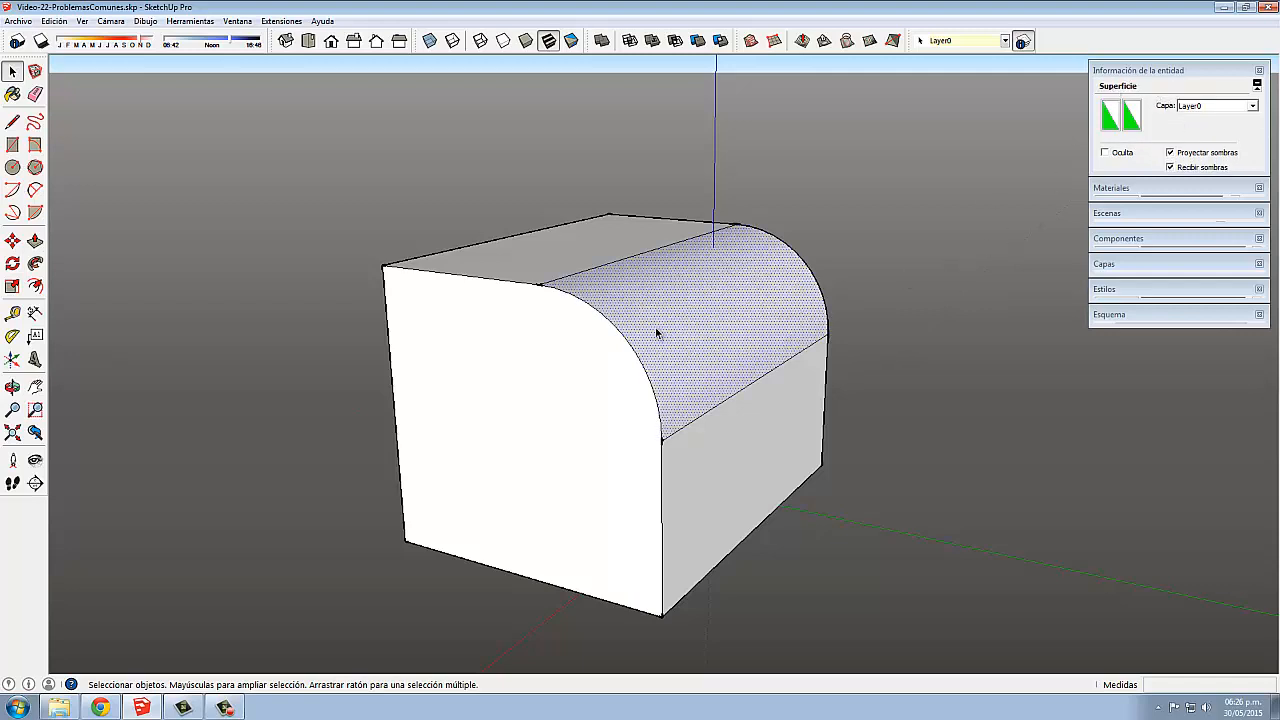
pyautogui.moveTo(655, 327); pyautogui.dragTo(705, 316, button='middle')
pyautogui.scroll(1, 704, 310)
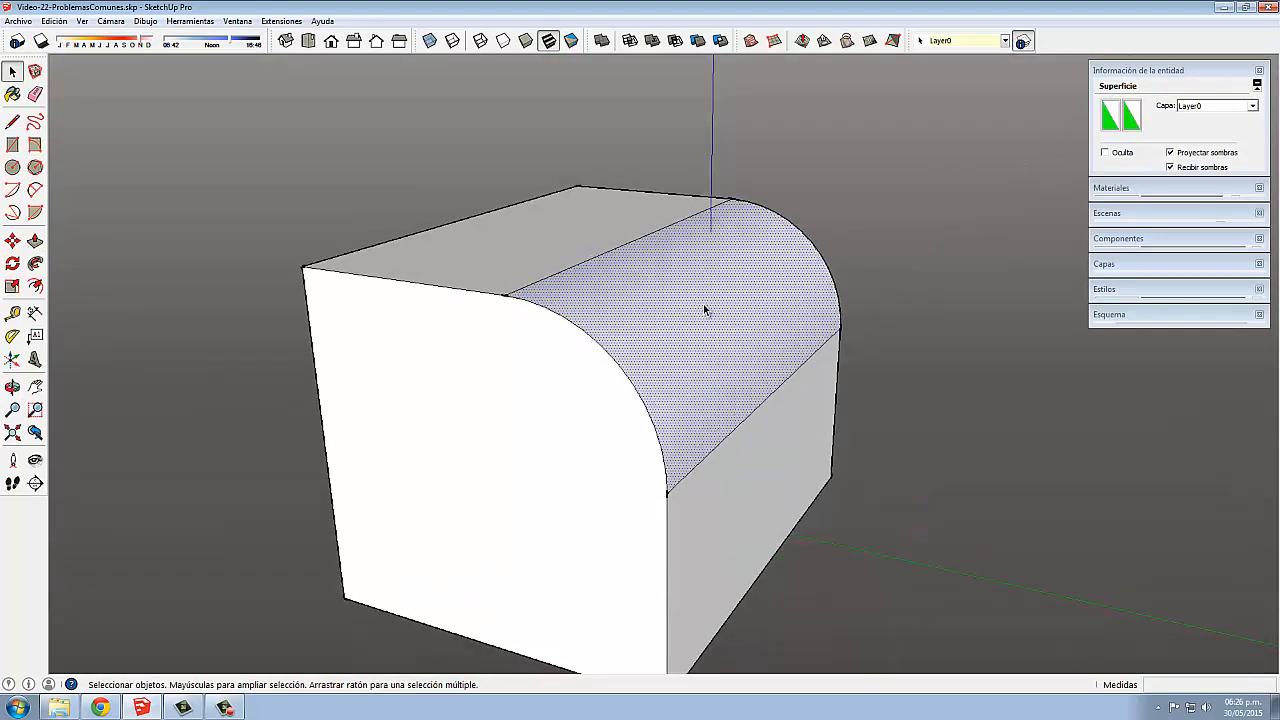
# Select the front arc of the rounded edge and open its segment count for editing.
pyautogui.moveTo(667, 391); pyautogui.dragTo(674, 356, button='middle')
pyautogui.scroll(-2, 641, 384)
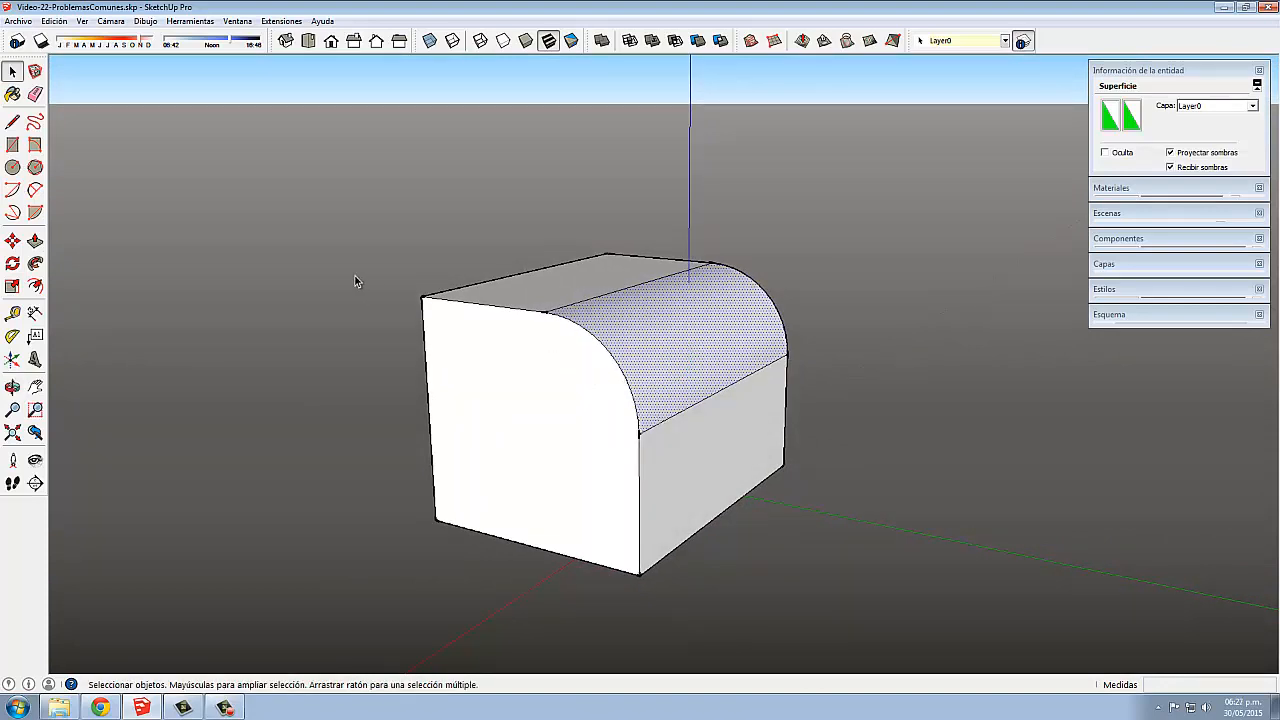
pyautogui.click(577, 331)
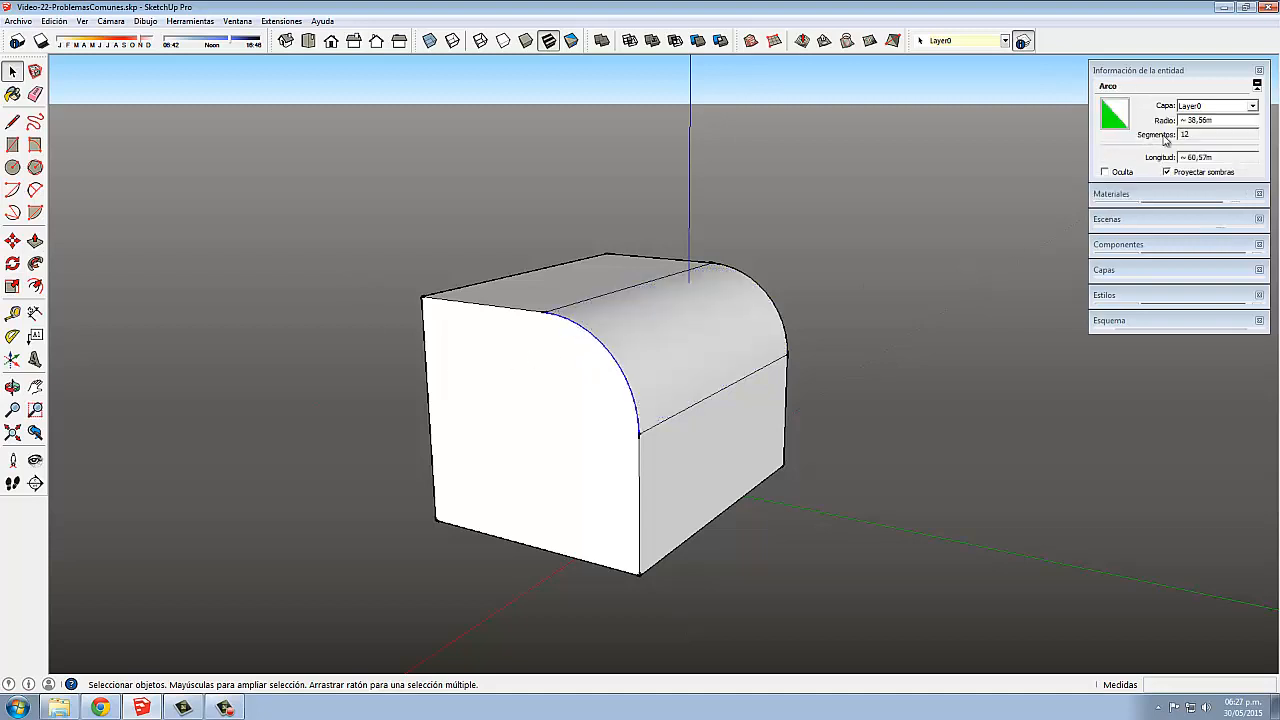
pyautogui.click(1196, 135)
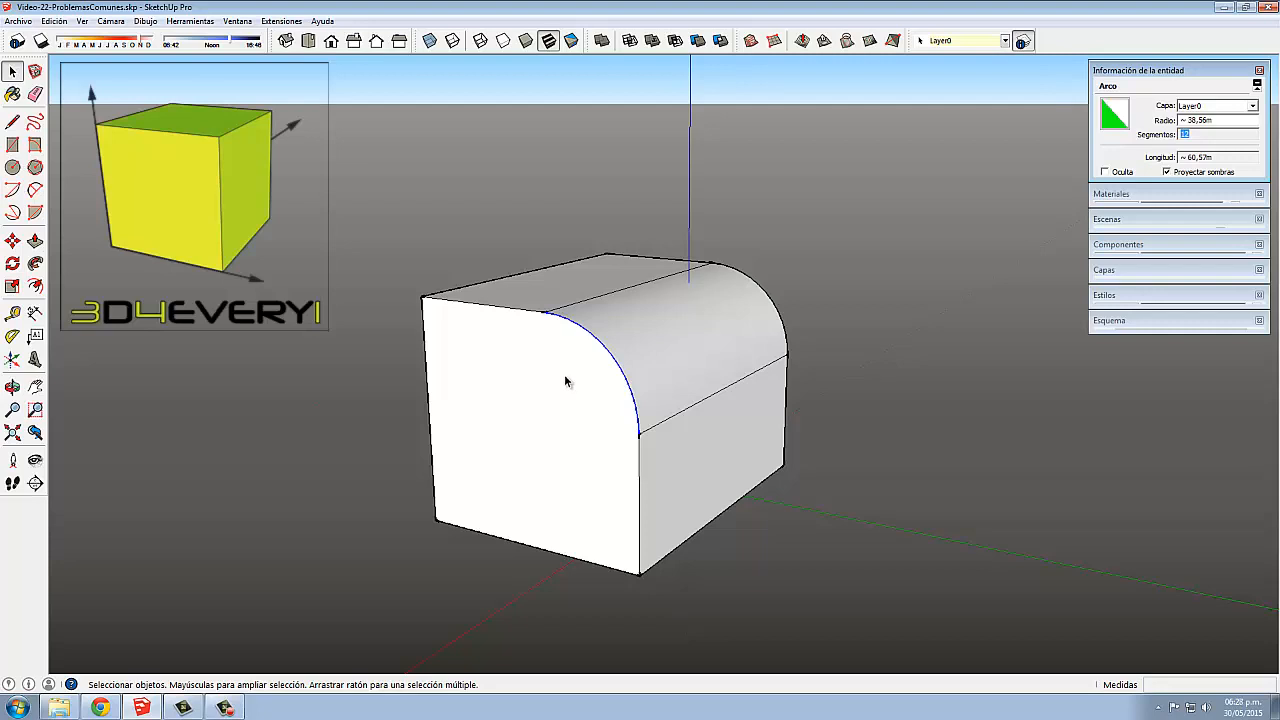
# Examine the arc bordering the rounded surface from several angles and select the block's front face.
pyautogui.moveTo(565, 381)
pyautogui.mouseDown(button='middle')
pyautogui.moveTo(577, 434)
pyautogui.moveTo(508, 430)
pyautogui.moveTo(571, 420)
pyautogui.moveTo(578, 386)
pyautogui.mouseUp(button='middle')
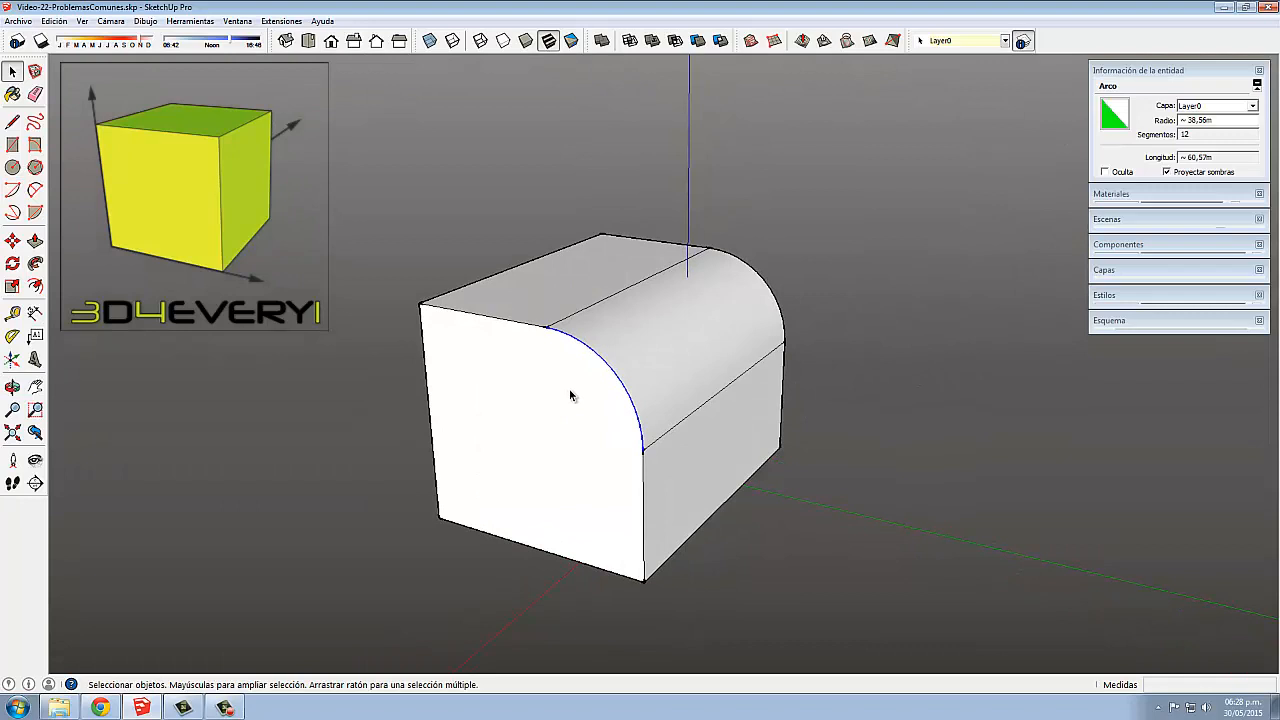
pyautogui.scroll(-3, 570, 396)
pyautogui.scroll(5, 556, 437)
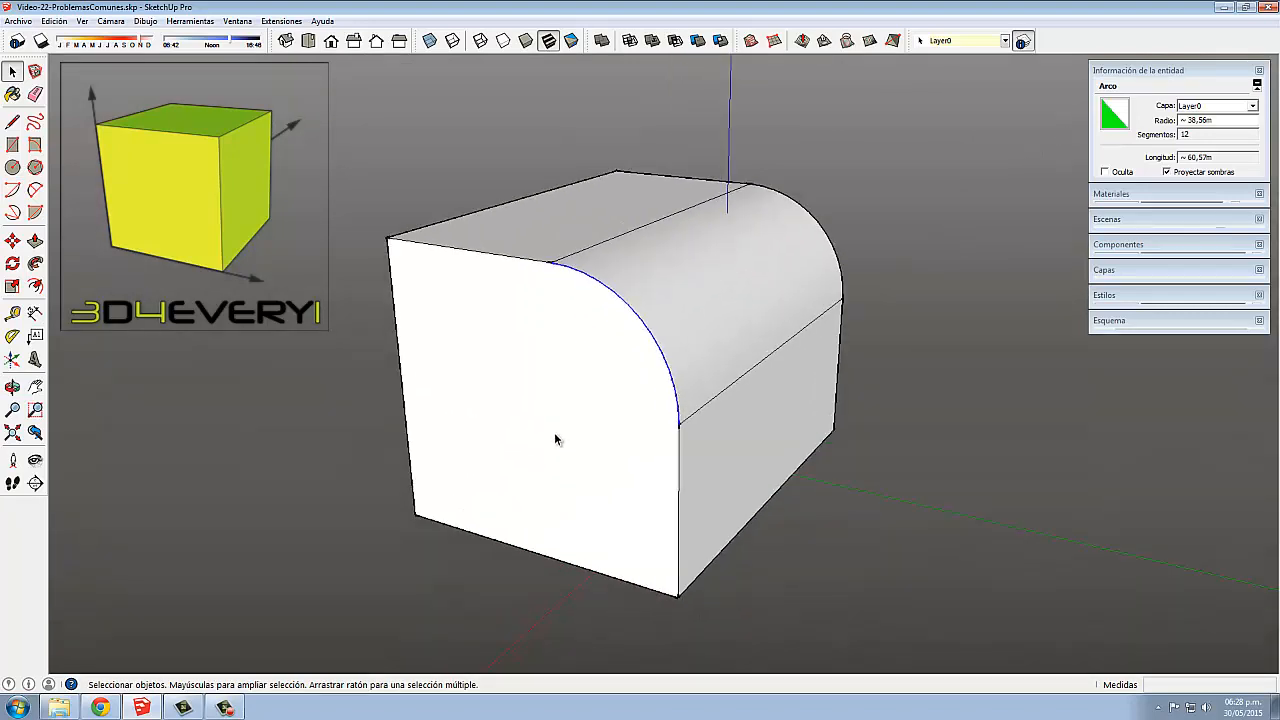
pyautogui.scroll(3, 556, 438)
pyautogui.moveTo(574, 449); pyautogui.dragTo(586, 379, button='middle')
pyautogui.scroll(2, 586, 379)
pyautogui.scroll(-2, 606, 396)
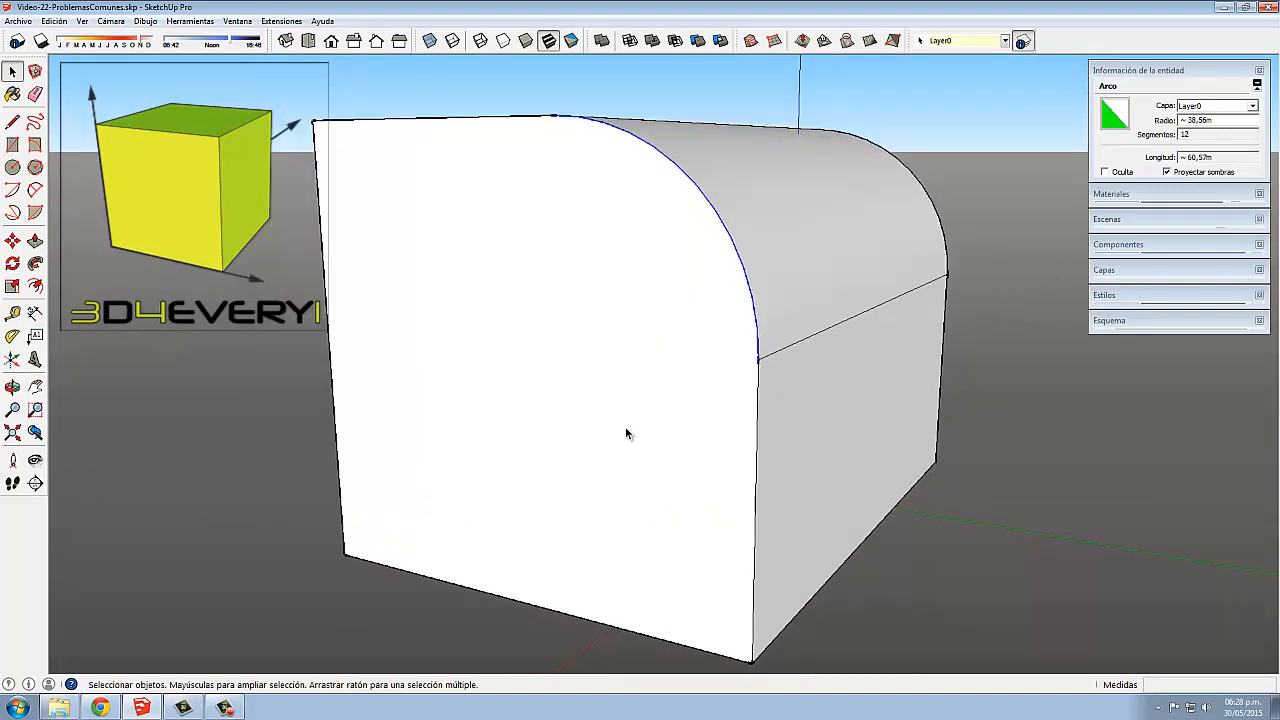
pyautogui.moveTo(626, 433); pyautogui.dragTo(589, 443, button='middle')
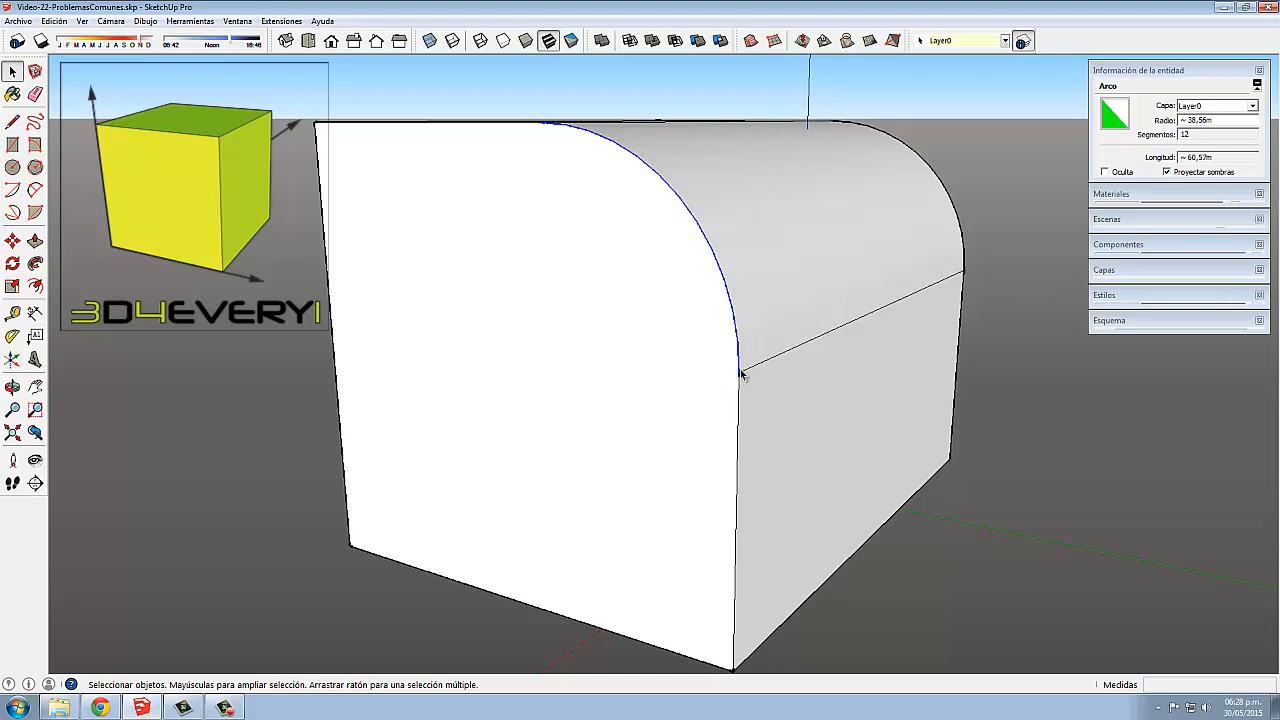
pyautogui.click(685, 332)
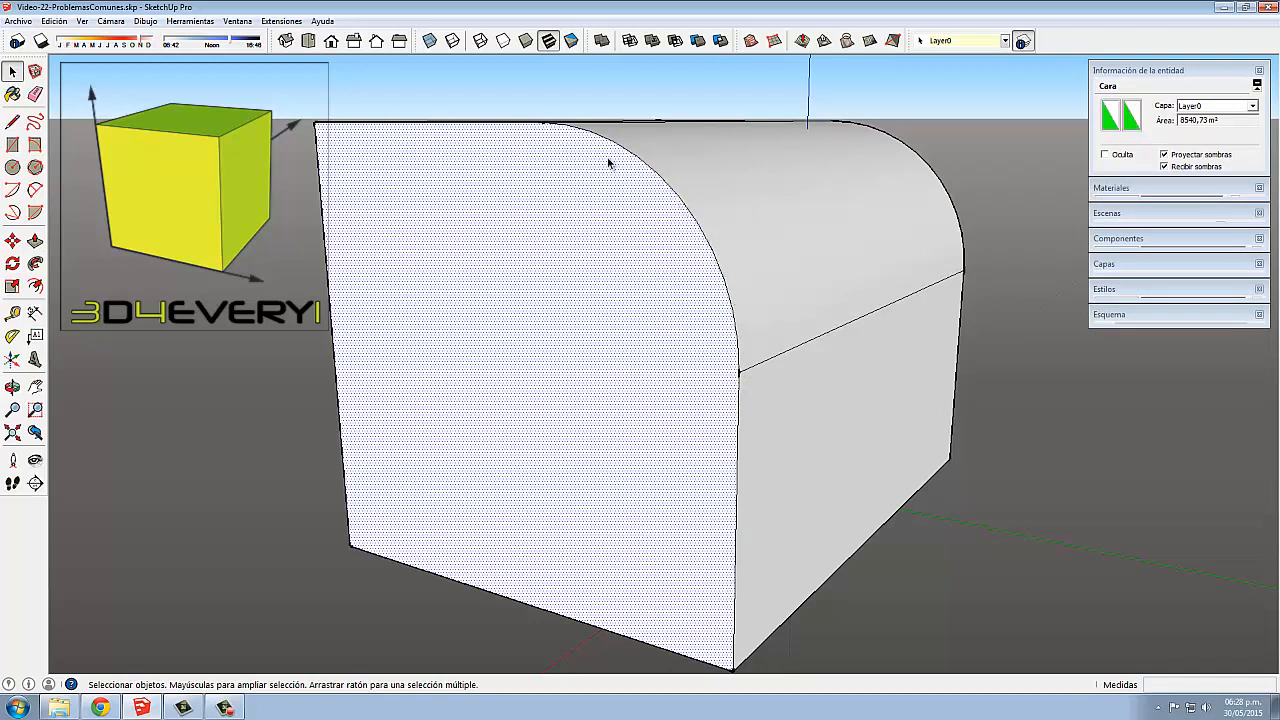
# Draw a two-point arc with a radius of about 26.5 m, tangent to both edges, across the front face's unrounded upper corner.
pyautogui.scroll(-3, 587, 397)
pyautogui.moveTo(586, 417); pyautogui.dragTo(573, 333, button='middle')
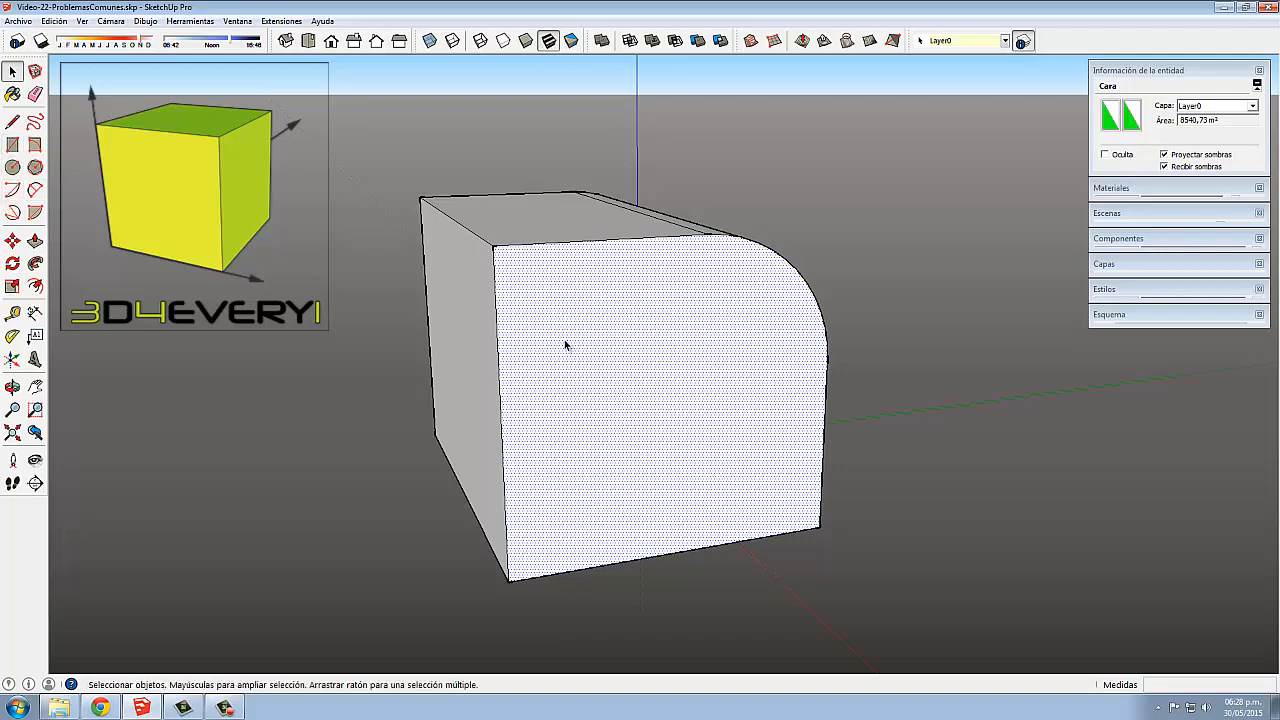
pyautogui.click(498, 347)
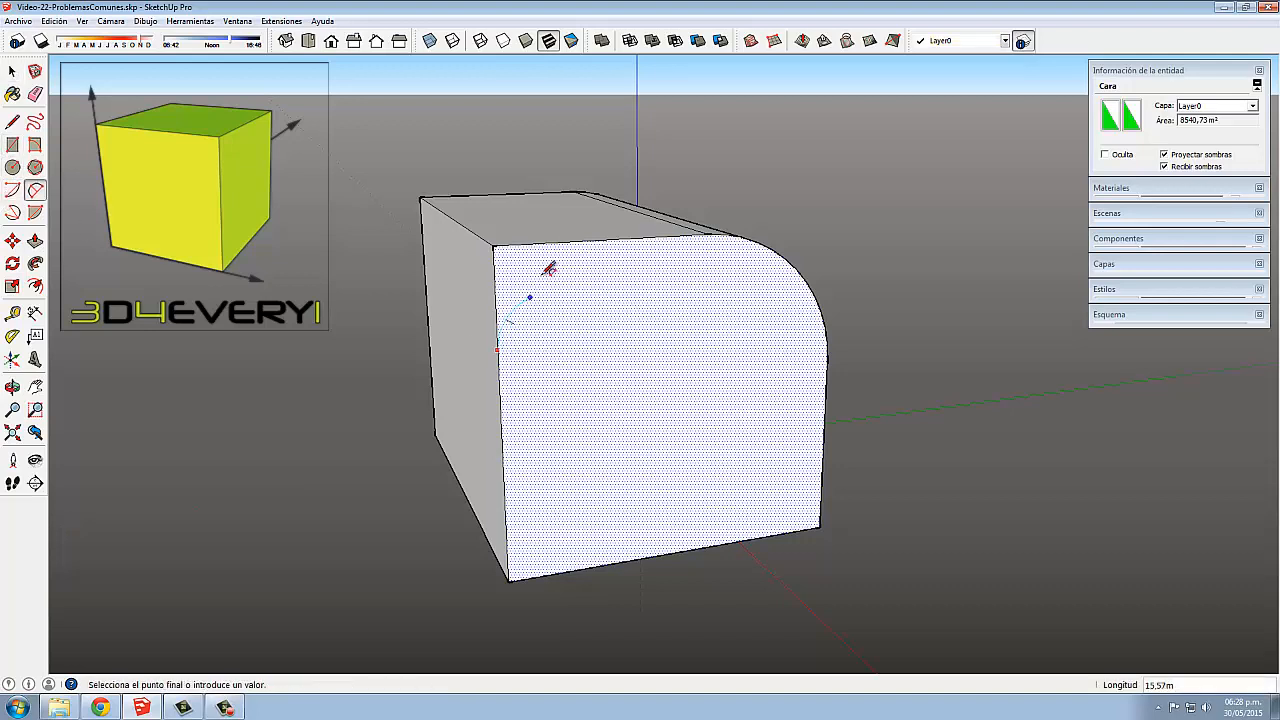
pyautogui.click(596, 240)
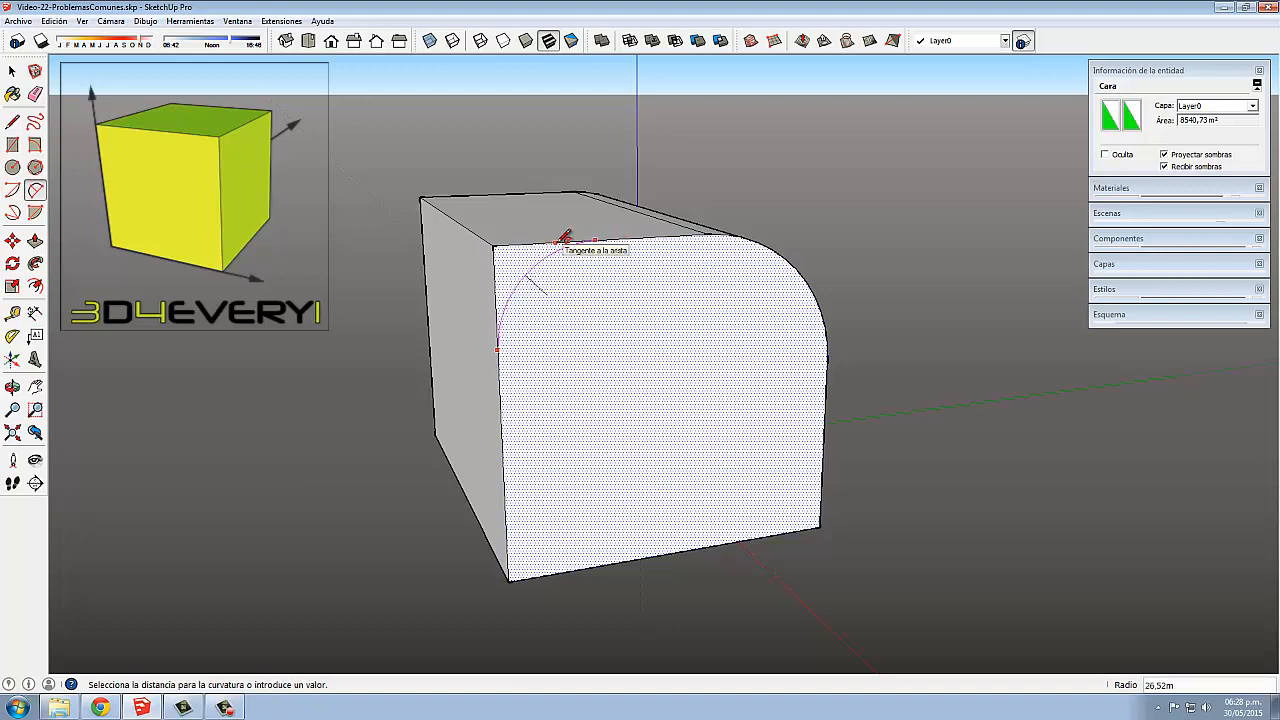
pyautogui.click(564, 248)
# Select the new corner arc and set its segment count to 24.
pyautogui.press('space')
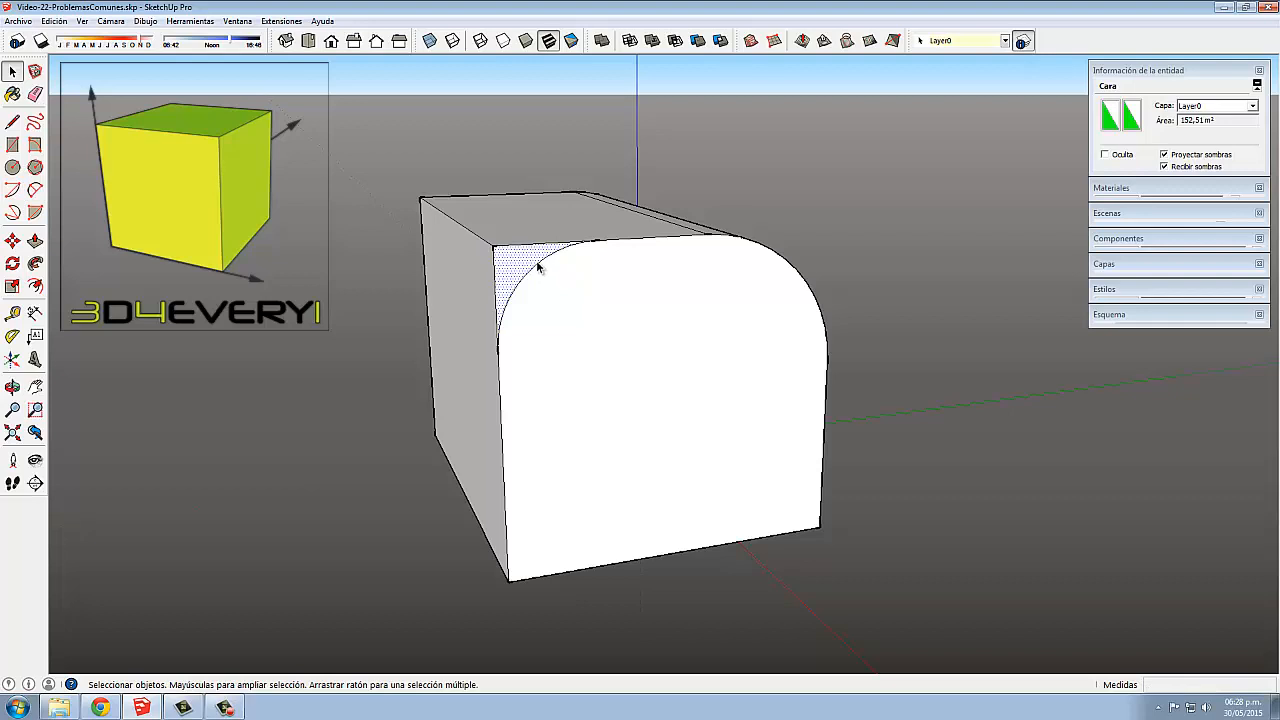
pyautogui.click(536, 270)
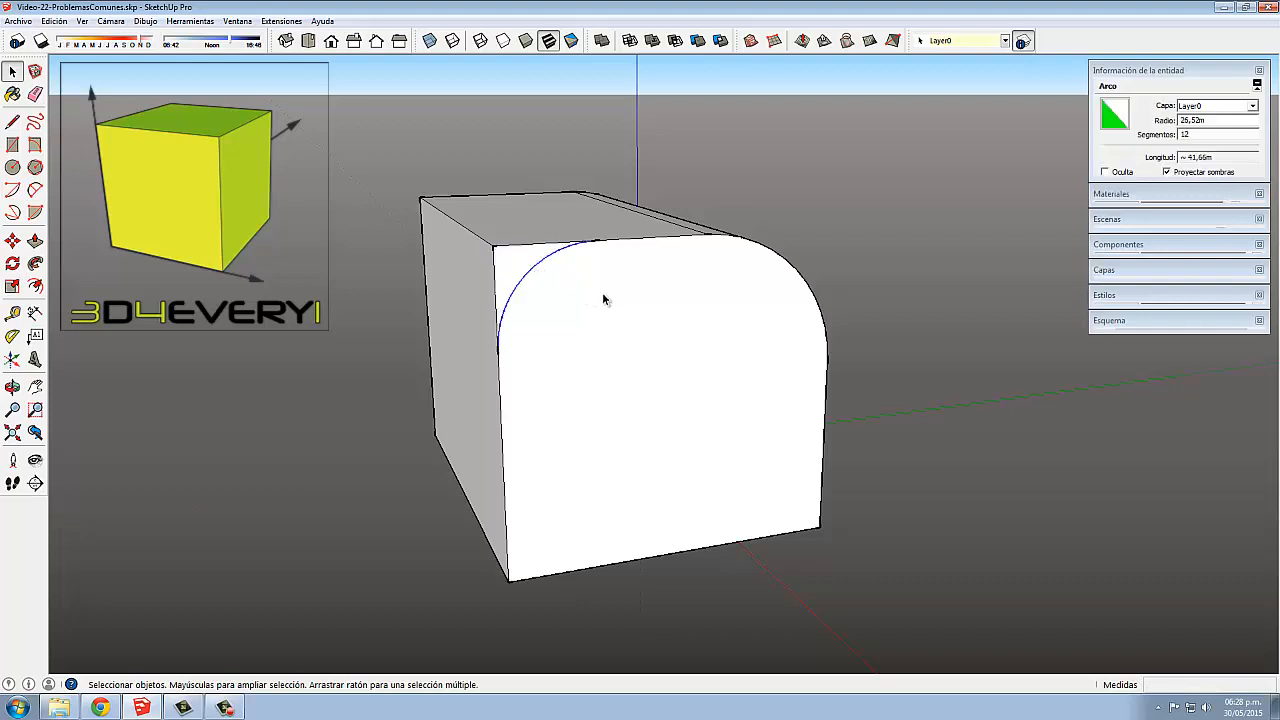
pyautogui.doubleClick(1199, 135)
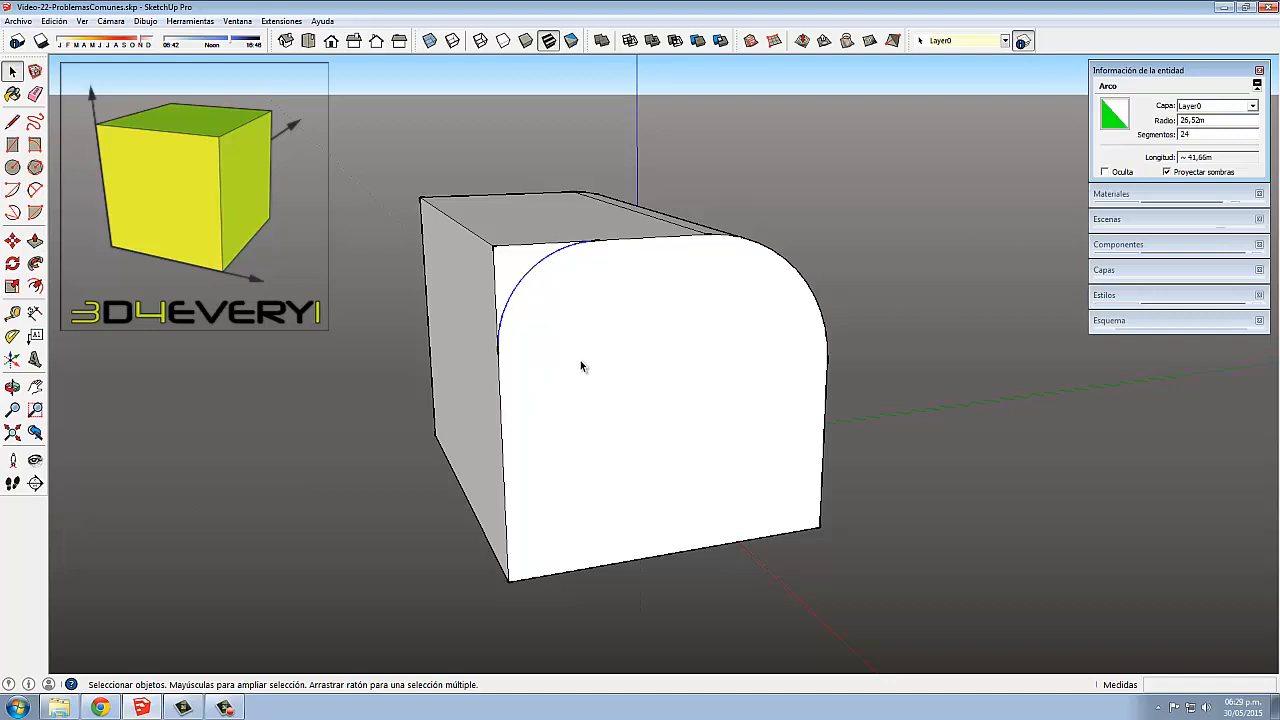
# Examine the individual segments of the 24-segment arc up close and at normal viewing distance.
pyautogui.moveTo(534, 343); pyautogui.dragTo(607, 313, button='middle')
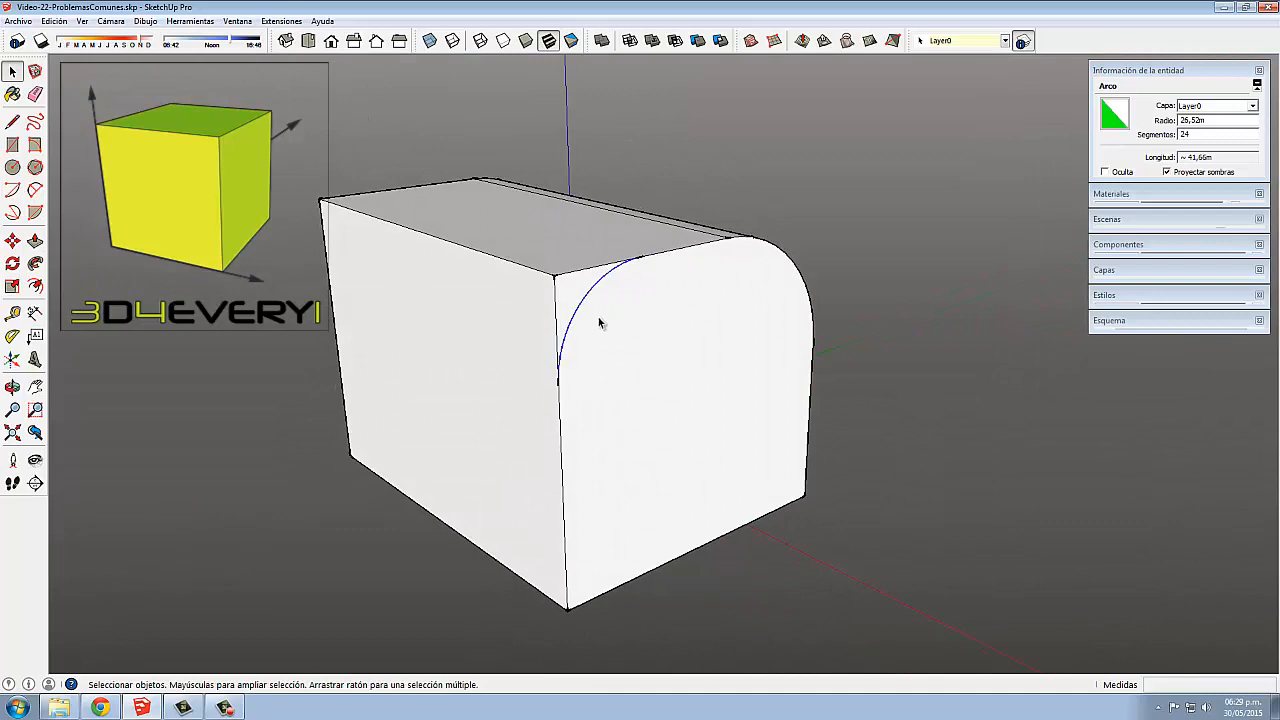
pyautogui.scroll(1, 599, 322)
pyautogui.scroll(5, 586, 330)
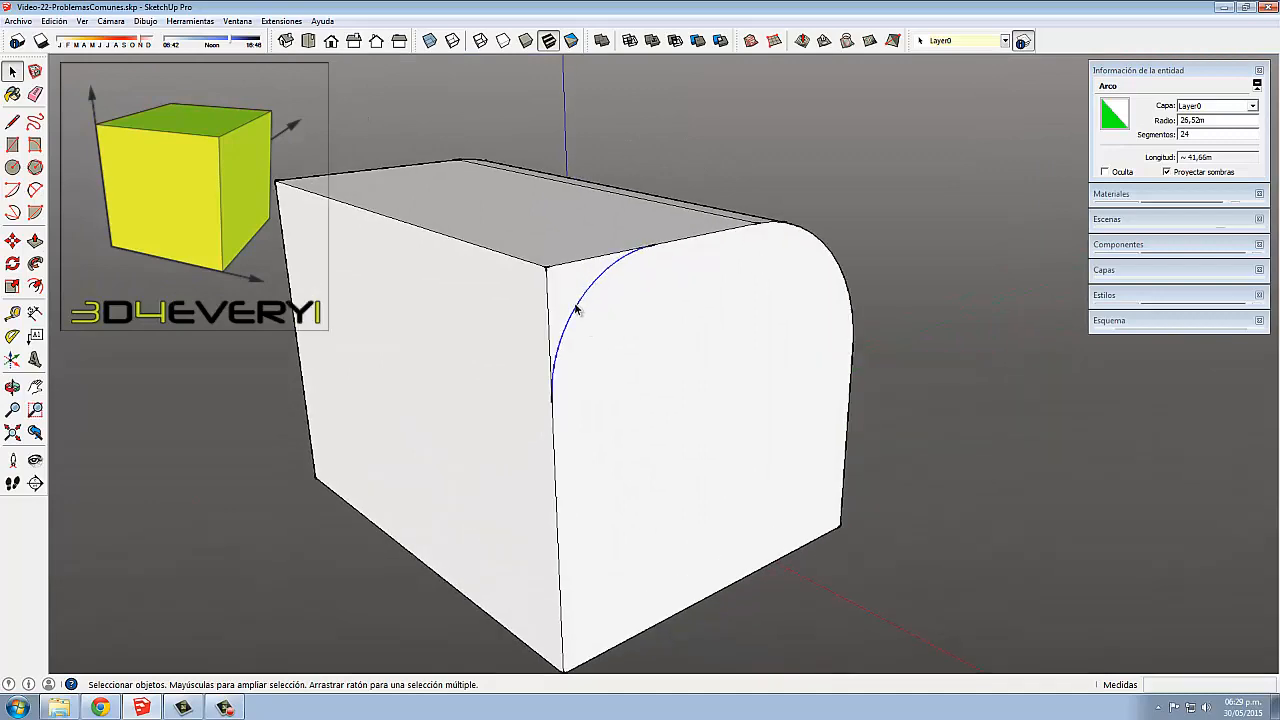
pyautogui.moveTo(580, 314); pyautogui.dragTo(493, 407, button='middle')
pyautogui.click(604, 382)
pyautogui.scroll(3, 485, 430)
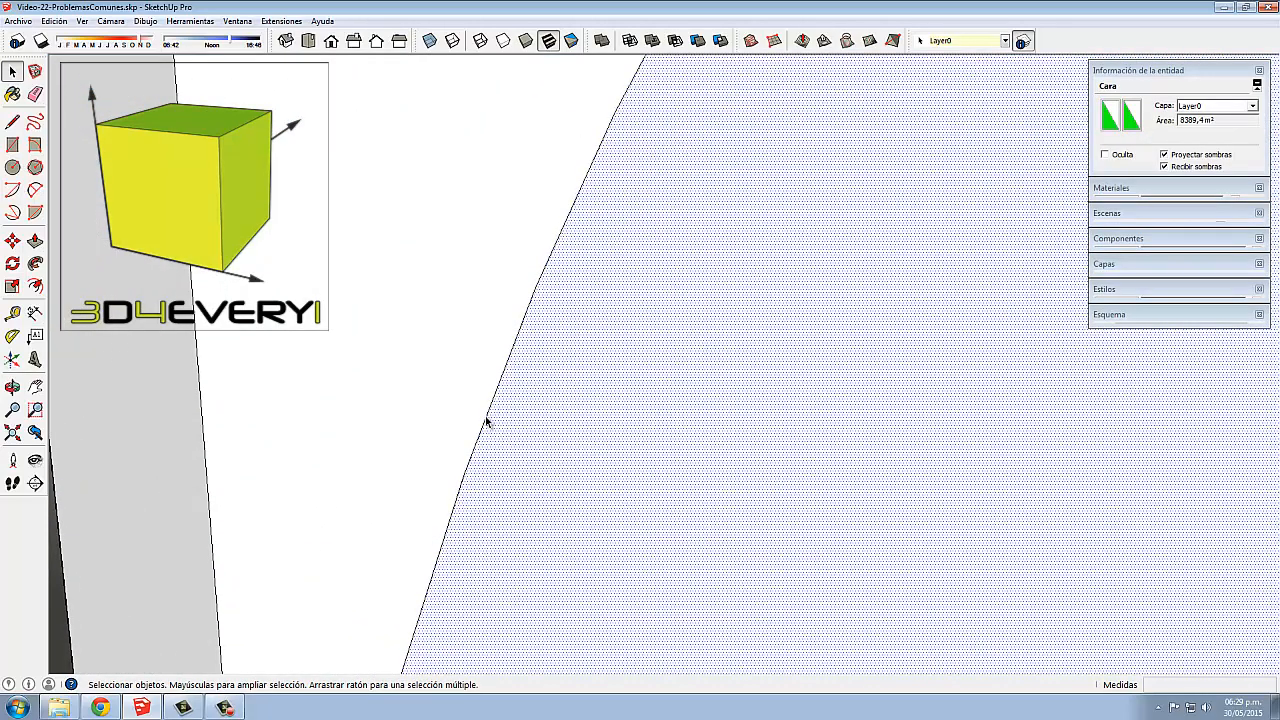
pyautogui.click(486, 421)
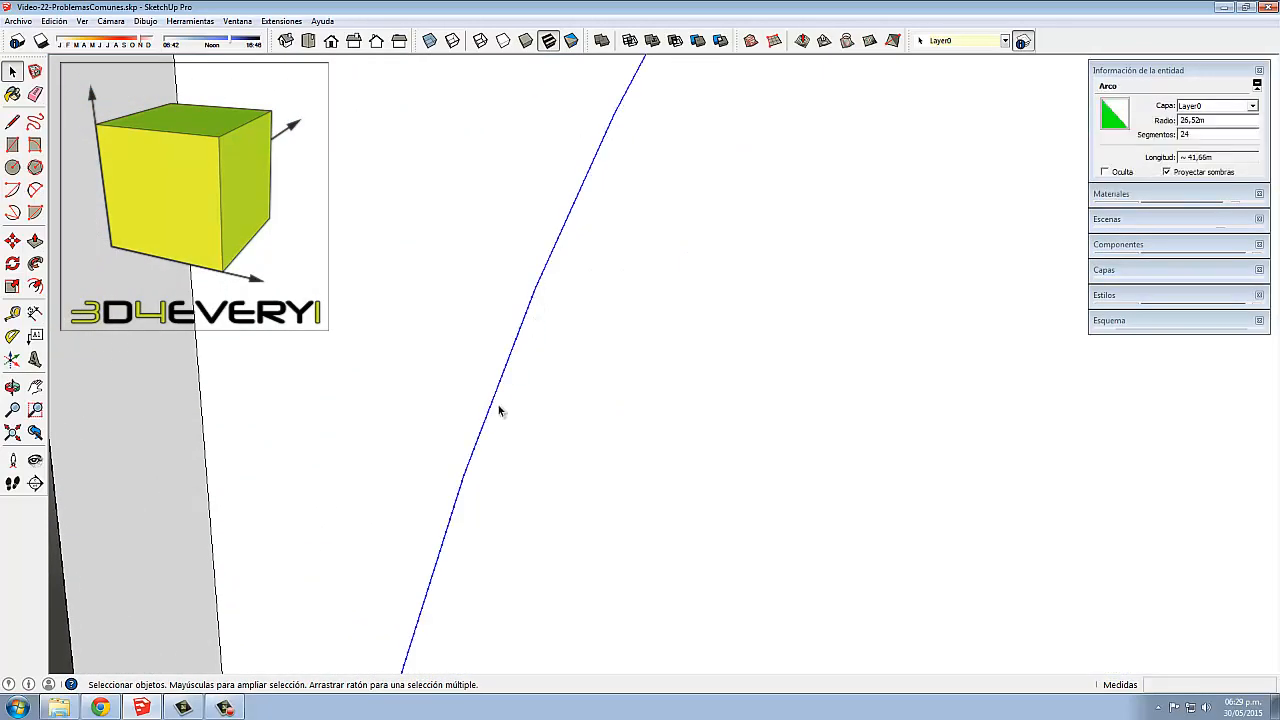
pyautogui.scroll(-5, 577, 400)
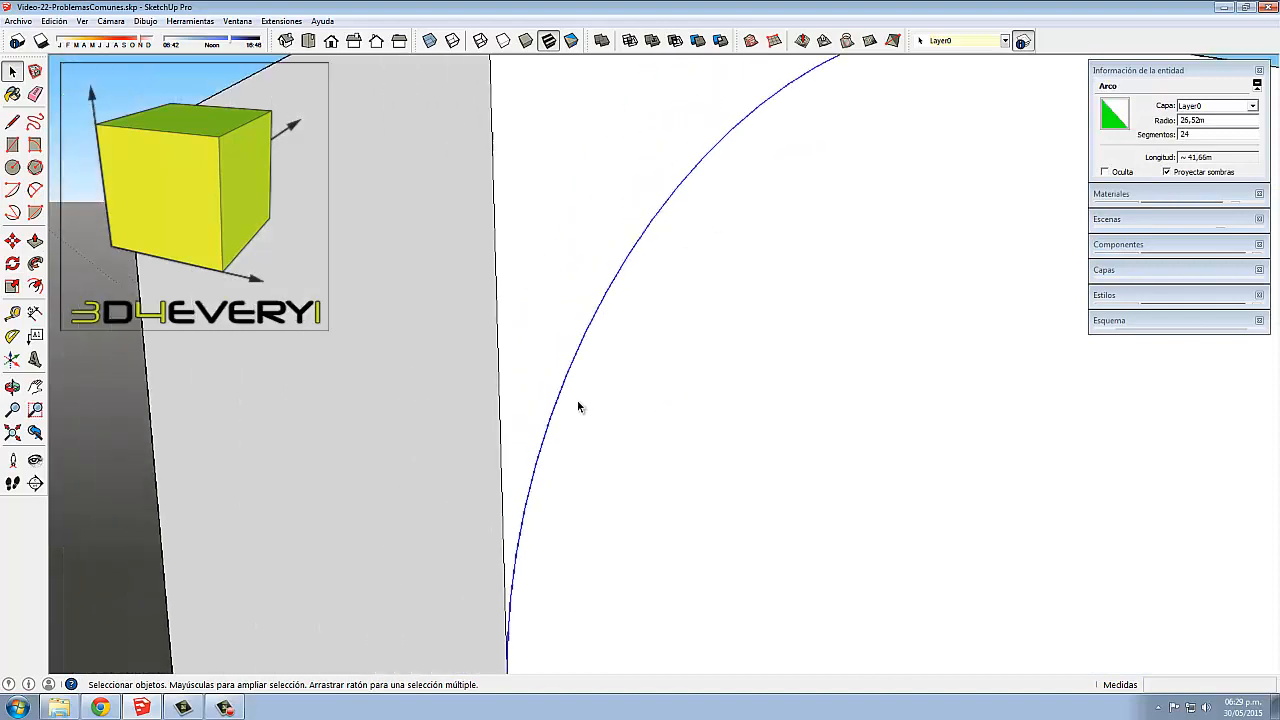
pyautogui.moveTo(606, 419); pyautogui.dragTo(750, 346, button='middle')
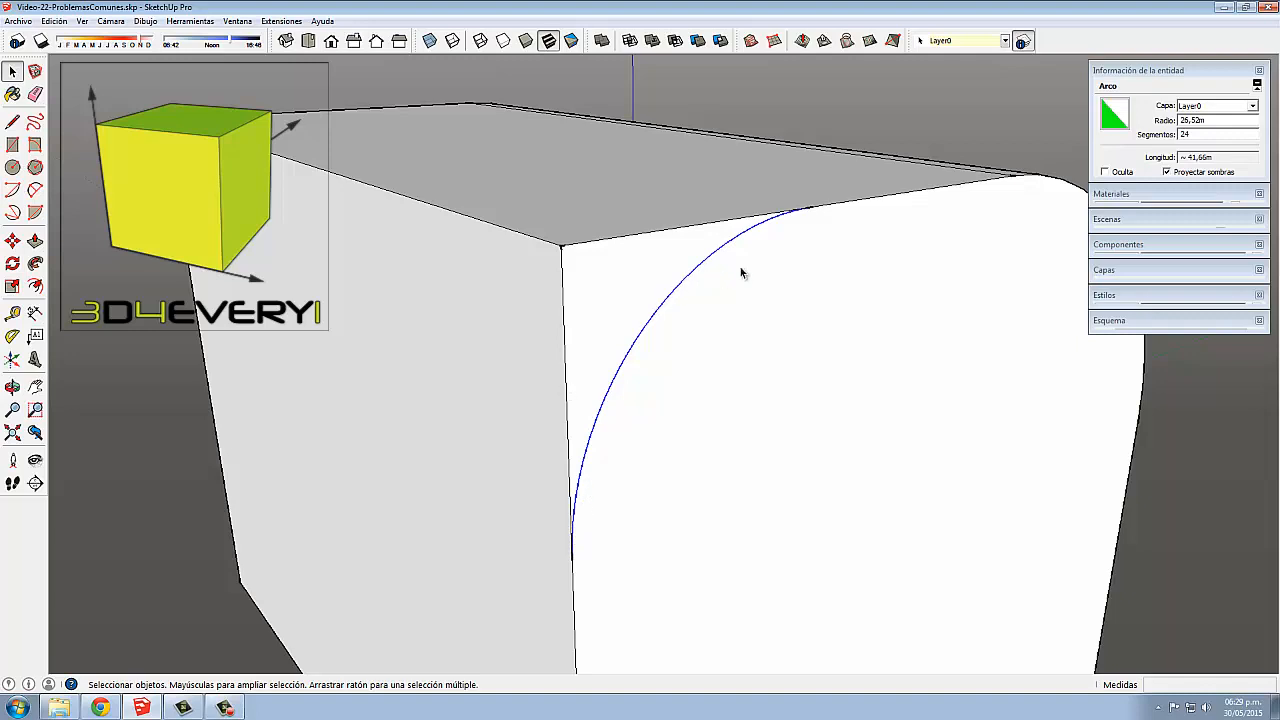
pyautogui.scroll(-3, 612, 294)
pyautogui.moveTo(612, 294); pyautogui.dragTo(637, 389, button='middle')
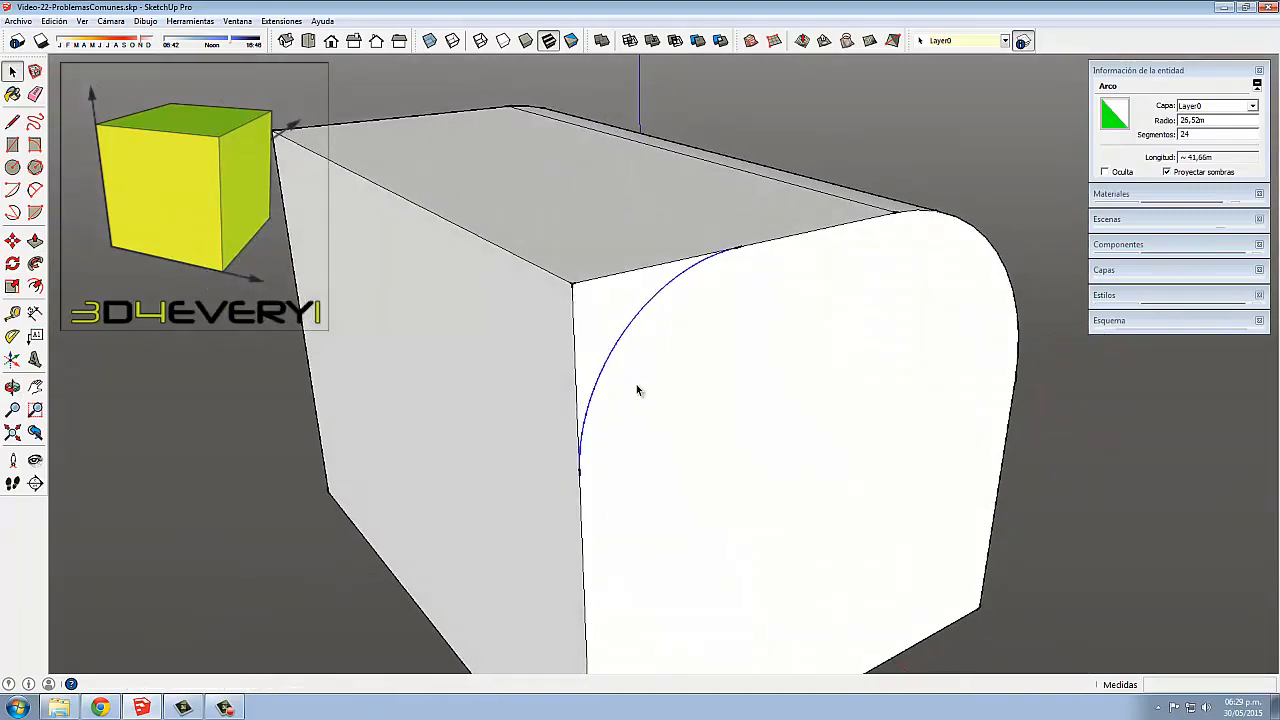
# Push/Pull the corner piece outside the new arc 128.15 m back through the block to round that edge.
pyautogui.scroll(2, 619, 372)
pyautogui.press('p')
pyautogui.moveTo(600, 329); pyautogui.dragTo(296, 135)
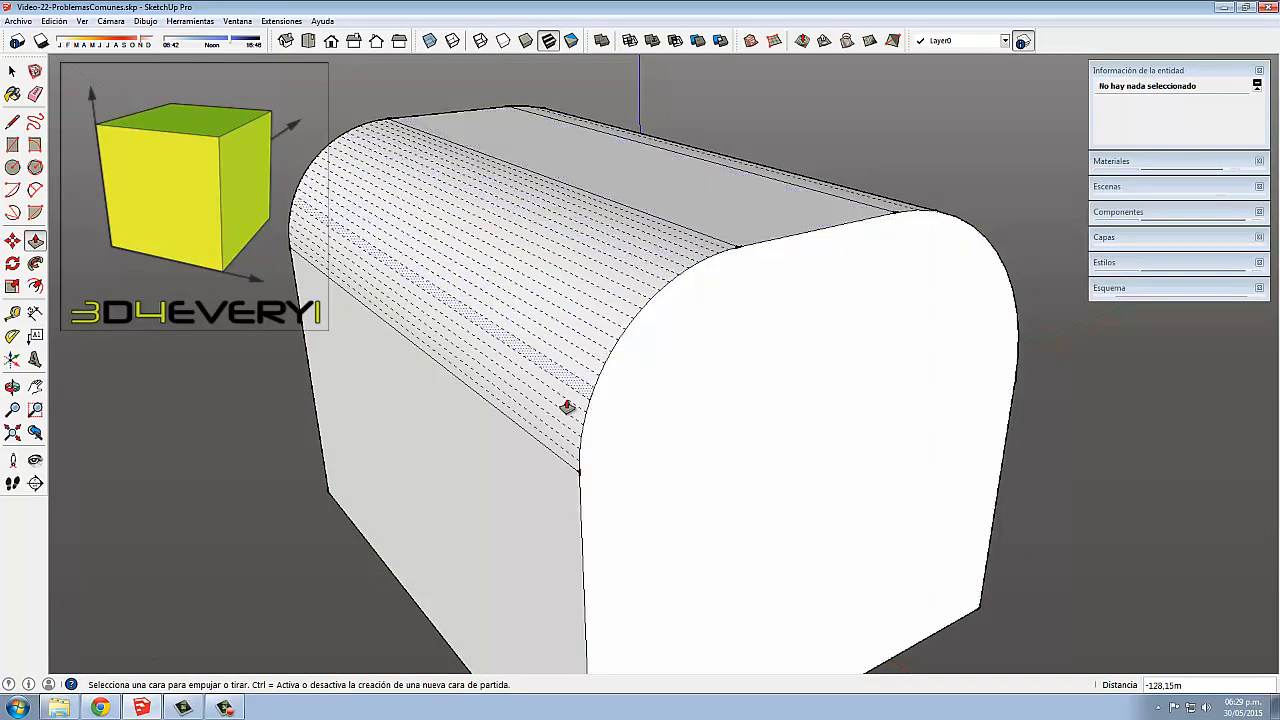
# Compare the strip divisions of the two rounded surfaces from both sides of the block.
pyautogui.moveTo(654, 419); pyautogui.dragTo(346, 406, button='middle')
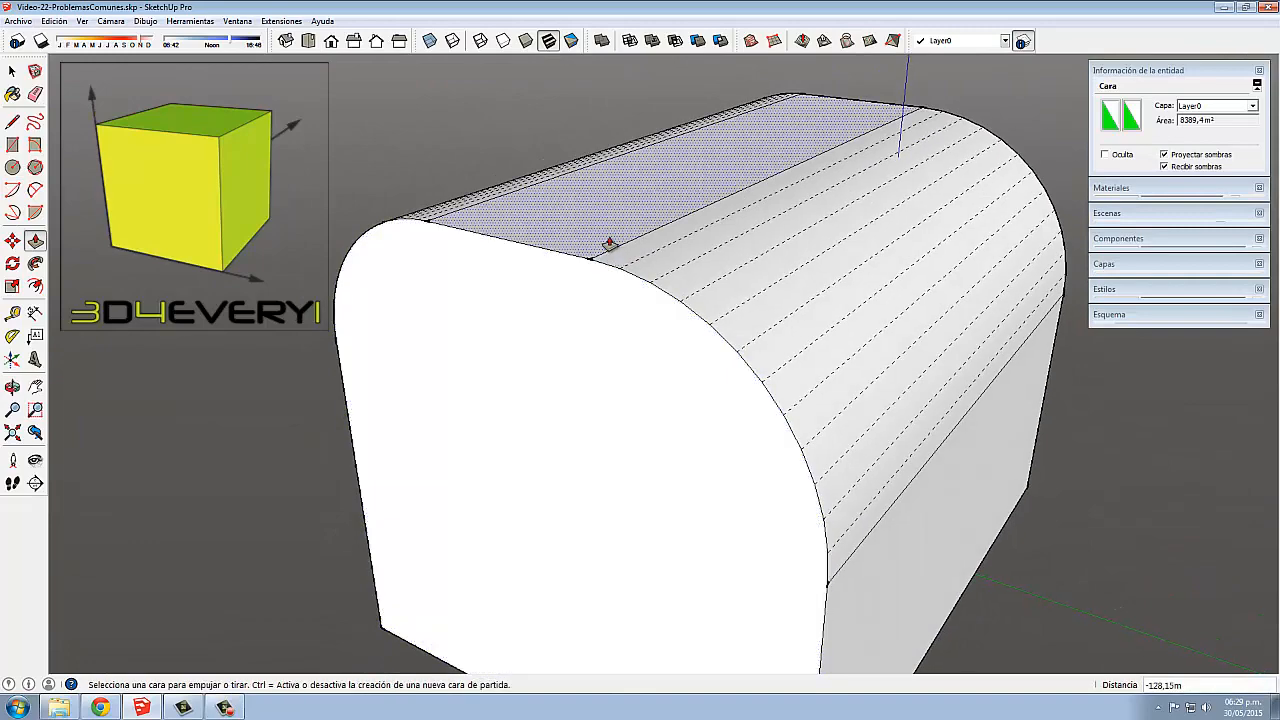
pyautogui.moveTo(837, 529); pyautogui.dragTo(880, 378, button='middle')
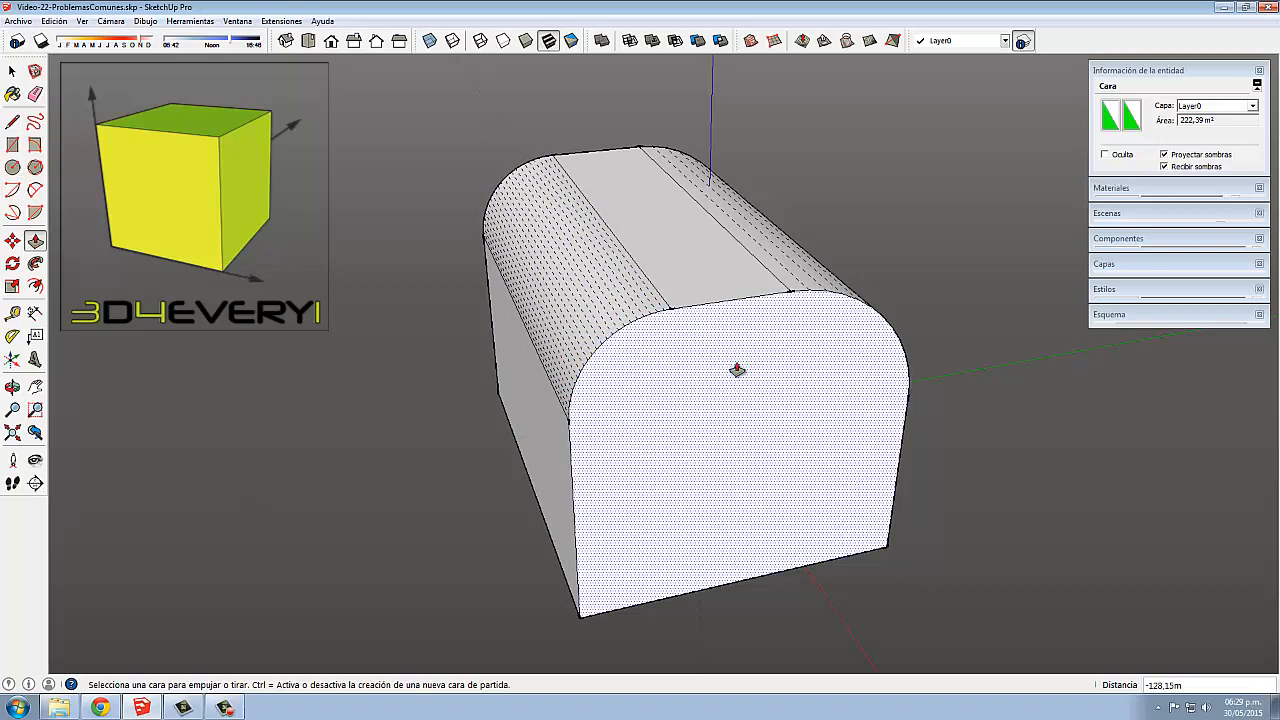
pyautogui.moveTo(737, 366); pyautogui.dragTo(826, 391, button='middle')
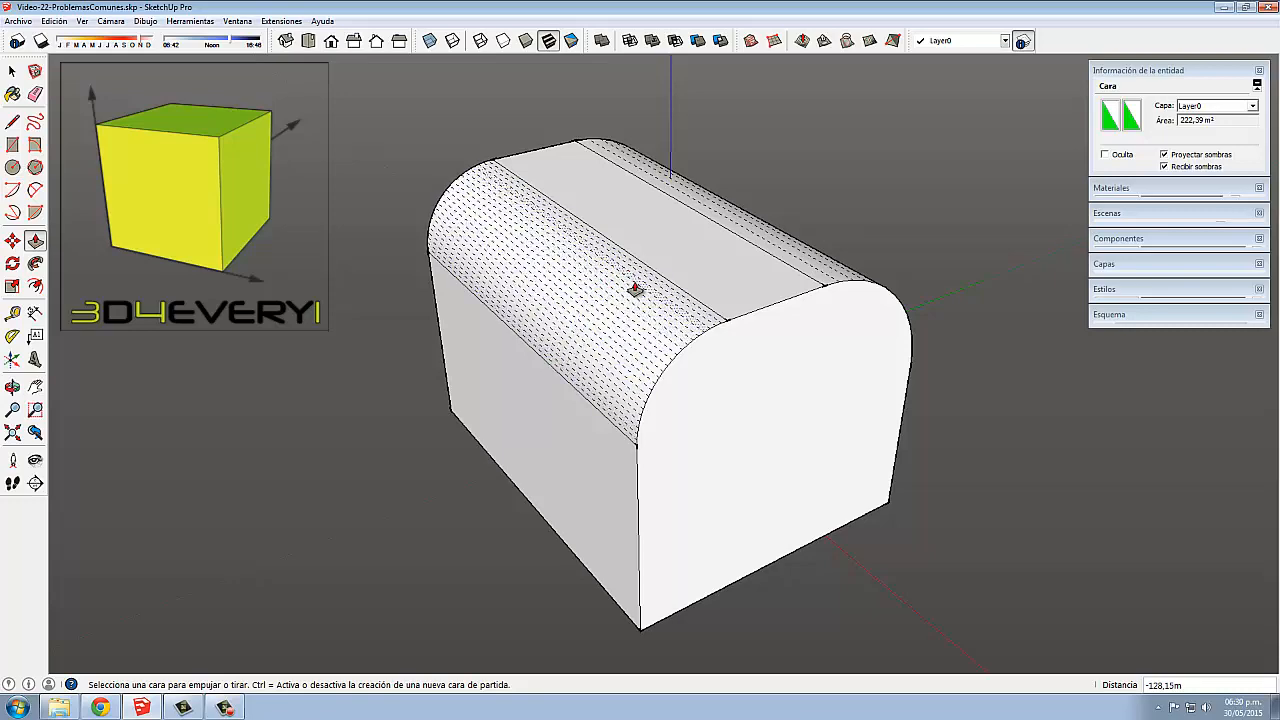
pyautogui.scroll(-5, 600, 286)
pyautogui.moveTo(671, 354); pyautogui.dragTo(658, 312, button='middle')
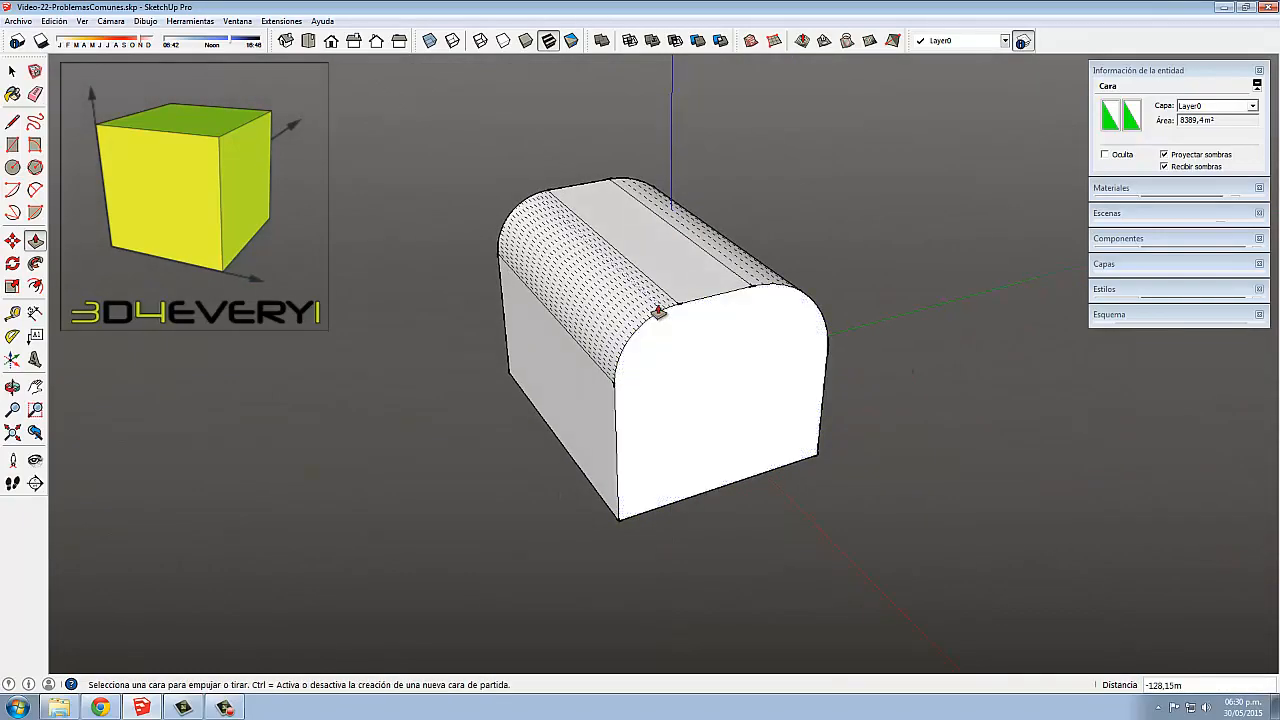
pyautogui.scroll(2, 658, 312)
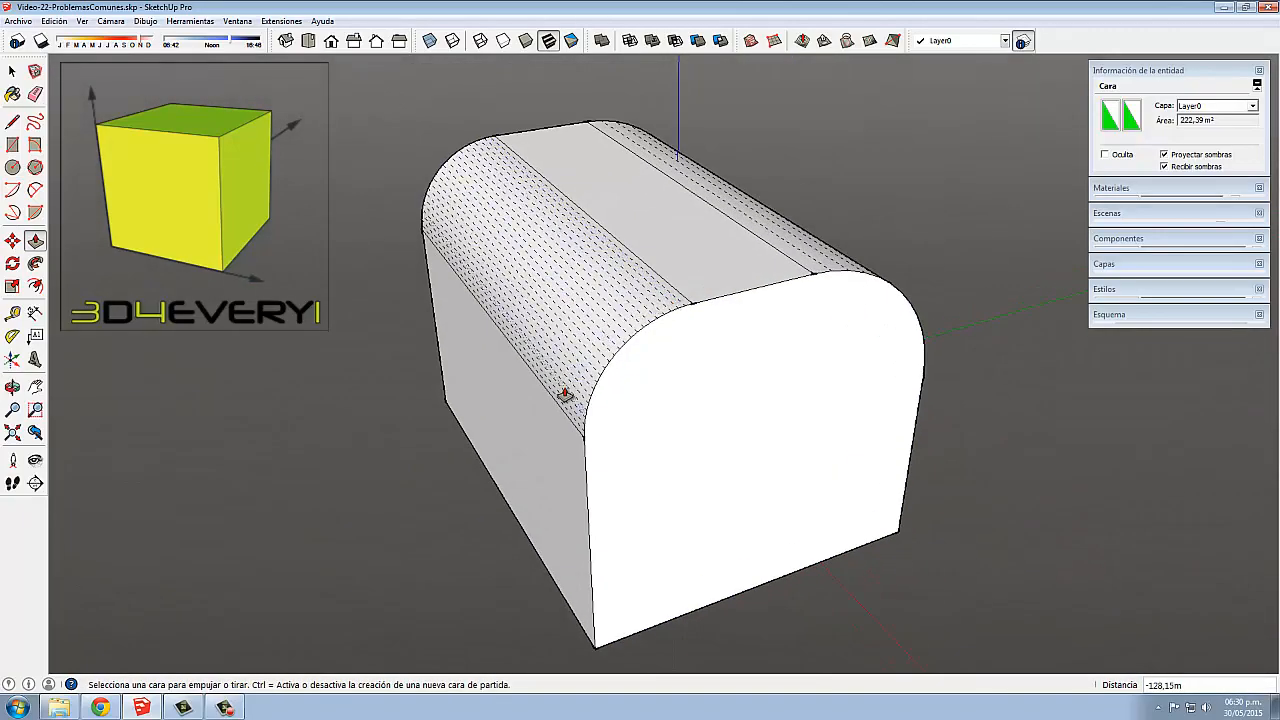
# Examine up close how the finer strips of the new rounded surface follow the arc's segments.
pyautogui.scroll(-3, 565, 395)
pyautogui.moveTo(694, 391); pyautogui.dragTo(666, 343, button='middle')
pyautogui.press('p')
pyautogui.scroll(3, 668, 342)
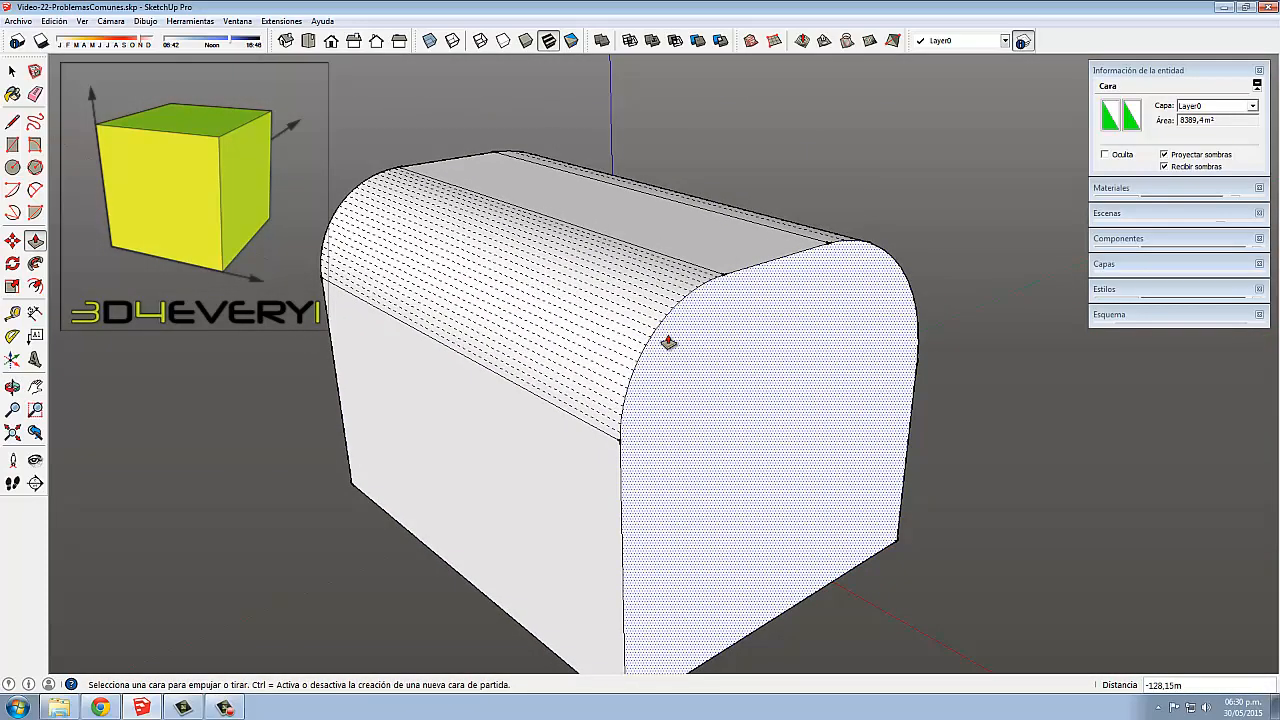
pyautogui.scroll(5, 672, 340)
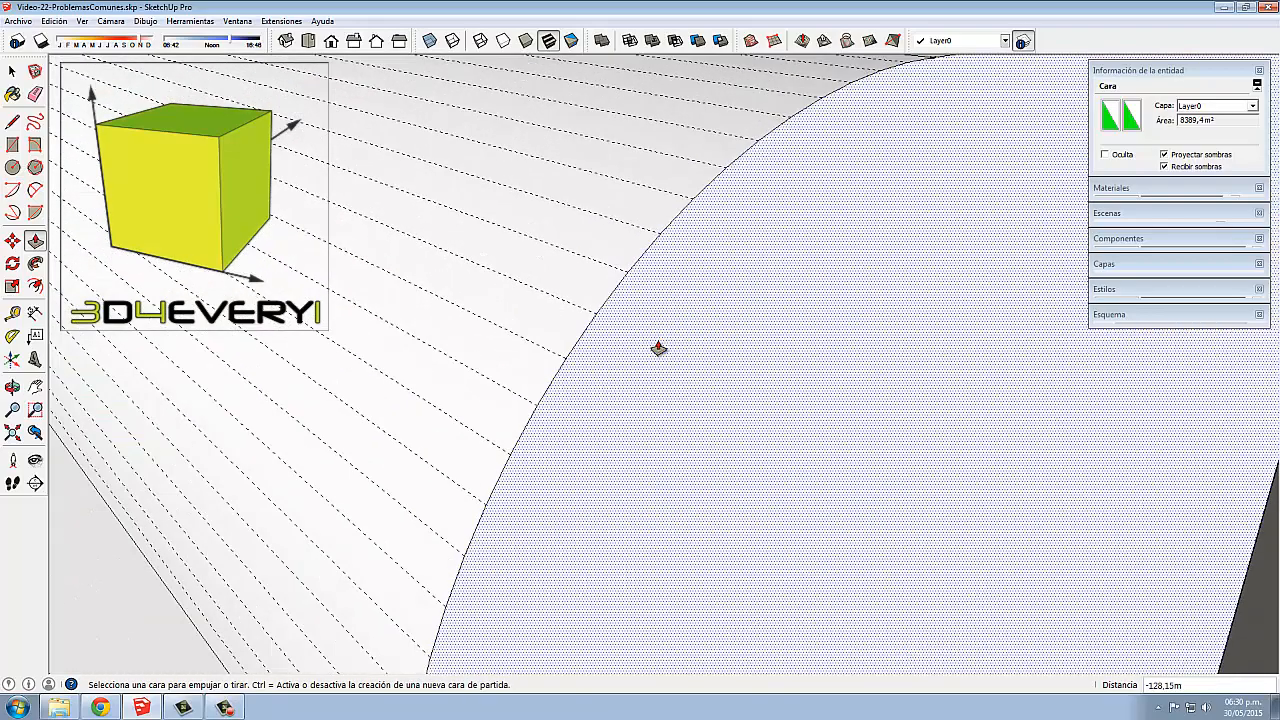
pyautogui.scroll(-3, 658, 350)
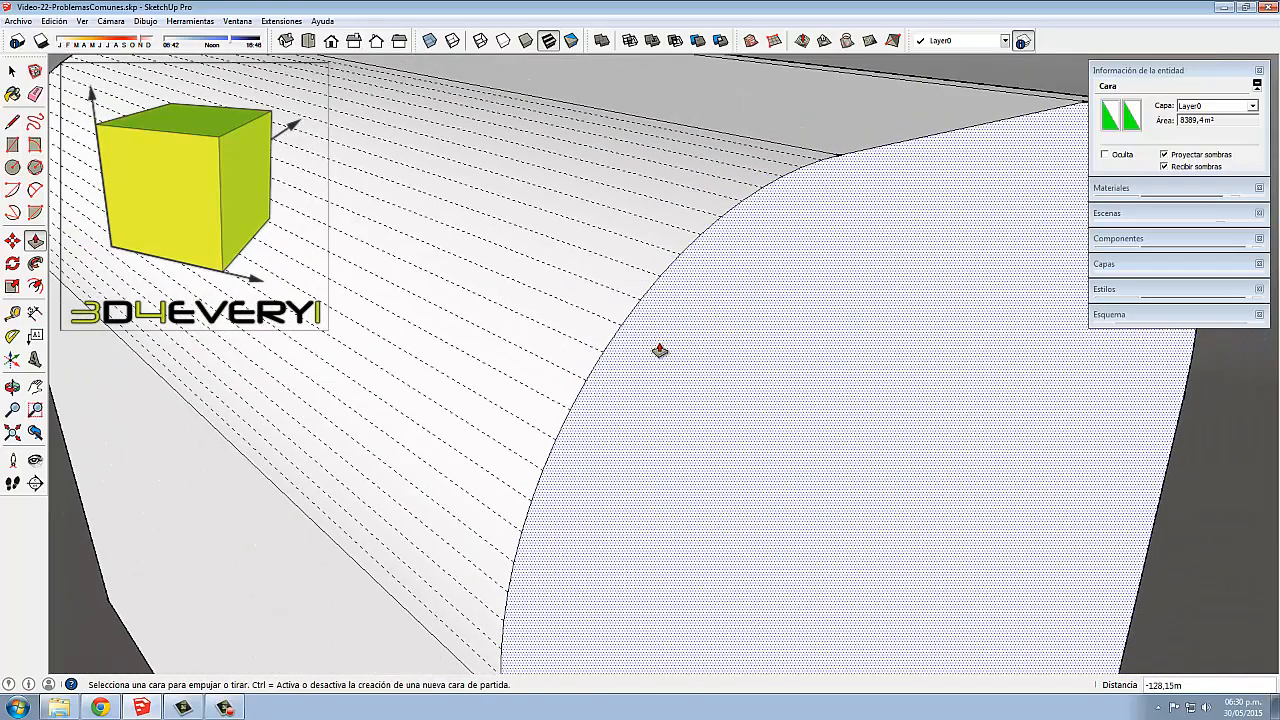
pyautogui.moveTo(660, 351); pyautogui.dragTo(629, 354, button='middle')
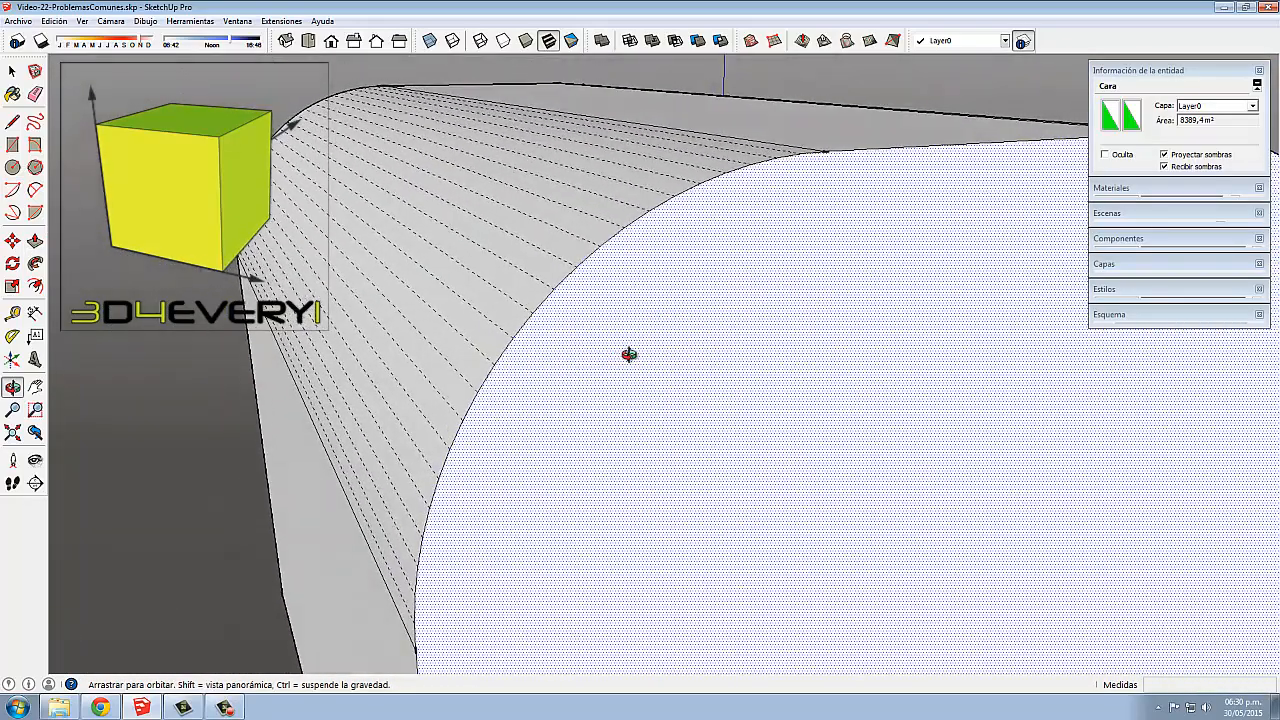
pyautogui.press('p')
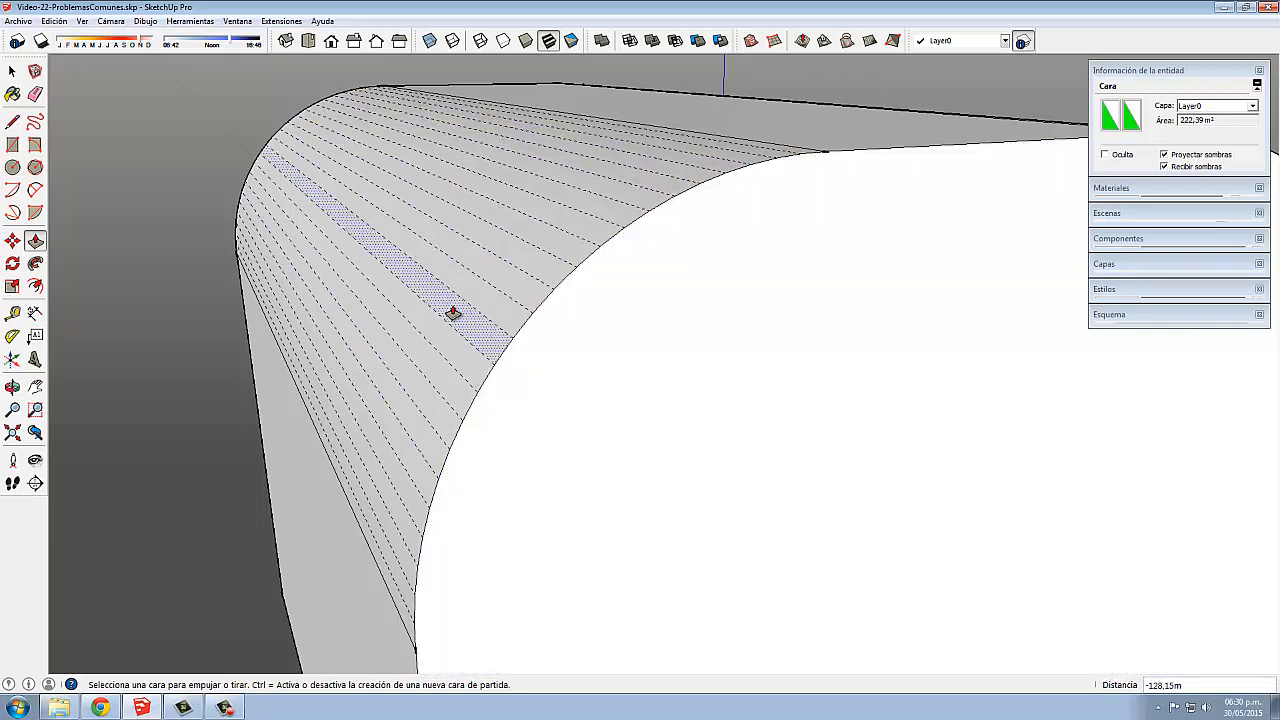
# Draw a circle with a radius of about 55 m on the ground, well behind the rounded block.
pyautogui.scroll(-10, 455, 308)
pyautogui.moveTo(466, 297); pyautogui.dragTo(647, 436, button='middle')
pyautogui.scroll(-3, 549, 437)
pyautogui.scroll(-3, 609, 414)
pyautogui.scroll(-1, 569, 362)
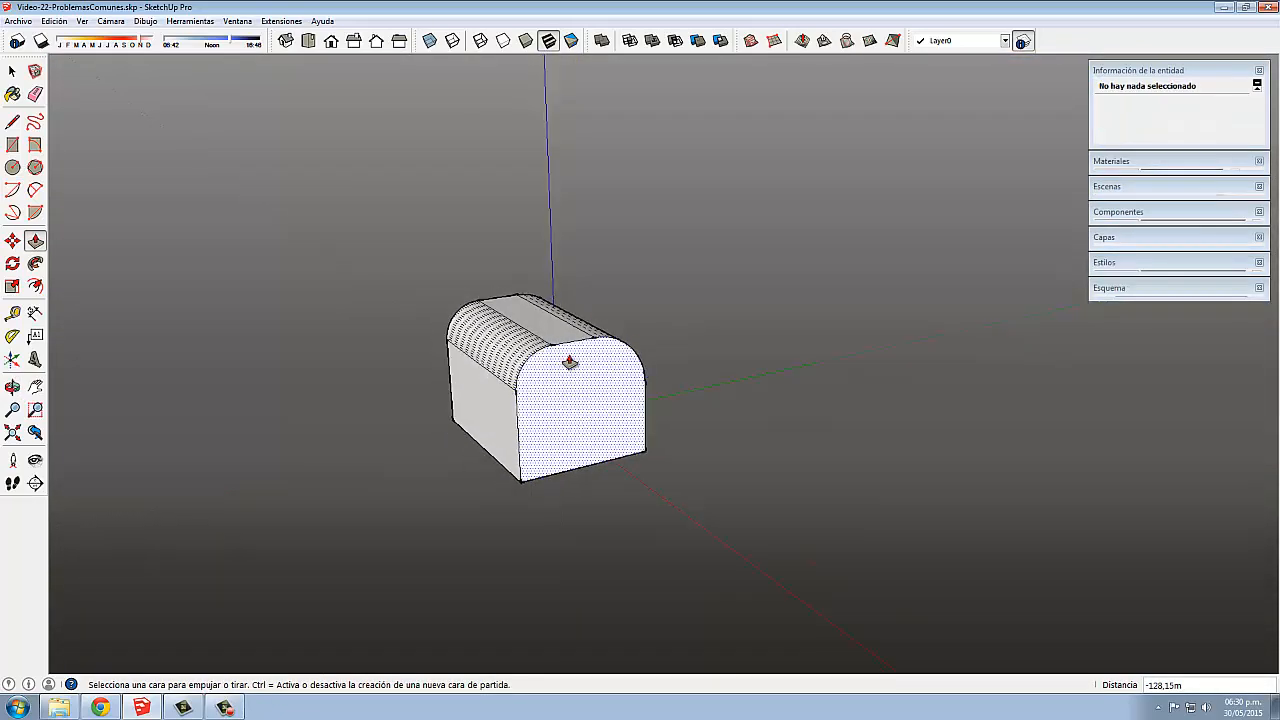
pyautogui.scroll(-2, 569, 362)
pyautogui.press('c')
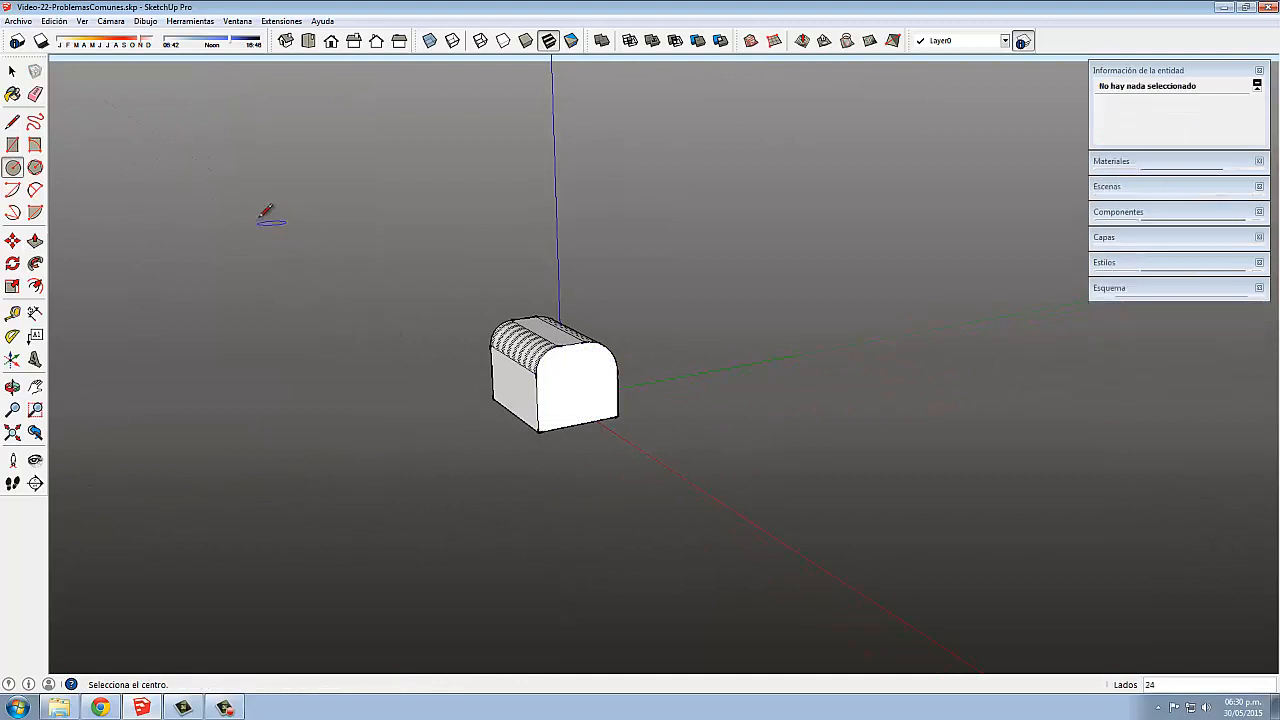
pyautogui.click(228, 198)
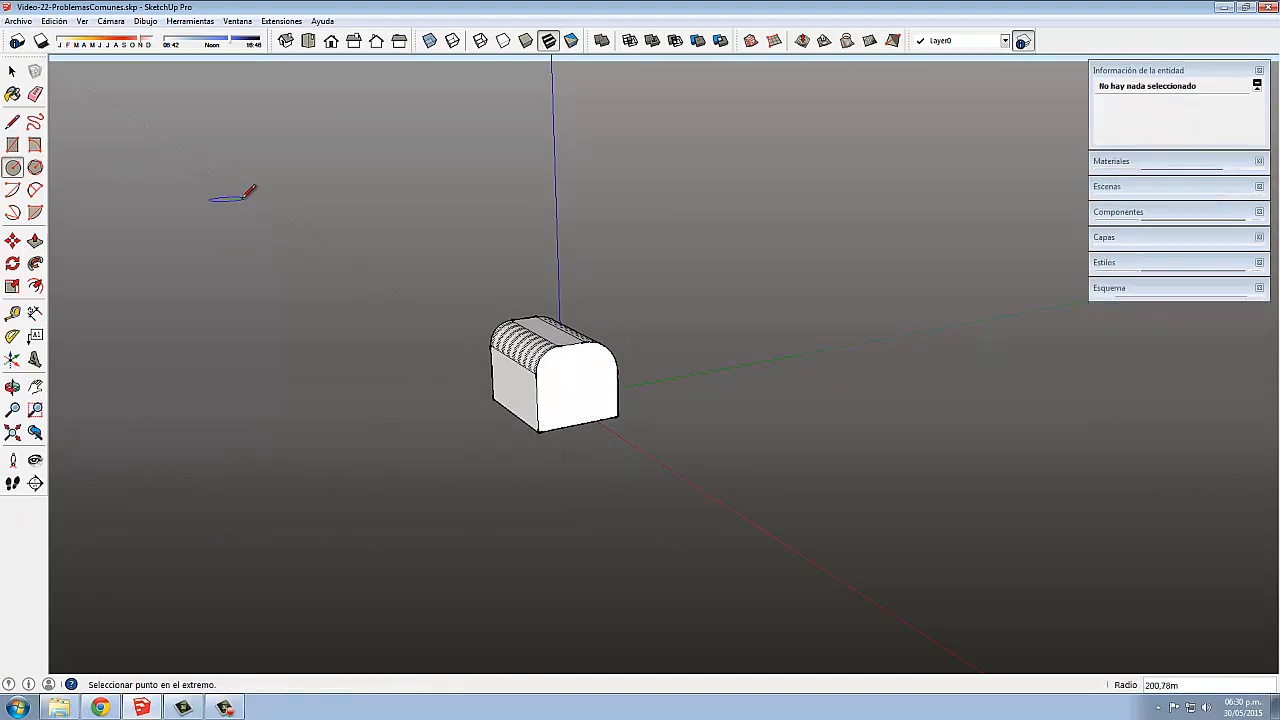
pyautogui.click(242, 195)
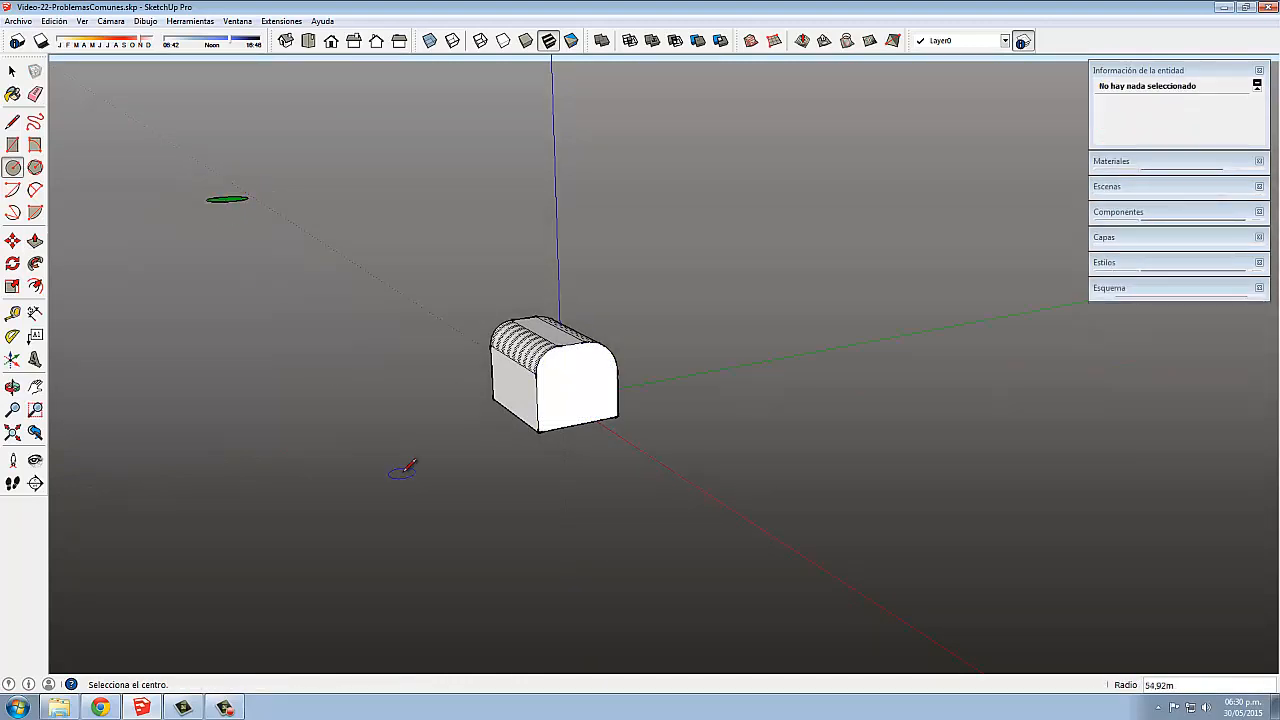
# Reduce the segment count of the circle behind the block to 8.
pyautogui.moveTo(403, 470); pyautogui.dragTo(491, 449, button='middle')
pyautogui.scroll(6, 557, 385)
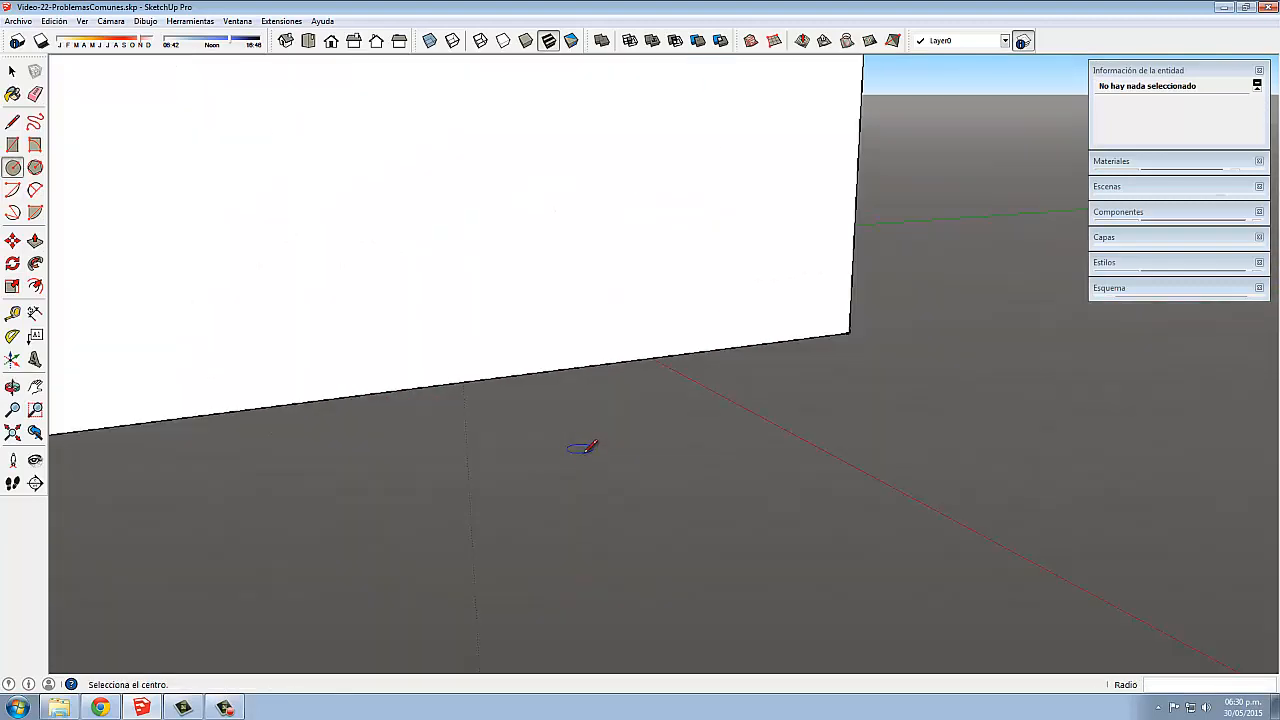
pyautogui.scroll(-10, 583, 447)
pyautogui.moveTo(594, 457)
pyautogui.mouseDown(button='middle')
pyautogui.moveTo(551, 451)
pyautogui.moveTo(571, 451)
pyautogui.mouseUp(button='middle')
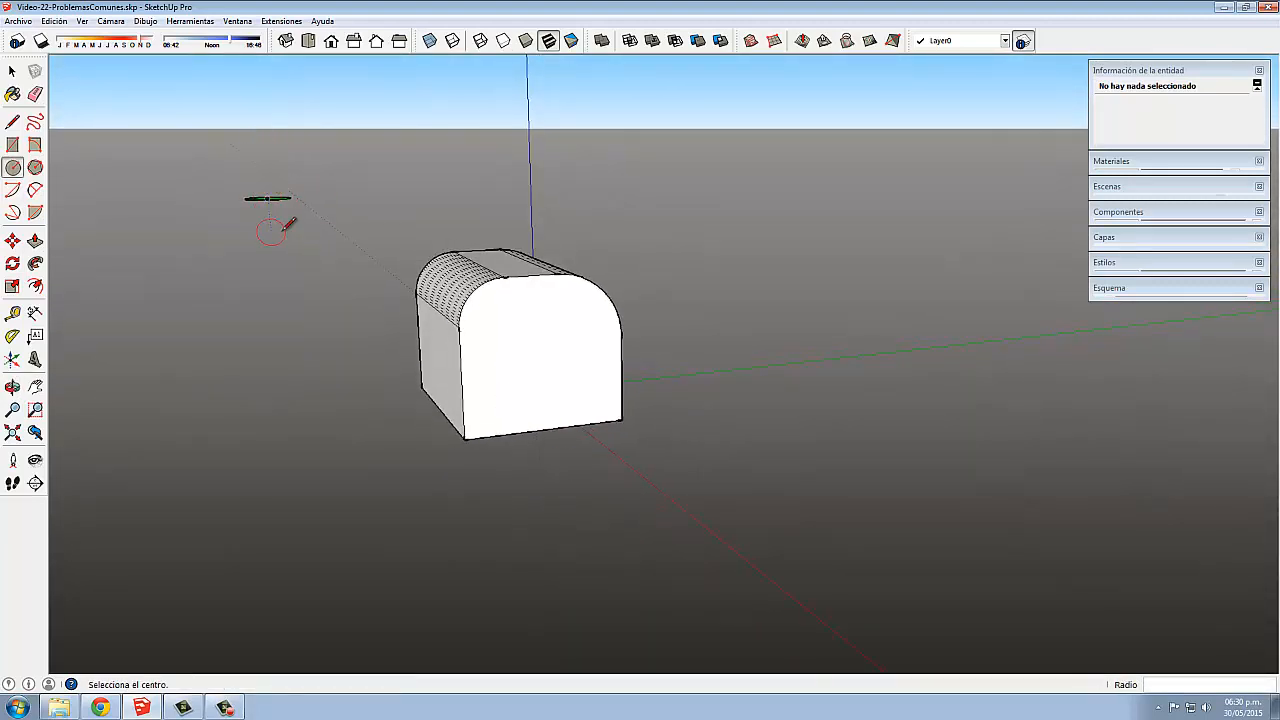
pyautogui.press('space')
pyautogui.click(265, 199)
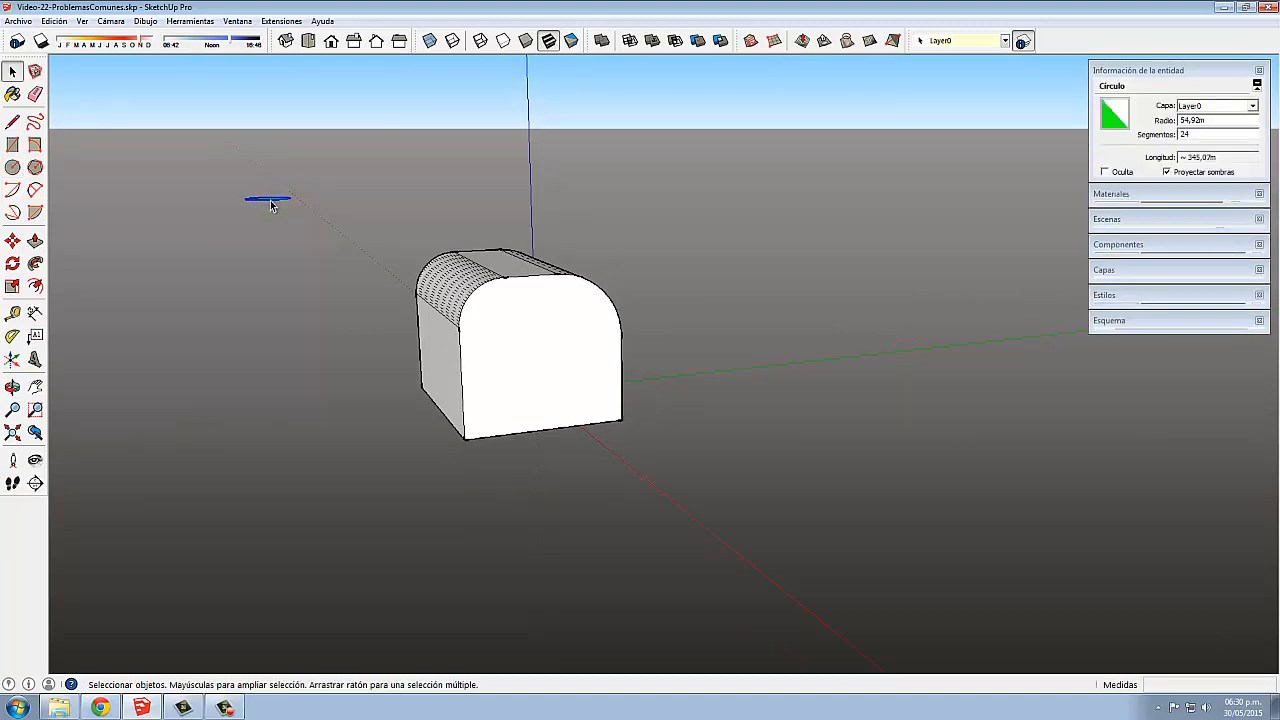
pyautogui.click(1194, 136)
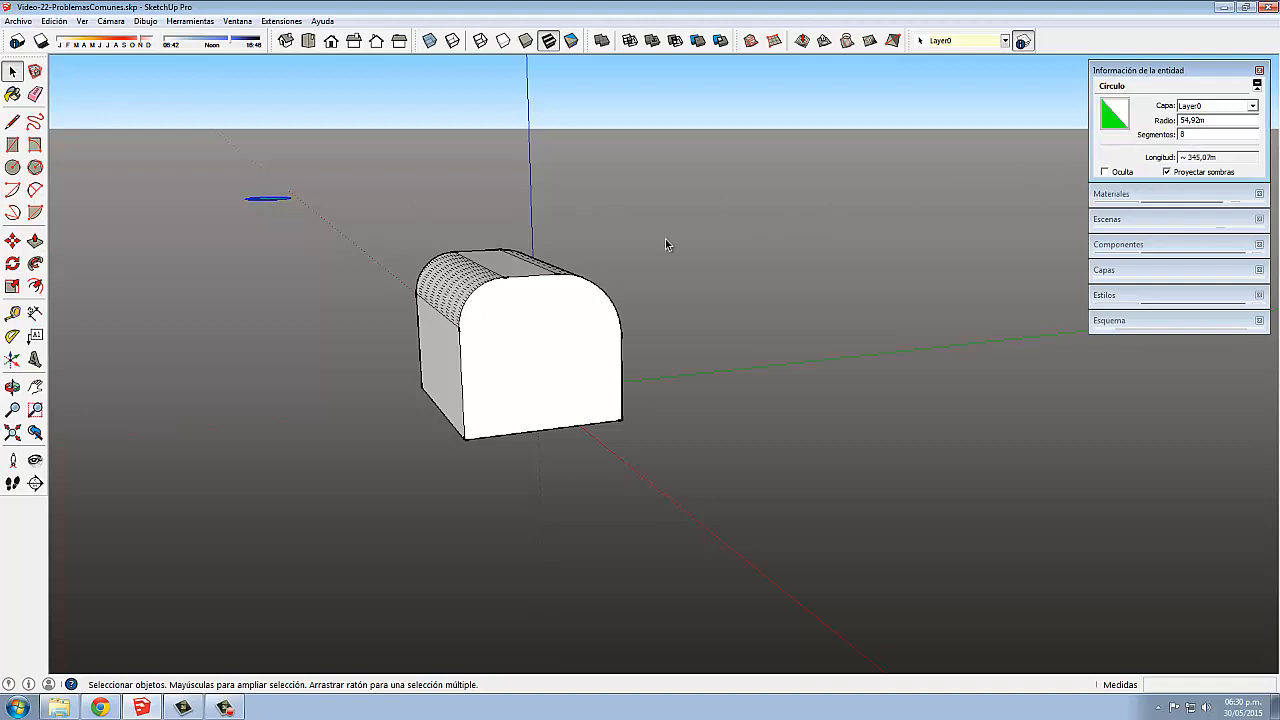
pyautogui.click(280, 210)
# Push/Pull the 8-segment circle behind the block up into a tall column about 891 m high.
pyautogui.press('p')
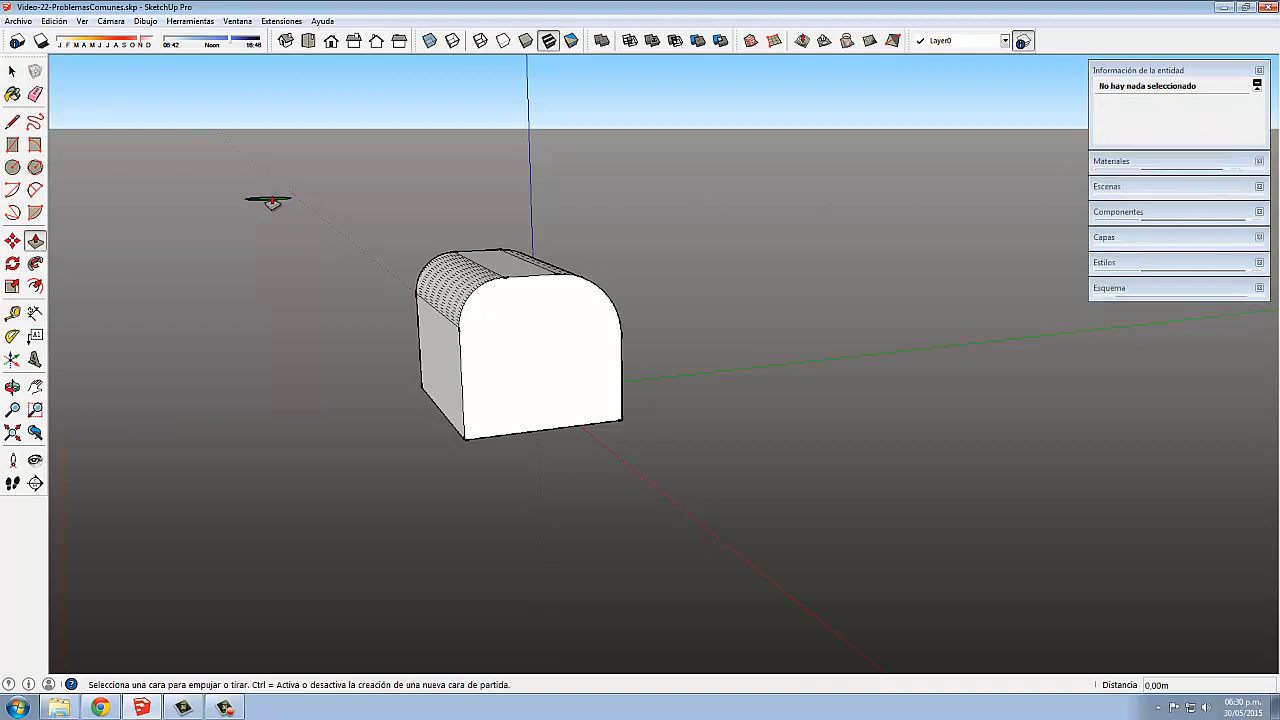
pyautogui.click(268, 203)
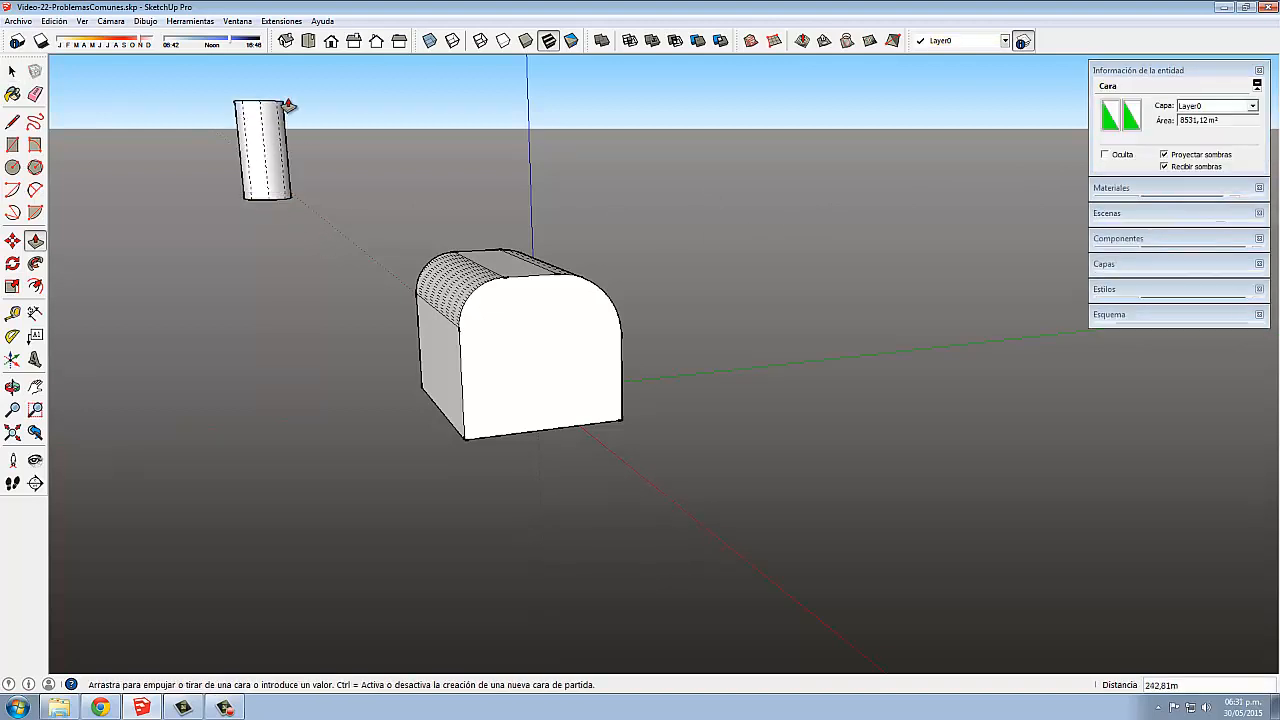
pyautogui.scroll(-5, 303, 138)
pyautogui.keyDown('shift'); pyautogui.moveTo(314, 156); pyautogui.dragTo(401, 338, button='middle'); pyautogui.keyUp('shift')
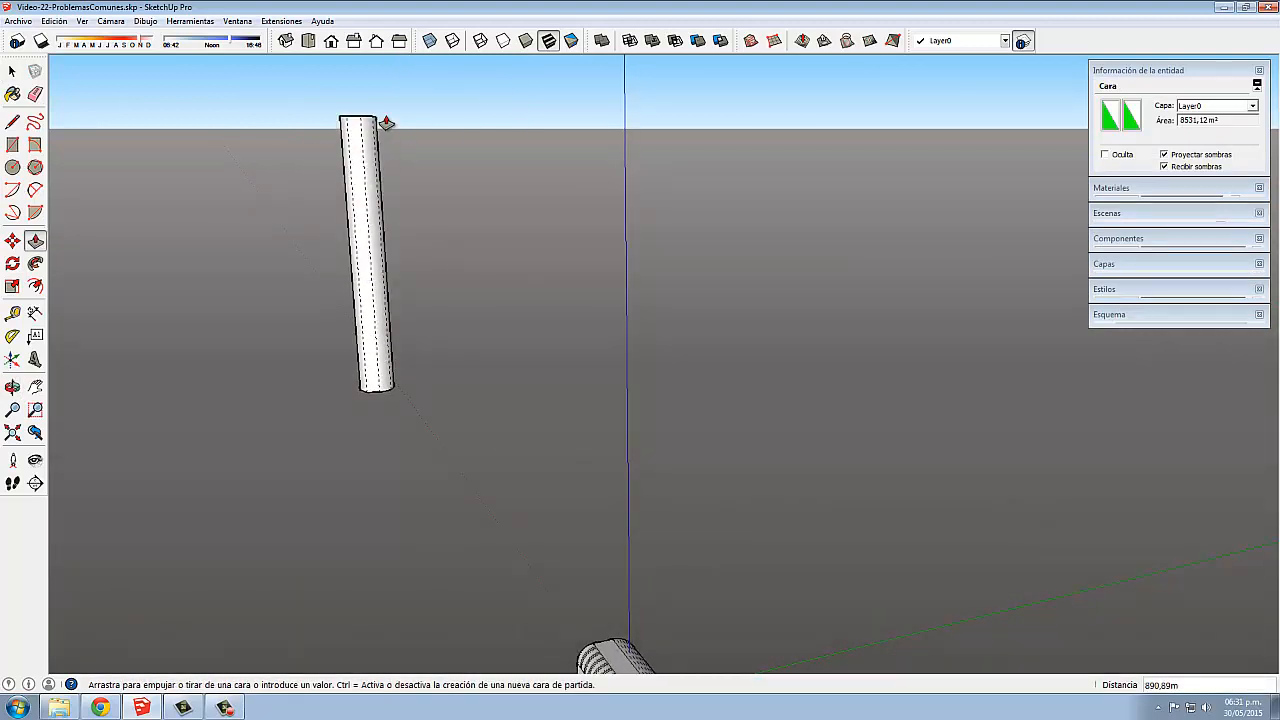
pyautogui.click(383, 116)
pyautogui.press('space')
# Draw a circle with a radius of about 18 m on the ground beside the block's near corner.
pyautogui.scroll(-2, 409, 318)
pyautogui.scroll(-1, 409, 318)
pyautogui.moveTo(436, 386); pyautogui.dragTo(438, 354, button='middle')
pyautogui.scroll(5, 502, 577)
pyautogui.moveTo(533, 542); pyautogui.dragTo(513, 517, button='middle')
pyautogui.scroll(4, 513, 513)
pyautogui.keyDown('shift'); pyautogui.moveTo(458, 428); pyautogui.dragTo(549, 587, button='middle'); pyautogui.keyUp('shift')
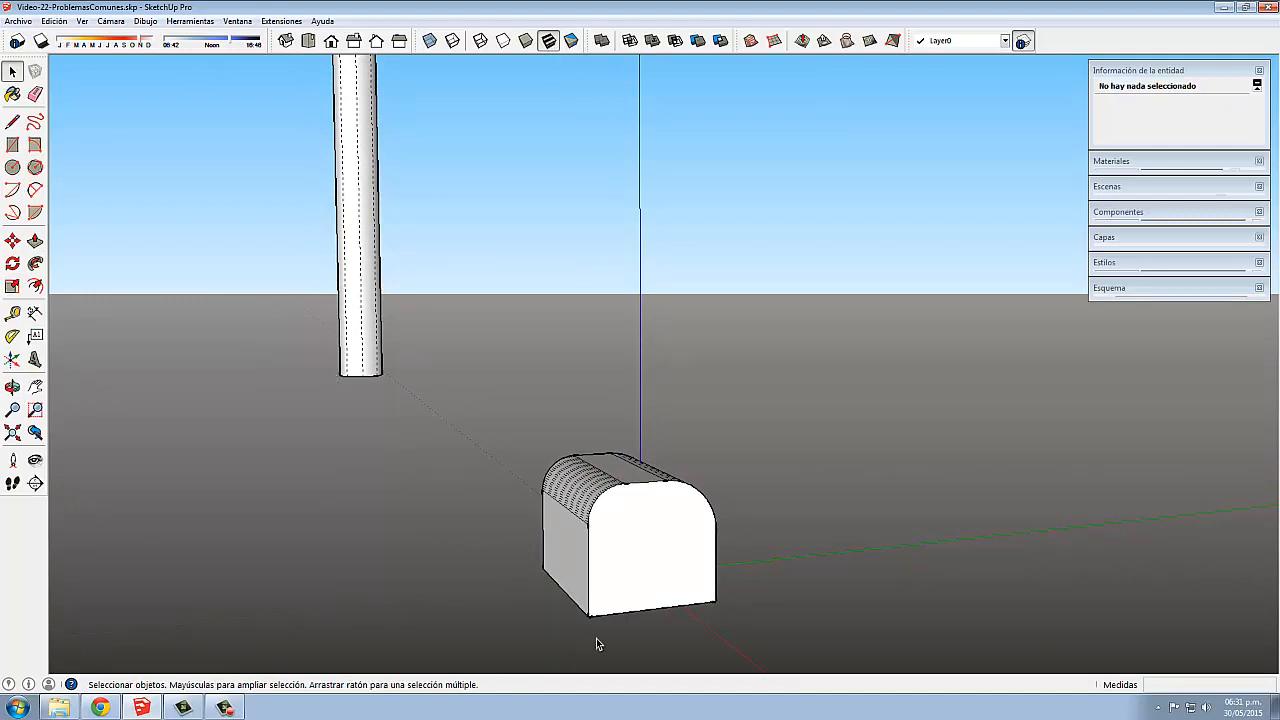
pyautogui.keyDown('shift'); pyautogui.moveTo(620, 614); pyautogui.dragTo(651, 603, button='middle'); pyautogui.keyUp('shift')
pyautogui.scroll(2, 569, 616)
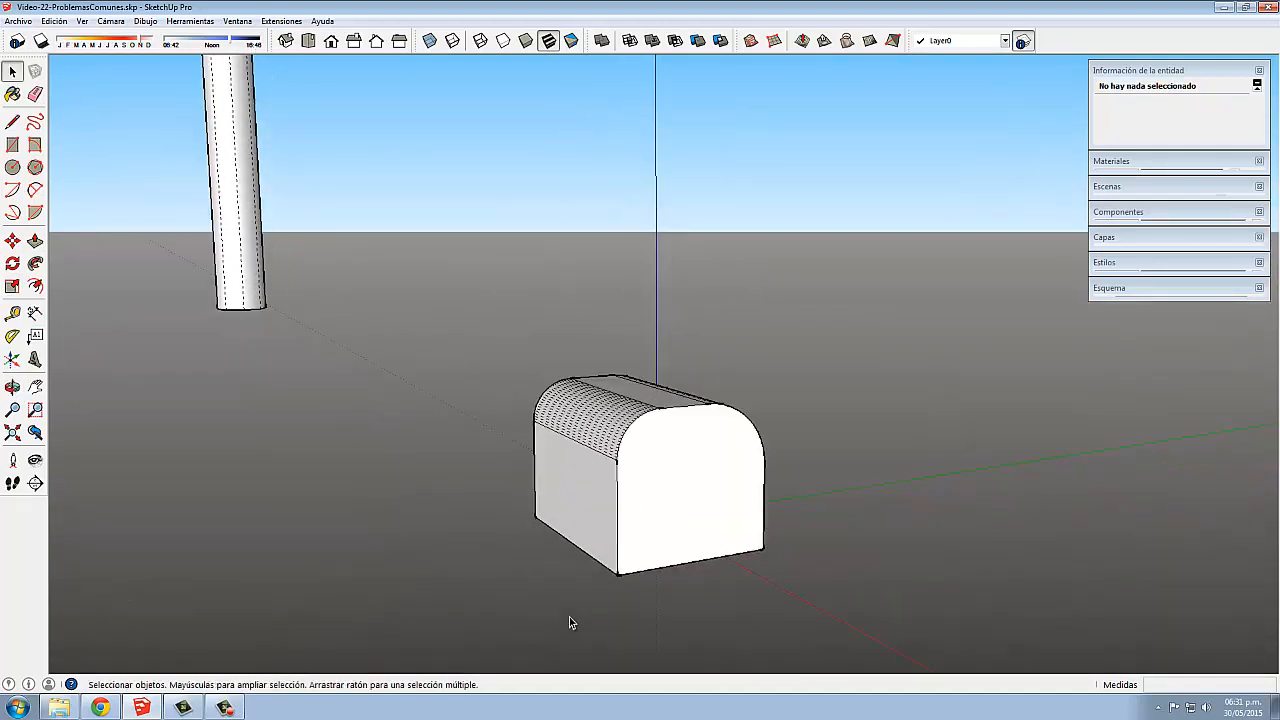
pyautogui.press('c')
pyautogui.click(540, 590)
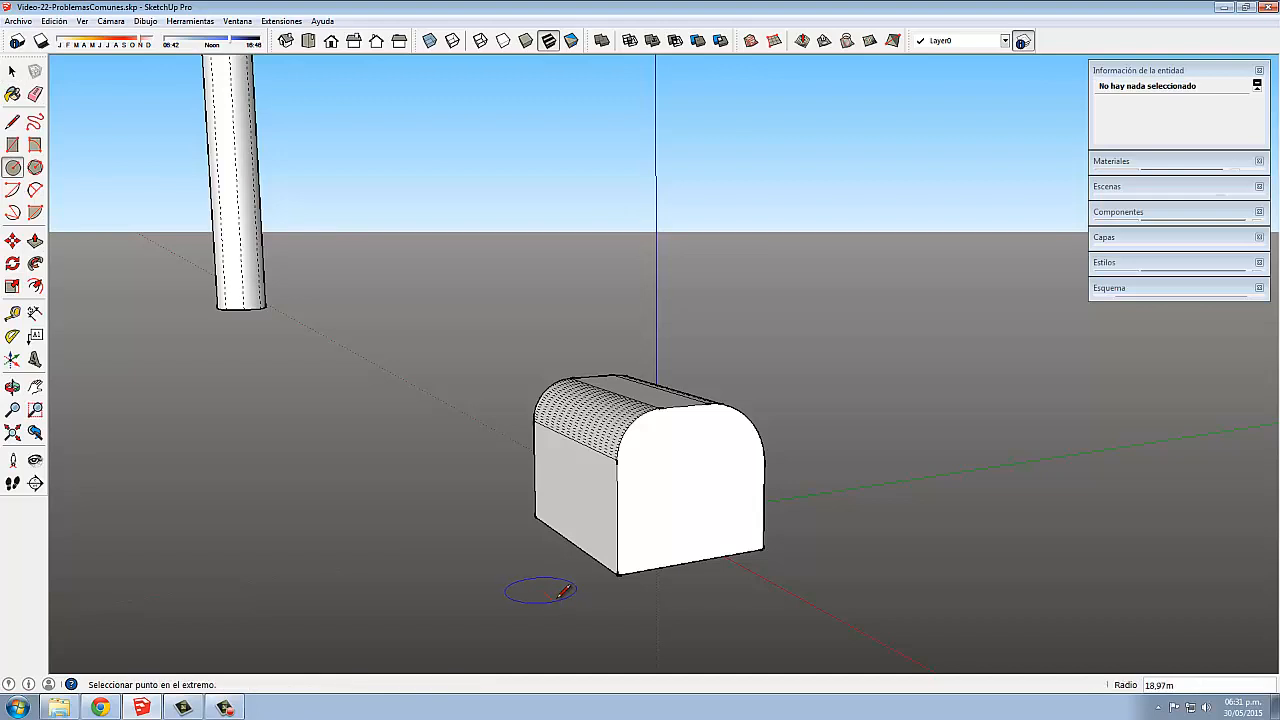
pyautogui.click(562, 605)
# Set the small circle beside the block to 8 segments.
pyautogui.press('space')
pyautogui.click(561, 602)
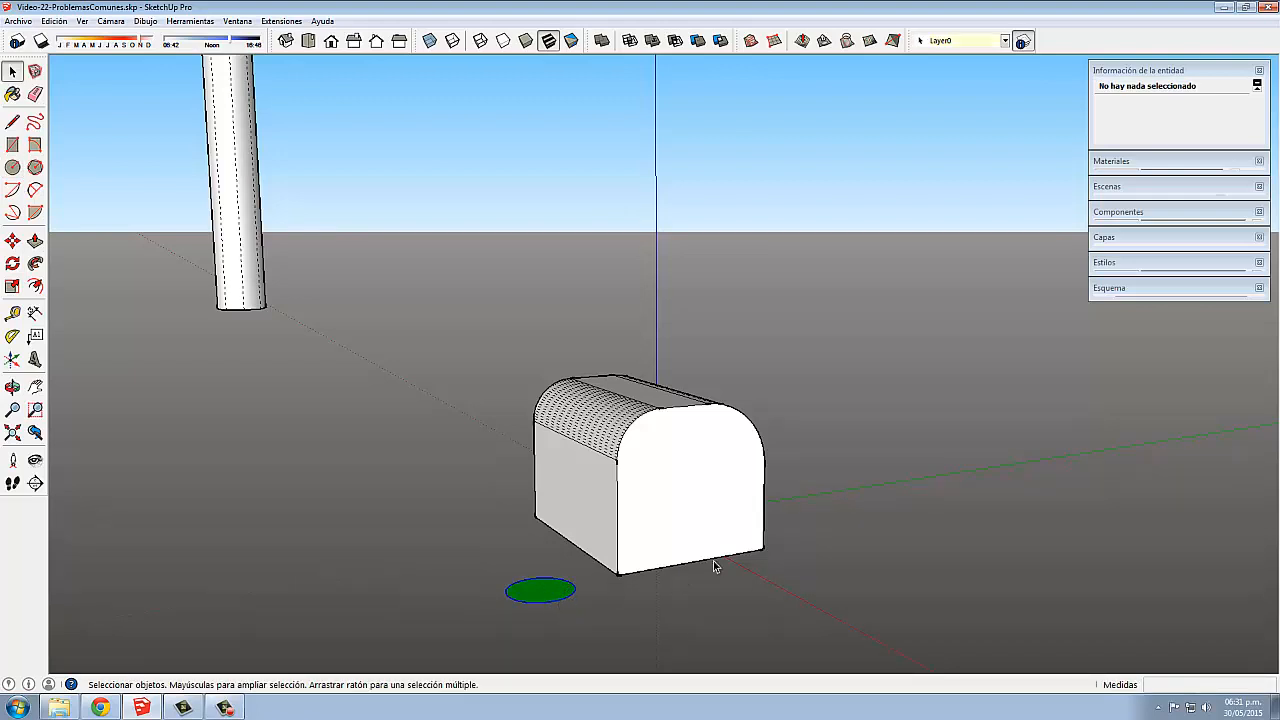
pyautogui.click(1188, 135)
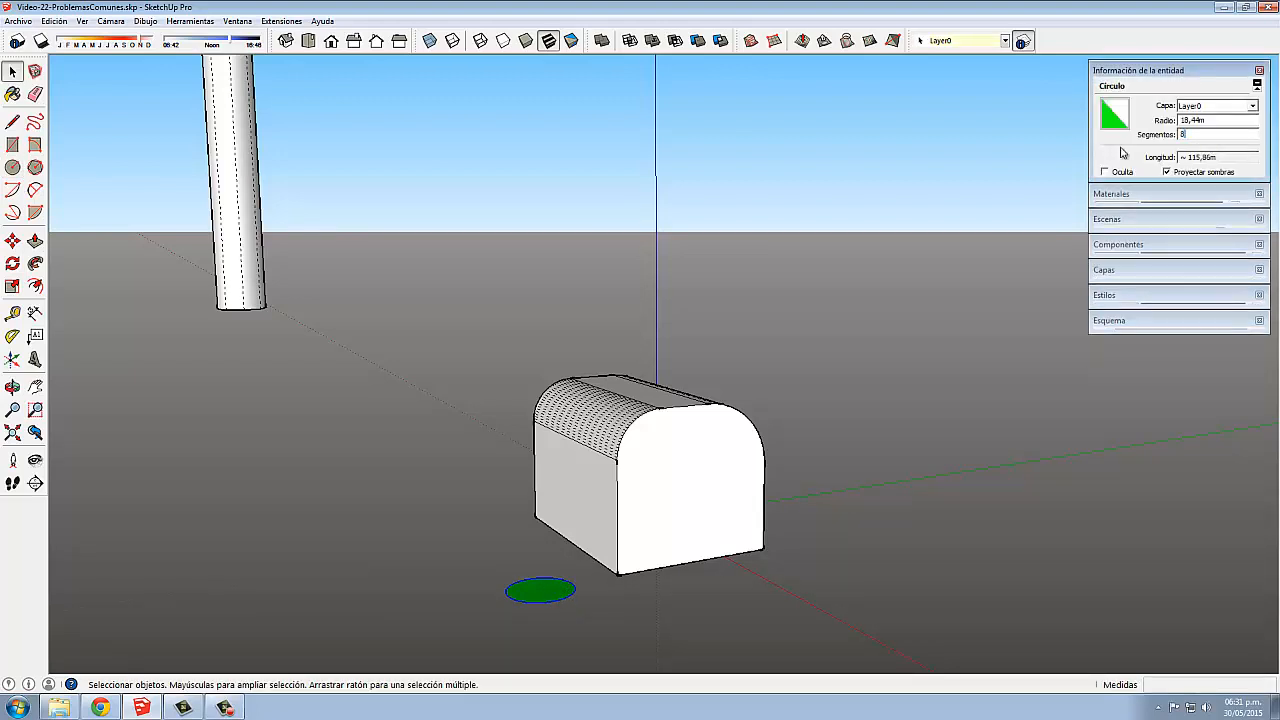
pyautogui.press('Return')
# Push/Pull the small octagonal face beside the block up about 44 m.
pyautogui.click(543, 591)
pyautogui.press('p')
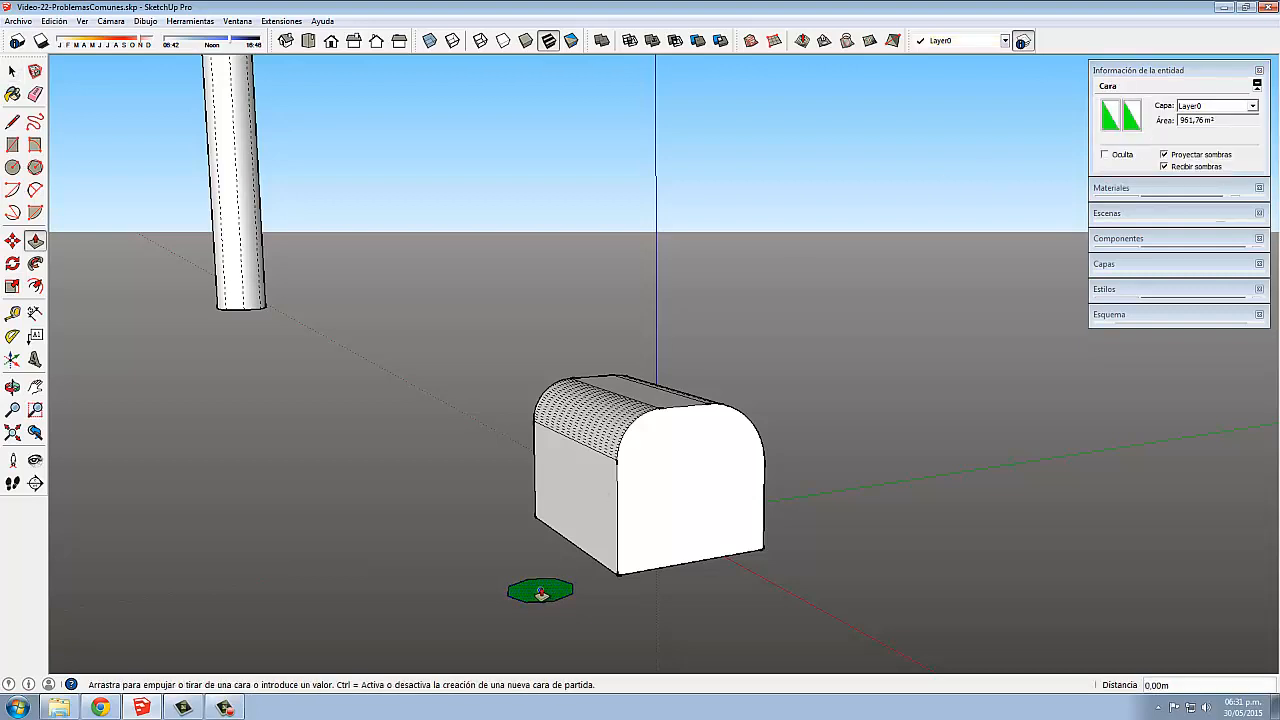
pyautogui.click(540, 591)
pyautogui.click(541, 540)
# Examine the flat sides of the short 8-segment cylinder up close, and compare it with the distant tall column.
pyautogui.moveTo(560, 555); pyautogui.dragTo(629, 574, button='middle')
pyautogui.scroll(6, 654, 608)
pyautogui.scroll(-6, 641, 602)
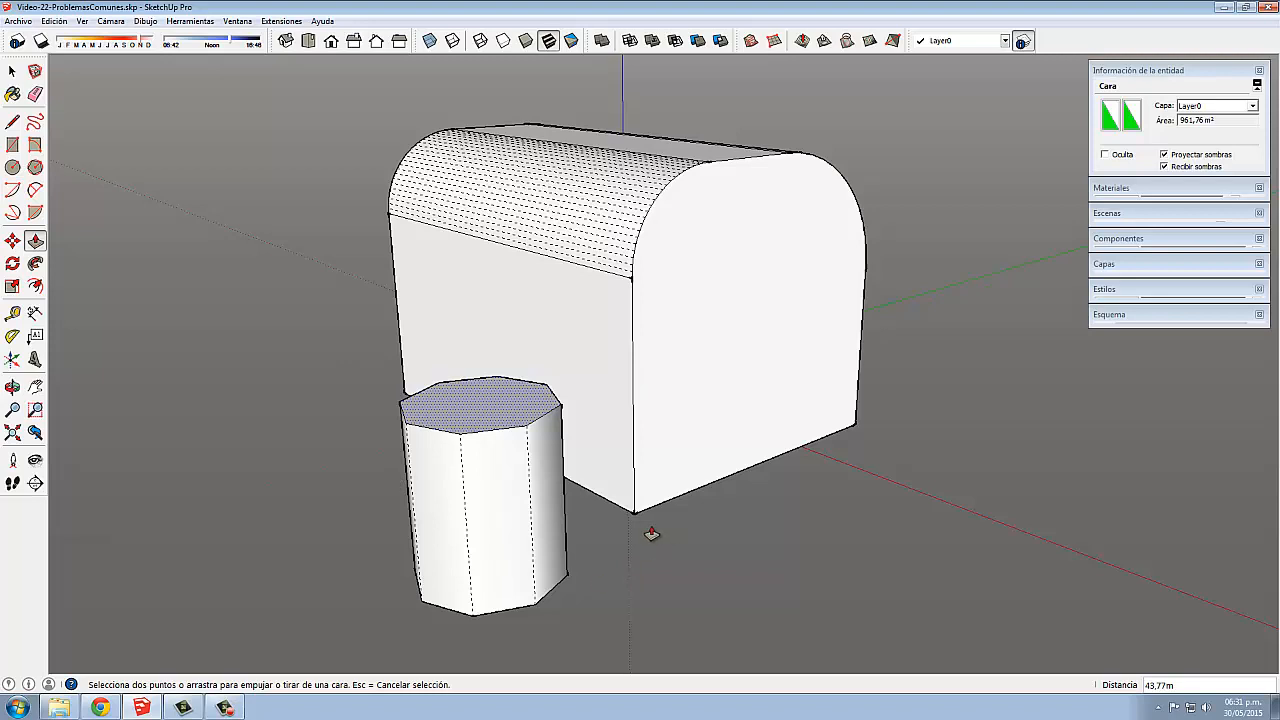
pyautogui.scroll(-2, 652, 531)
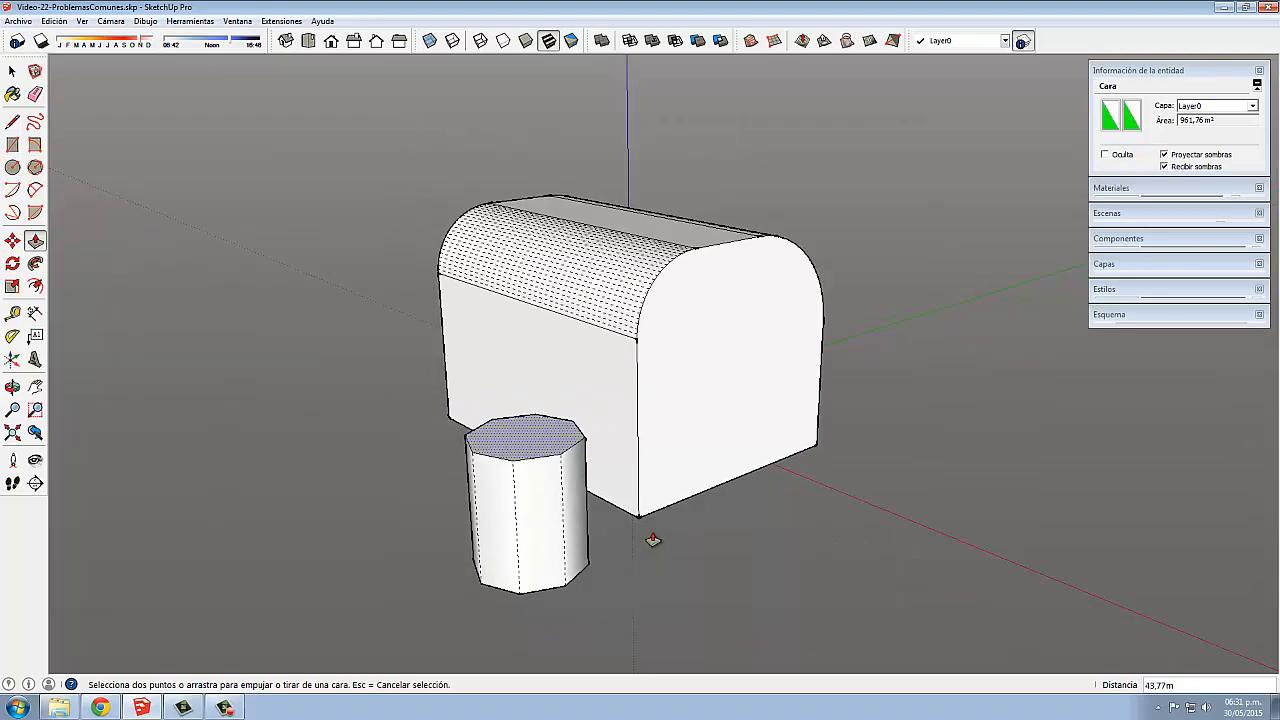
pyautogui.scroll(-1, 652, 540)
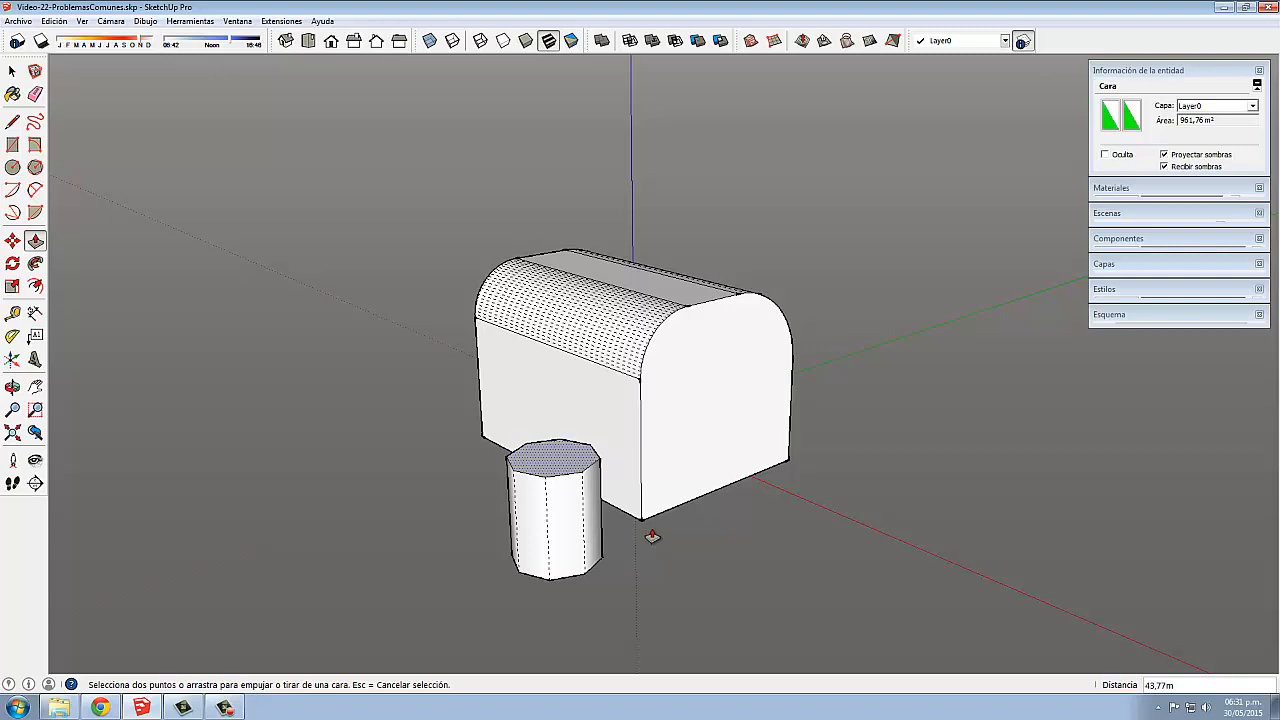
pyautogui.scroll(-3, 574, 573)
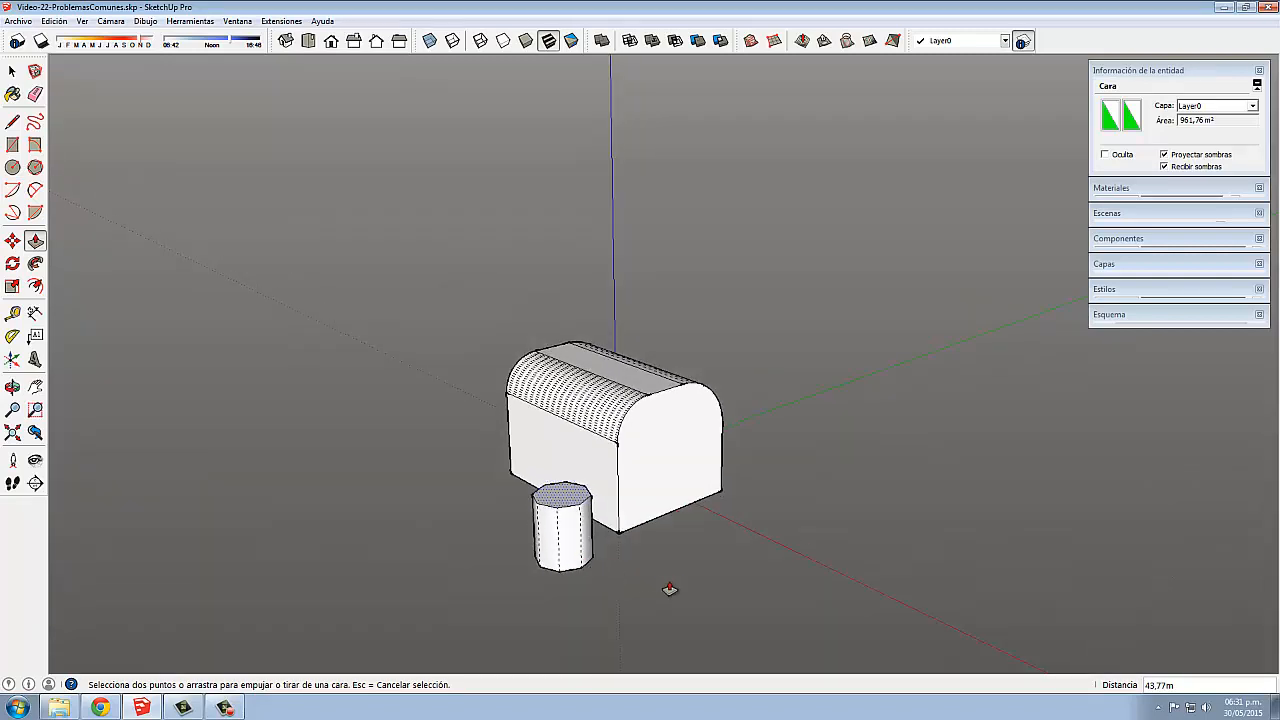
pyautogui.moveTo(669, 589); pyautogui.dragTo(529, 549, button='middle')
pyautogui.scroll(-3, 481, 323)
pyautogui.scroll(-2, 481, 323)
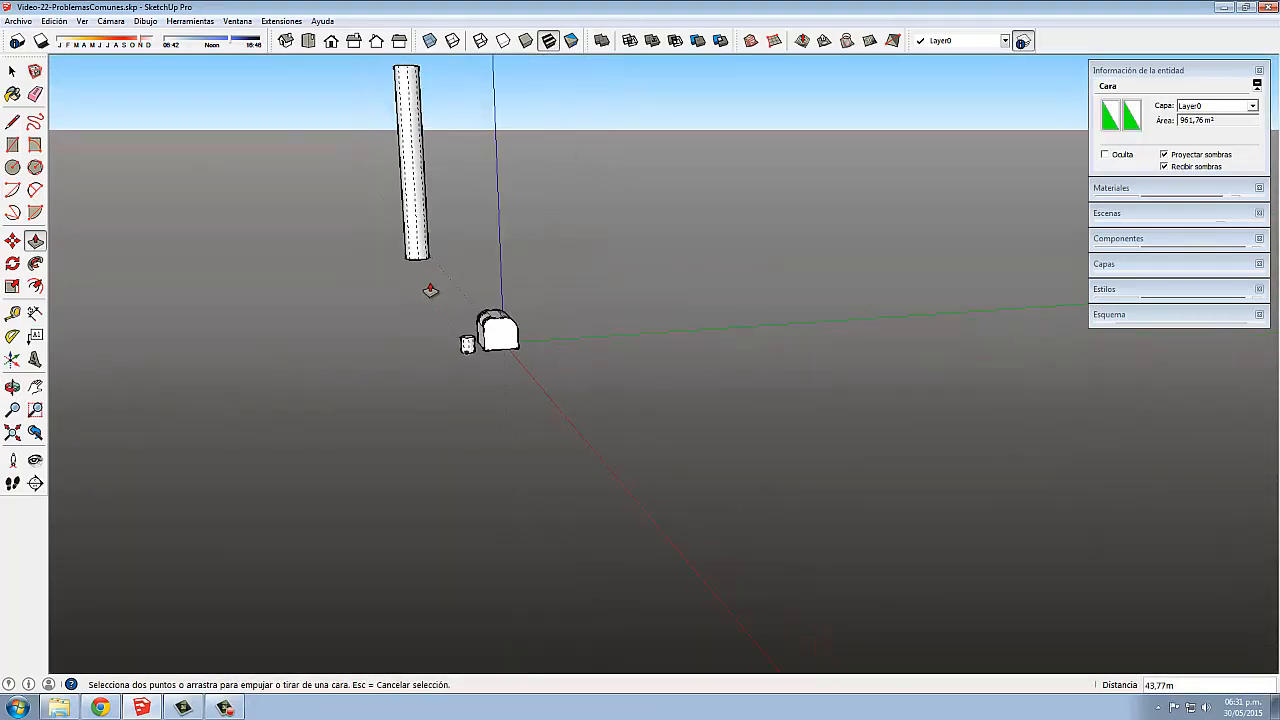
pyautogui.moveTo(434, 331); pyautogui.dragTo(472, 319, button='middle')
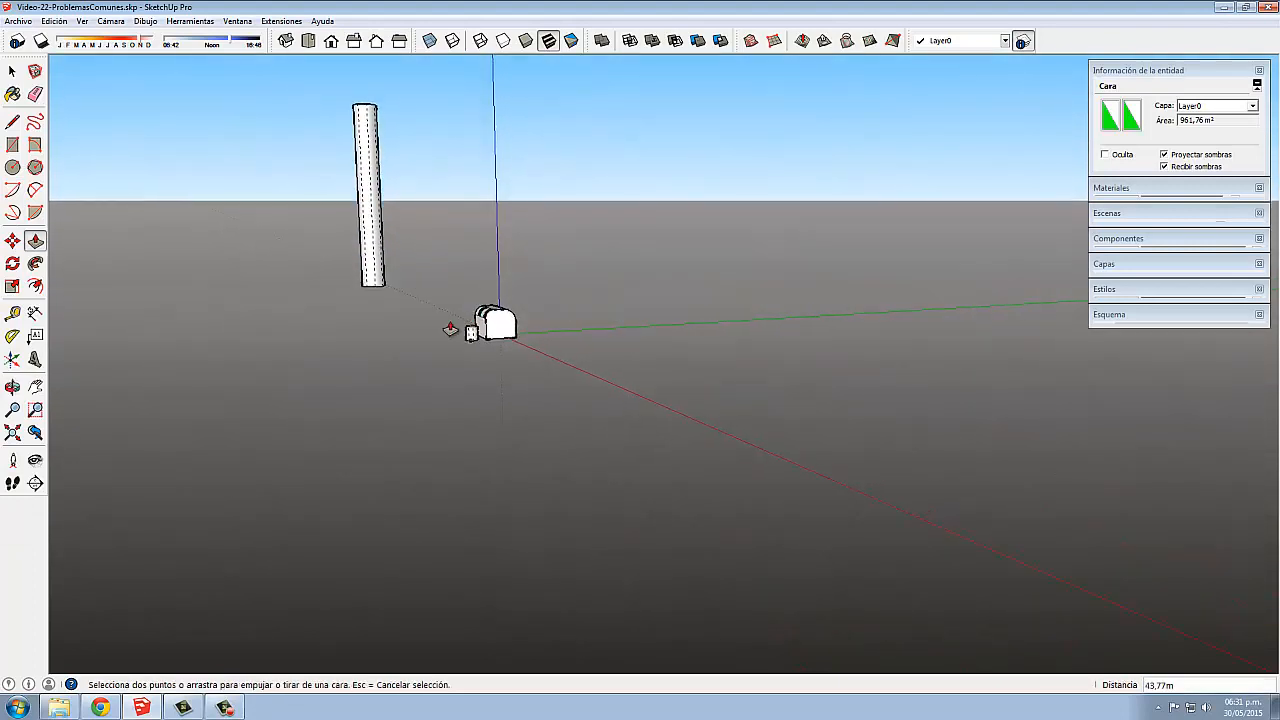
# Delete the rounded block and both cylinders, and reset the view of the empty model.
pyautogui.scroll(-2, 450, 329)
pyautogui.press('space')
pyautogui.moveTo(323, 80); pyautogui.dragTo(586, 460)
pyautogui.press('Delete')
pyautogui.moveTo(506, 393); pyautogui.dragTo(531, 432, button='middle')
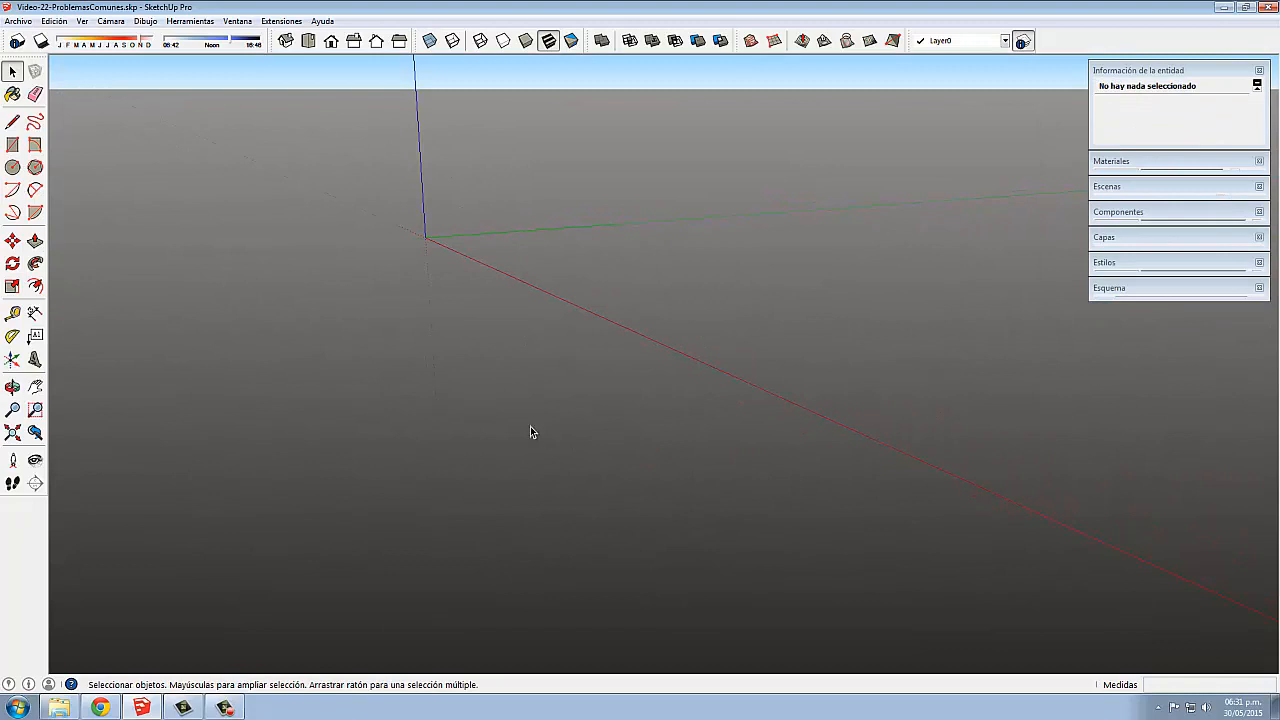
pyautogui.hotkey('shift', 'z')
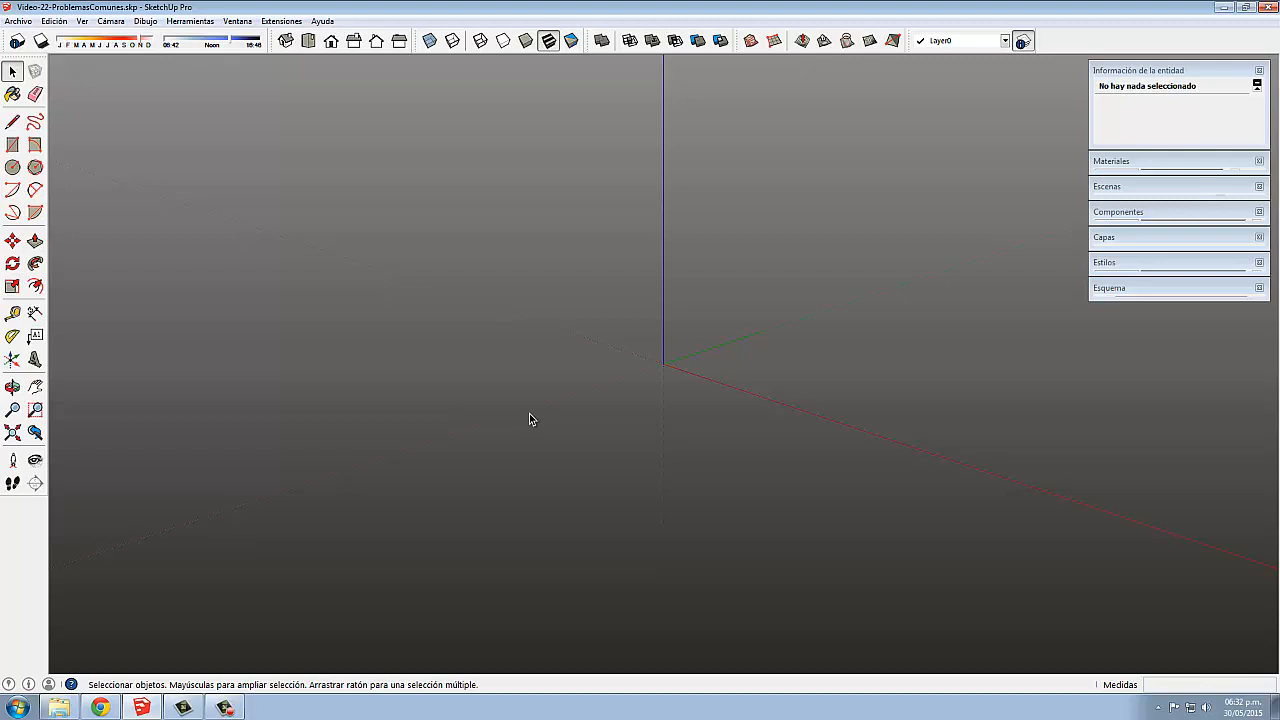
# Draw a circle with a radius of about 124 m on the ground near the origin and give it 8 segments.
pyautogui.press('c')
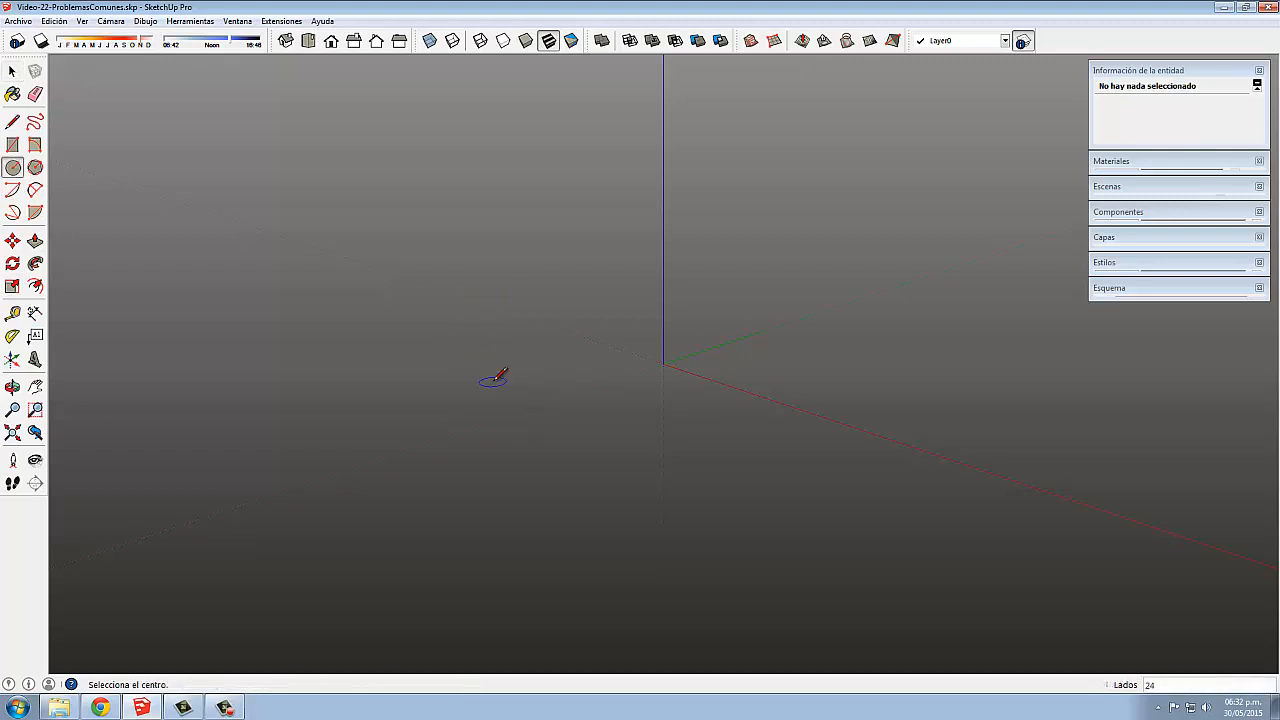
pyautogui.click(493, 380)
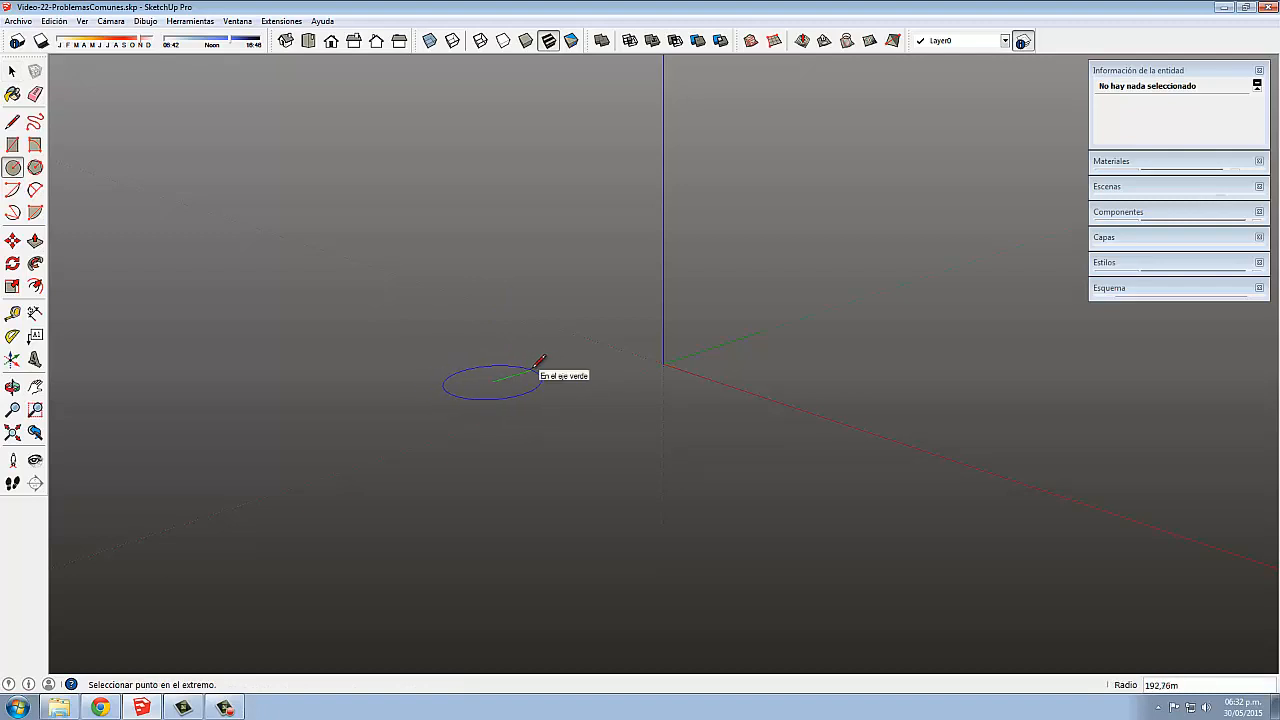
pyautogui.click(522, 369)
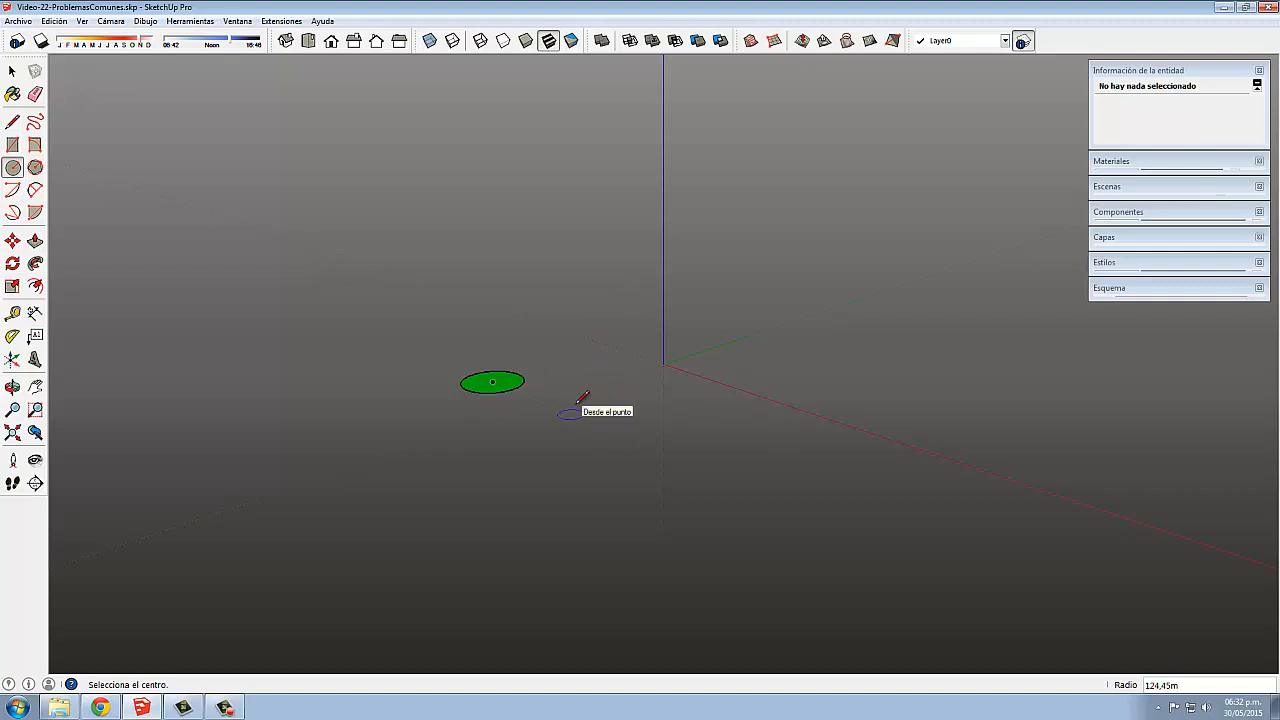
pyautogui.write('8s')
pyautogui.press('Return')
pyautogui.scroll(6, 480, 406)
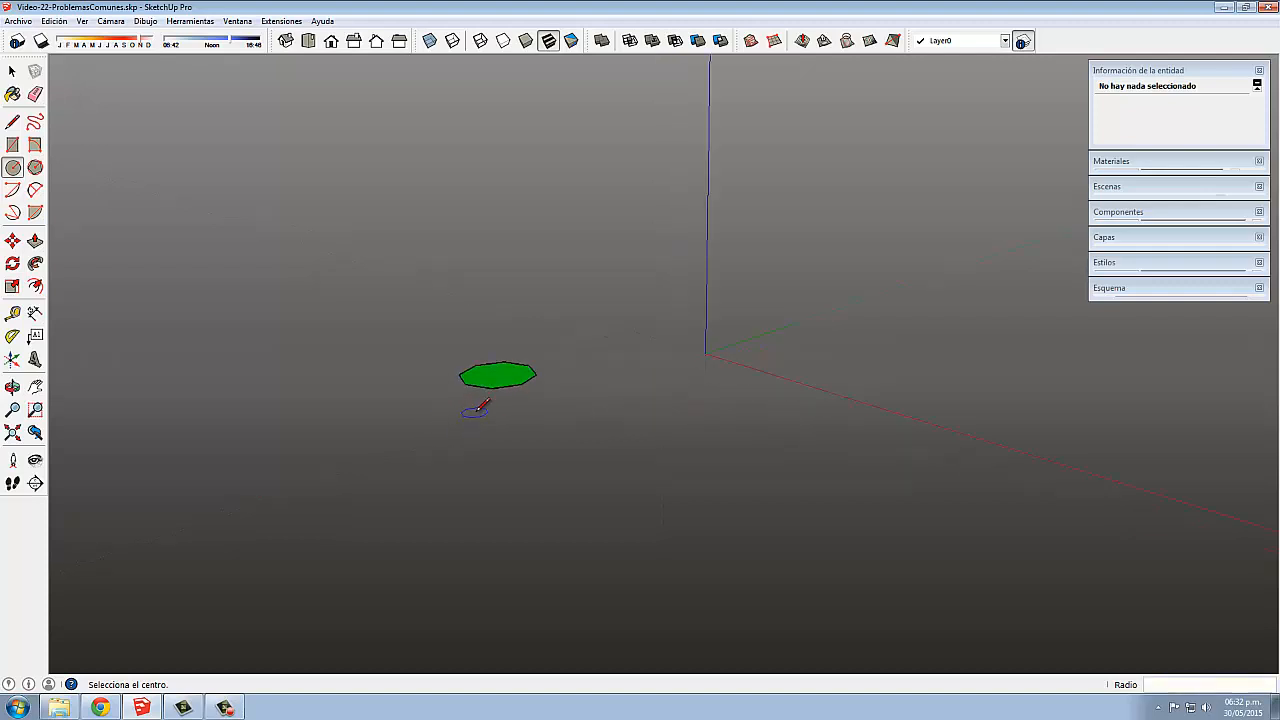
pyautogui.moveTo(483, 406); pyautogui.dragTo(574, 486, button='middle')
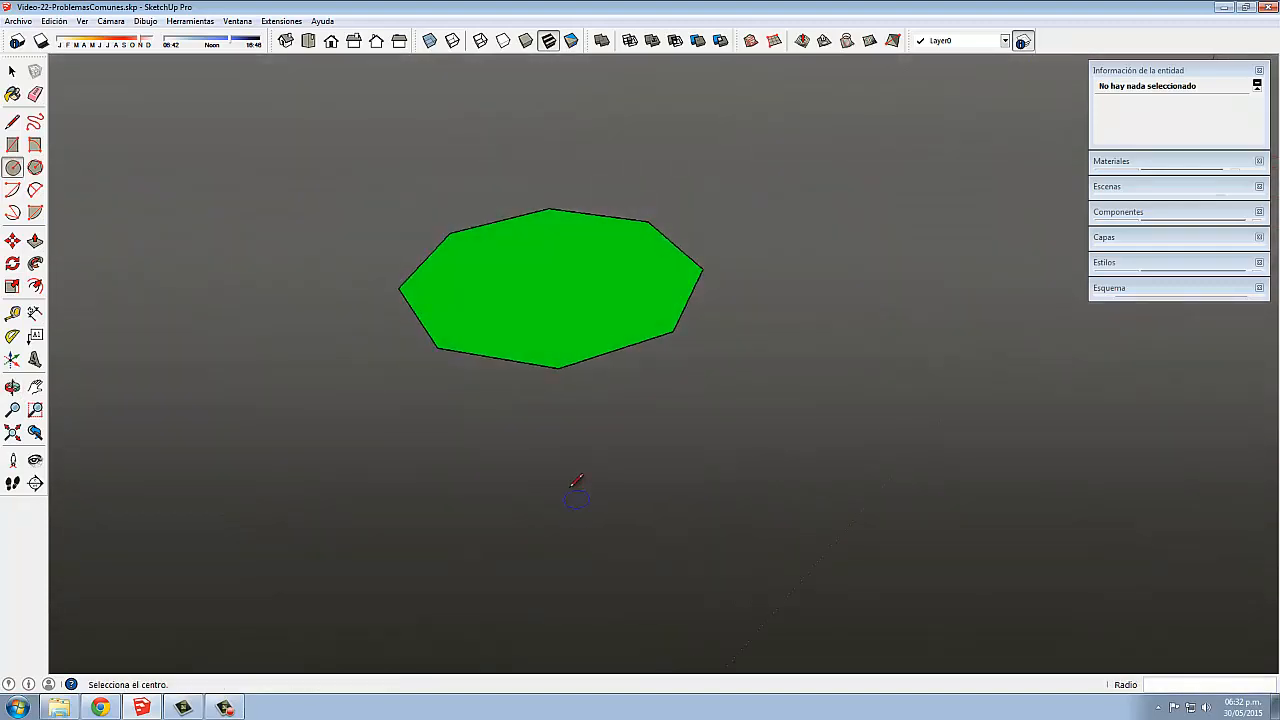
pyautogui.scroll(-2, 551, 448)
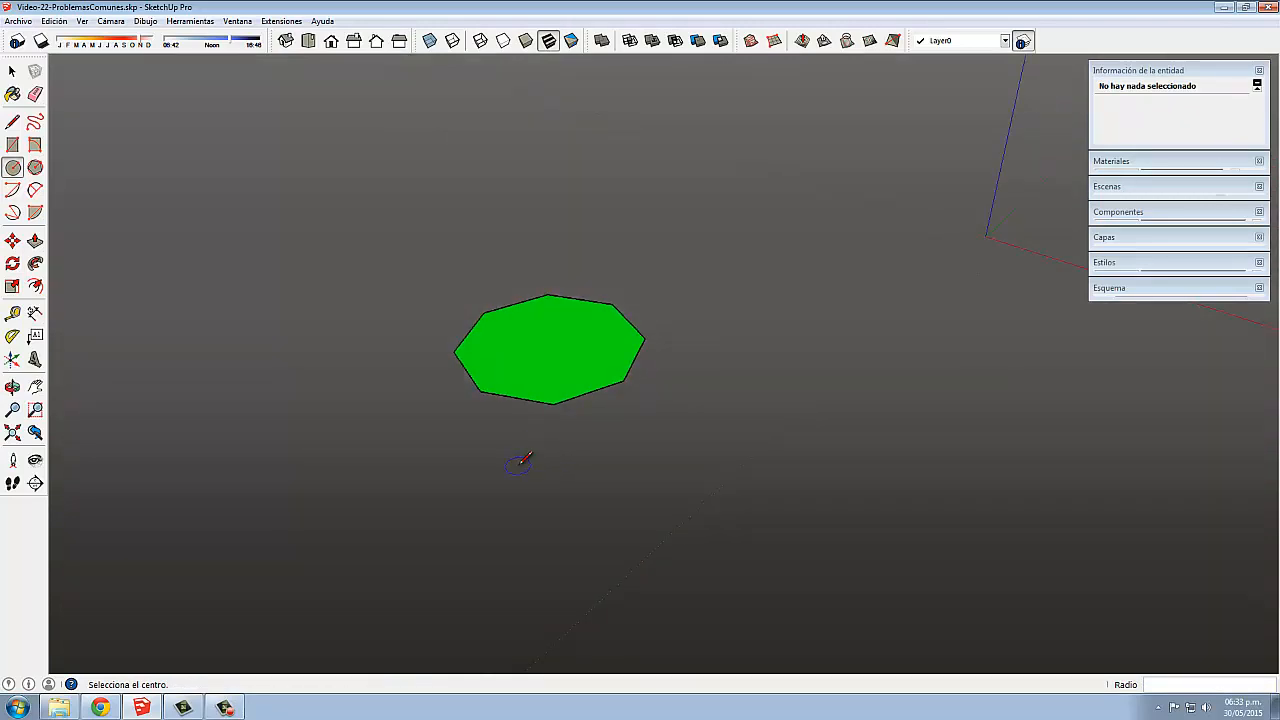
# Try segment counts of 4, 3 and 64 on the circle just drawn.
pyautogui.write('s')
pyautogui.press('Return')
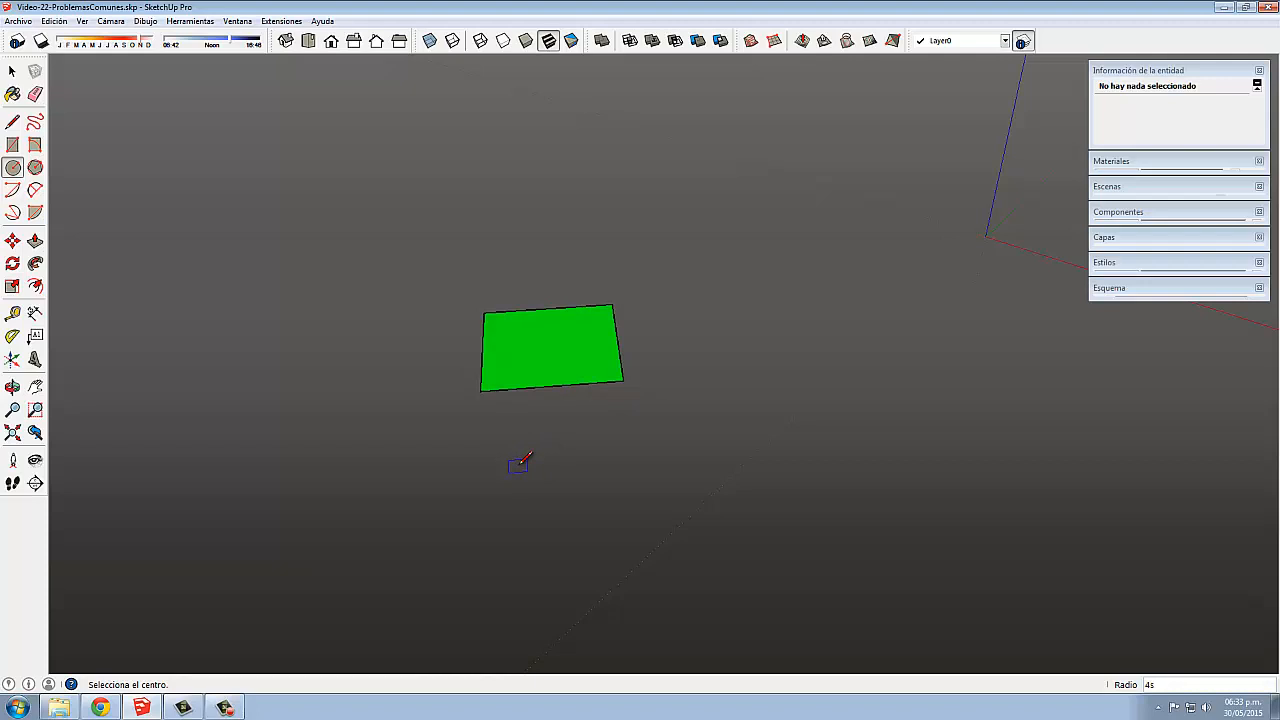
pyautogui.write('3s')
pyautogui.press('Return')
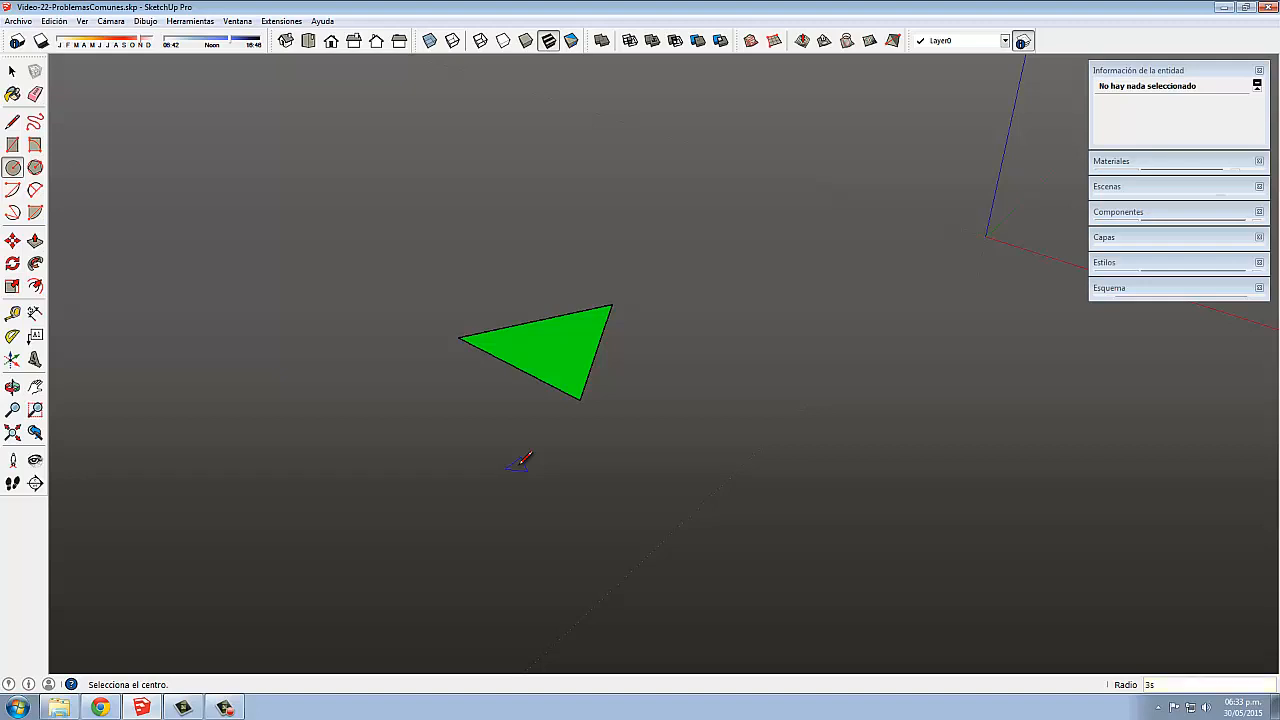
pyautogui.press('Return')
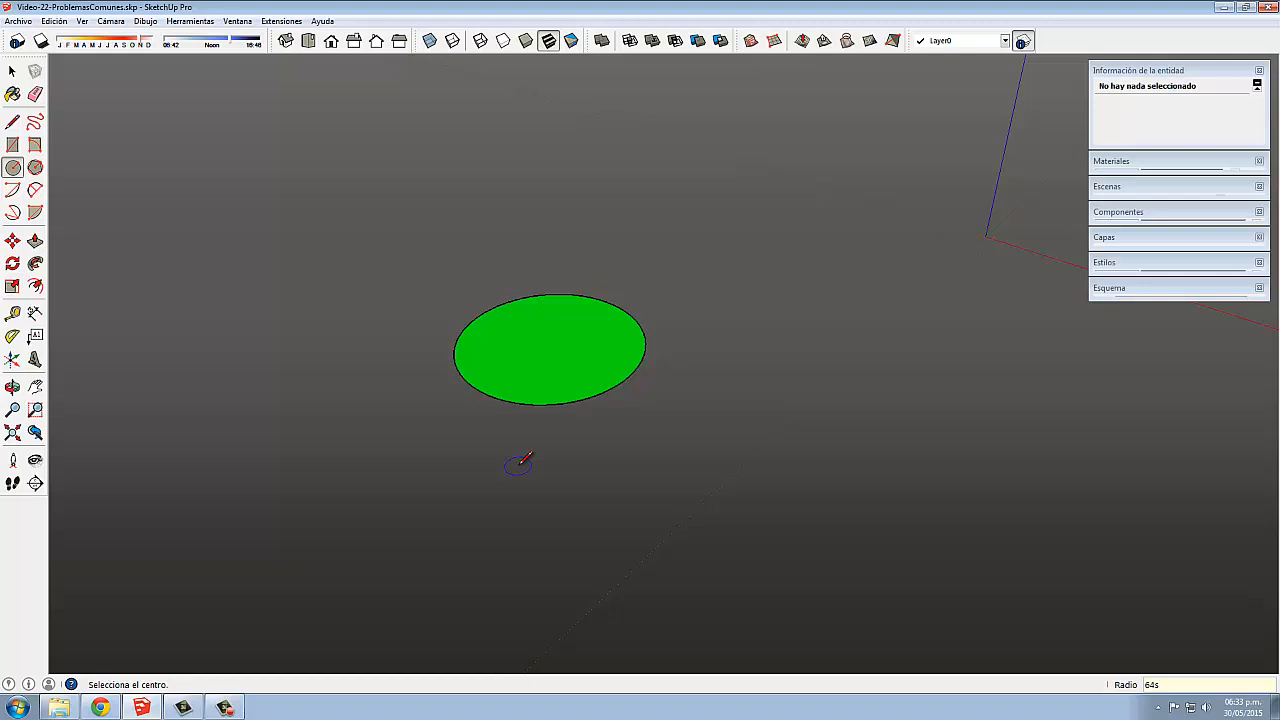
# Change the circle's segment count to 24 and finally to 12.
pyautogui.write('24')
pyautogui.press('Return')
pyautogui.write('12s')
pyautogui.press('Return')
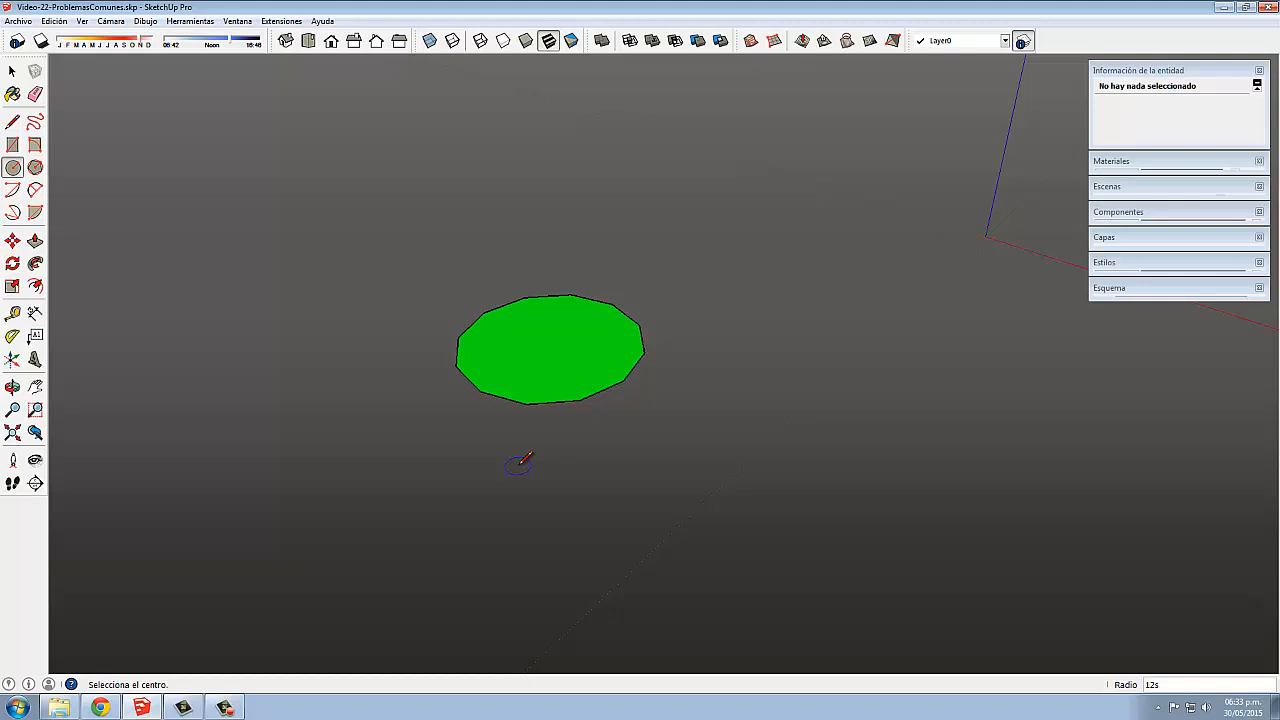
# Draw a second circle with a radius of about 104 m beside the first one and give it 24 segments.
pyautogui.click(744, 434)
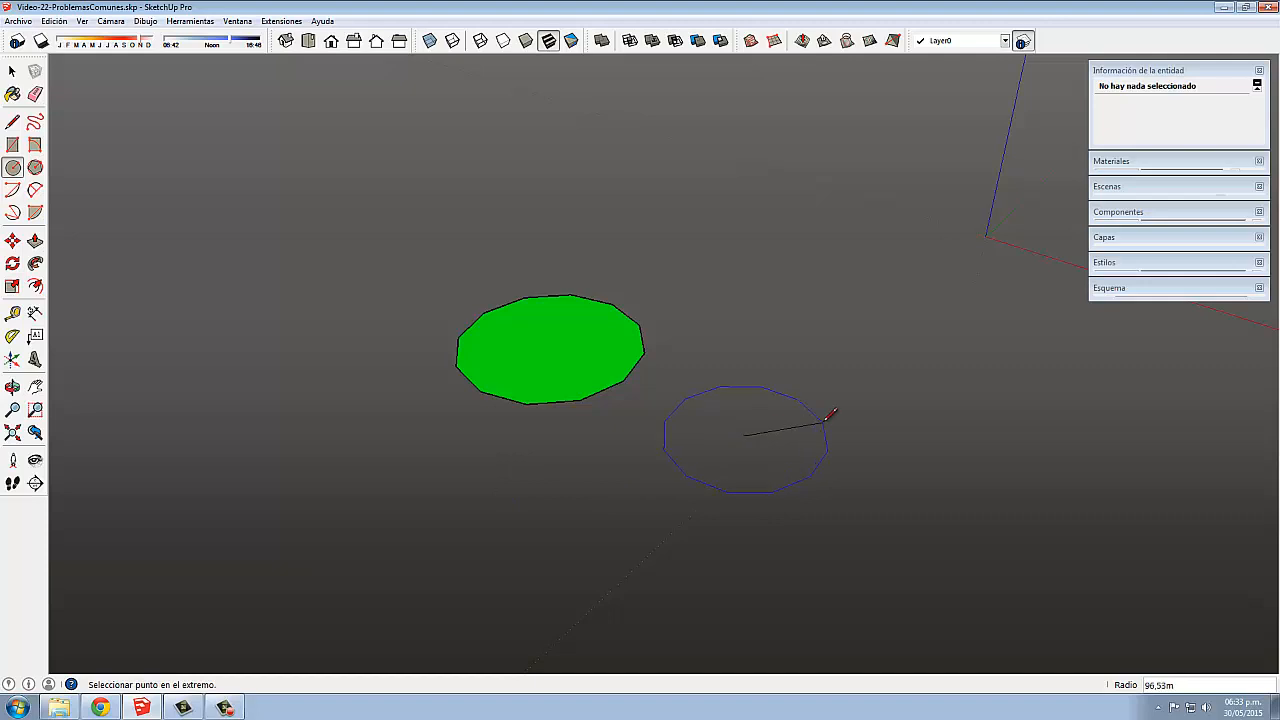
pyautogui.click(806, 390)
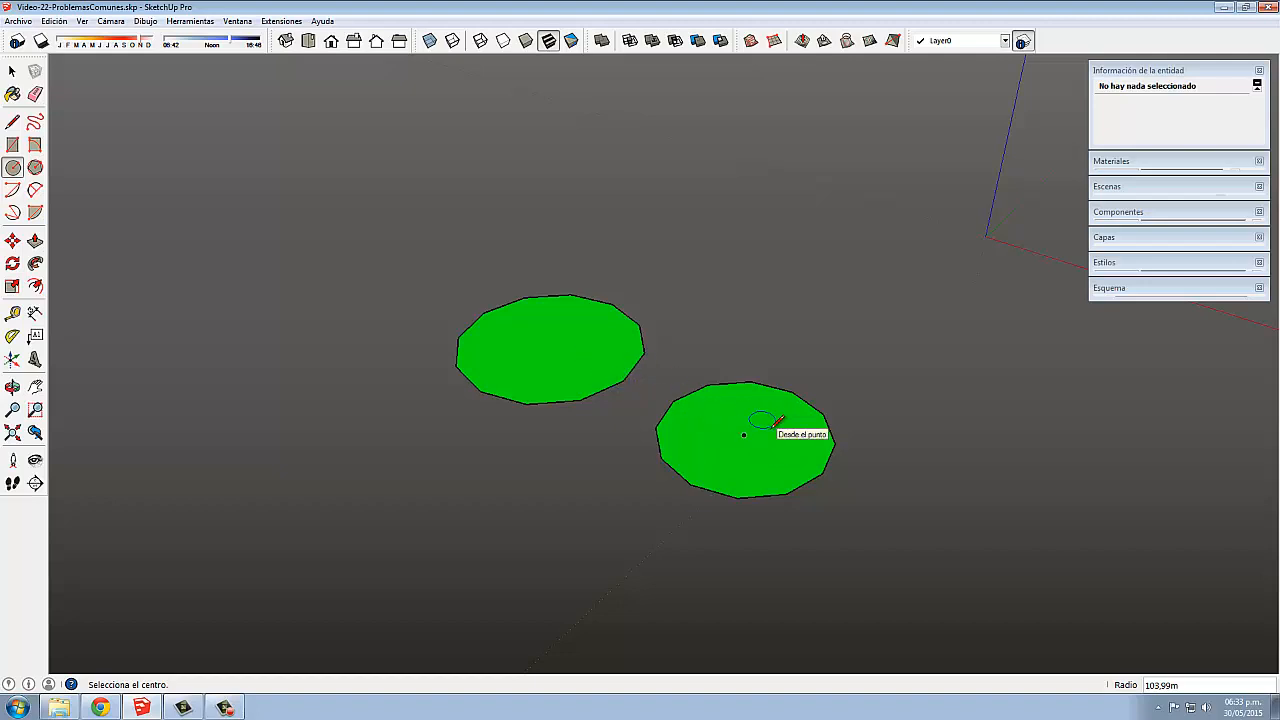
pyautogui.write('24')
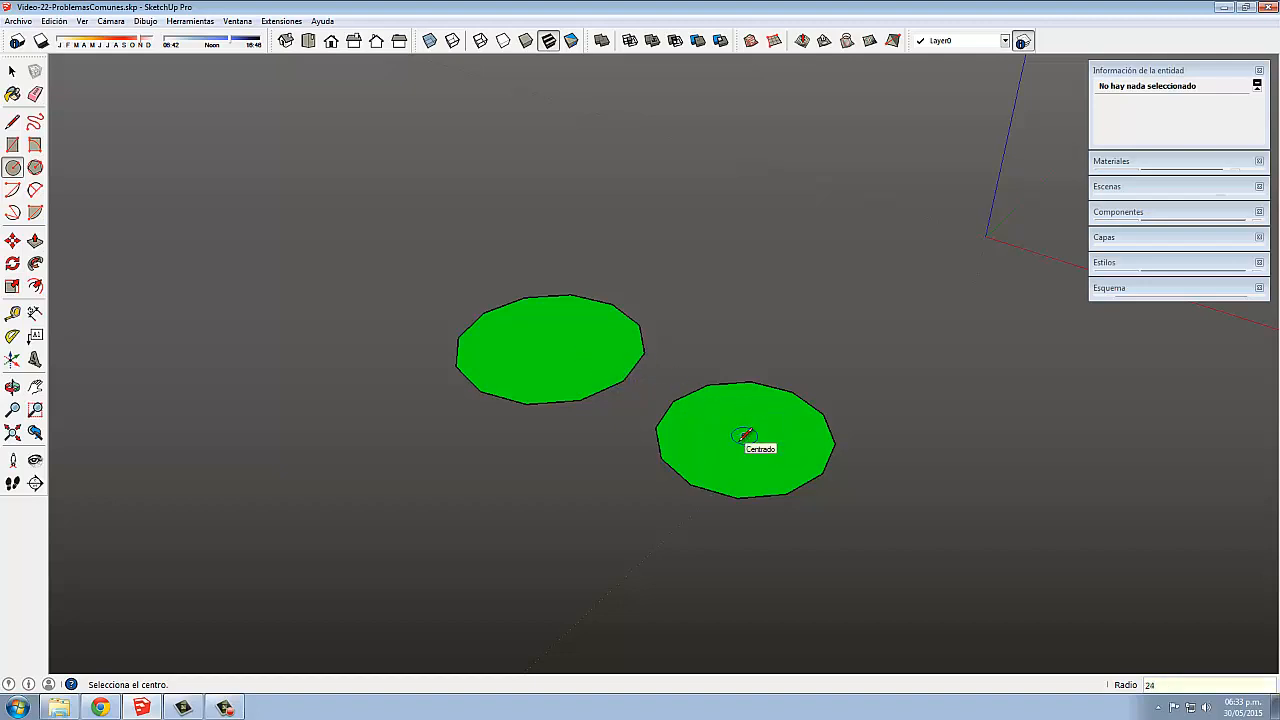
pyautogui.write('s')
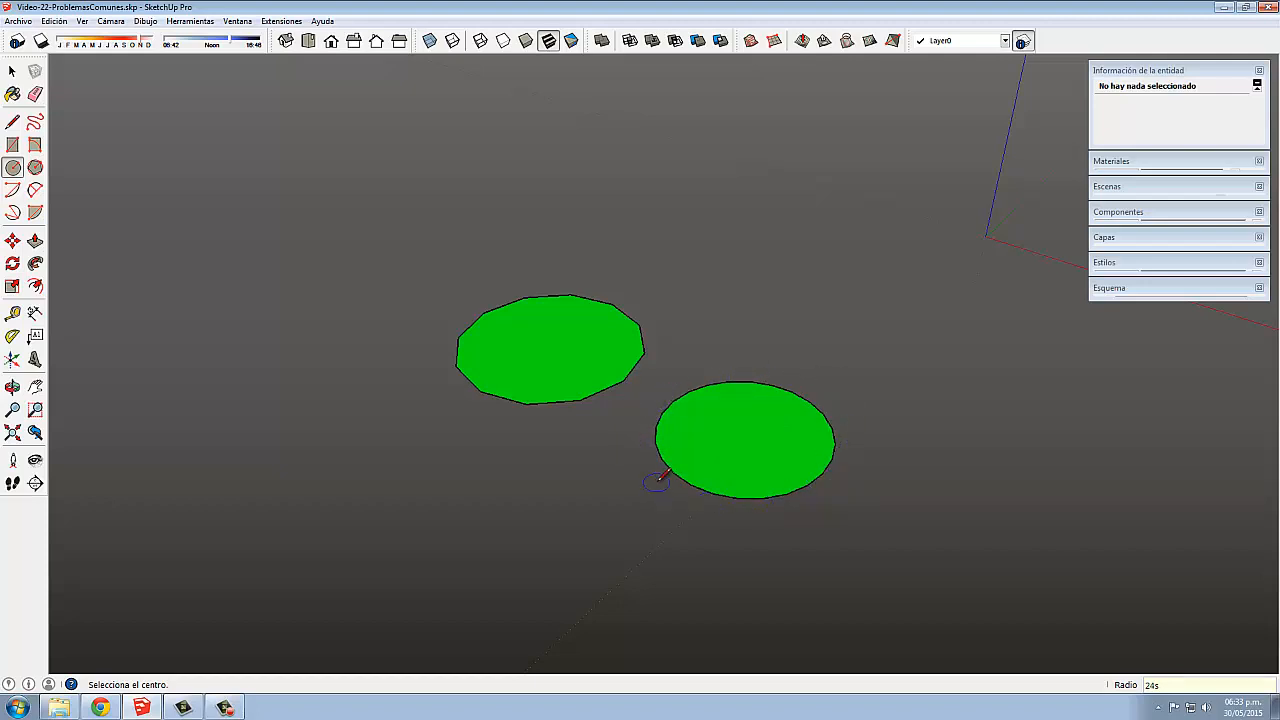
pyautogui.press('space')
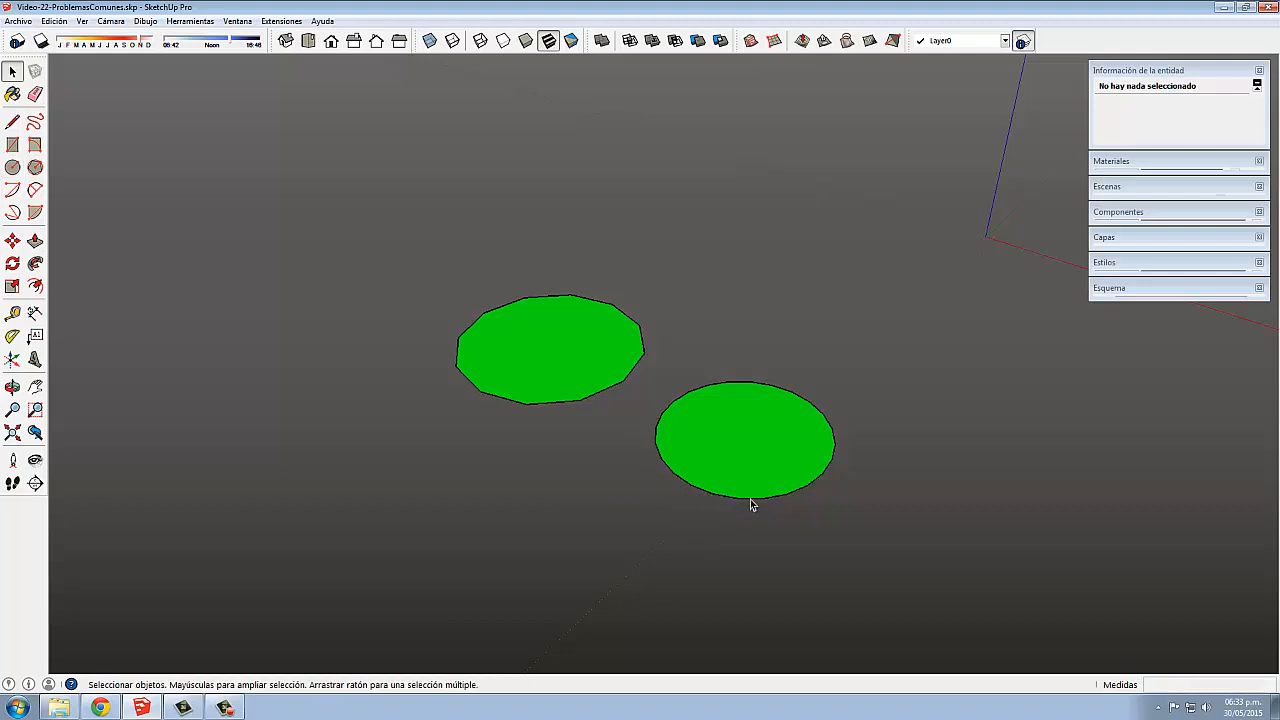
# Edit the second circle's entity properties to a radius of 100 m and 8 segments.
pyautogui.click(751, 496)
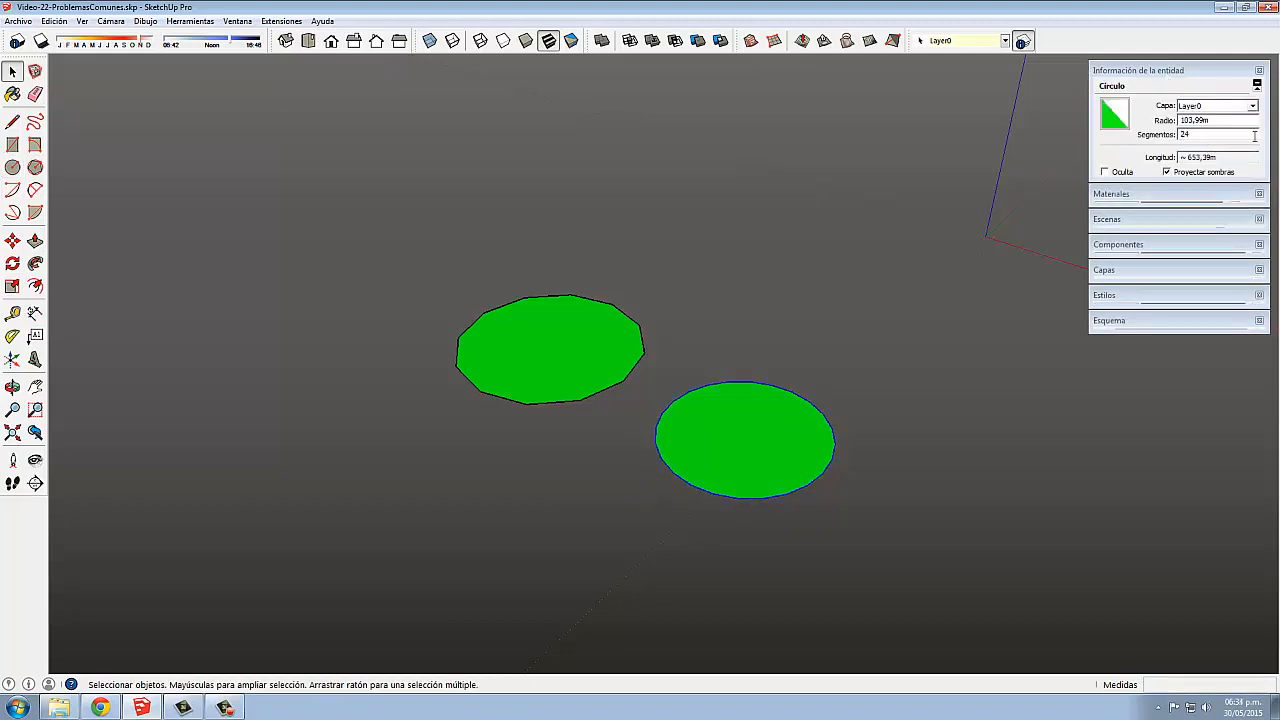
pyautogui.doubleClick(1200, 135)
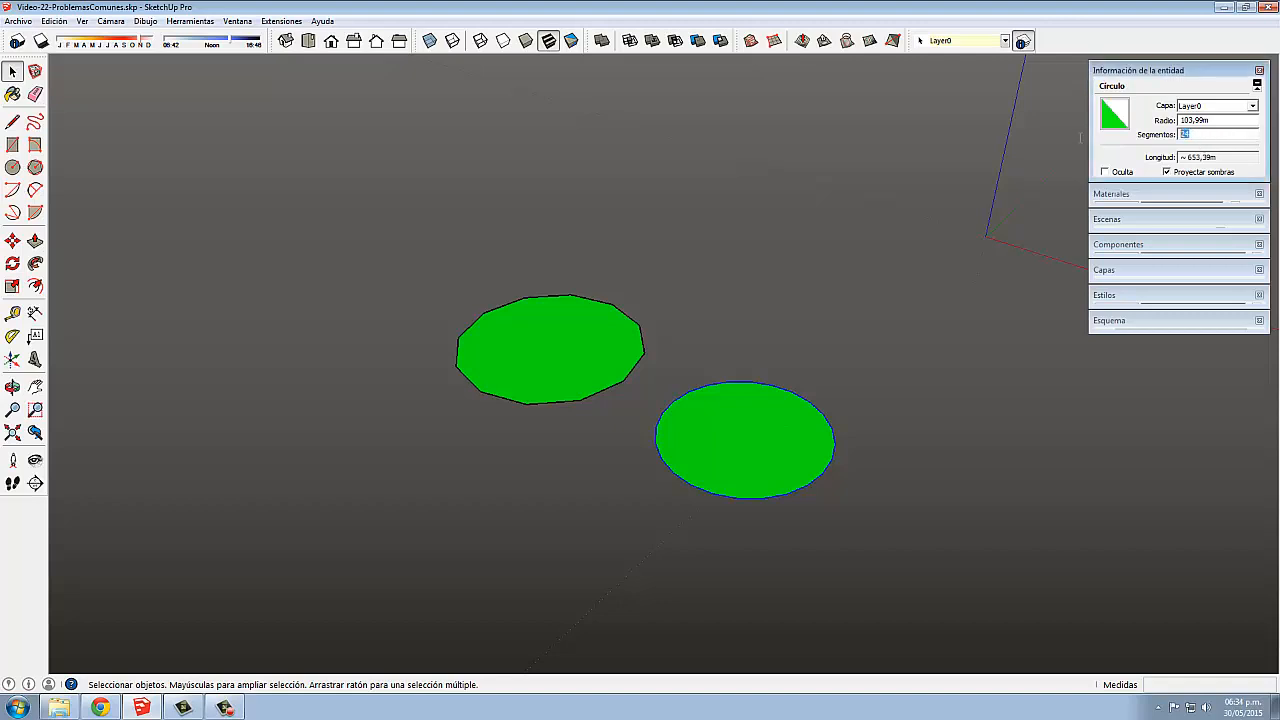
pyautogui.click(1229, 119)
pyautogui.write('100')
pyautogui.press('Return')
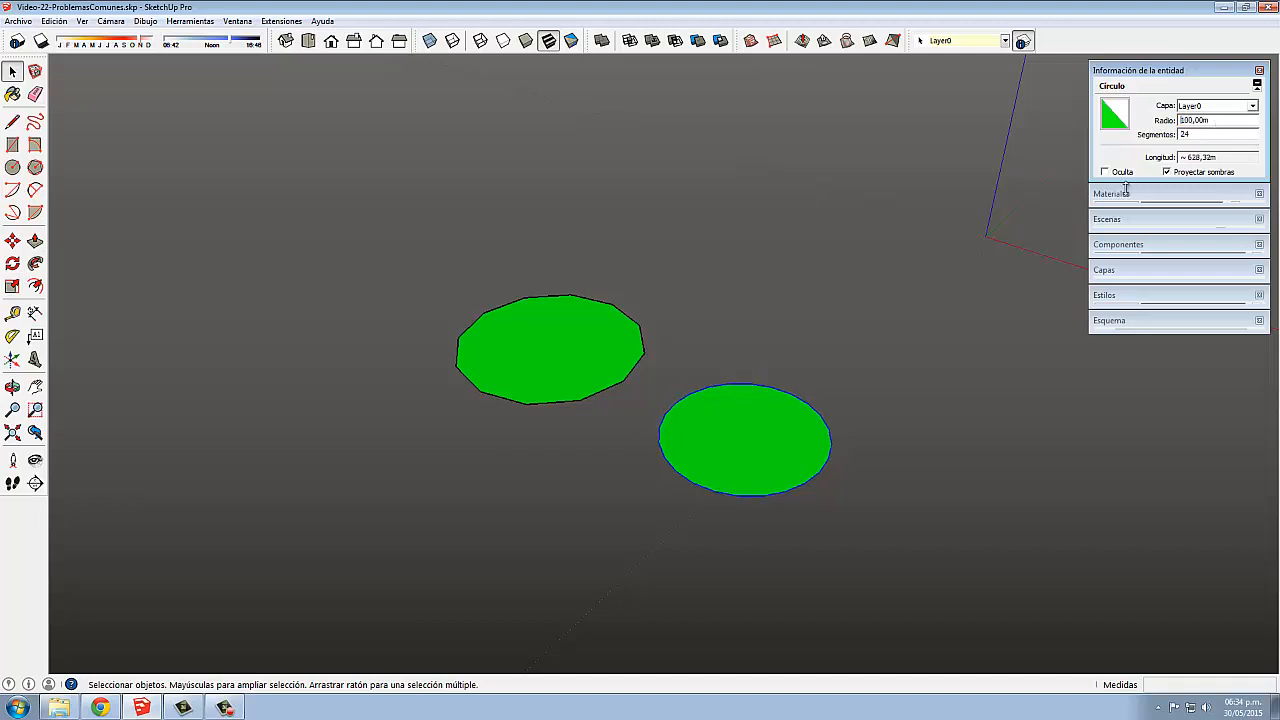
pyautogui.doubleClick(1185, 134)
pyautogui.write('8')
pyautogui.press('Return')
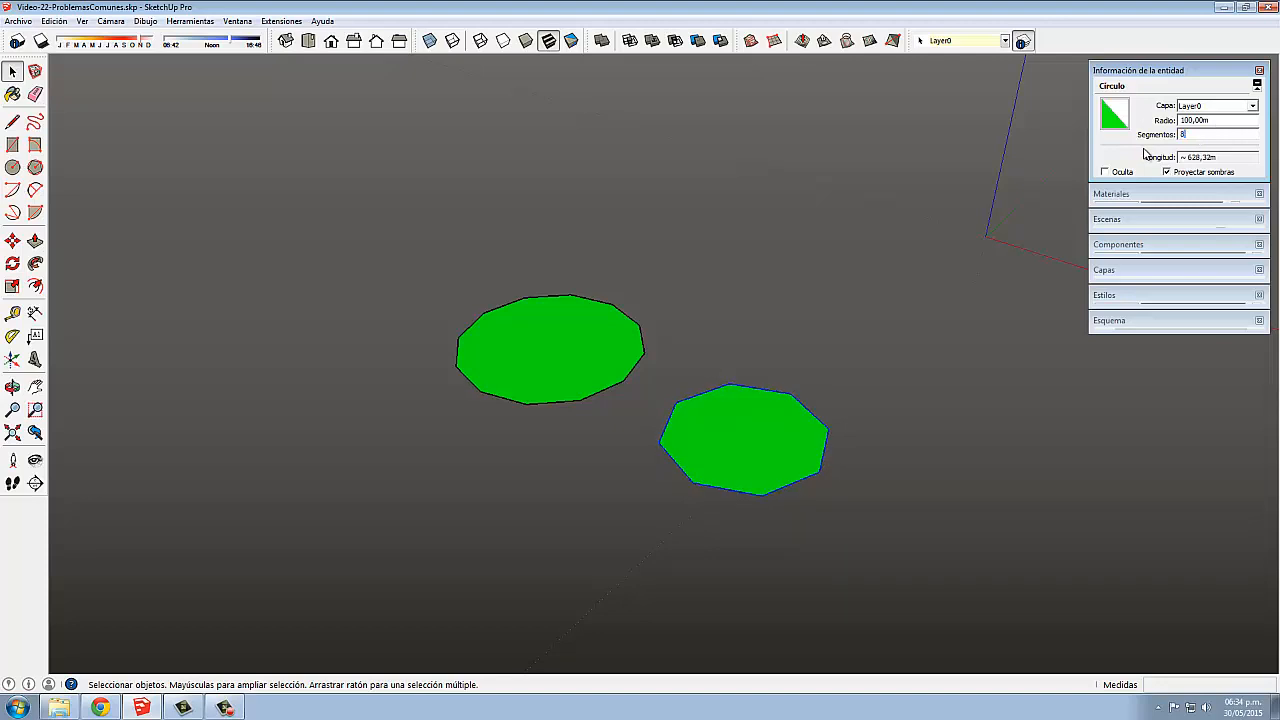
# Draw a third circle with a radius of about 55 m on the ground, behind the eight-sided circle.
pyautogui.press('c')
pyautogui.click(761, 324)
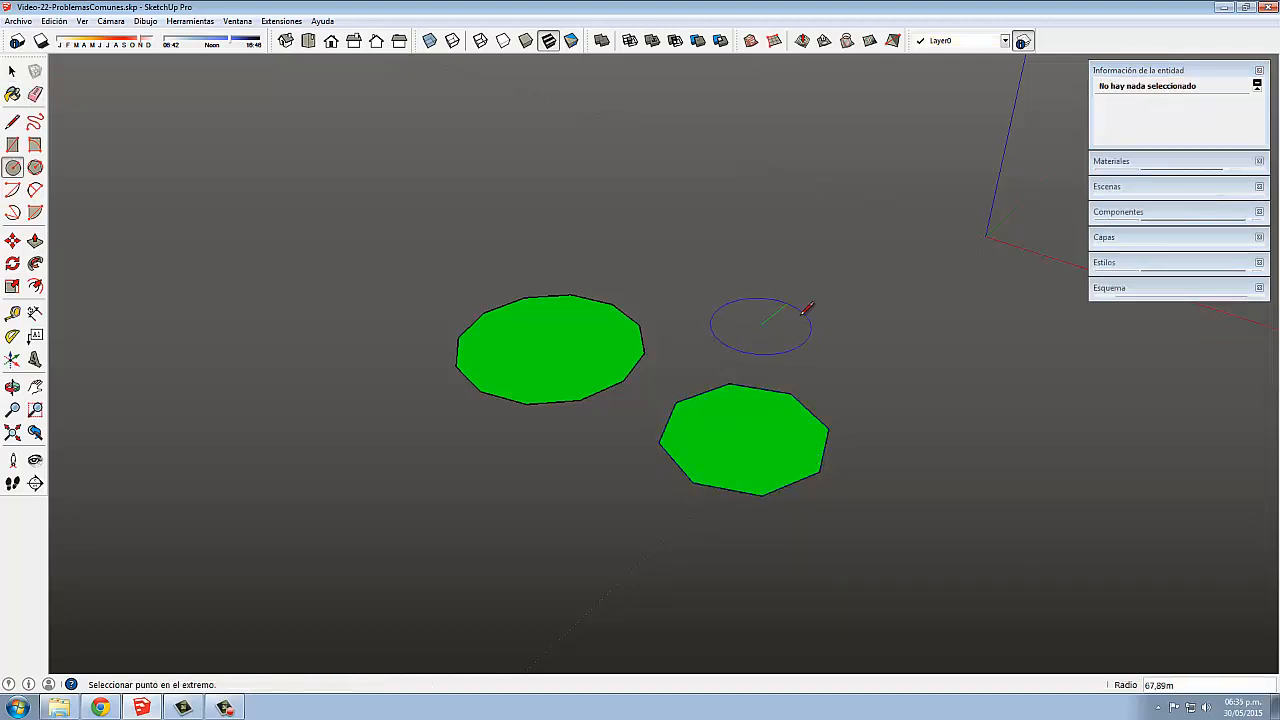
pyautogui.press('Escape')
pyautogui.click(796, 299)
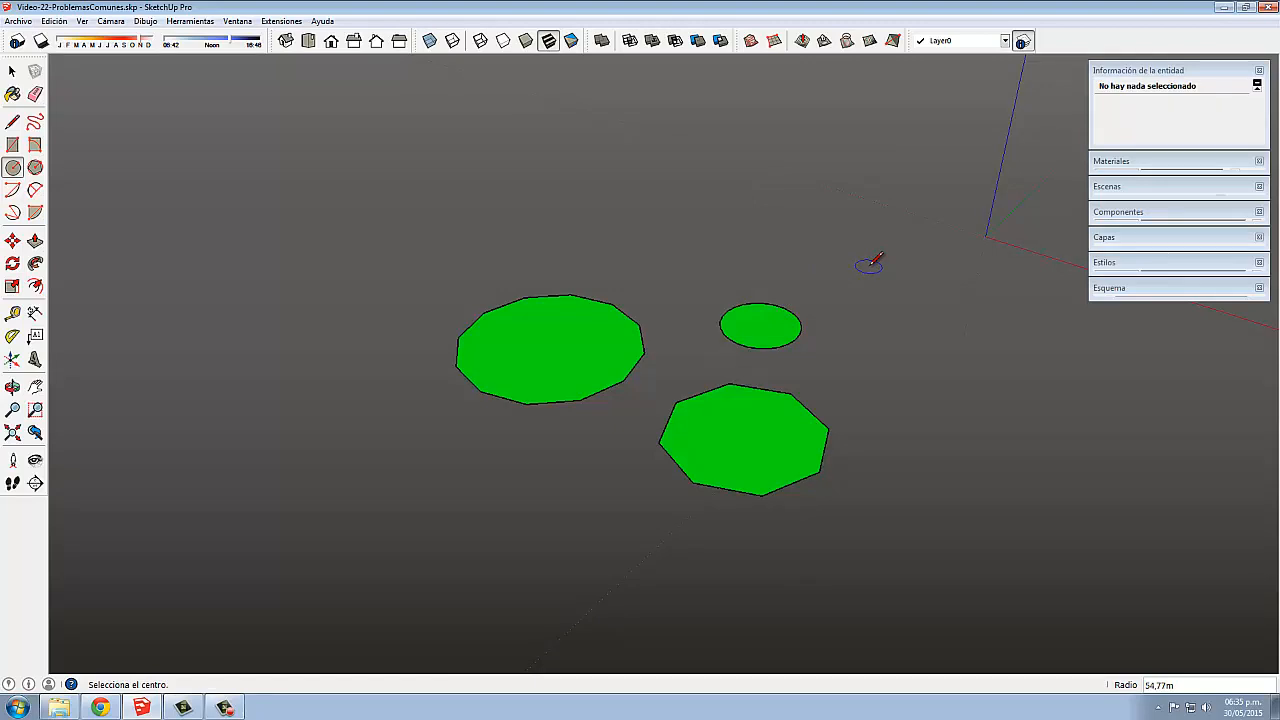
# Try radii of 100, 80, 70 and 20 m on the third circle just drawn.
pyautogui.write('100')
pyautogui.press('Return')
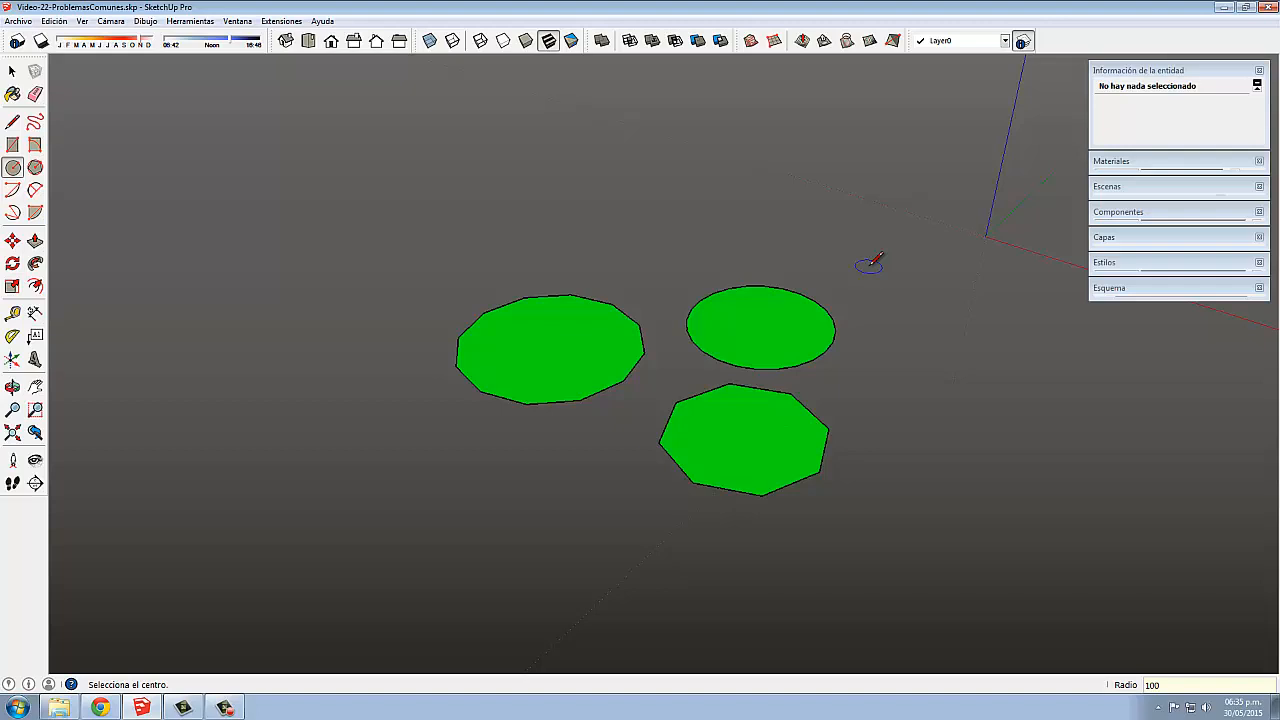
pyautogui.write('80')
pyautogui.press('Return')
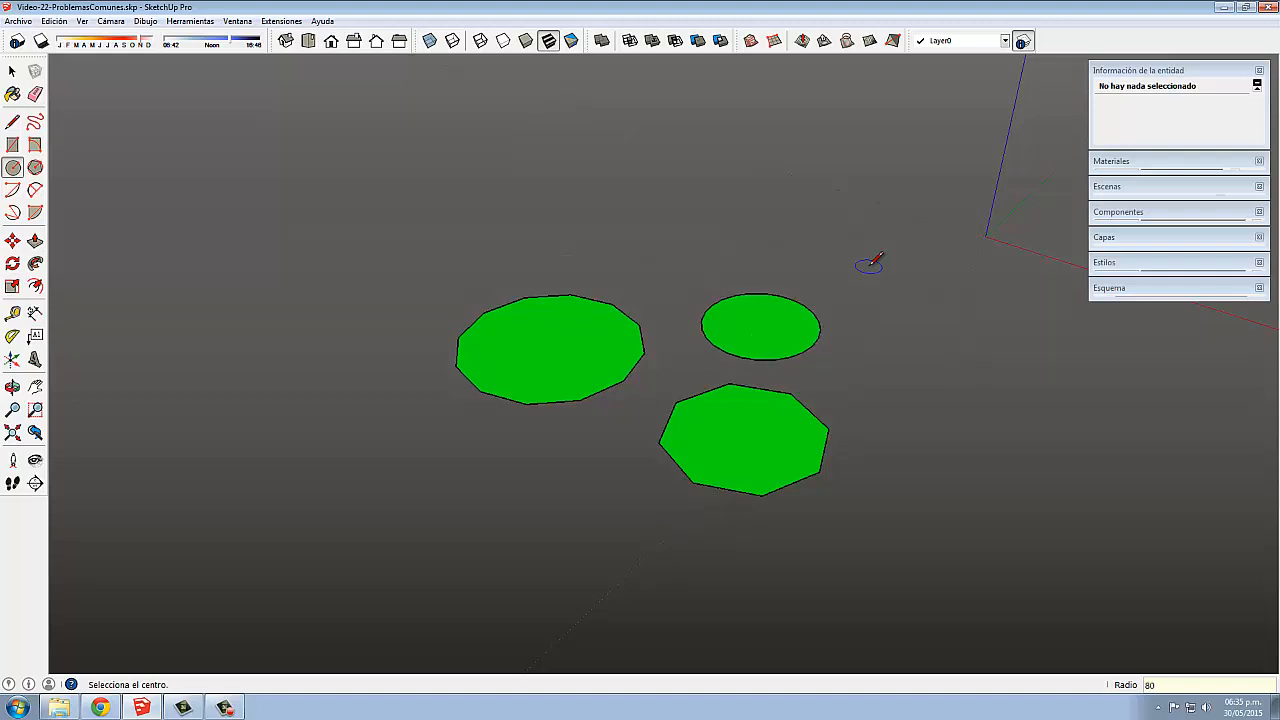
pyautogui.write('70')
pyautogui.press('Return')
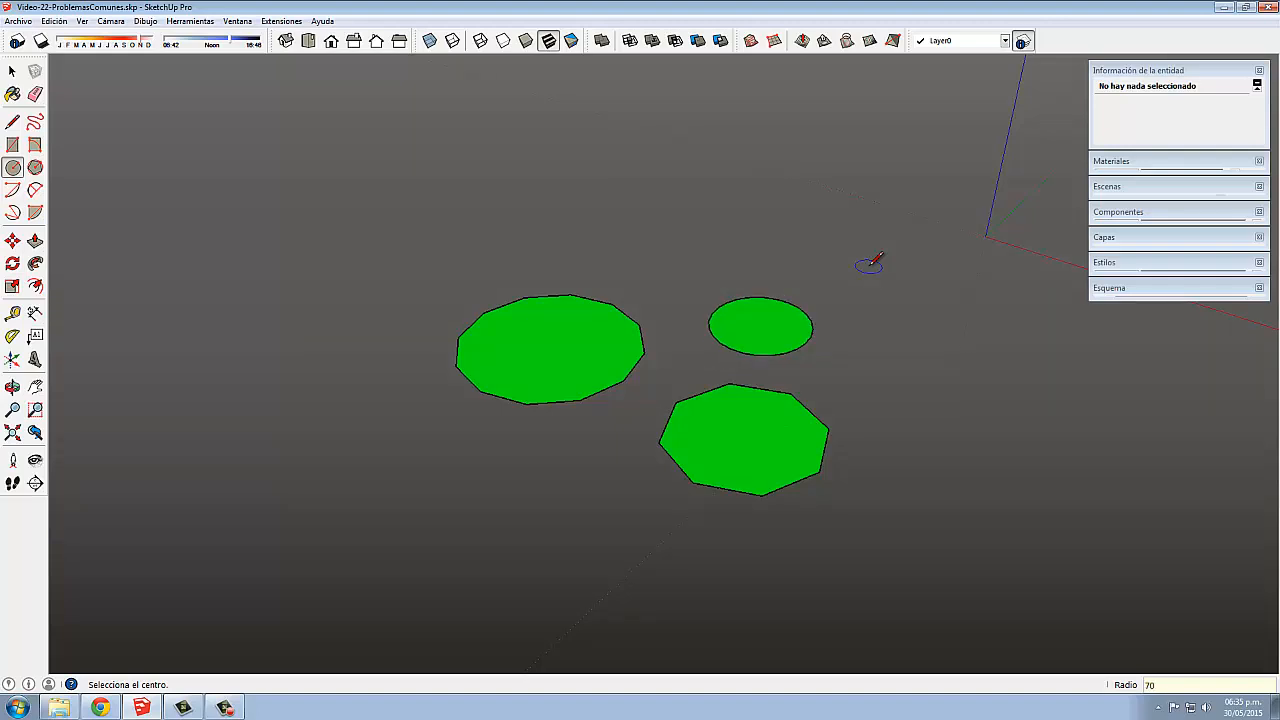
pyautogui.write('20')
pyautogui.press('Return')
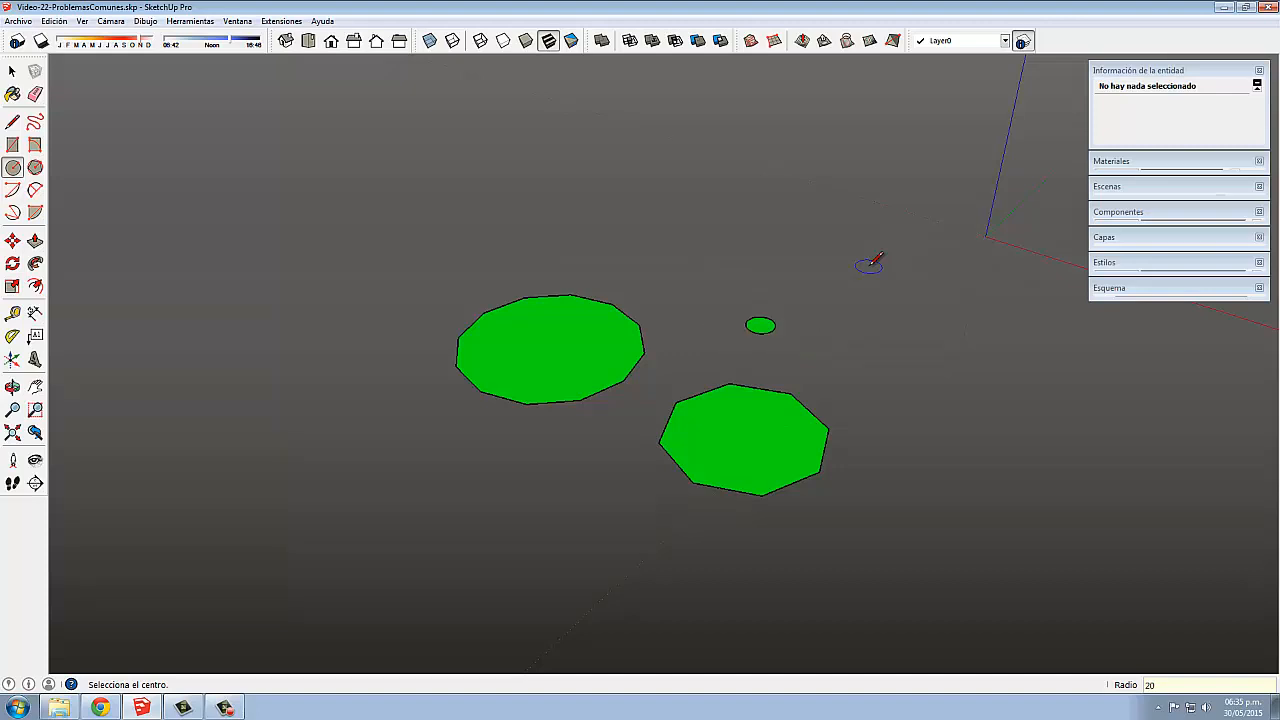
# Set the third circle's radius to 100 m and its segment count first to 8 and finally to 12.
pyautogui.write('100')
pyautogui.press('Return')
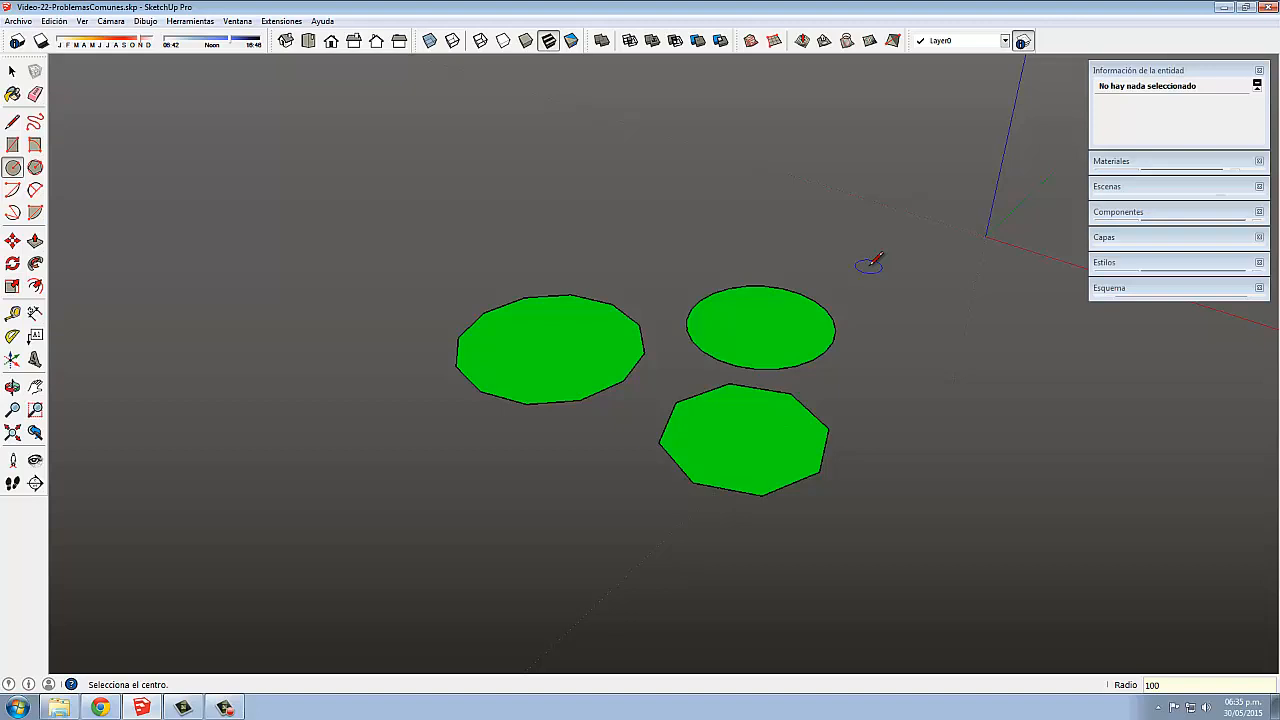
pyautogui.write('8s')
pyautogui.press('Return')
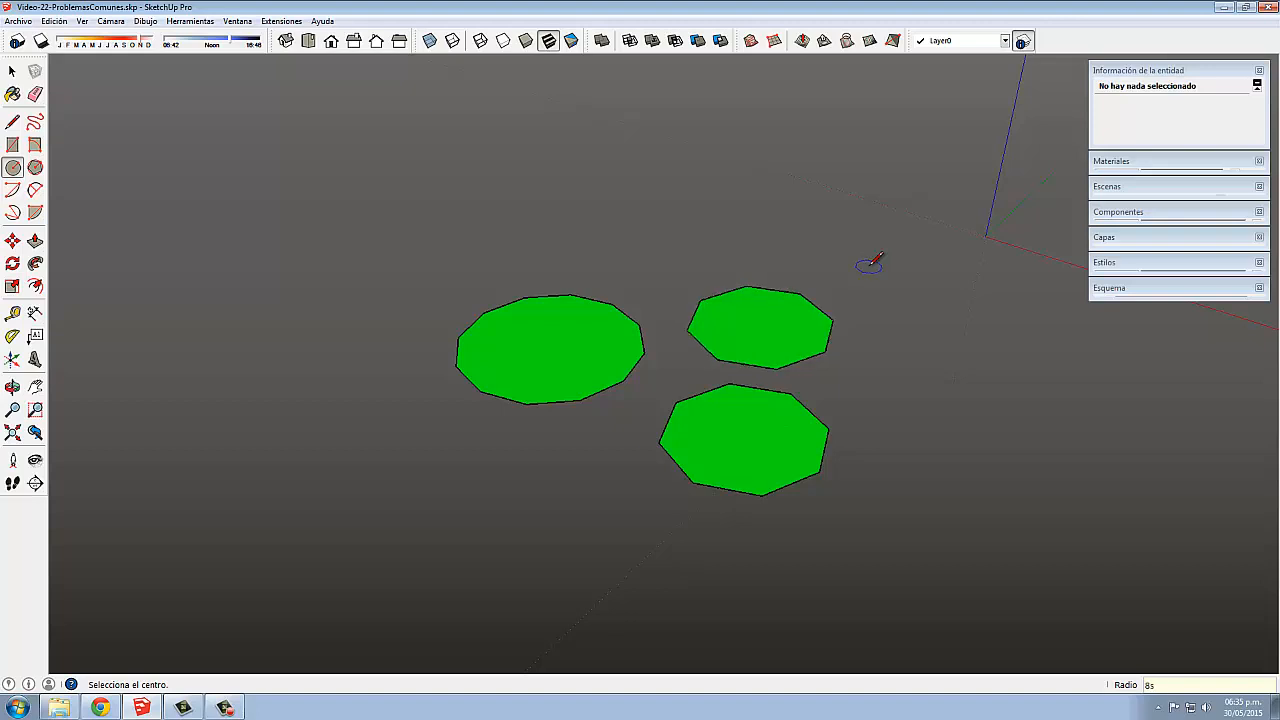
pyautogui.write('12s')
pyautogui.press('Return')
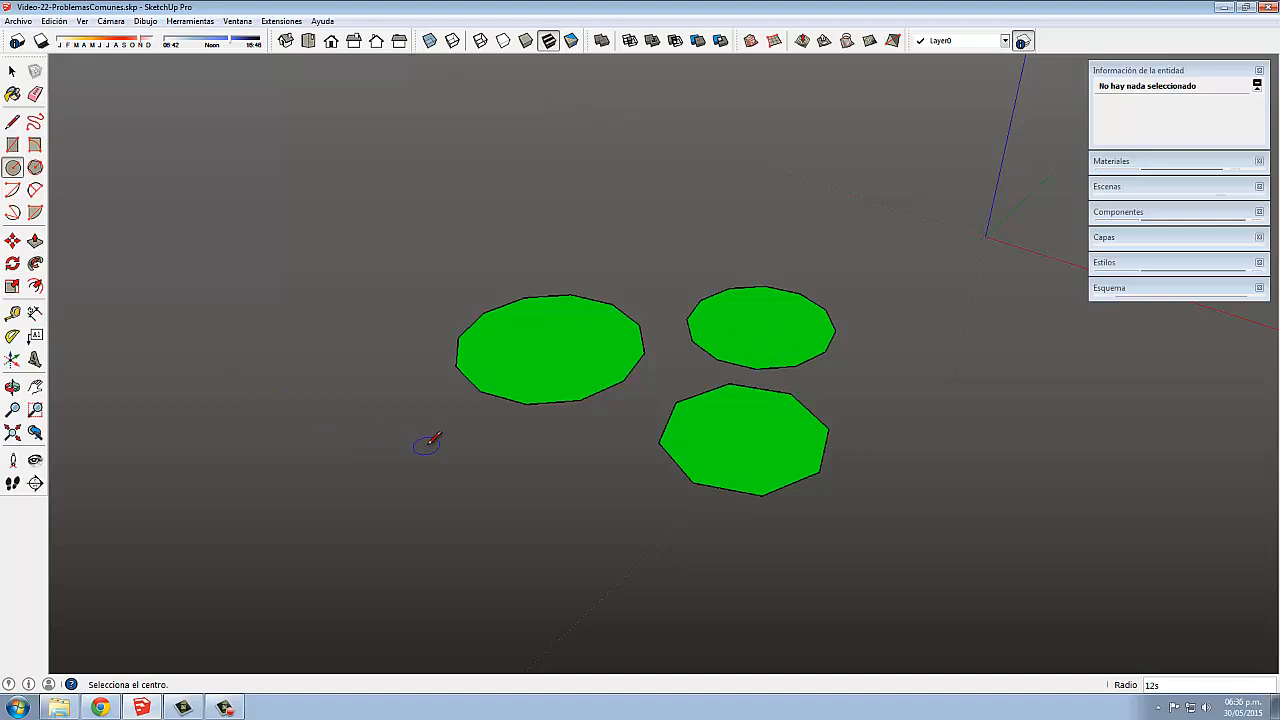
# Draw an arc across the first circle between two opposite vertices with a bulge of about 68 m.
pyautogui.press('a')
pyautogui.click(480, 391)
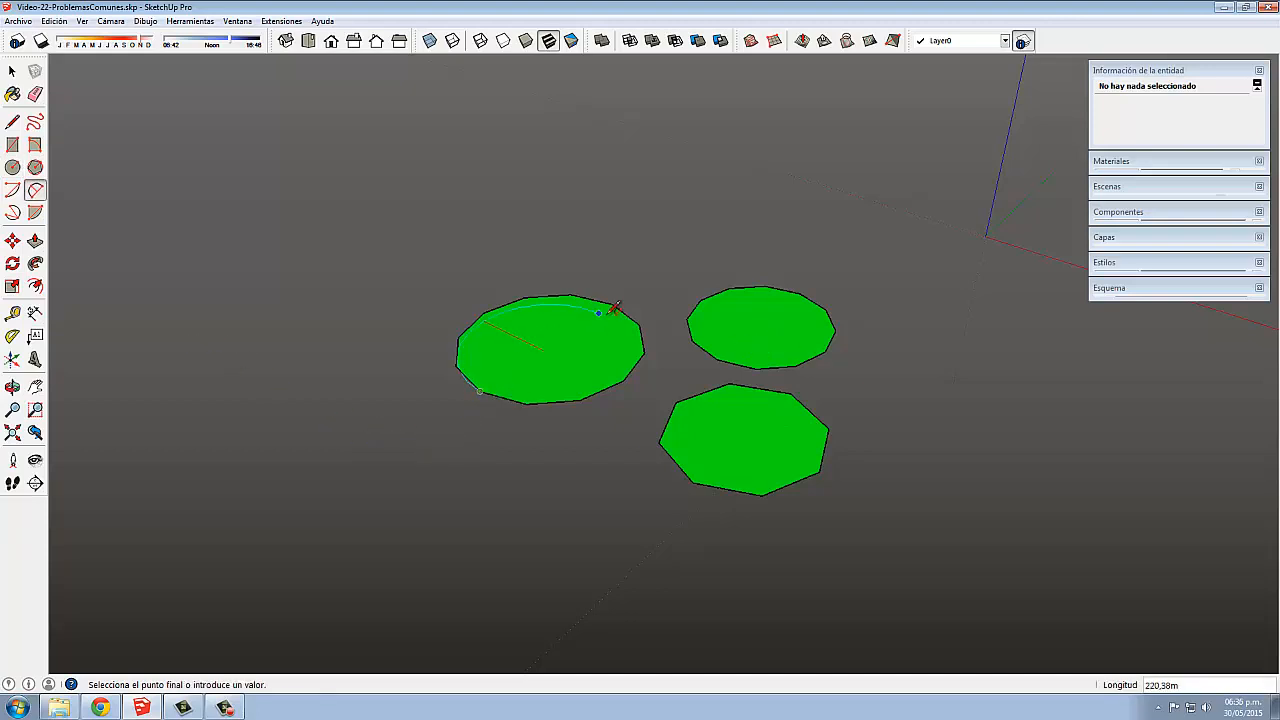
pyautogui.click(613, 303)
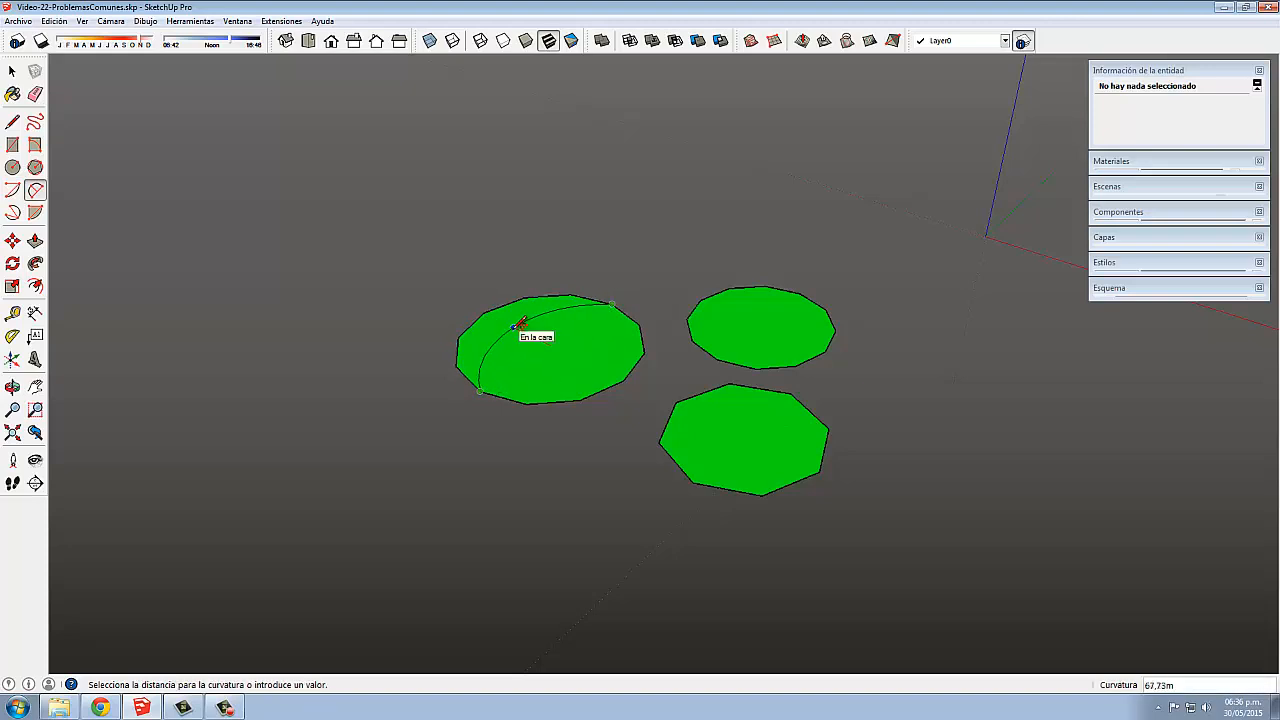
pyautogui.click(528, 338)
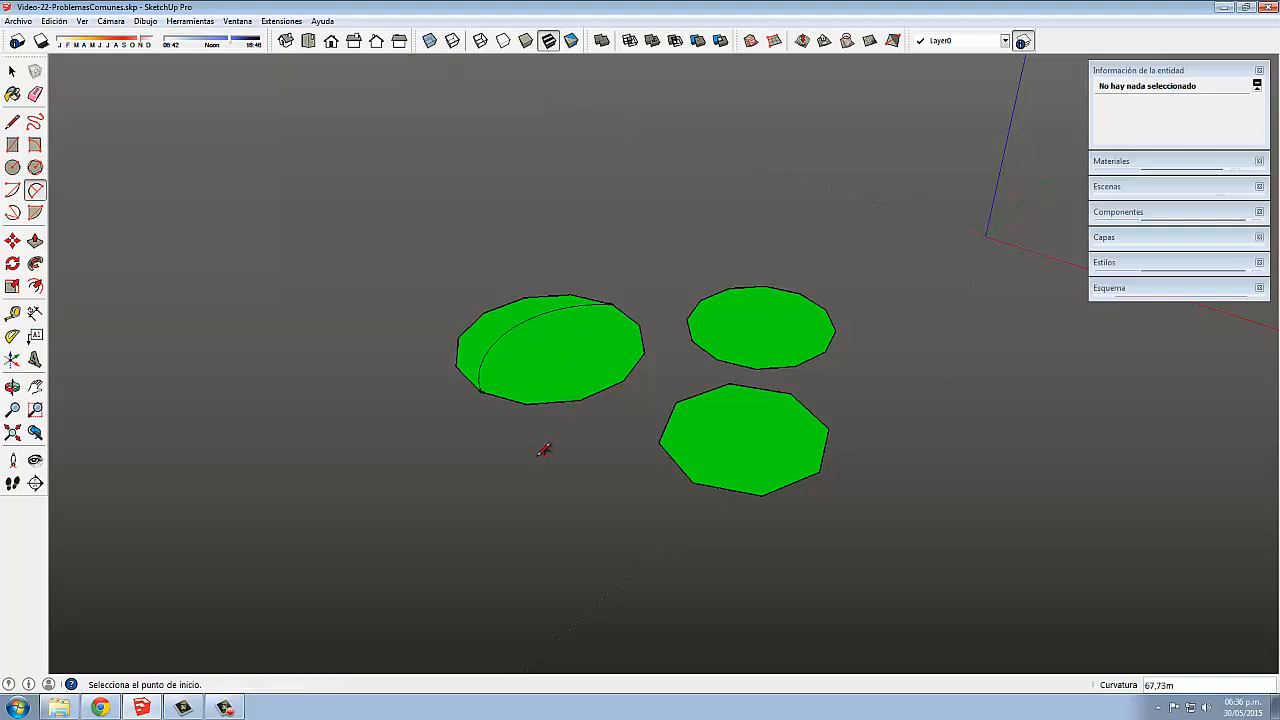
# Try 3 and 12 segments on the arc just drawn and finally set it to 8.
pyautogui.write('3s')
pyautogui.press('Return')
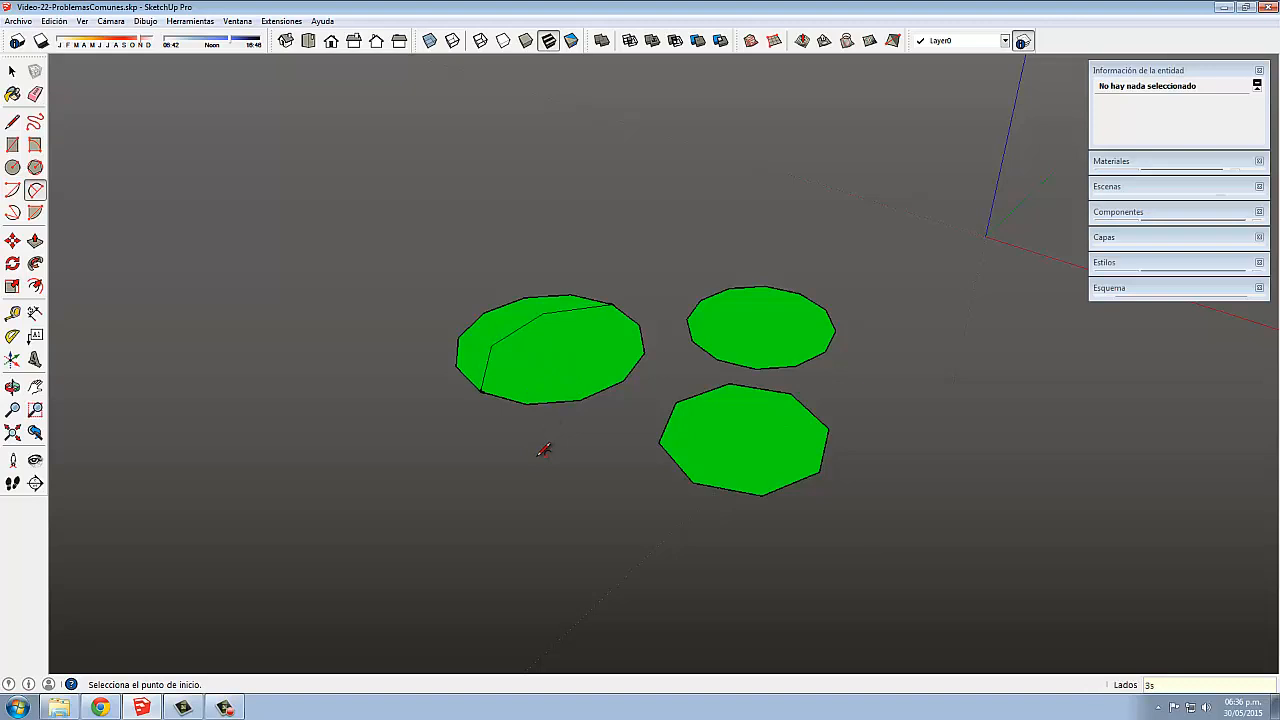
pyautogui.write('12s')
pyautogui.press('Return')
pyautogui.write('8s')
pyautogui.press('space')
# Set the radius of the arc on the first circle to 200 m in its entity properties.
pyautogui.click(513, 333)
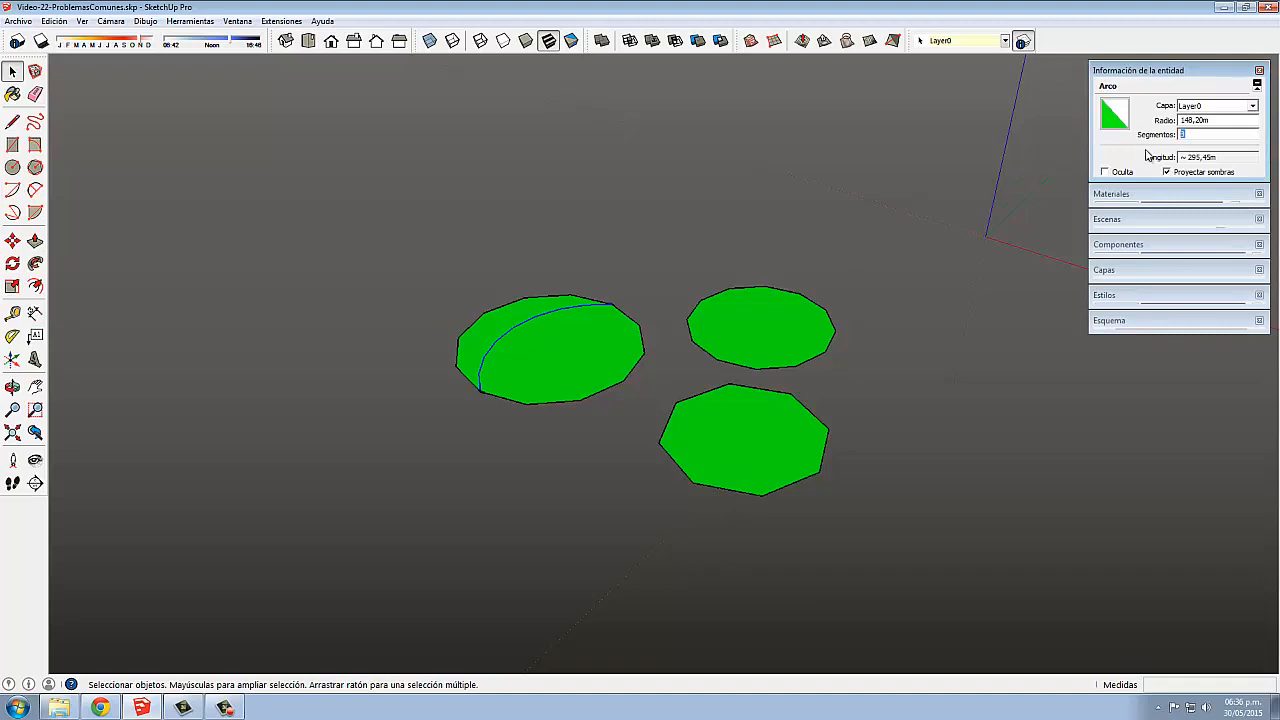
pyautogui.press('Tab')
pyautogui.write('200')
pyautogui.press('Return')
# Offset the arc on the first circle by about 54 m toward its concave side.
pyautogui.moveTo(563, 472); pyautogui.dragTo(496, 509, button='middle')
pyautogui.scroll(-2, 553, 485)
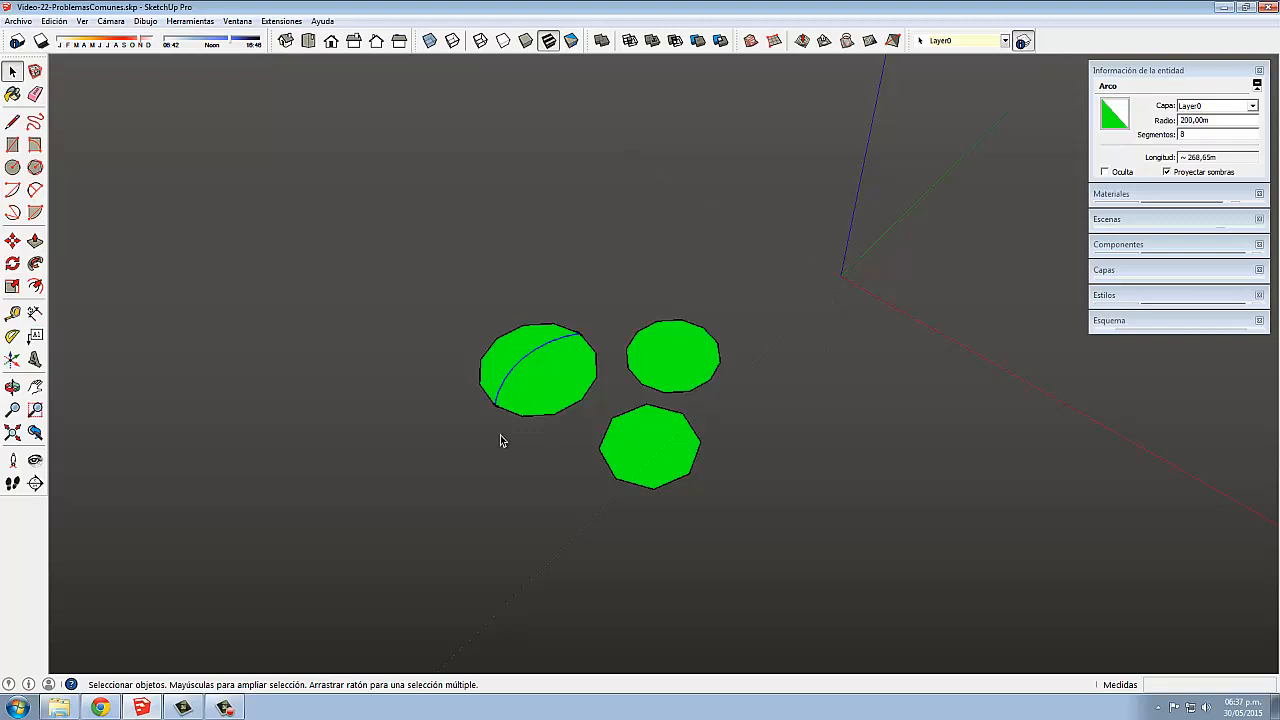
pyautogui.scroll(3, 520, 410)
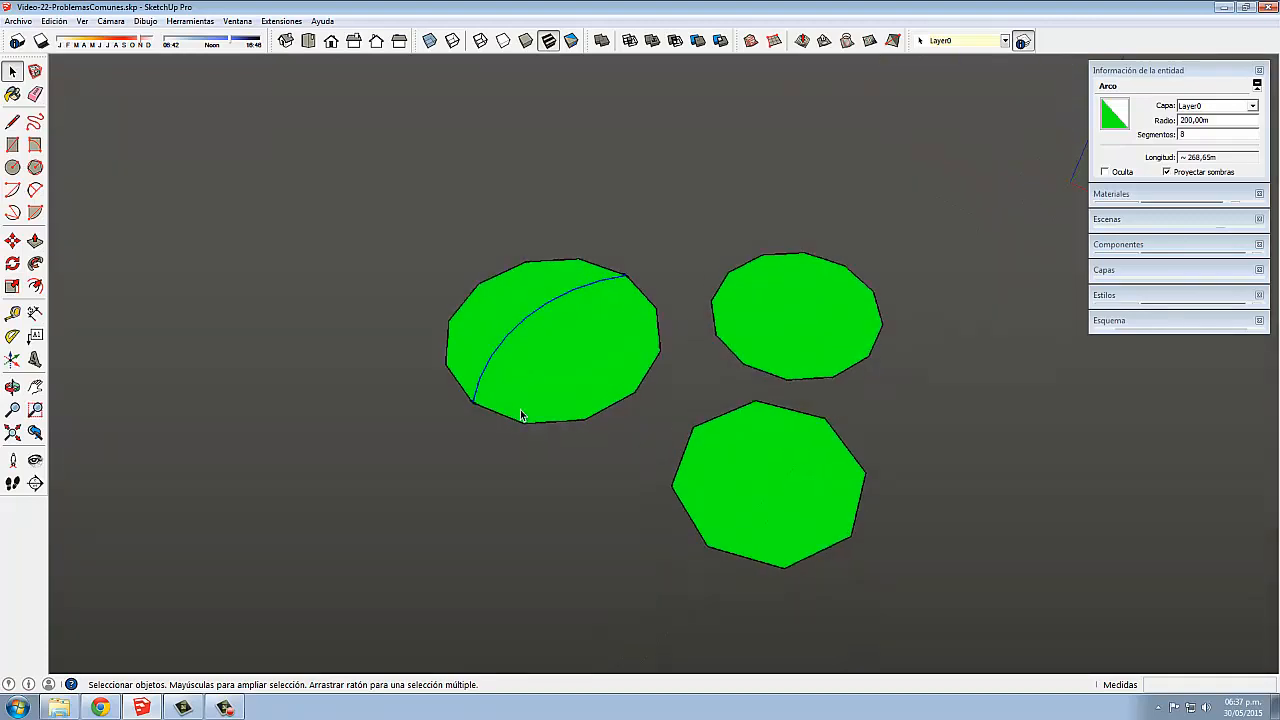
pyautogui.moveTo(544, 522); pyautogui.dragTo(542, 504, button='middle')
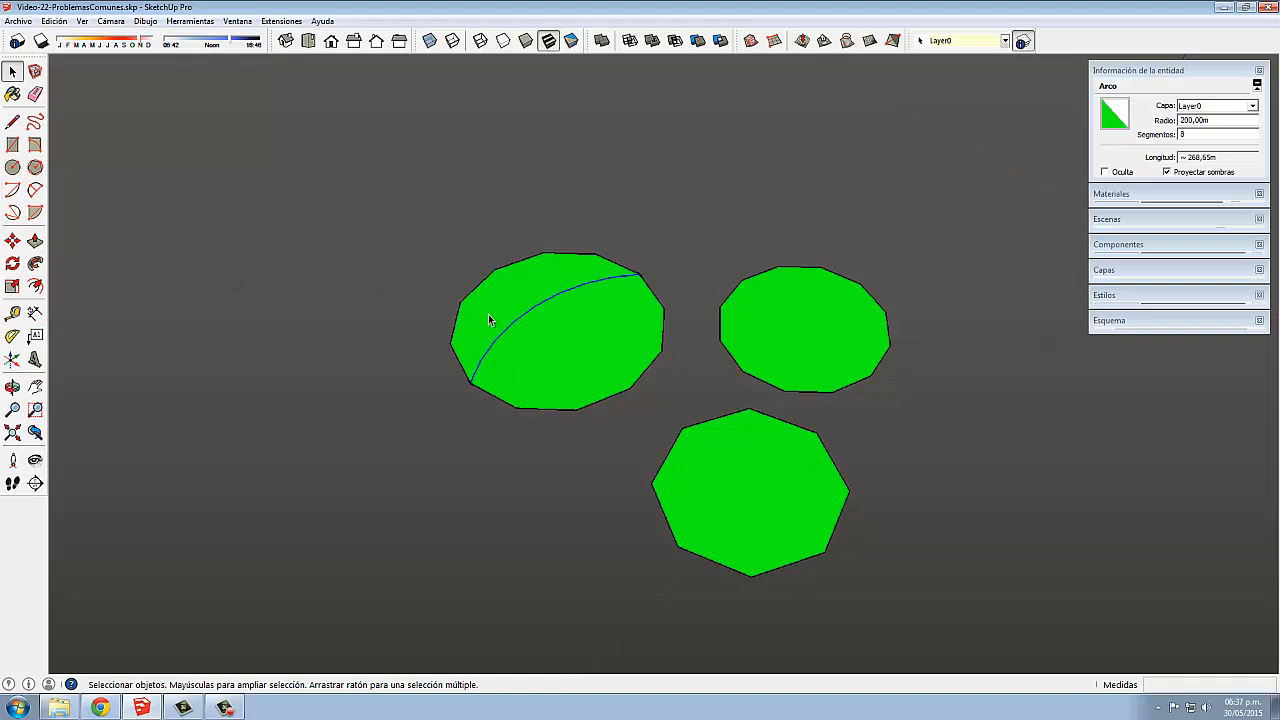
pyautogui.press('f')
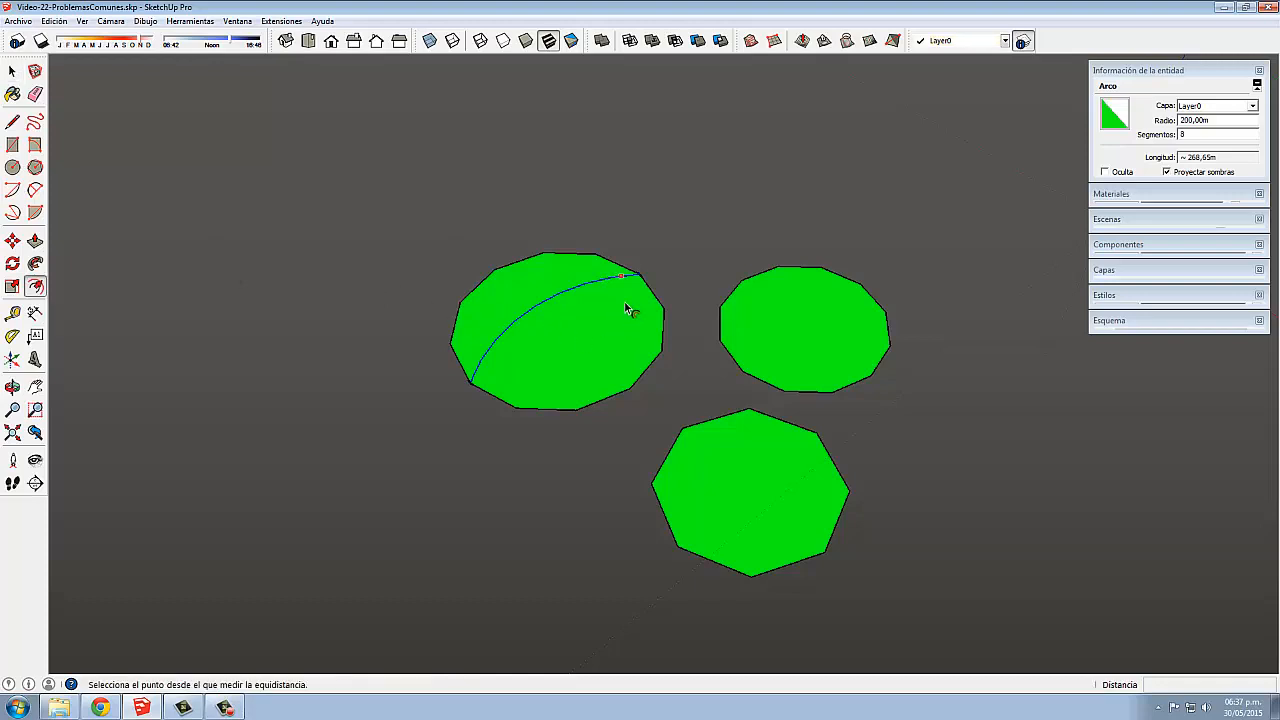
pyautogui.click(625, 306)
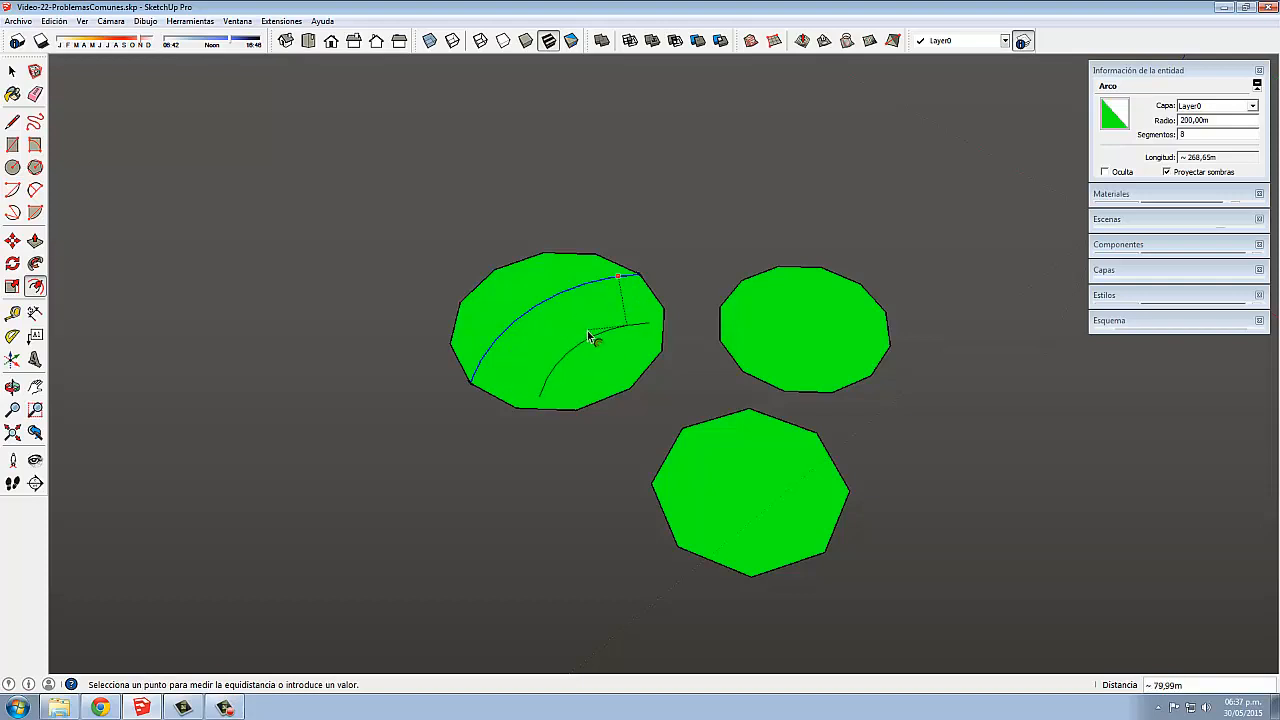
pyautogui.click(580, 342)
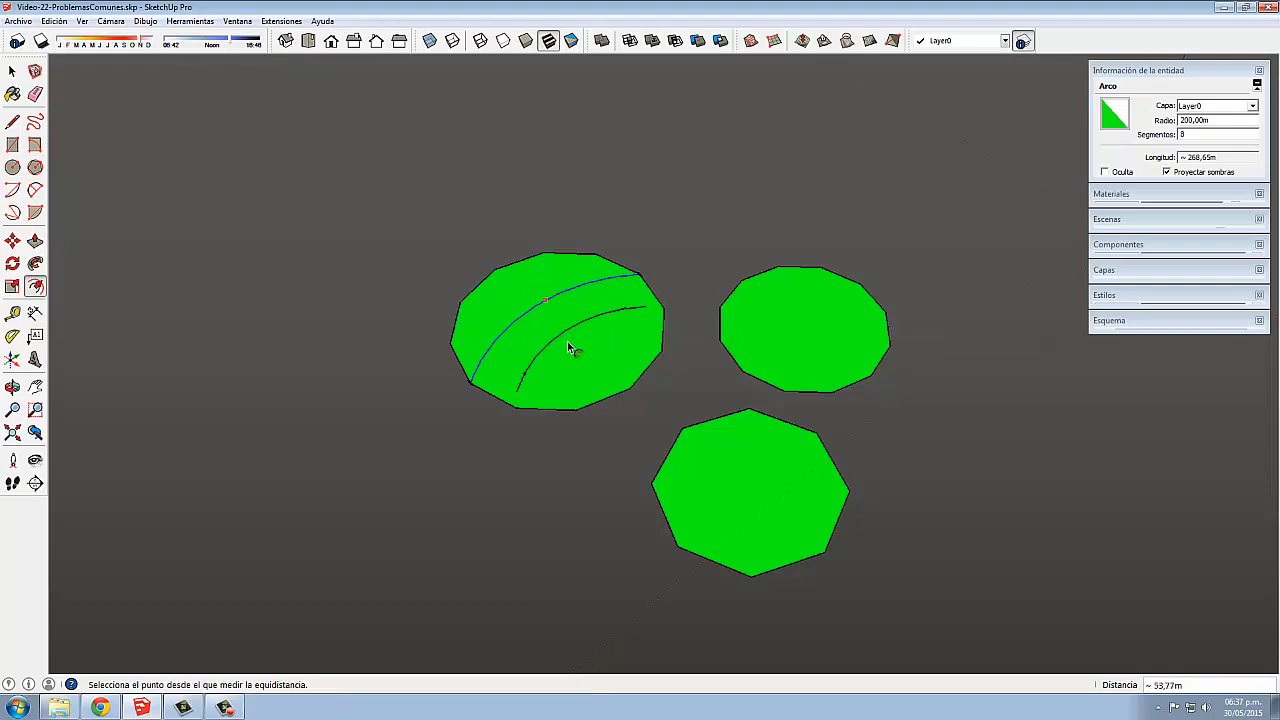
pyautogui.press('space')
# Offset the outline of the third circle's face outward by about 22 m.
pyautogui.click(800, 364)
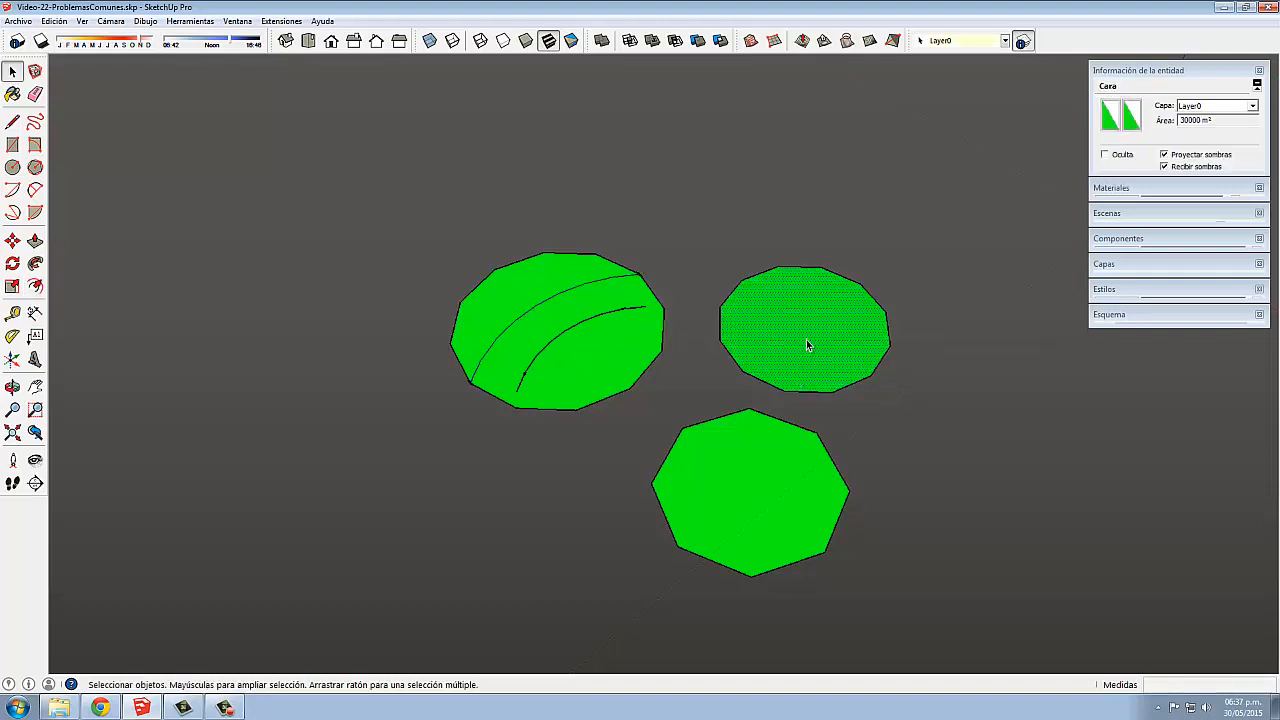
pyautogui.press('f')
pyautogui.click(812, 330)
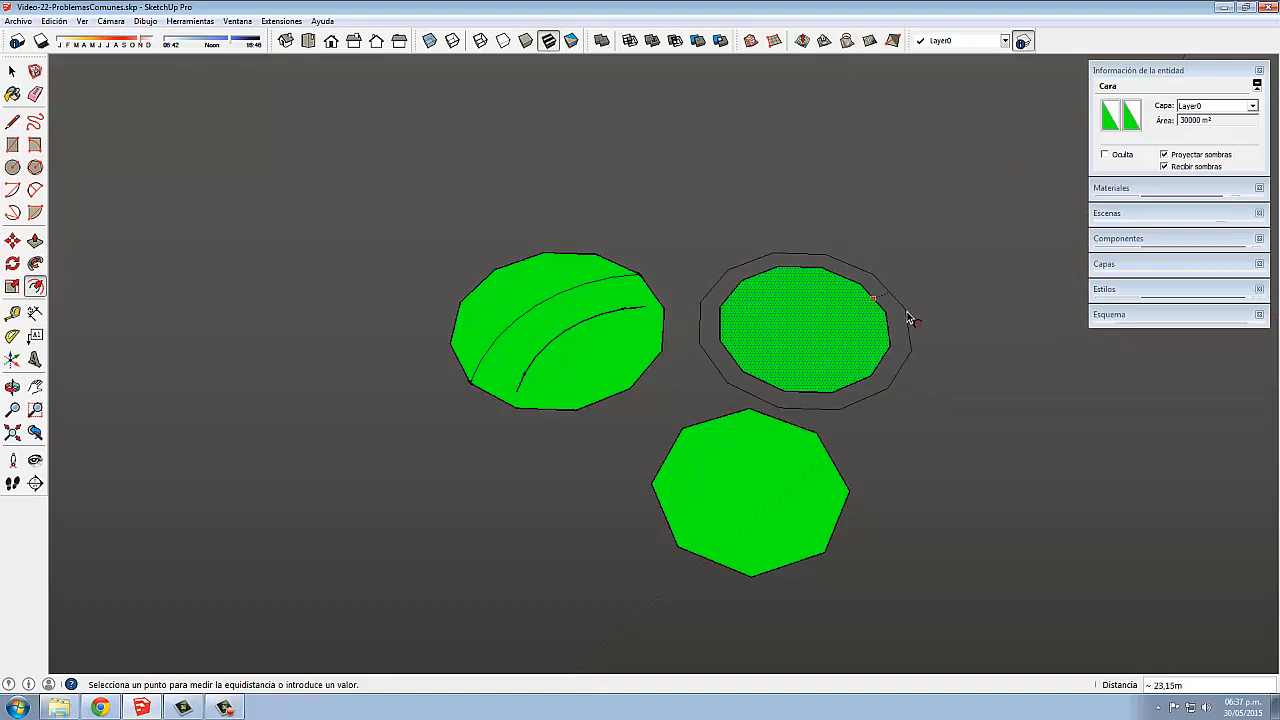
pyautogui.click(905, 311)
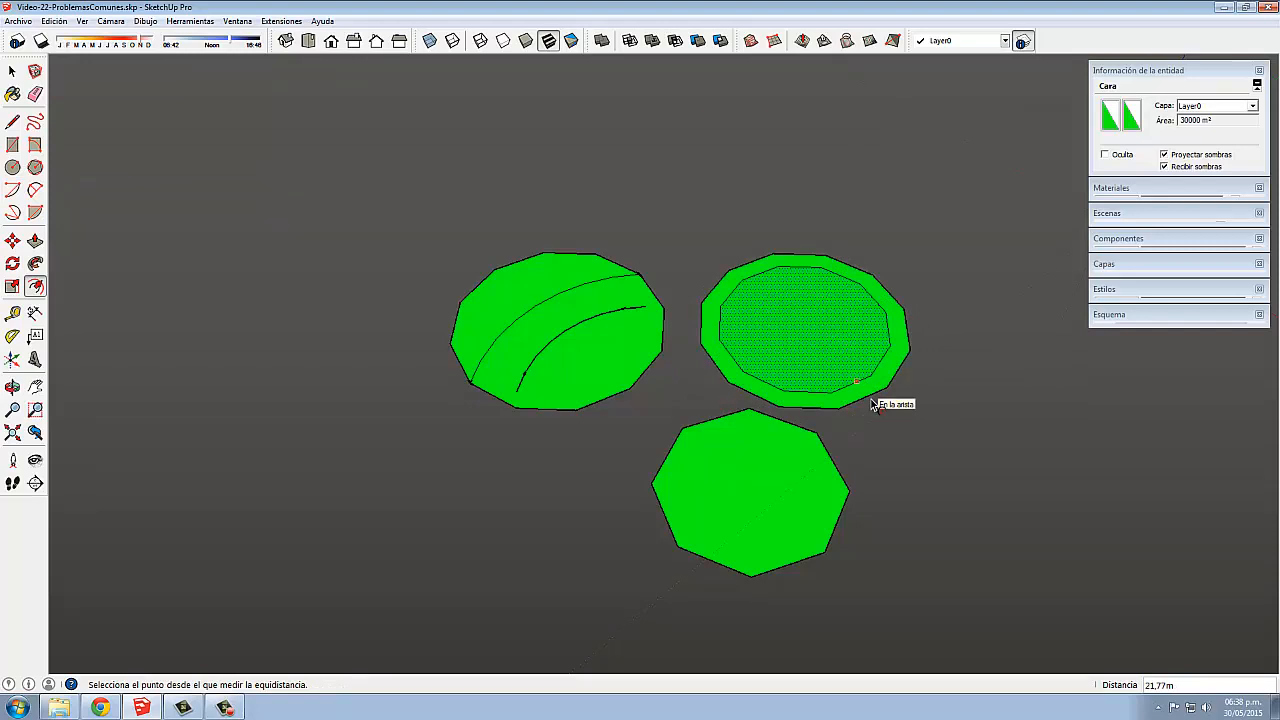
# Select the outer offset circle around the third circle and examine its radius and segment count.
pyautogui.moveTo(835, 443); pyautogui.dragTo(886, 329, button='middle')
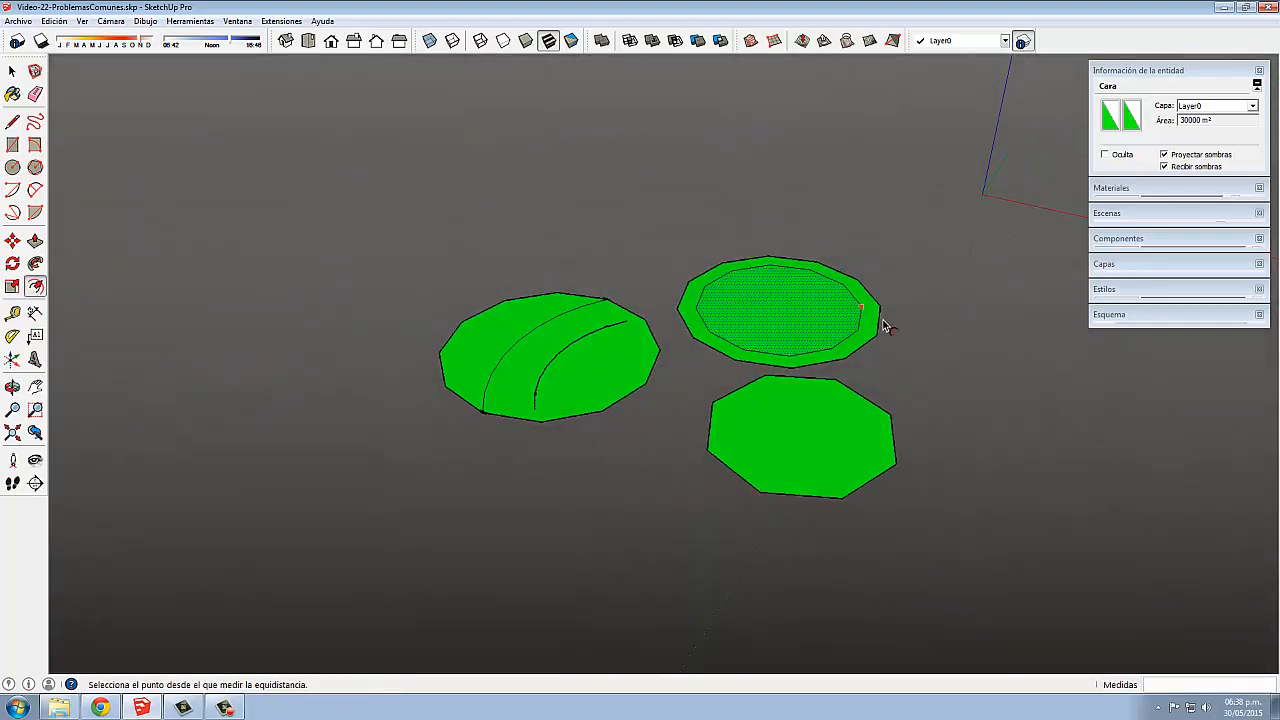
pyautogui.scroll(3, 869, 337)
pyautogui.moveTo(840, 385); pyautogui.dragTo(829, 289, button='middle')
pyautogui.press('f')
pyautogui.press('space')
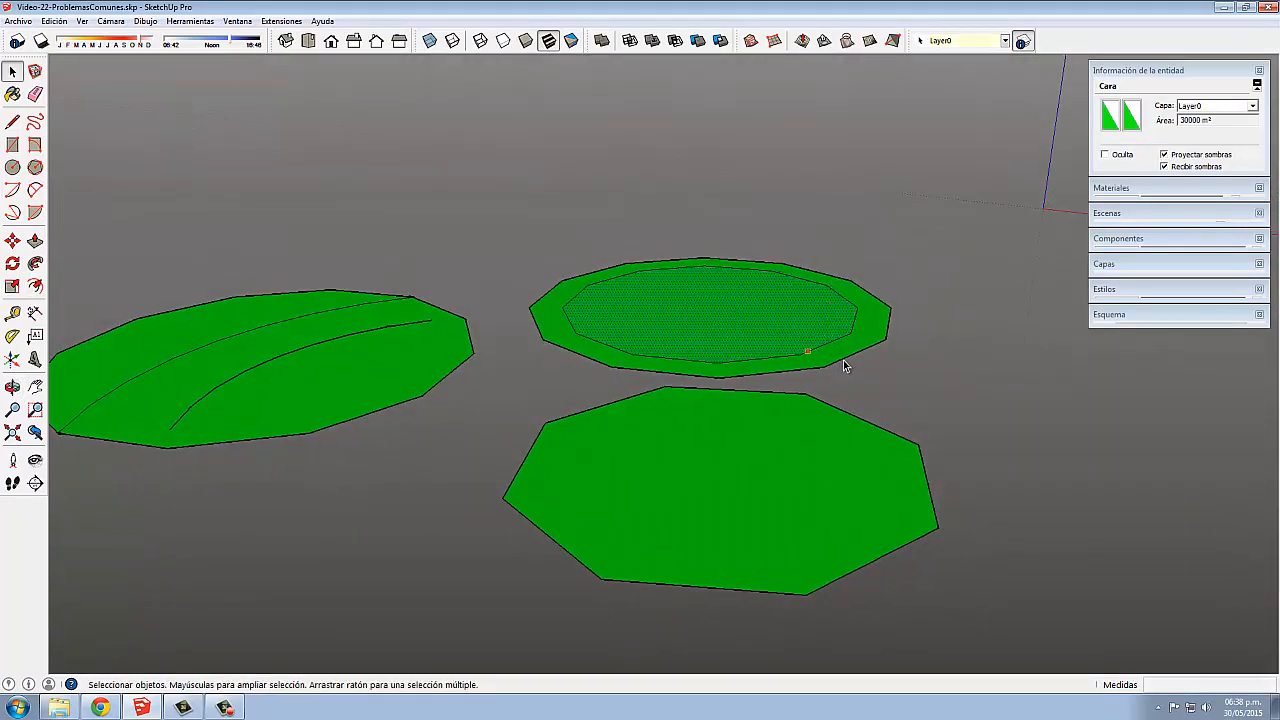
pyautogui.click(843, 361)
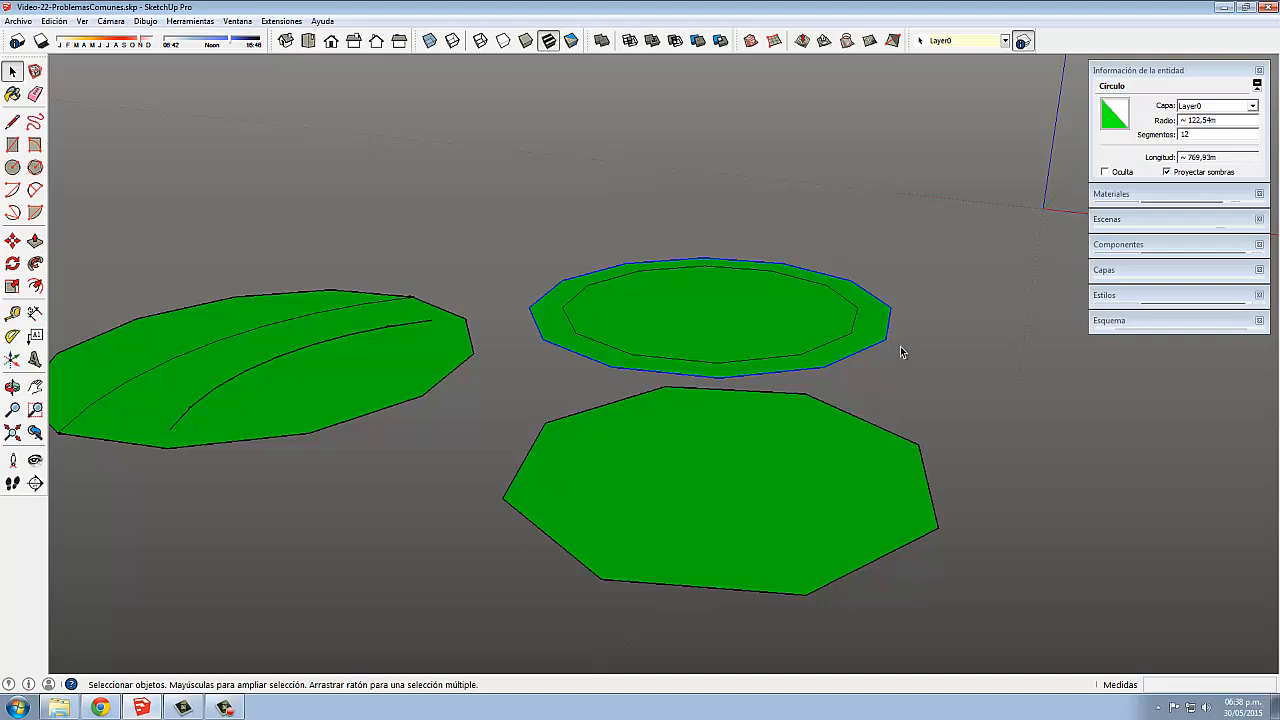
# Move the selected outer circle straight down by about 11 m to form a sloped rim around the third circle.
pyautogui.press('m')
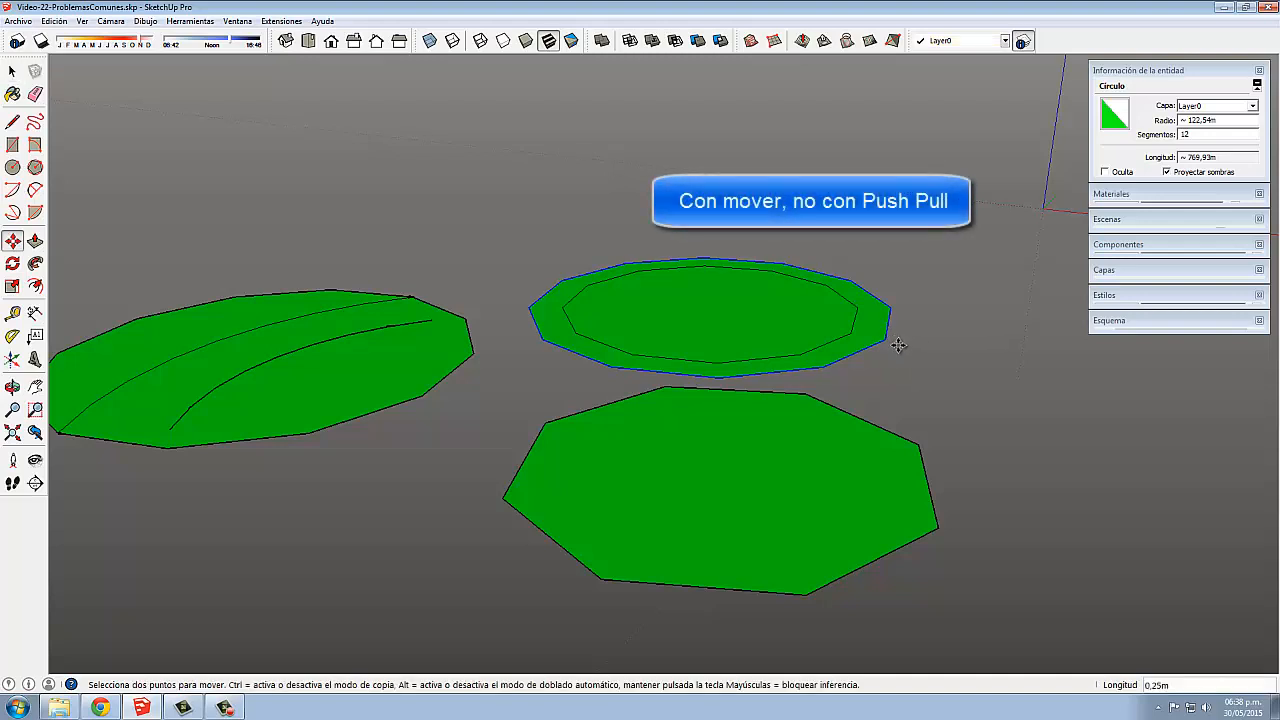
pyautogui.moveTo(903, 357)
pyautogui.mouseDown(button='middle')
pyautogui.moveTo(842, 238)
pyautogui.moveTo(894, 337)
pyautogui.mouseUp(button='middle')
pyautogui.click(894, 337)
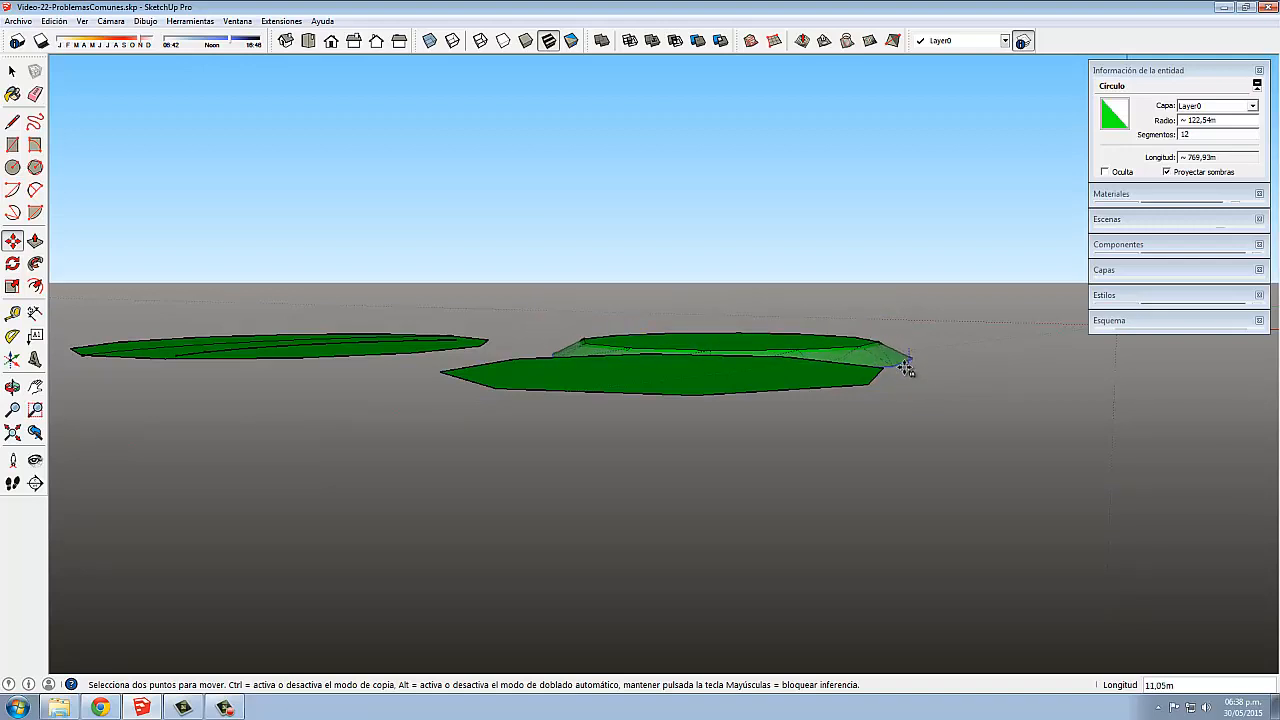
pyautogui.click(905, 368)
pyautogui.moveTo(906, 366); pyautogui.dragTo(816, 445, button='middle')
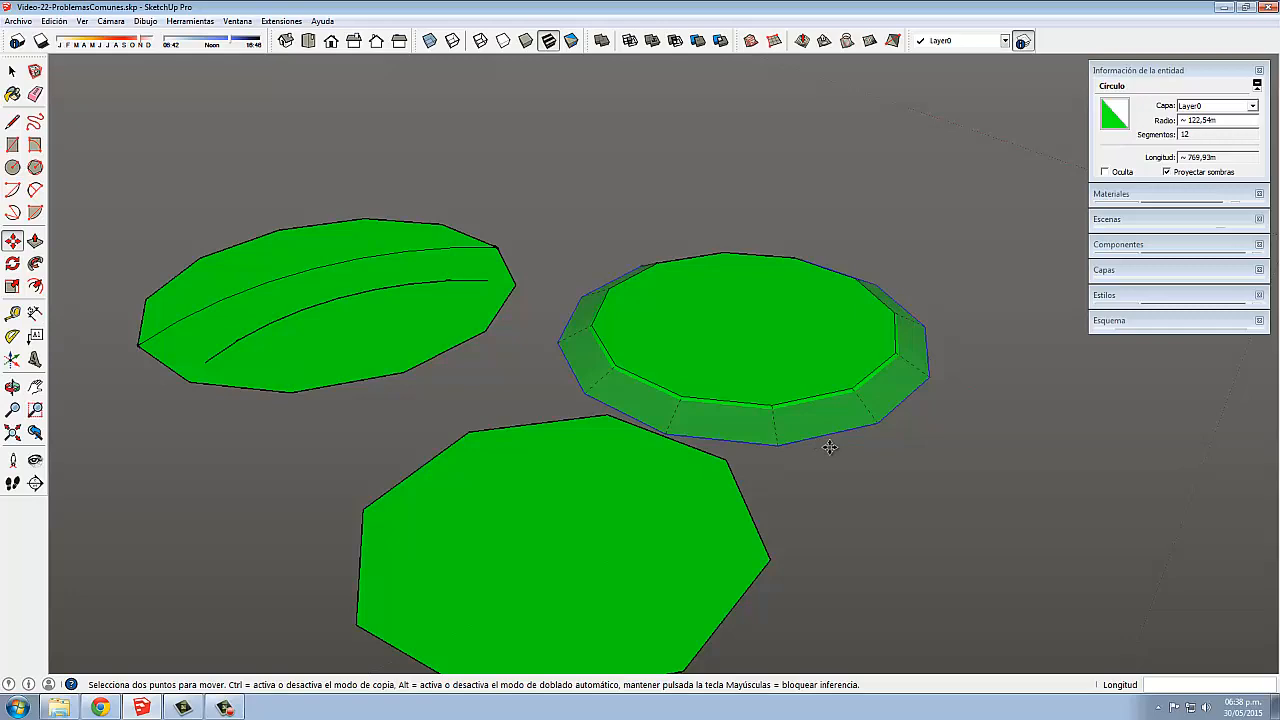
pyautogui.scroll(-3, 829, 447)
pyautogui.moveTo(829, 447); pyautogui.dragTo(877, 426, button='middle')
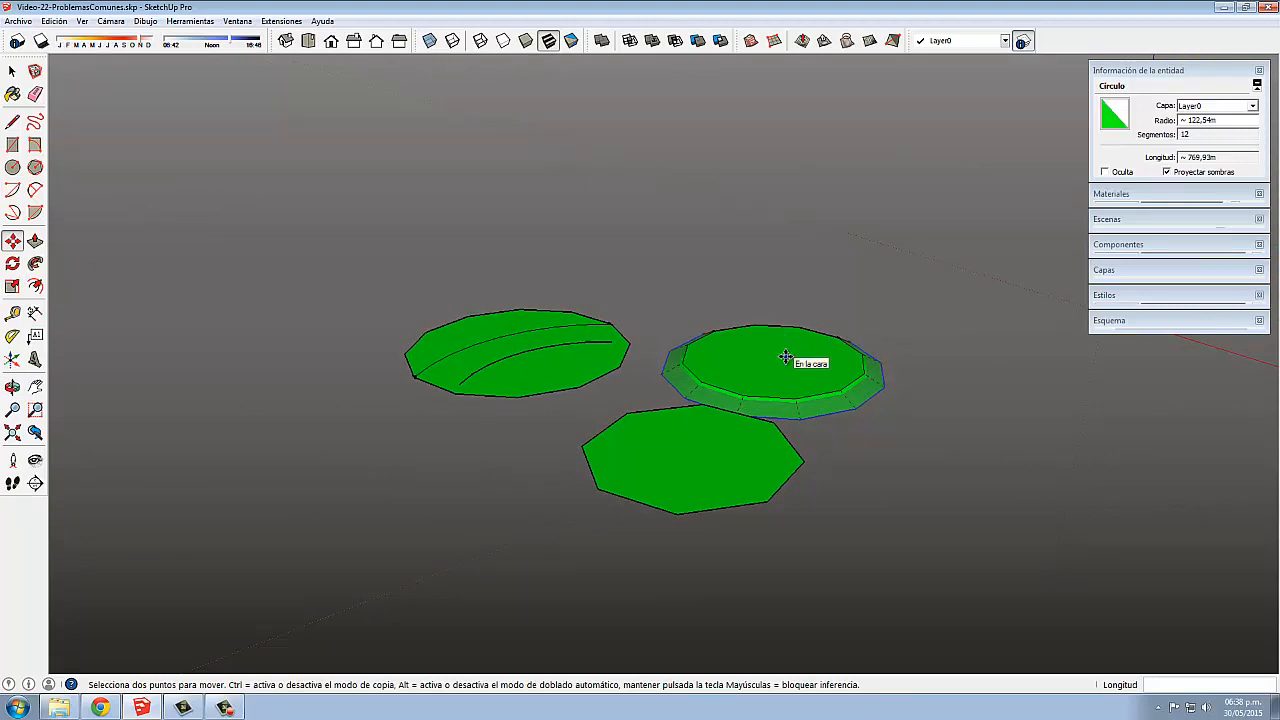
pyautogui.press('f')
pyautogui.click(804, 362)
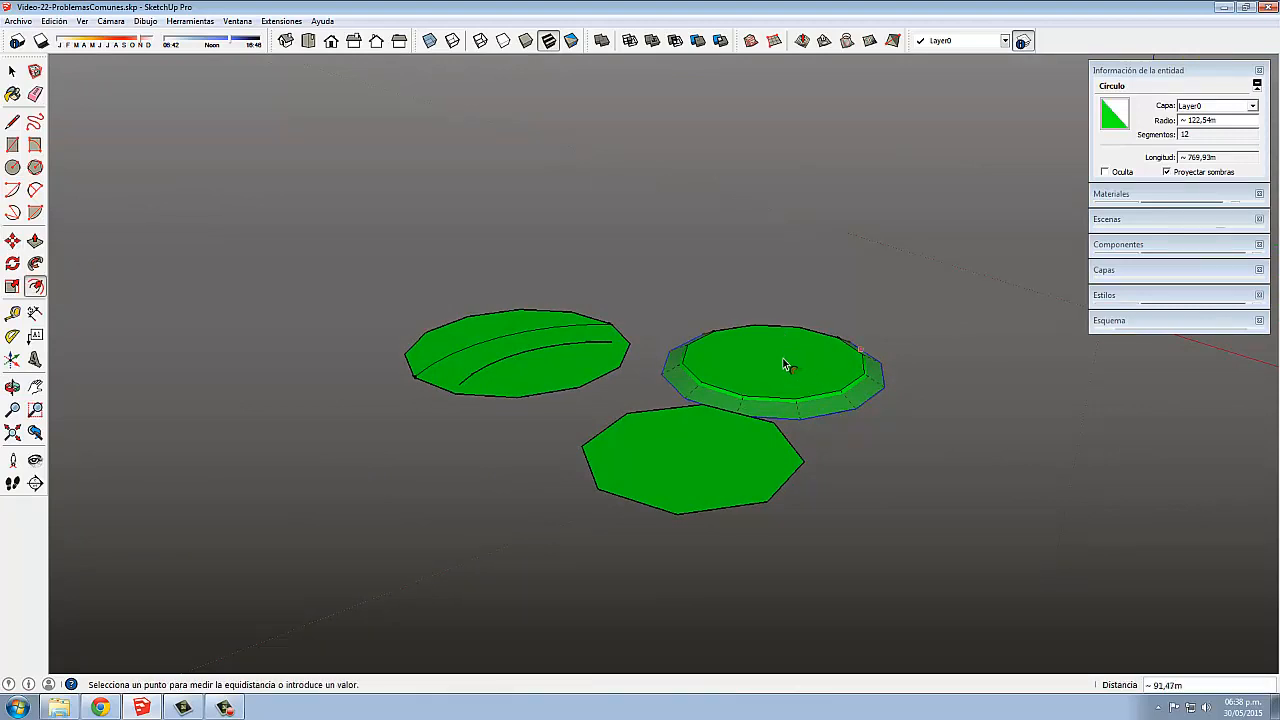
pyautogui.click(804, 362)
pyautogui.press('space')
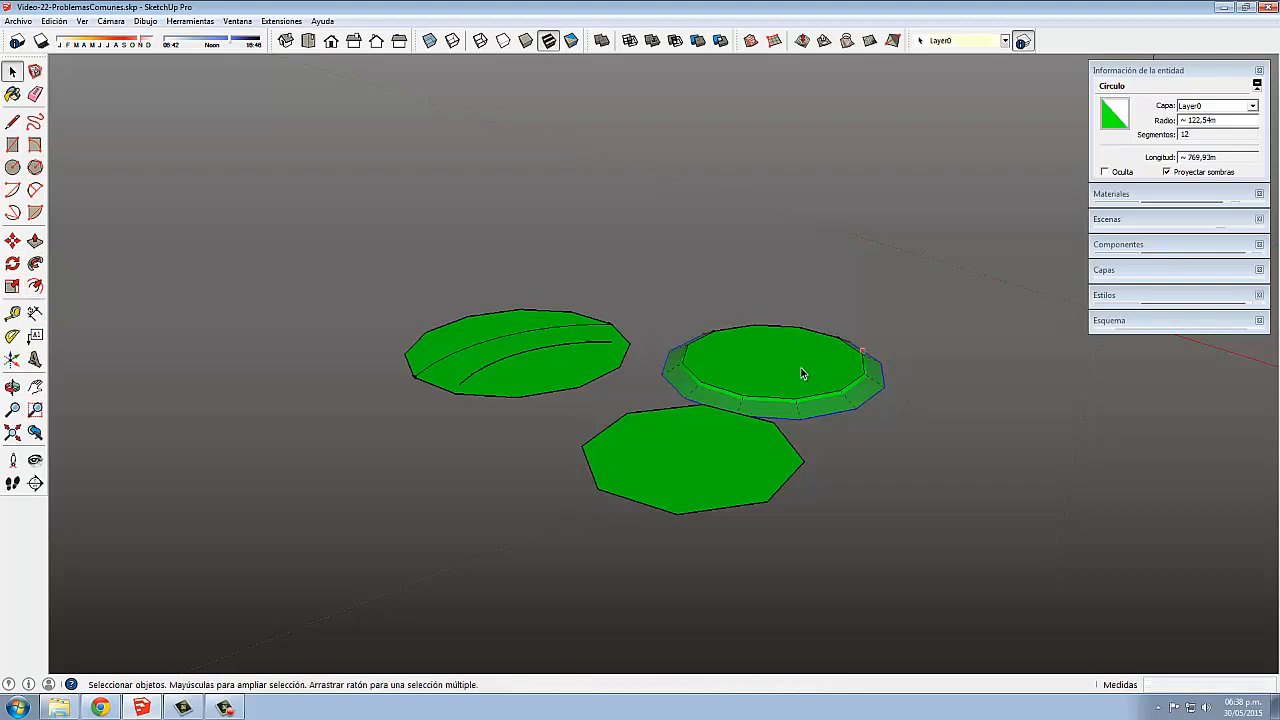
# Offset the top face of the rimmed solid inward to create an inner circle with a radius of about 61 m.
pyautogui.click(801, 368)
pyautogui.press('f')
pyautogui.click(802, 368)
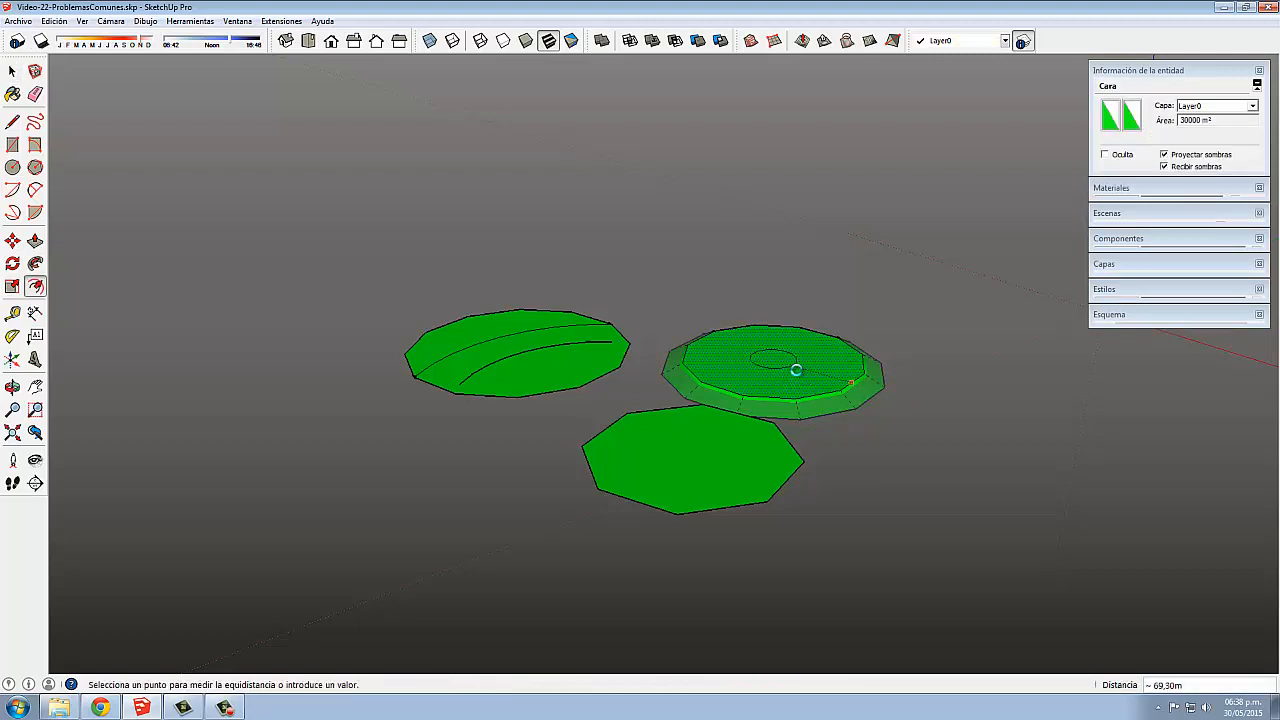
pyautogui.click(826, 375)
pyautogui.moveTo(826, 375); pyautogui.dragTo(772, 348, button='middle')
pyautogui.scroll(2, 772, 348)
# Select the inner offset circle and move it straight up by about 18 m to form a truncated dome.
pyautogui.press('space')
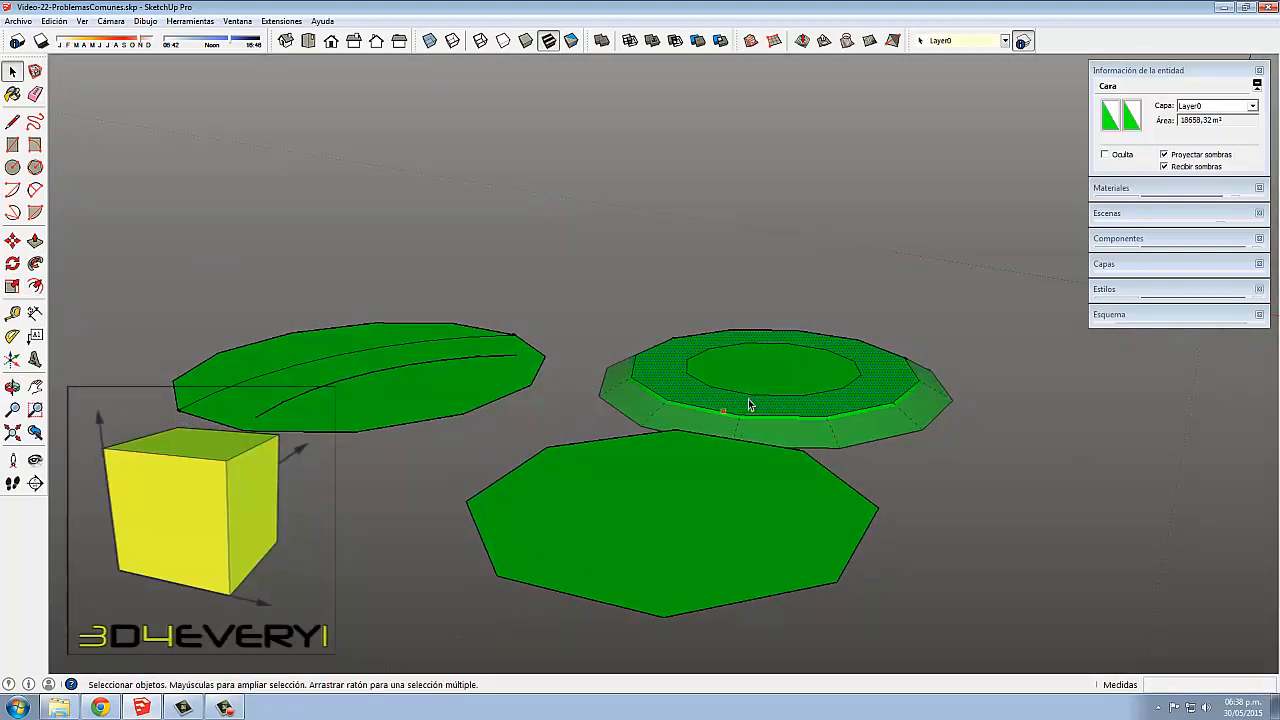
pyautogui.click(754, 400)
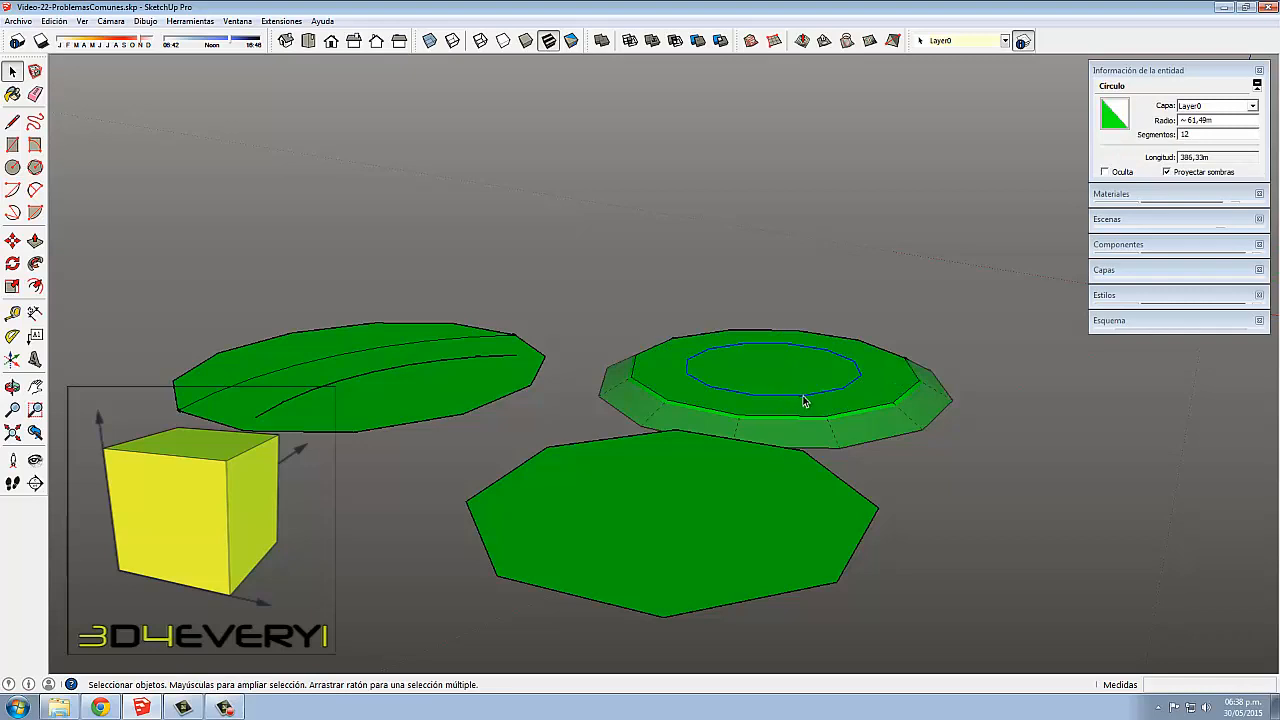
pyautogui.press('m')
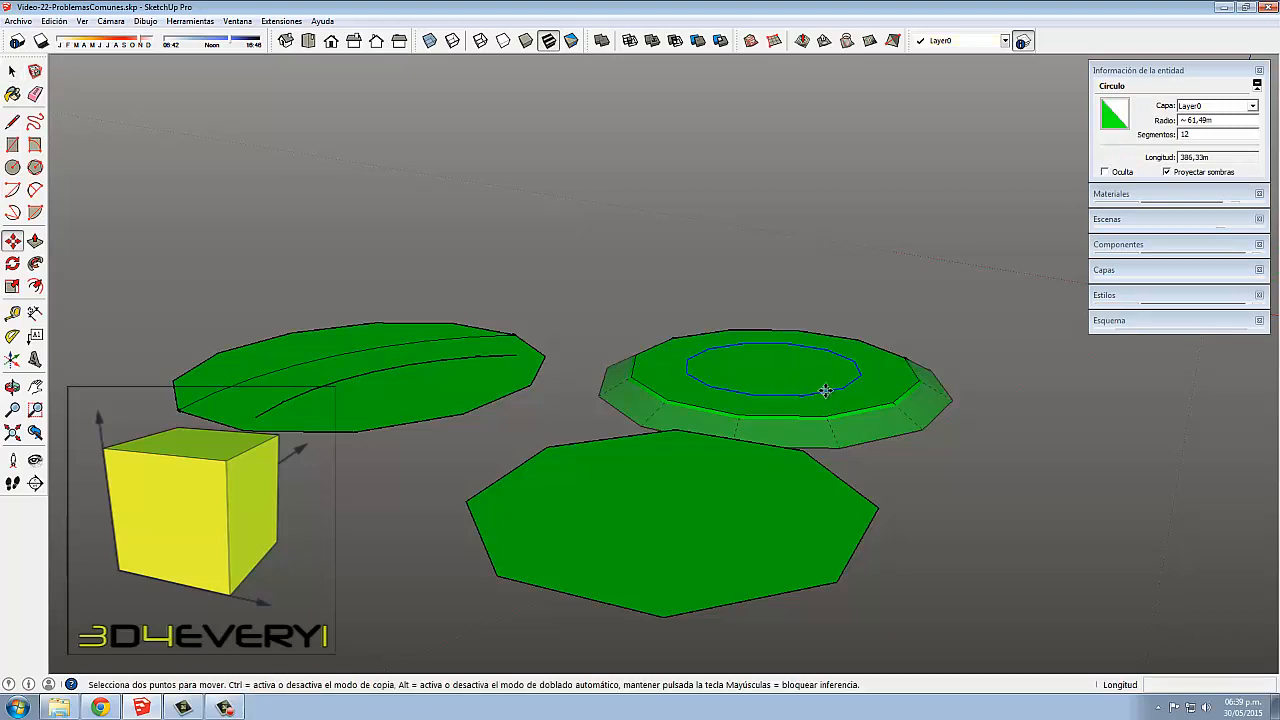
pyautogui.click(844, 389)
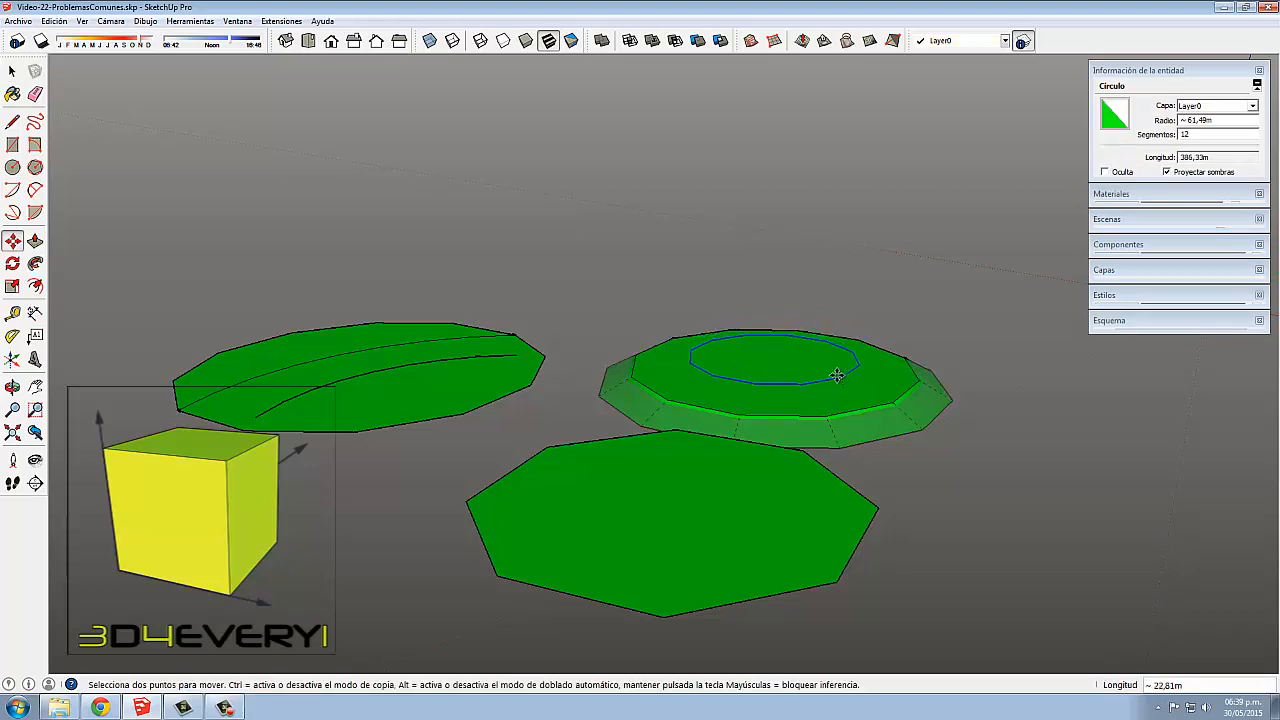
pyautogui.moveTo(823, 386); pyautogui.dragTo(877, 406, button='middle')
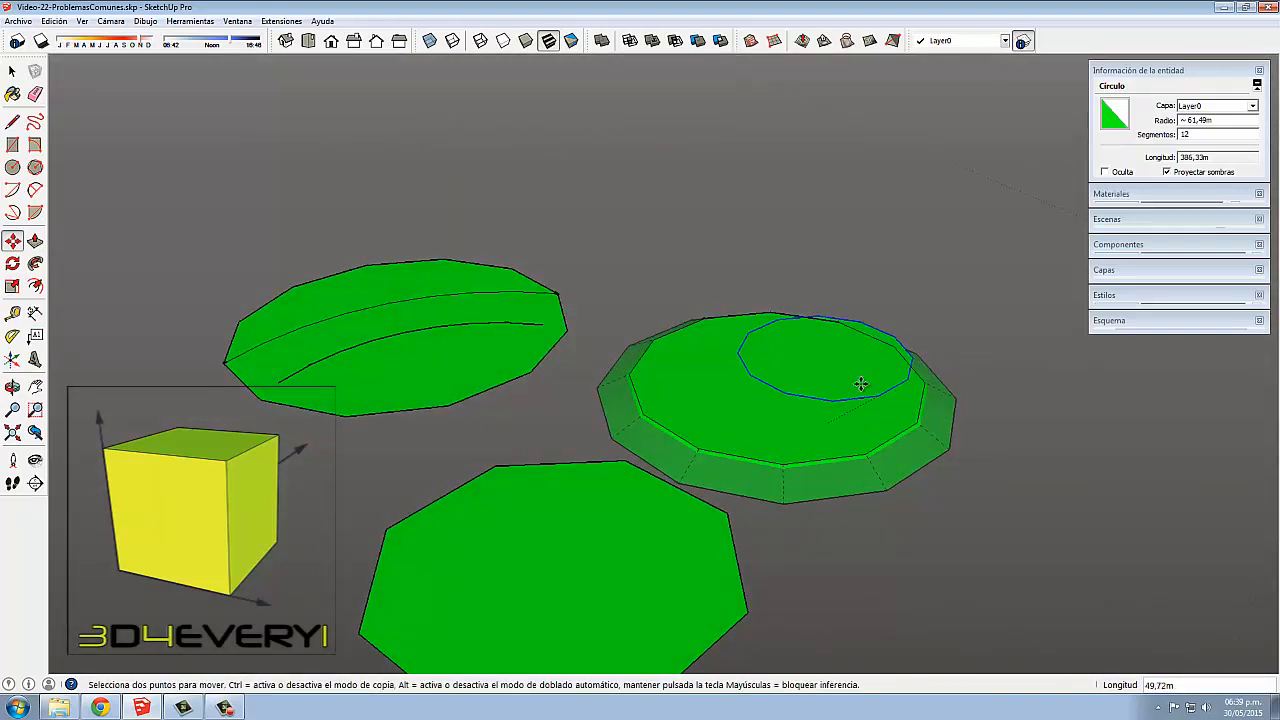
pyautogui.moveTo(760, 420); pyautogui.dragTo(810, 420, button='middle')
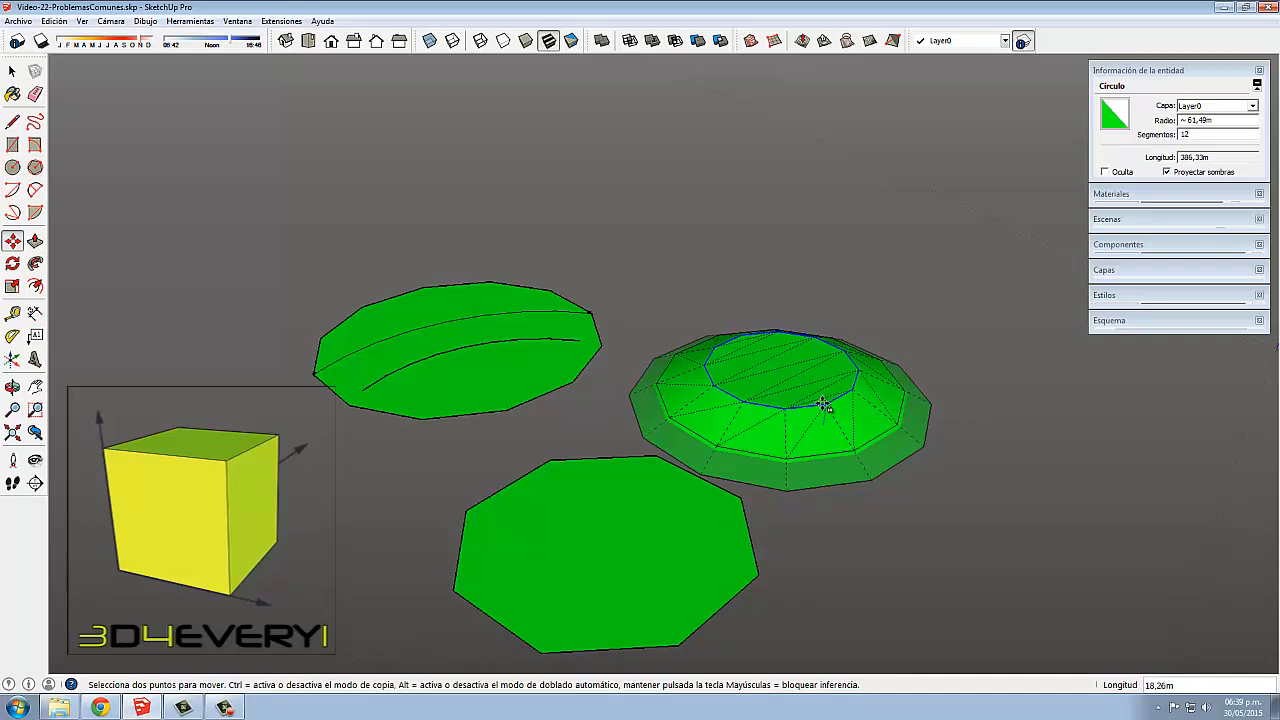
pyautogui.click(822, 404)
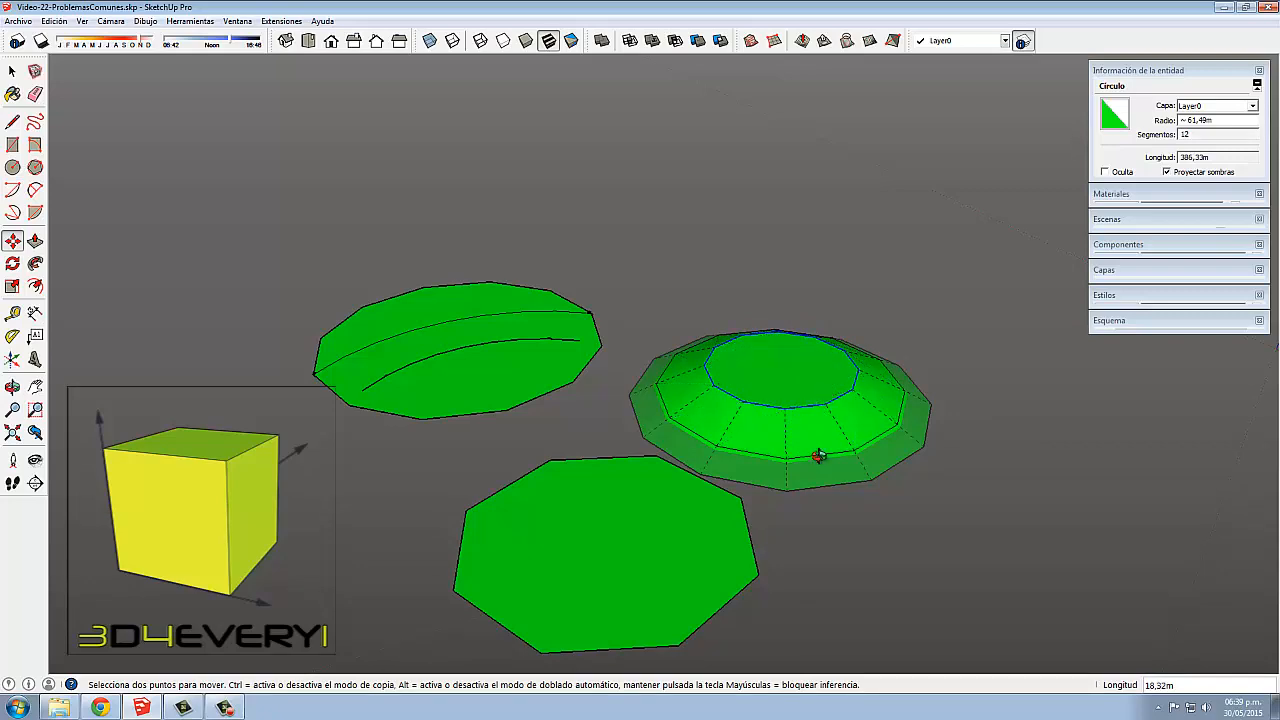
# Examine the sloped faces between the concentric circles of the truncated dome from several angles.
pyautogui.moveTo(820, 451); pyautogui.dragTo(838, 579, button='middle')
pyautogui.scroll(3, 777, 449)
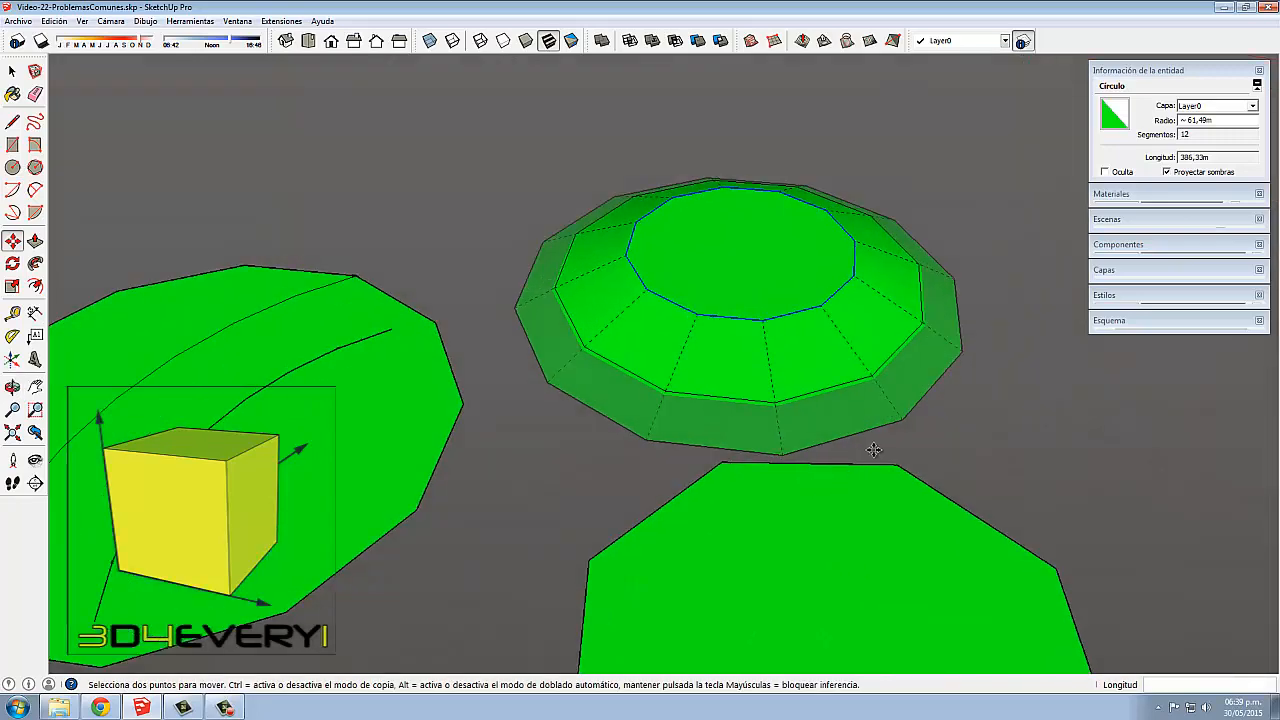
pyautogui.moveTo(777, 449); pyautogui.dragTo(620, 402, button='middle')
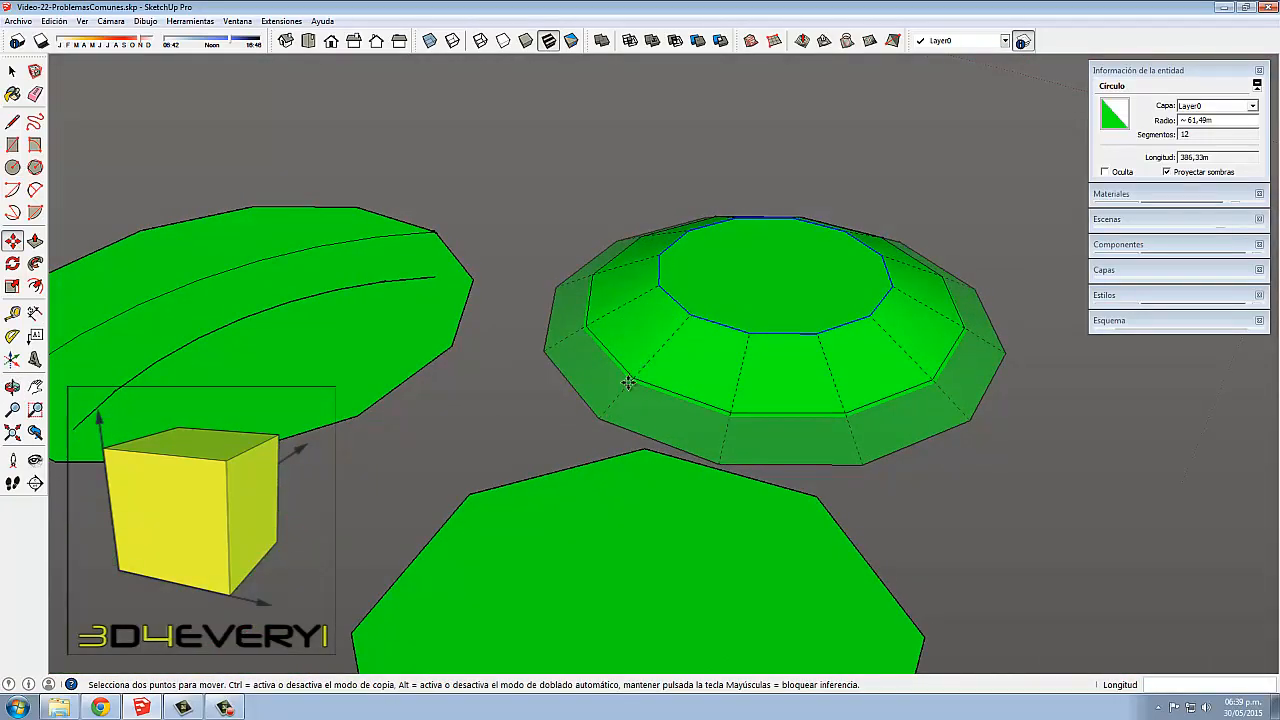
pyautogui.moveTo(780, 440); pyautogui.dragTo(726, 360, button='middle')
pyautogui.scroll(-2, 719, 319)
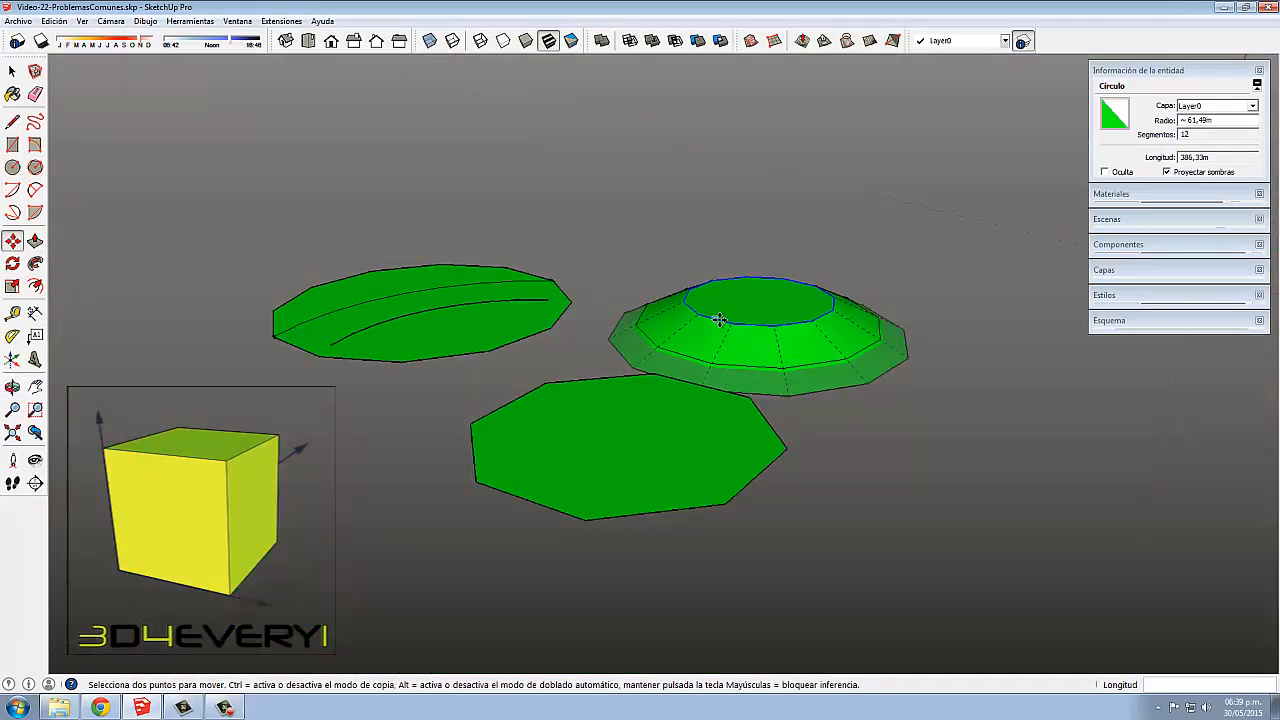
pyautogui.scroll(-3, 719, 319)
pyautogui.moveTo(823, 392); pyautogui.dragTo(758, 420, button='middle')
pyautogui.scroll(-2, 758, 418)
# Select all three circular shapes and delete them from the model.
pyautogui.press('space')
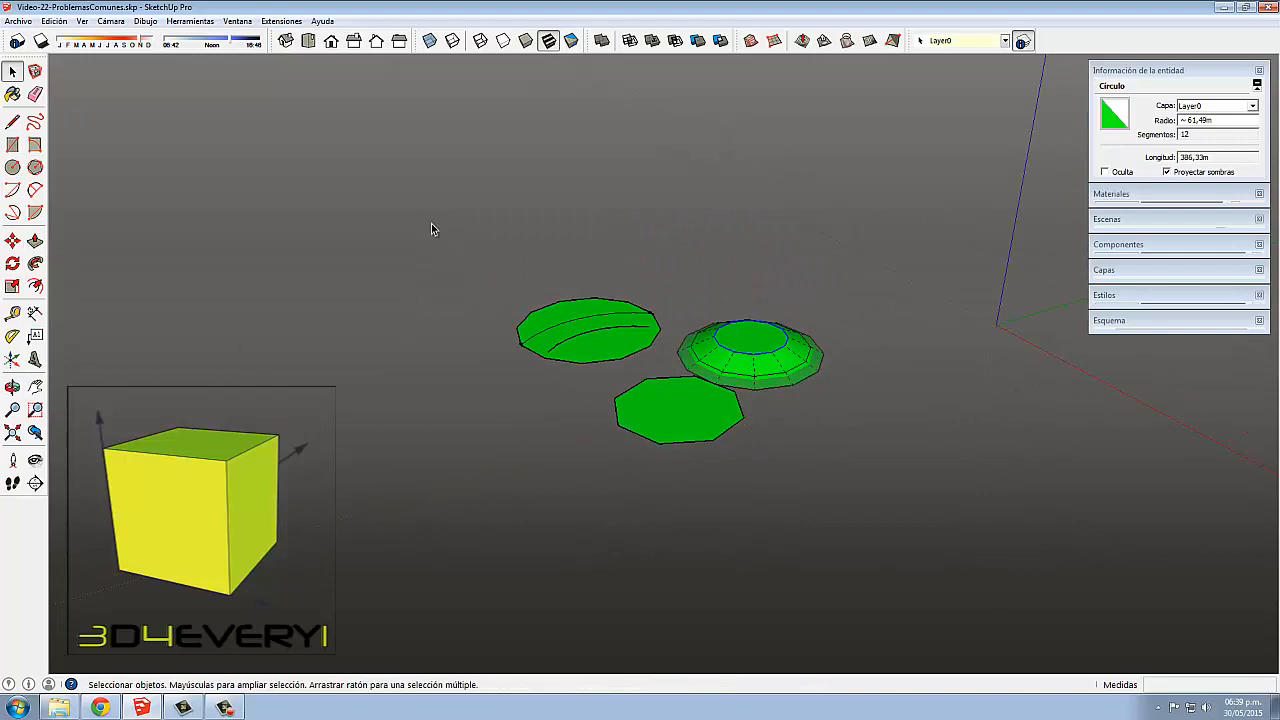
pyautogui.moveTo(431, 229); pyautogui.dragTo(937, 519)
pyautogui.press('Delete')
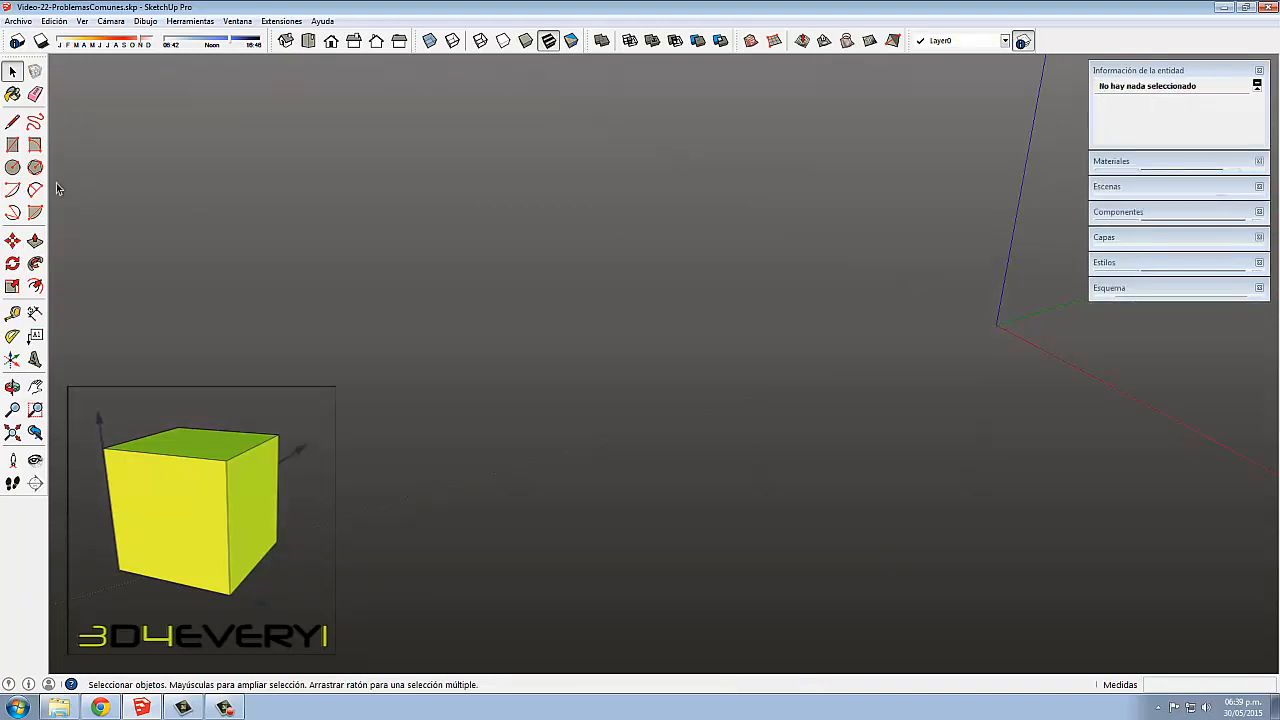
# Draw a rectangle about 323 by 689 m on the ground and extrude it about 233 m upward into a box.
pyautogui.click(12, 144)
pyautogui.click(502, 327)
pyautogui.click(932, 310)
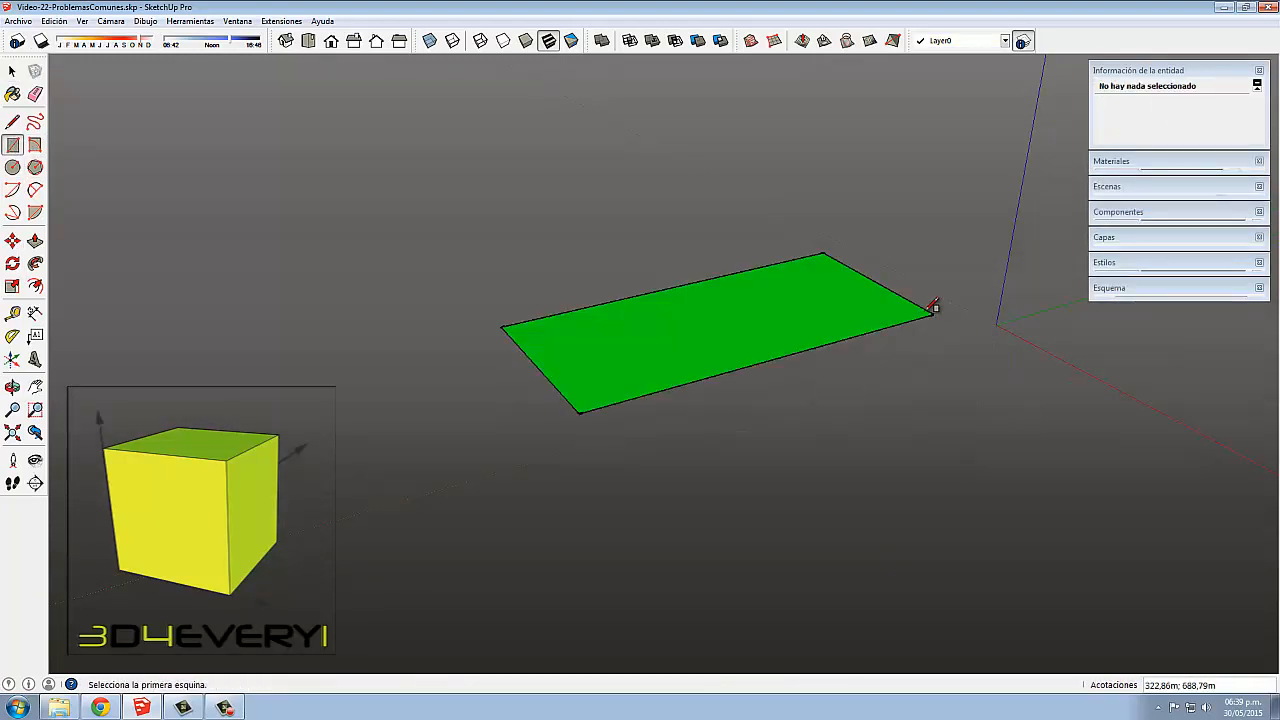
pyautogui.moveTo(691, 360); pyautogui.dragTo(757, 346, button='middle')
pyautogui.press('p')
pyautogui.click(671, 349)
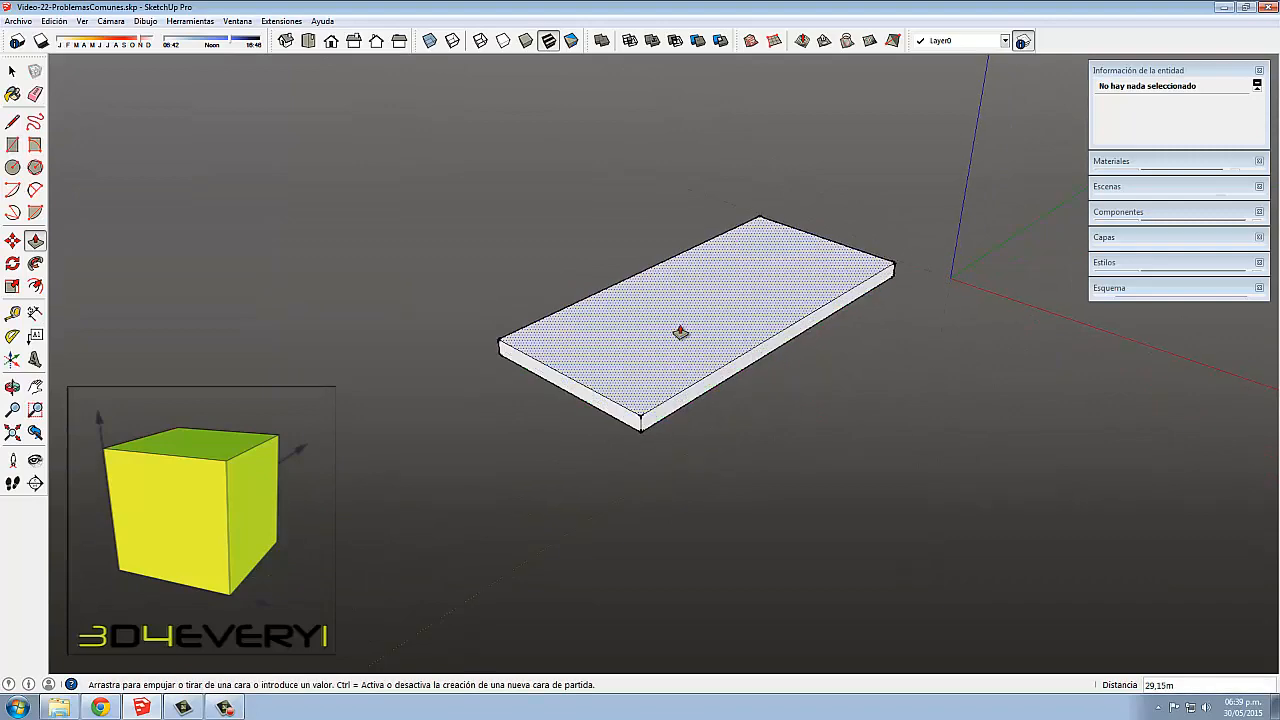
pyautogui.click(680, 229)
# Draw a lengthwise centre line across the box's top face between the midpoints of its two short edges.
pyautogui.moveTo(726, 443); pyautogui.dragTo(726, 457, button='middle')
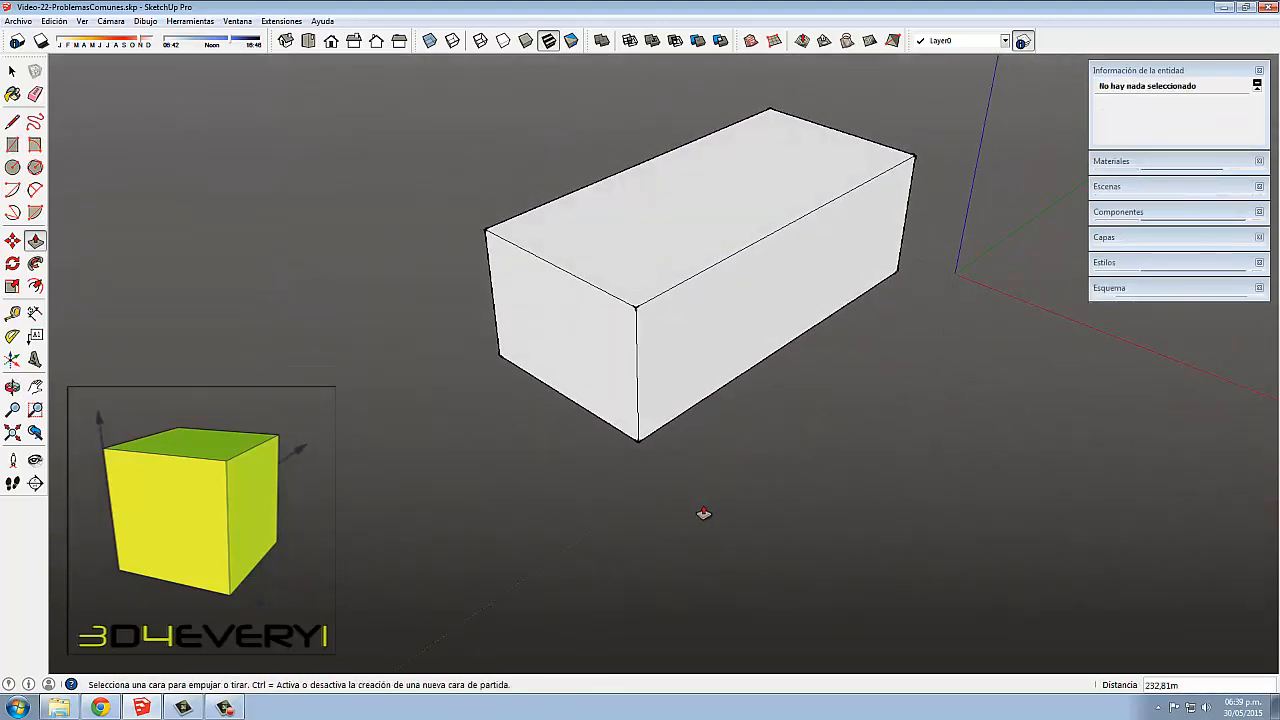
pyautogui.moveTo(703, 513); pyautogui.dragTo(677, 469, button='middle')
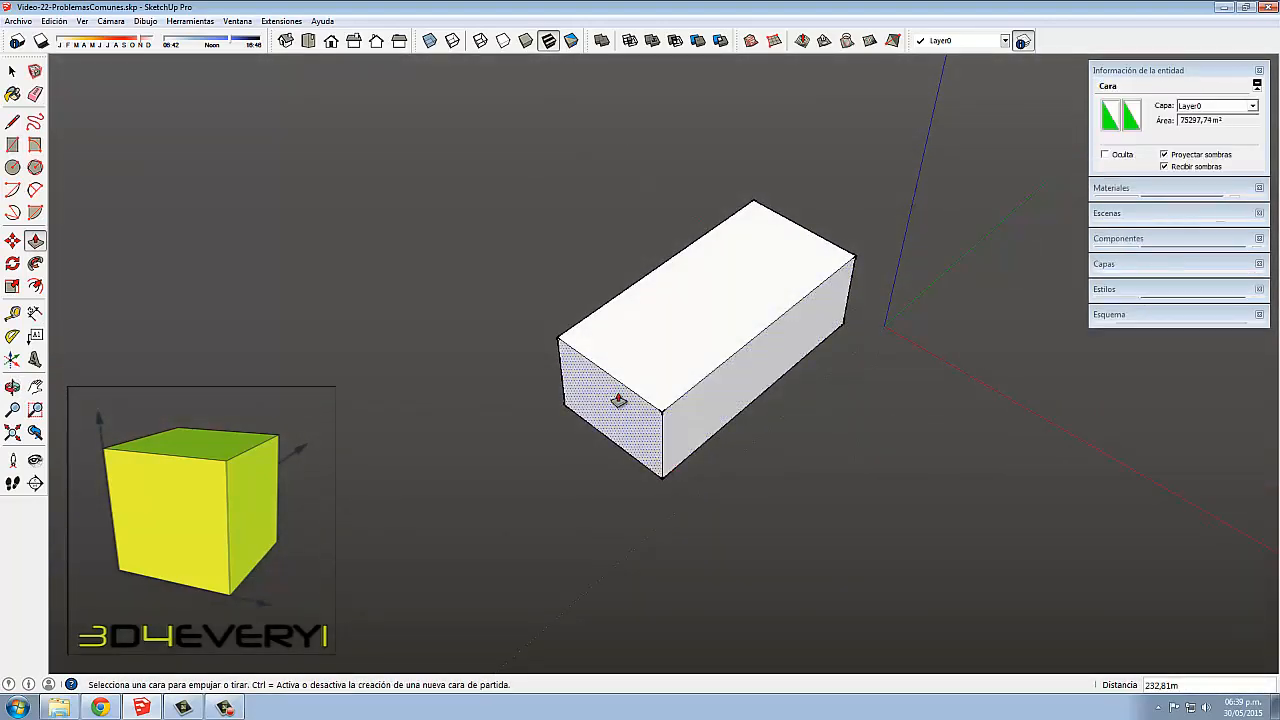
pyautogui.press('l')
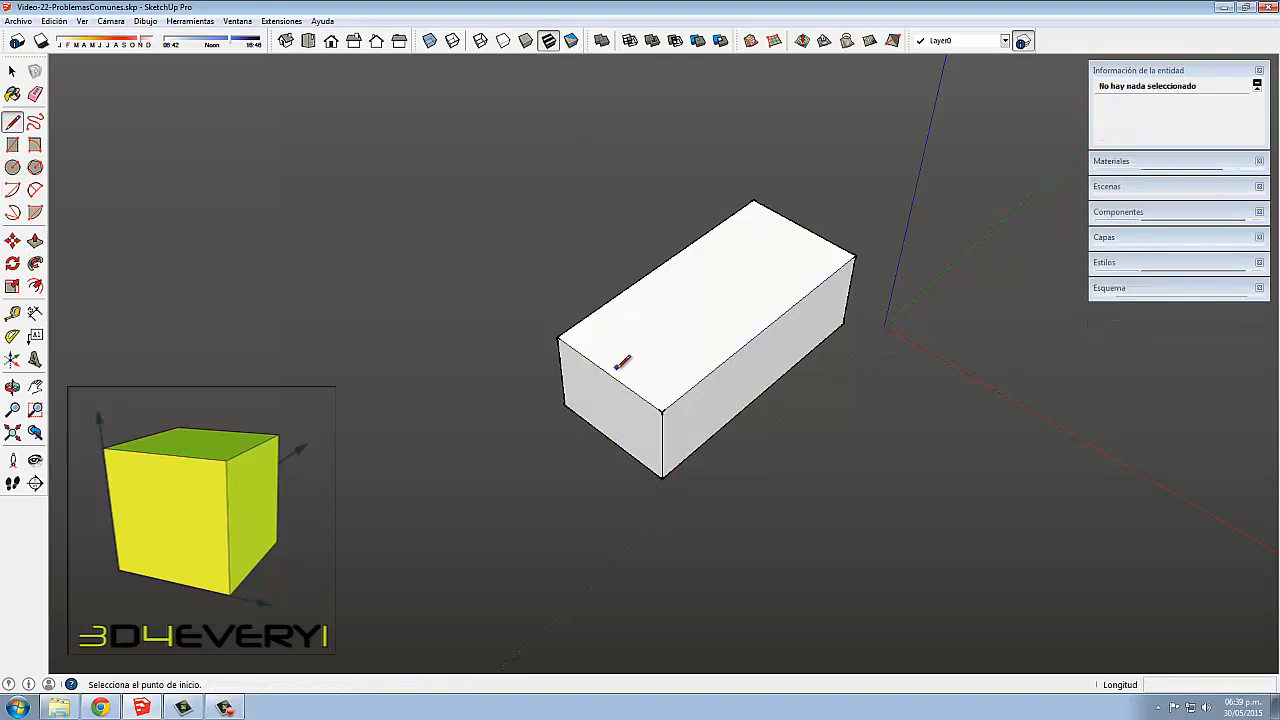
pyautogui.click(608, 371)
pyautogui.click(802, 231)
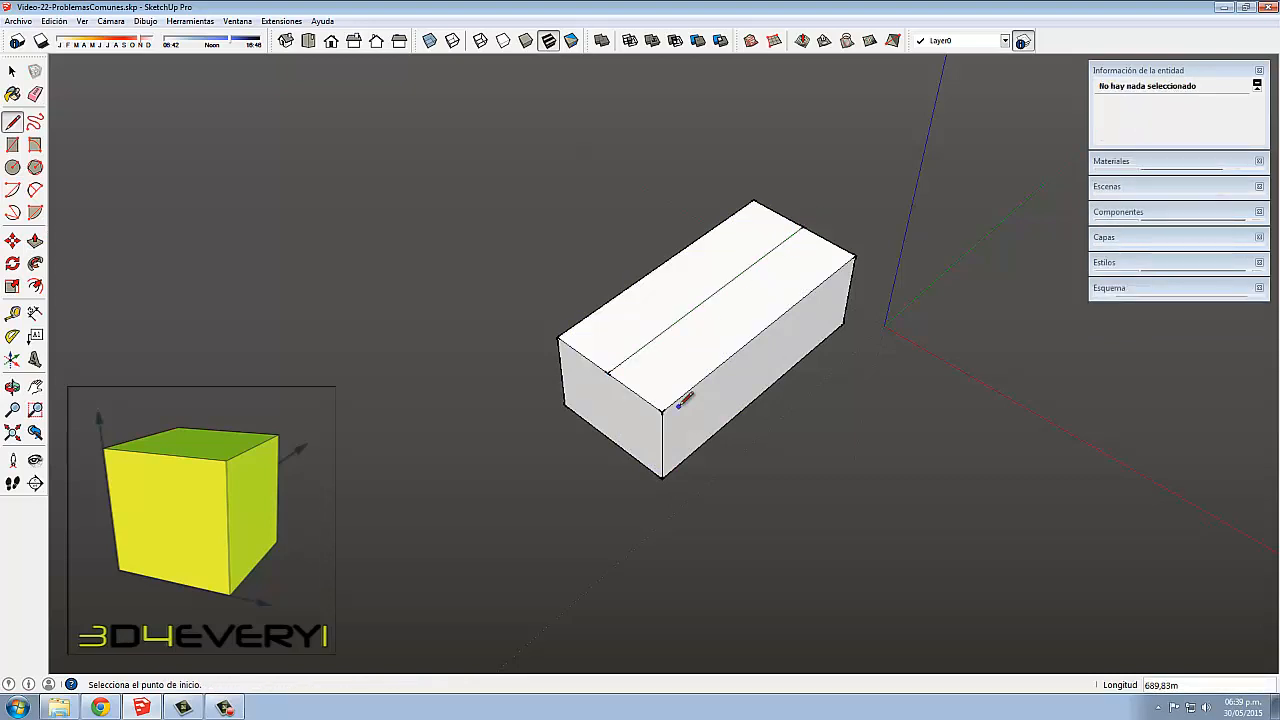
# Draw hip lines from the four top corners to two points on the centre line and erase its outer end pieces.
pyautogui.click(662, 408)
pyautogui.click(665, 330)
pyautogui.click(558, 337)
pyautogui.click(665, 330)
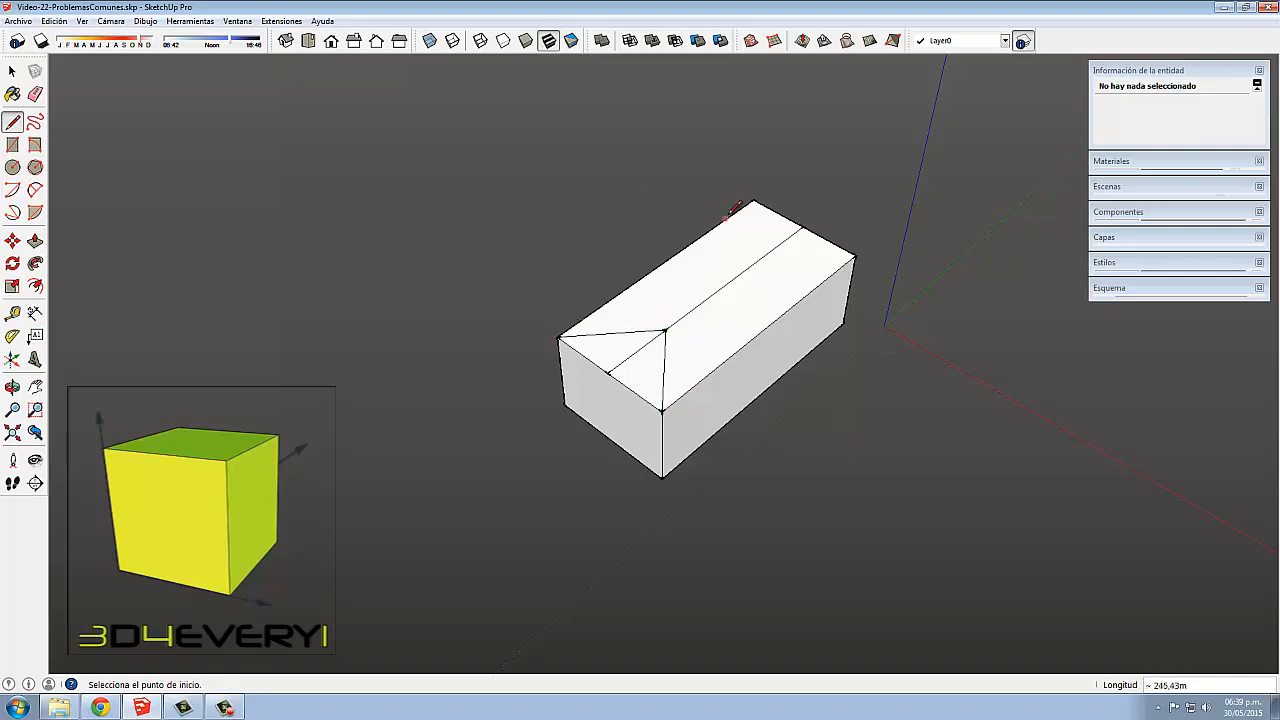
pyautogui.click(754, 202)
pyautogui.click(751, 265)
pyautogui.click(855, 256)
pyautogui.click(751, 265)
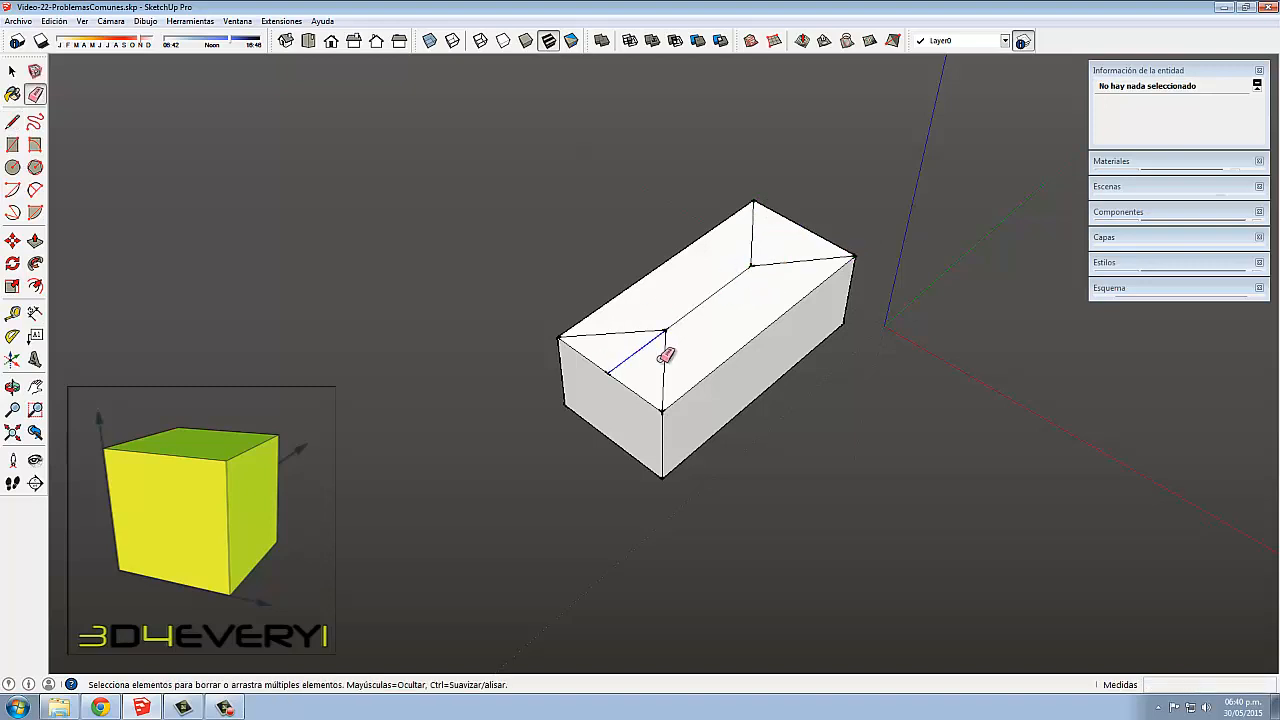
pyautogui.moveTo(666, 354); pyautogui.dragTo(594, 437, button='middle')
# Select the central ridge edge and move it straight up by about 169 m to form a hip roof.
pyautogui.press('space')
pyautogui.click(690, 310)
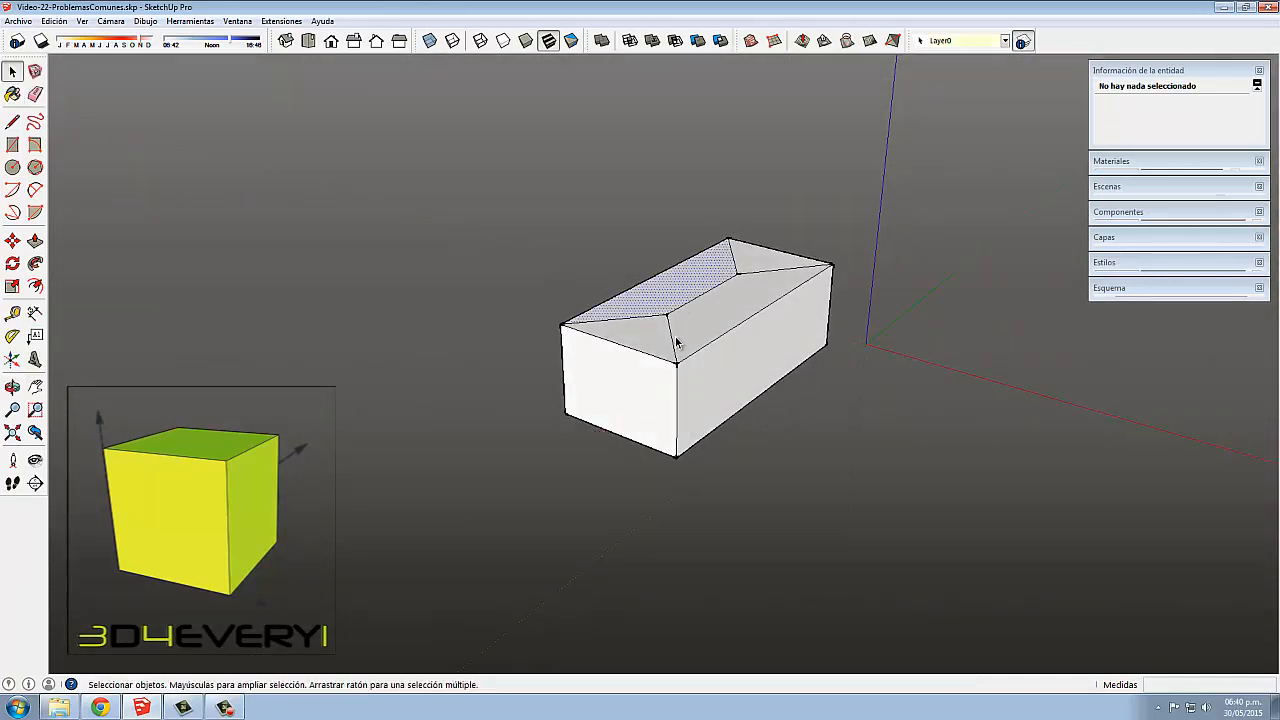
pyautogui.click(688, 304)
pyautogui.moveTo(663, 361); pyautogui.dragTo(651, 309, button='middle')
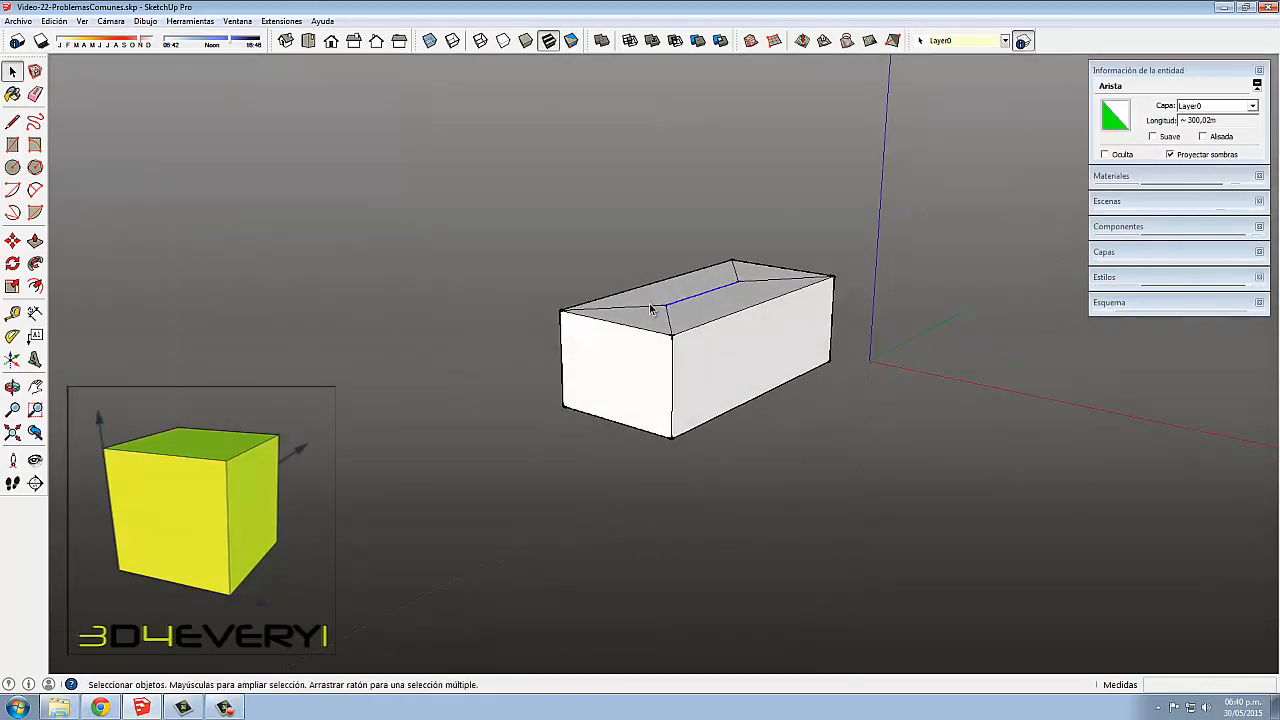
pyautogui.press('m')
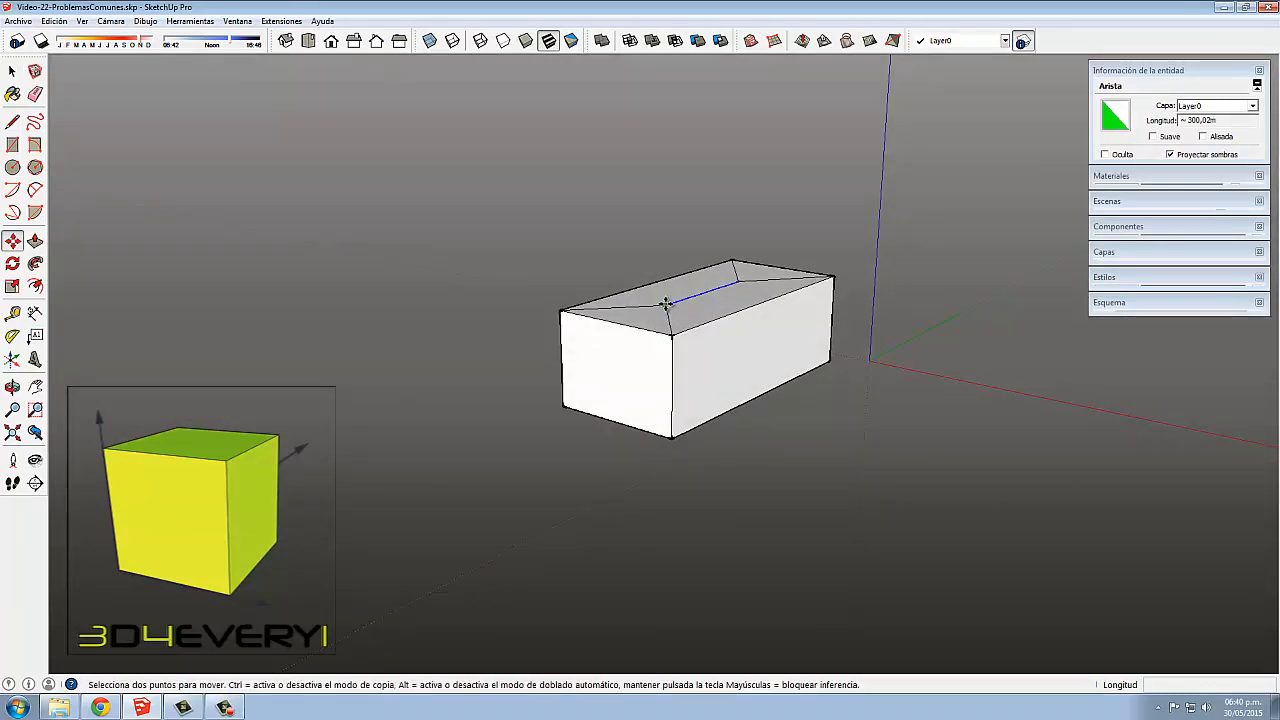
pyautogui.click(666, 300)
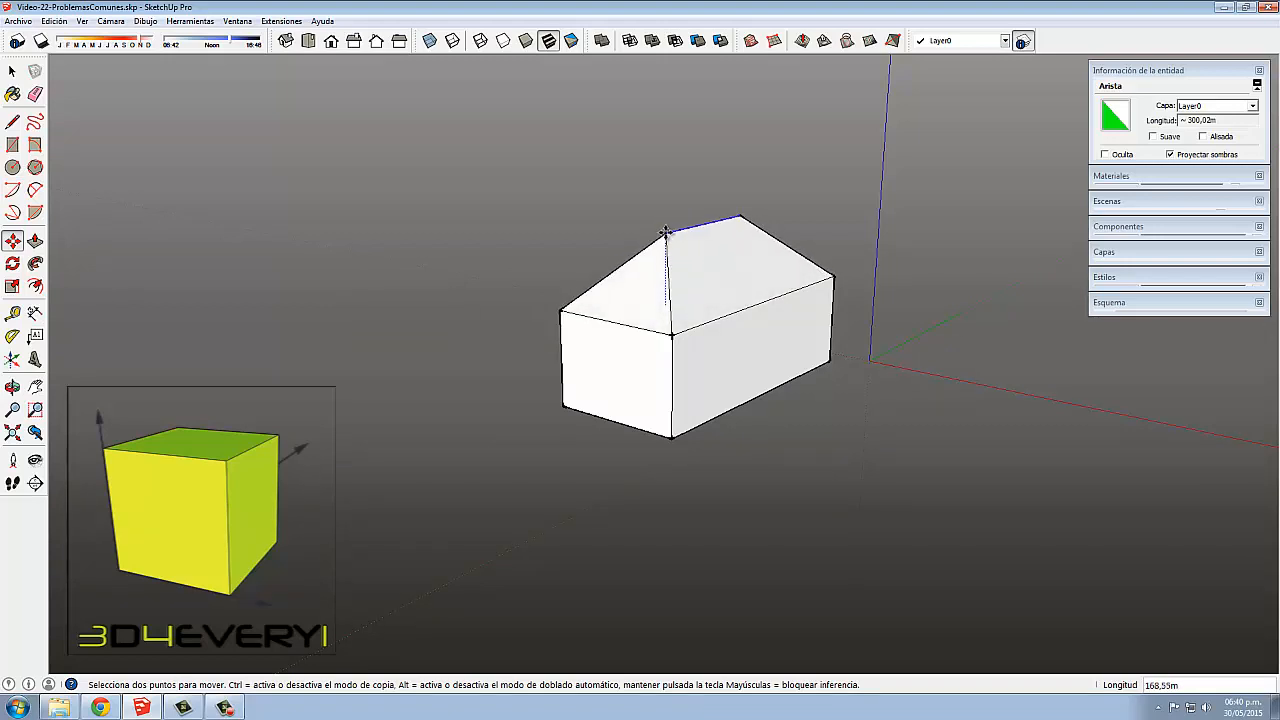
pyautogui.click(668, 232)
pyautogui.moveTo(622, 343); pyautogui.dragTo(1150, 364, button='middle')
pyautogui.moveTo(474, 414)
pyautogui.mouseDown(button='middle')
pyautogui.moveTo(1043, 337)
pyautogui.moveTo(449, 323)
pyautogui.moveTo(411, 353)
pyautogui.moveTo(737, 391)
pyautogui.moveTo(447, 397)
pyautogui.moveTo(509, 434)
pyautogui.moveTo(452, 434)
pyautogui.mouseUp(button='middle')
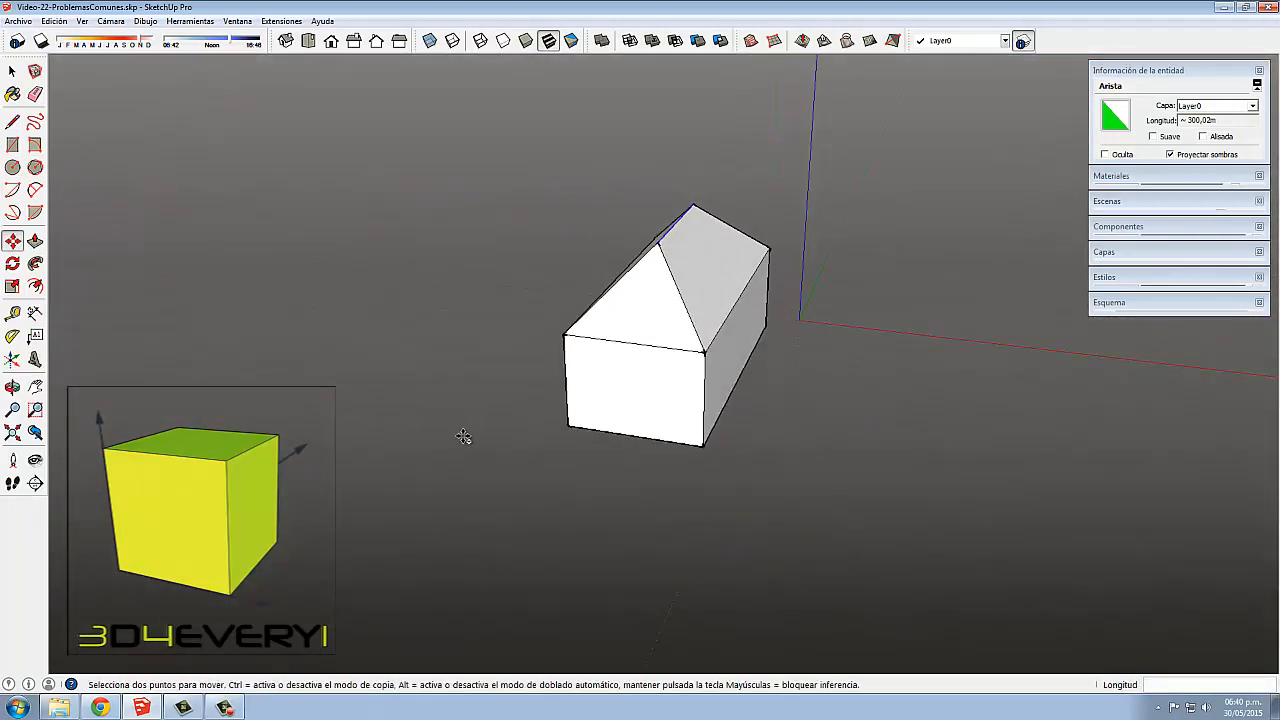
# Undo the raised roof and all lines drawn on the top face, back to the plain box.
pyautogui.hotkey('ctrl', 'z')
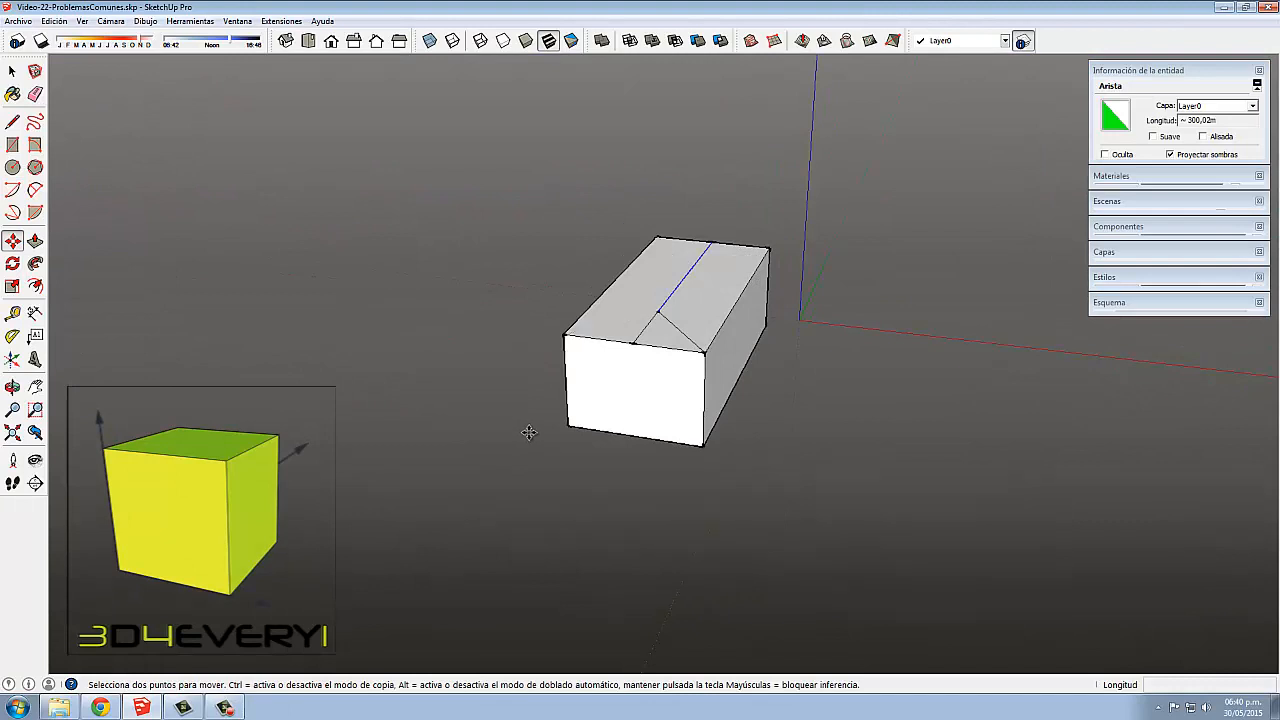
pyautogui.hotkey('ctrl', 'z')
pyautogui.moveTo(528, 432); pyautogui.dragTo(571, 514, button='middle')
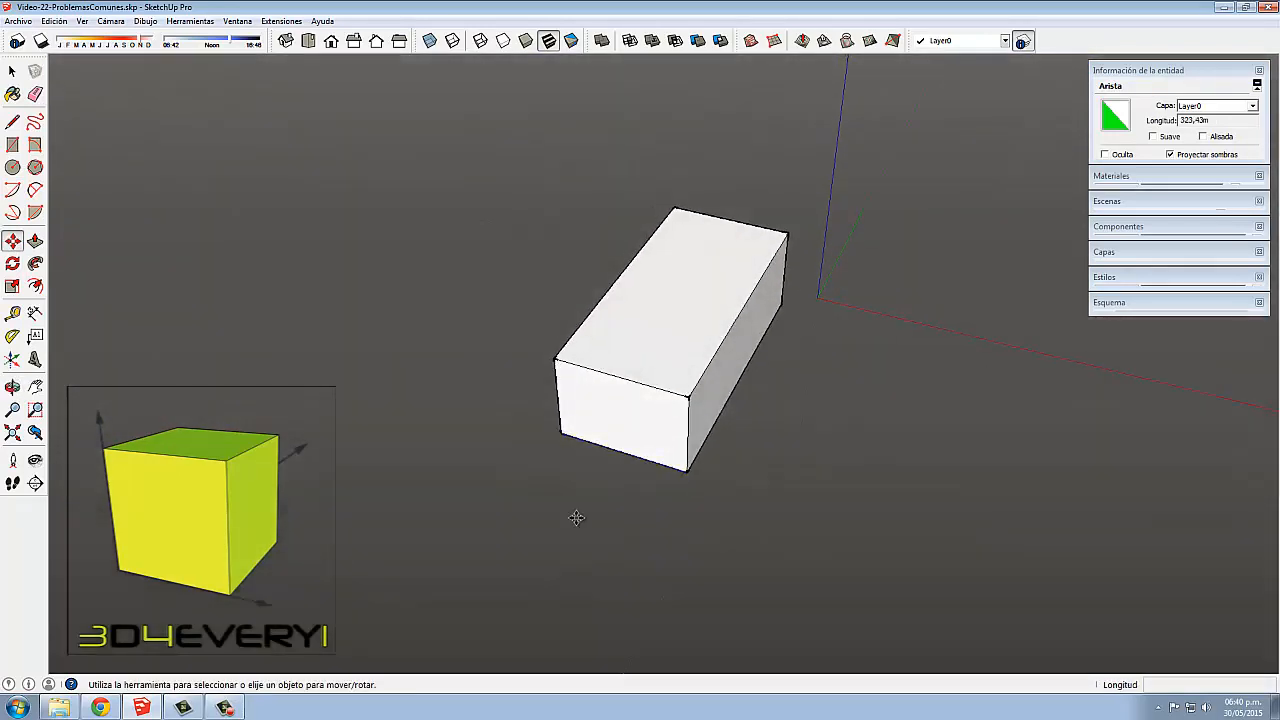
# Offset the outline of the box's top face inward by about 102 m.
pyautogui.press('f')
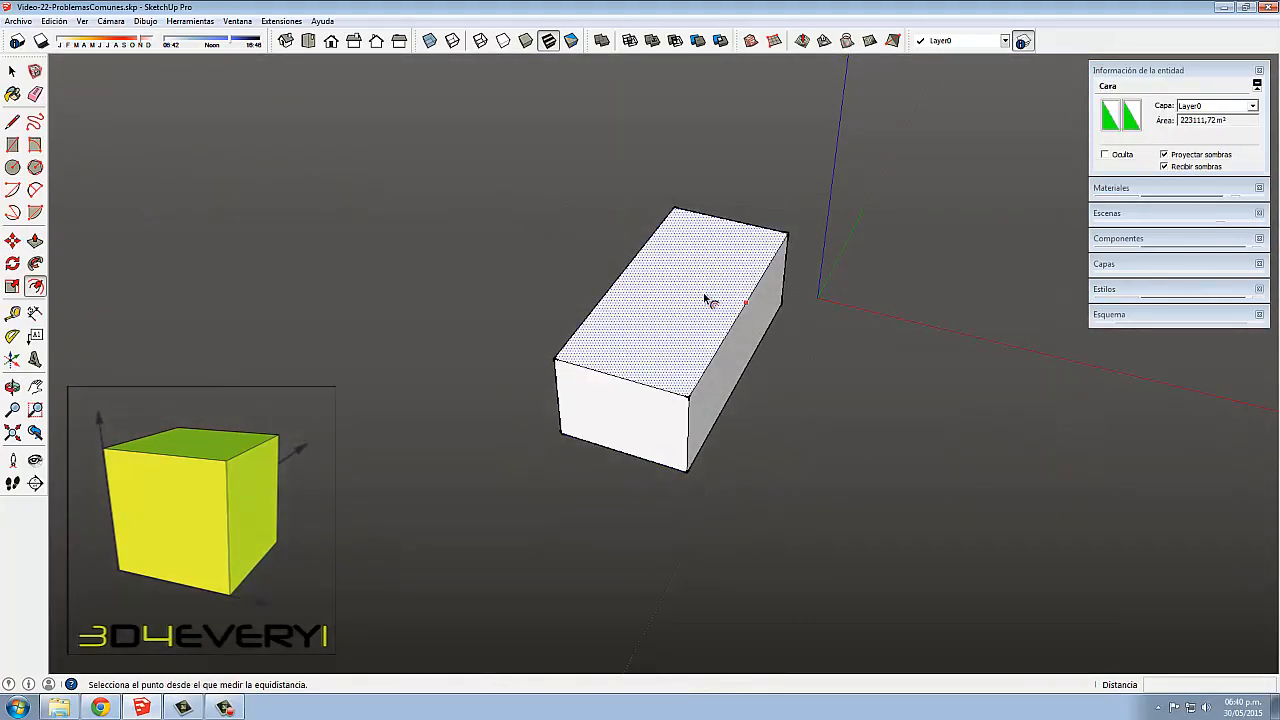
pyautogui.click(744, 302)
pyautogui.click(708, 298)
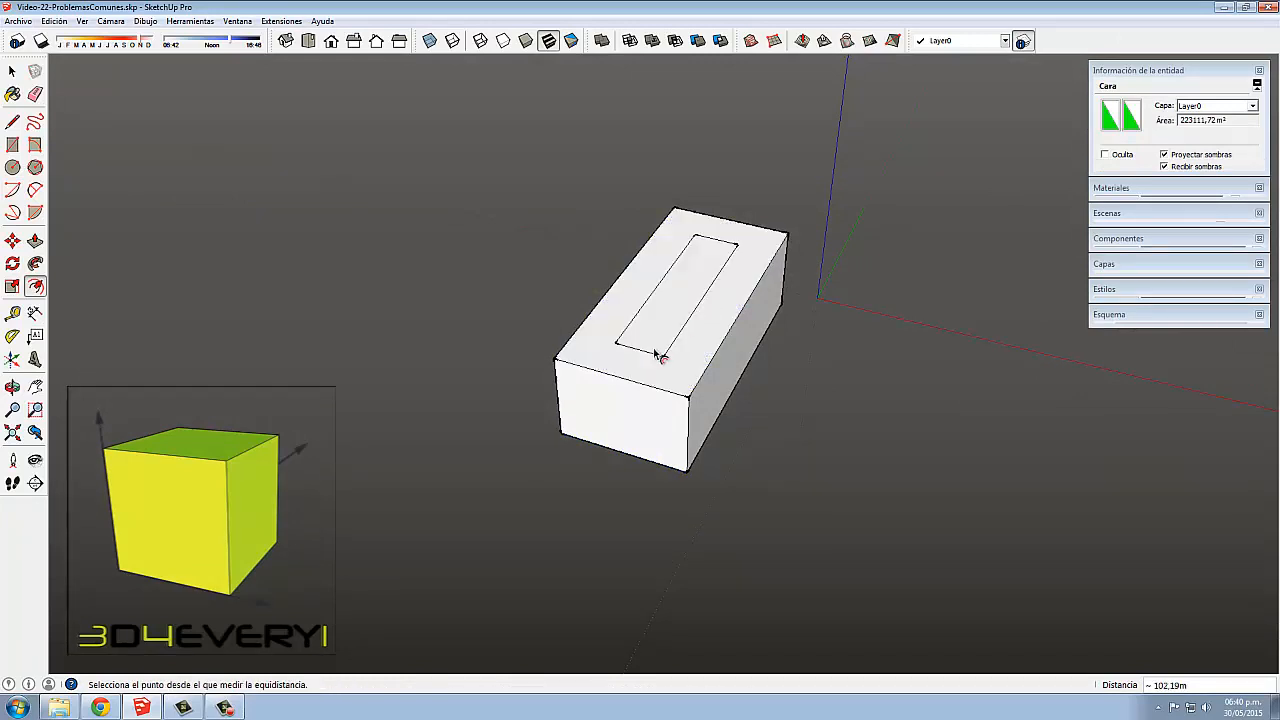
# Select only the four edges of the inner offset rectangle on the top face, leaving its face out of the selection.
pyautogui.moveTo(660, 351); pyautogui.dragTo(580, 350, button='middle')
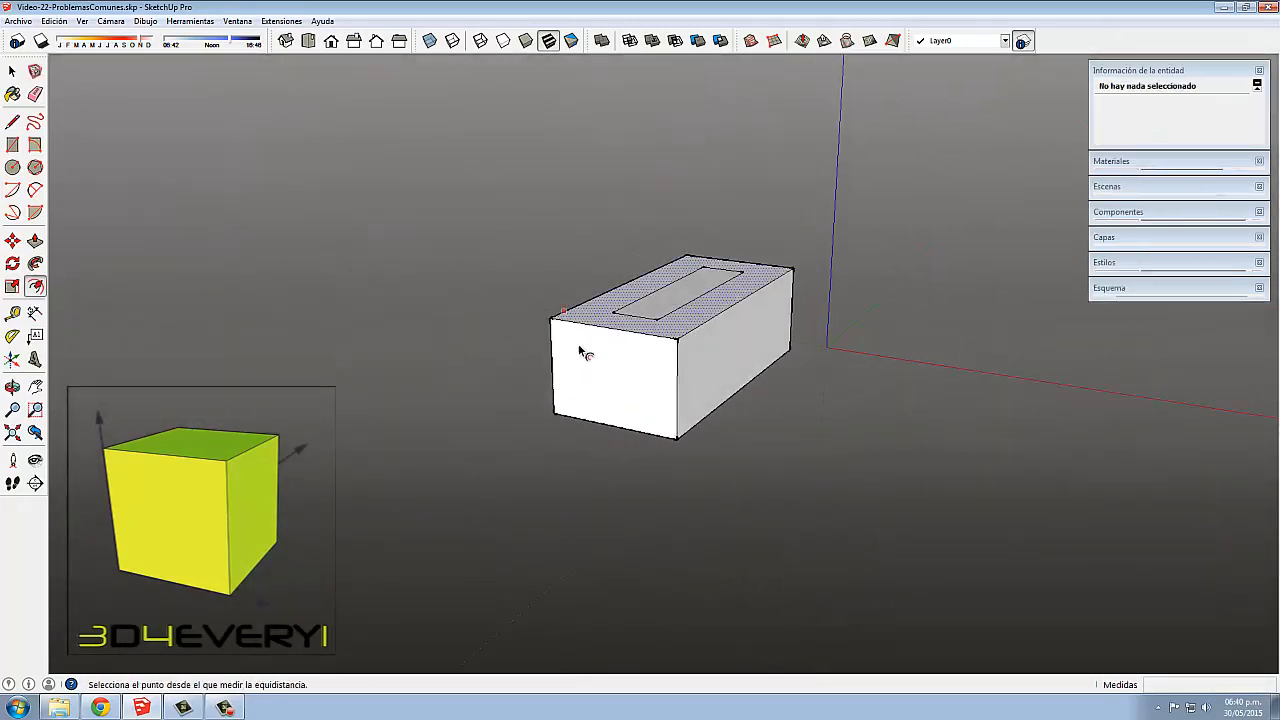
pyautogui.scroll(1, 647, 320)
pyautogui.press('space')
pyautogui.click(647, 320)
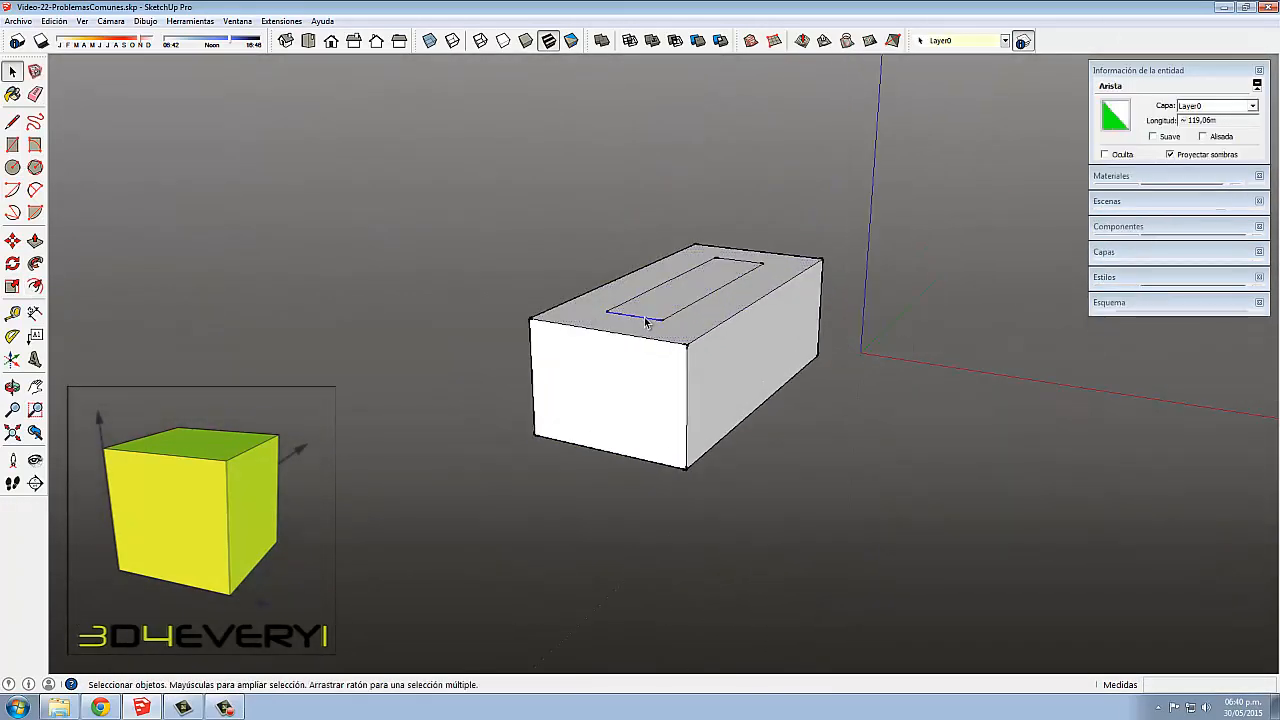
pyautogui.doubleClick(666, 314)
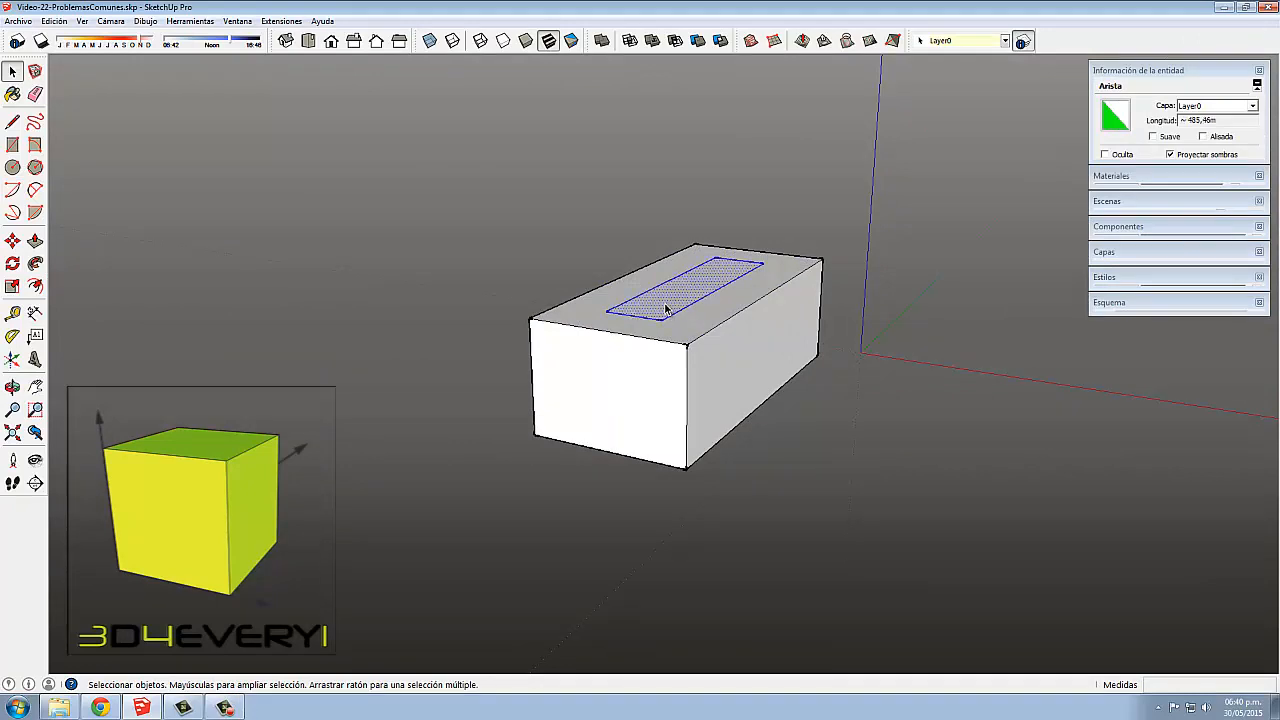
pyautogui.keyDown('shift'); pyautogui.click(659, 317); pyautogui.keyUp('shift')
pyautogui.moveTo(623, 337); pyautogui.dragTo(616, 327, button='middle')
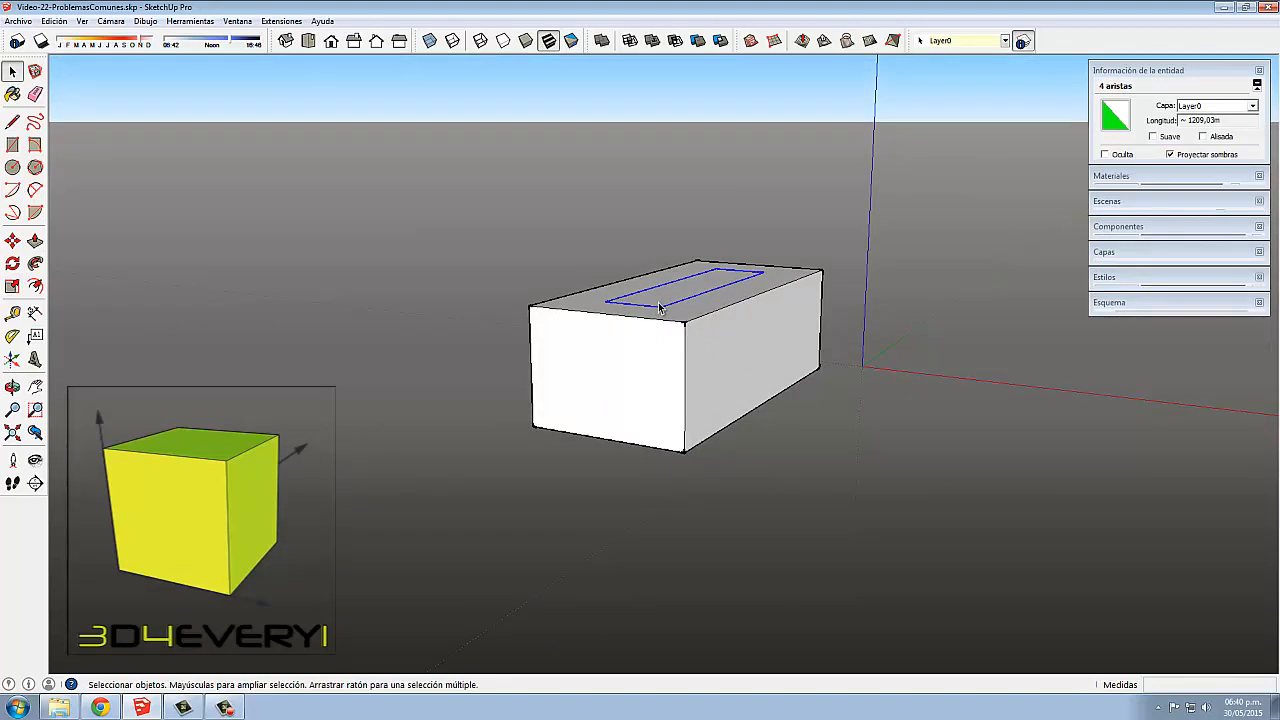
# Move the inner rectangle's four edges straight up along the blue axis by about 131 m to form a flat-topped roof.
pyautogui.press('m')
pyautogui.click(659, 308)
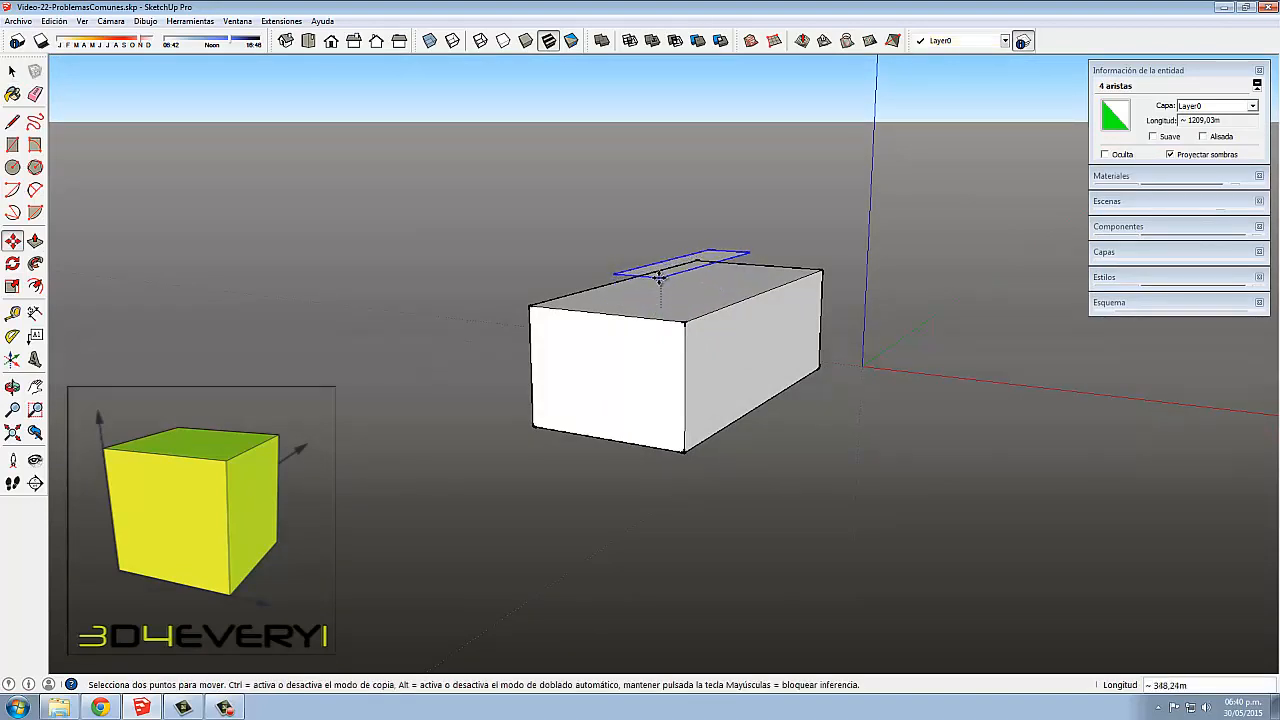
pyautogui.moveTo(665, 300); pyautogui.dragTo(680, 320, button='middle')
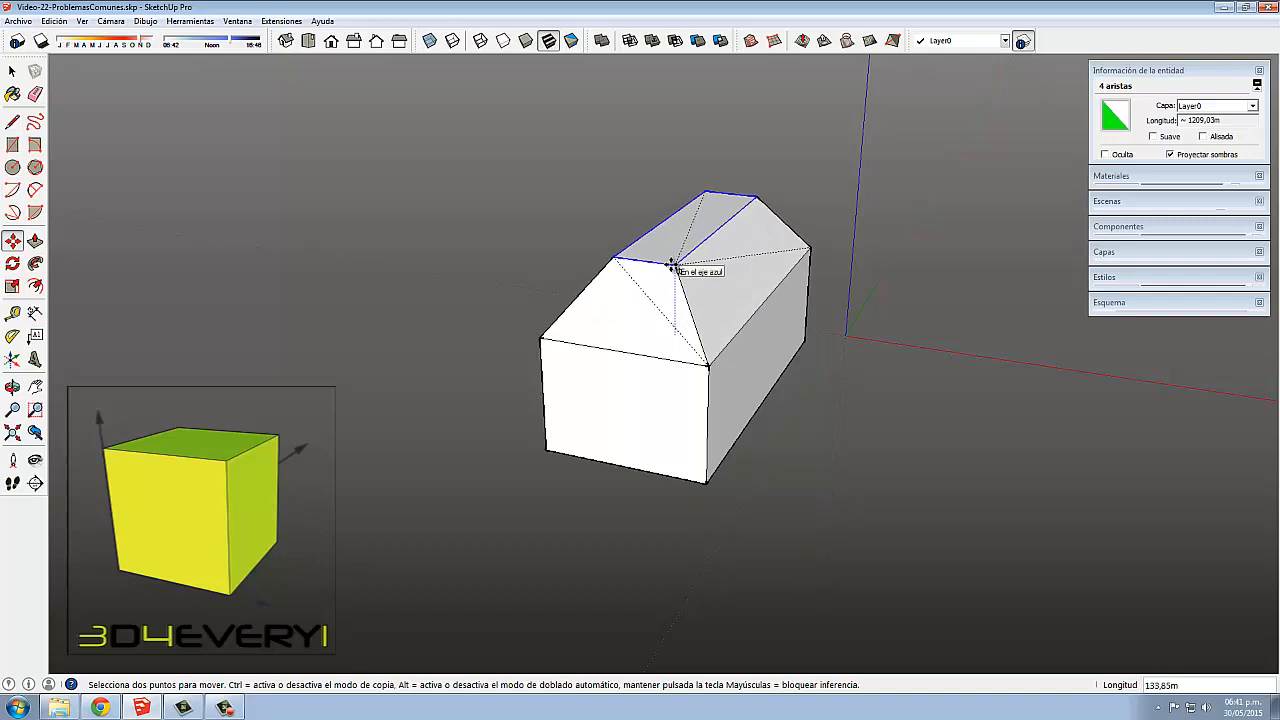
pyautogui.click(671, 267)
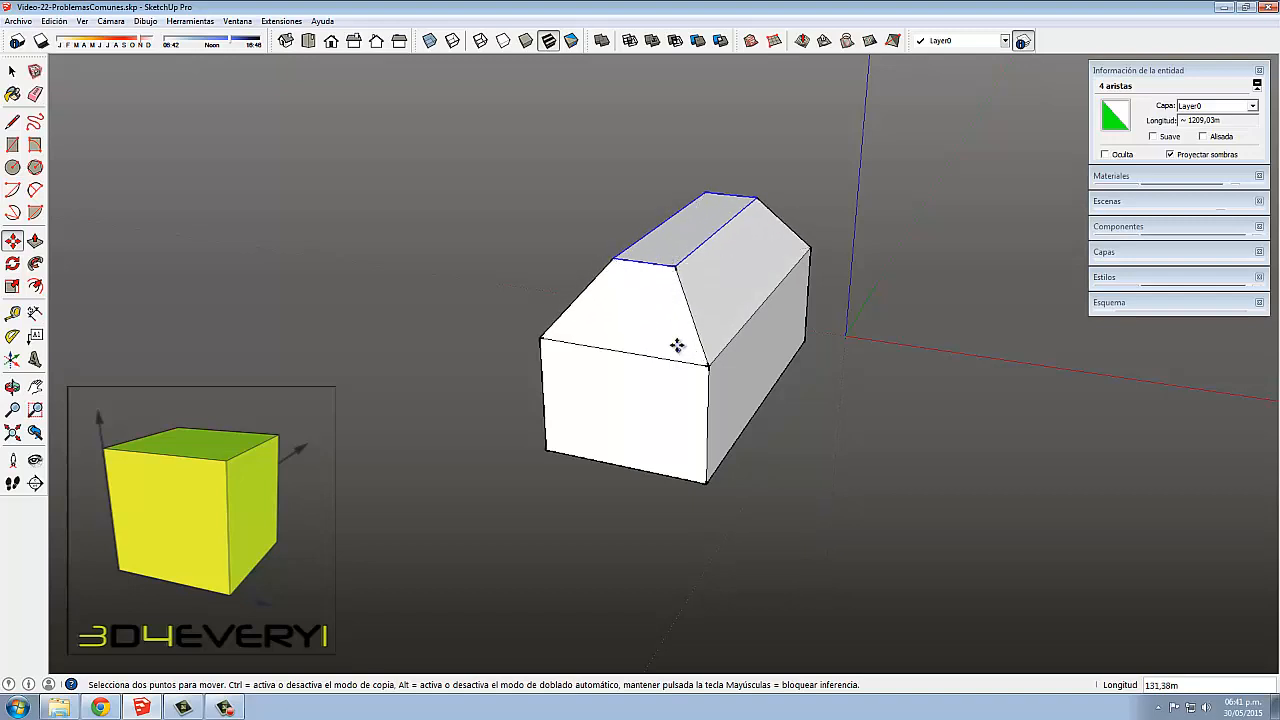
# Undo the vertical move of the inner rectangle.
pyautogui.moveTo(677, 346); pyautogui.dragTo(520, 310, button='middle')
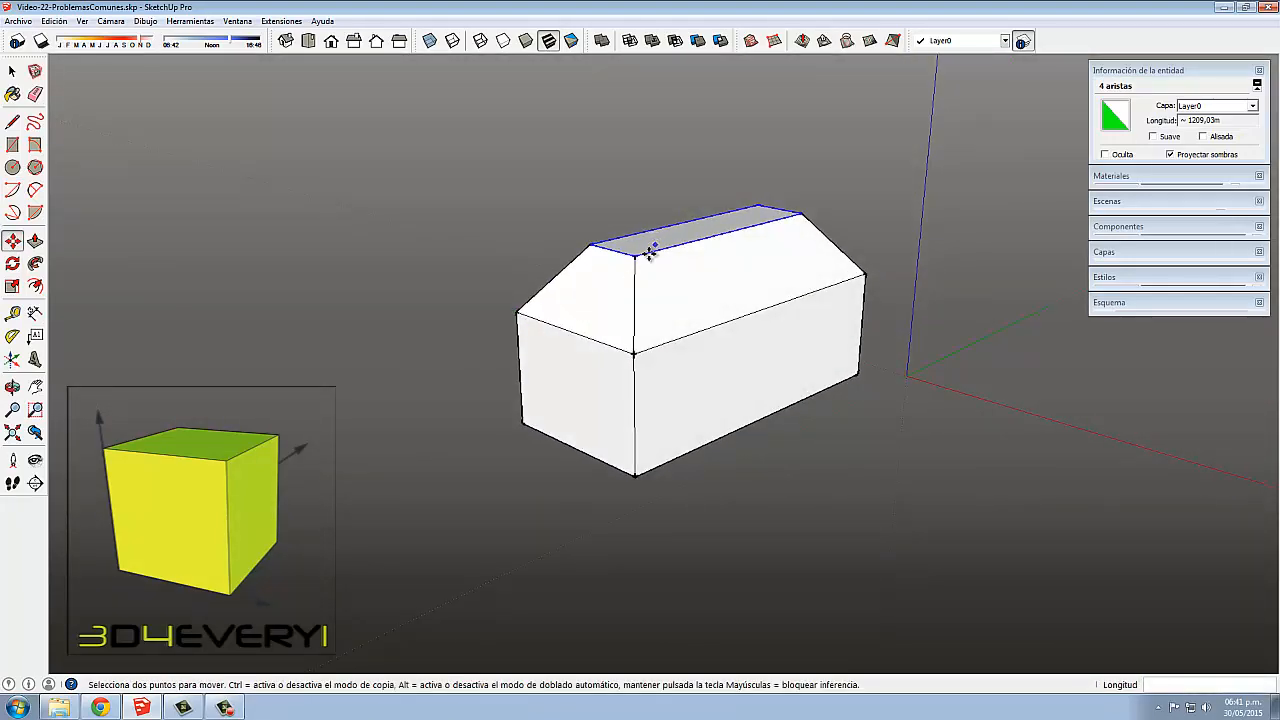
pyautogui.moveTo(752, 321); pyautogui.dragTo(651, 372, button='middle')
pyautogui.hotkey('ctrl', 'z')
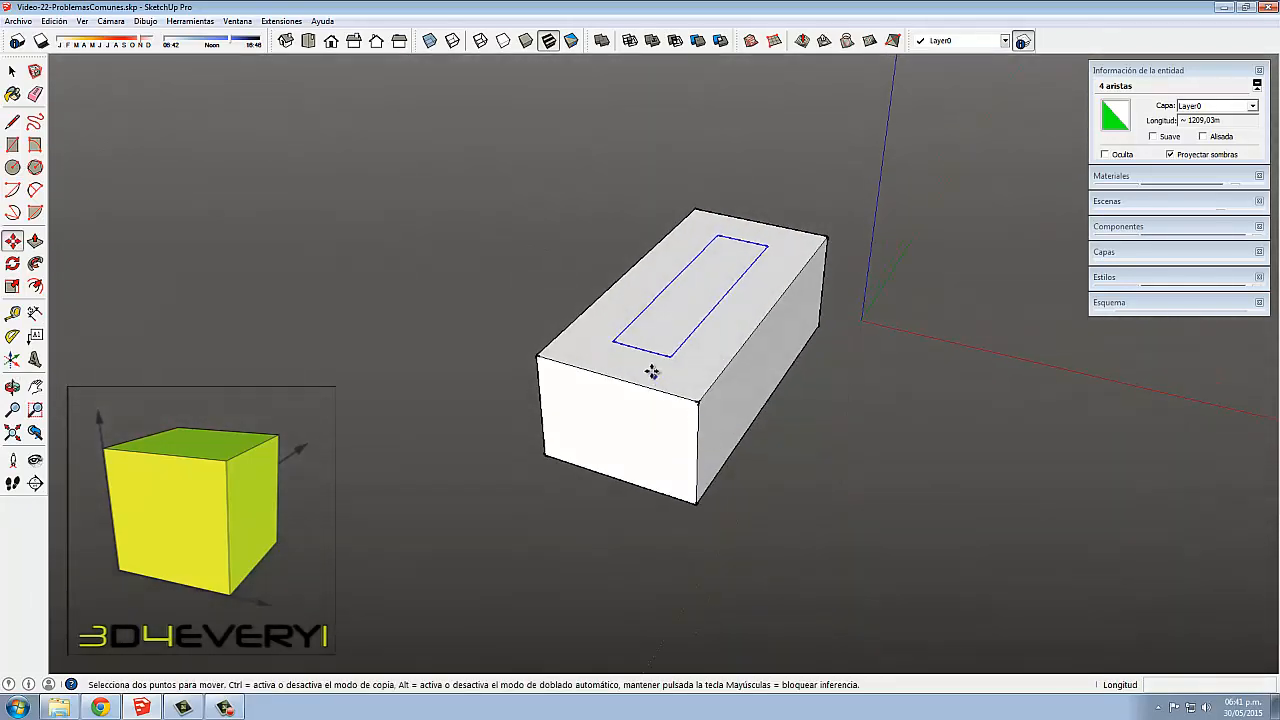
# Draw four lines joining each corner of the inner rectangle to the nearest outer corner of the top face.
pyautogui.scroll(1, 651, 372)
pyautogui.press('l')
pyautogui.click(677, 354)
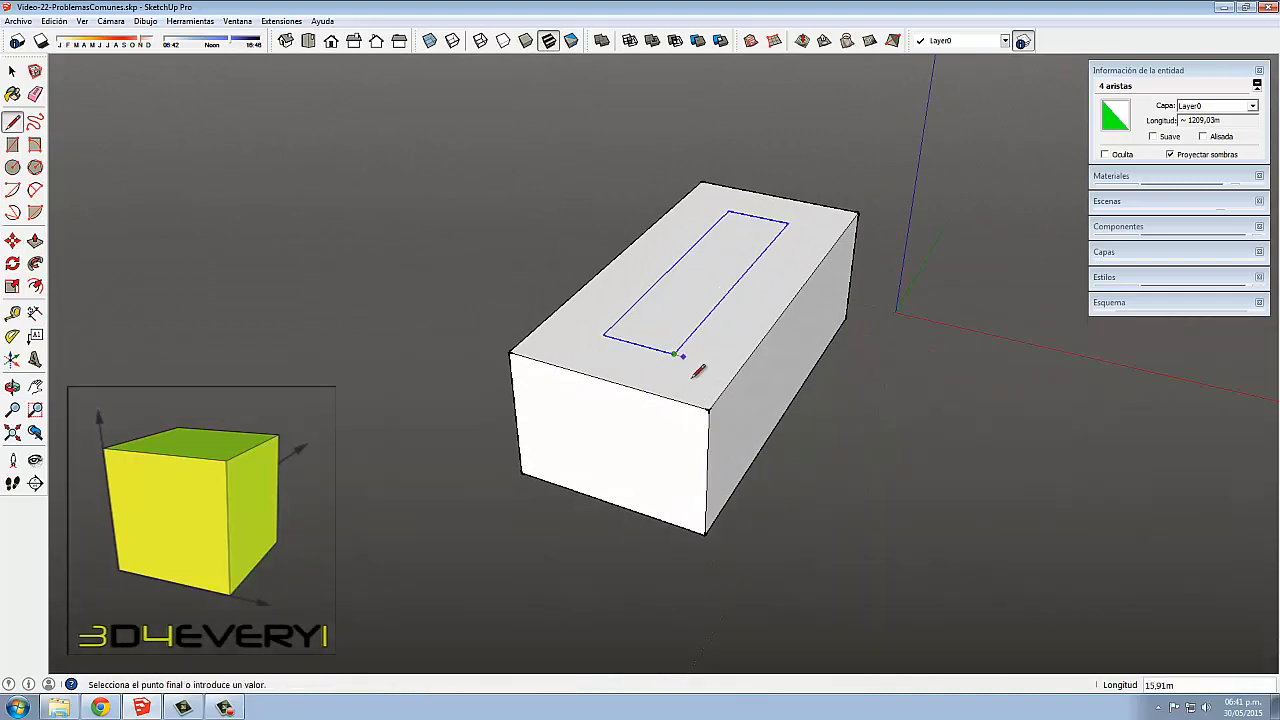
pyautogui.click(709, 408)
pyautogui.click(789, 221)
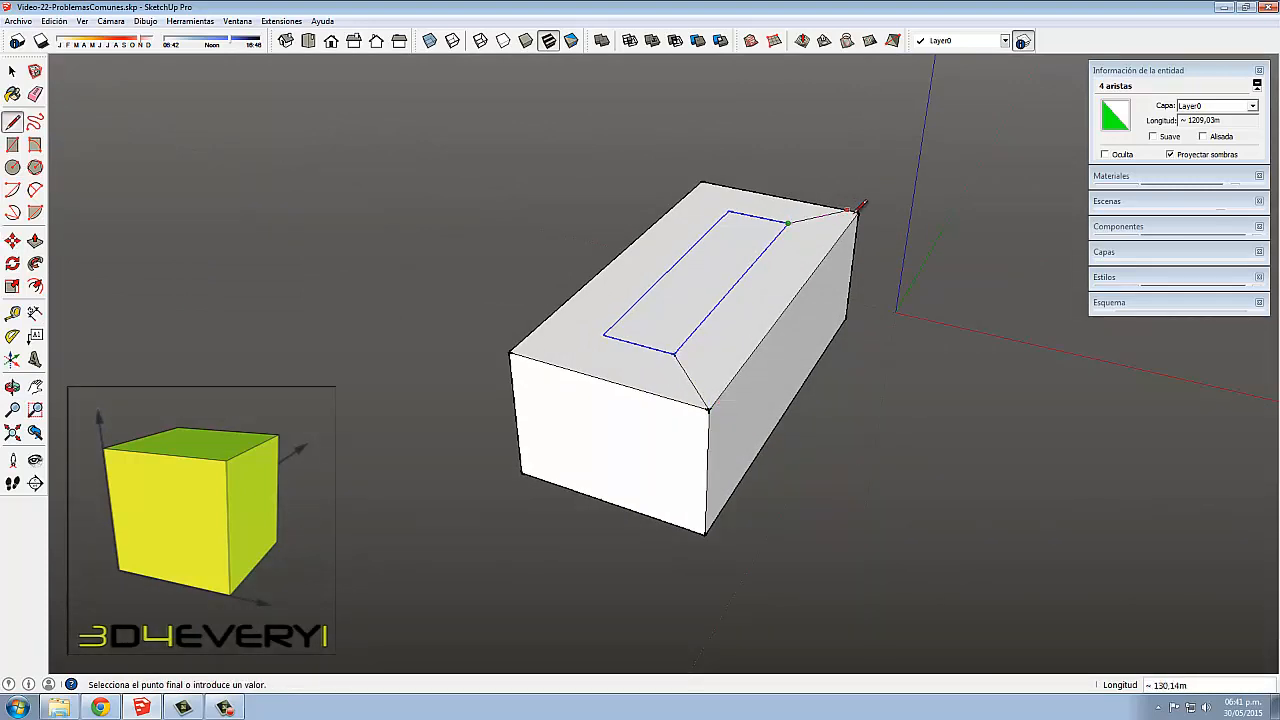
pyautogui.click(857, 212)
pyautogui.click(730, 212)
pyautogui.click(702, 183)
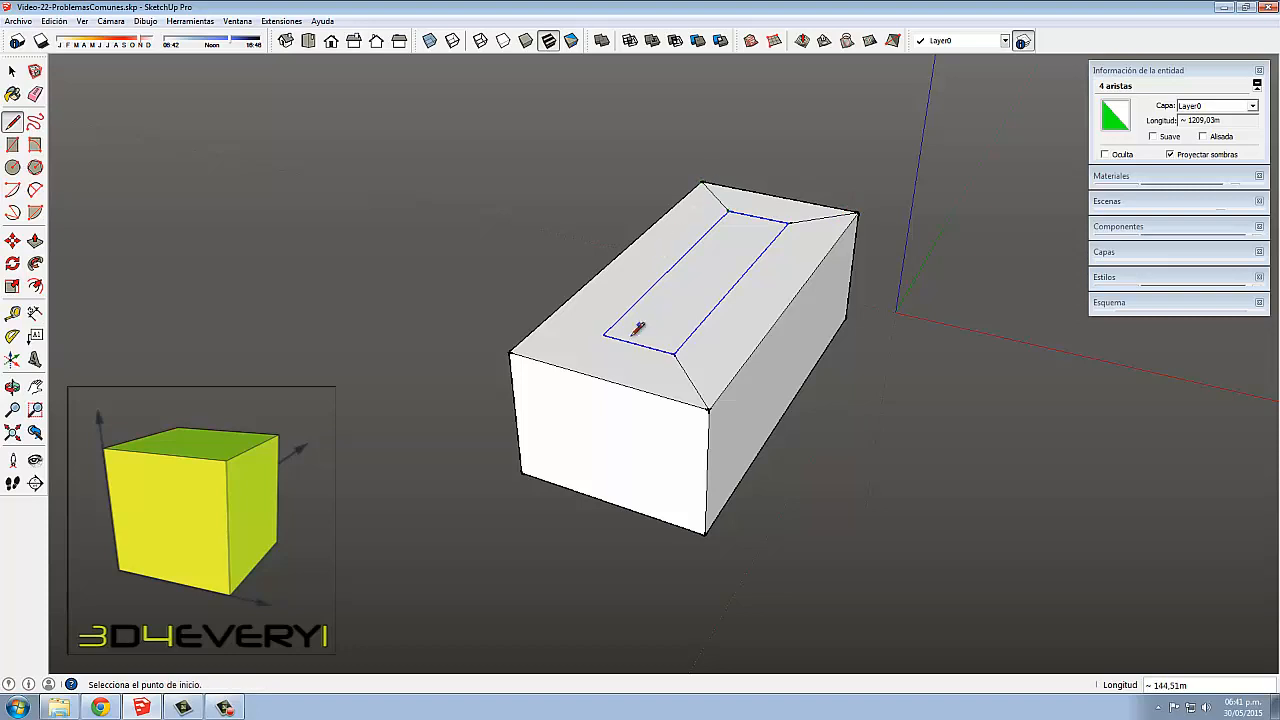
pyautogui.click(603, 334)
pyautogui.click(510, 352)
# Move the selected inner rectangle's edges straight up by about 102 m to form a flat-topped hip roof.
pyautogui.moveTo(609, 408)
pyautogui.mouseDown(button='middle')
pyautogui.moveTo(753, 282)
pyautogui.moveTo(686, 277)
pyautogui.moveTo(700, 310)
pyautogui.mouseUp(button='middle')
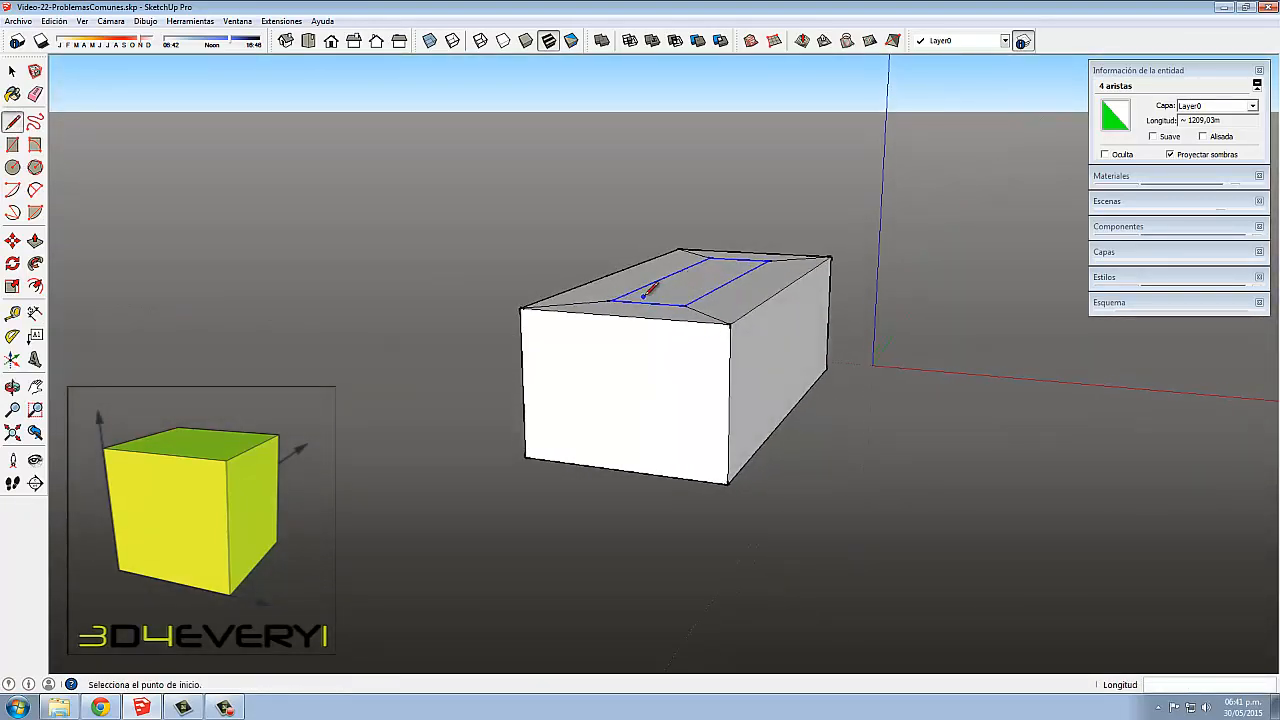
pyautogui.press('m')
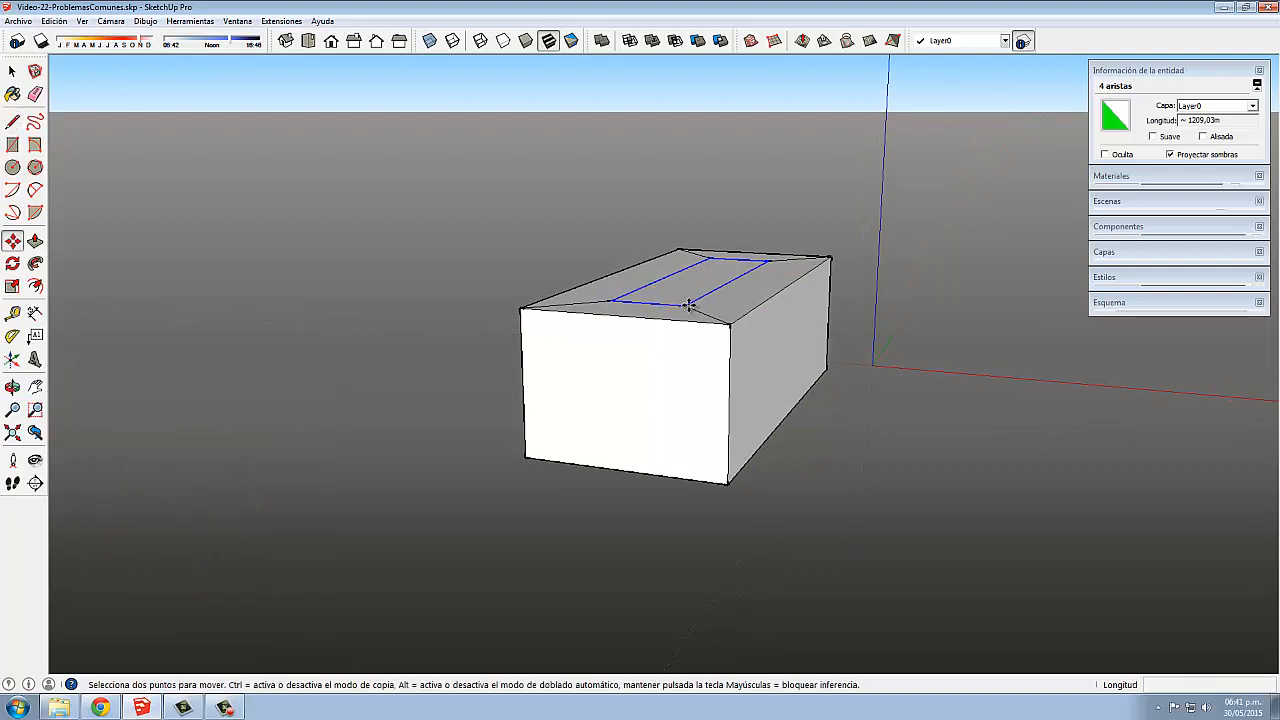
pyautogui.click(680, 305)
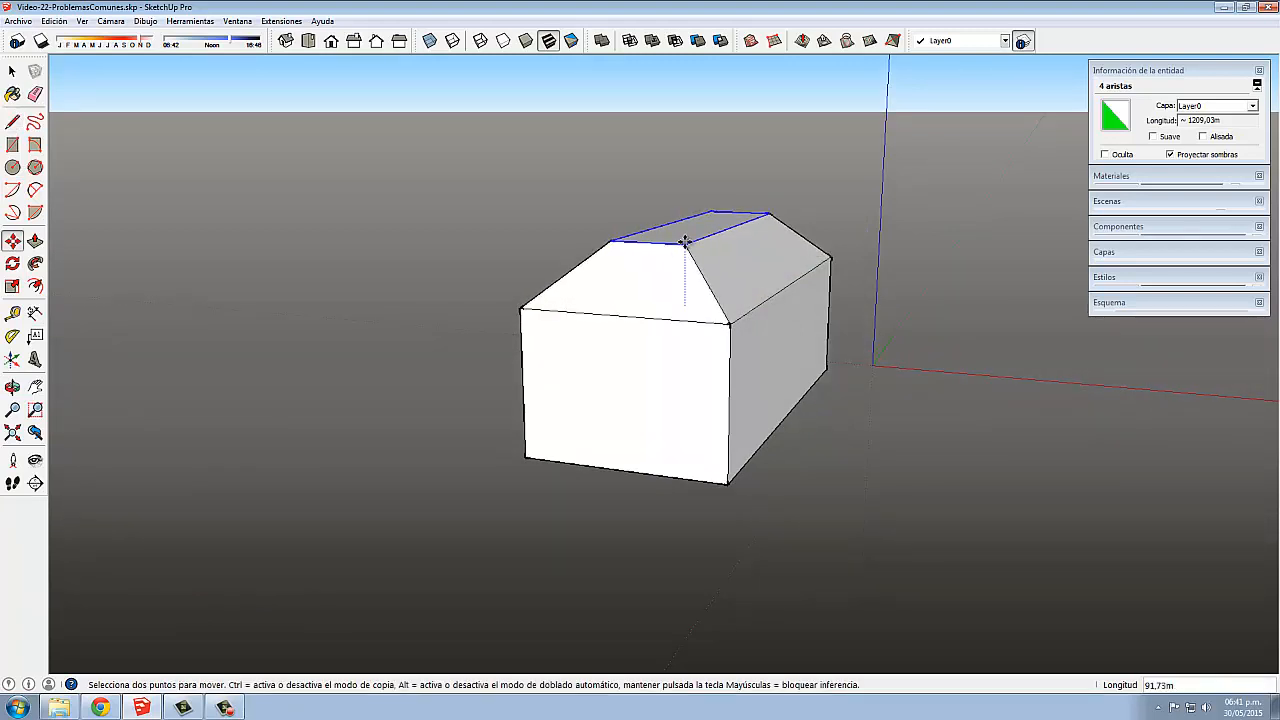
pyautogui.click(685, 238)
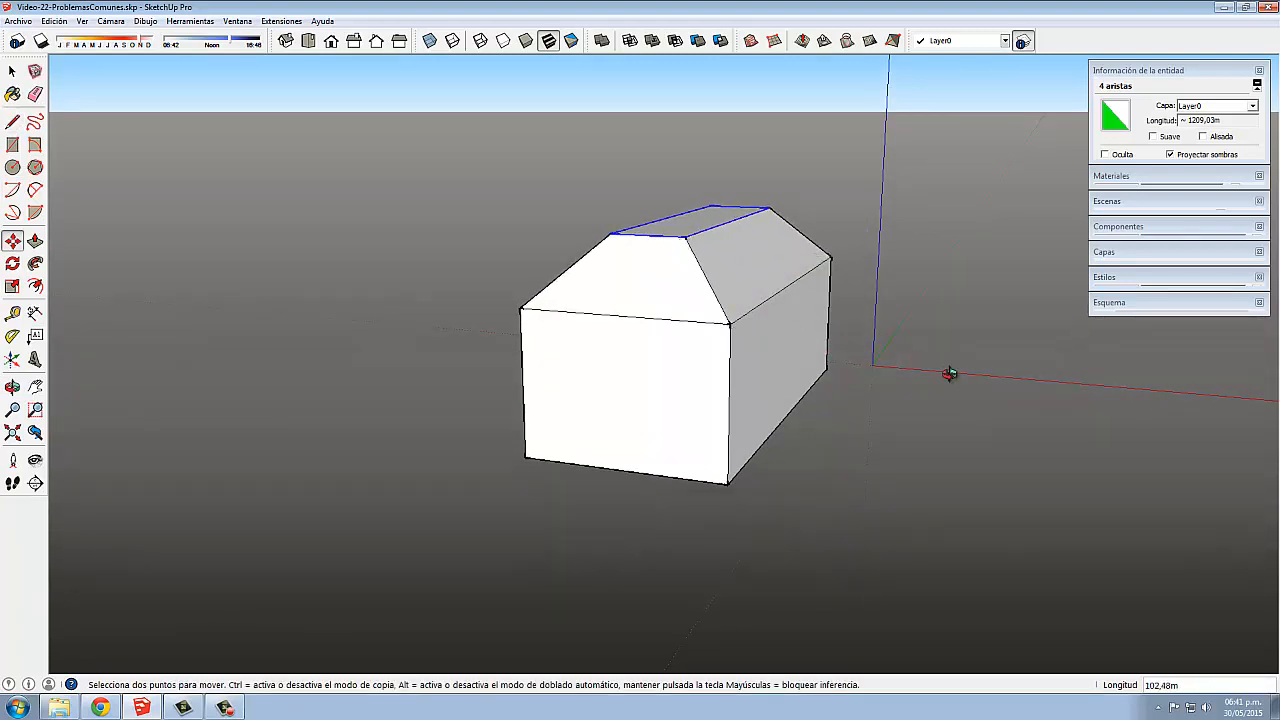
# Examine the flat-topped hip roof and its sloping faces from all sides.
pyautogui.moveTo(951, 374); pyautogui.dragTo(477, 394, button='middle')
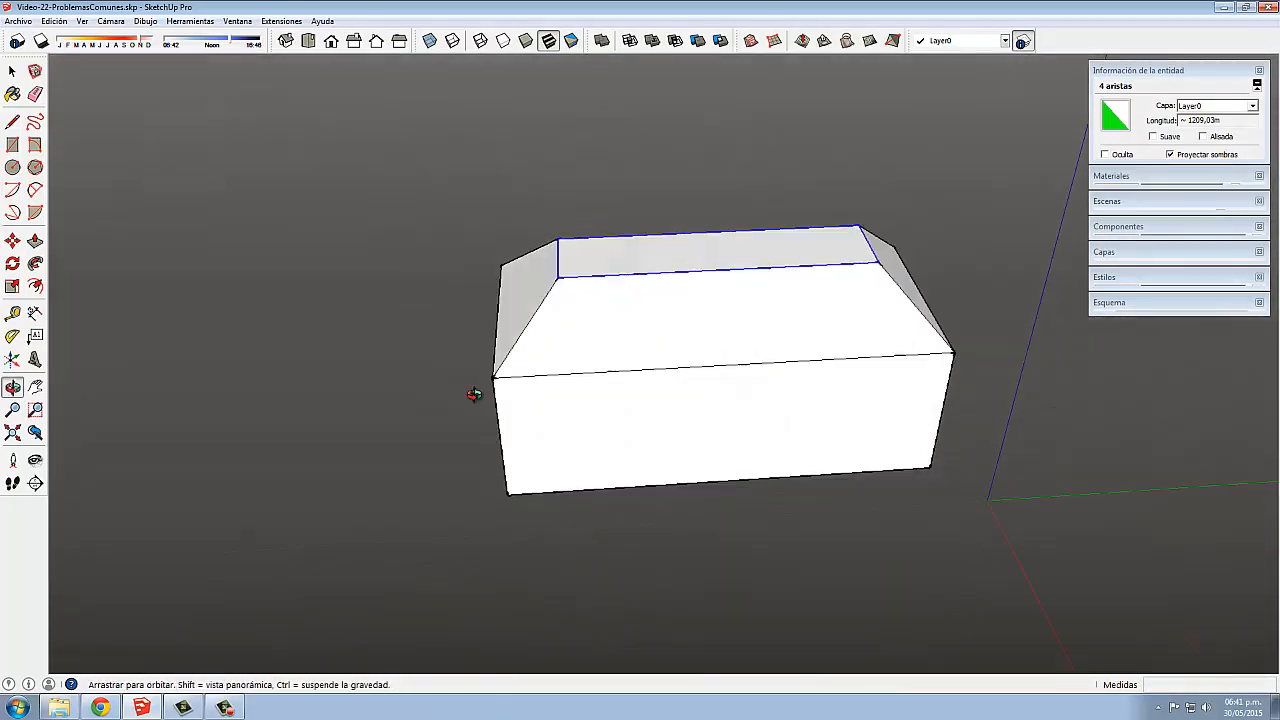
pyautogui.moveTo(919, 420); pyautogui.dragTo(980, 406, button='middle')
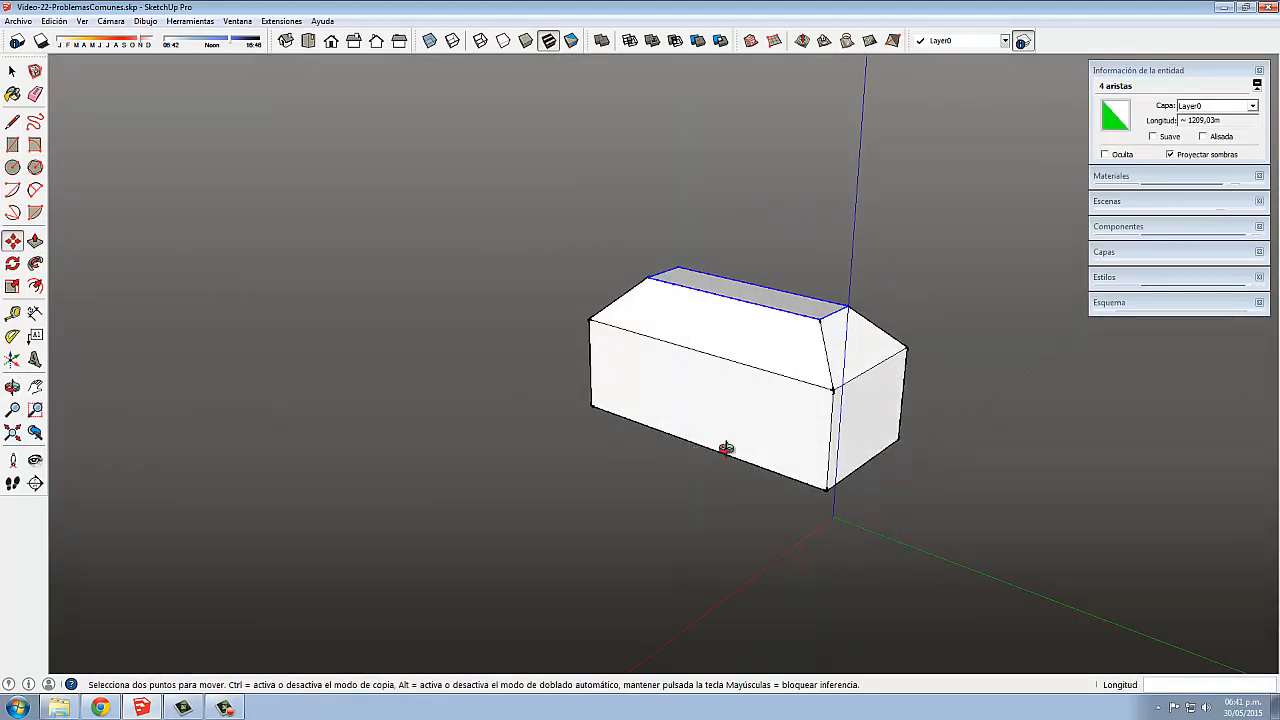
pyautogui.moveTo(726, 449); pyautogui.dragTo(803, 500, button='middle')
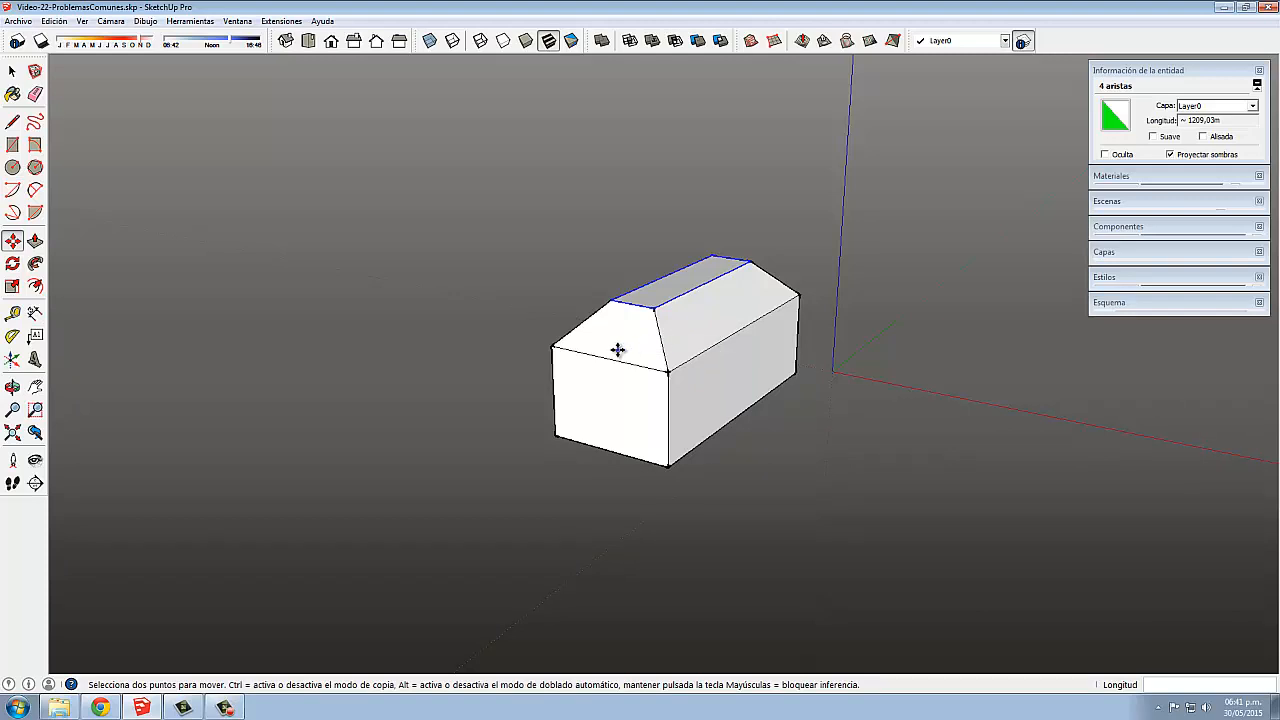
pyautogui.moveTo(617, 349); pyautogui.dragTo(649, 387, button='middle')
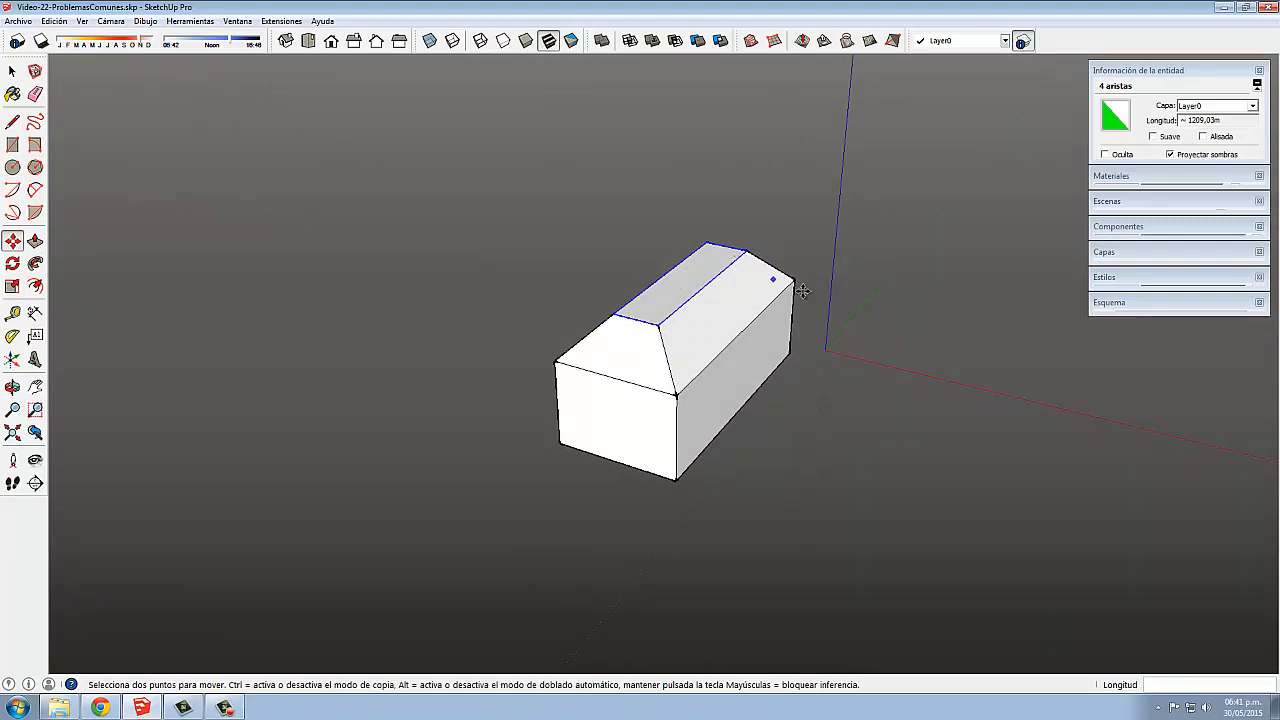
pyautogui.moveTo(620, 322); pyautogui.dragTo(651, 277, button='middle')
pyautogui.moveTo(640, 340); pyautogui.dragTo(504, 379, button='middle')
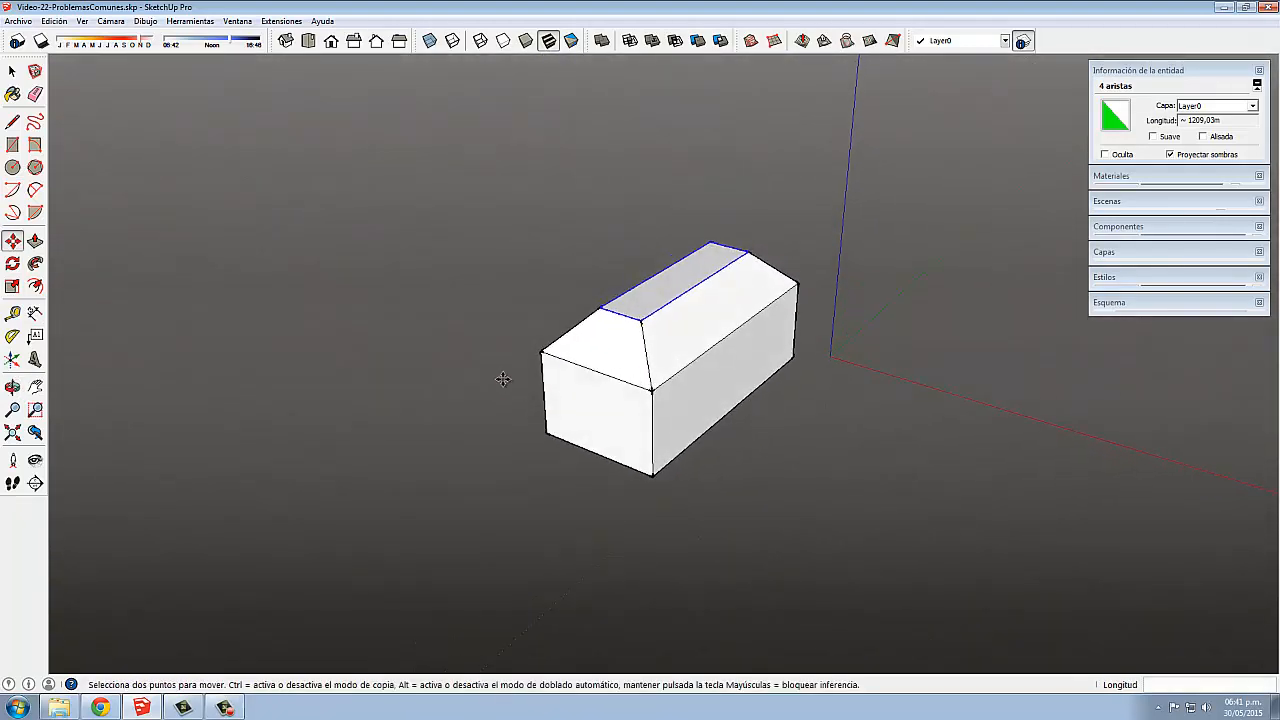
pyautogui.keyDown('shift'); pyautogui.moveTo(663, 437); pyautogui.dragTo(603, 400, button='middle'); pyautogui.keyUp('shift')
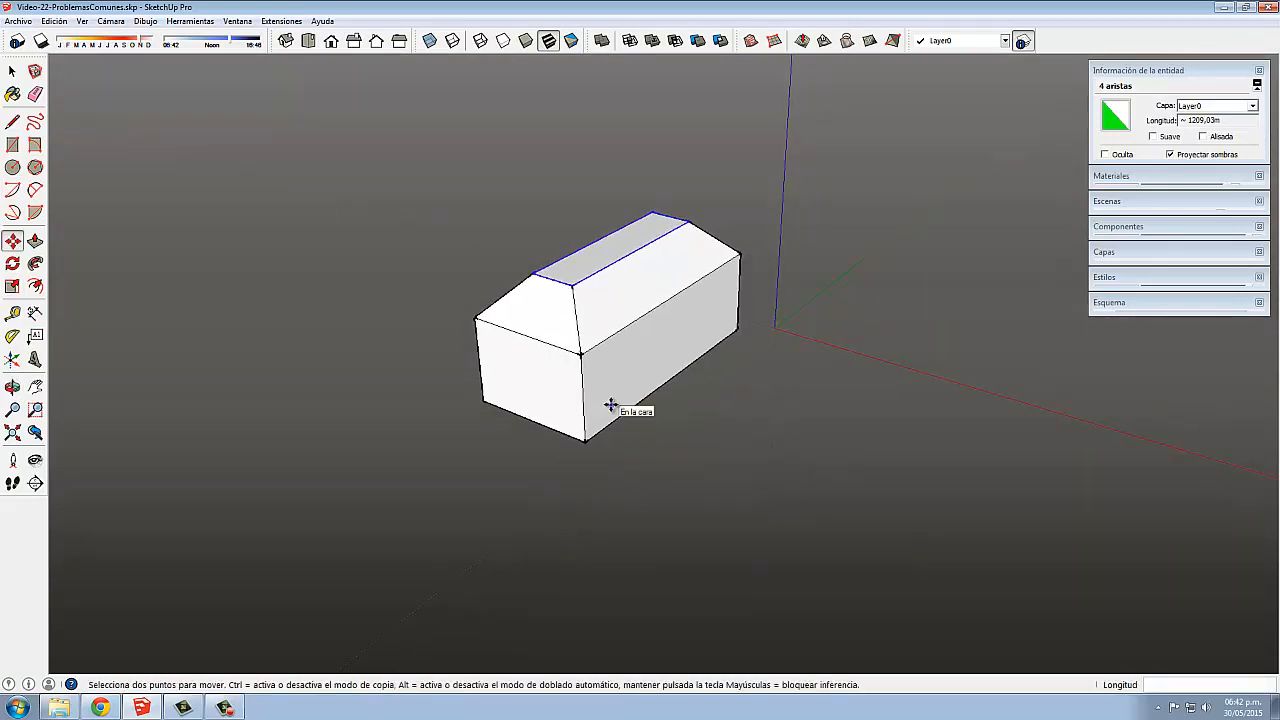